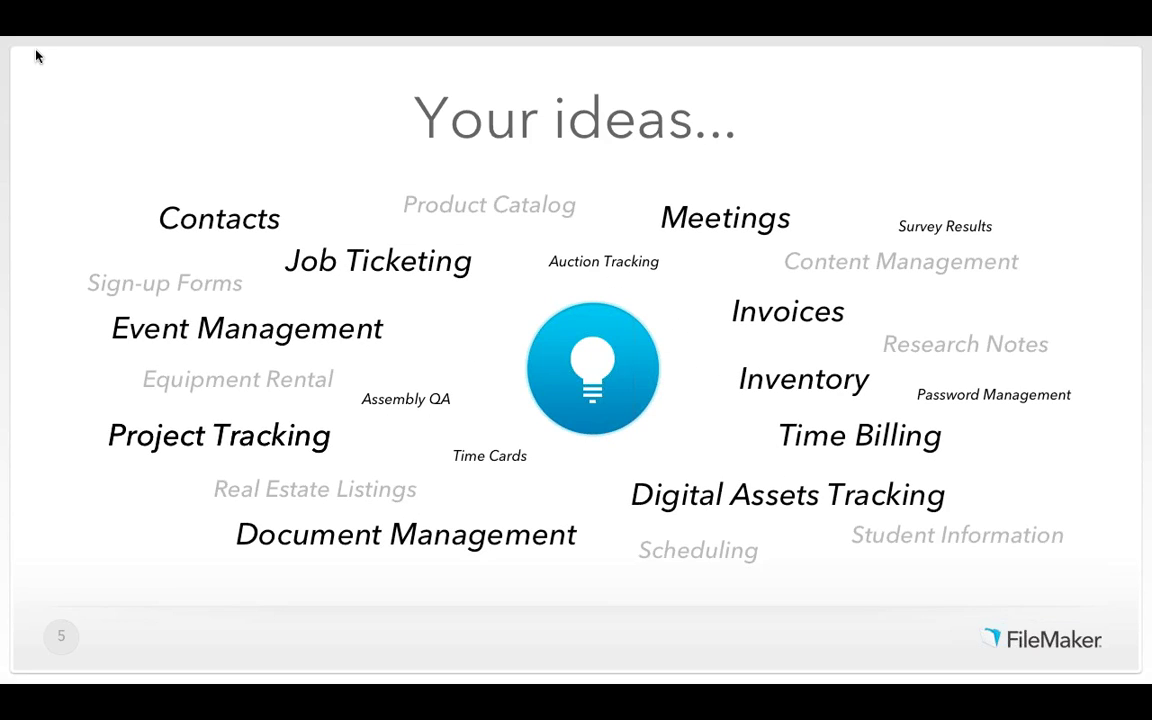
Advance the slideshow to the Event Management slide and exit it to the desktop.
key("Right")
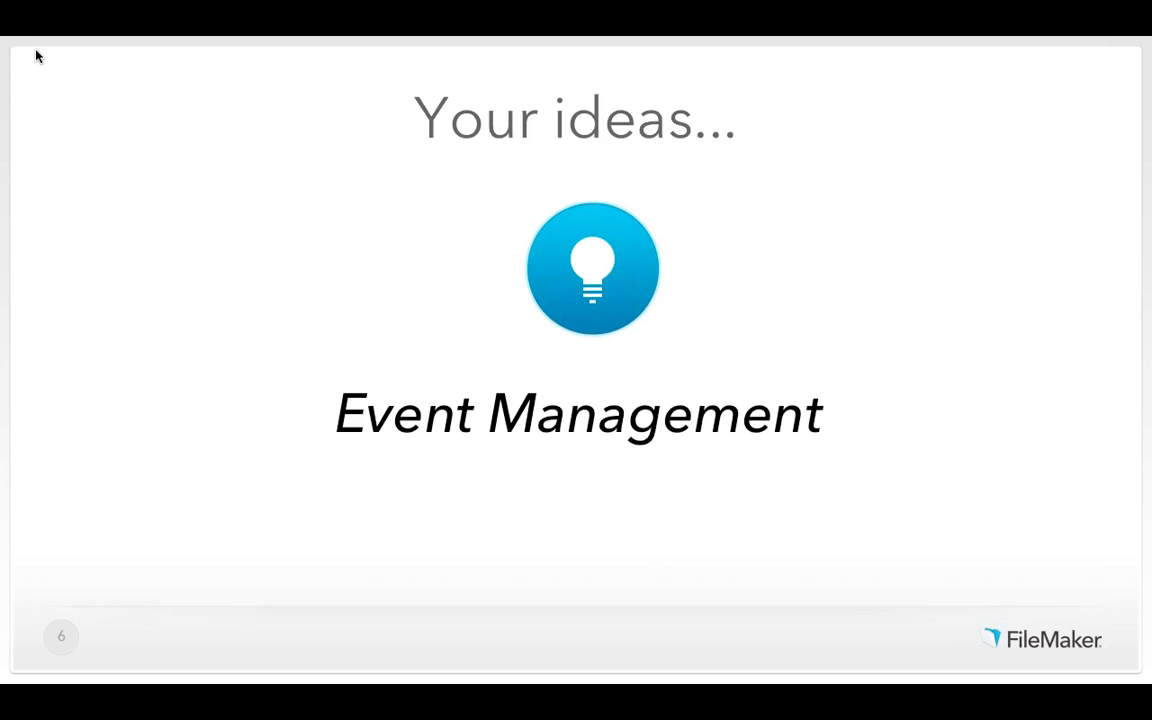
key("super+Tab")
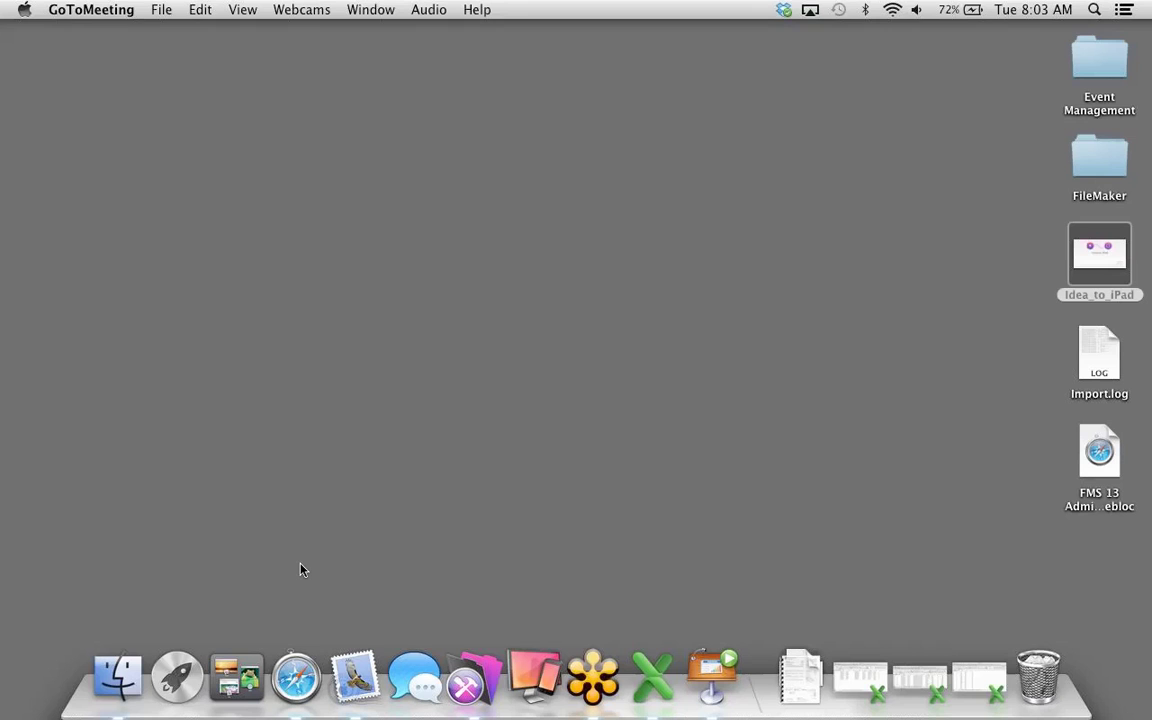
Restore the Events, Vendors and Resources workbooks, then minimize Resources and Vendors.
left_click(850, 680)
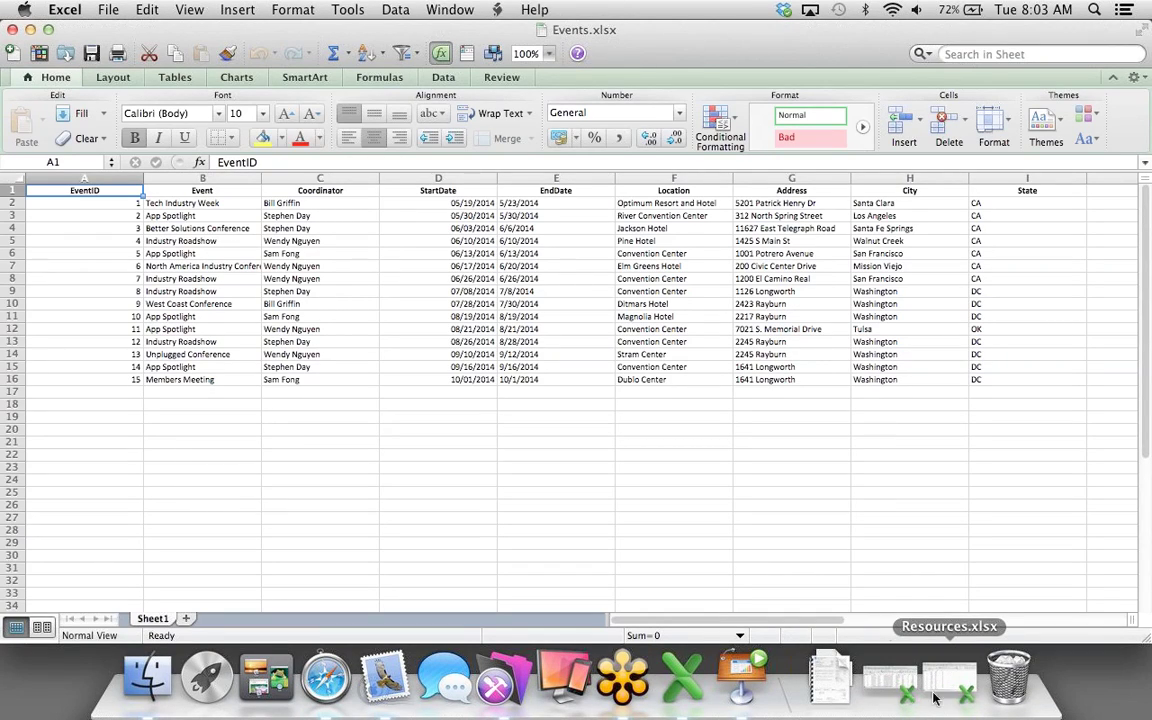
left_click(893, 685)
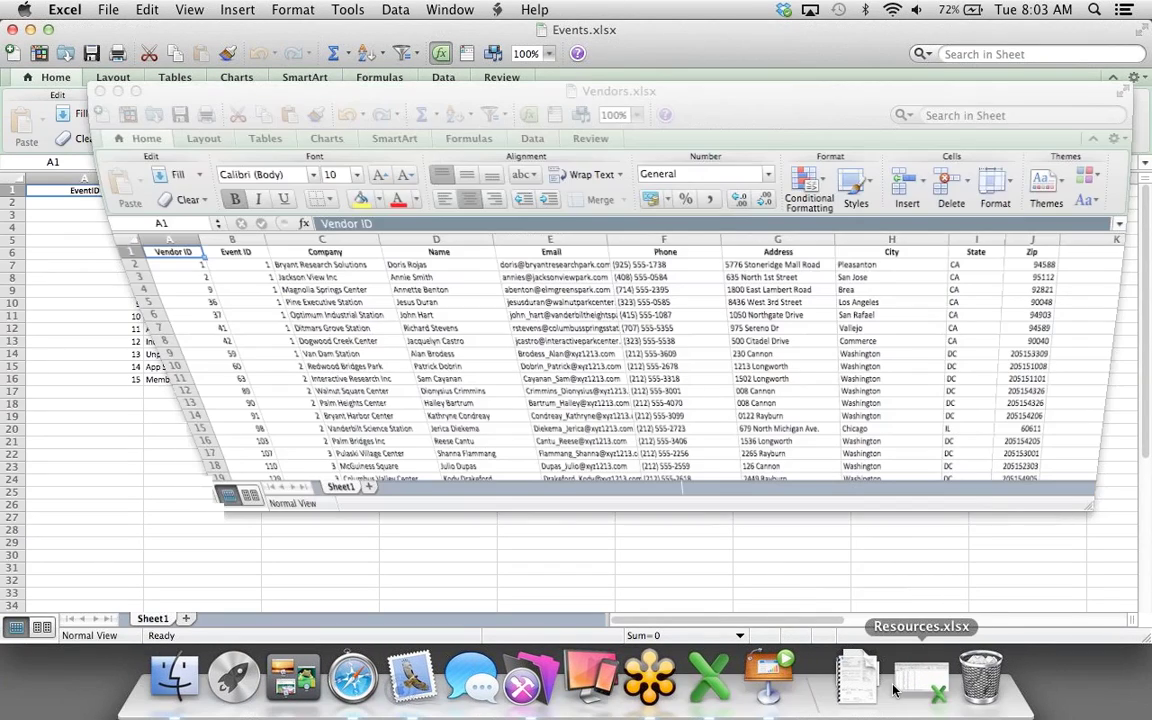
left_click(900, 684)
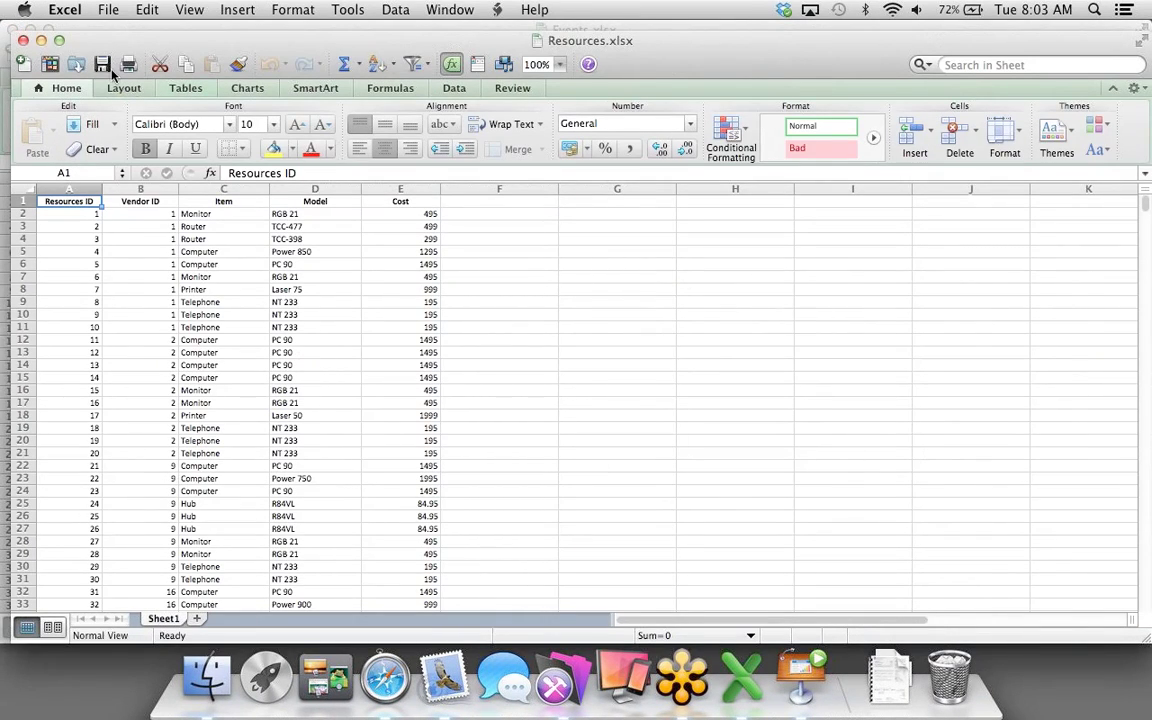
left_click(40, 39)
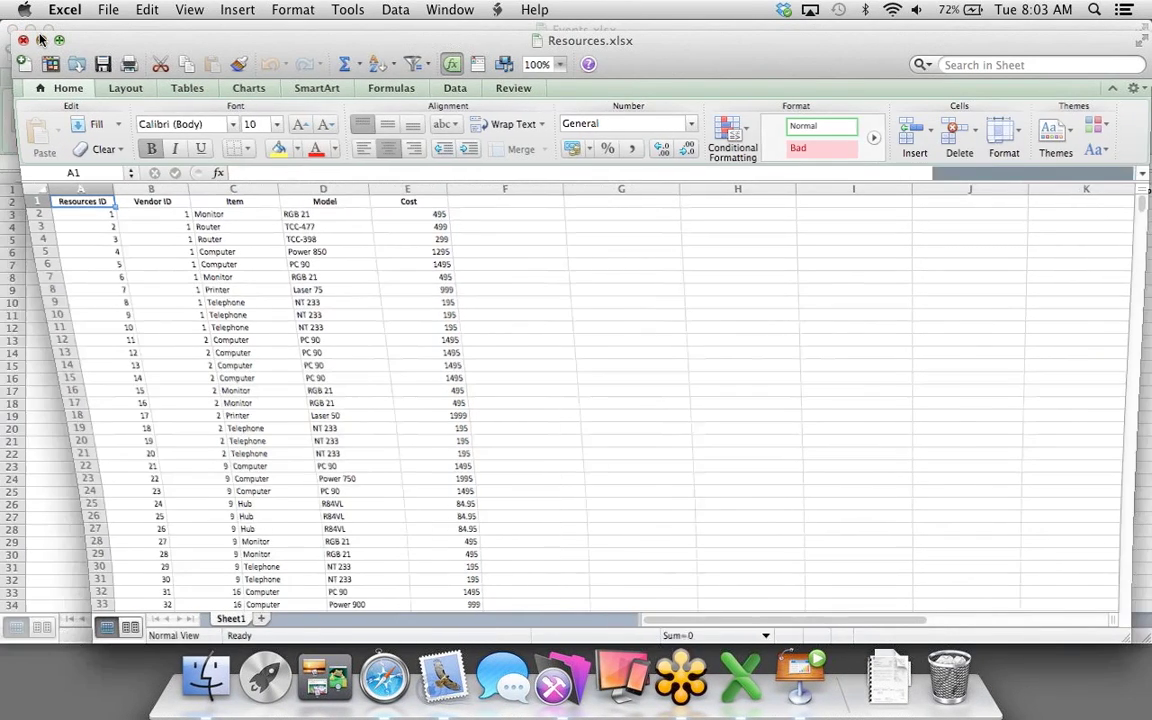
left_click(117, 91)
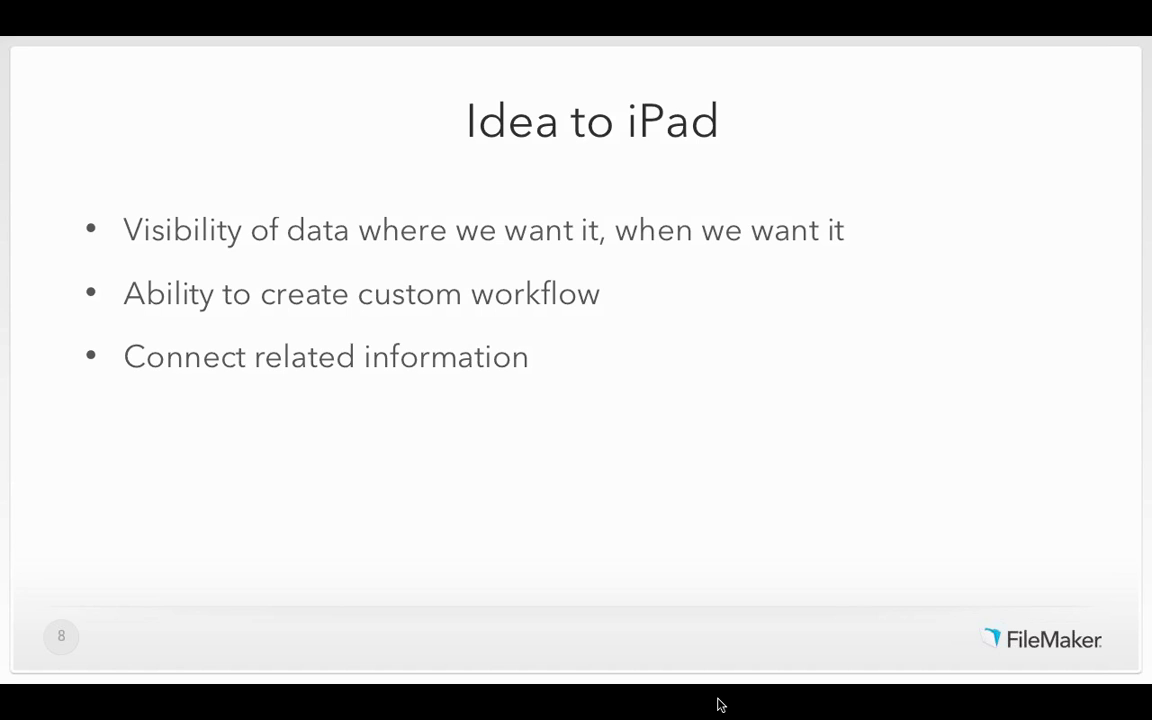
Advance to the Idea to iPad Contact Management slide and exit the slideshow.
key("Right")
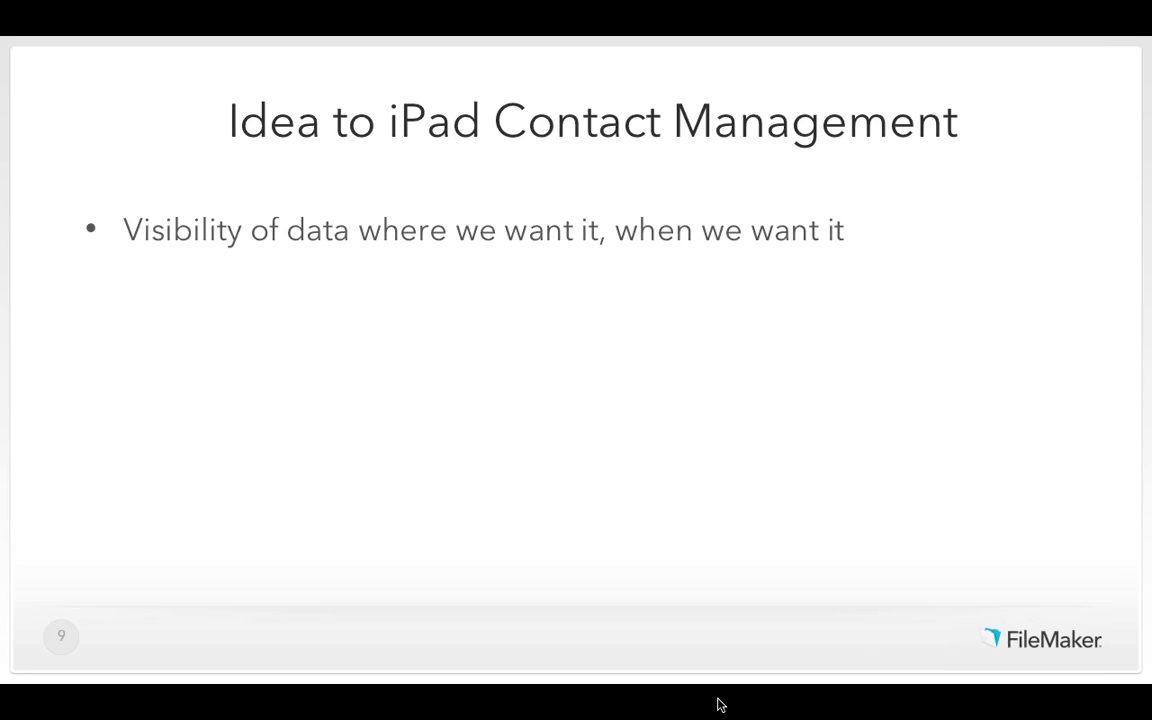
key("Escape")
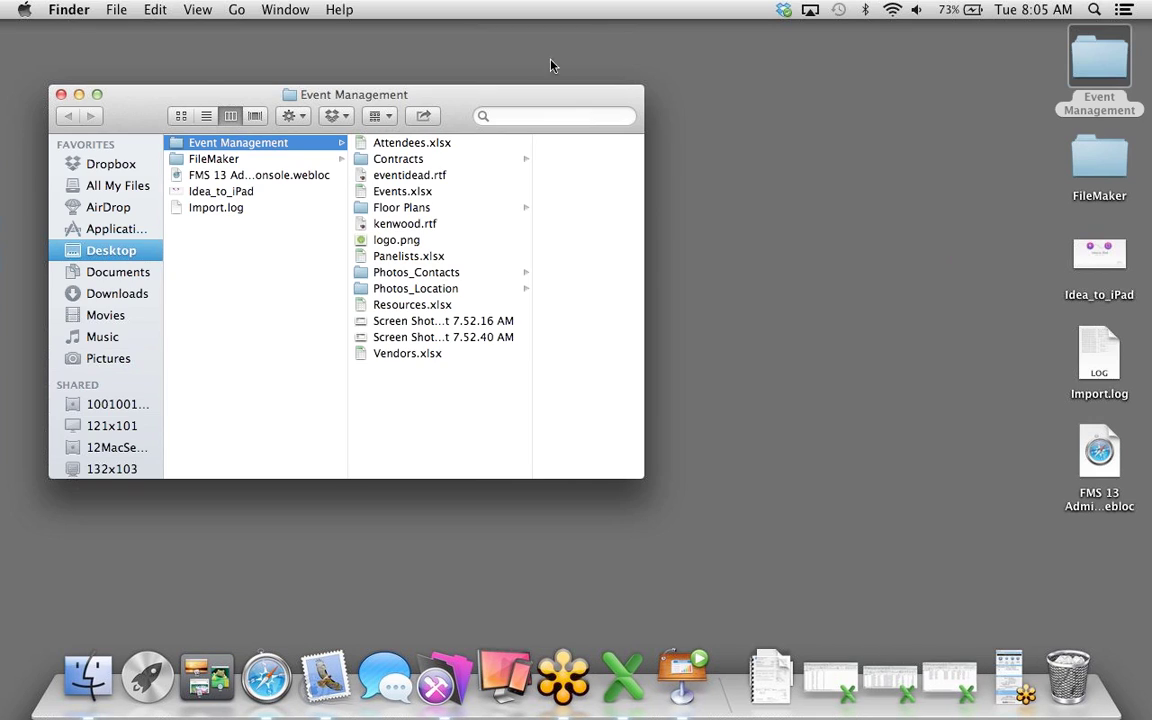
Drop Events.xlsx onto FileMaker and convert it using the first row as field names.
left_click_drag(482, 94, 994, 8)
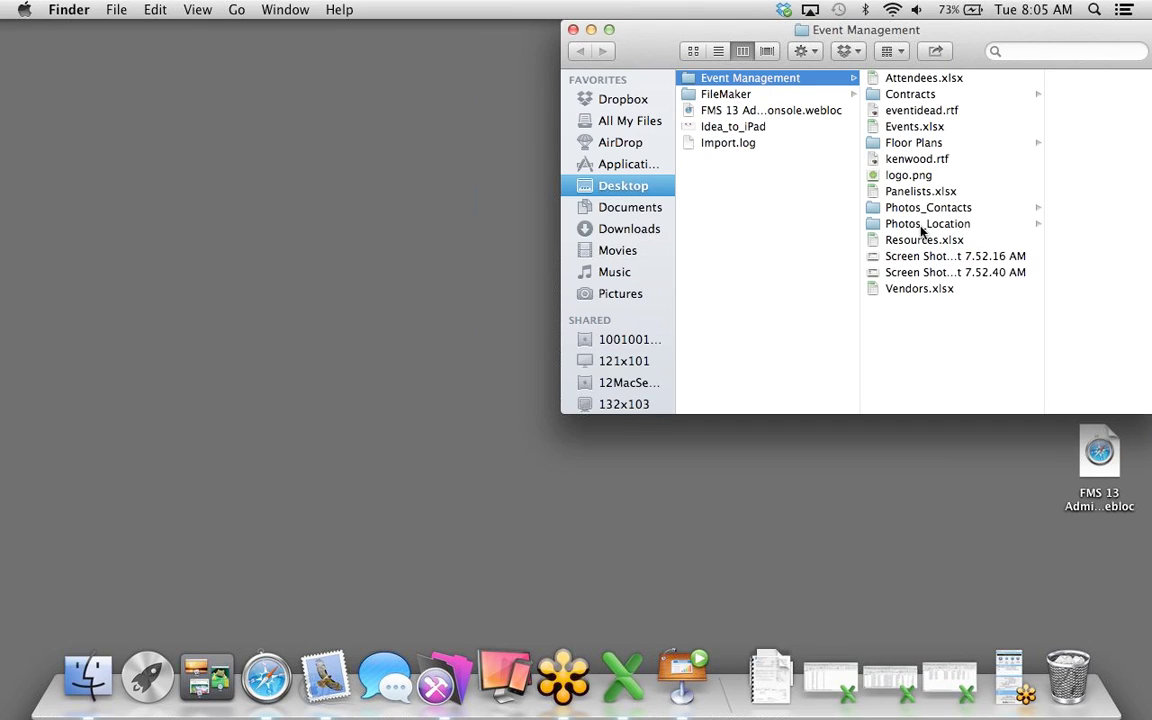
left_click(897, 125)
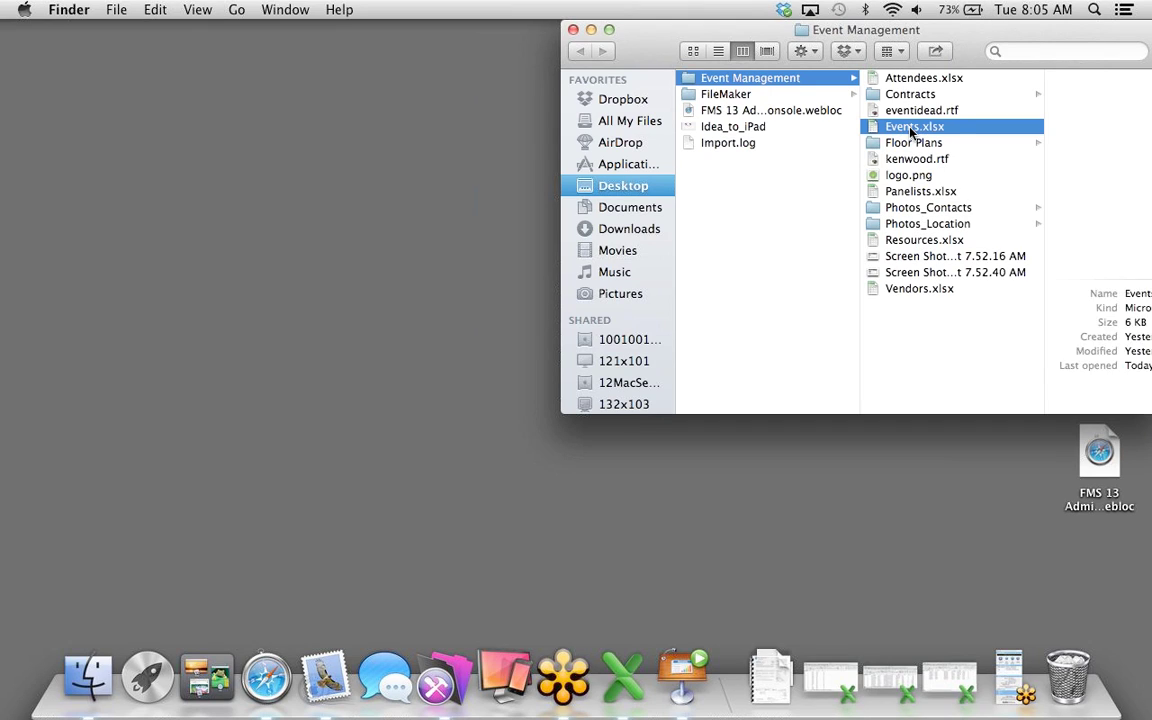
left_click_drag(820, 130, 435, 688)
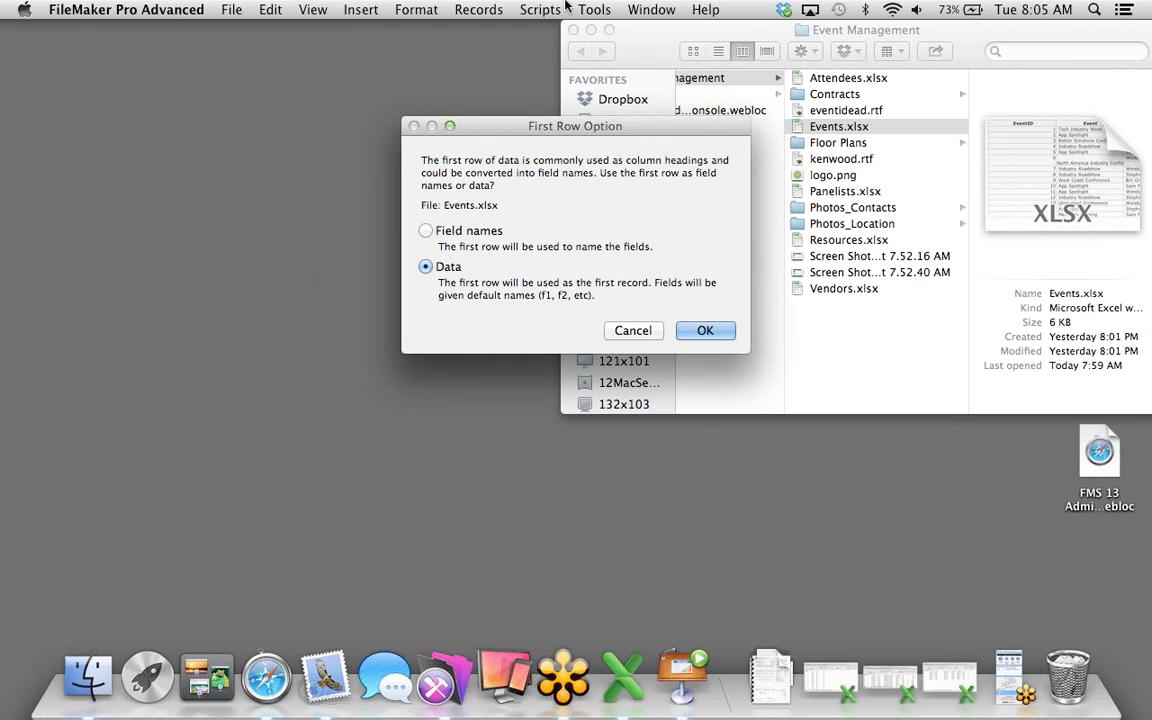
left_click(573, 30)
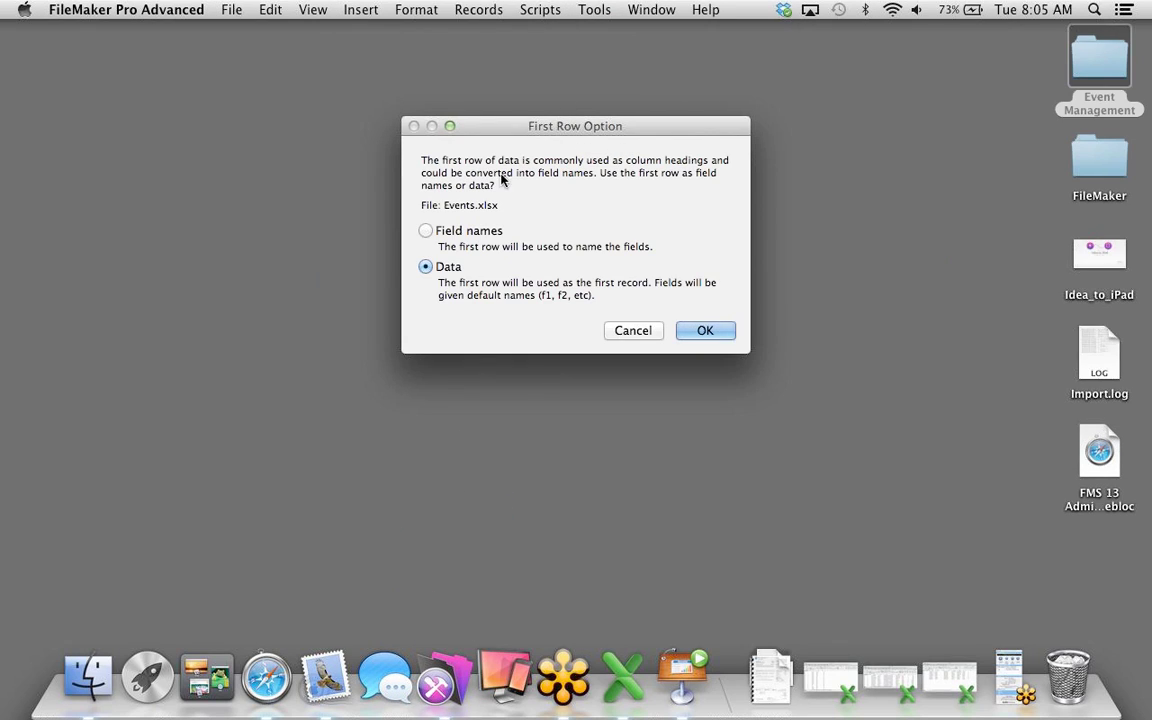
left_click(427, 231)
left_click(703, 329)
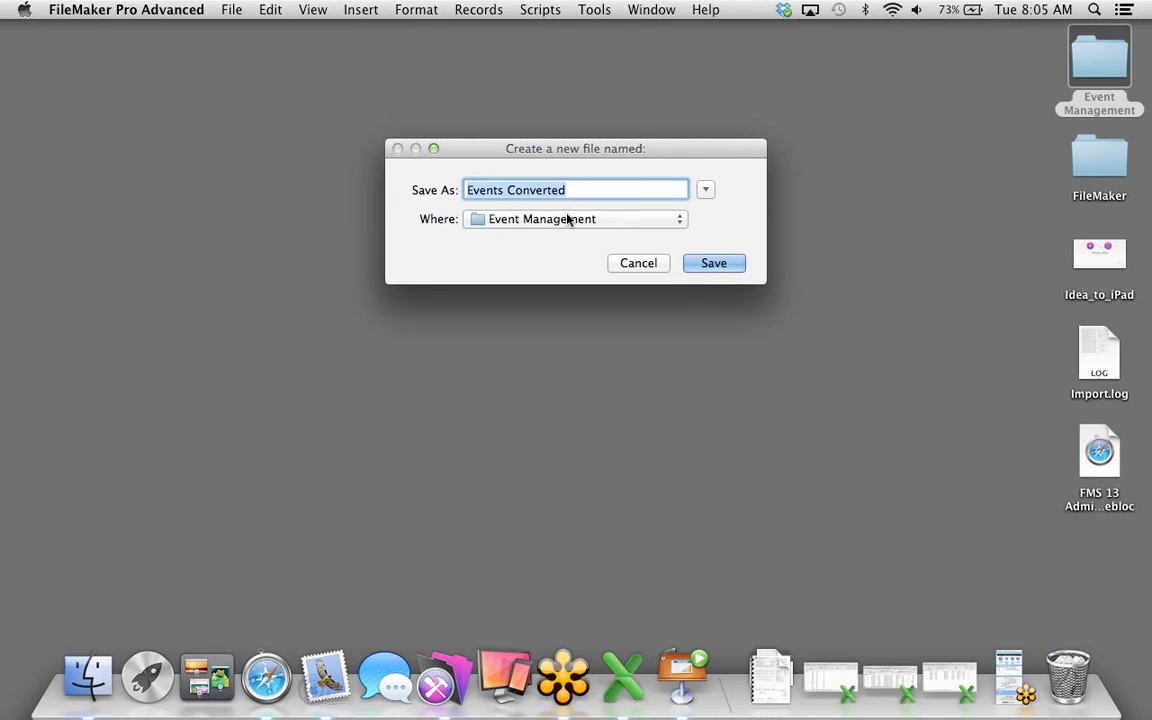
Save the converted database to the Desktop as 'Events Management'.
left_click(568, 219)
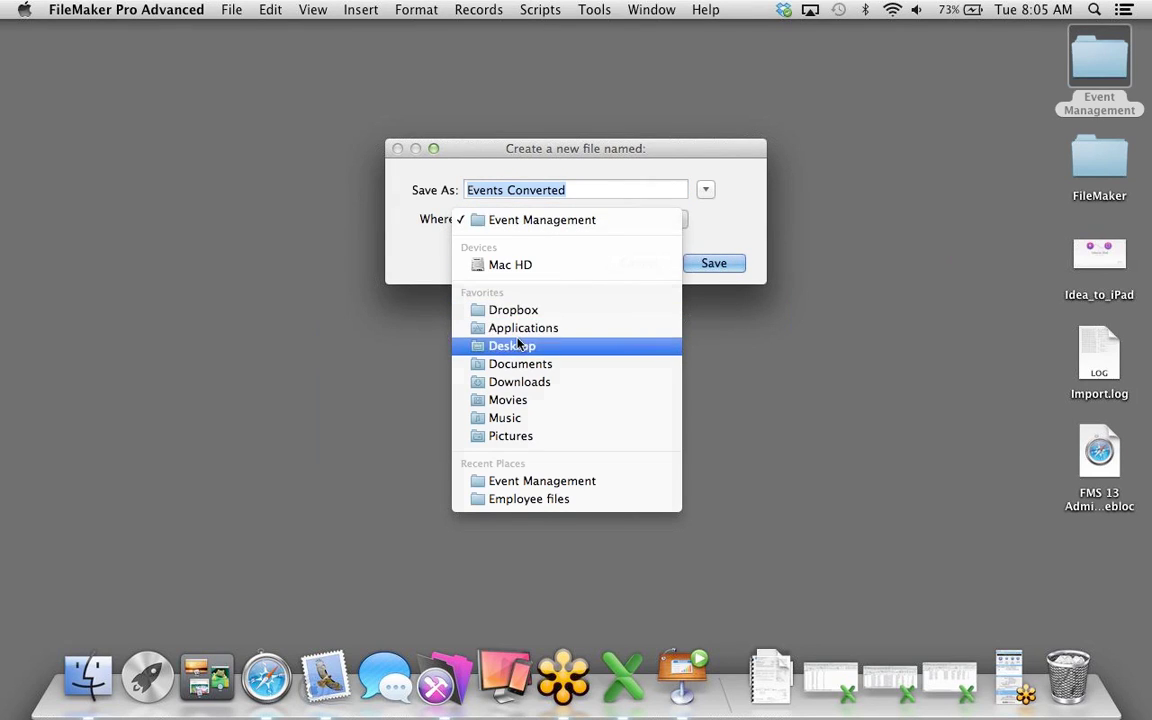
left_click(522, 345)
double_click(536, 192)
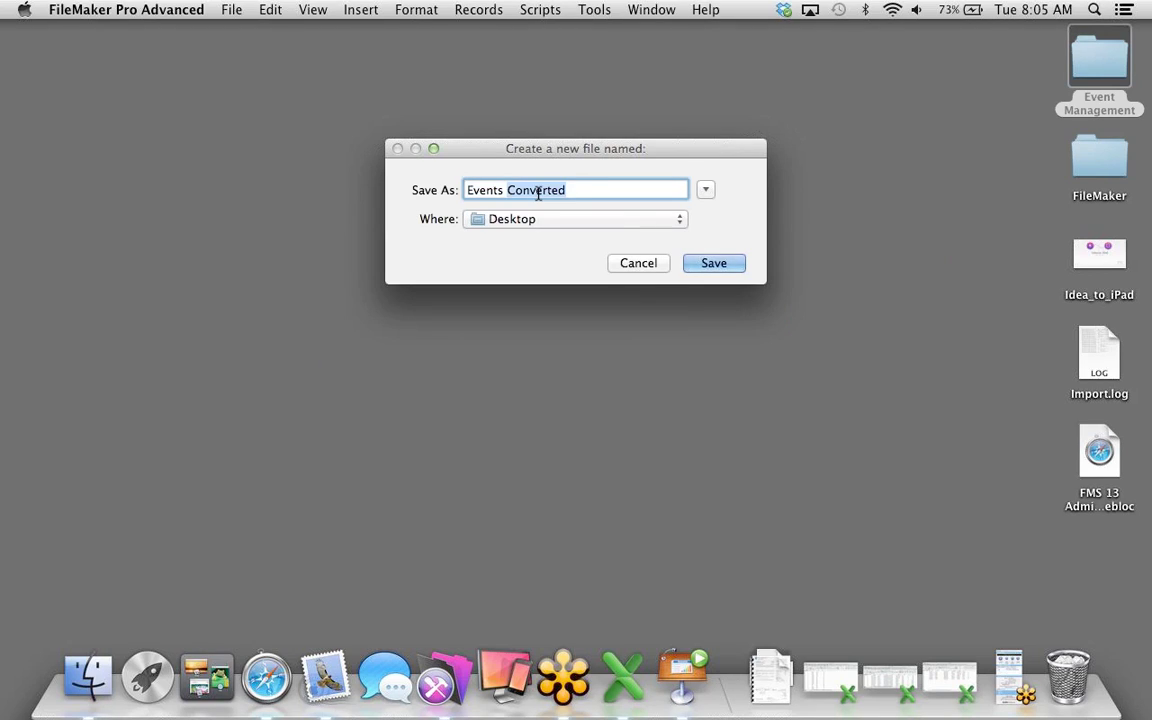
key("BackSpace")
type("Management")
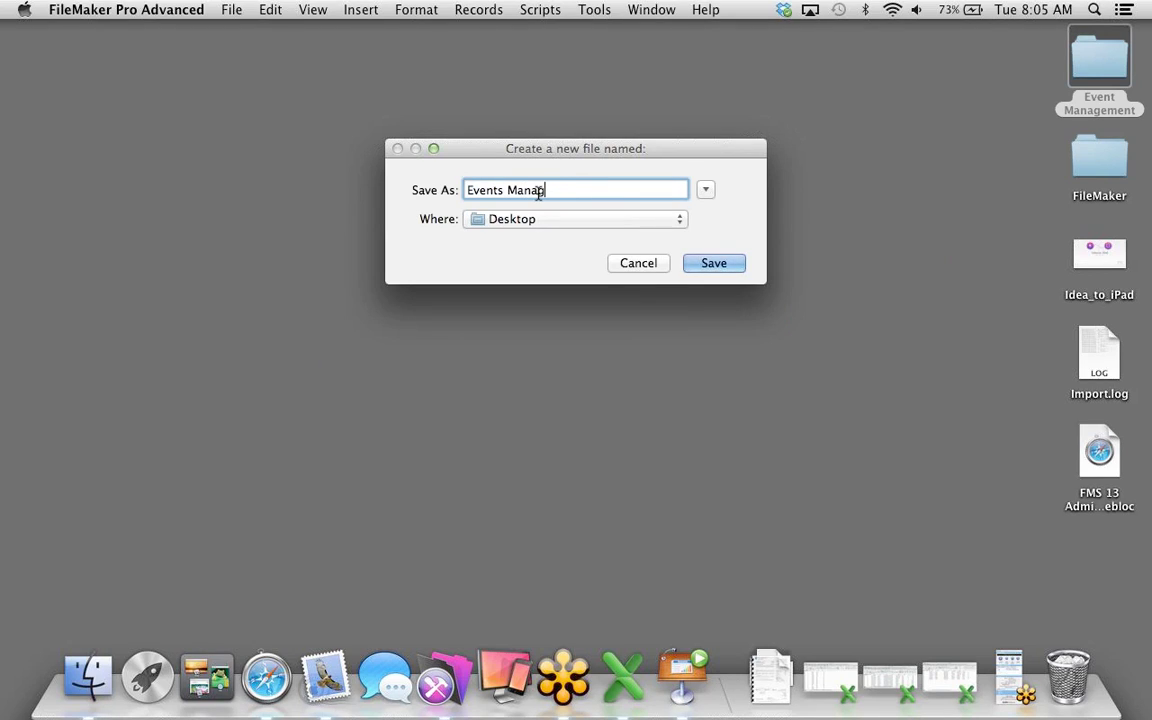
left_click(722, 267)
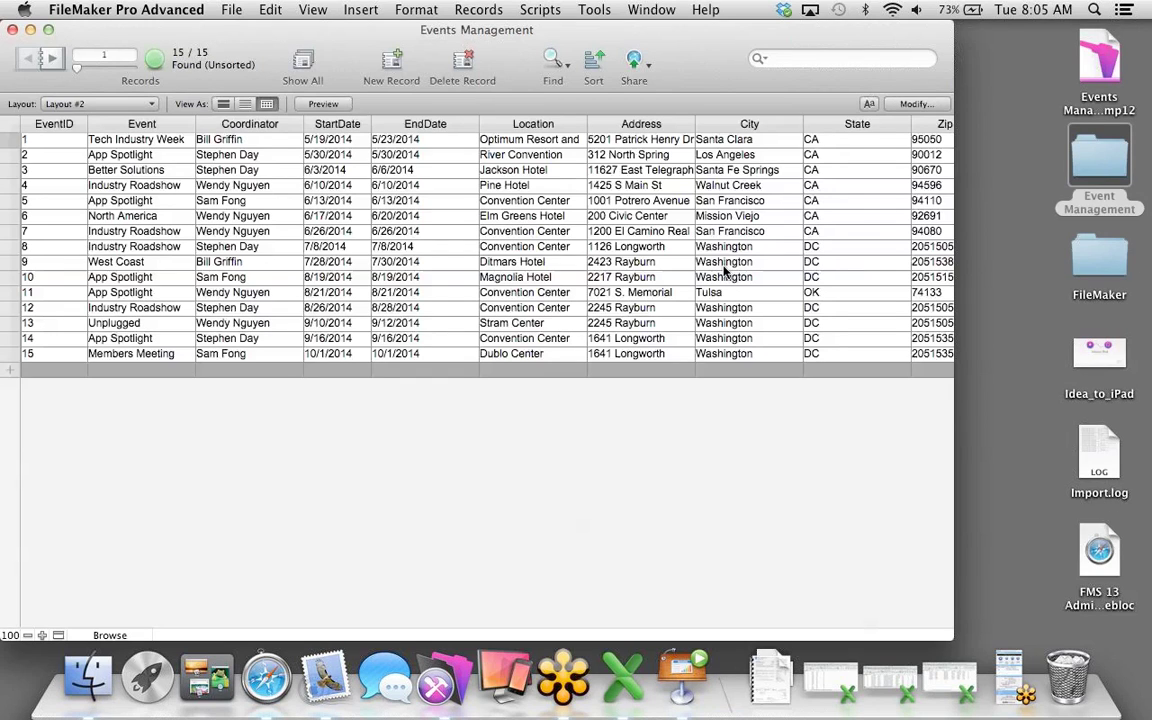
Switch the Events Management view to the Layout #1 form.
scroll(612, 232, "right", 2)
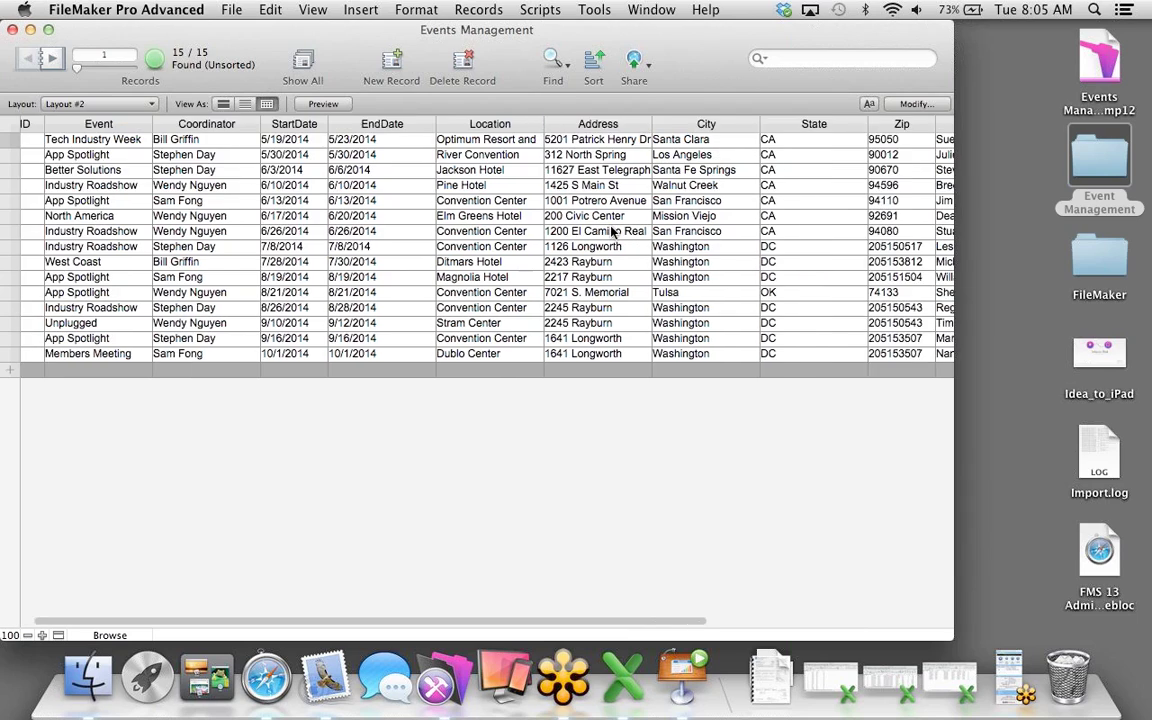
scroll(612, 232, "right", 5)
scroll(600, 231, "left", 8)
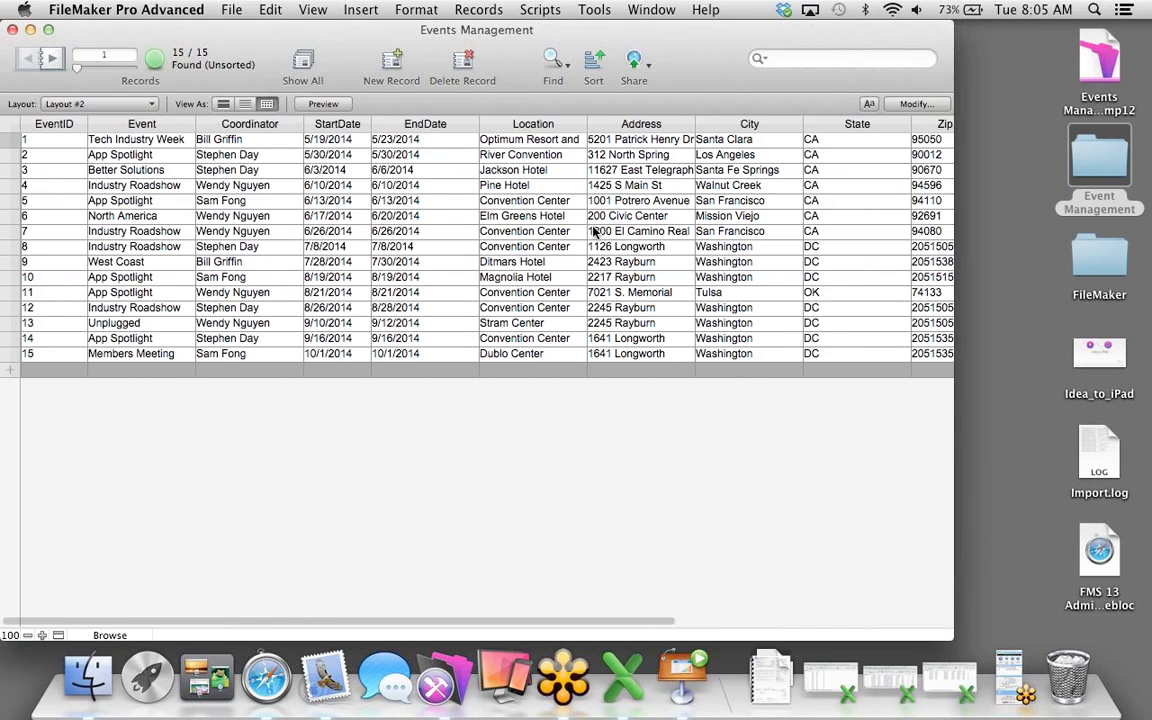
left_click(78, 100)
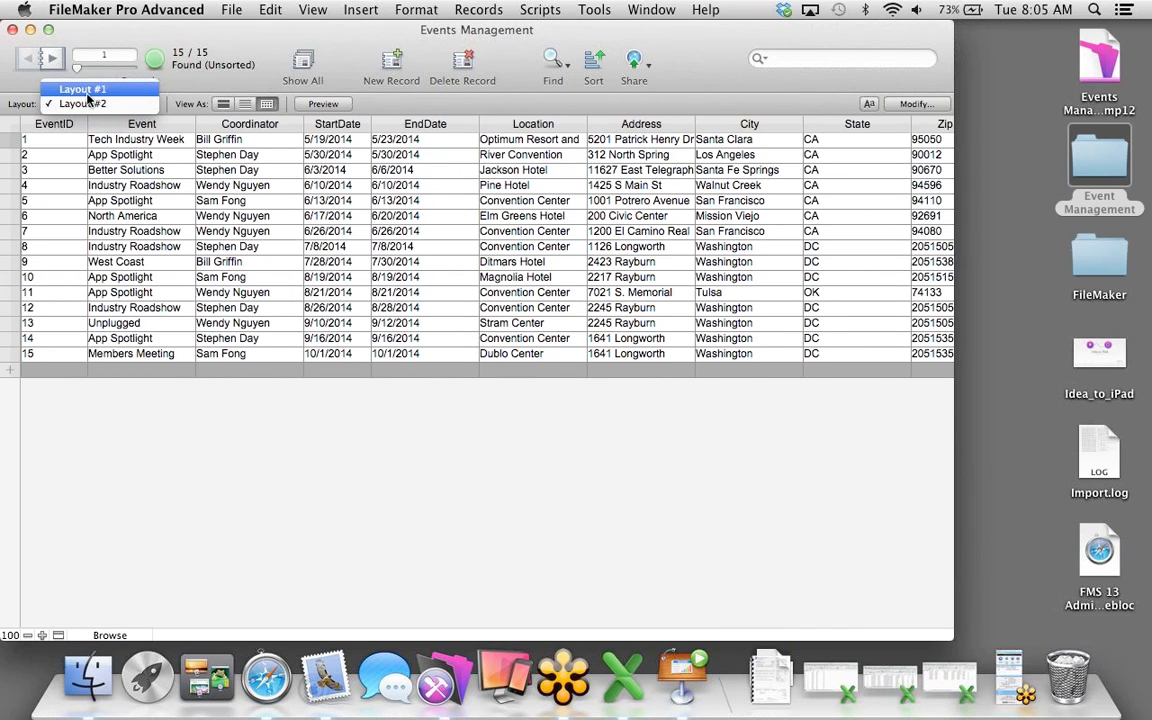
left_click(86, 90)
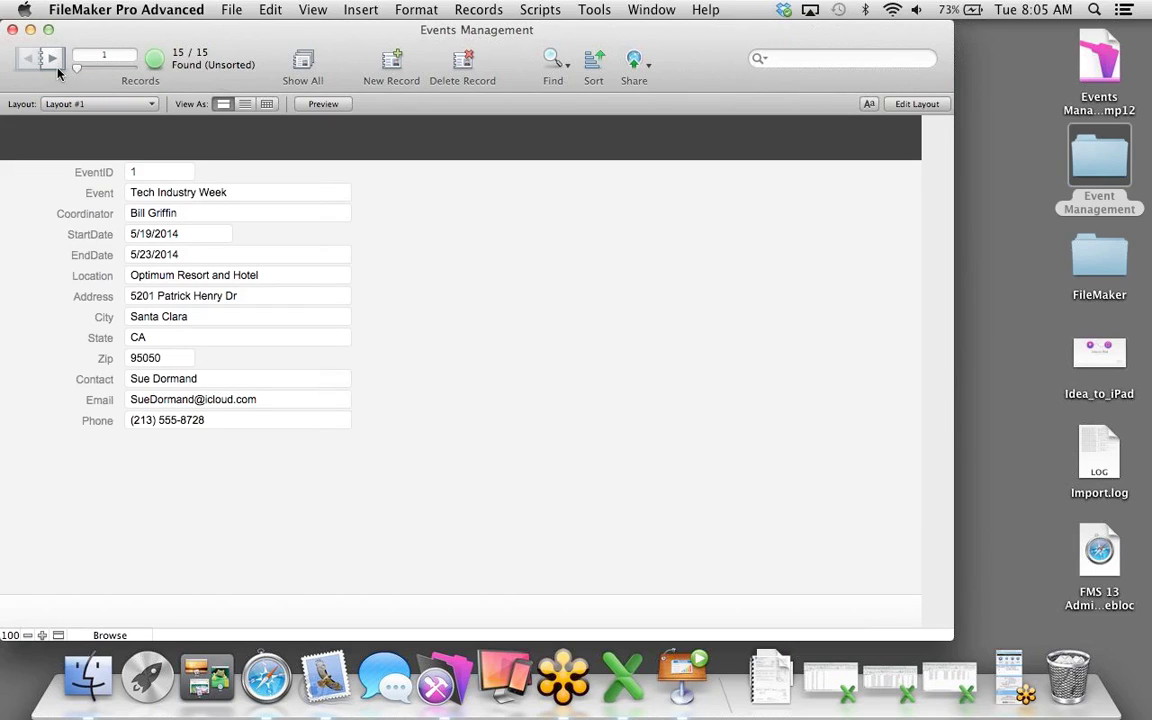
Step forward through three event records, then jump back to record 1.
left_click(51, 59)
left_click(51, 59)
left_click(51, 59)
left_click(52, 60)
left_click(52, 60)
left_click(52, 60)
left_click(54, 63)
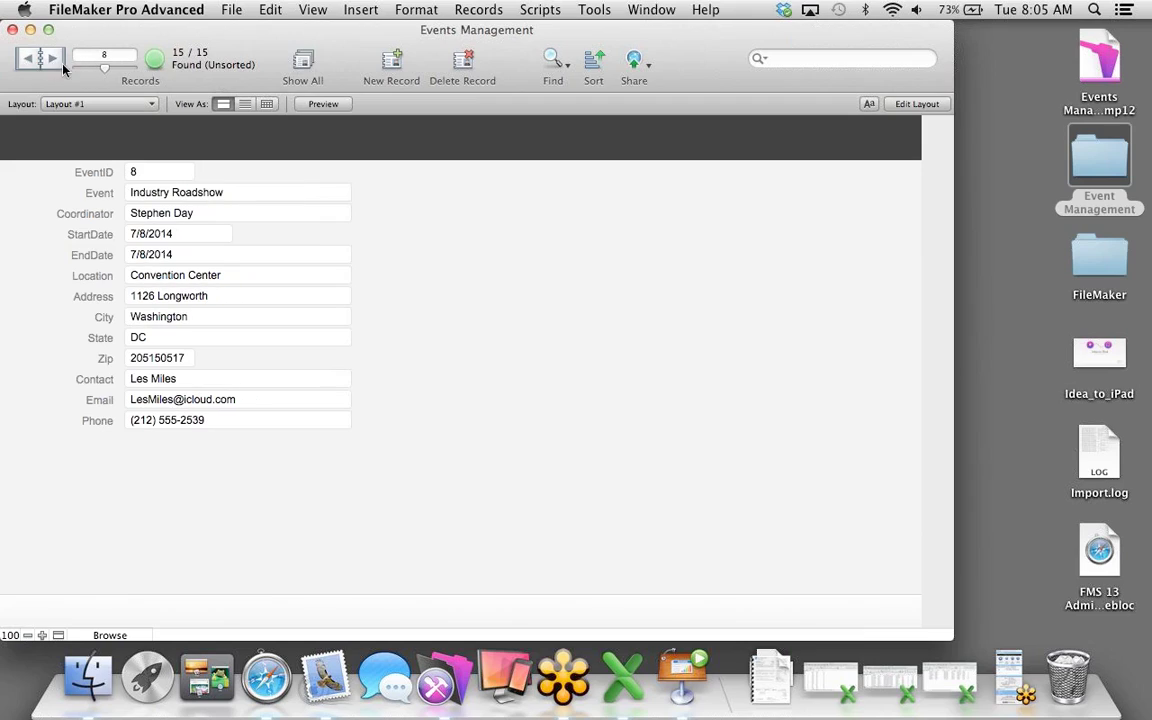
left_click_drag(104, 70, 71, 69)
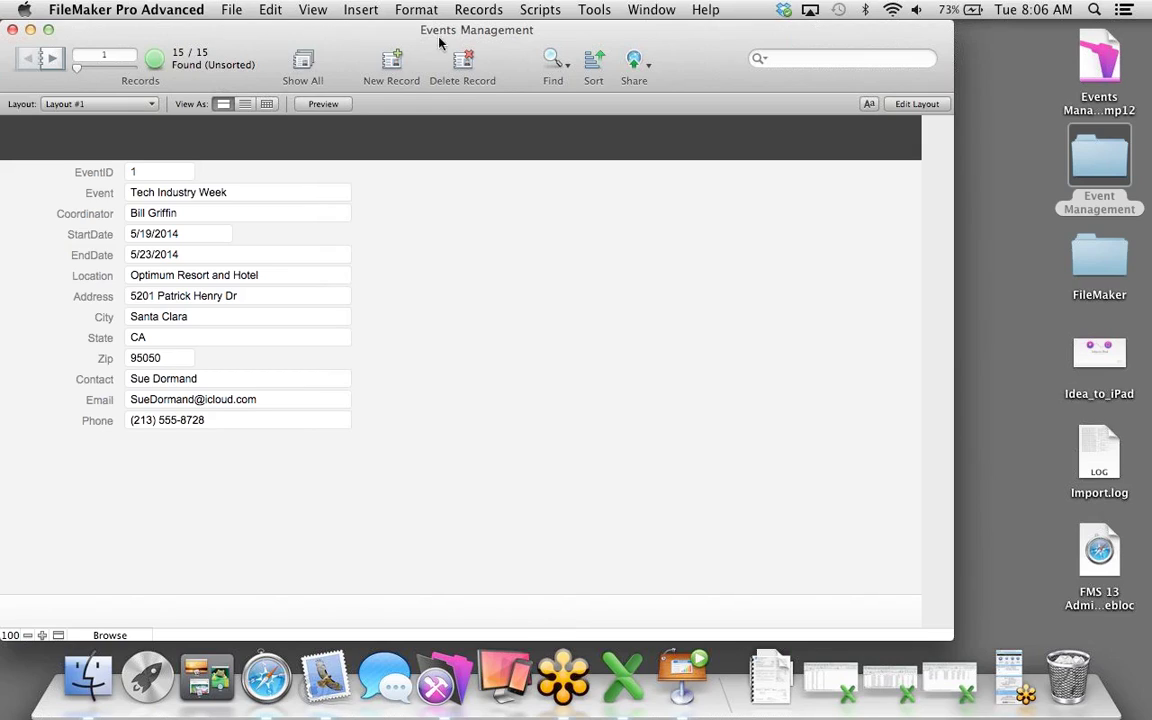
Start uploading the database to FileMaker Server, closing the file and choosing the local host.
left_click(636, 68)
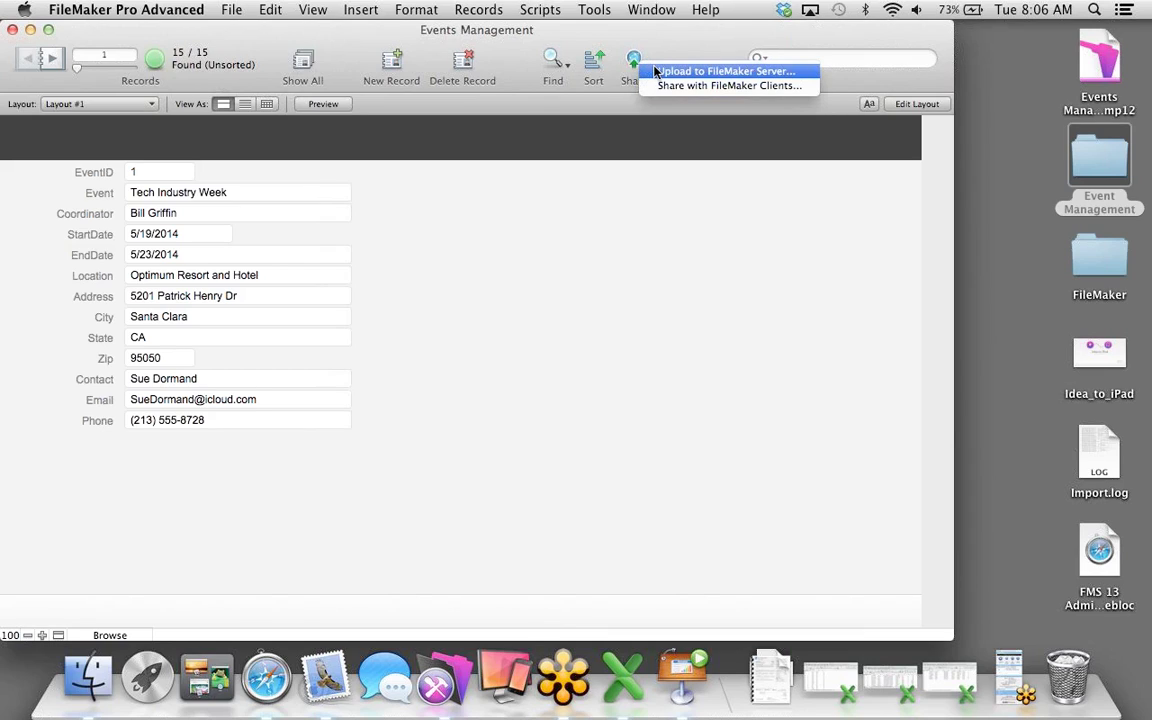
left_click(700, 71)
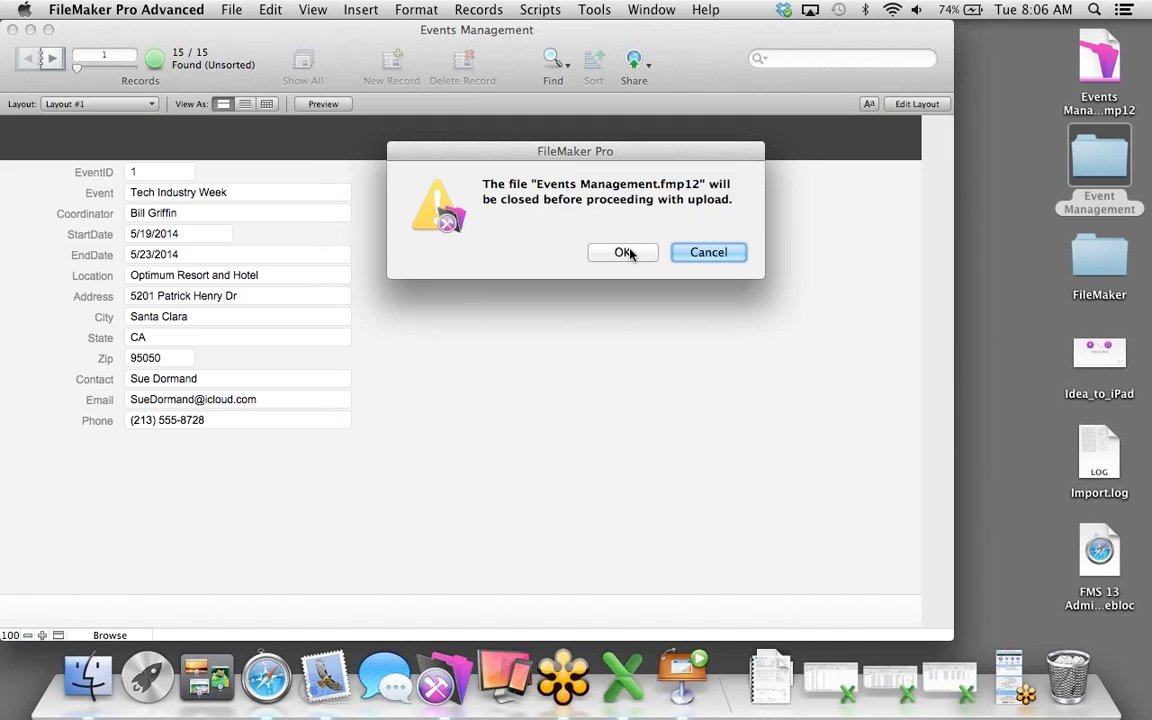
left_click(626, 253)
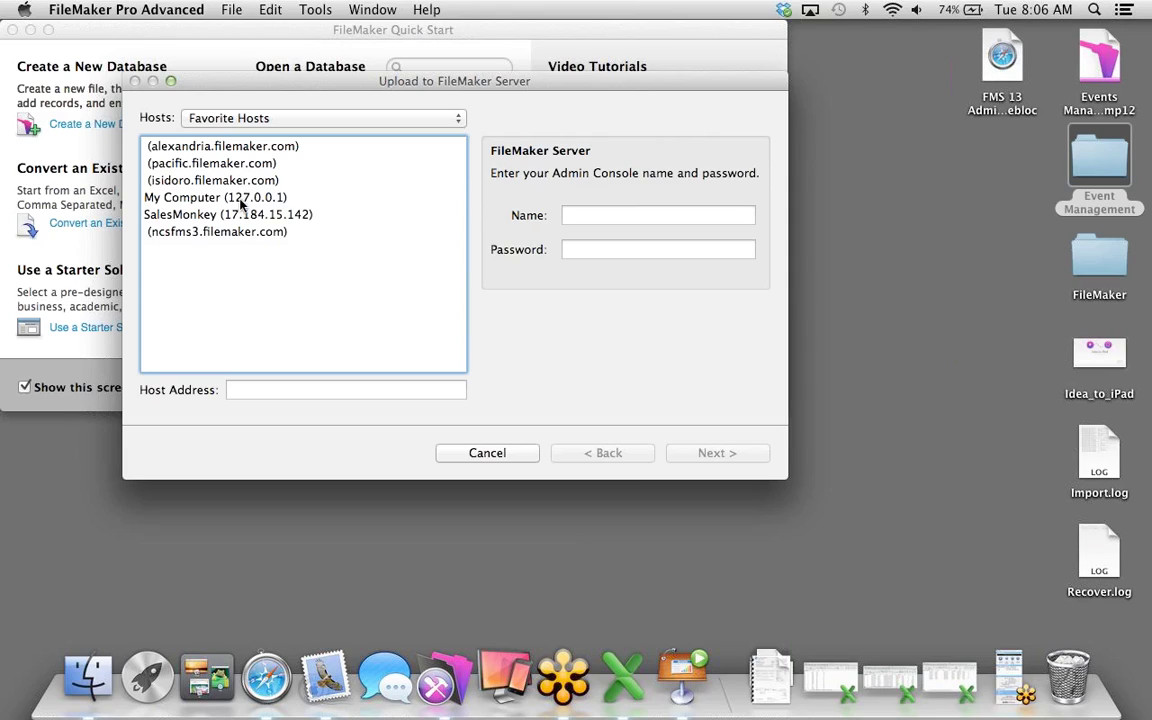
left_click(222, 197)
Sign in with the admin console name and password and upload Events Management.fmp12.
left_click(600, 212)
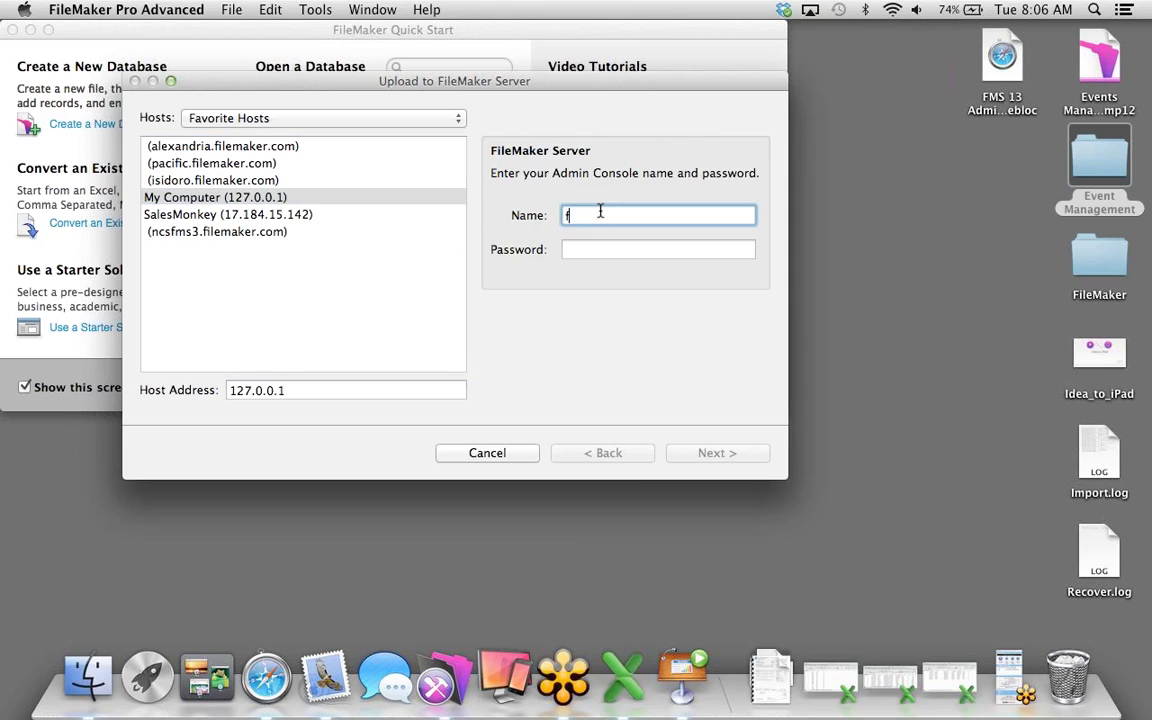
key("Tab")
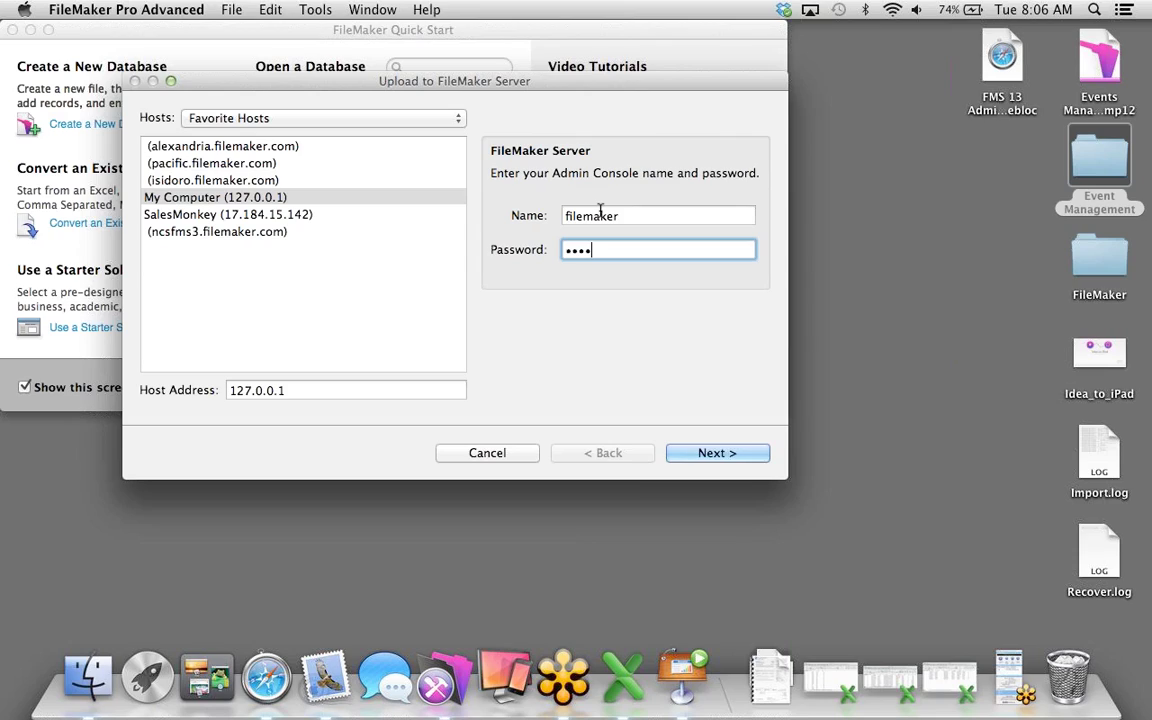
left_click(700, 450)
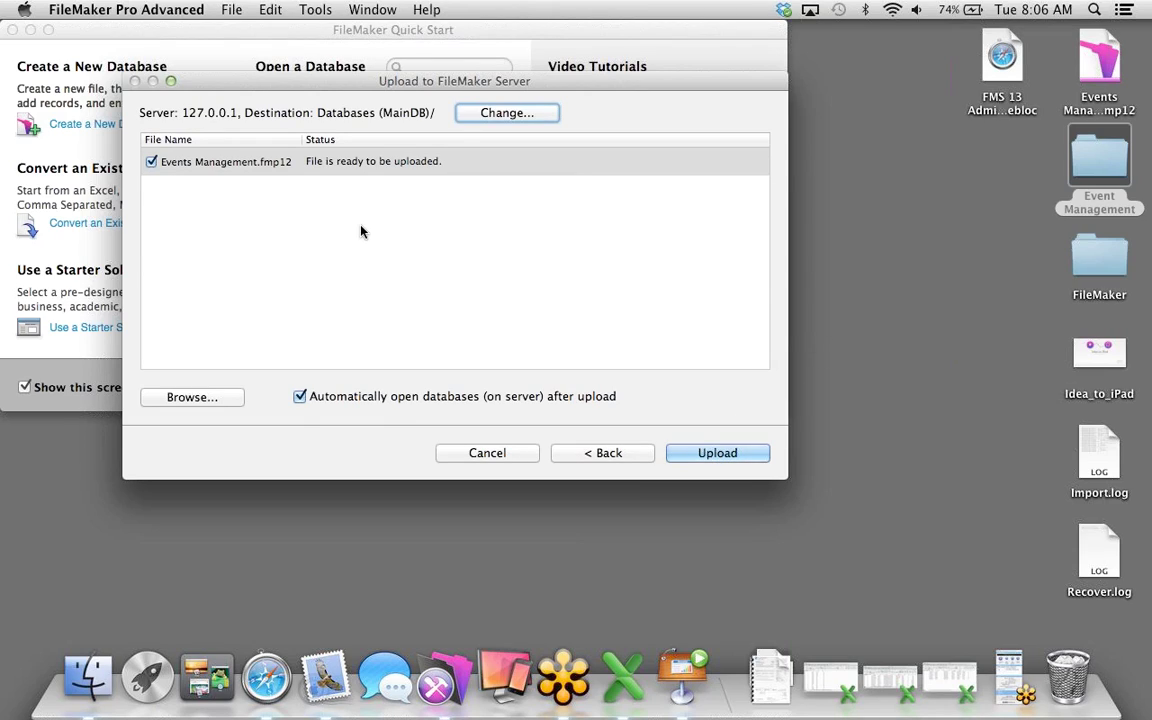
left_click(709, 452)
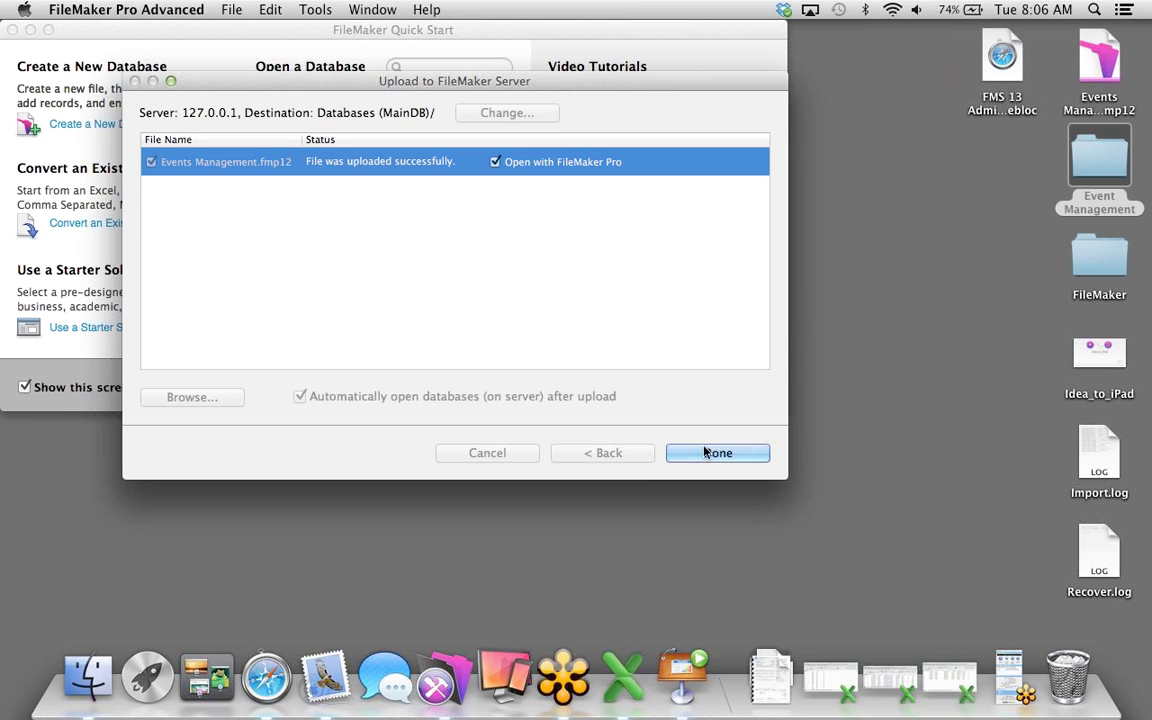
left_click(688, 454)
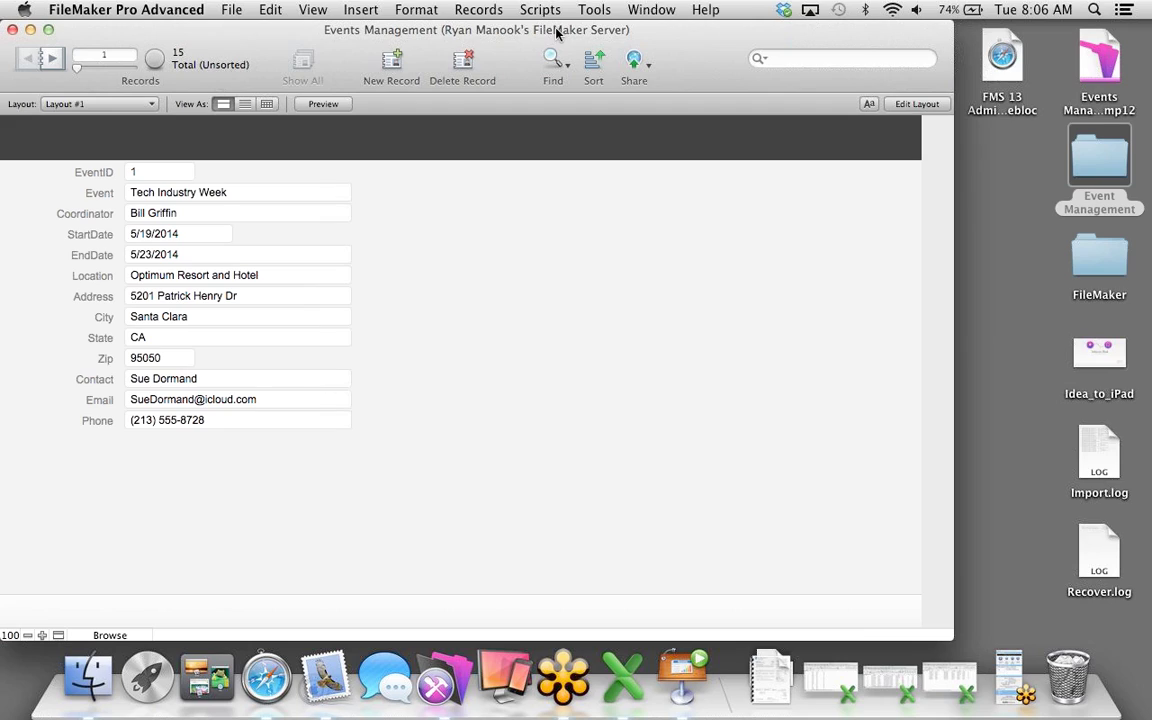
Narrow the FileMaker window, launch Reflector, and move the iPad mirror aside.
left_click_drag(954, 301, 522, 352)
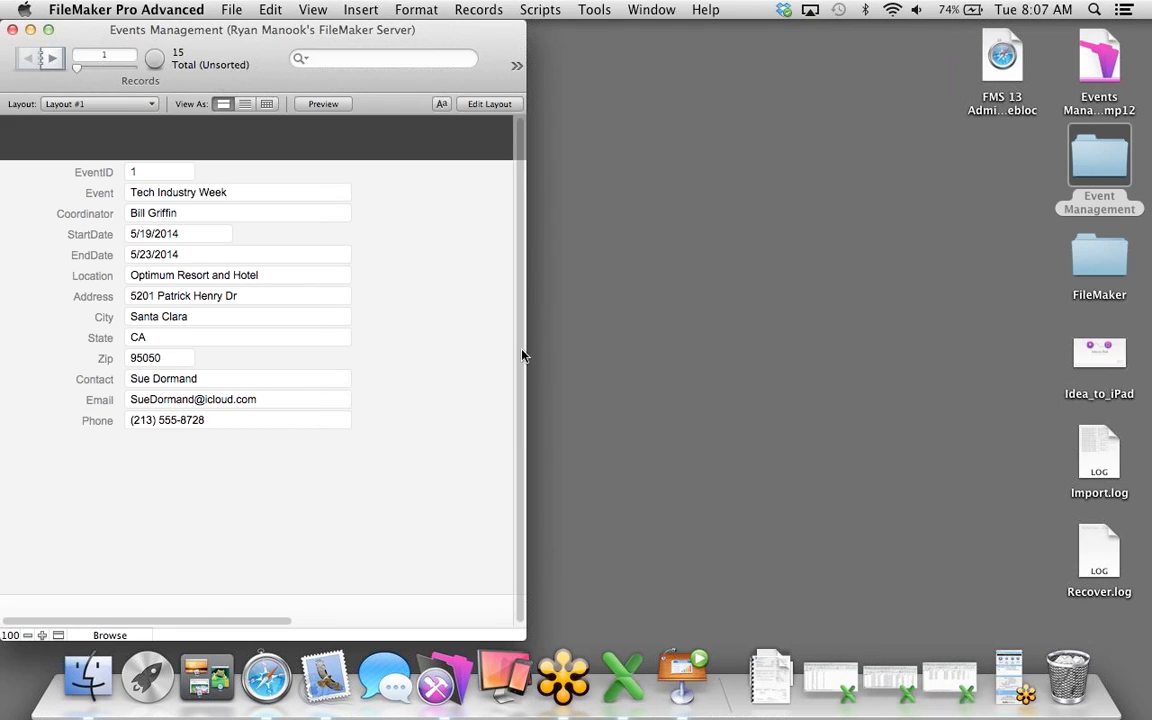
left_click(503, 678)
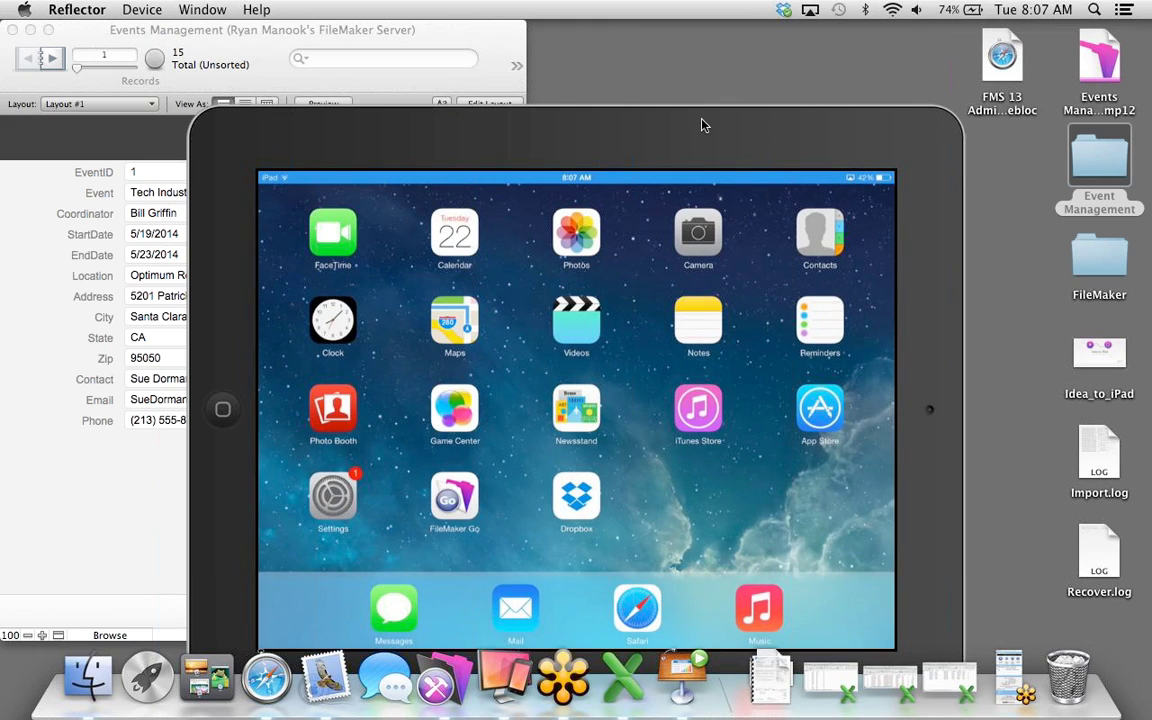
left_click_drag(700, 126, 897, 45)
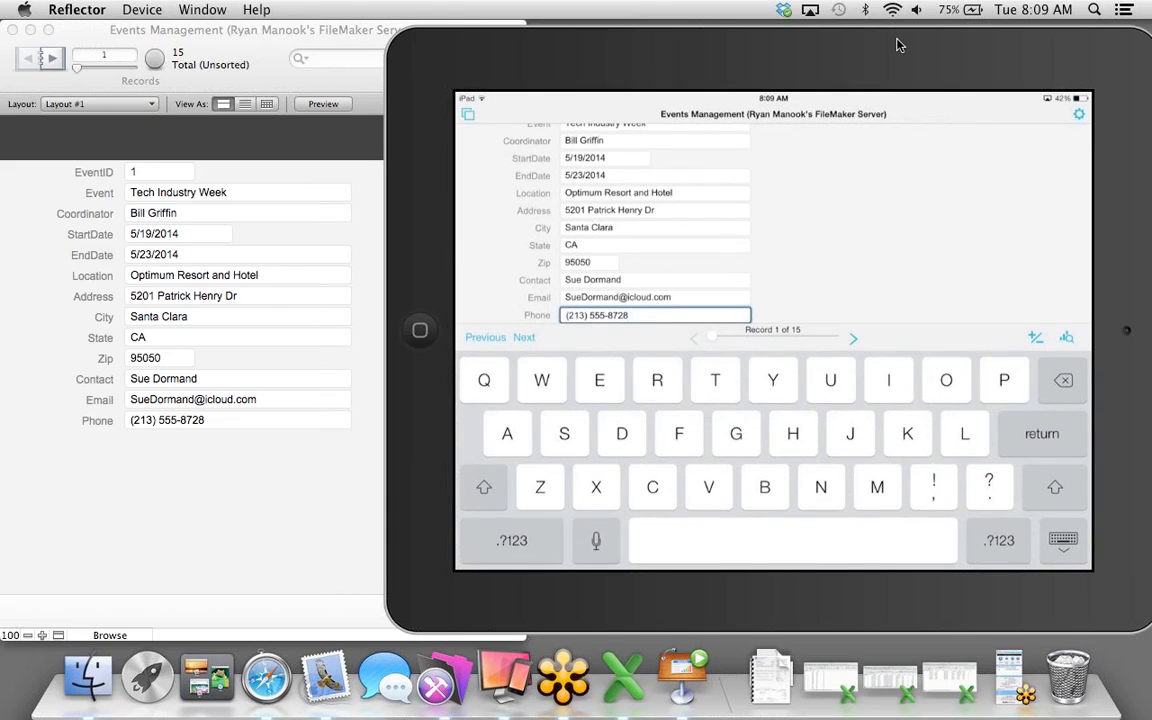
key("BackSpace")
key("BackSpace")
type("37")
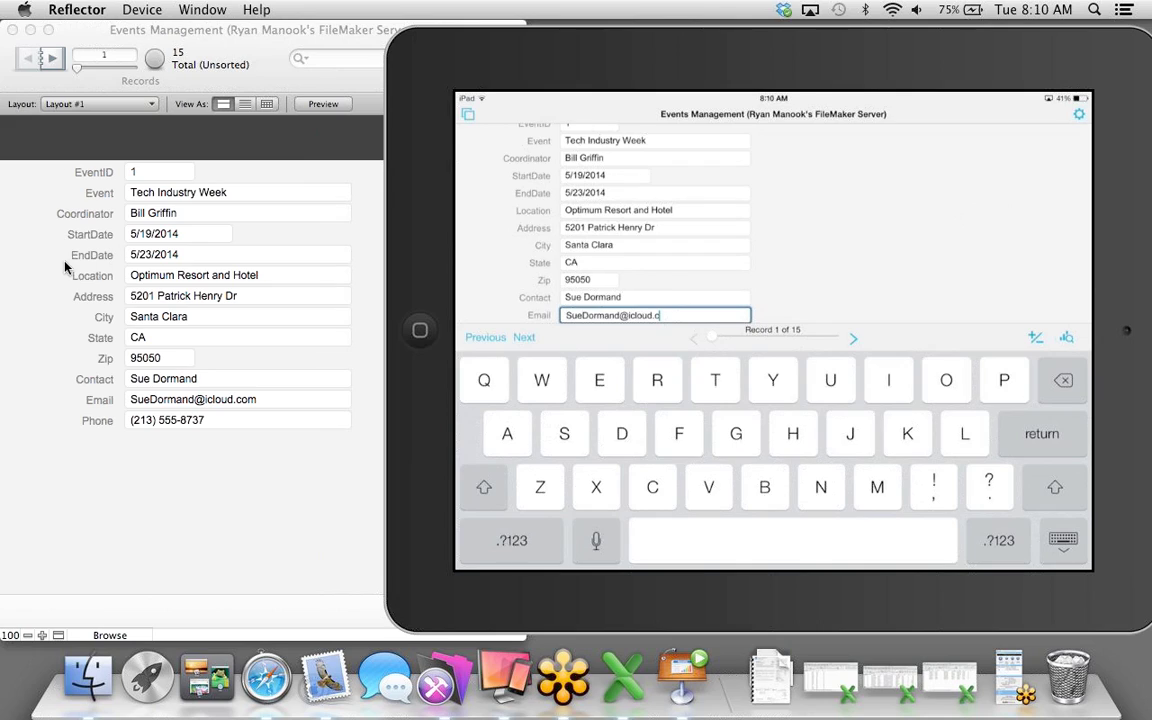
Try editing EndDate on the Mac, dismiss the record-in-use alert, then complete the iPad e-mail entry.
left_click(118, 252)
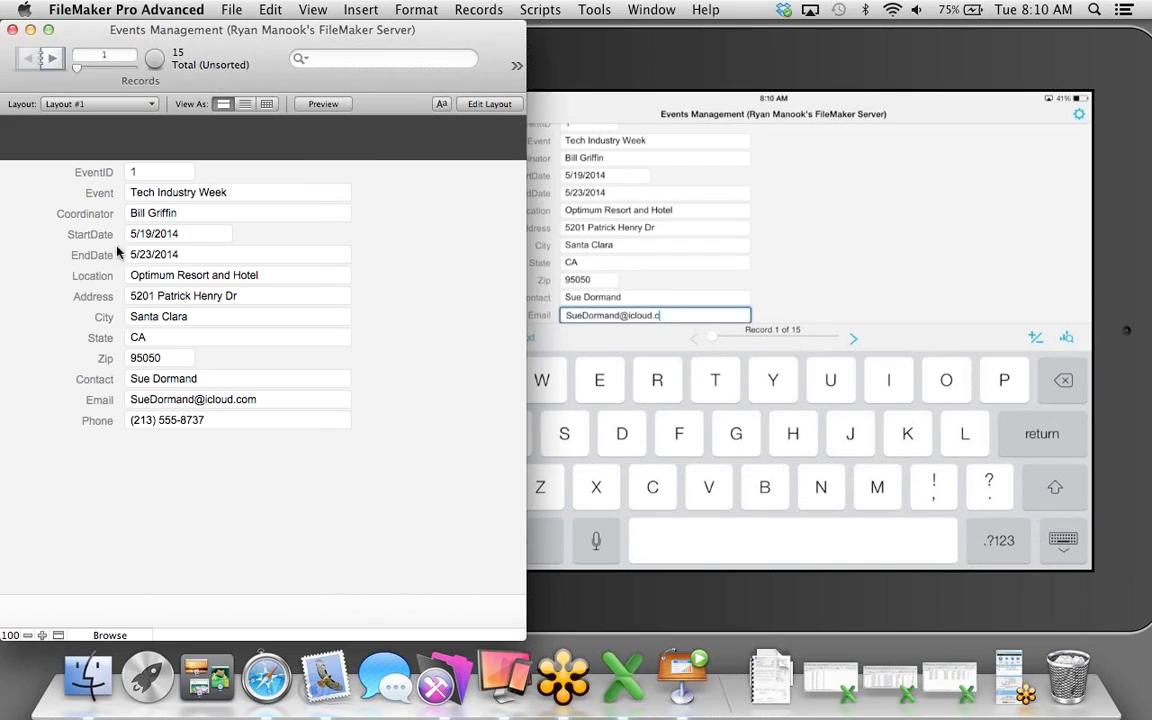
left_click(195, 255)
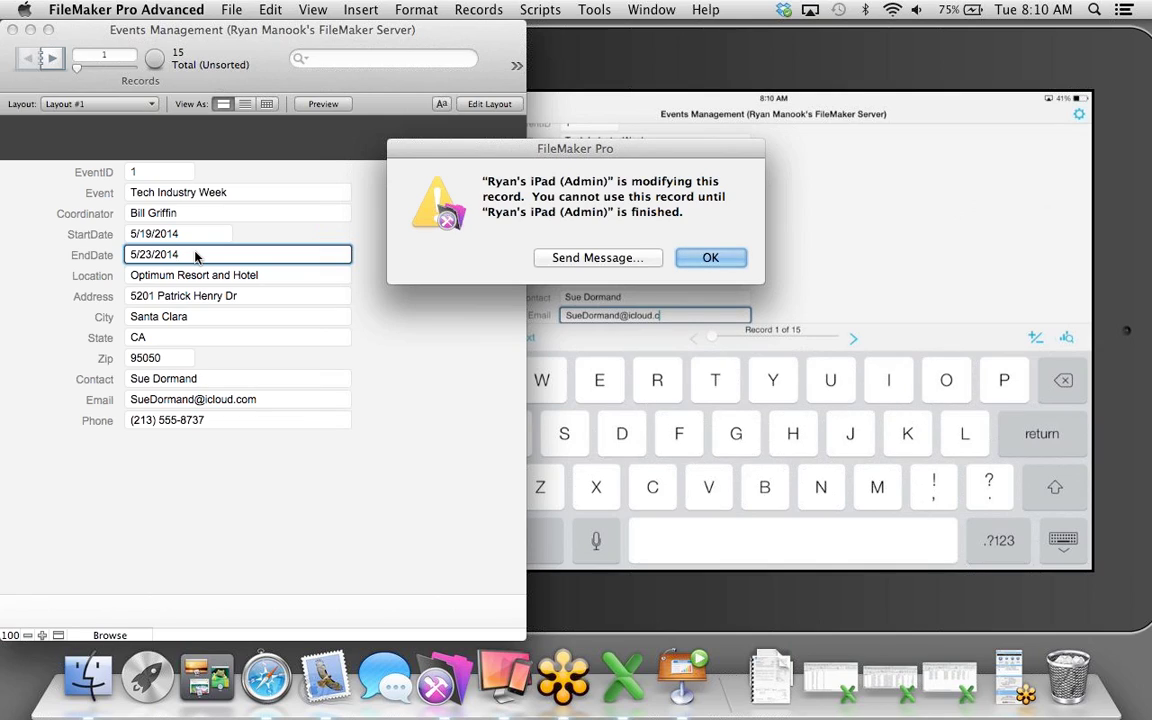
left_click(712, 258)
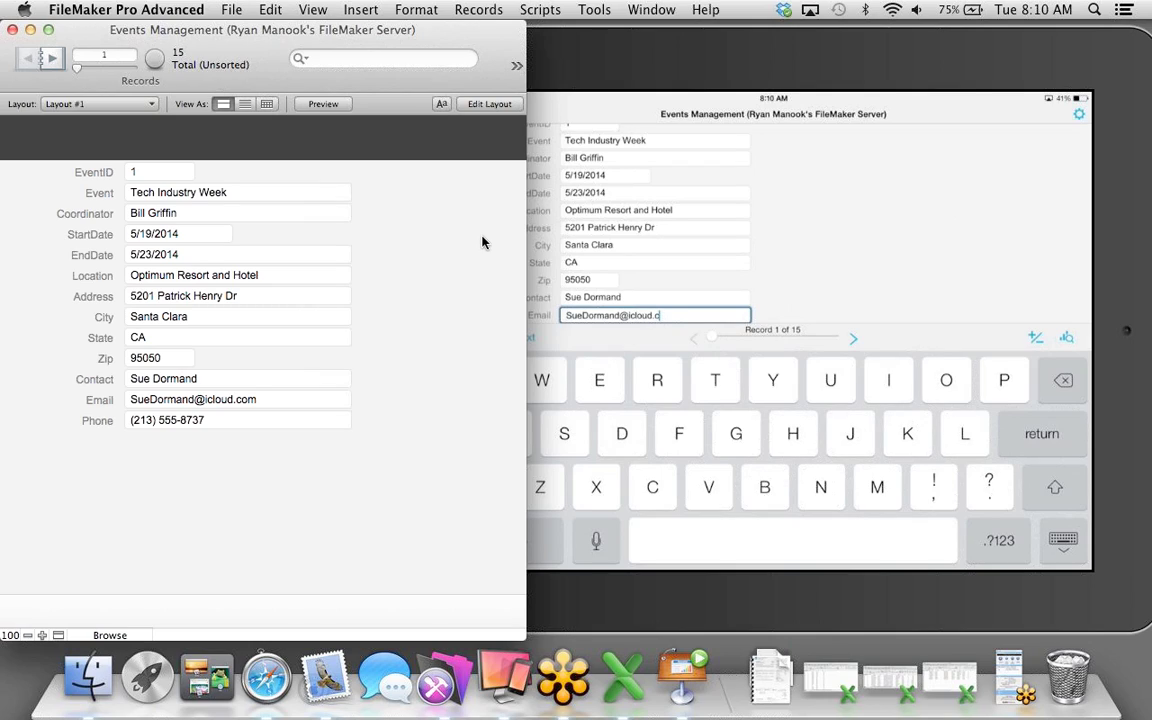
type("om")
key("Return")
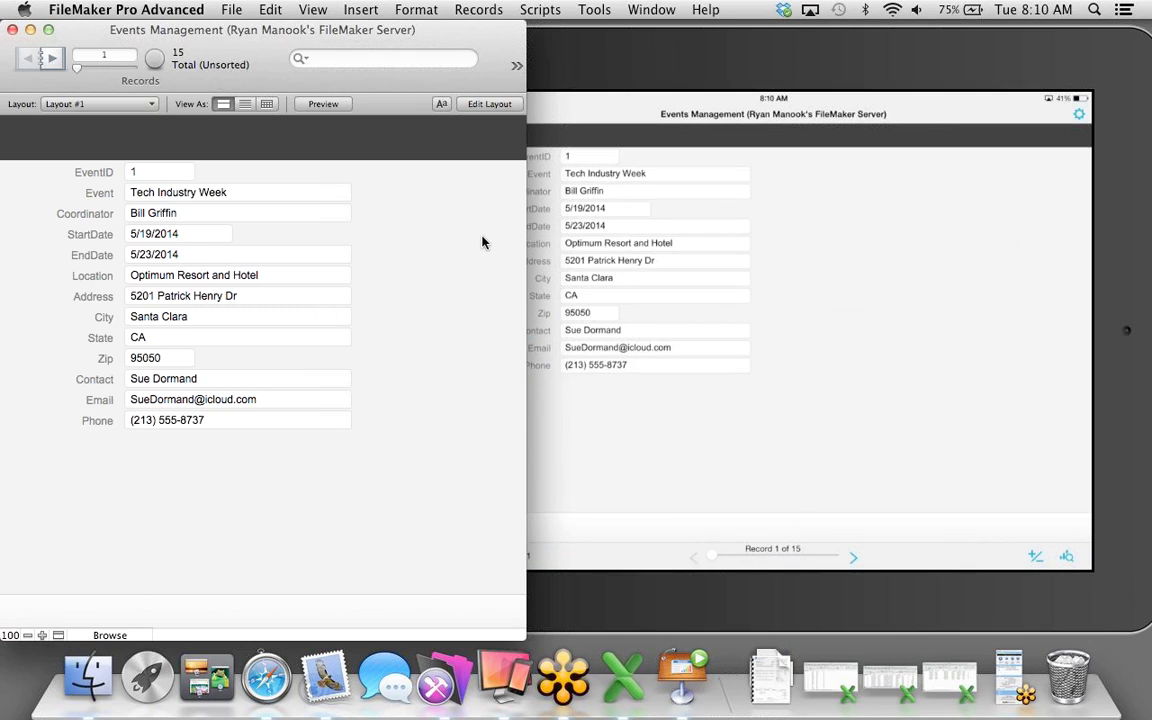
Return to the Keynote presentation from the Dock.
left_click(683, 680)
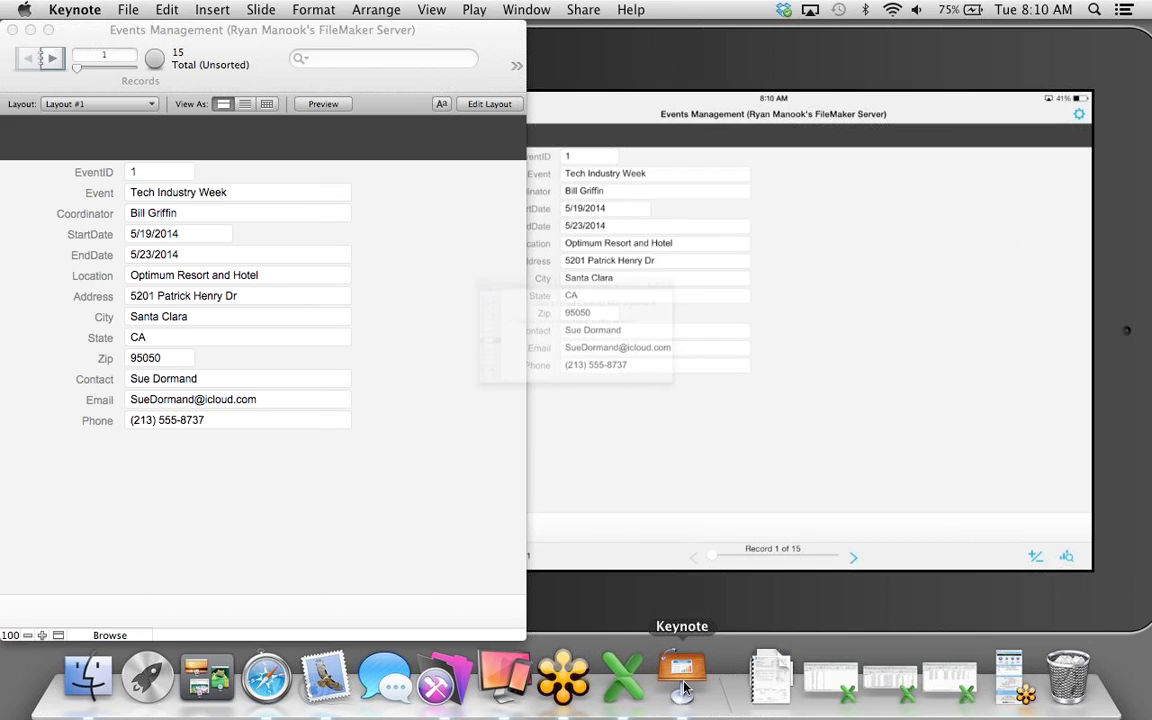
Resume the Keynote slideshow, advance to slide 10 'Idea to iPad Inspection Form', then leave it.
left_click(682, 672)
key("Right")
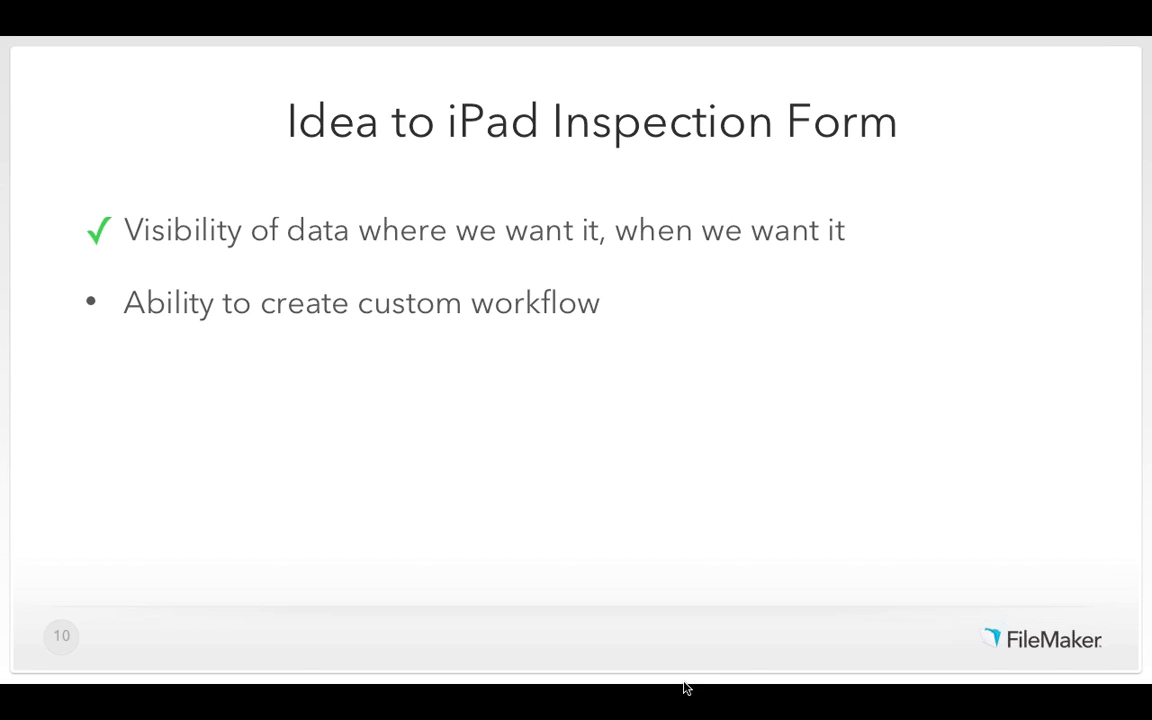
key("super+Tab")
Quit the Reflector iPad mirroring app from its Dock menu.
left_click(635, 195)
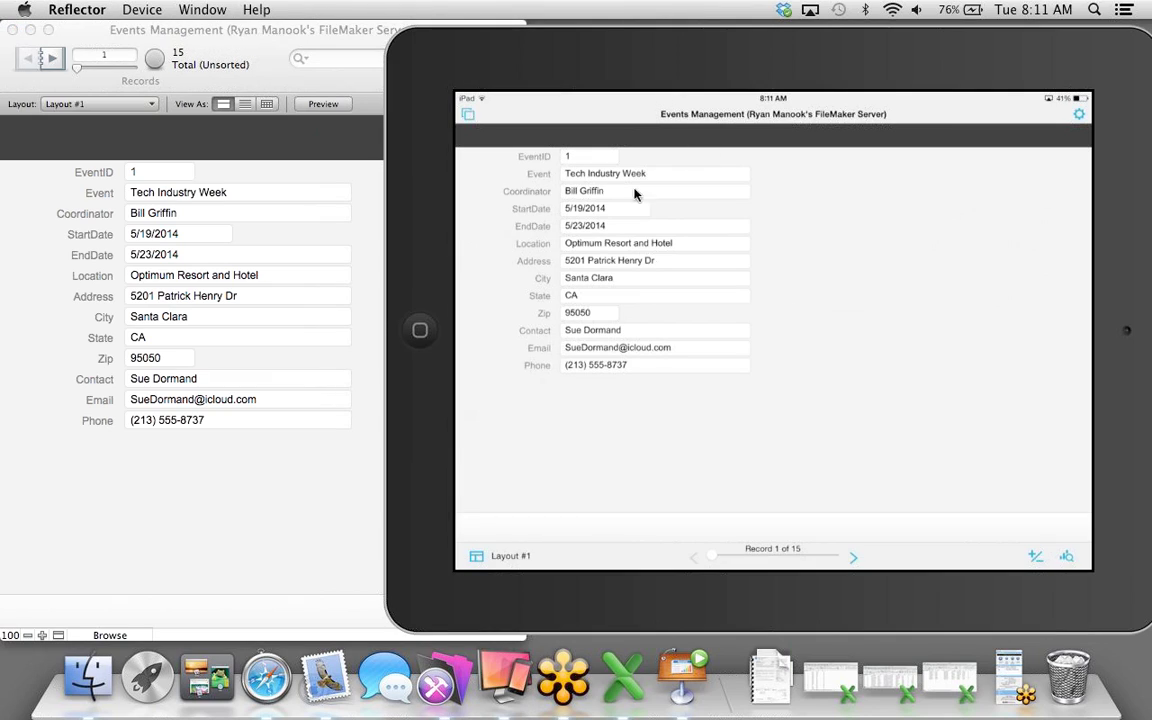
right_click(492, 685)
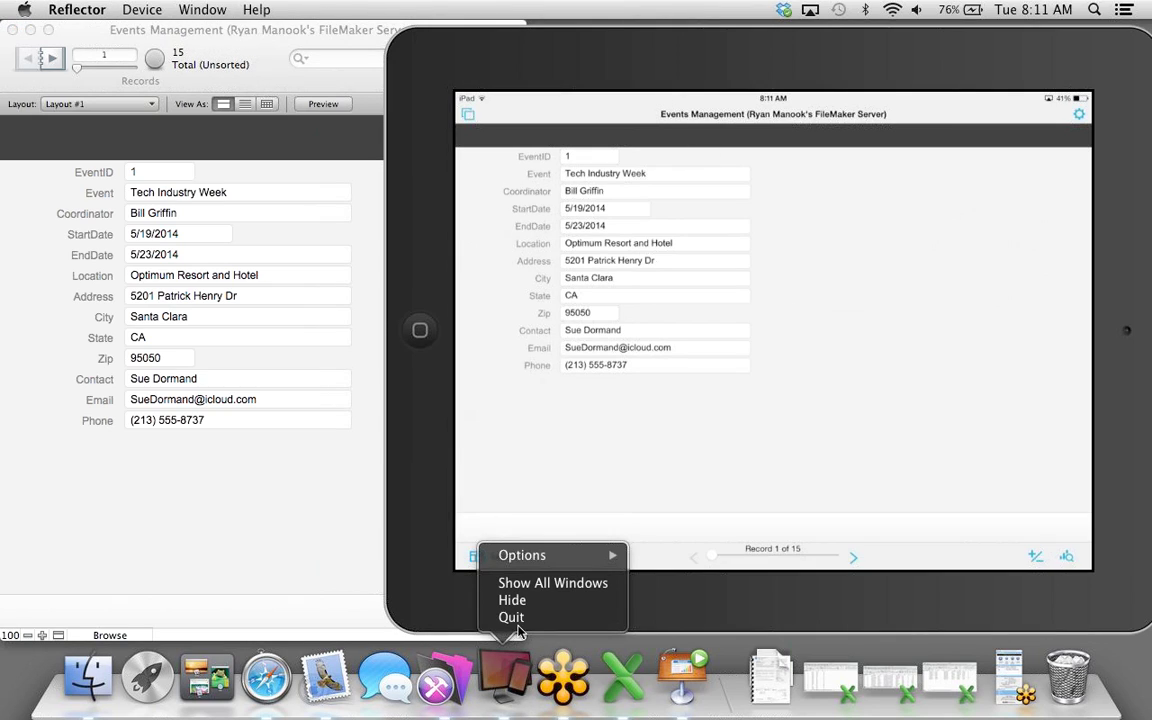
left_click(510, 612)
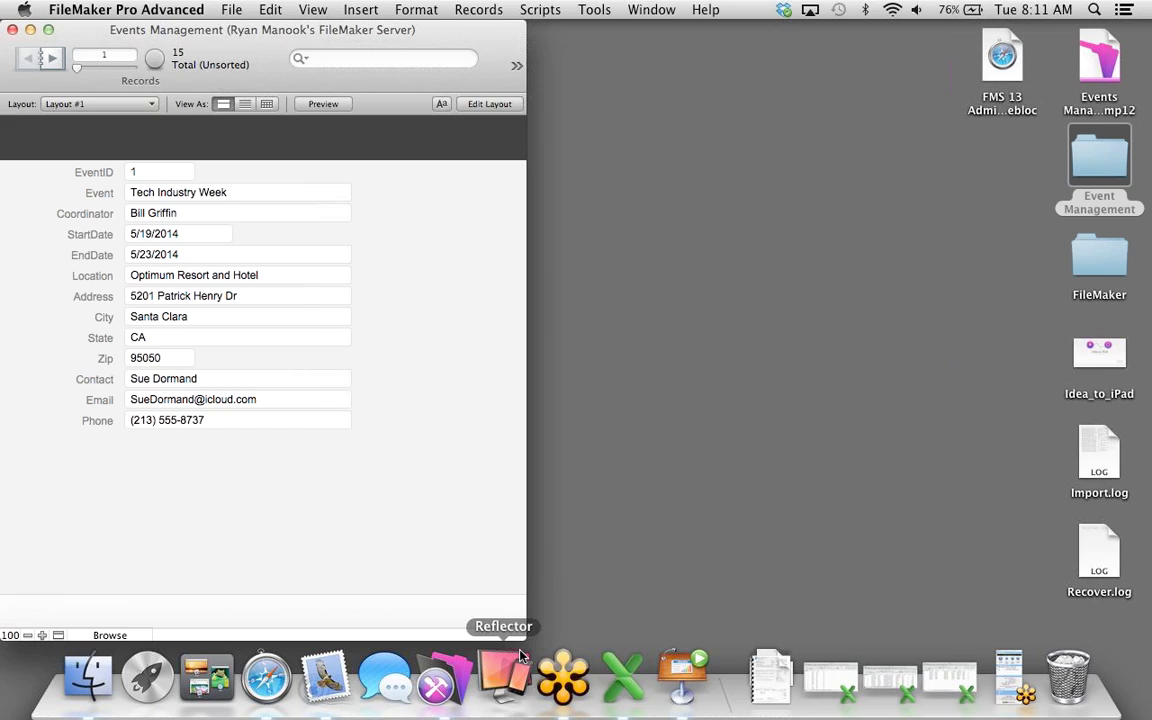
Widen the FileMaker window, centre it, and switch Layout #1 into Layout mode.
left_click_drag(522, 632, 697, 637)
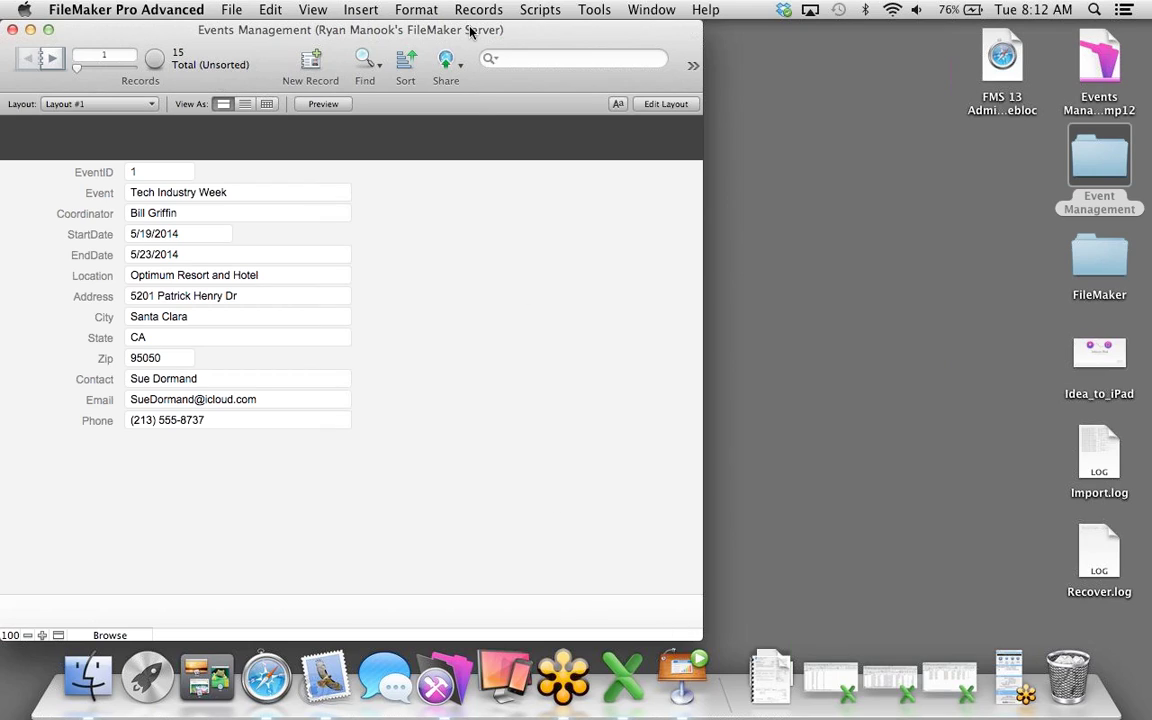
left_click_drag(472, 32, 643, 32)
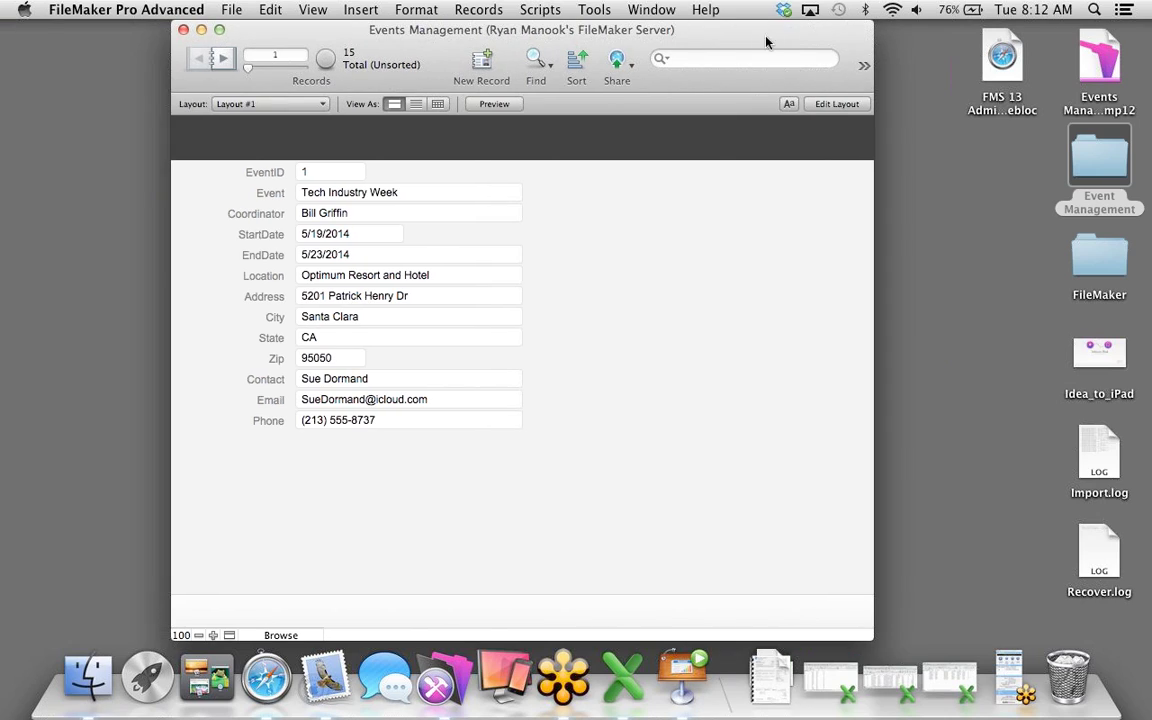
left_click(826, 106)
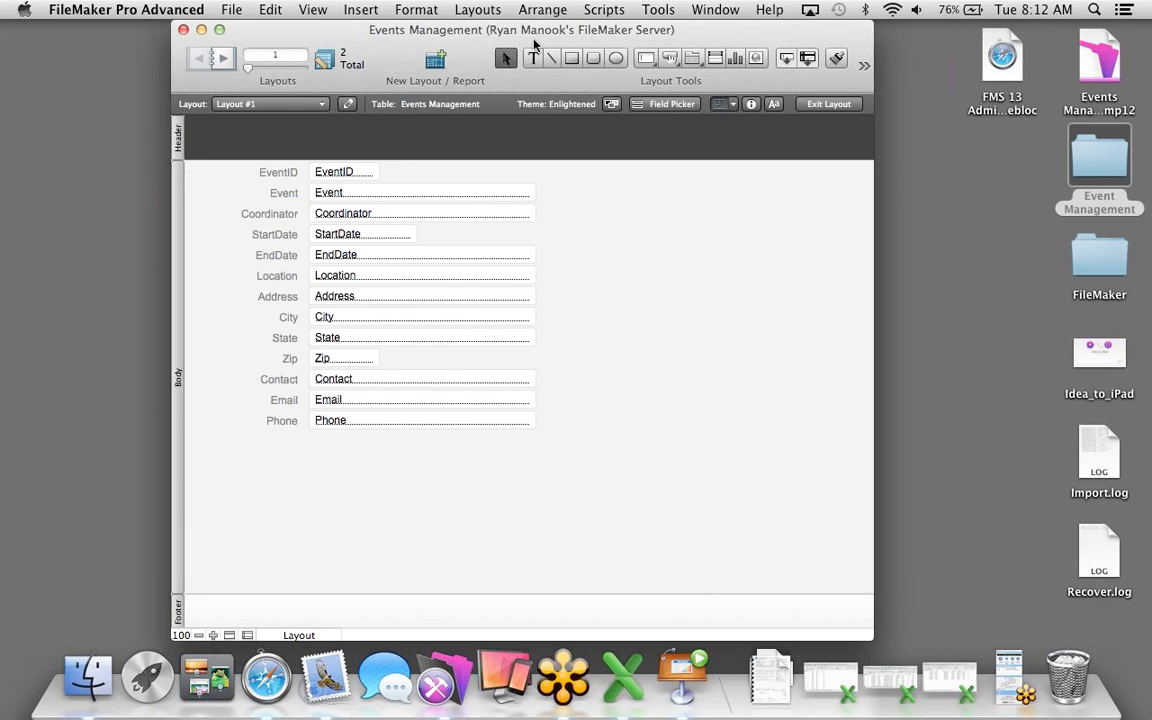
Create a new landscape iPad/iPad mini form layout named 'Event Detail for iPad'.
left_click(485, 12)
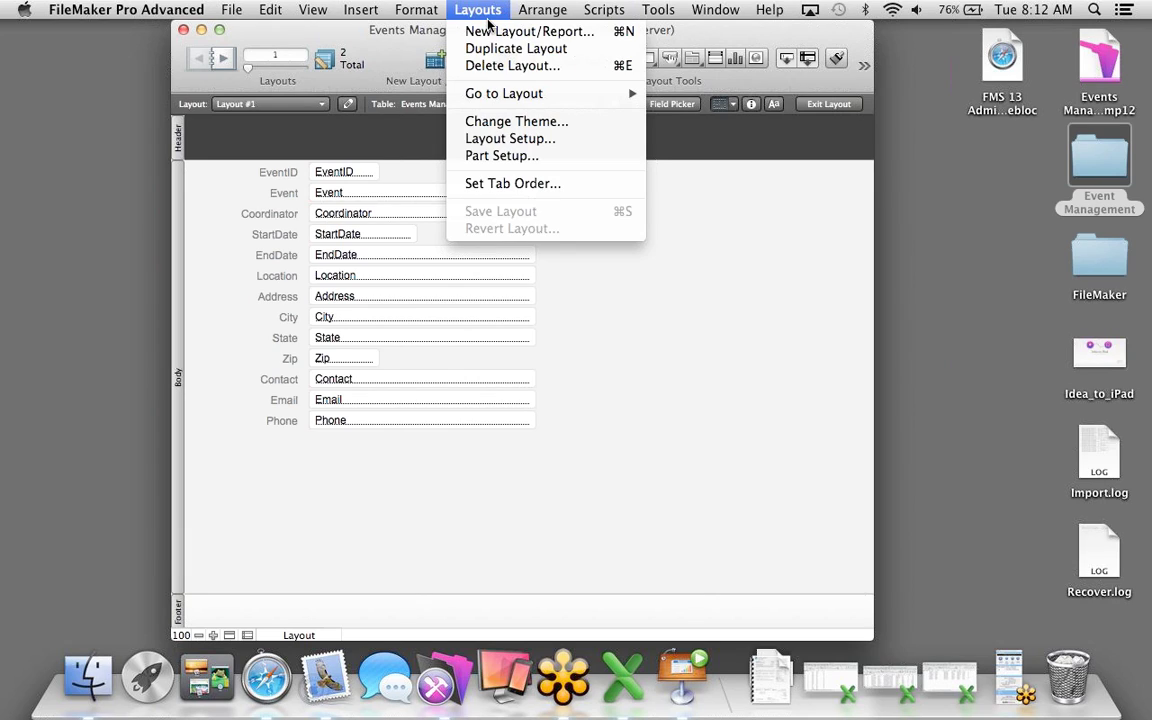
left_click(488, 31)
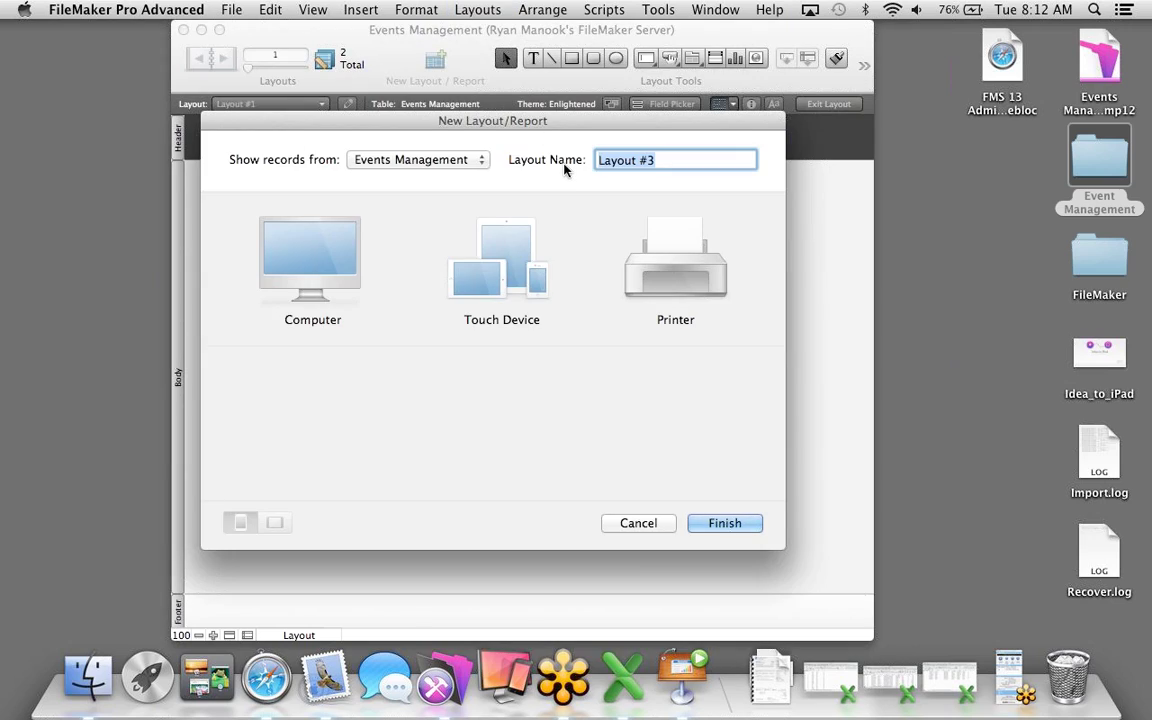
type("Event ")
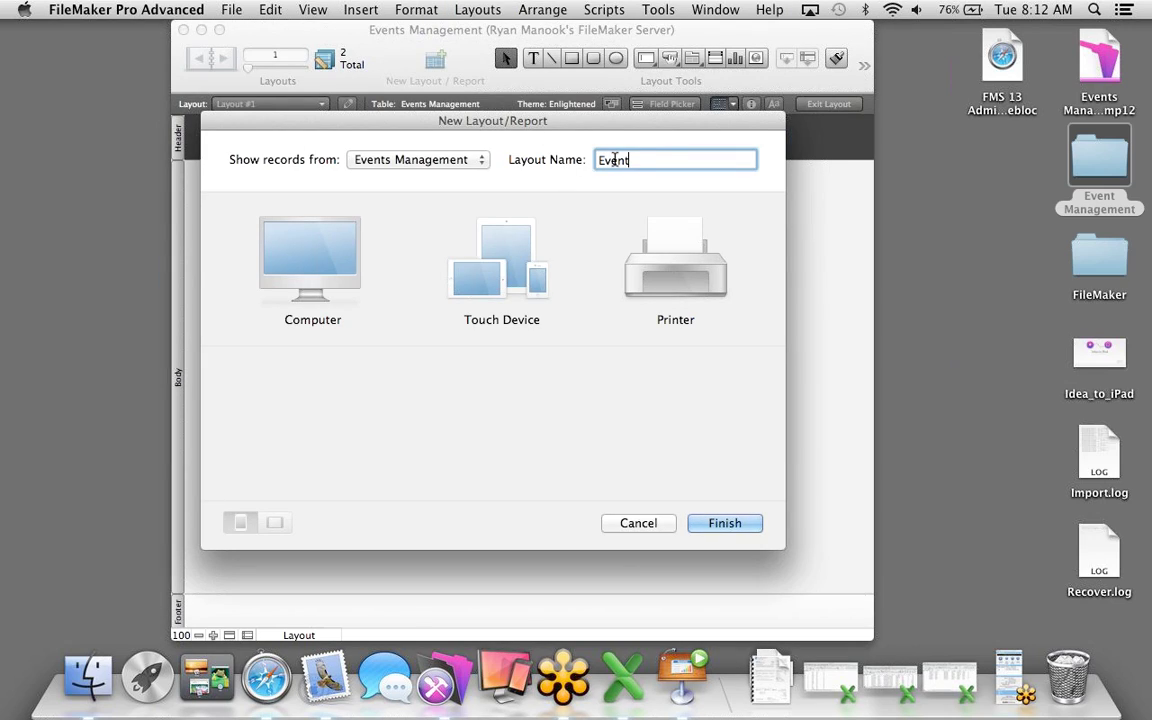
type("Detail for iPad")
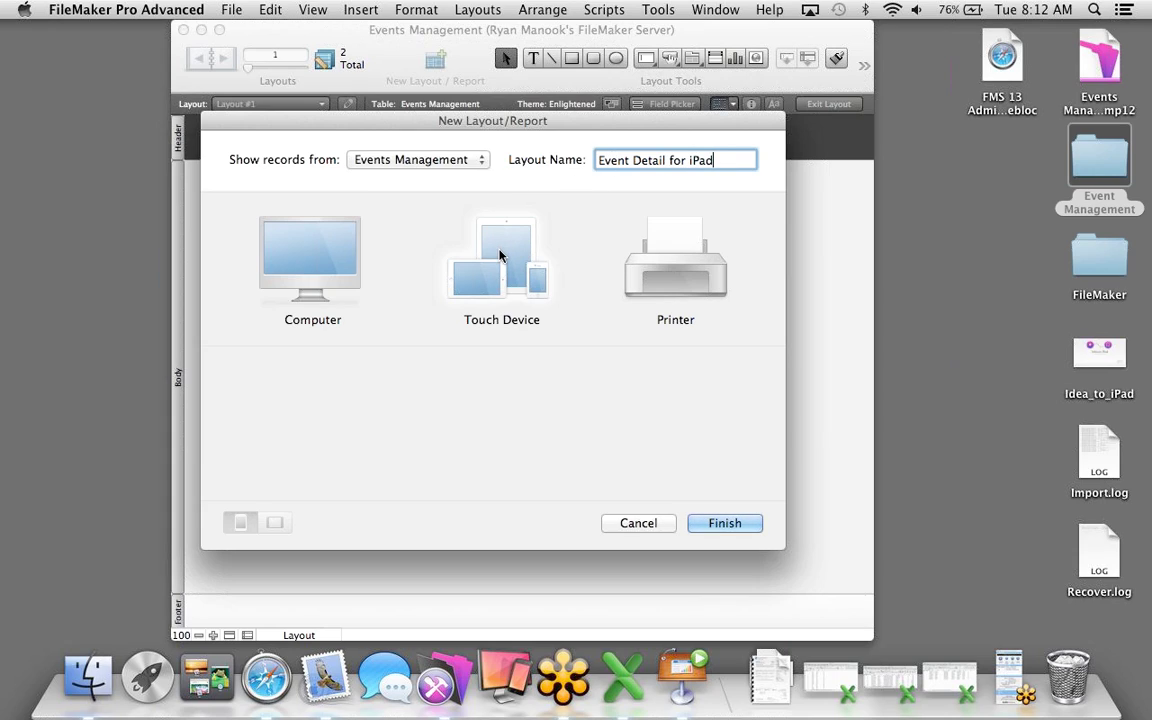
left_click(501, 256)
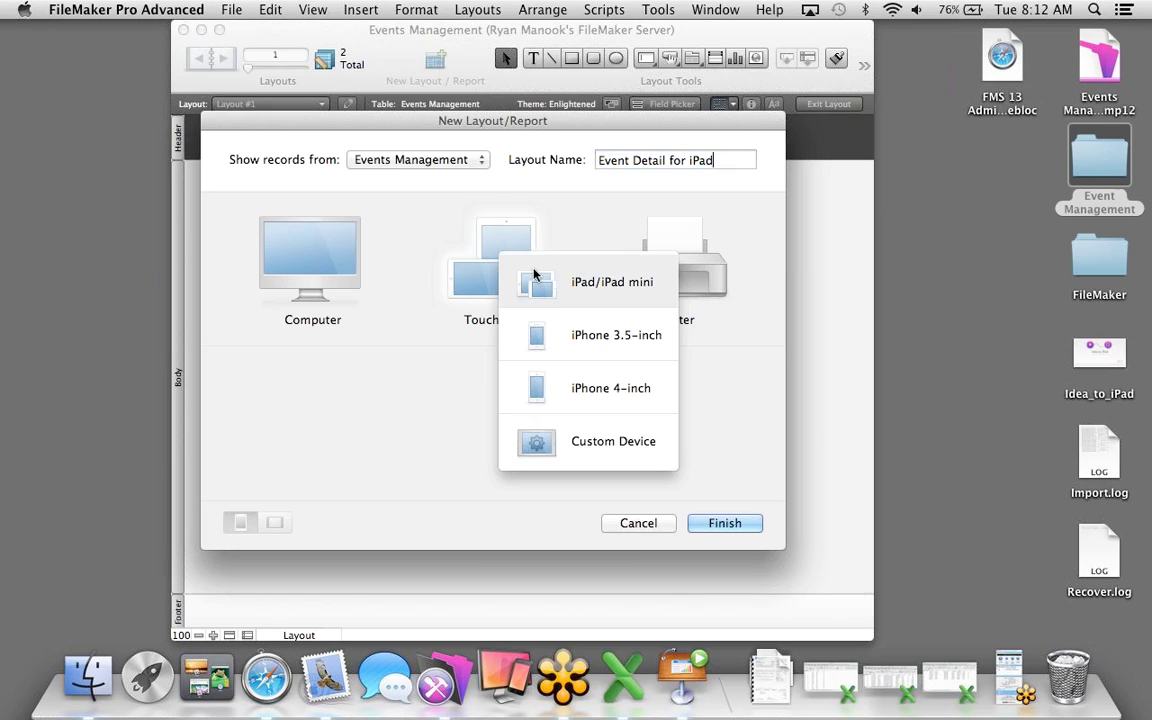
left_click(536, 277)
left_click(296, 372)
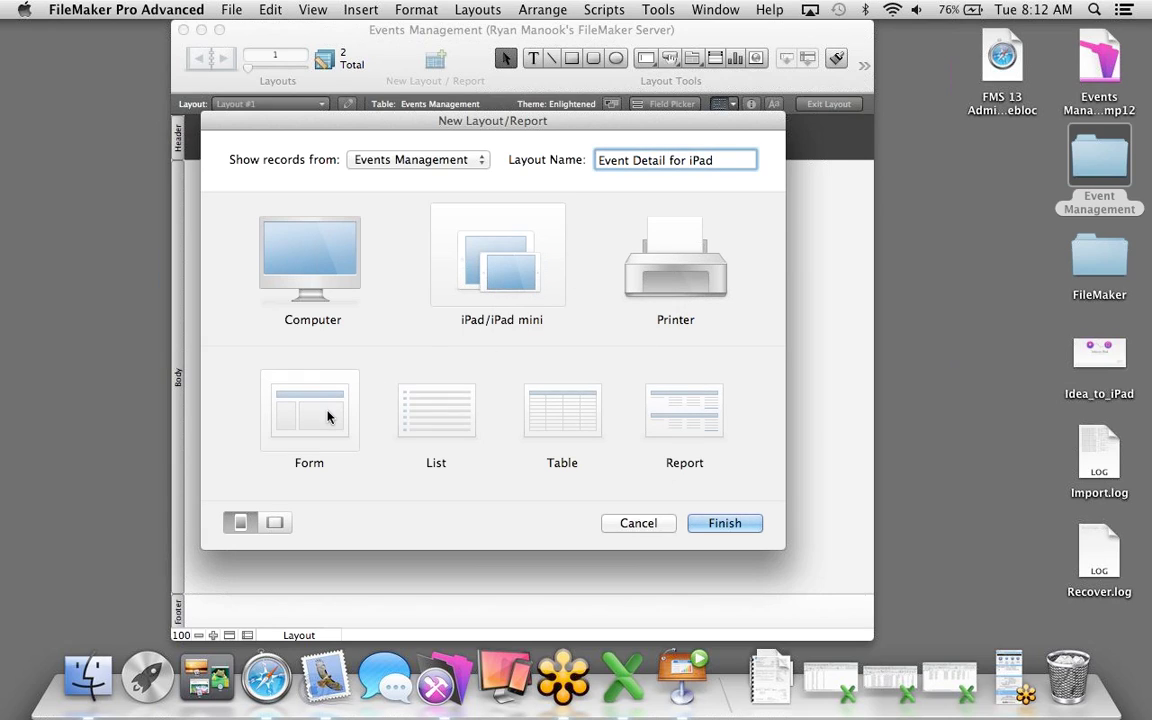
left_click(275, 523)
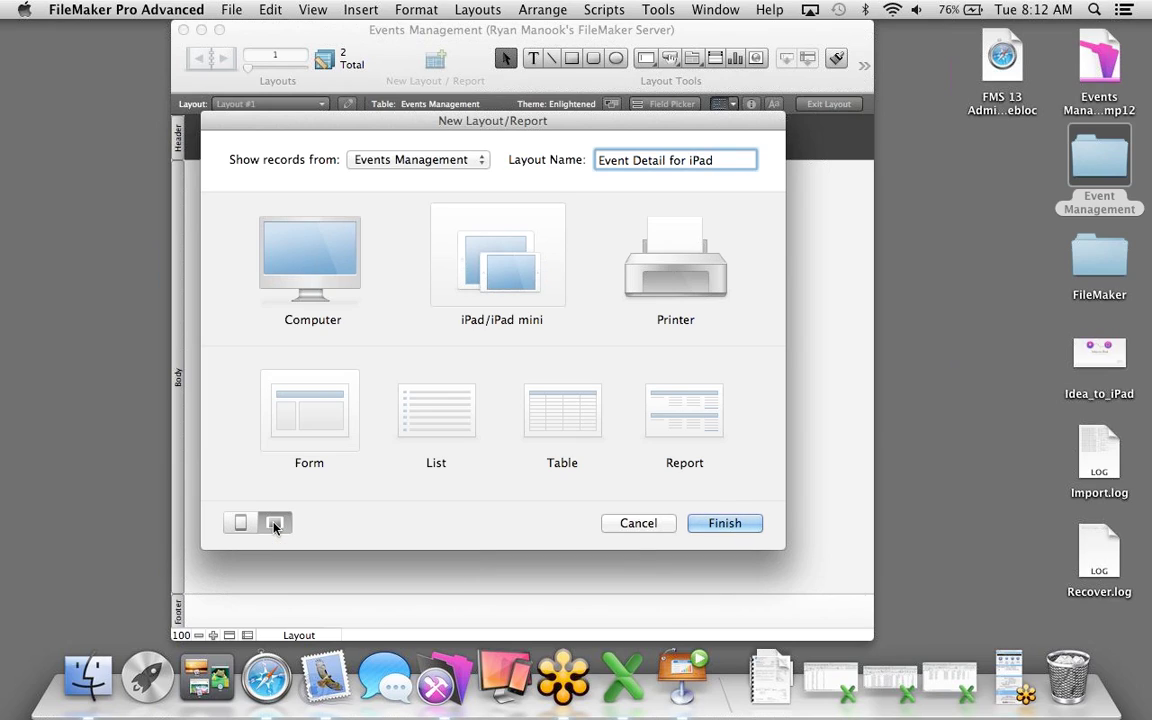
left_click(725, 523)
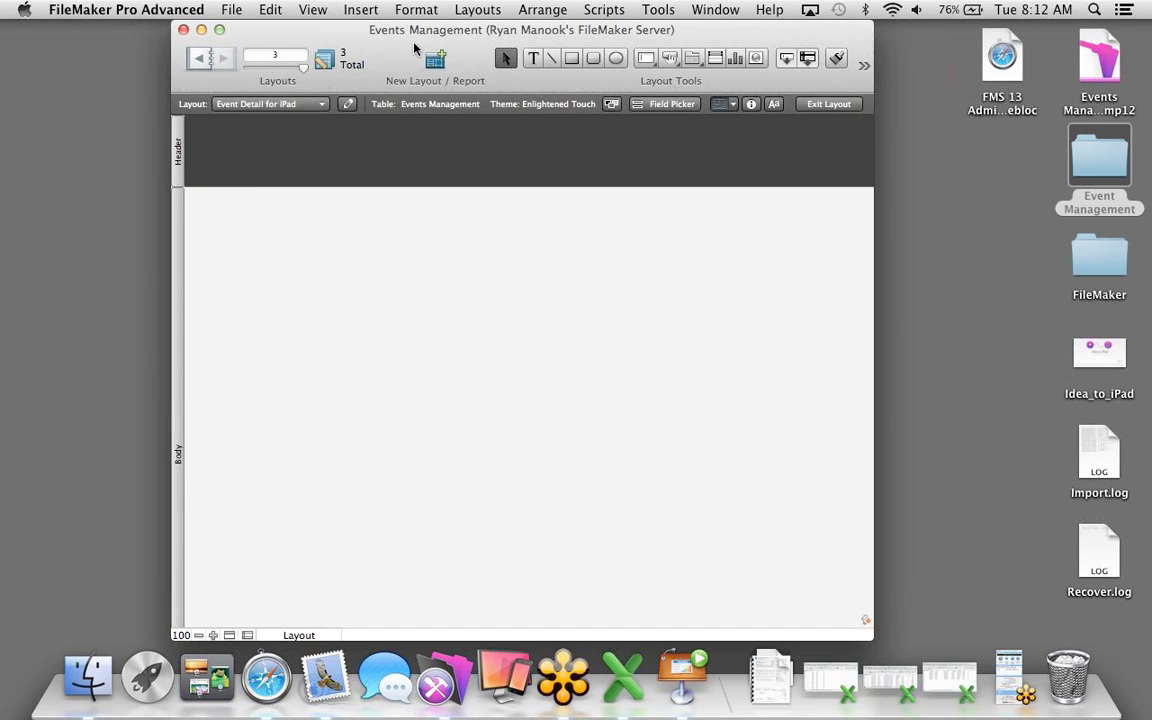
Move the FileMaker window left and widen it to show the whole blank iPad layout.
left_click_drag(399, 44, 259, 44)
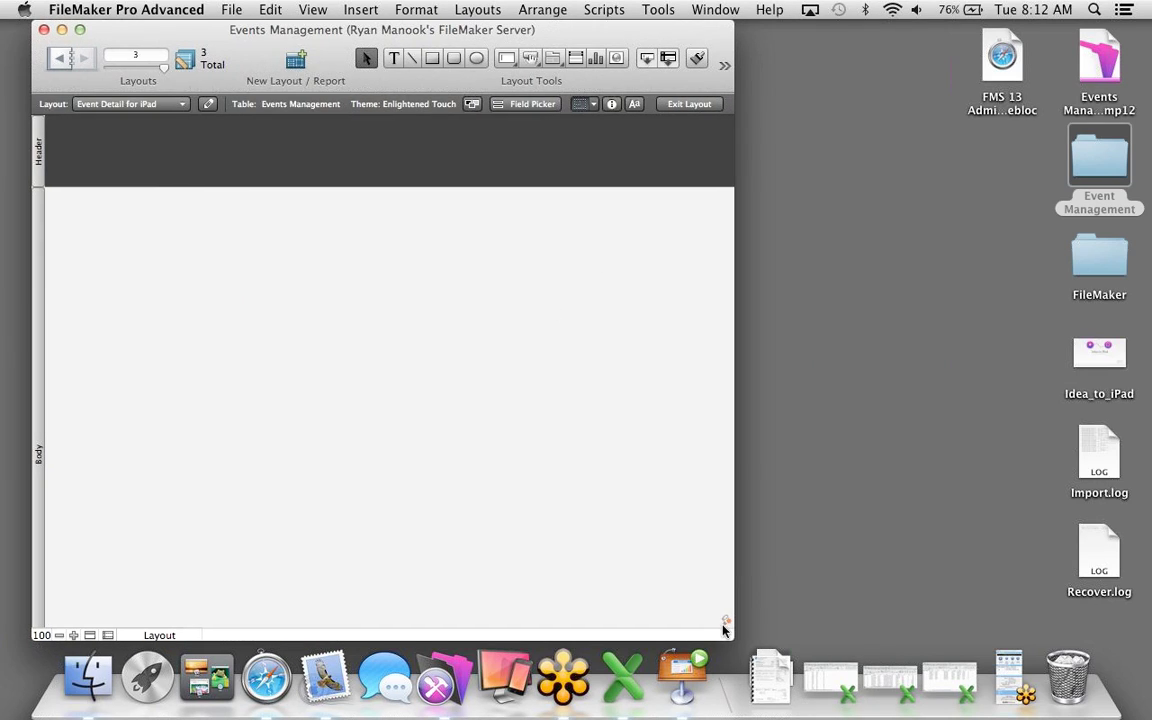
left_click_drag(725, 627, 1041, 640)
scroll(967, 492, "down", 2)
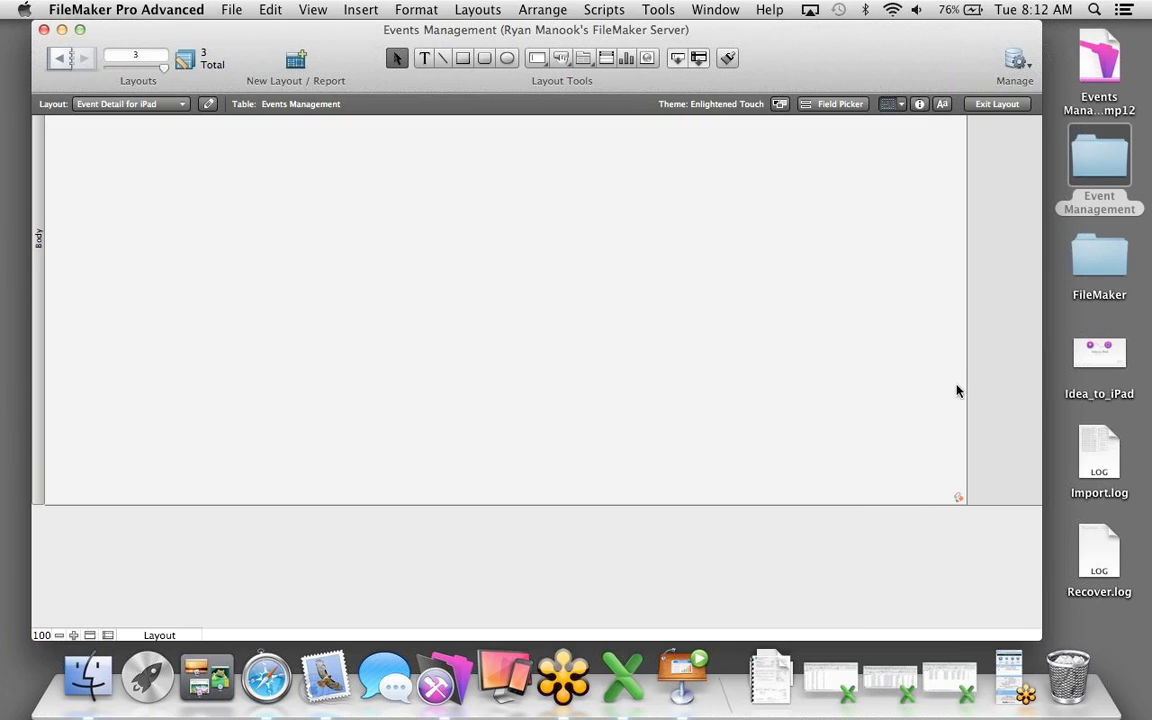
scroll(961, 383, "up", 3)
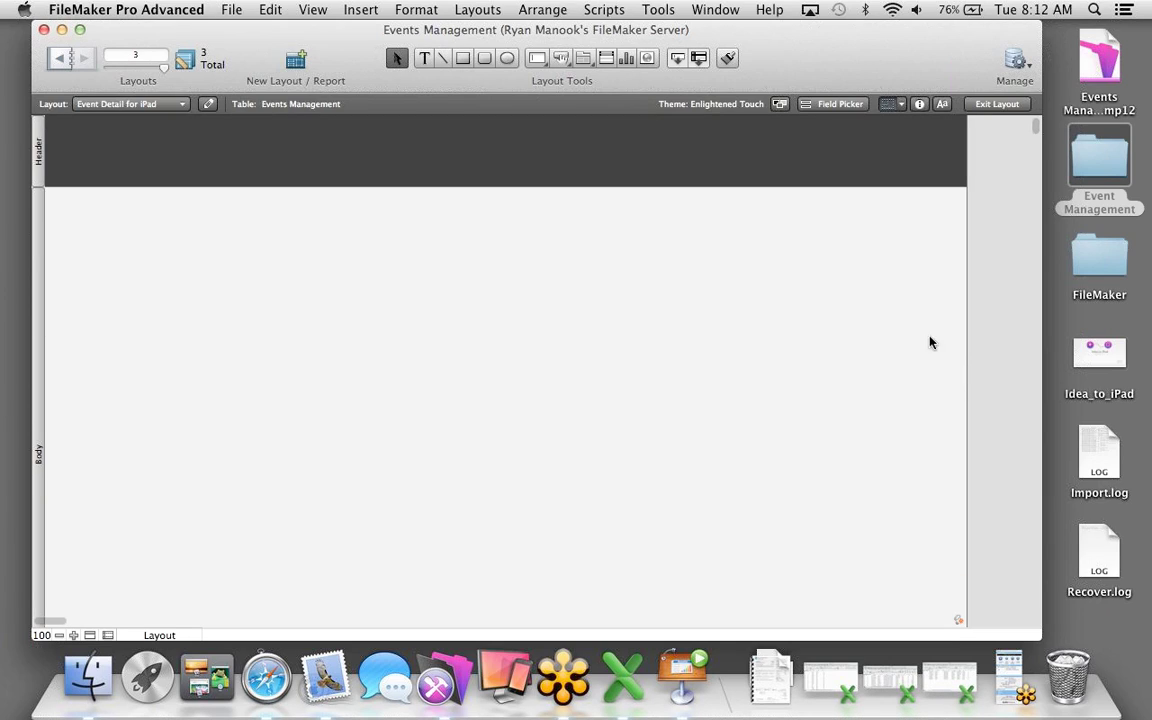
Preview Enlightened, Luminous and Sophisticated themes, then apply Sophisticated Touch to the layout.
left_click(779, 106)
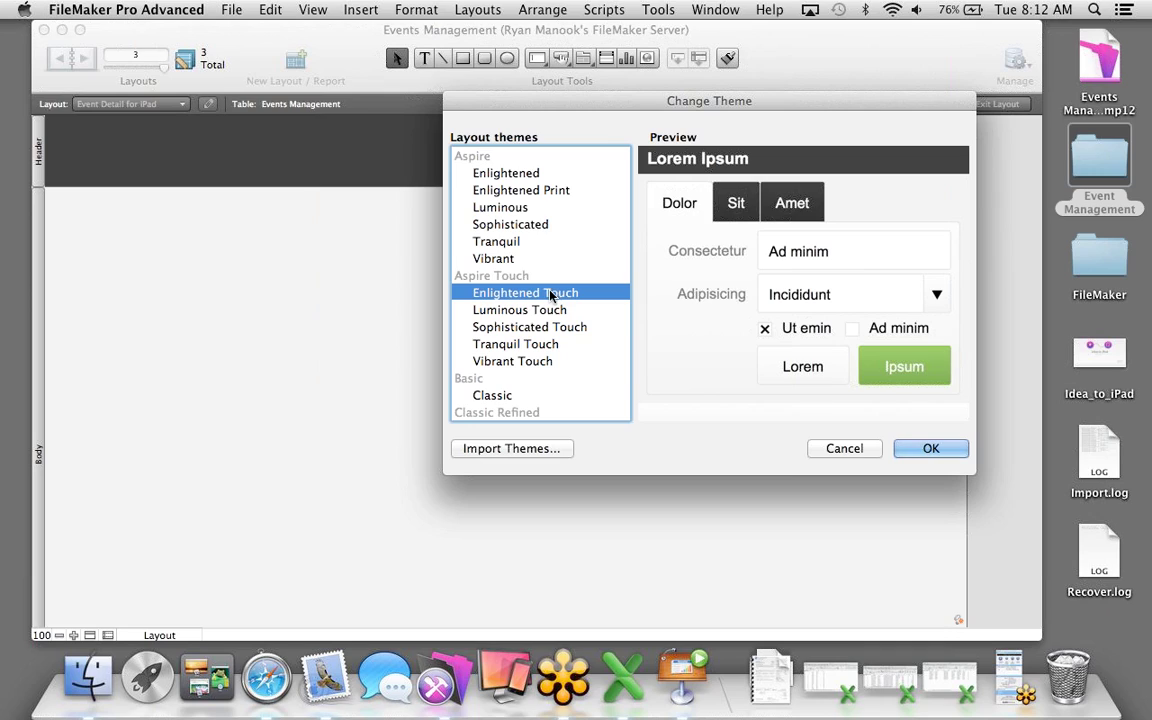
left_click(522, 176)
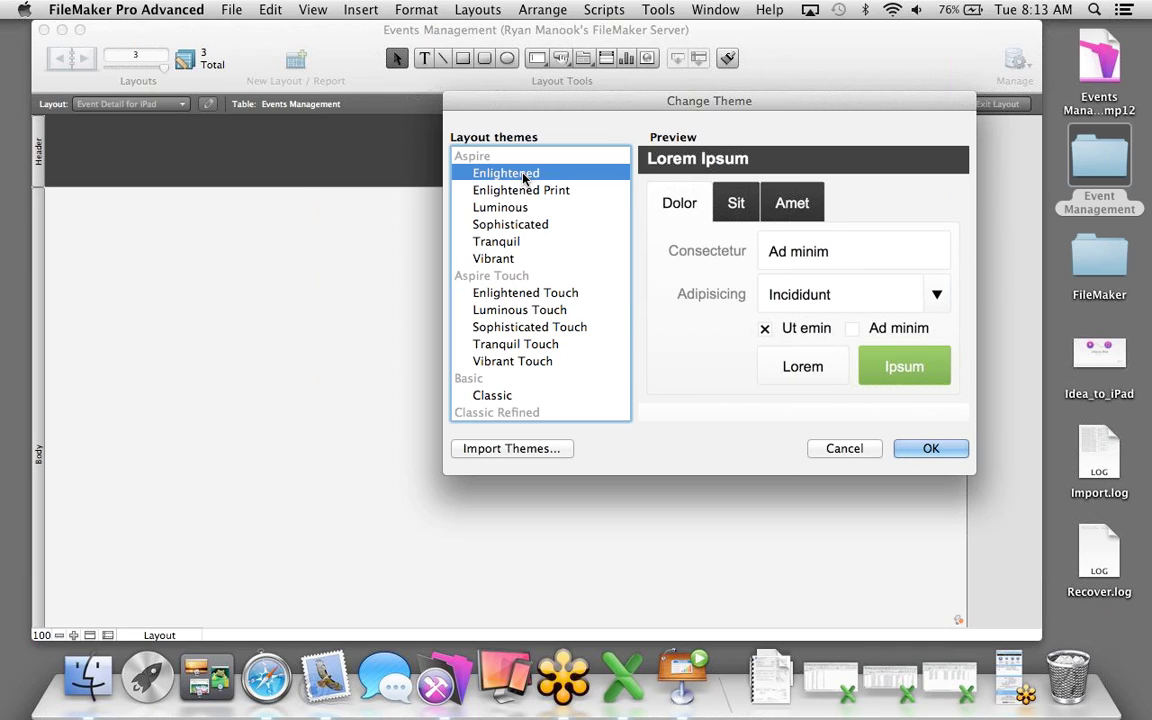
left_click(522, 293)
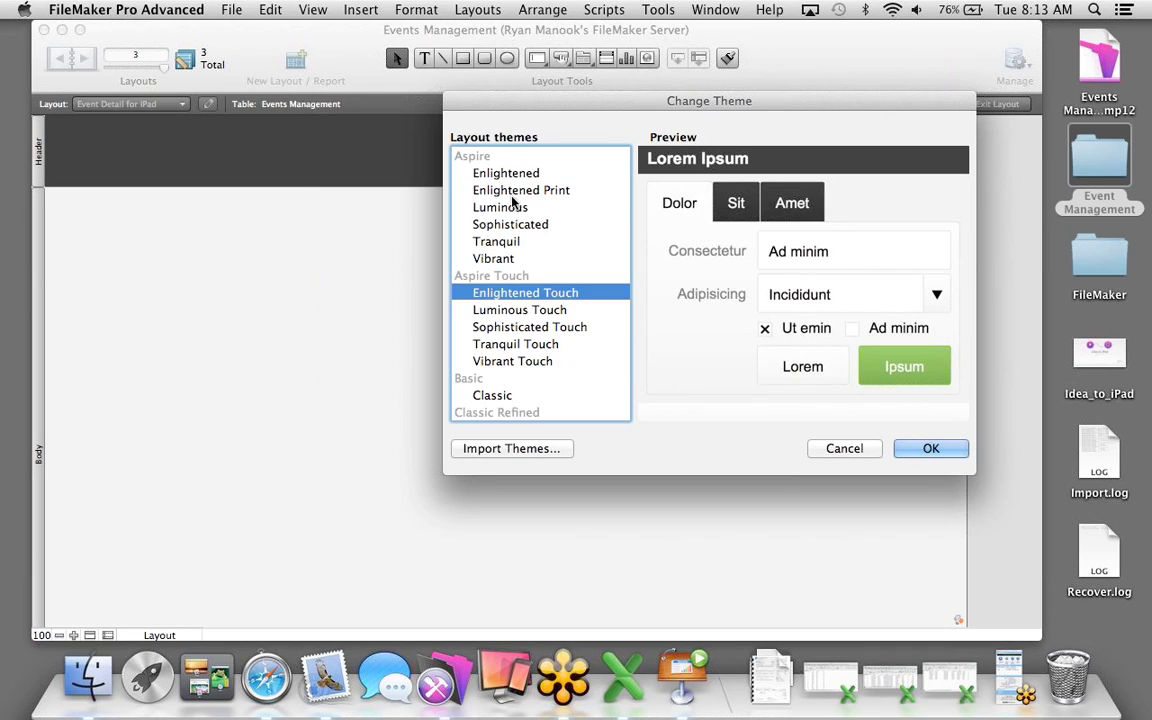
left_click(514, 207)
left_click(514, 309)
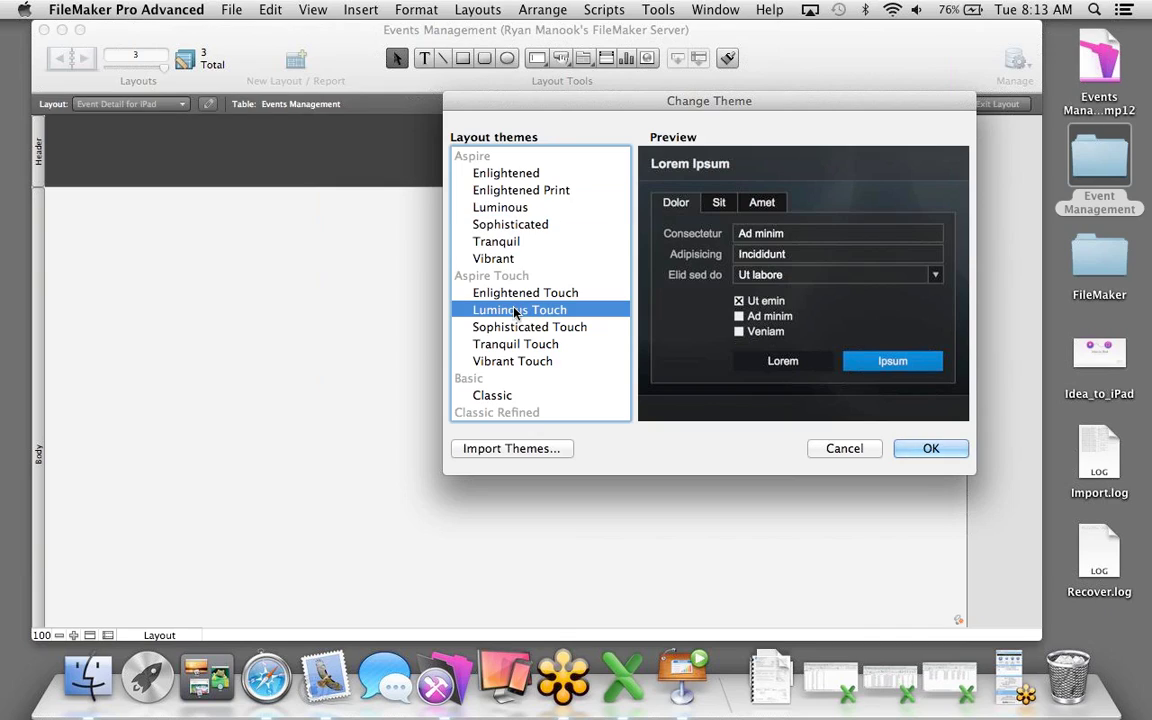
left_click(510, 224)
left_click(526, 329)
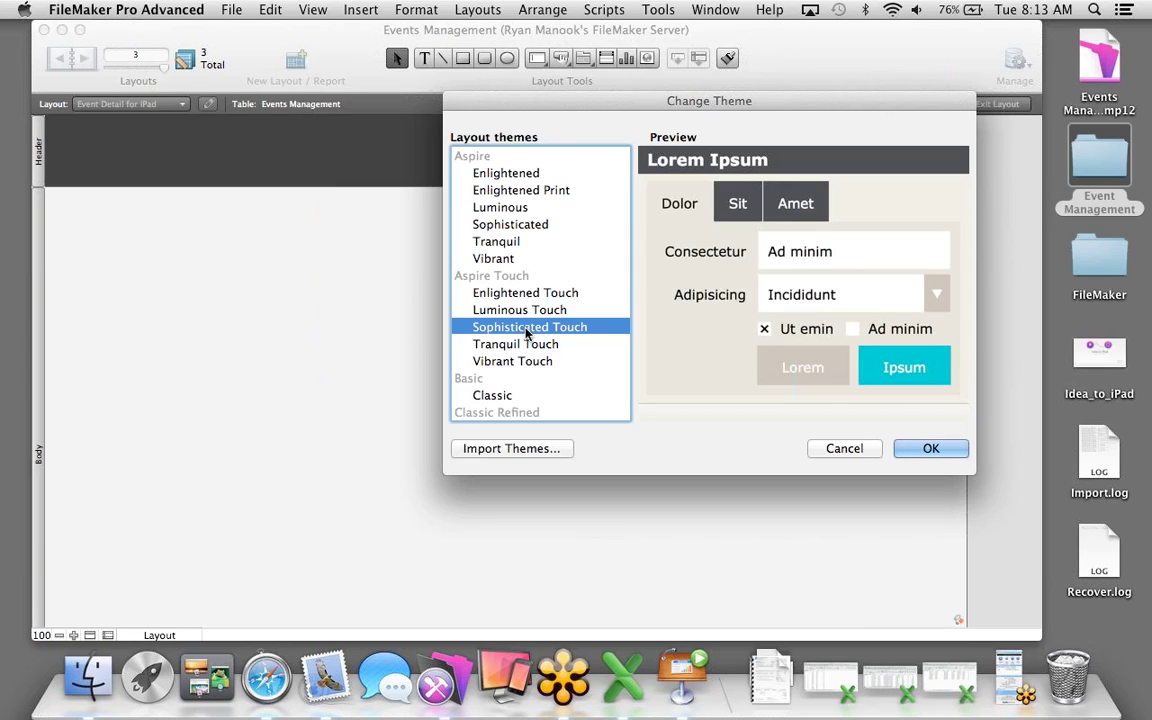
left_click(929, 447)
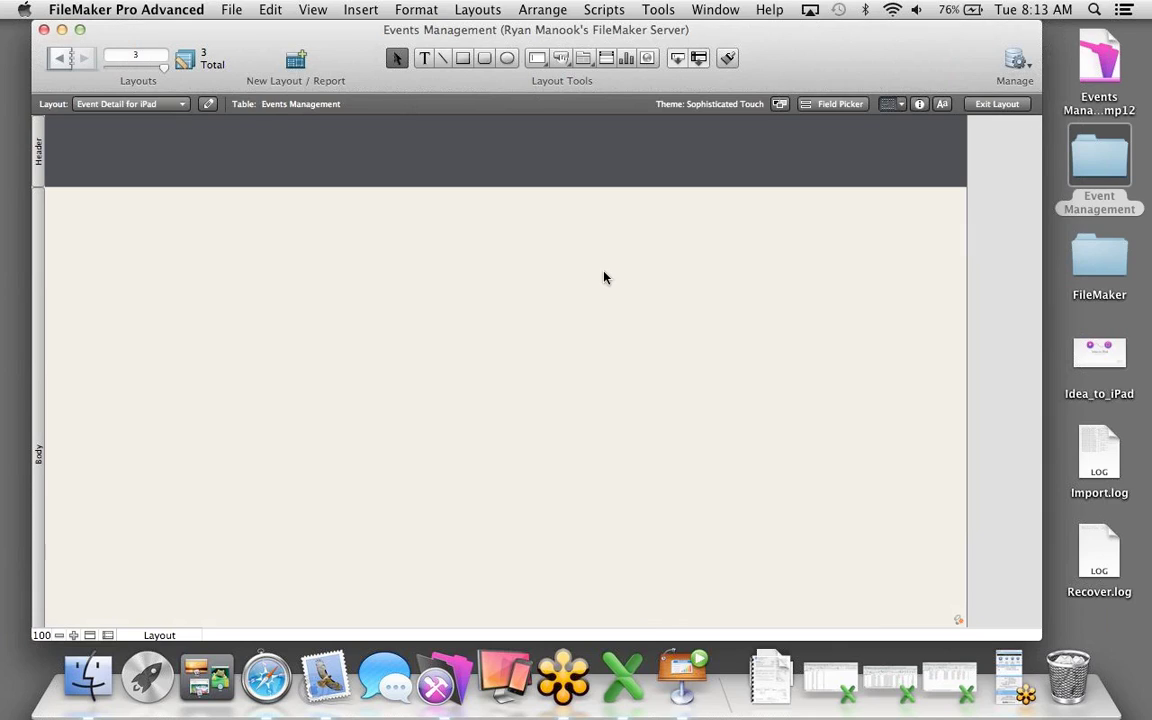
From the Field Picker, place the Event field, then Coordinator through Location below it.
left_click(826, 105)
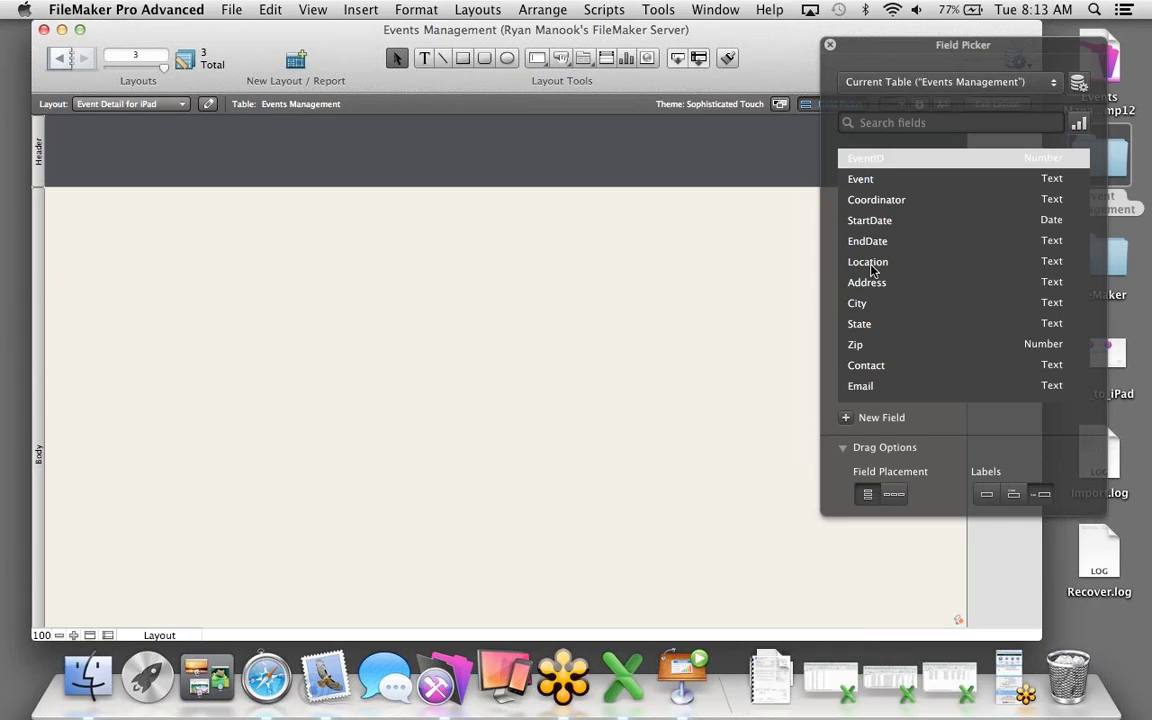
left_click(860, 182)
left_click_drag(860, 182, 92, 397)
left_click(427, 275)
left_click(862, 203)
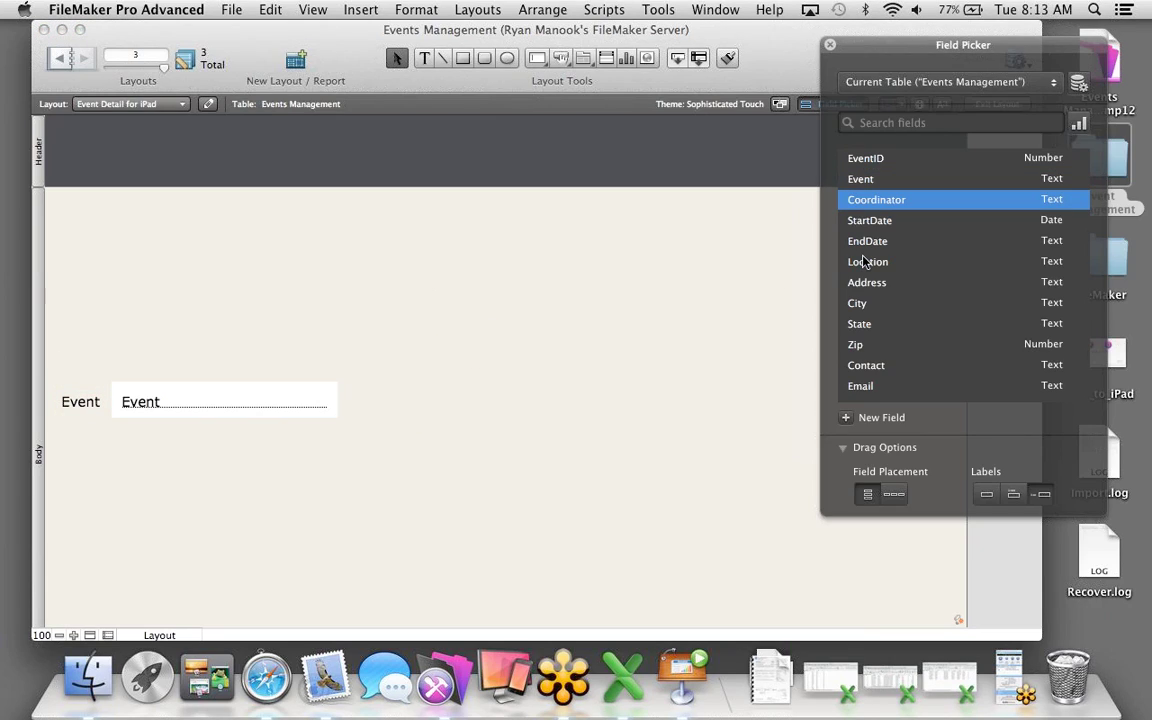
left_click(865, 262, "shift")
left_click_drag(858, 214, 91, 474)
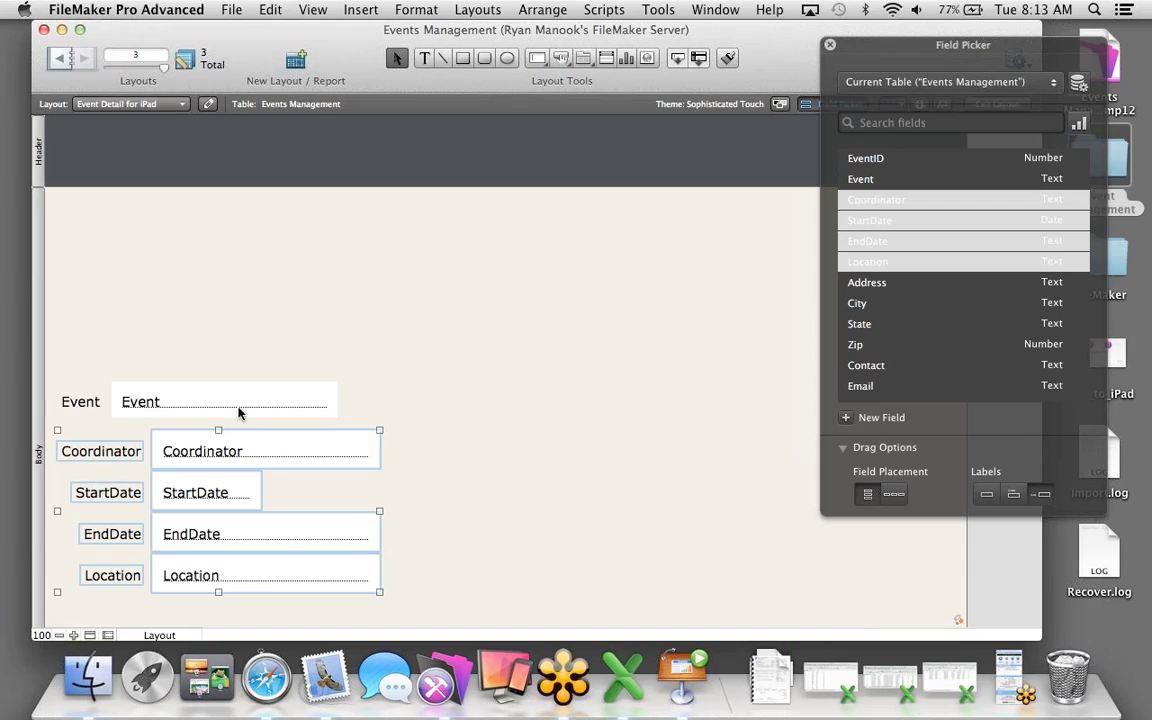
Shift the Event label and field right to line up with the fields below.
left_click(70, 403)
left_click(155, 402, "shift")
left_click_drag(155, 402, 198, 404)
left_click(295, 332)
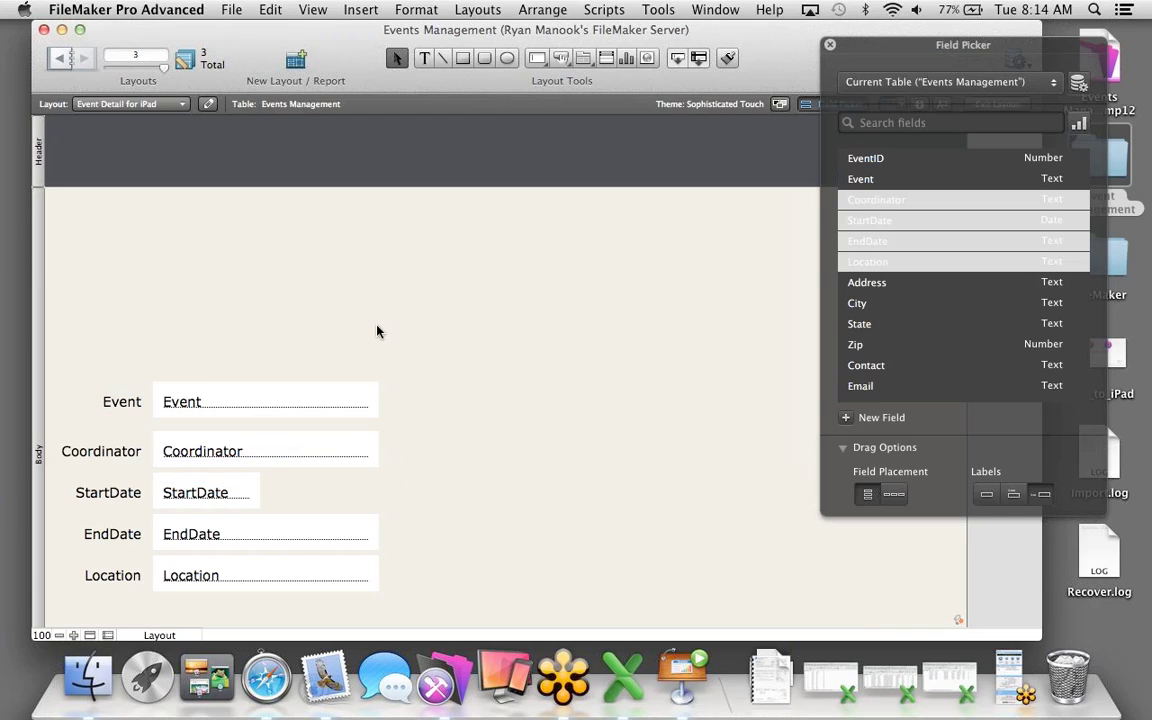
scroll(416, 329, "down", 5)
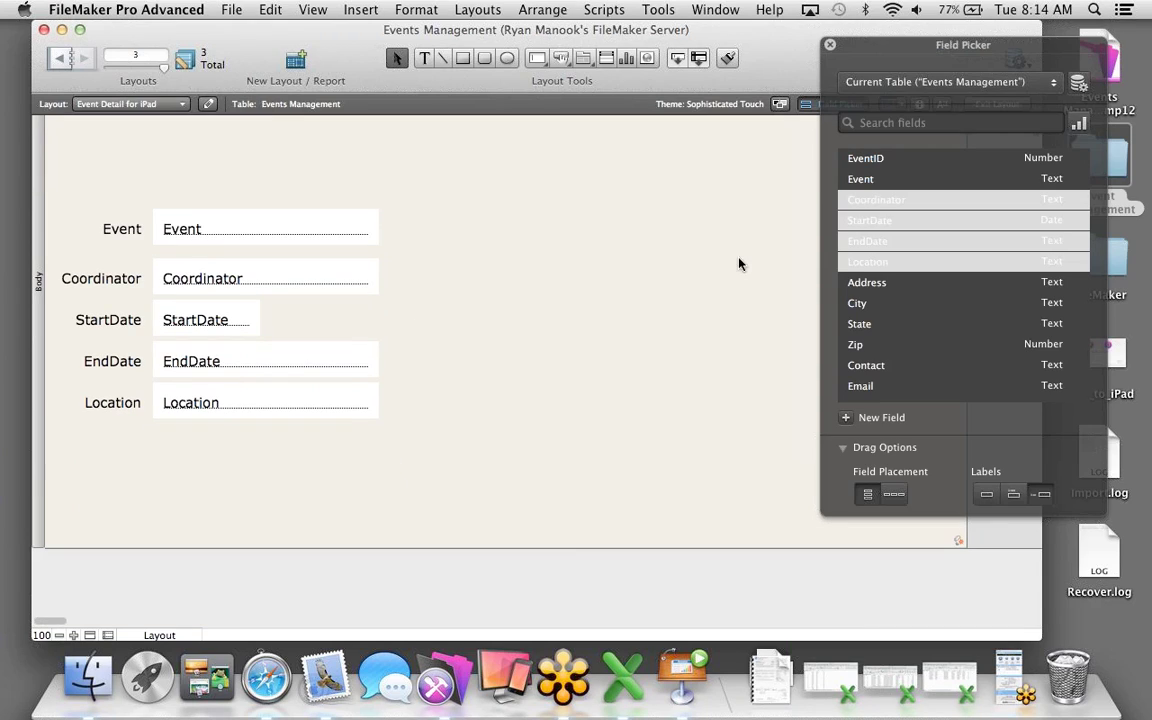
scroll(880, 303, "down", 1)
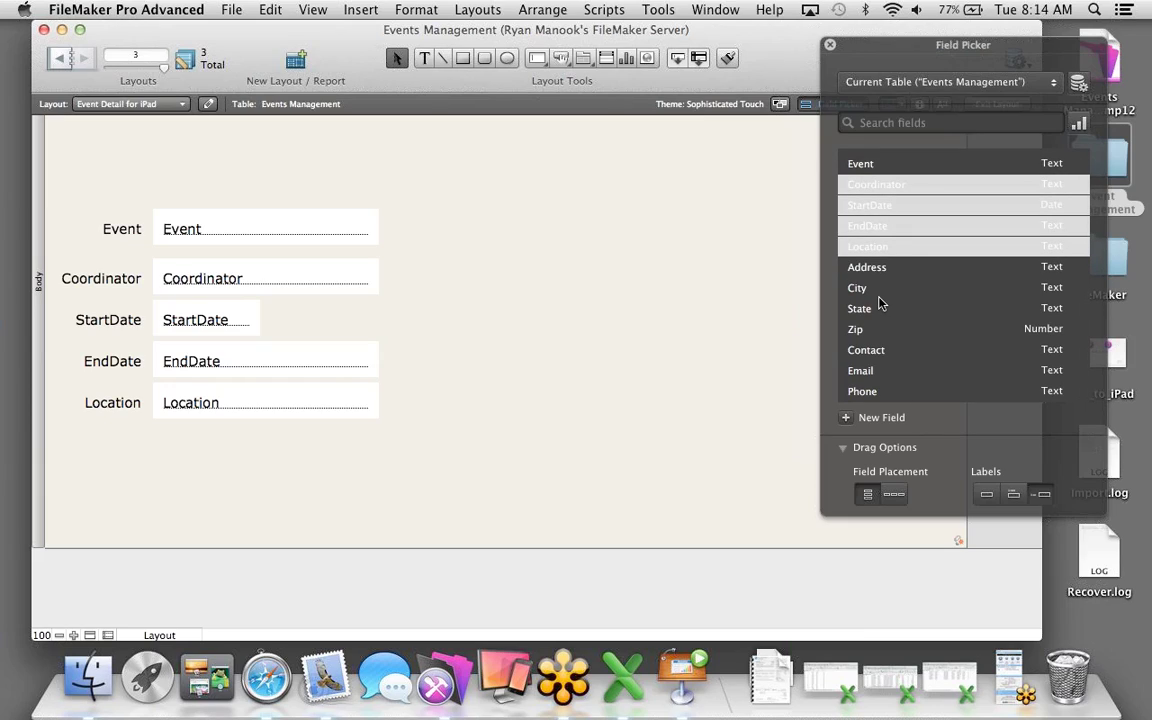
scroll(880, 303, "down", 2)
scroll(660, 305, "up", 5)
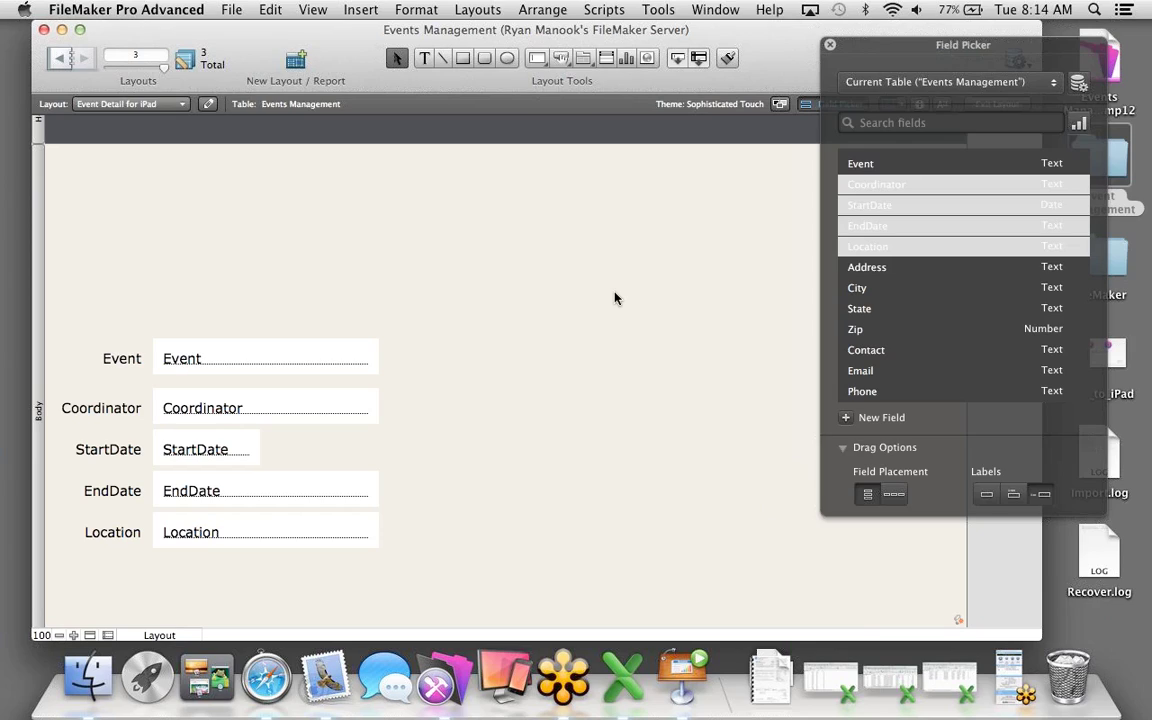
Delete all five fields and their labels from the layout body.
left_click_drag(409, 542, 72, 284)
key("Delete")
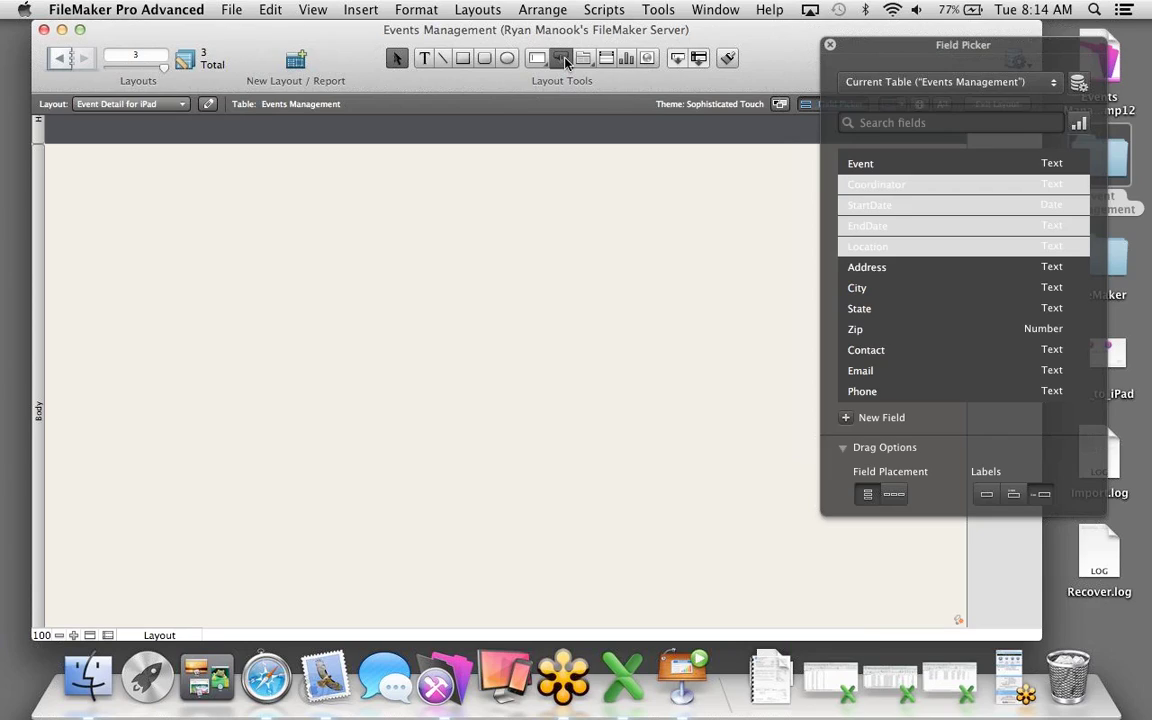
Draw a popover button in the lower-left body, titling its popover 'Event Info' placed to the right.
left_click(563, 59)
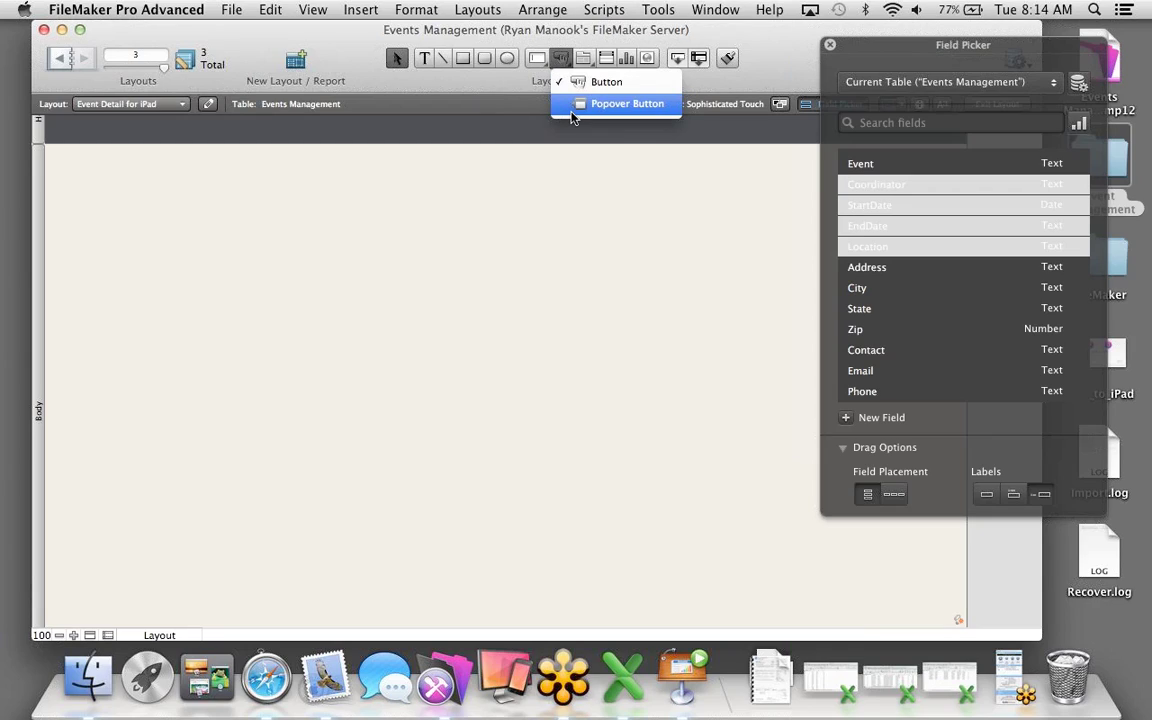
left_click(573, 110)
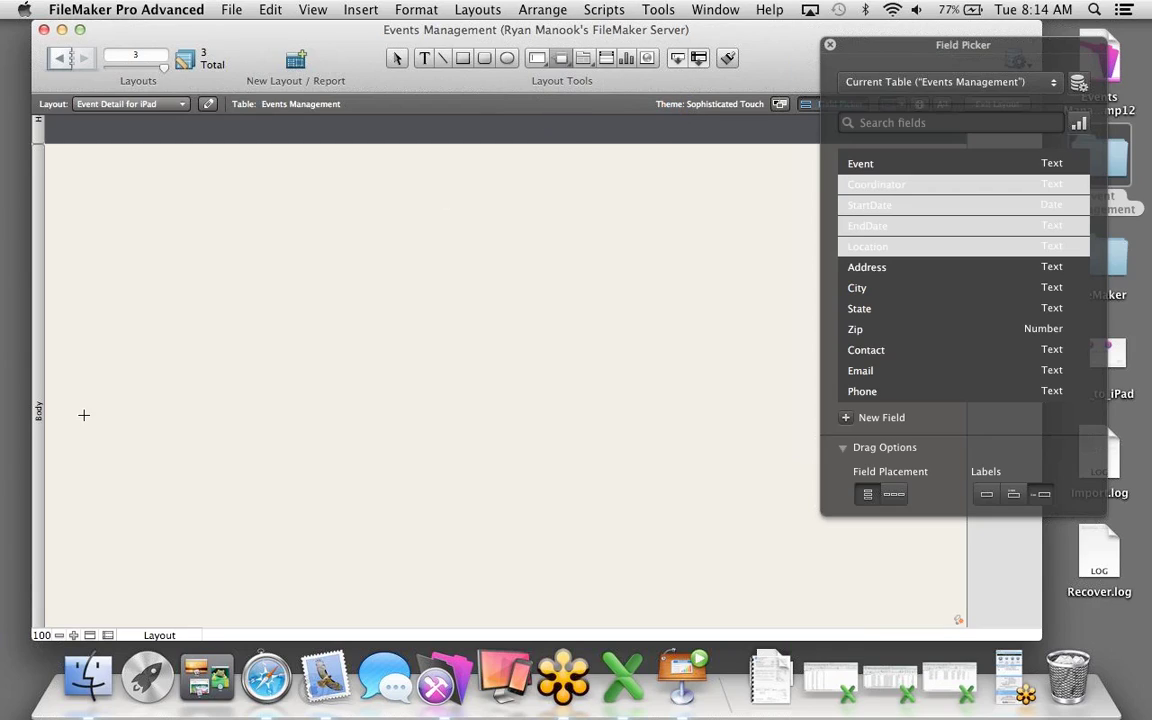
left_click_drag(56, 408, 275, 523)
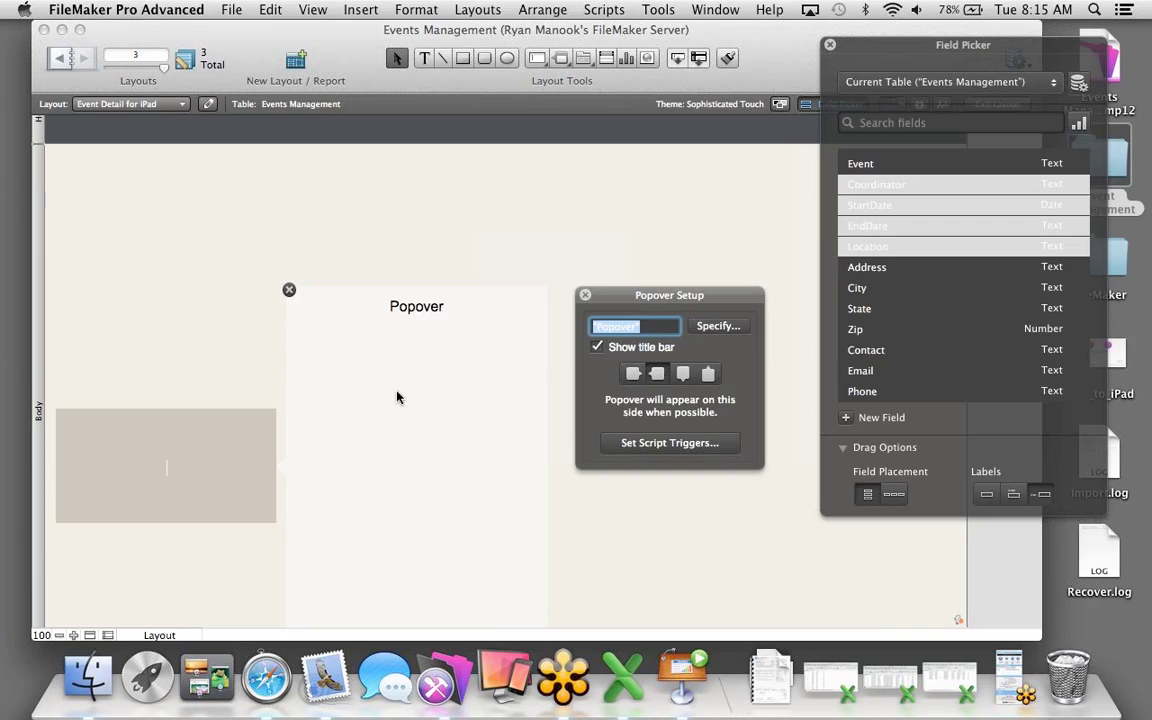
left_click_drag(593, 326, 625, 326)
type("Event Info")
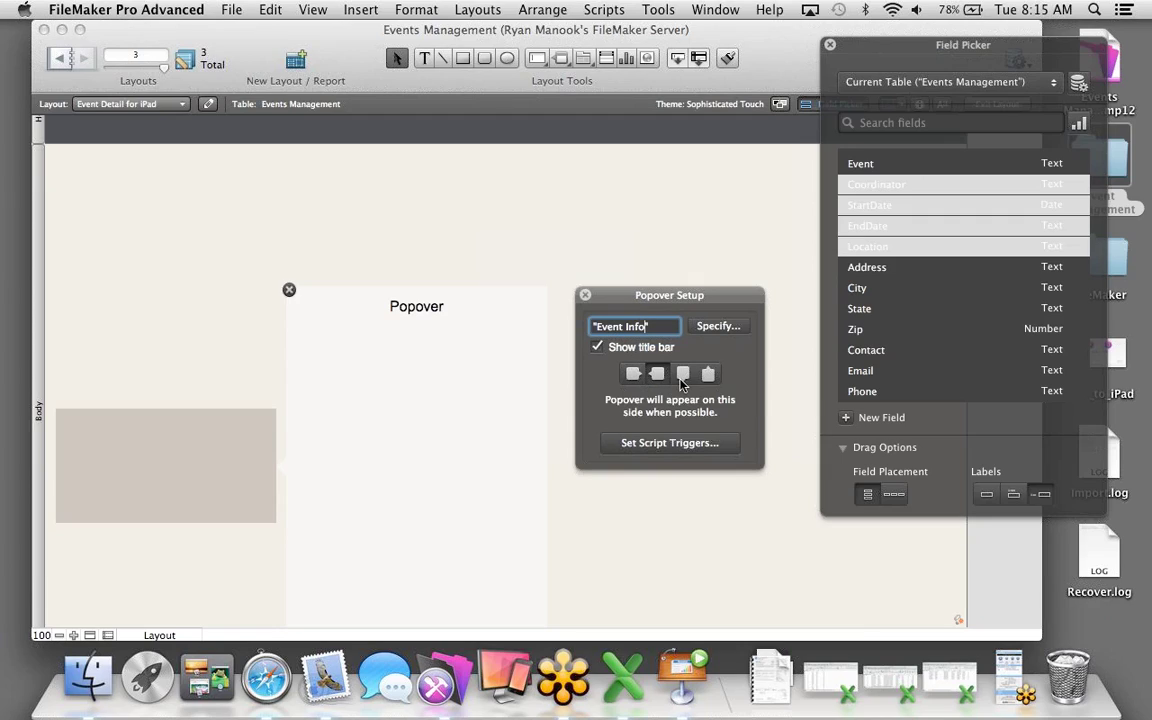
left_click(684, 377)
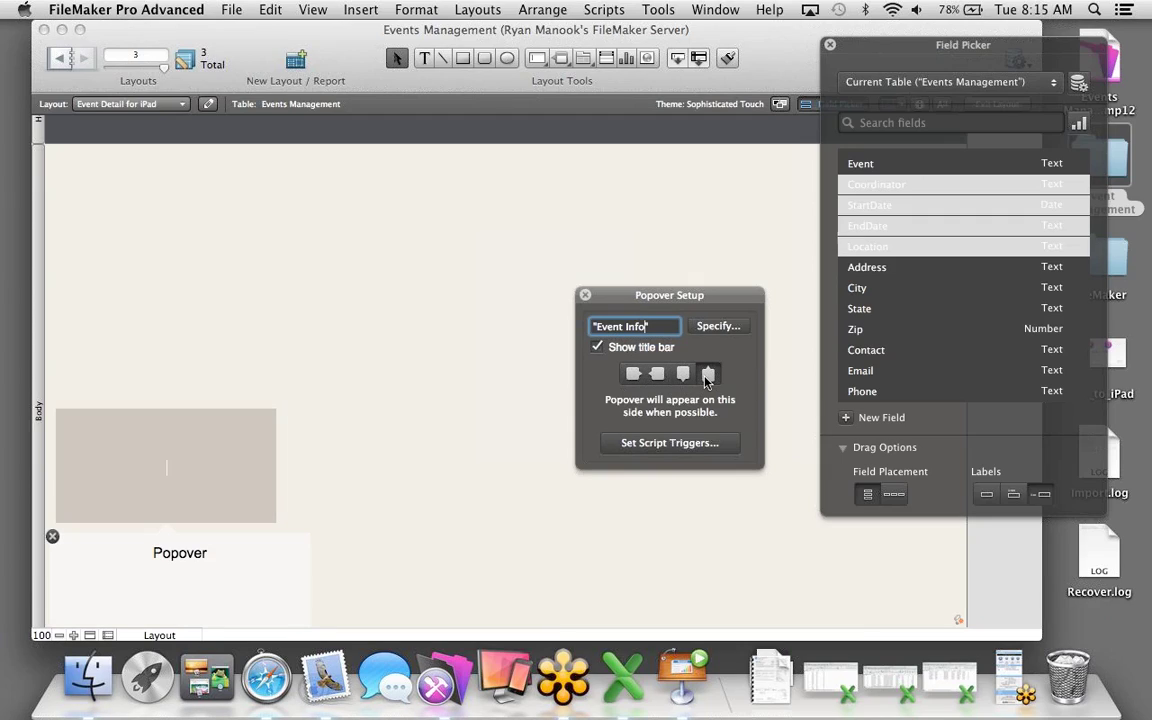
left_click(658, 378)
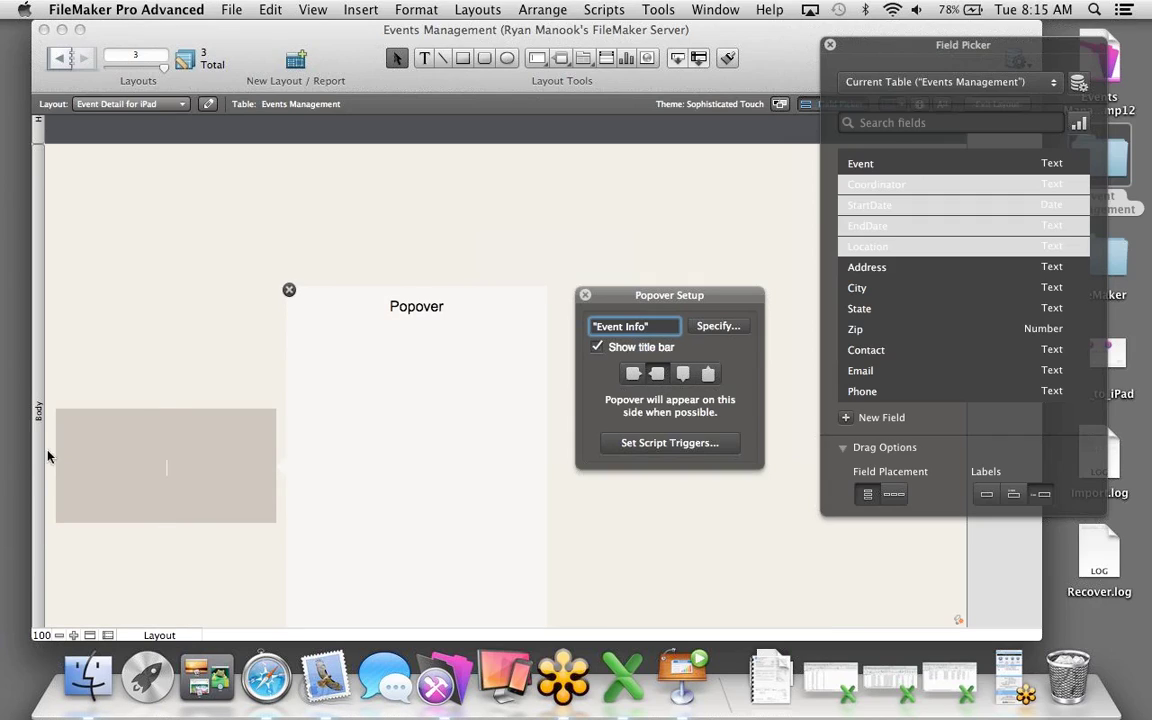
Label the button 'Event Info' and widen the popover panel to the right.
left_click(172, 465)
type("Event Info")
key("Escape")
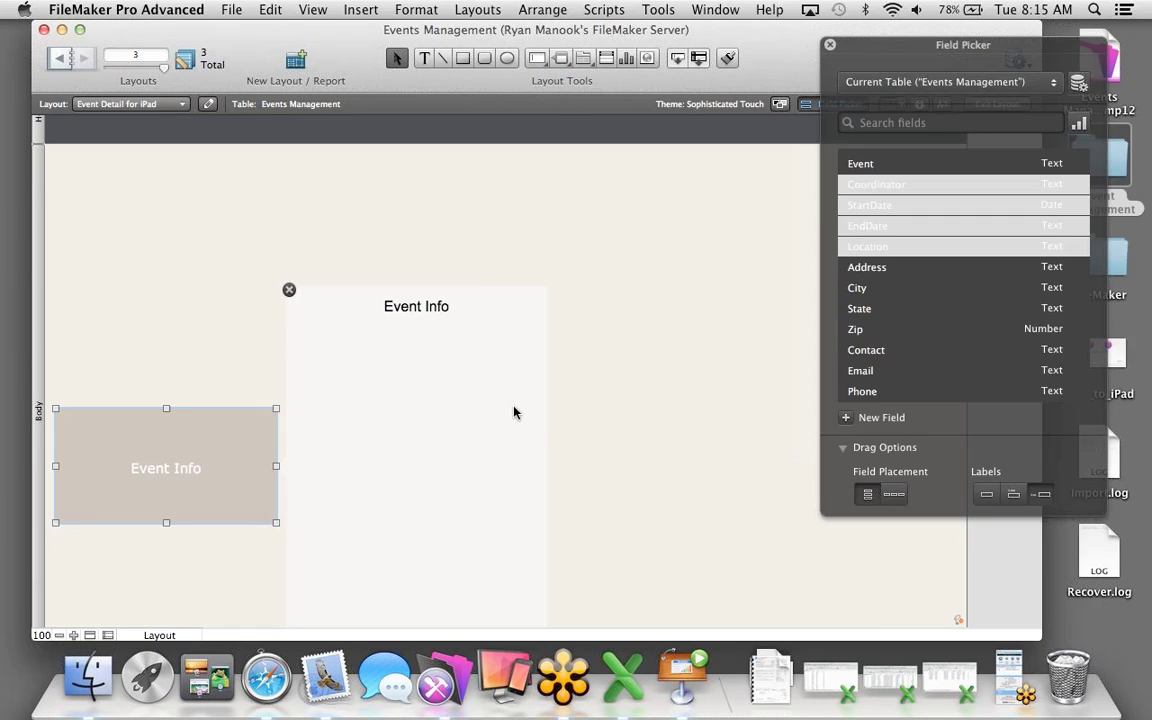
left_click(547, 460)
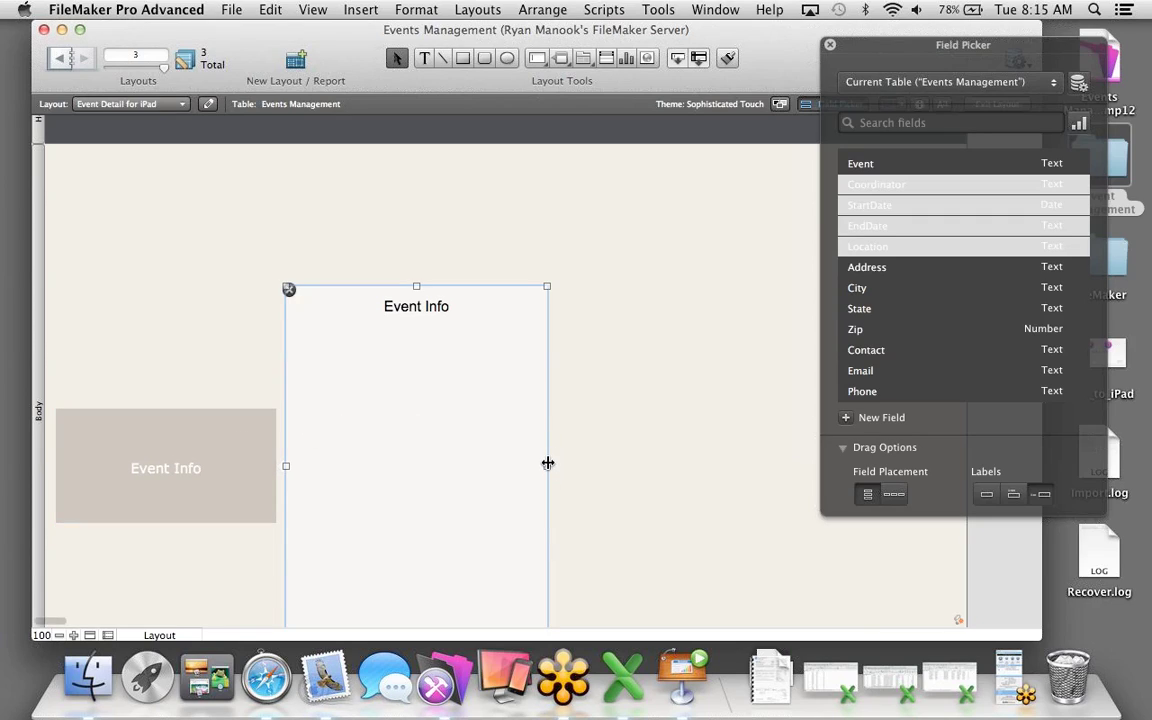
left_click_drag(546, 465, 618, 464)
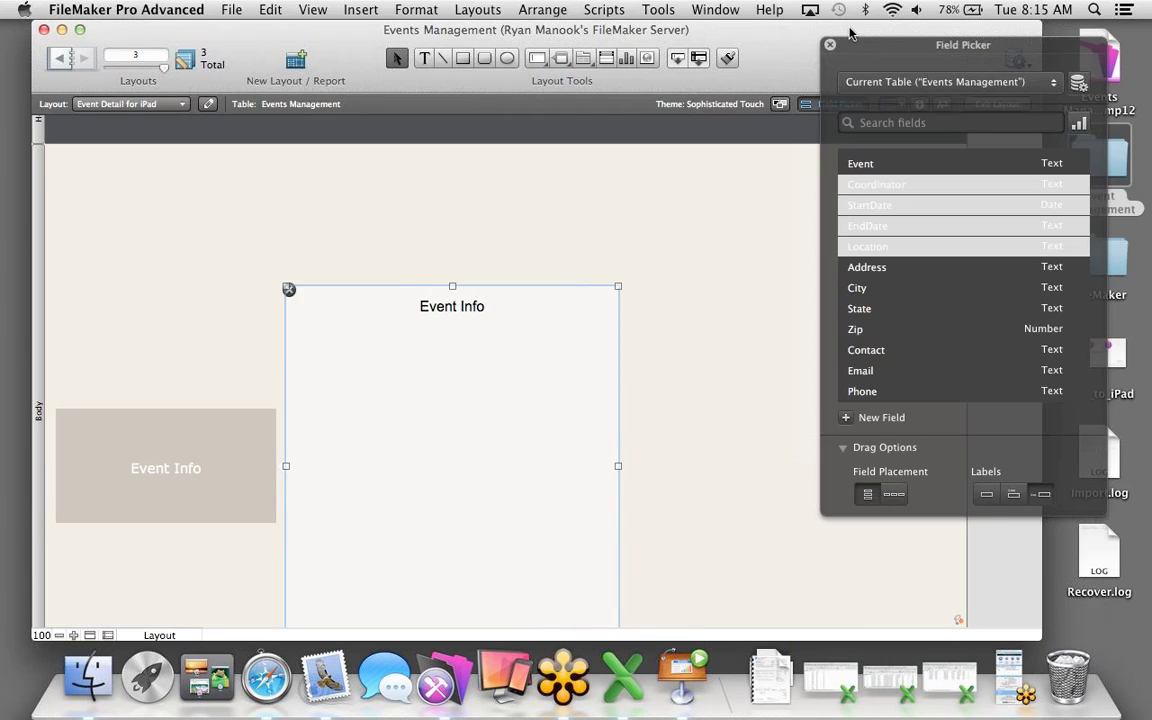
left_click_drag(880, 44, 964, 202)
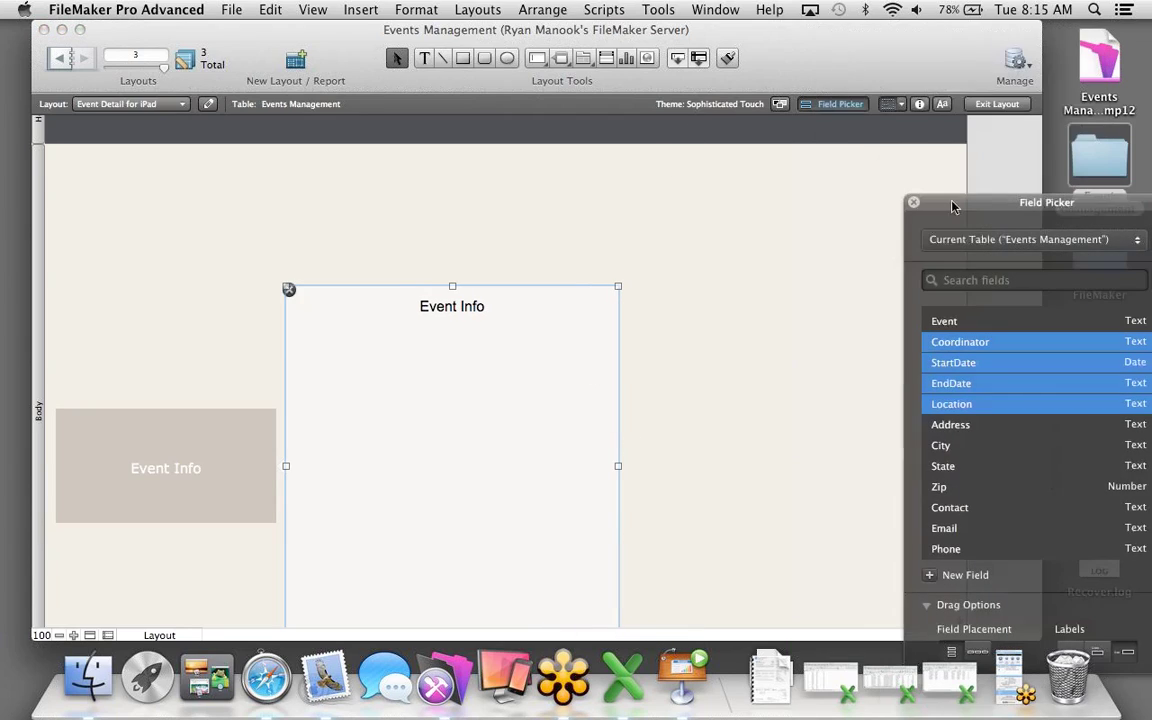
Apply the Popover Alternate 1 style to the Event Info popover in the Inspector's Styles tab.
left_click(917, 104)
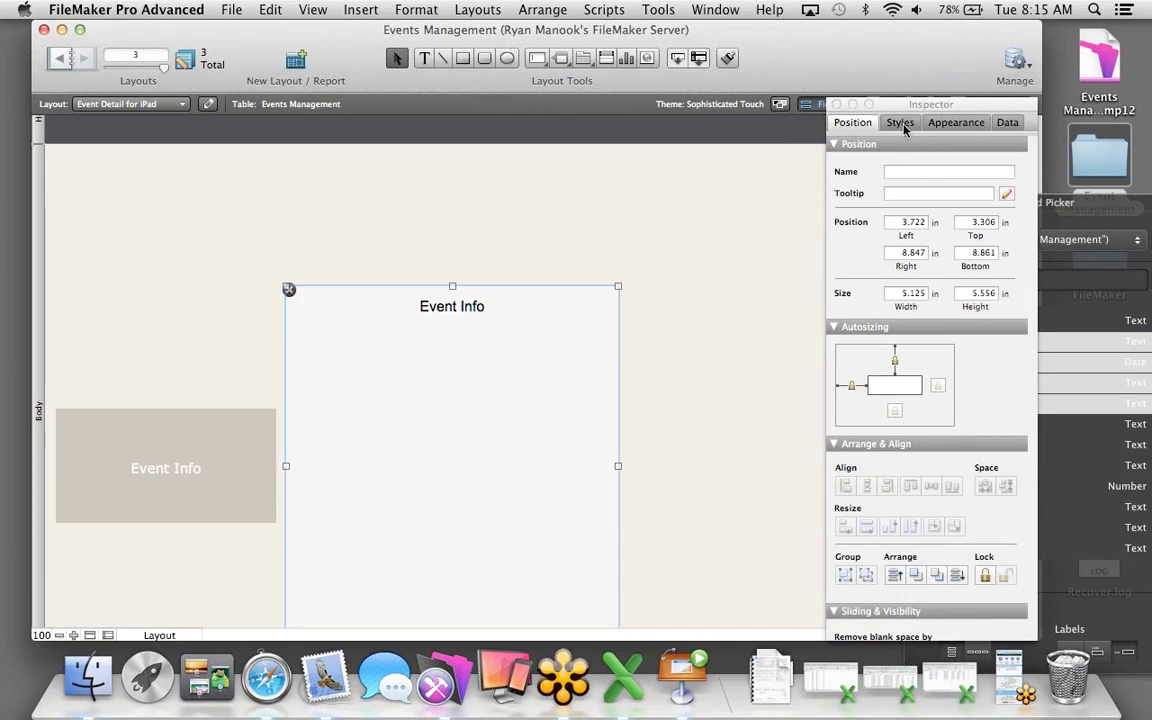
left_click(904, 127)
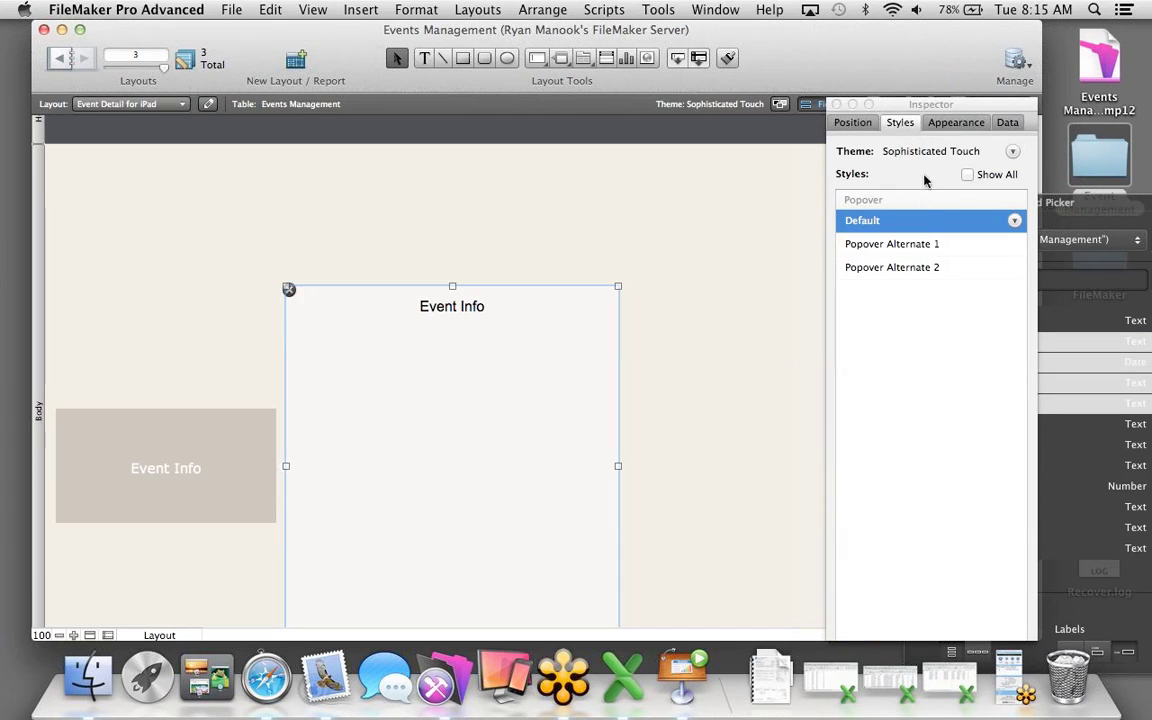
left_click(906, 246)
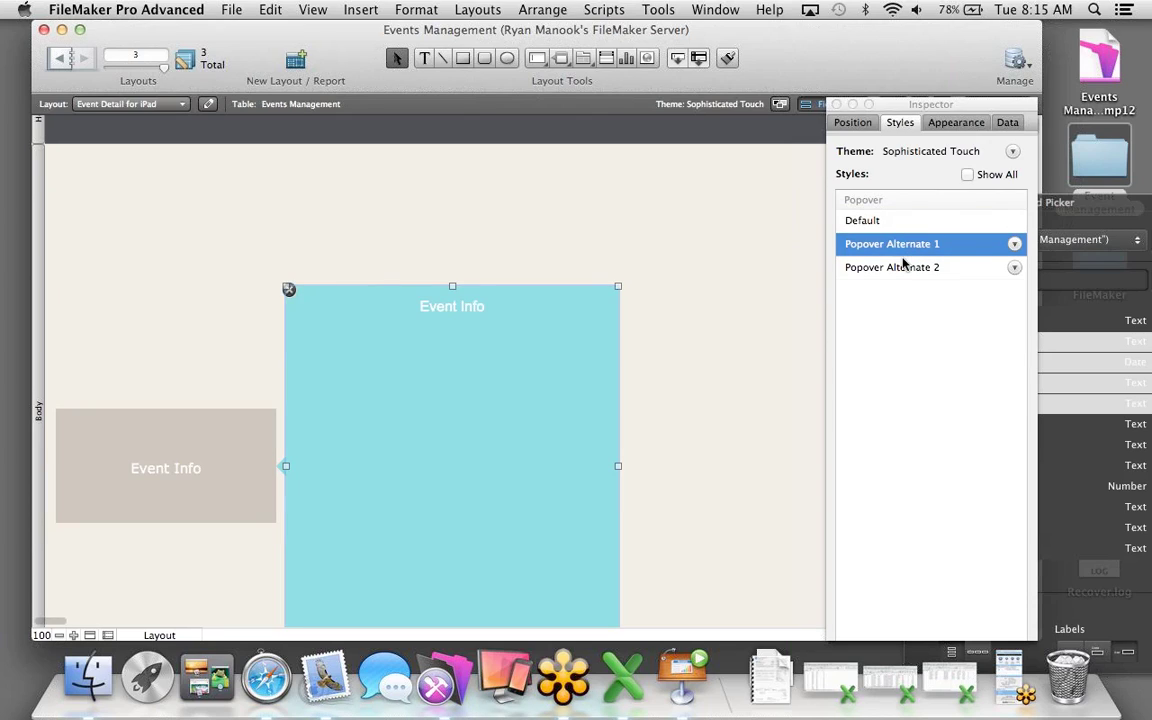
left_click(836, 104)
left_click(983, 211)
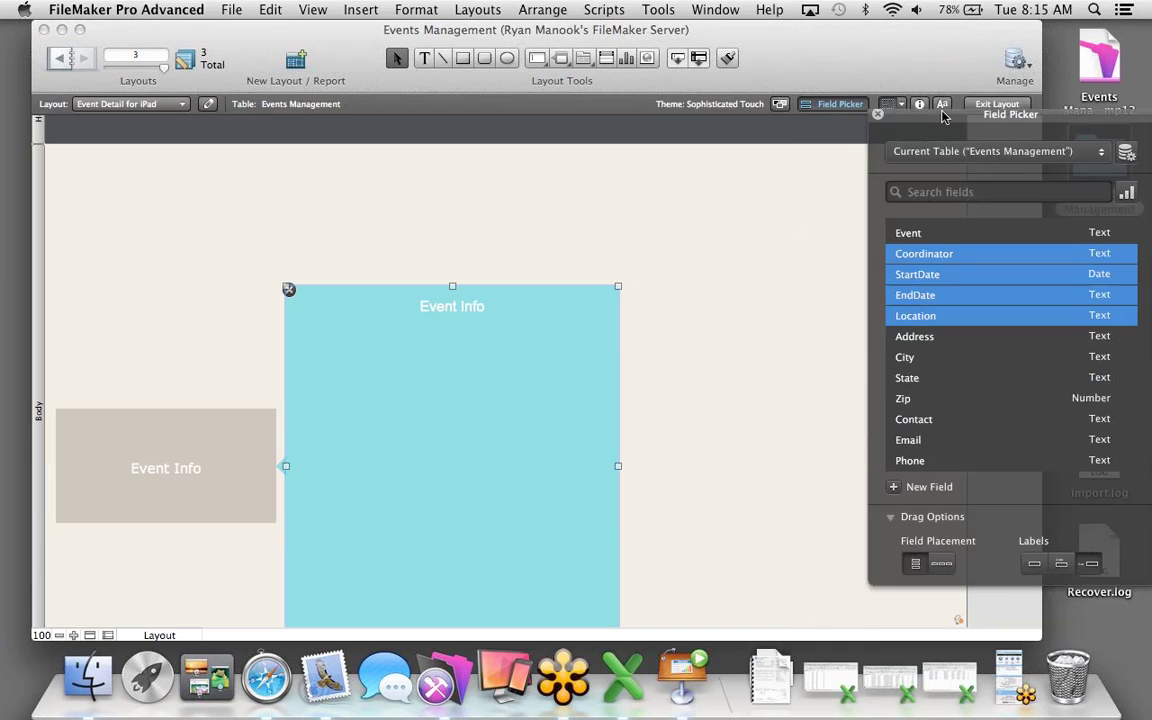
Set labels on top, then drag Event through Location into the Event Info popover.
left_click(1051, 537)
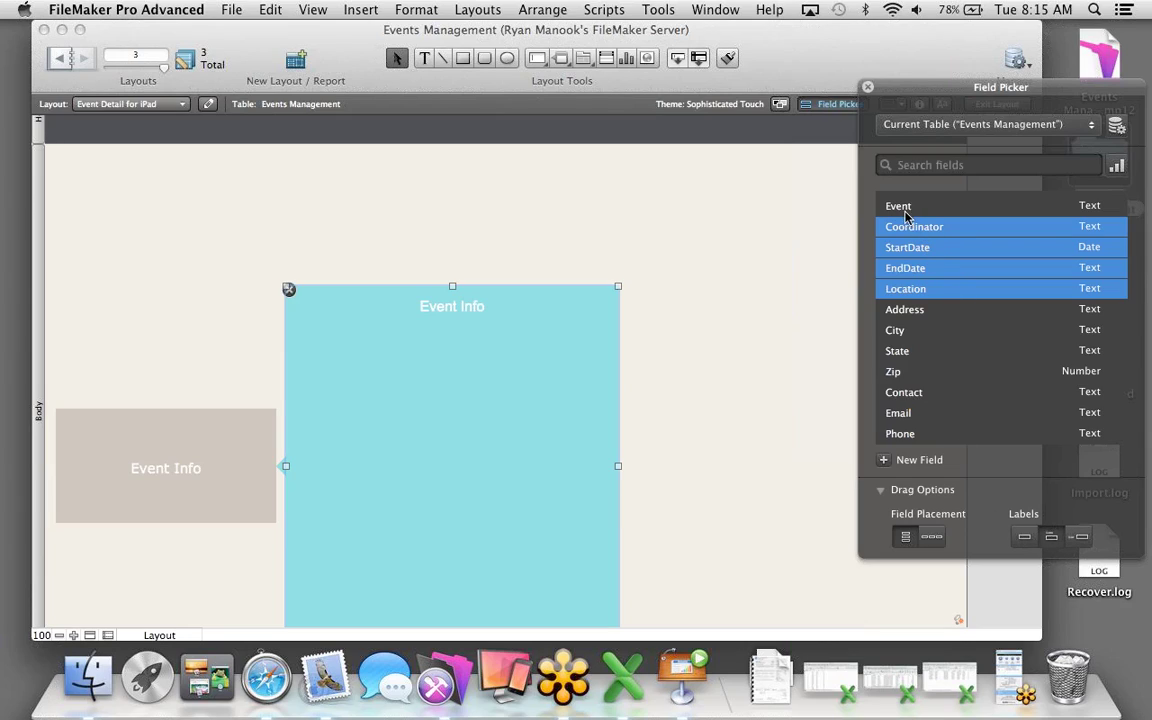
left_click_drag(900, 207, 906, 250)
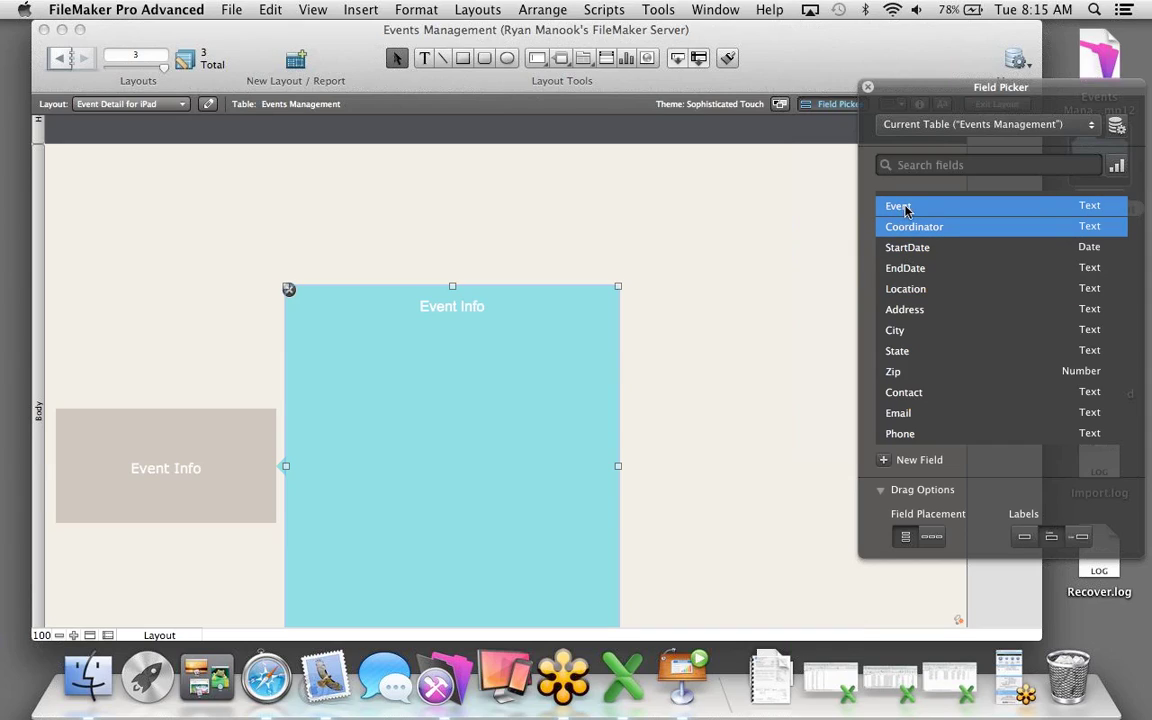
left_click(902, 205)
left_click(906, 289, "shift")
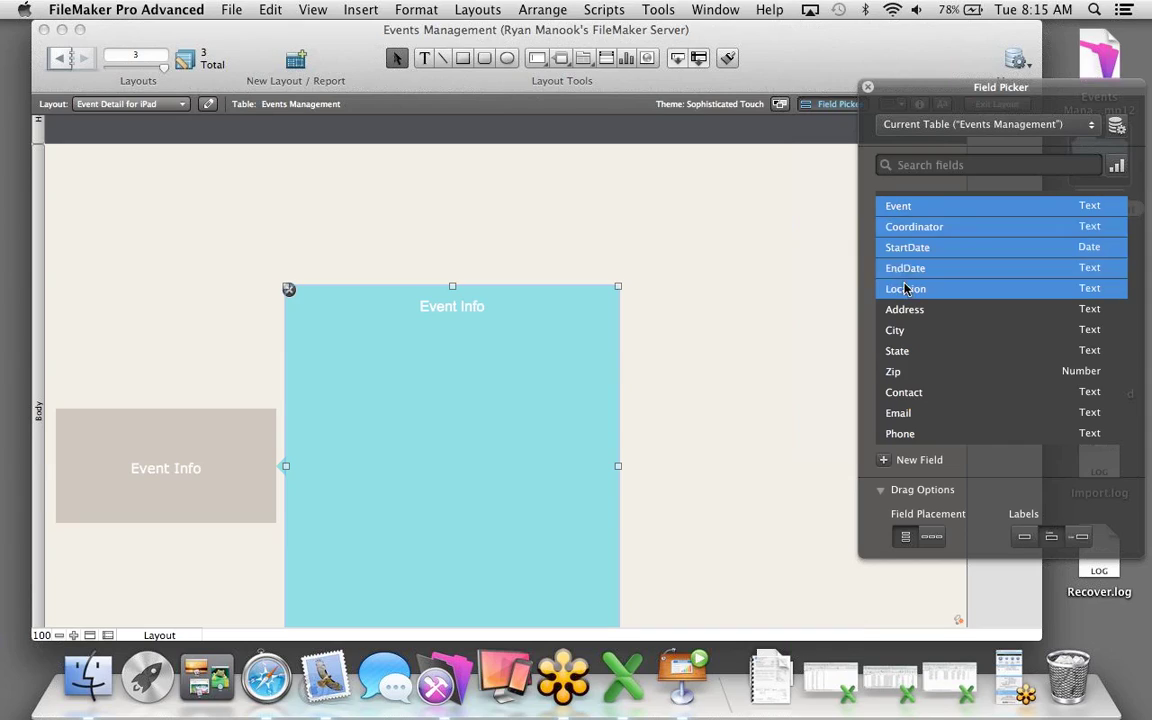
left_click_drag(898, 208, 378, 378)
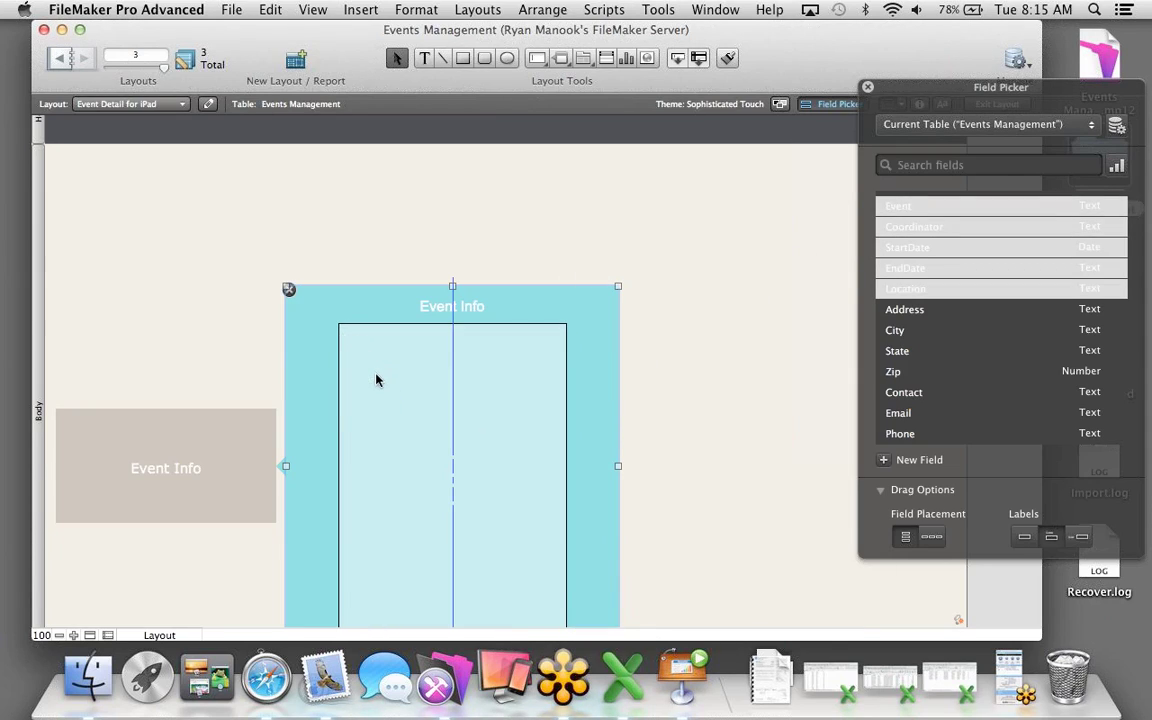
scroll(656, 429, "down", 3)
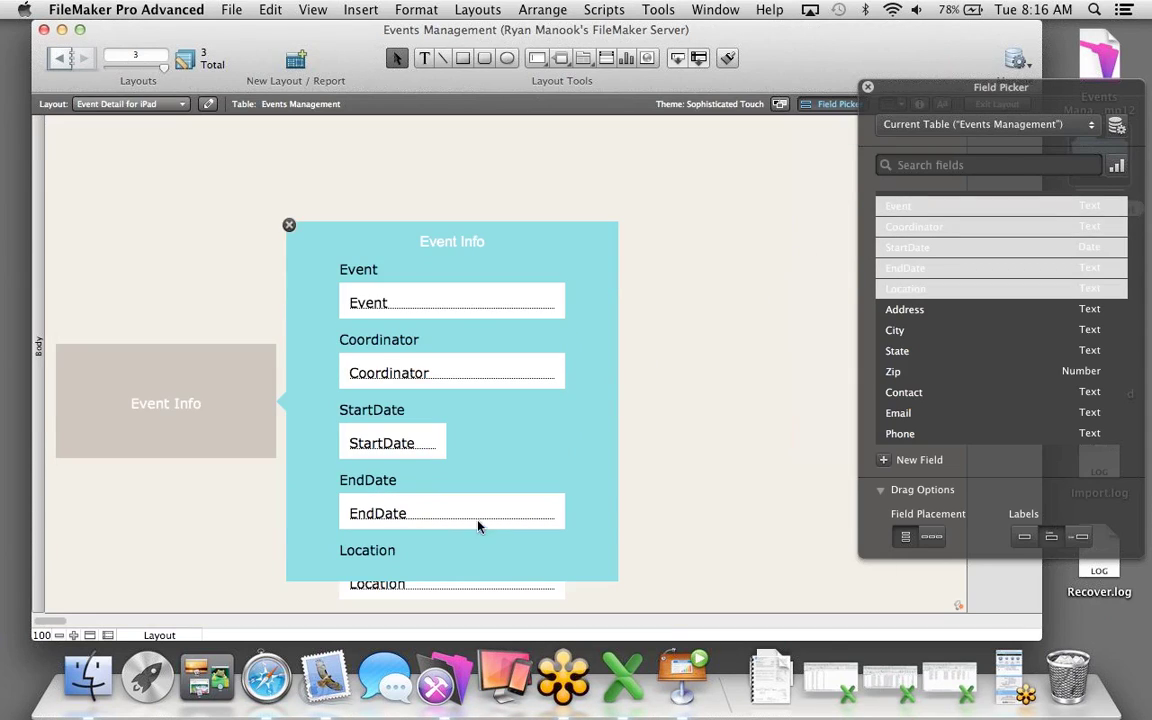
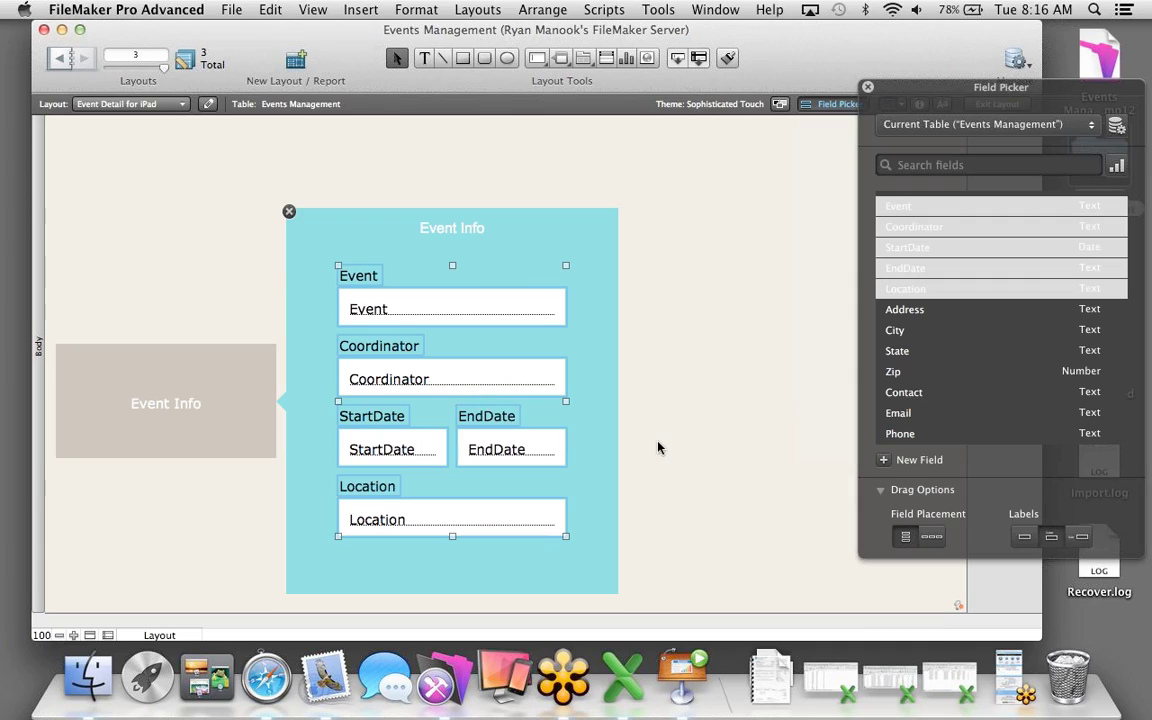
Duplicate the Event Info button below the original and retitle its popover 'Contact Info'.
left_click(659, 447)
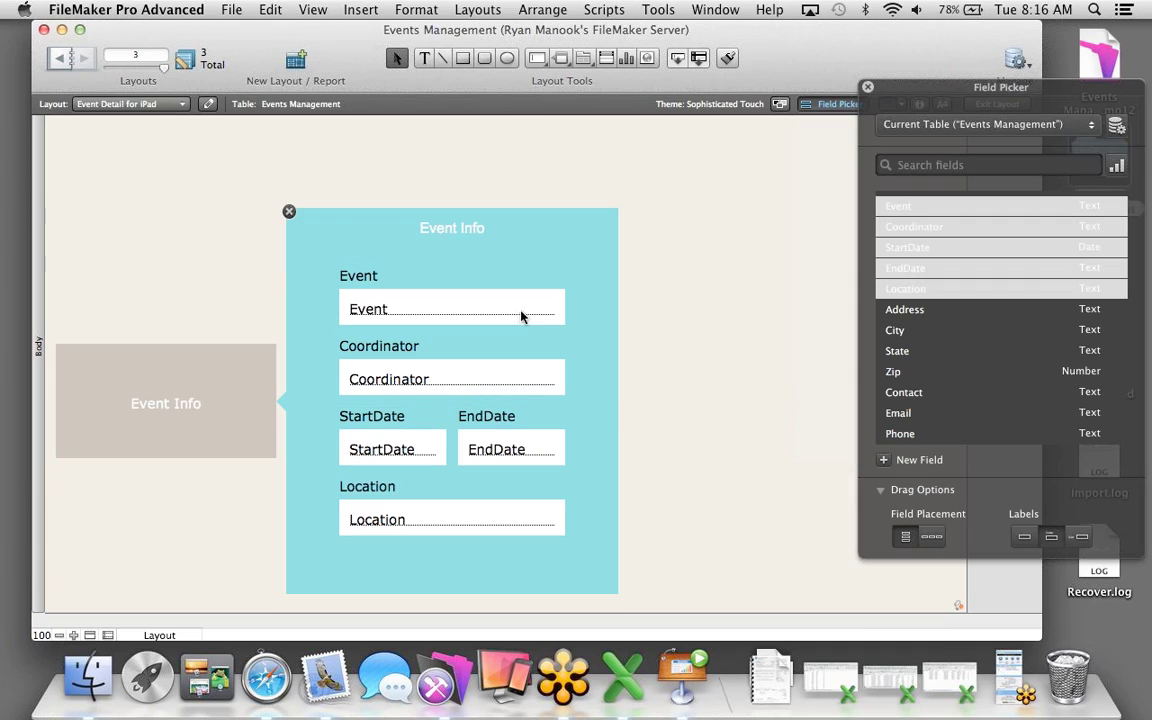
left_click(290, 213)
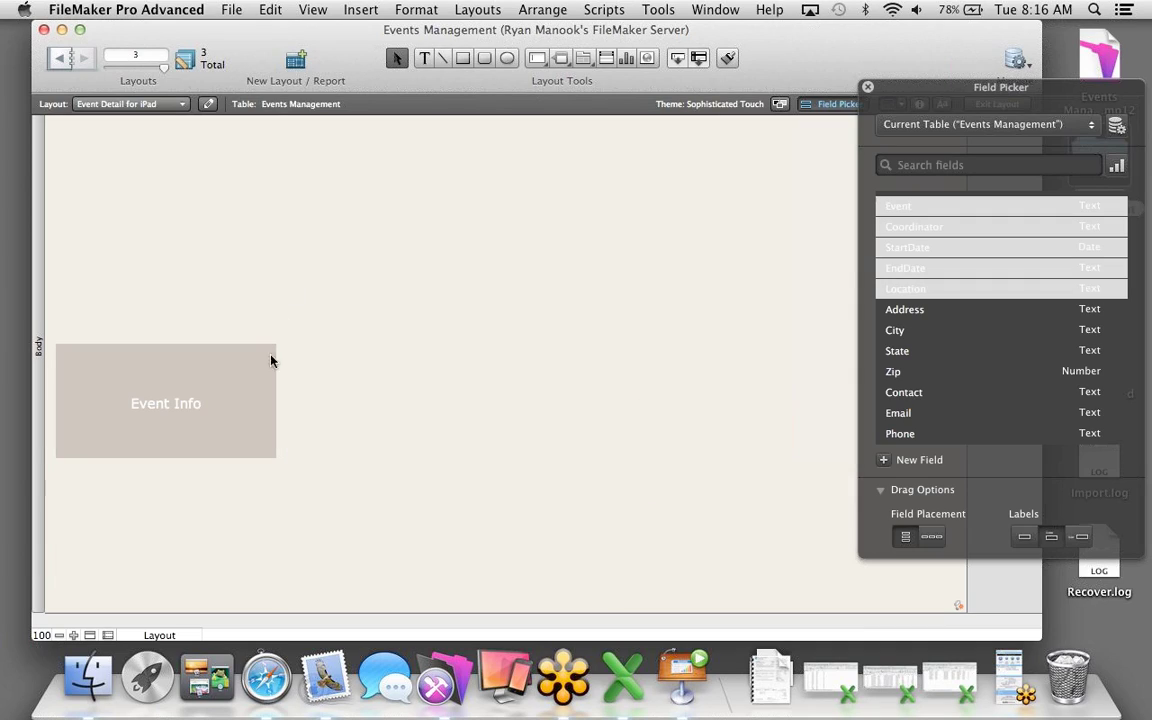
left_click(236, 408)
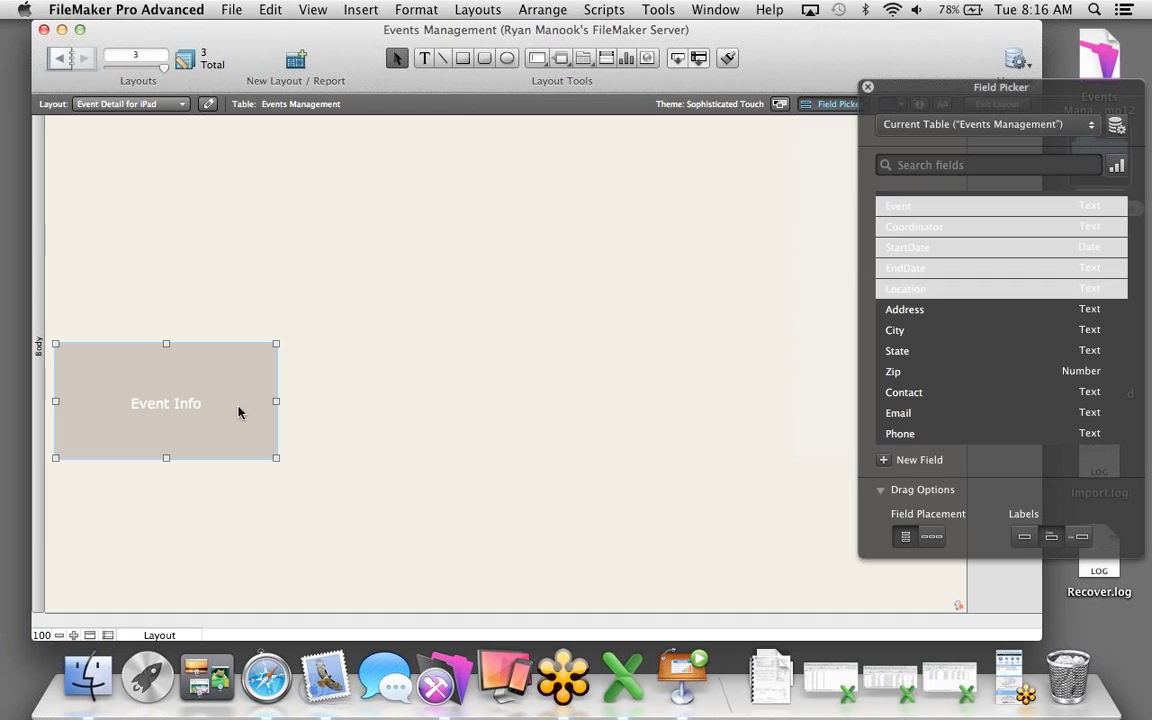
left_click_drag(242, 412, 213, 549)
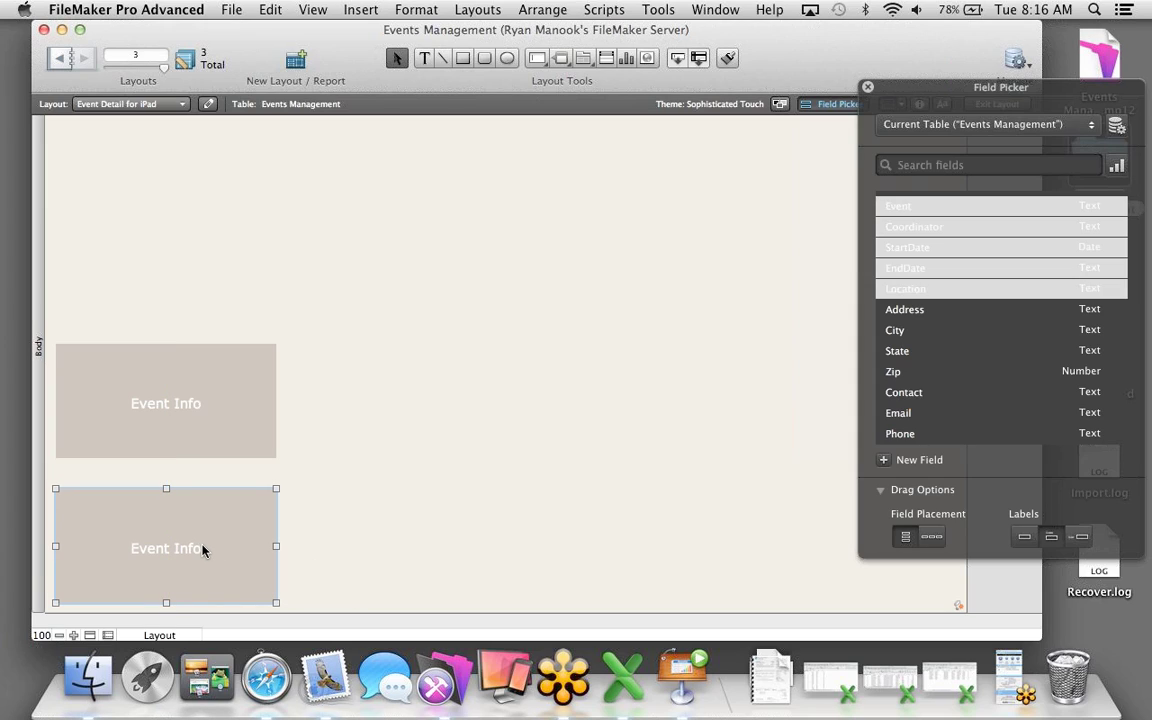
left_click(204, 549)
double_click(453, 377)
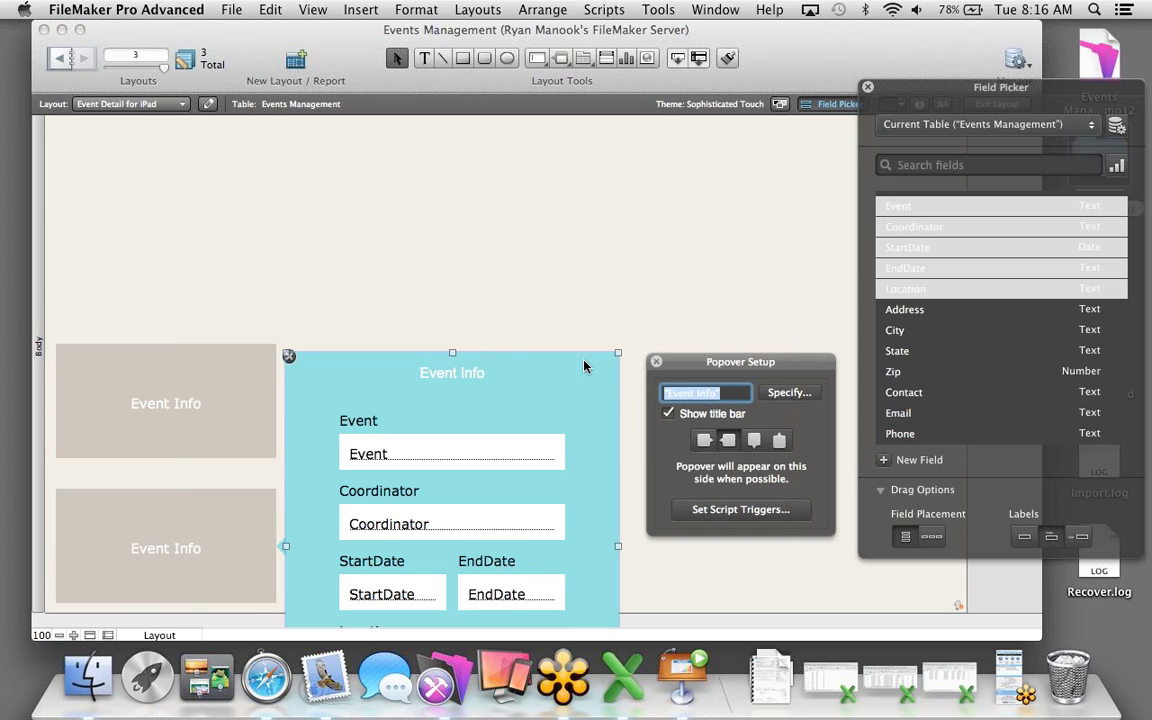
double_click(681, 391)
type("Contact")
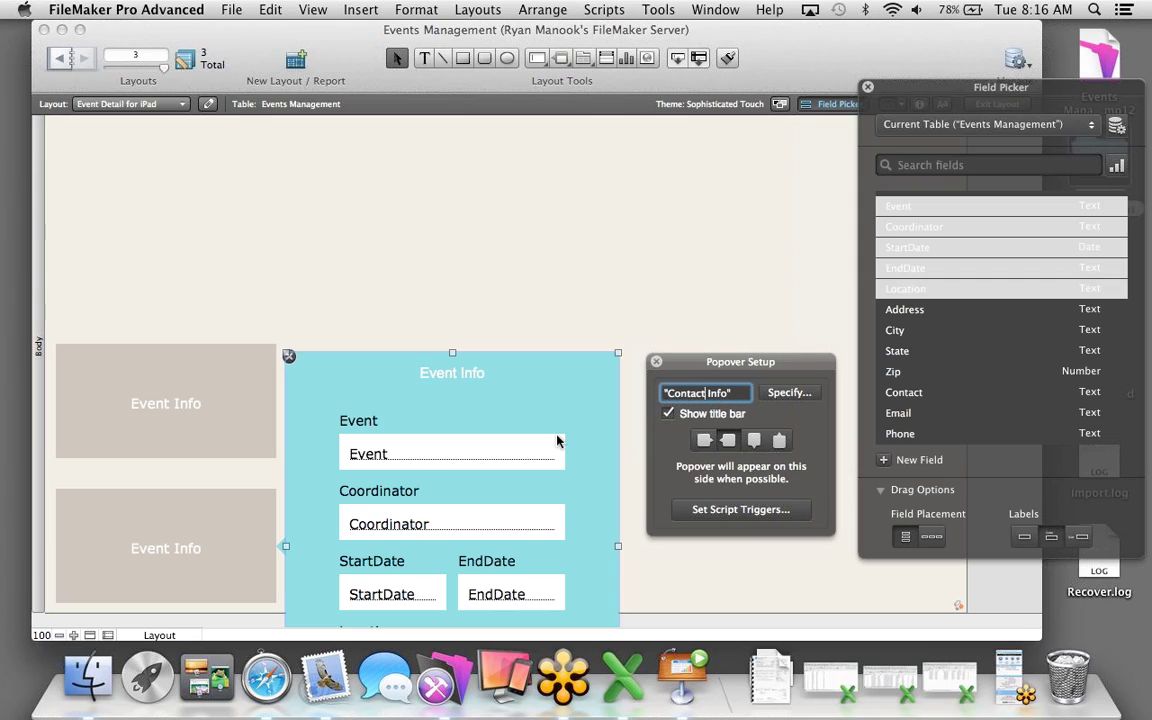
left_click(591, 437)
Select all the copied event fields and labels in the new popover and delete them.
left_click(400, 450)
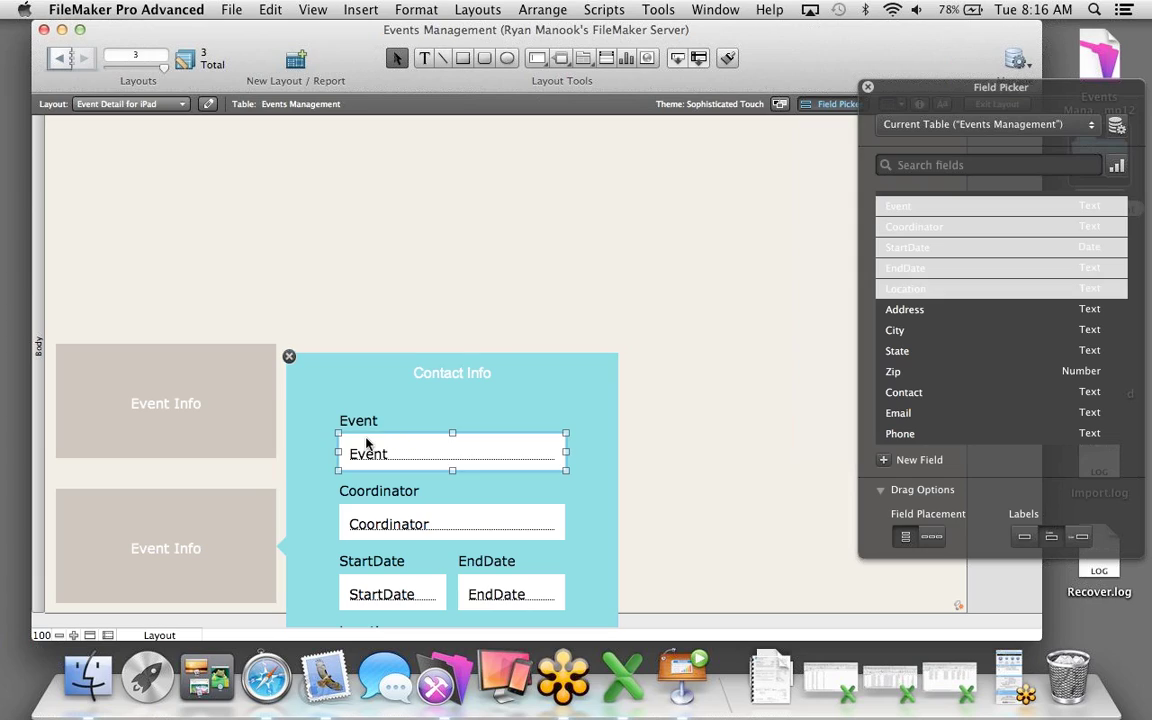
left_click(355, 420, "shift")
left_click(367, 495, "shift")
left_click(365, 522, "shift")
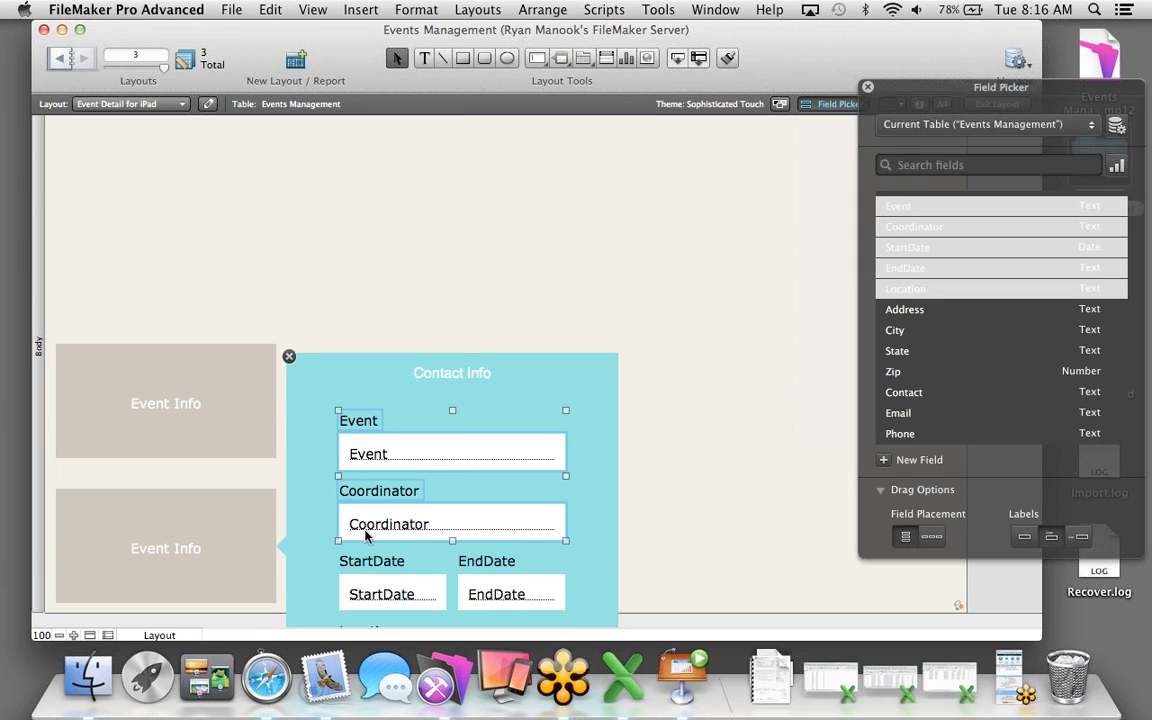
left_click(362, 561, "shift")
left_click(393, 594, "shift")
left_click(472, 588, "shift")
left_click(476, 563, "shift")
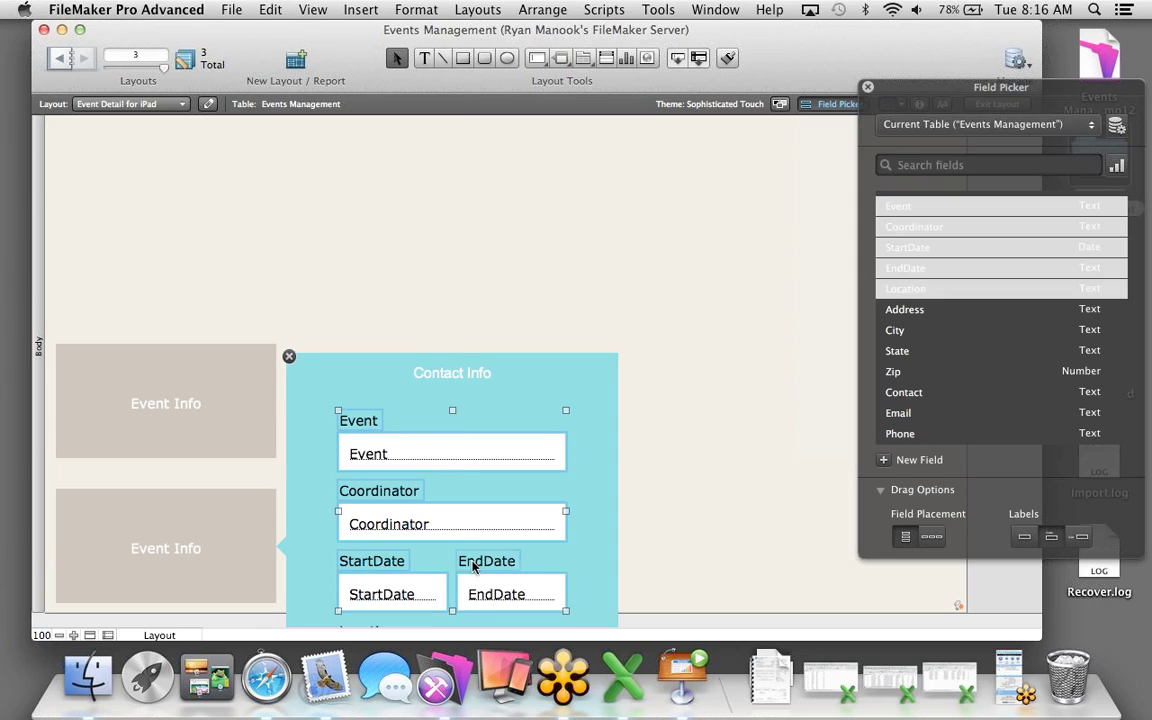
scroll(430, 586, "down", 3)
left_click(390, 553)
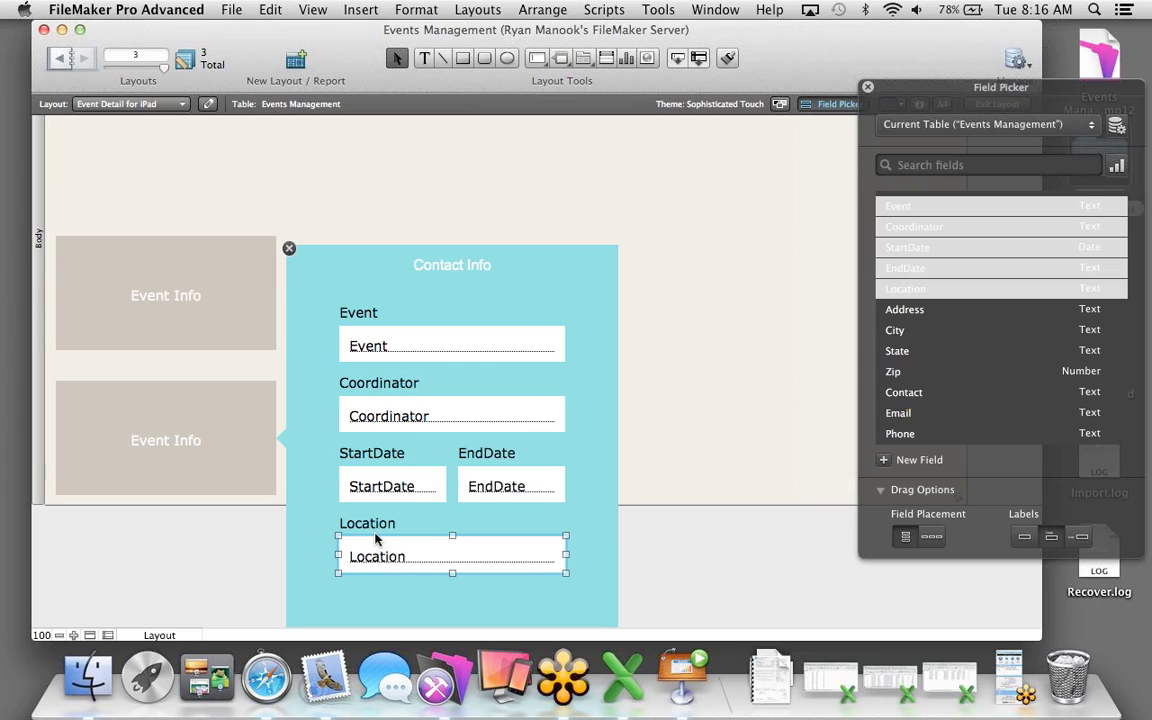
left_click_drag(493, 605, 338, 302)
key("Delete")
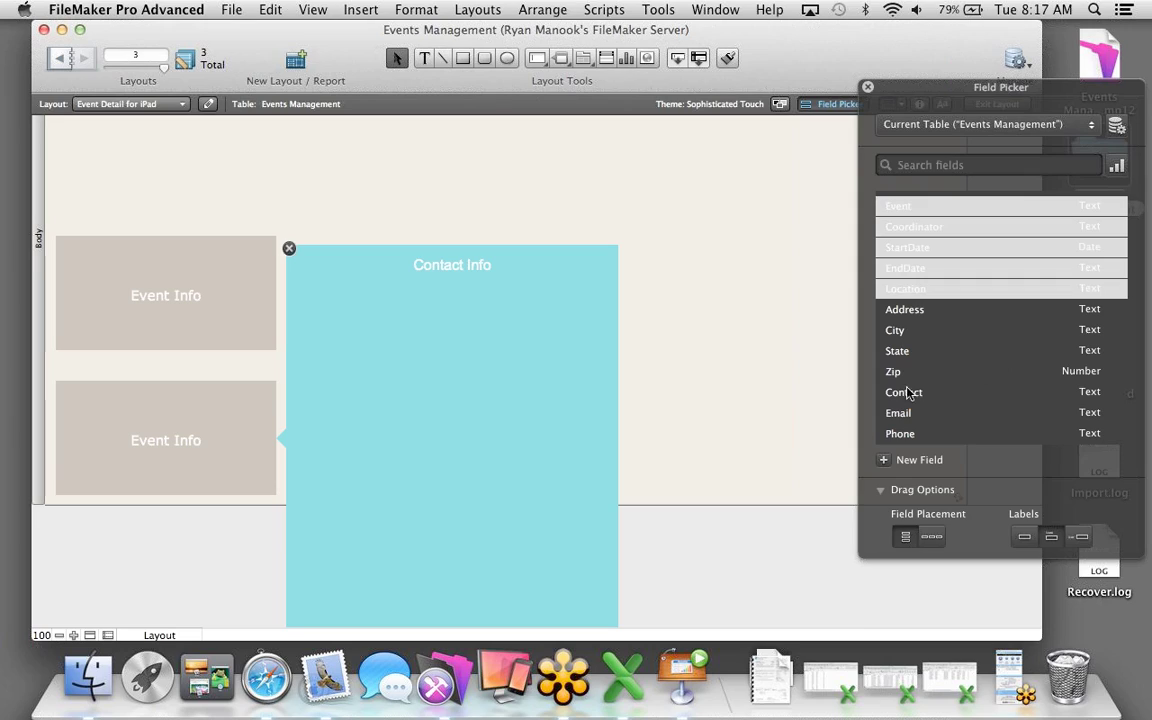
Place Contact, Email and Phone fields in the popover, shorten it and shift the fields up.
left_click(902, 392)
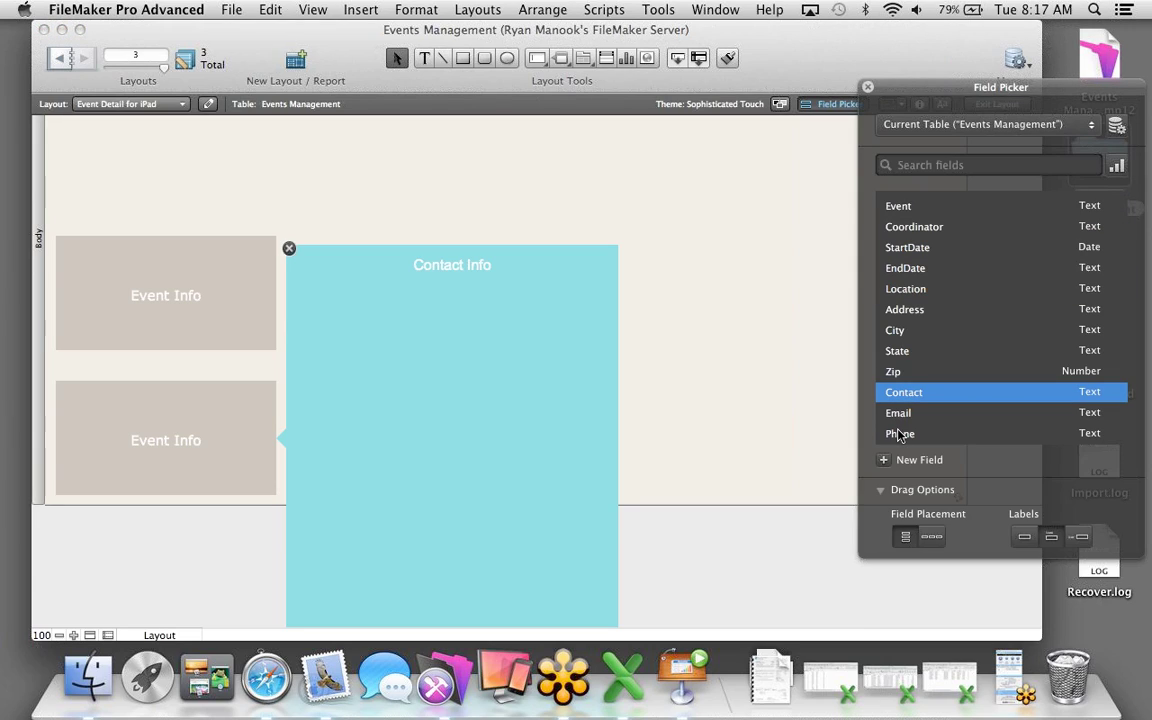
left_click(900, 434, "shift")
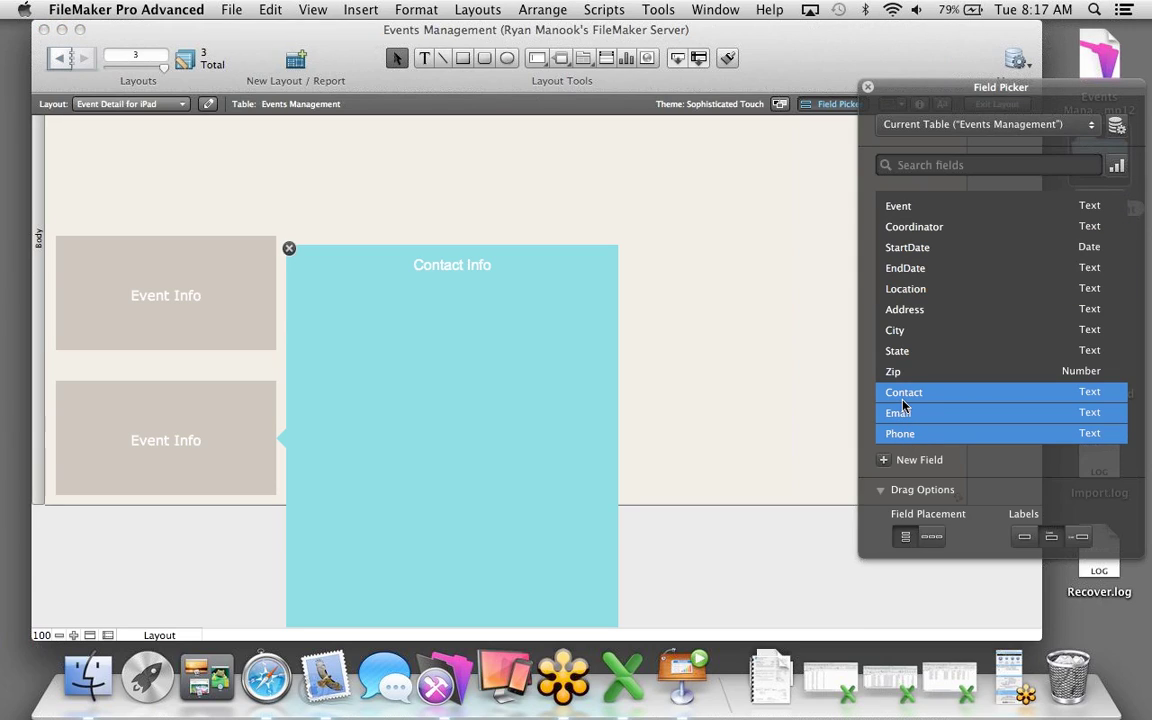
left_click_drag(903, 404, 375, 365)
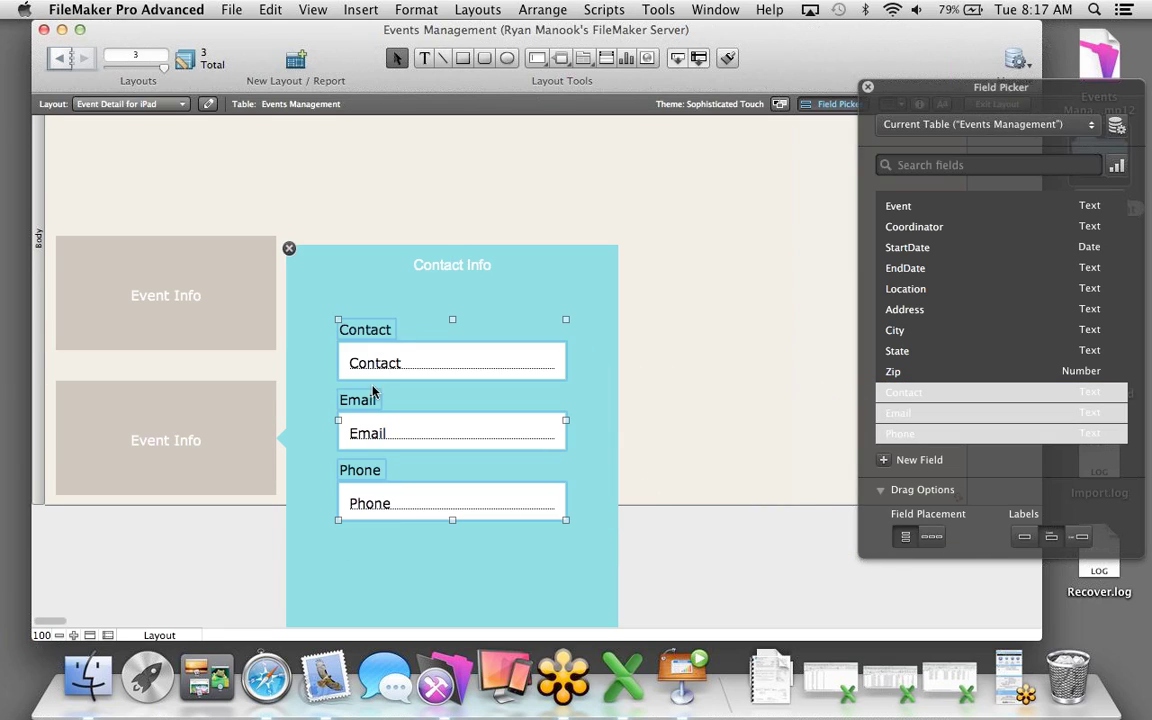
left_click(397, 553)
scroll(450, 605, "down", 2)
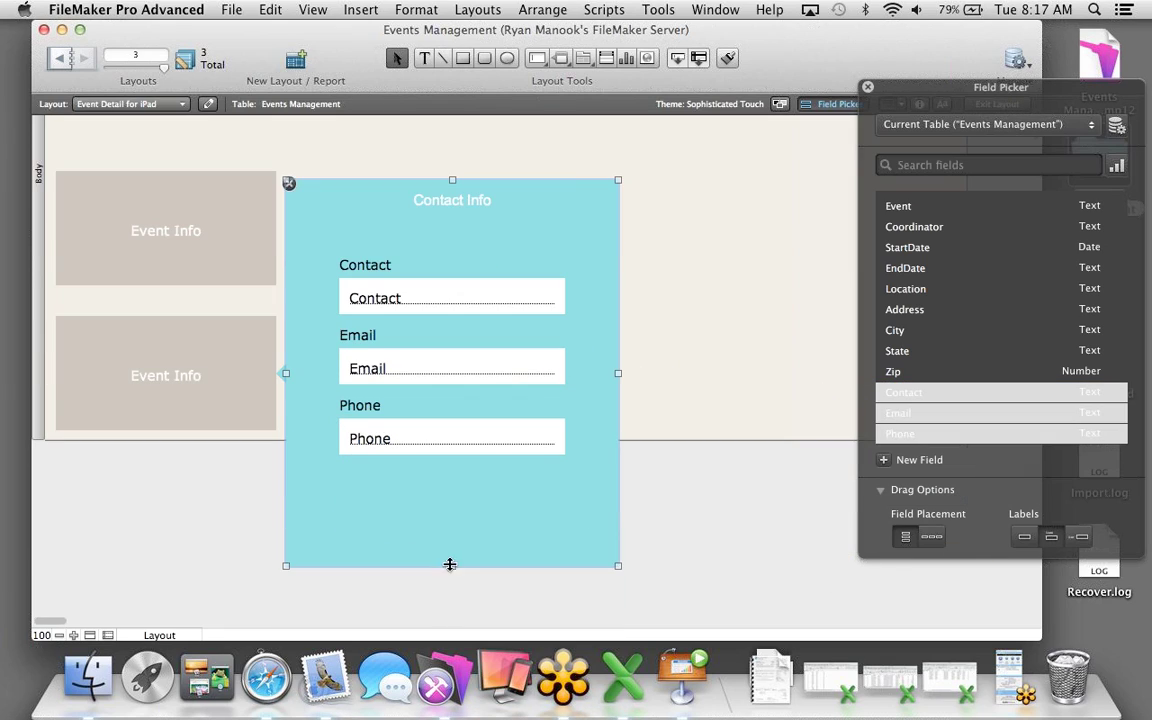
left_click_drag(452, 566, 445, 479)
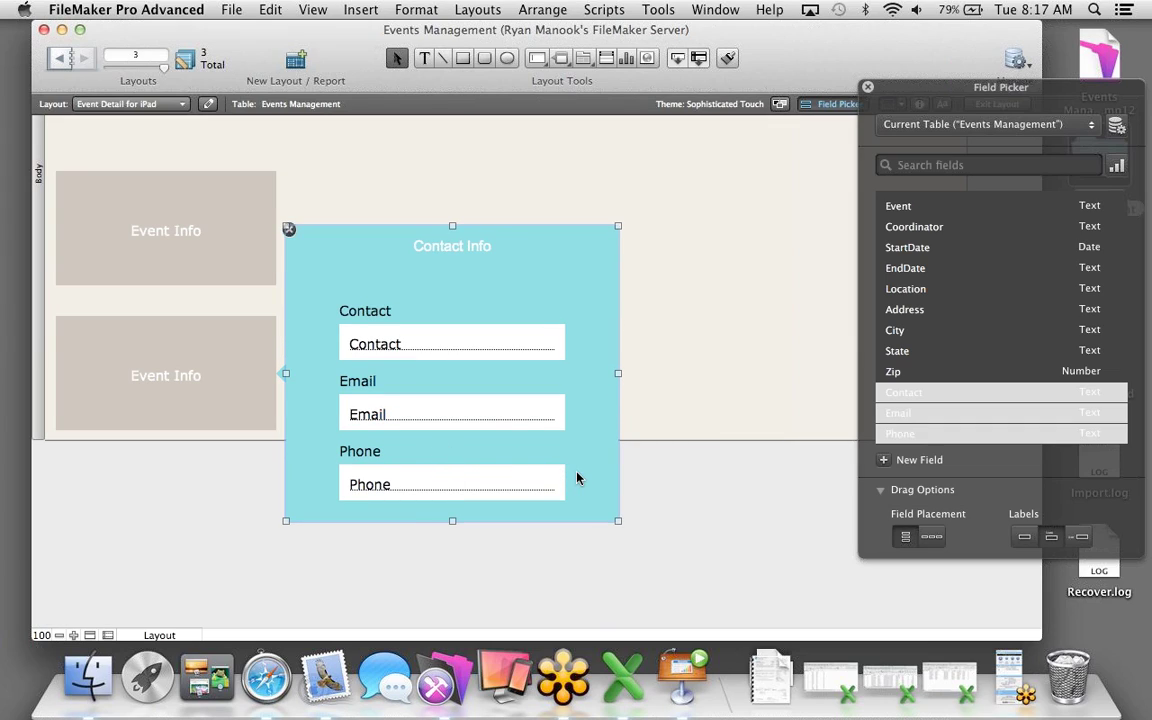
left_click_drag(573, 486, 334, 296)
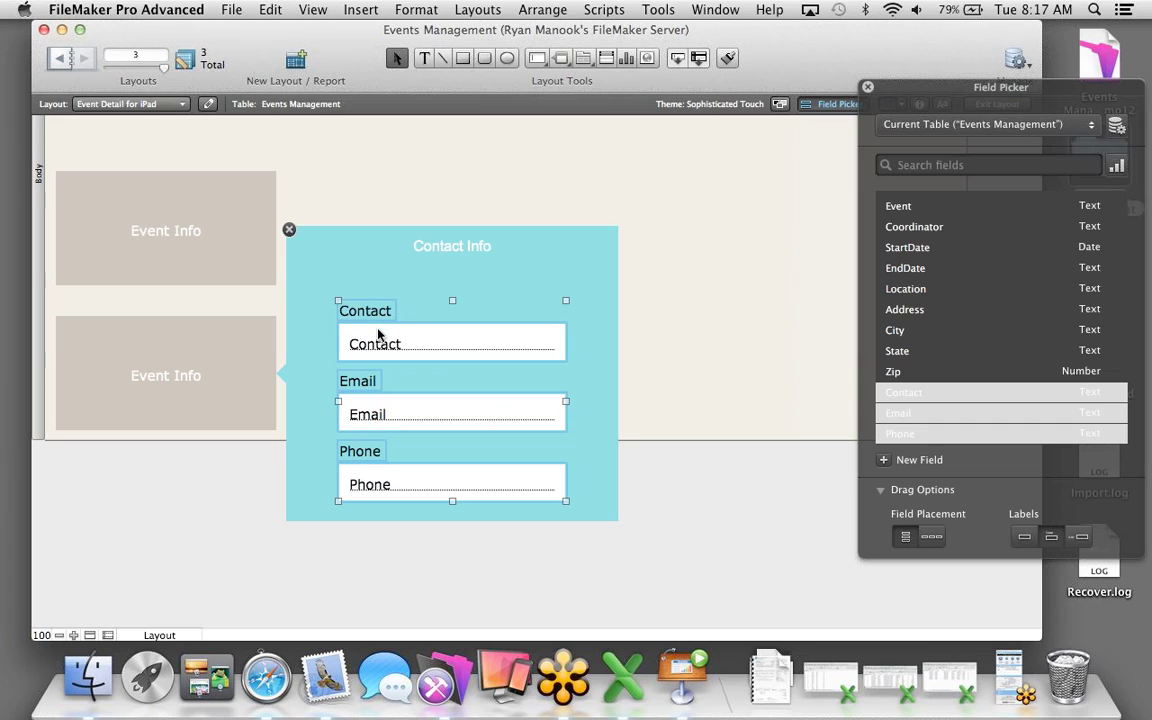
left_click_drag(378, 335, 378, 308)
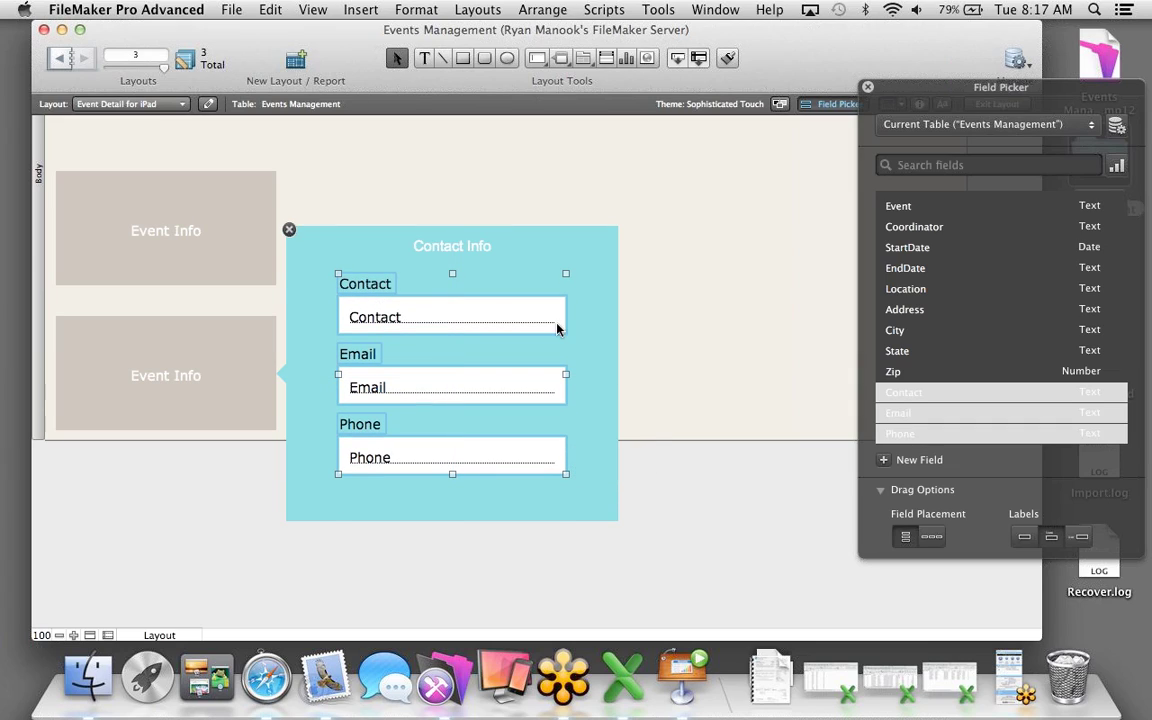
left_click(677, 334)
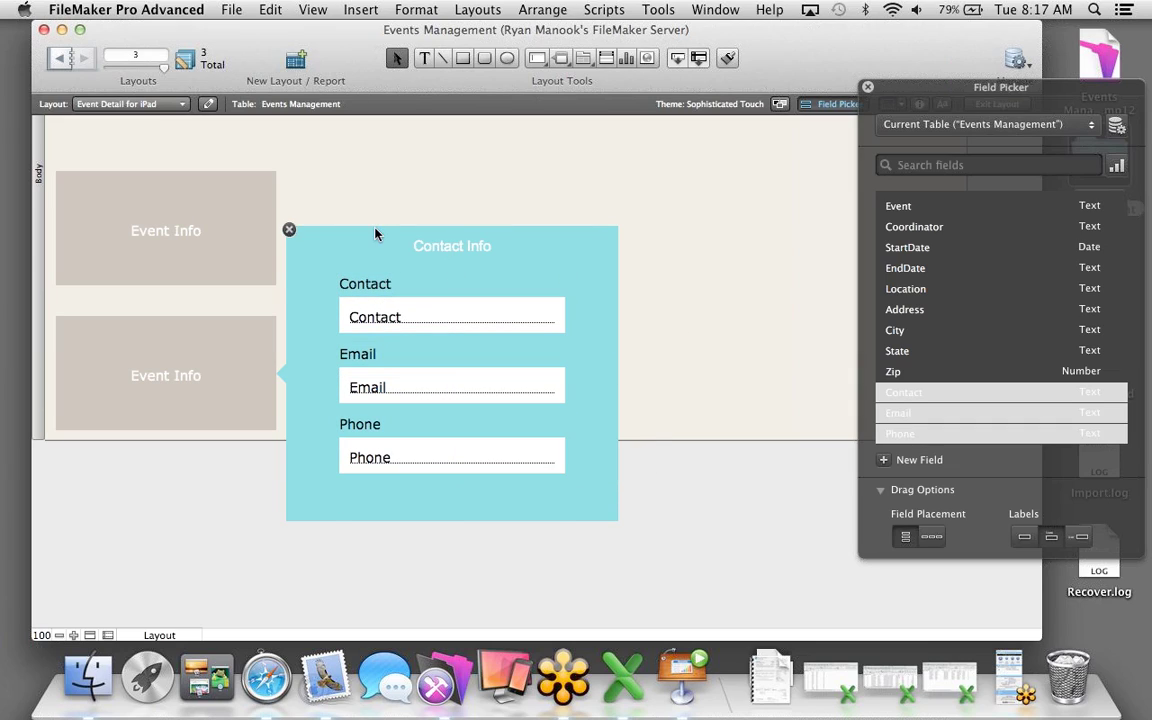
left_click(289, 230)
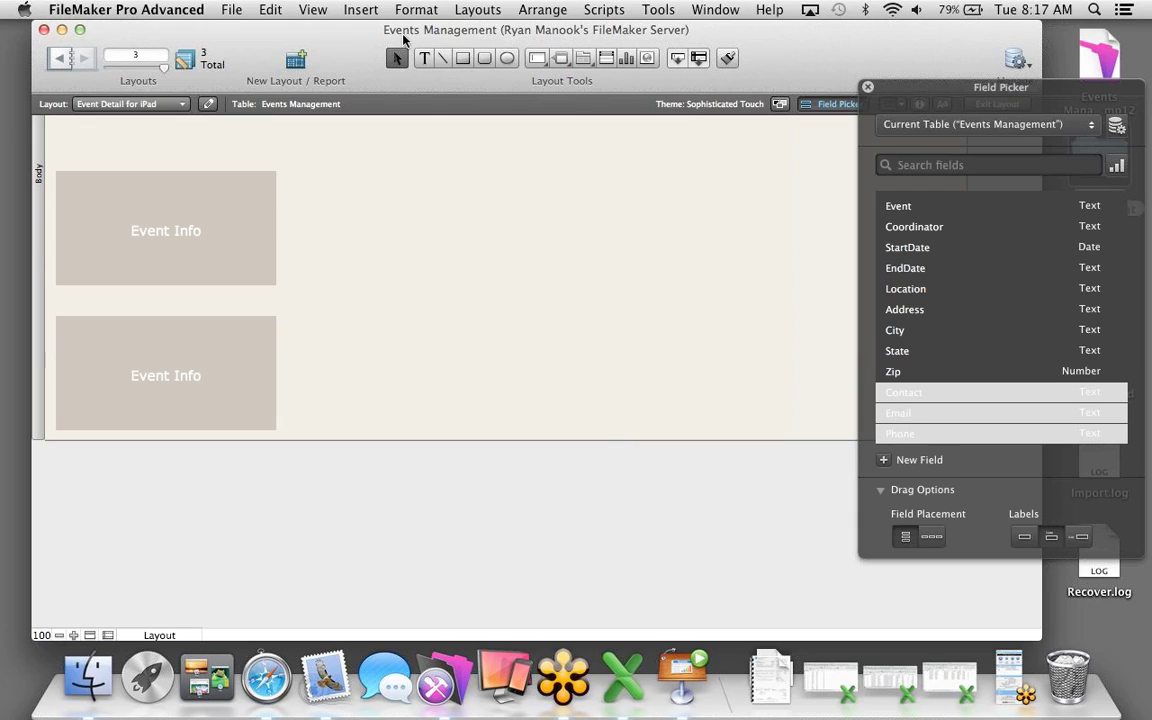
Relabel the second button 'Contact Info' and nudge the Event Info button down slightly.
key("t")
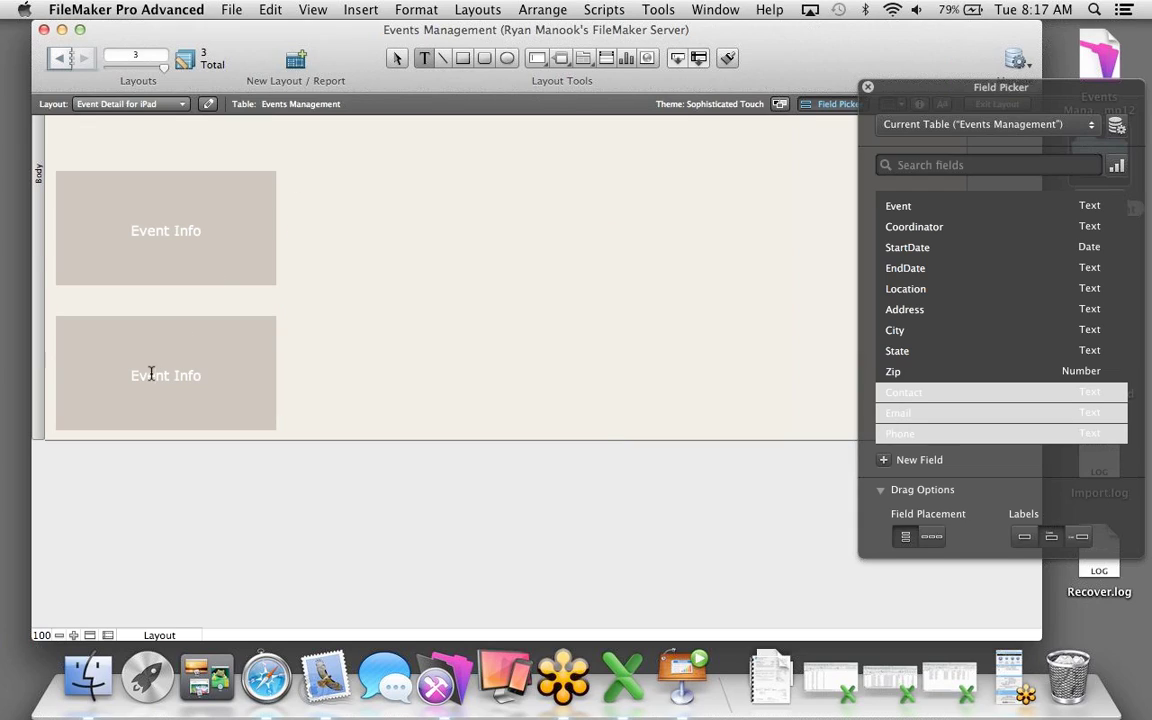
double_click(151, 373)
type("Contact")
key("Escape")
mouse_move(190, 225)
left_mouse_down()
mouse_move(175, 245)
mouse_move(185, 247)
left_mouse_up()
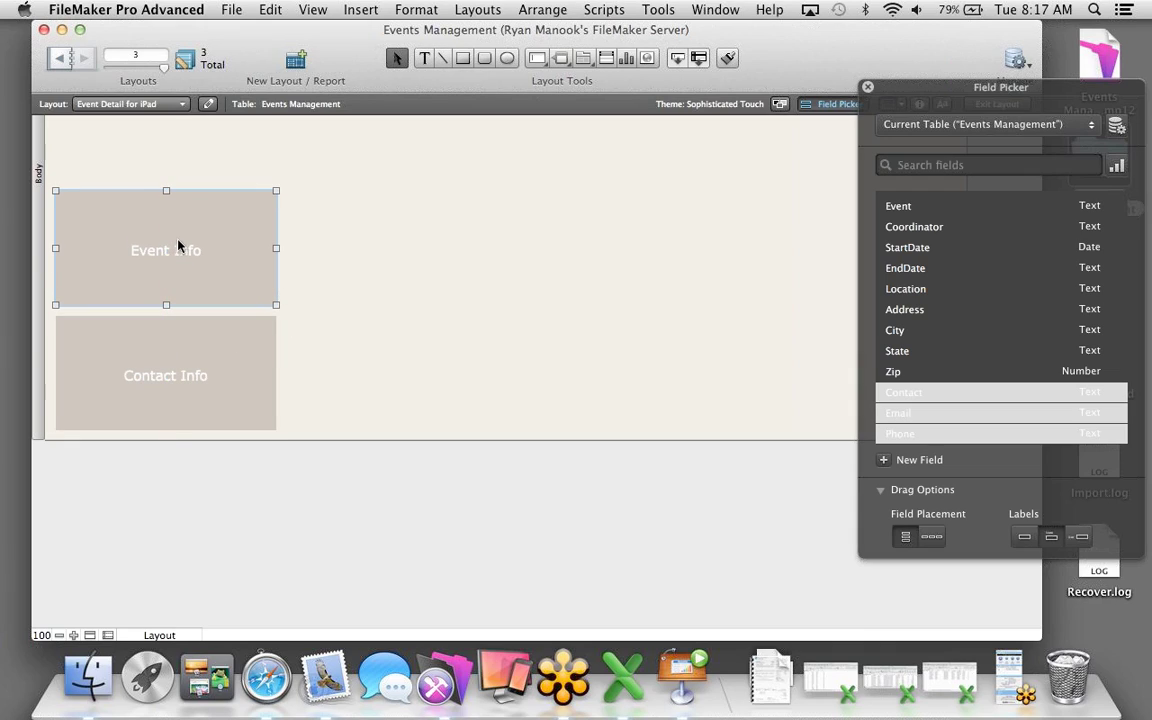
left_click(321, 247)
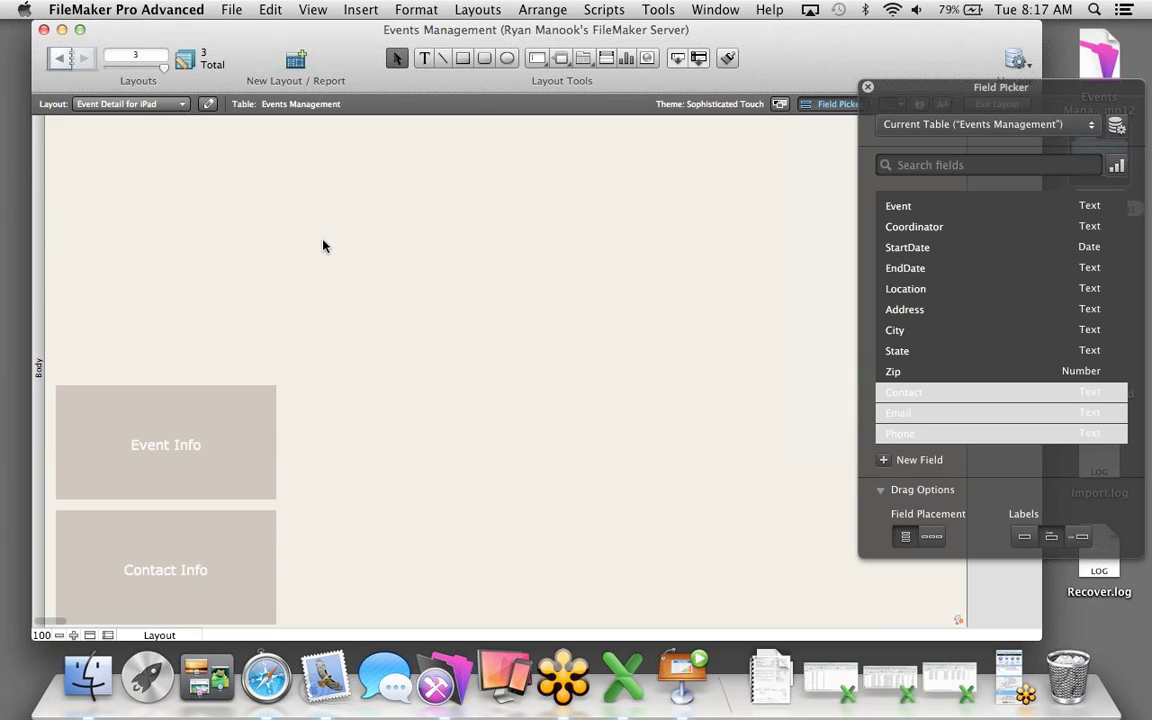
Create a new Container field named Photo.
scroll(322, 245, "up", 2)
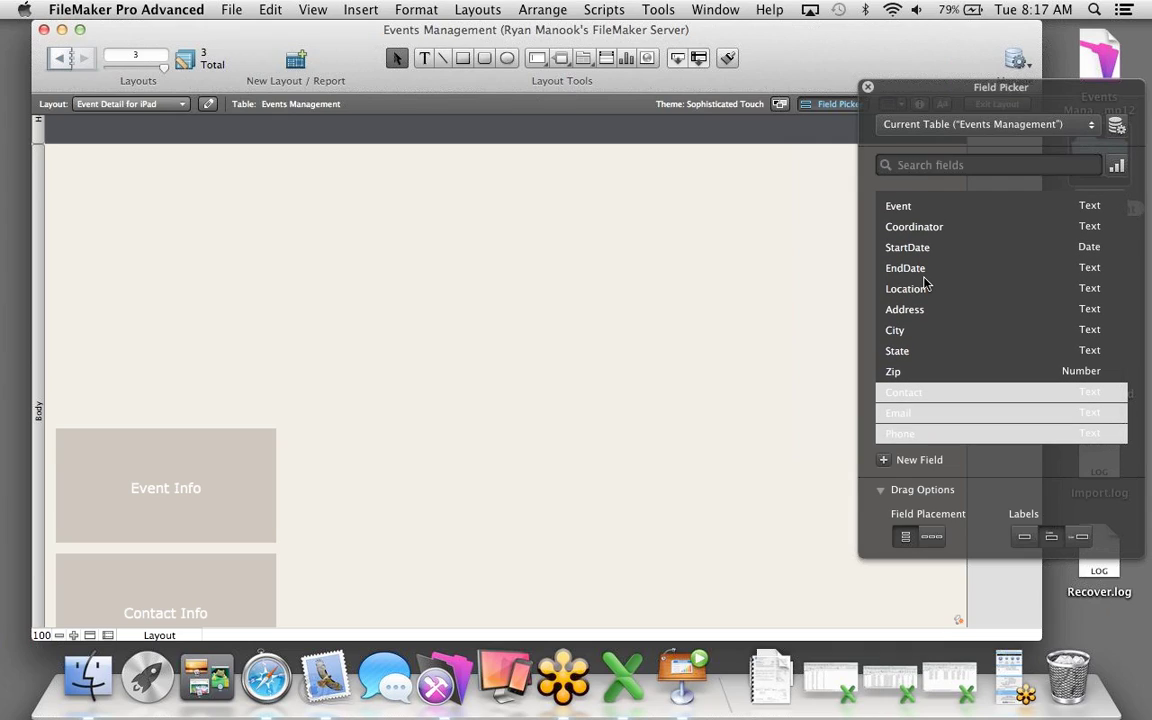
left_click(889, 461)
type("Photo")
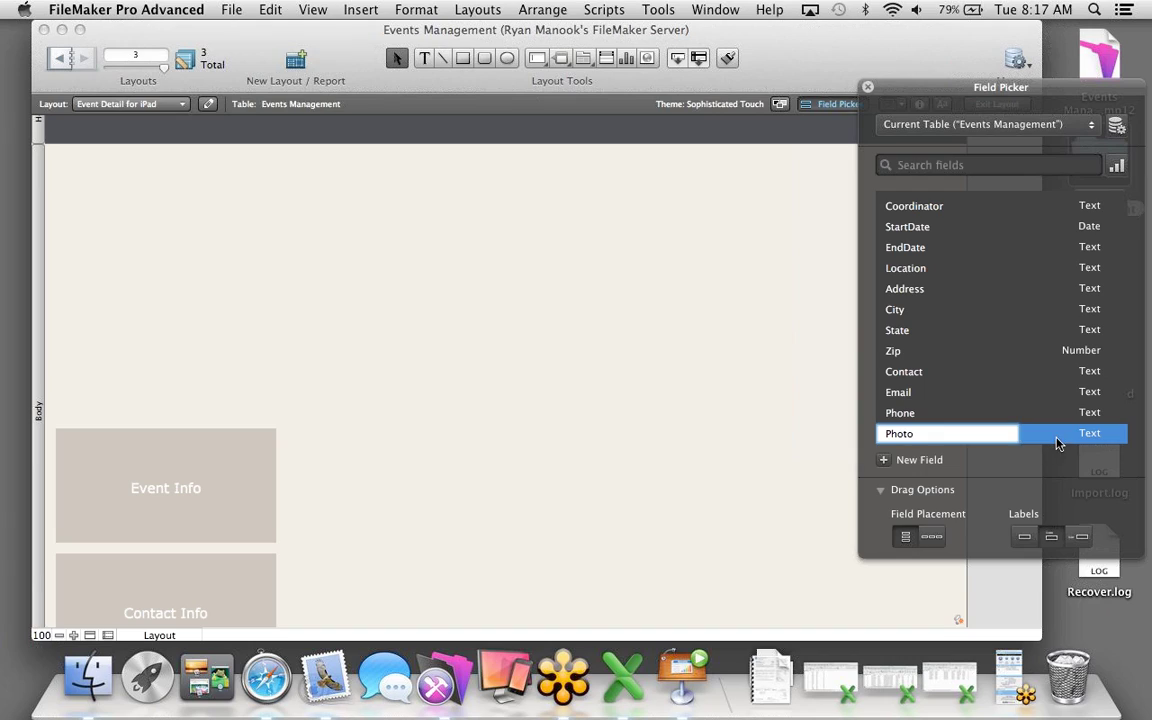
left_click(1075, 438)
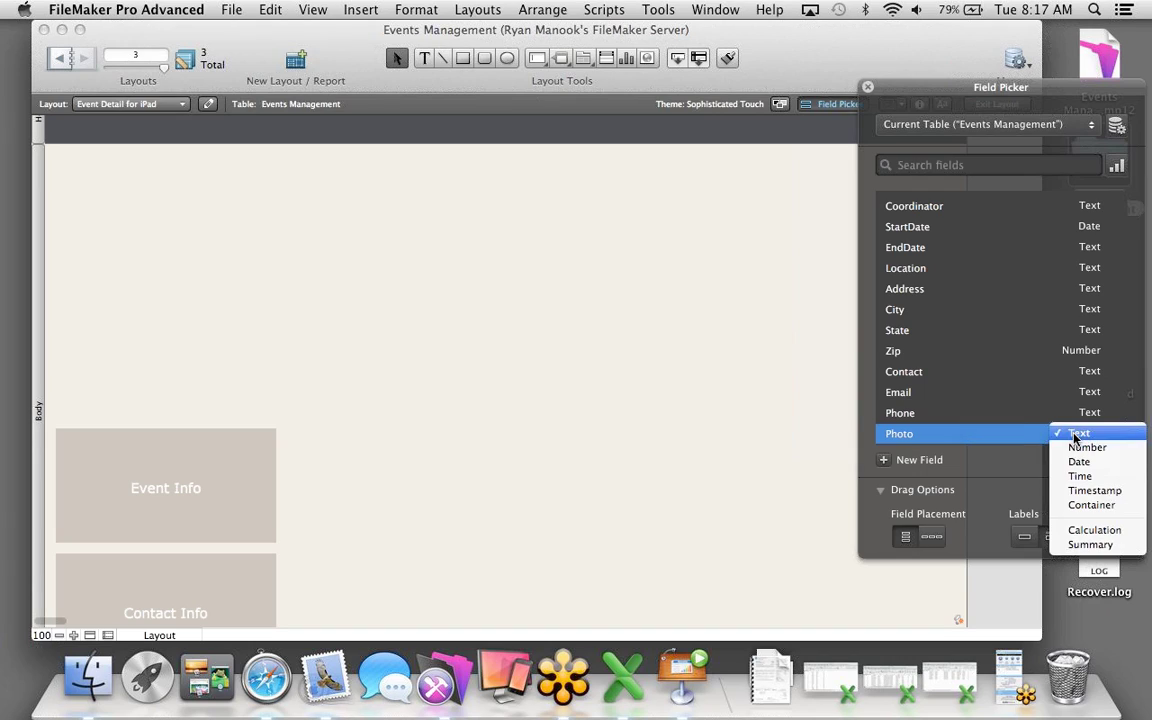
left_click(1089, 509)
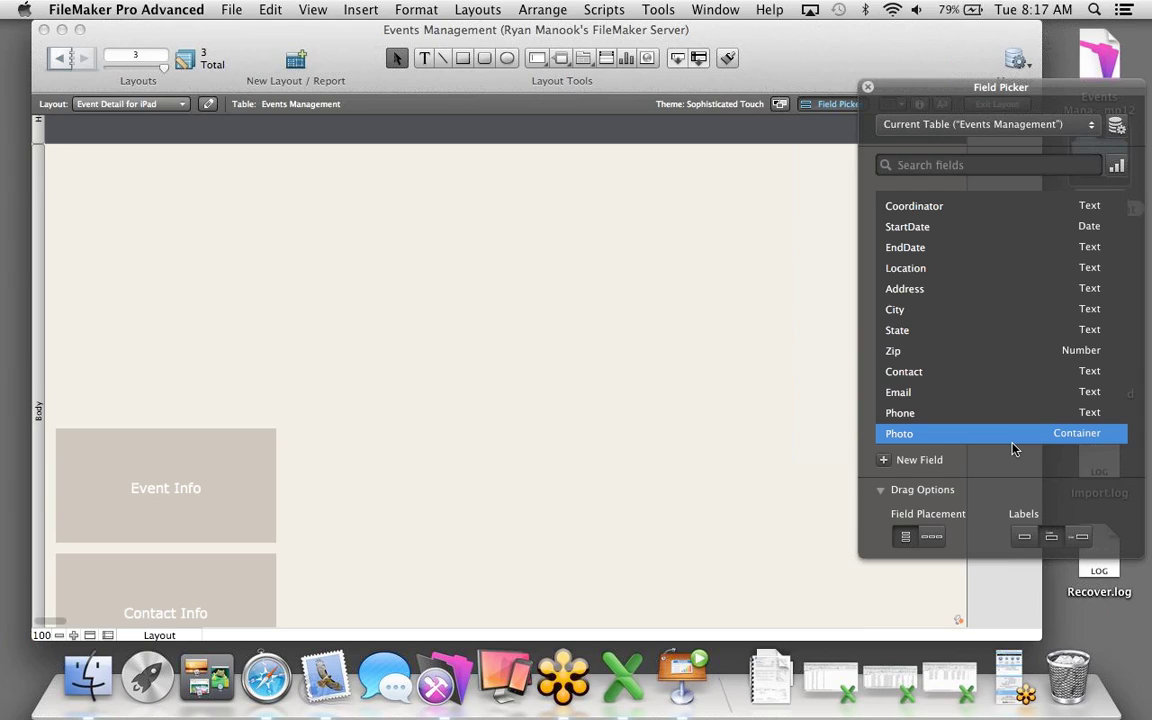
Place the Photo field without a label above the Event Info button and make it taller.
left_click(1024, 536)
left_click_drag(923, 440, 86, 259)
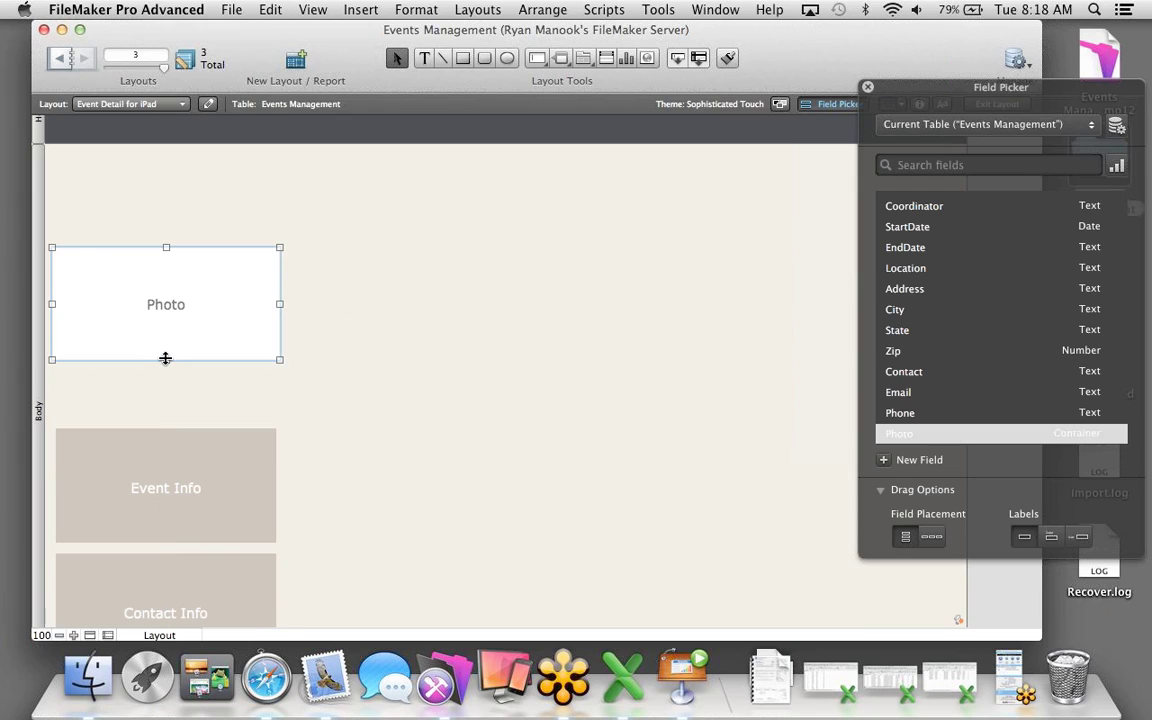
left_click_drag(165, 359, 165, 422)
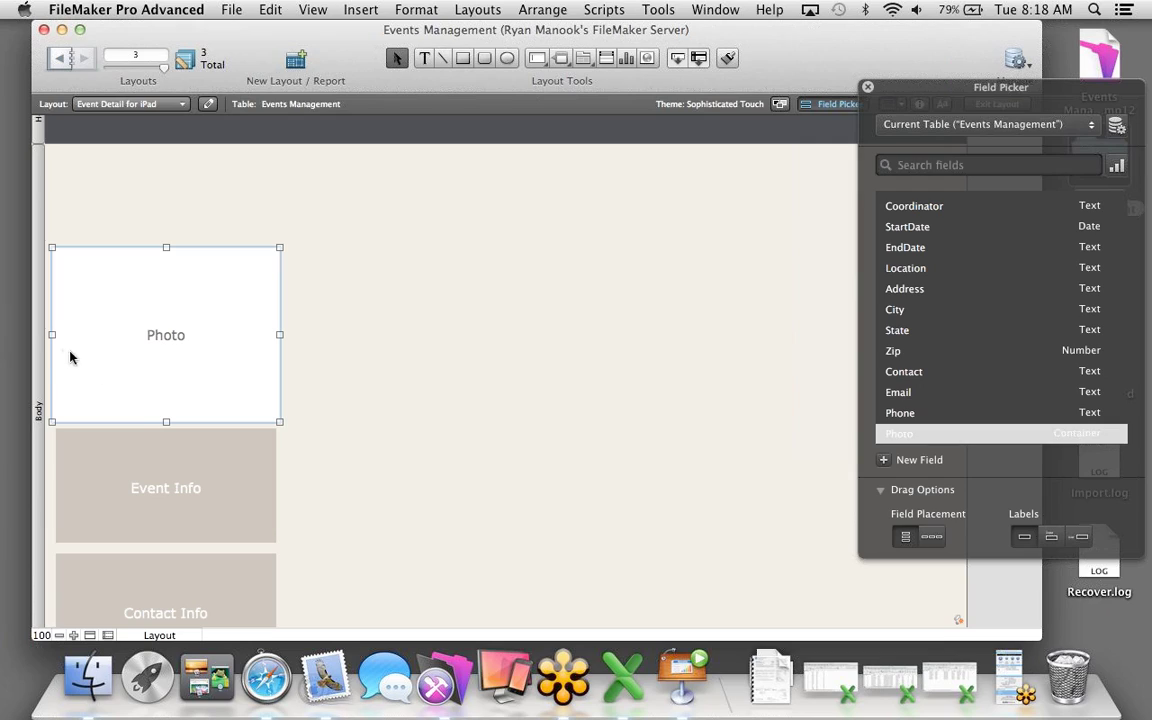
left_click_drag(52, 333, 56, 333)
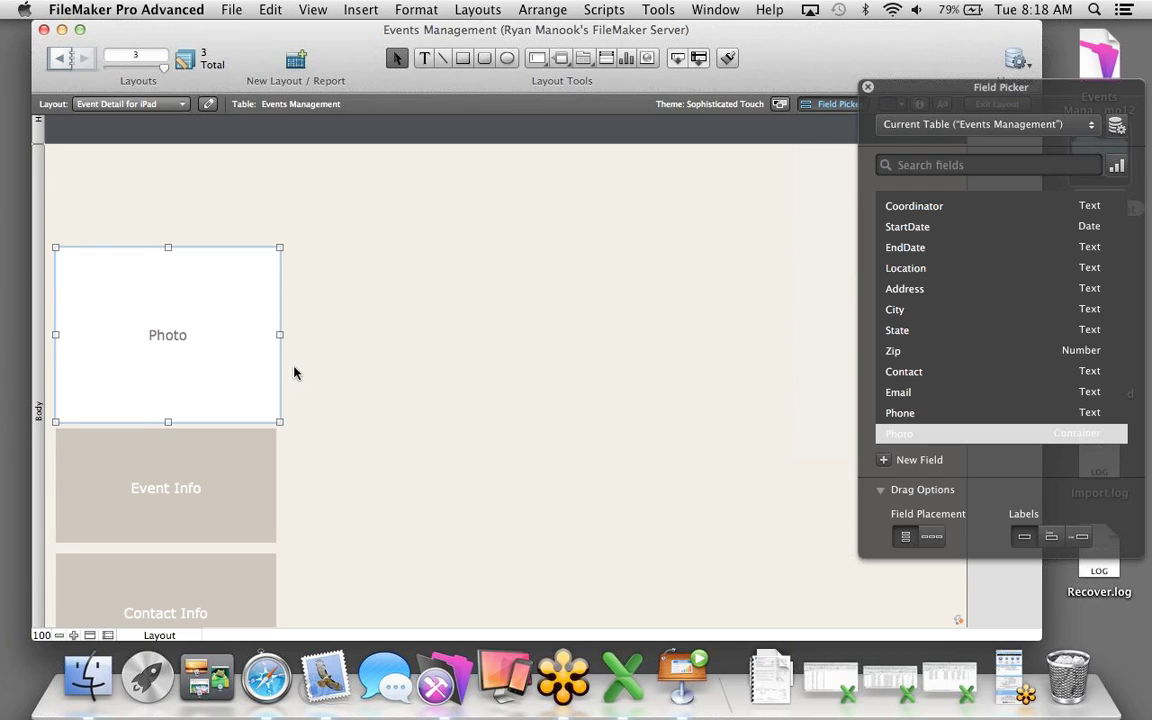
scroll(324, 383, "down", 1)
scroll(324, 383, "down", 2)
scroll(324, 383, "up", 4)
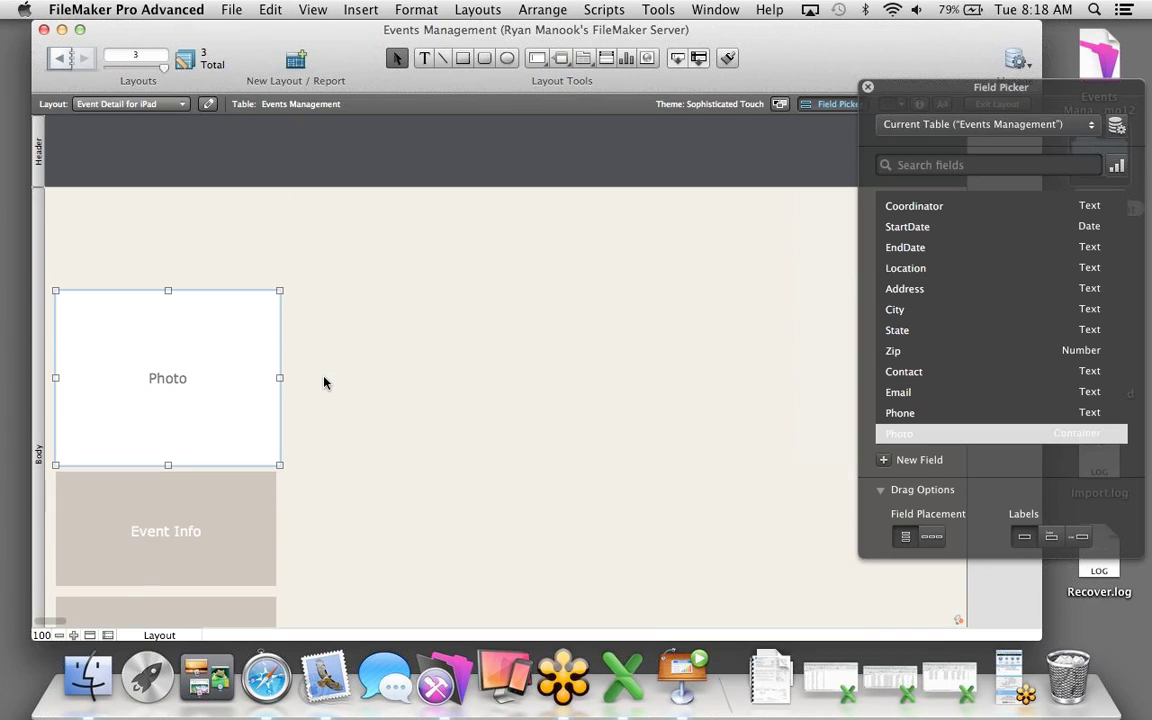
Add an 'EVENT DETAILS' header title at 36 pt, moved to the header's left edge.
left_click(324, 383)
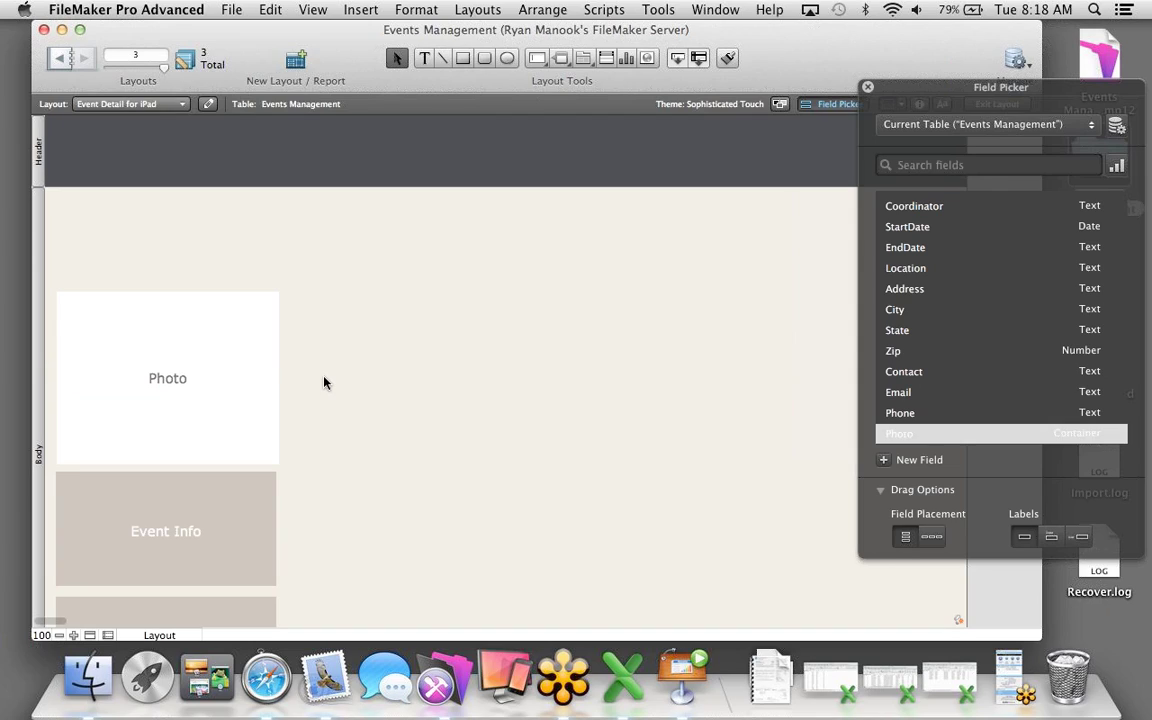
key("t")
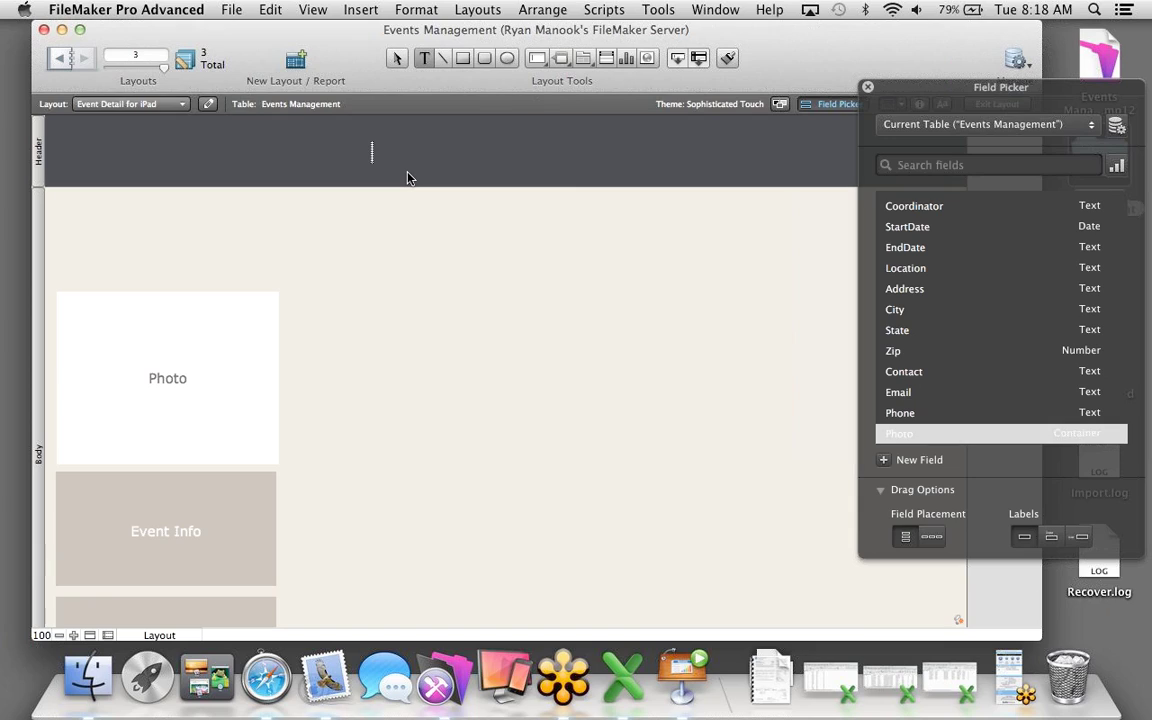
type("EVENT DETAILS")
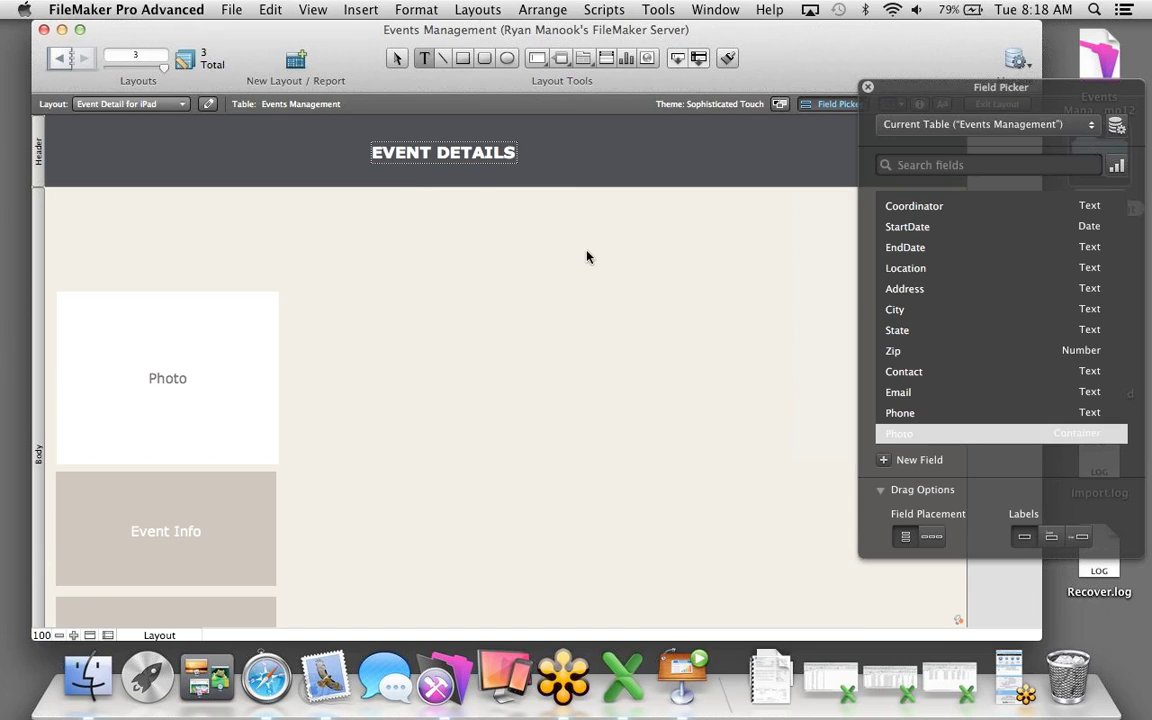
key("Escape")
left_click_drag(922, 87, 974, 191)
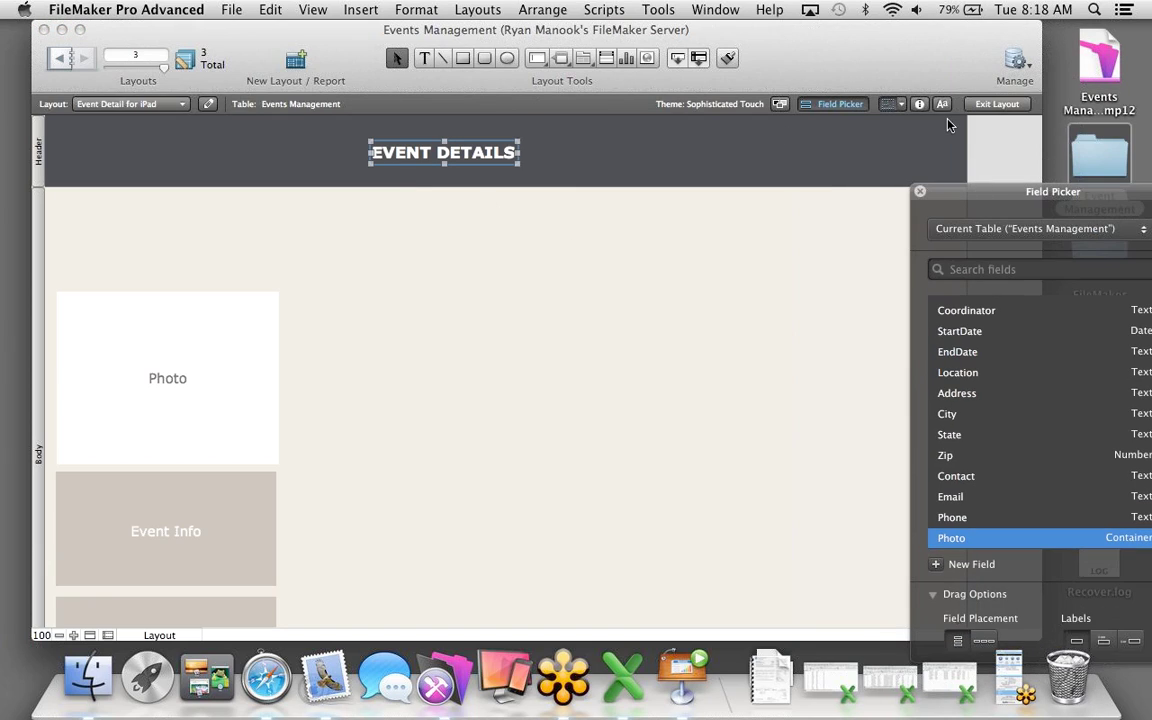
left_click(943, 104)
left_click(209, 126)
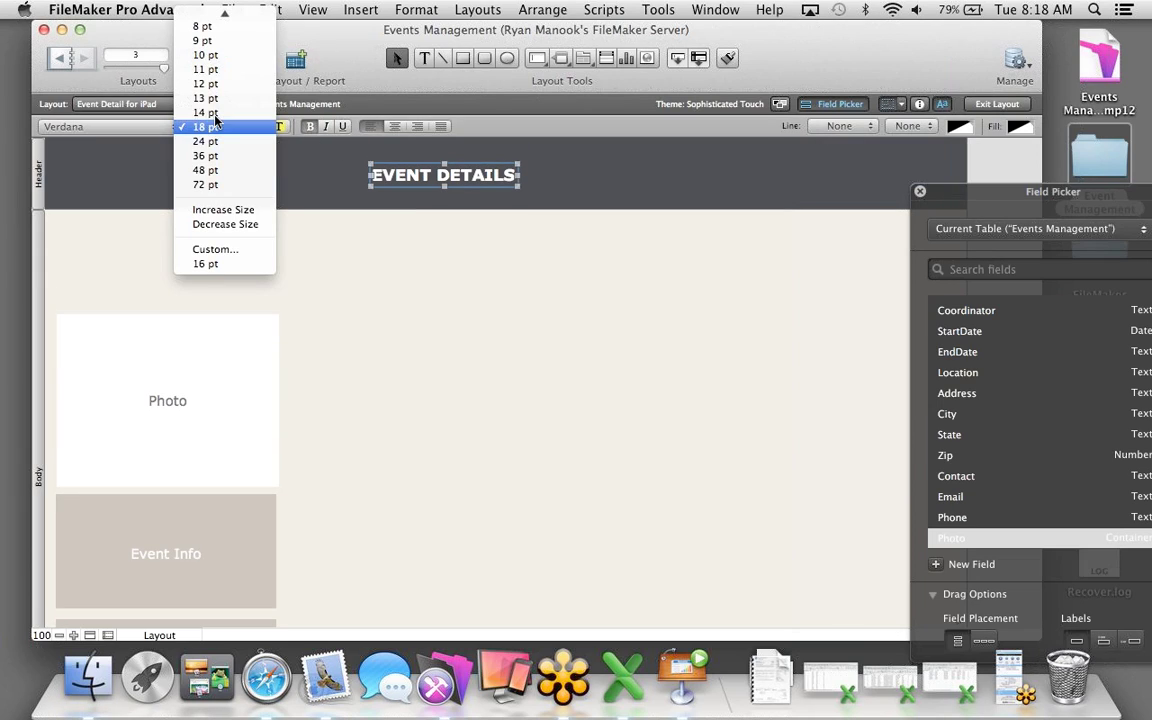
left_click(207, 156)
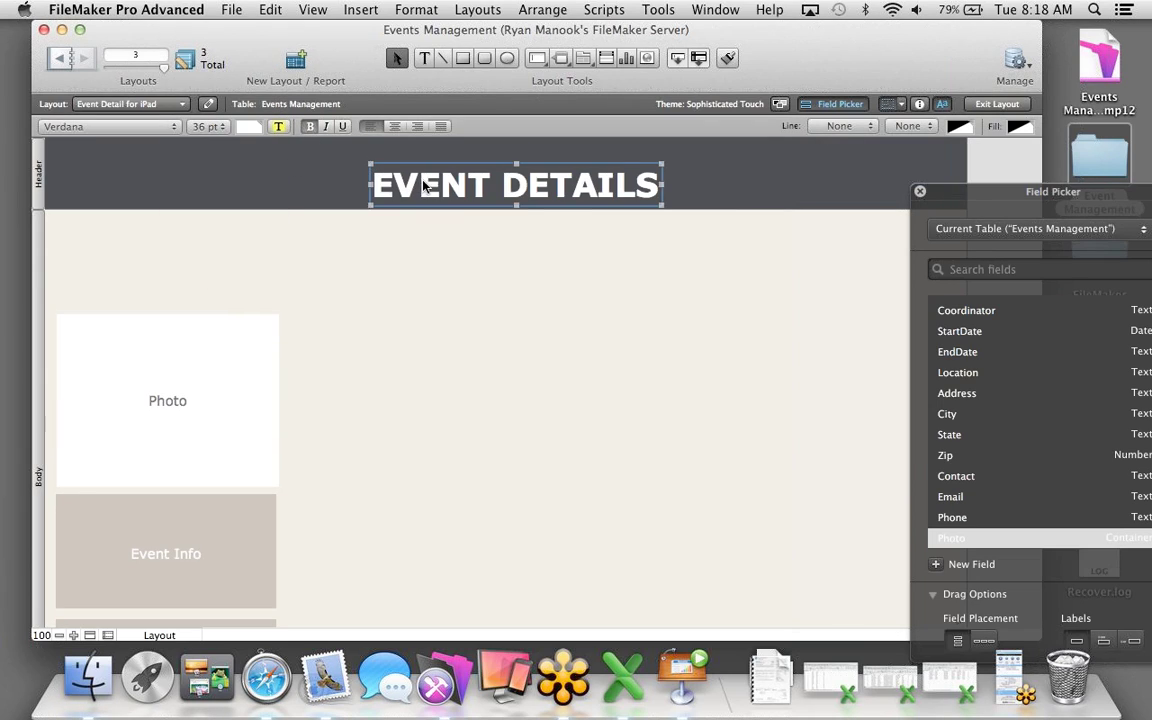
left_click_drag(410, 185, 107, 183)
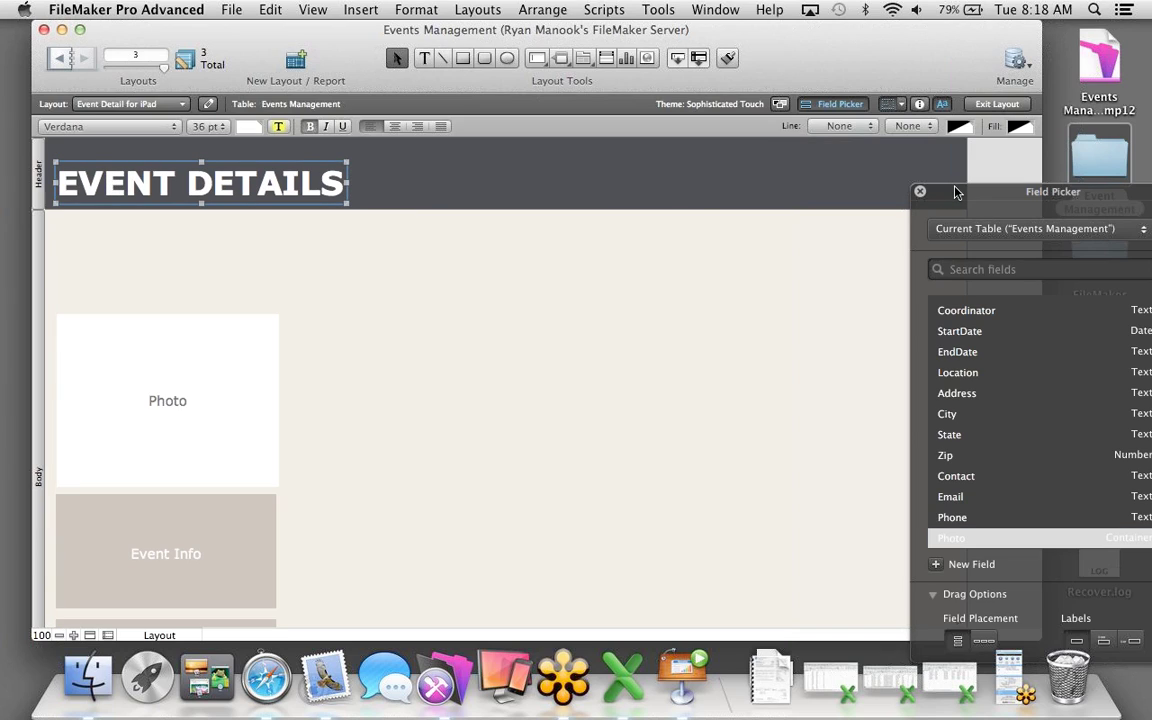
Move the field panel and layout window aside and open the Event Management folder.
left_click_drag(955, 192, 615, 240)
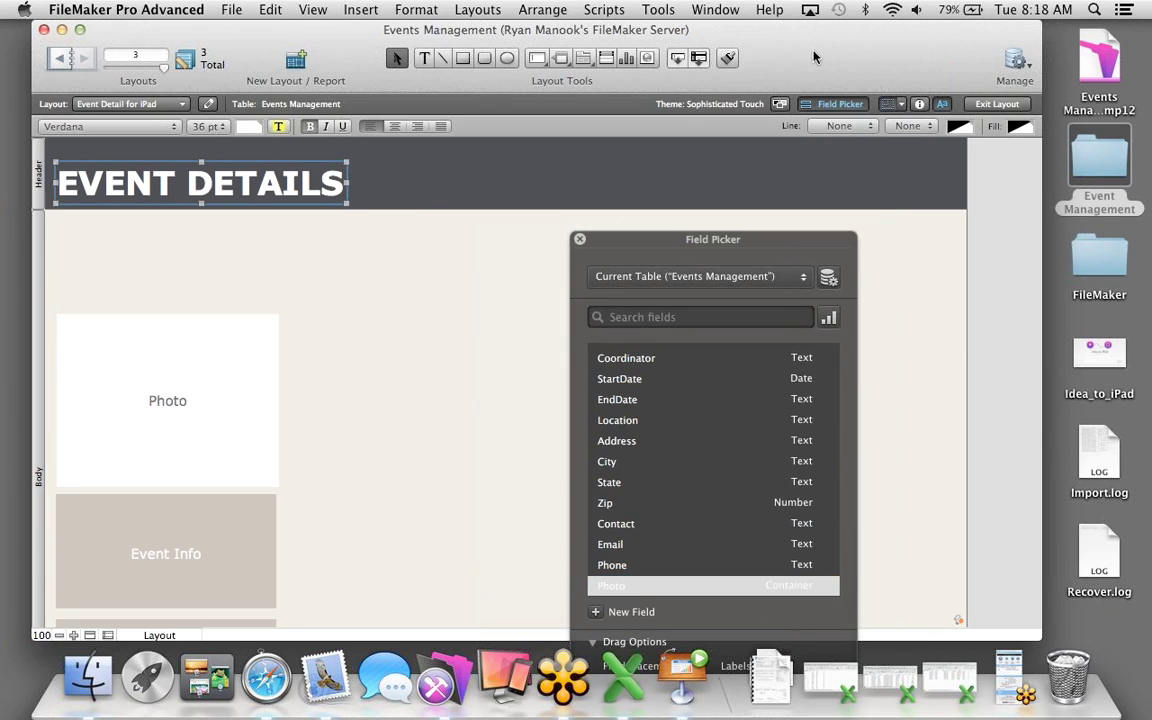
left_click_drag(815, 57, 715, 57)
double_click(1096, 160)
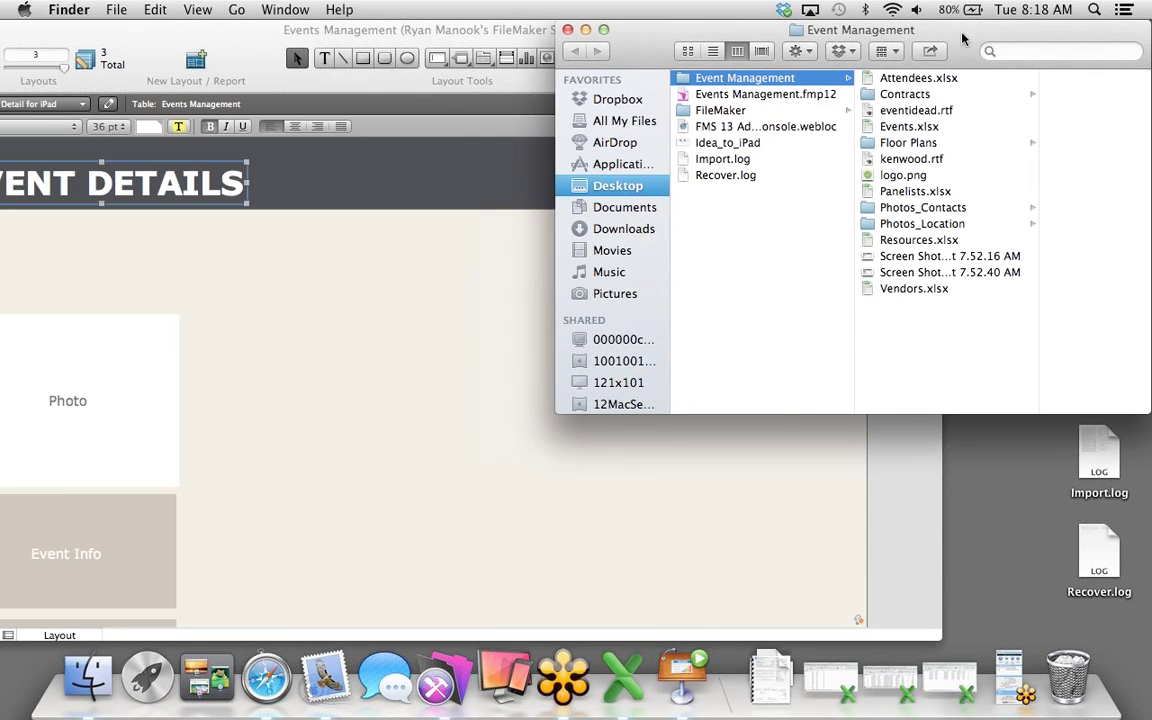
Drag logo.png onto the layout and position the tree logo at the header's top-right.
left_click_drag(966, 34, 784, 223)
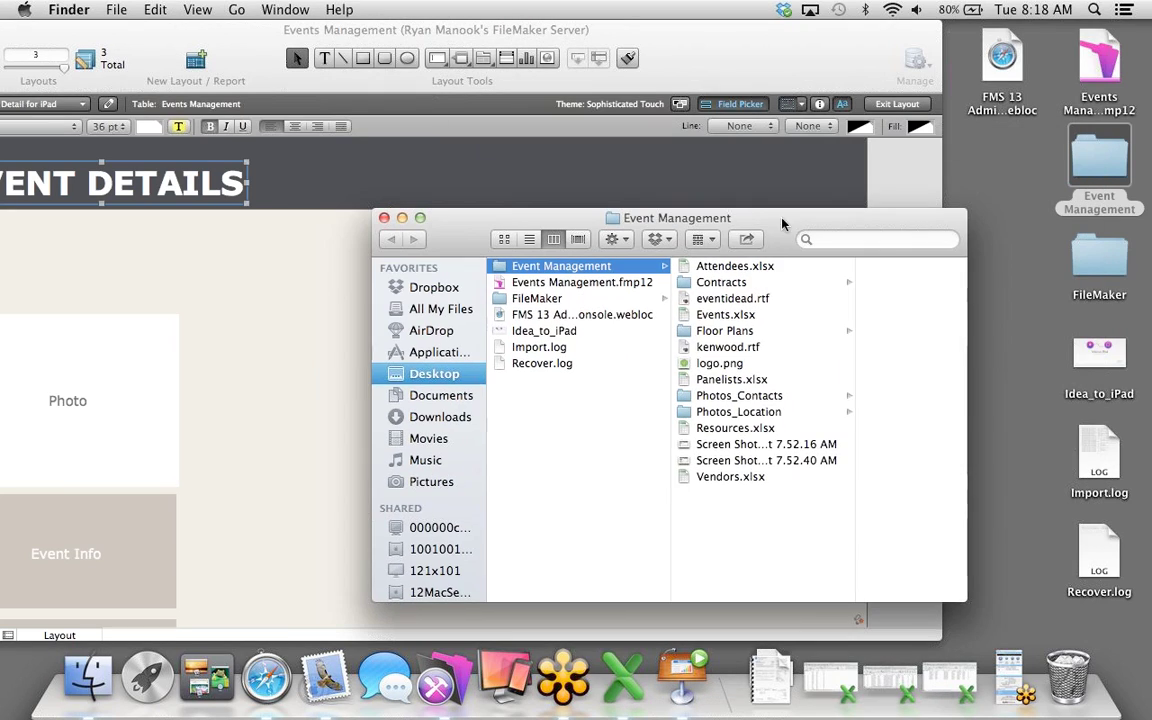
left_click(710, 364)
left_click_drag(642, 369, 367, 213)
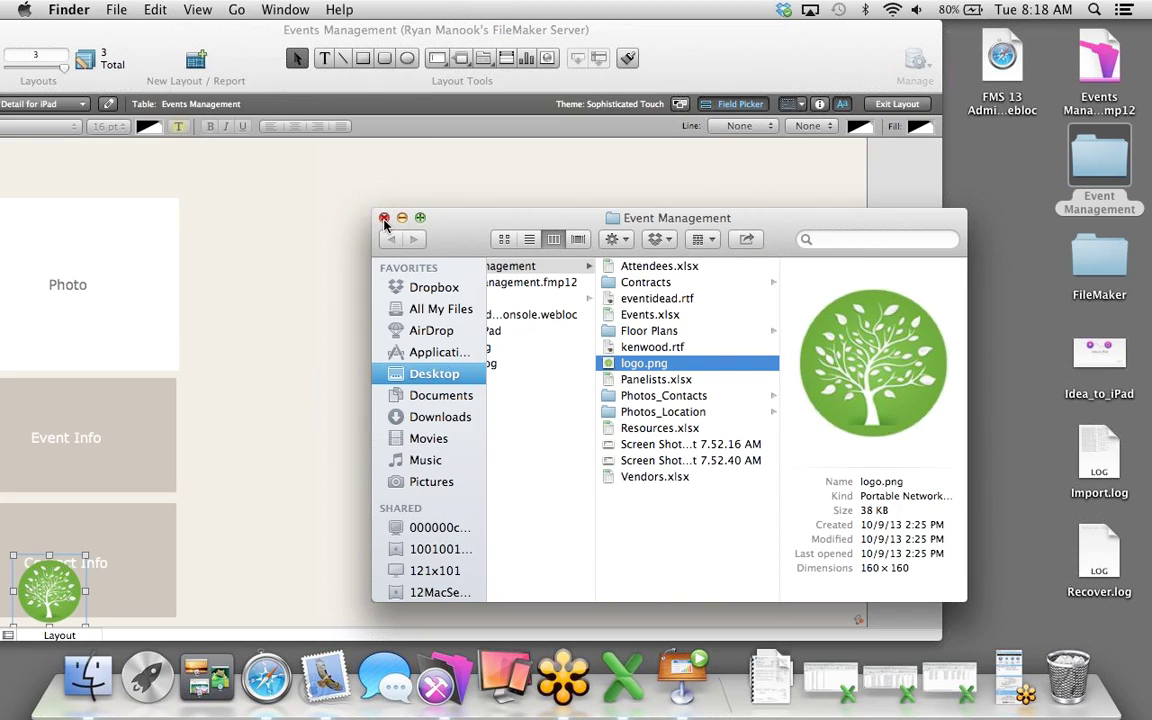
left_click(384, 217)
left_click(265, 516)
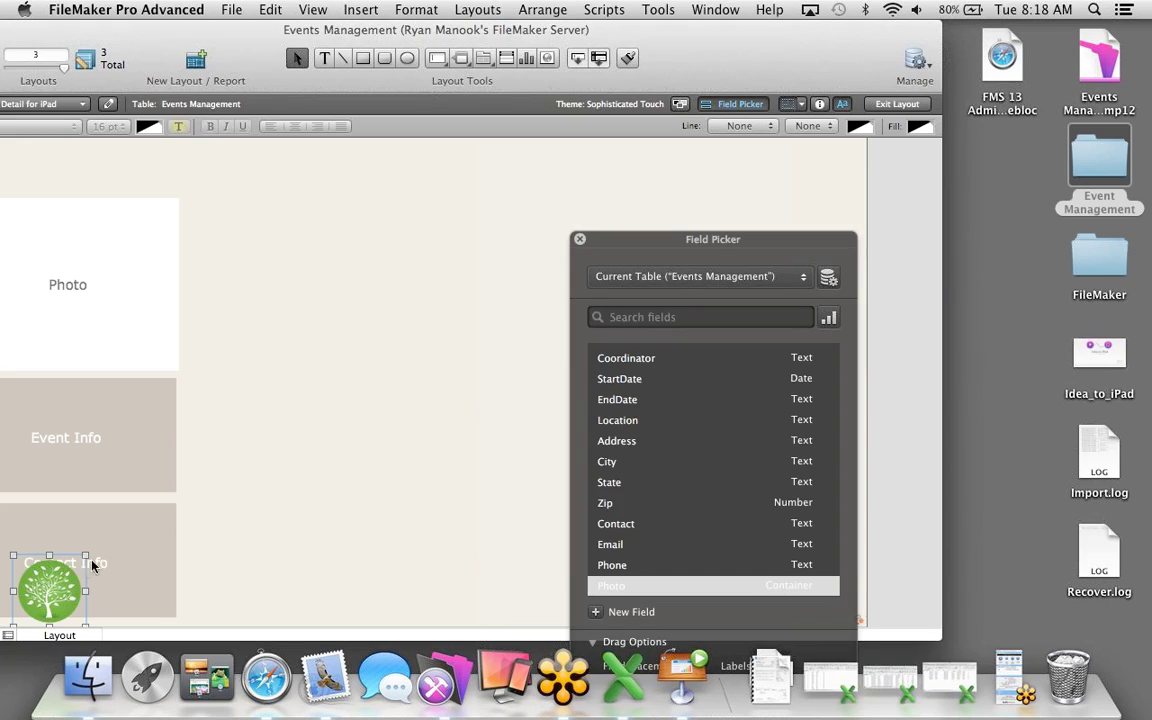
left_click_drag(60, 577, 841, 128)
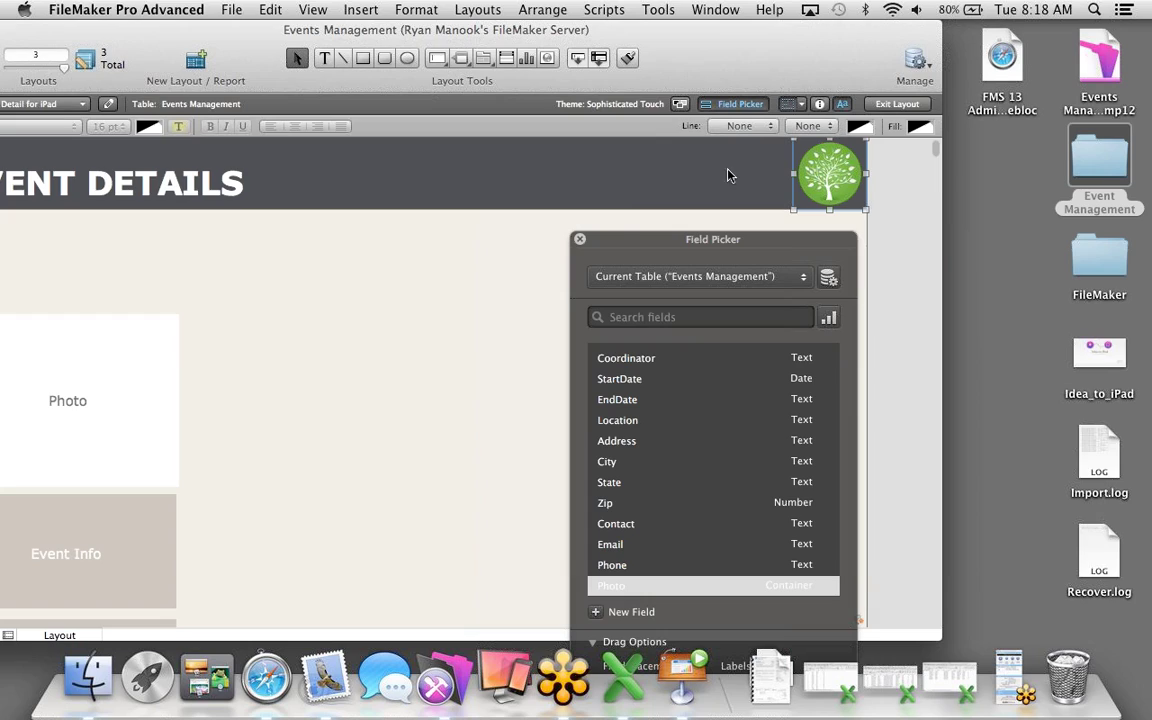
Close the field list, enlarge the layout window, and check the Event Info popover.
left_click(580, 239)
scroll(442, 274, "down", 1)
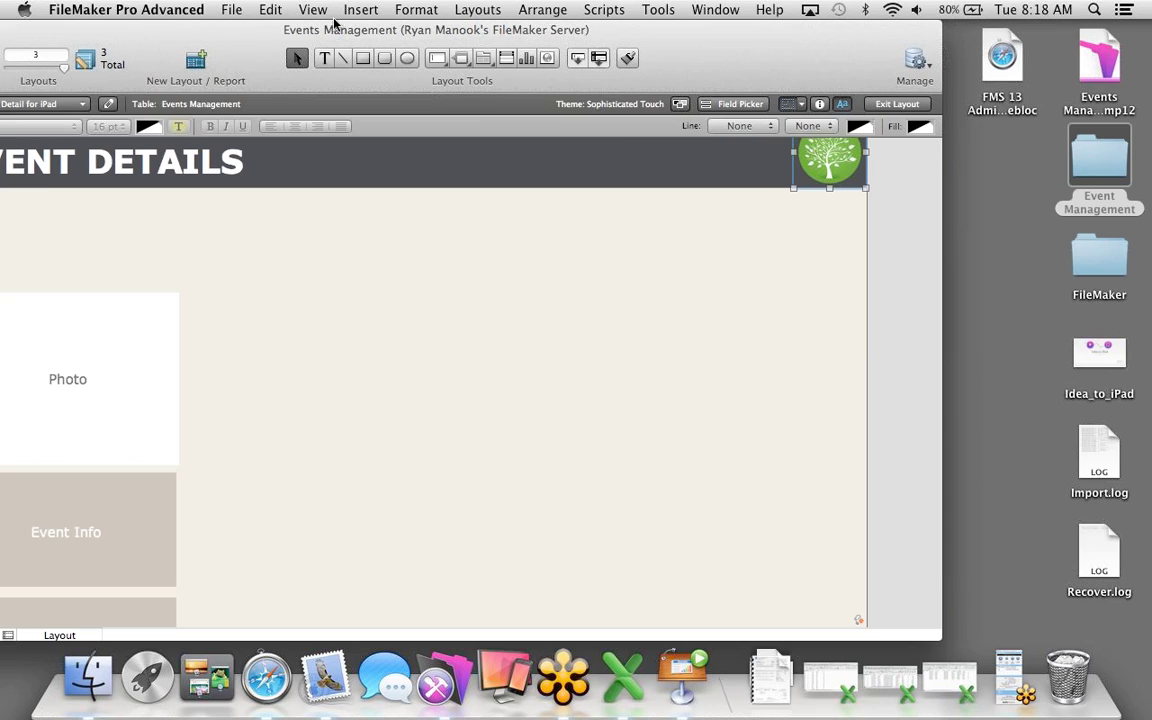
double_click(176, 30)
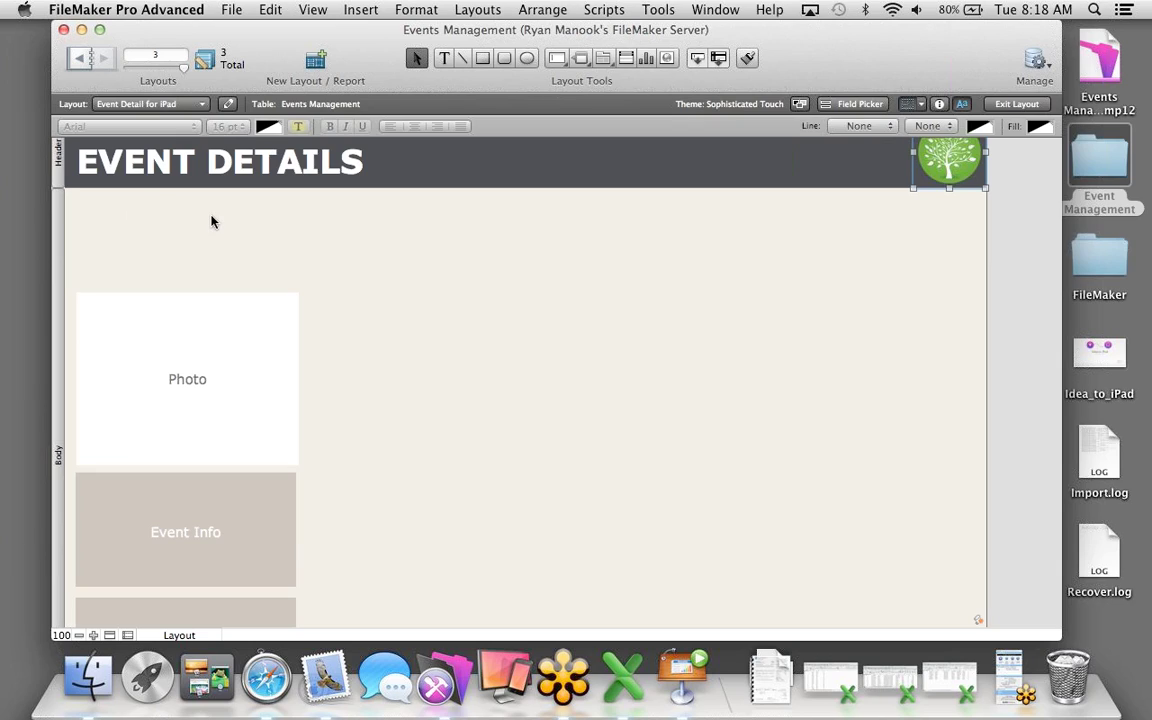
left_click(210, 509)
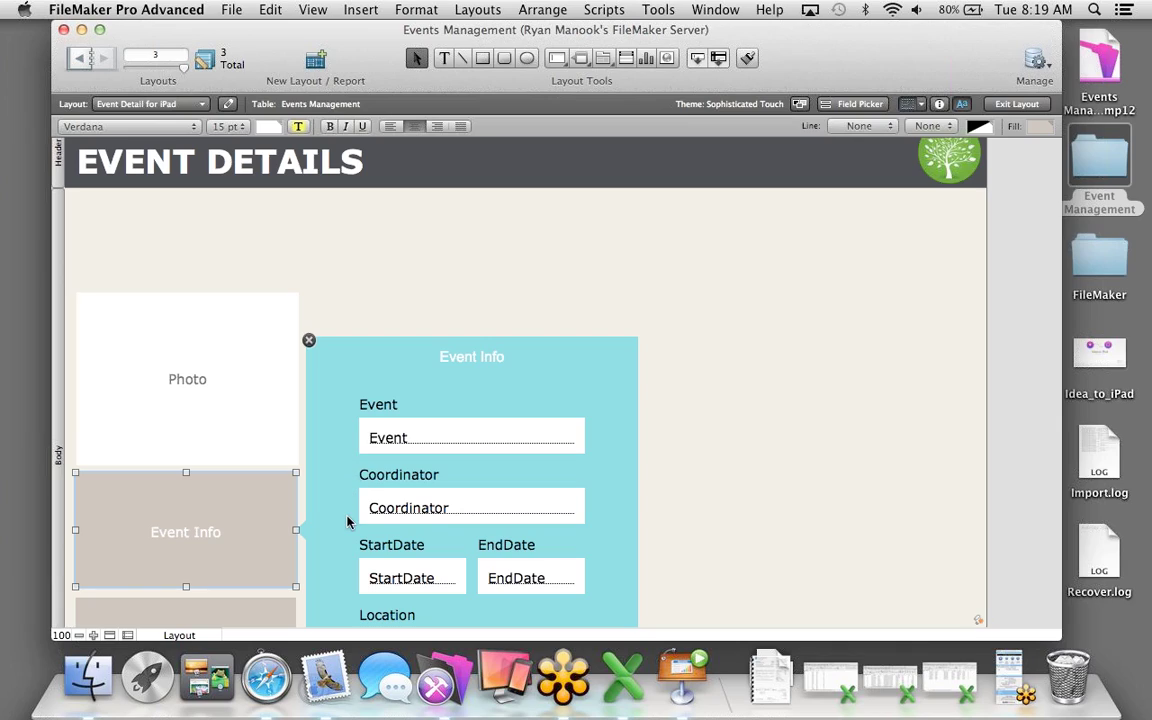
left_click(309, 342)
left_click(259, 503)
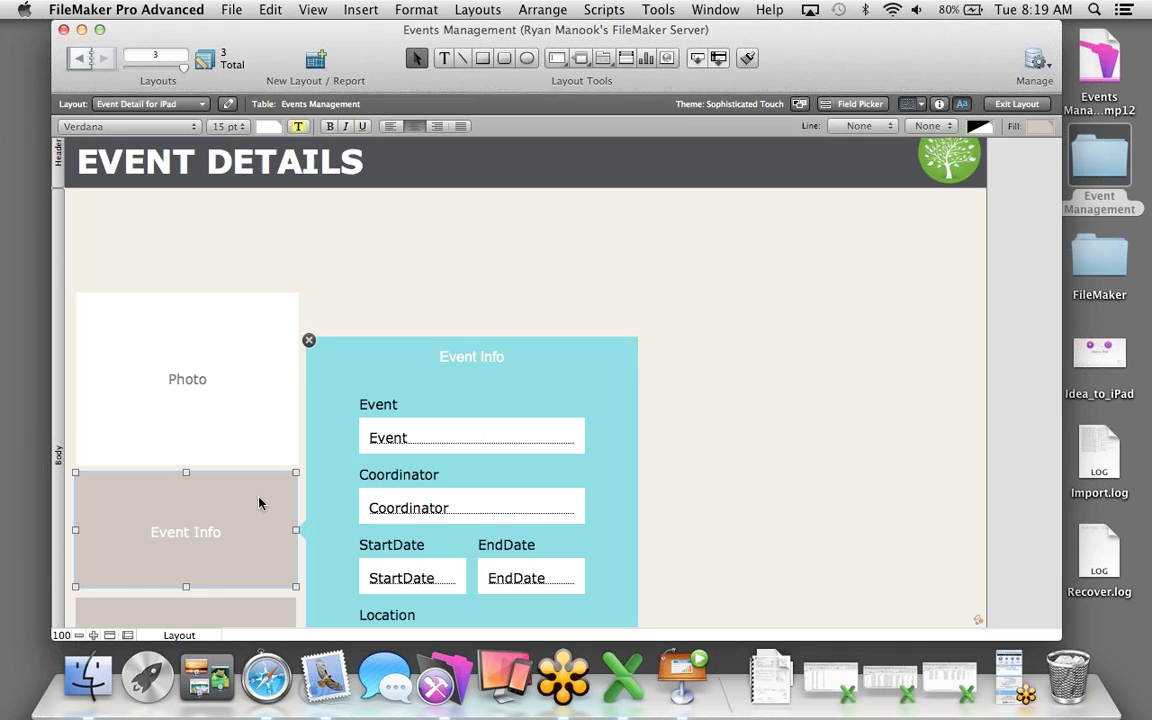
left_click(309, 342)
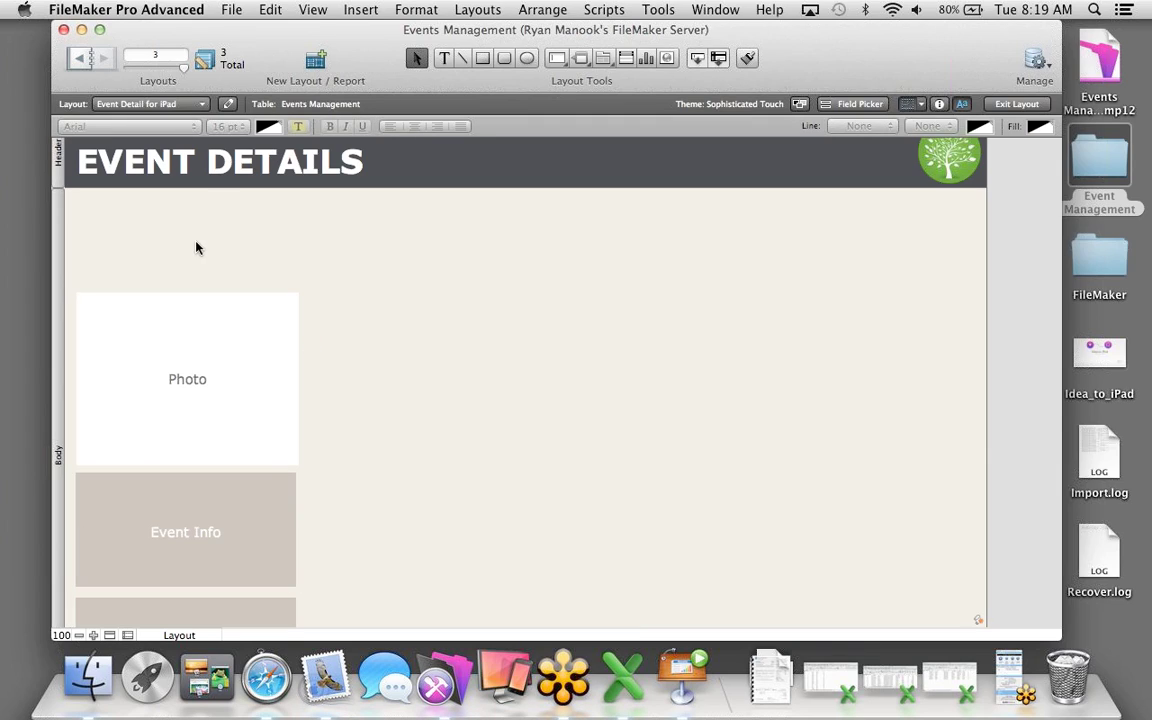
Insert an Event merge field and place it below the header on the left.
left_click(345, 10)
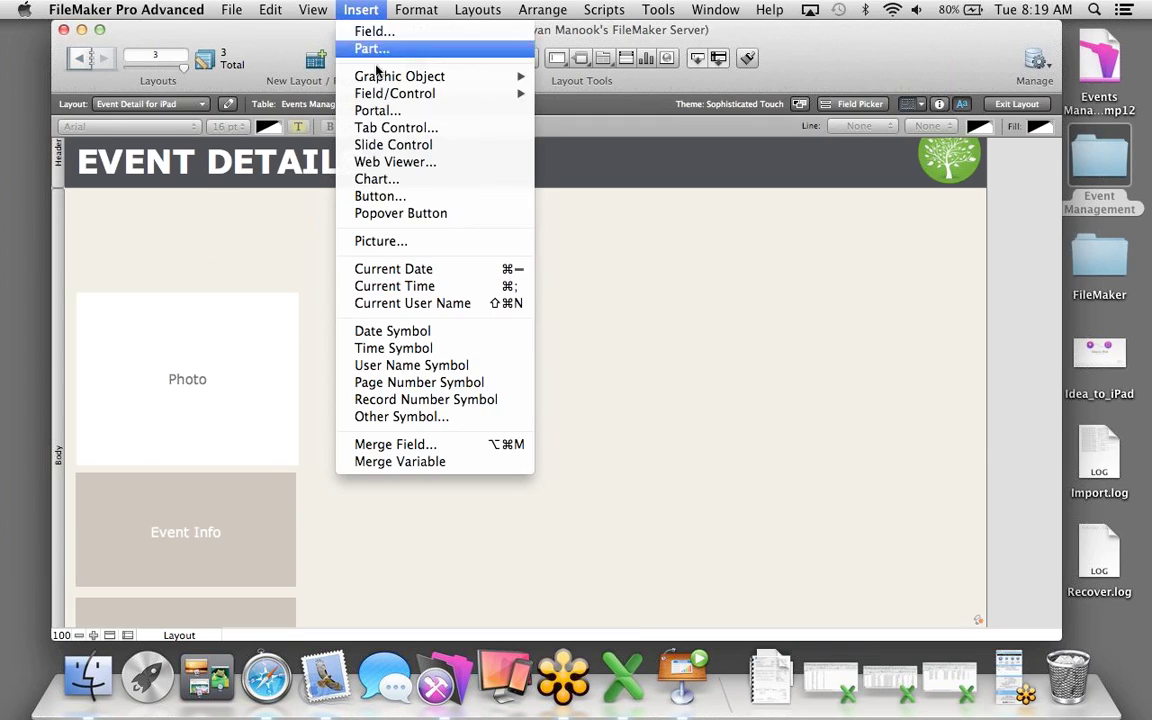
left_click(398, 444)
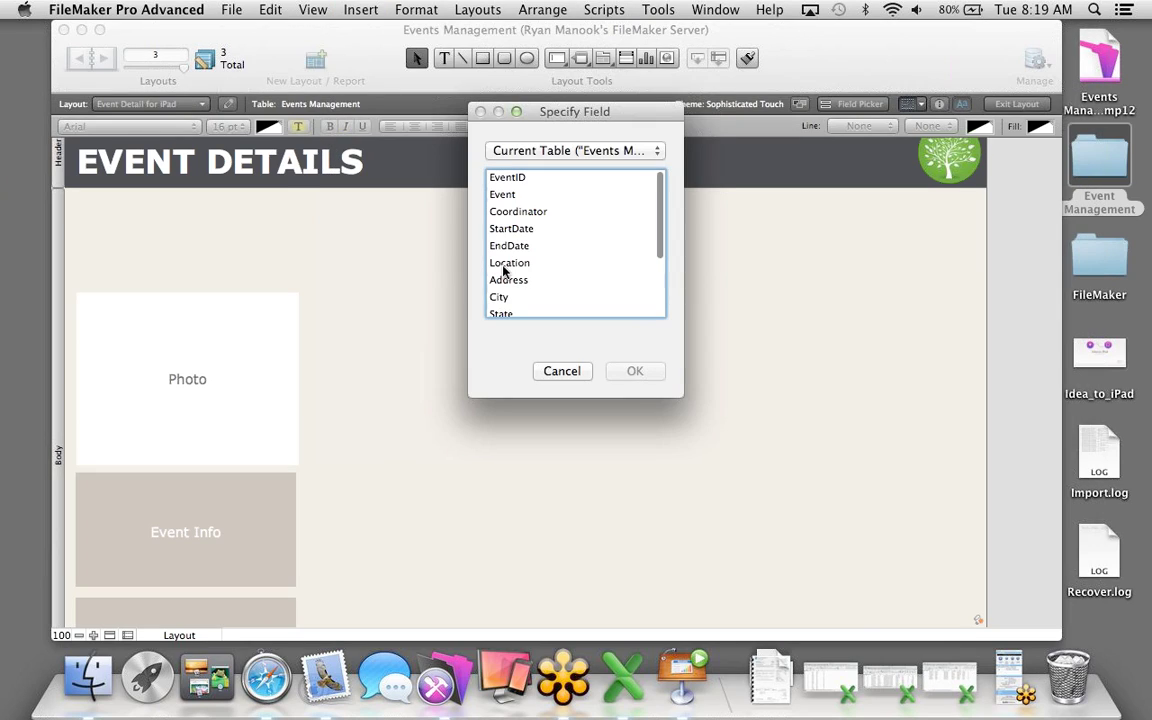
scroll(515, 258, "down", 5)
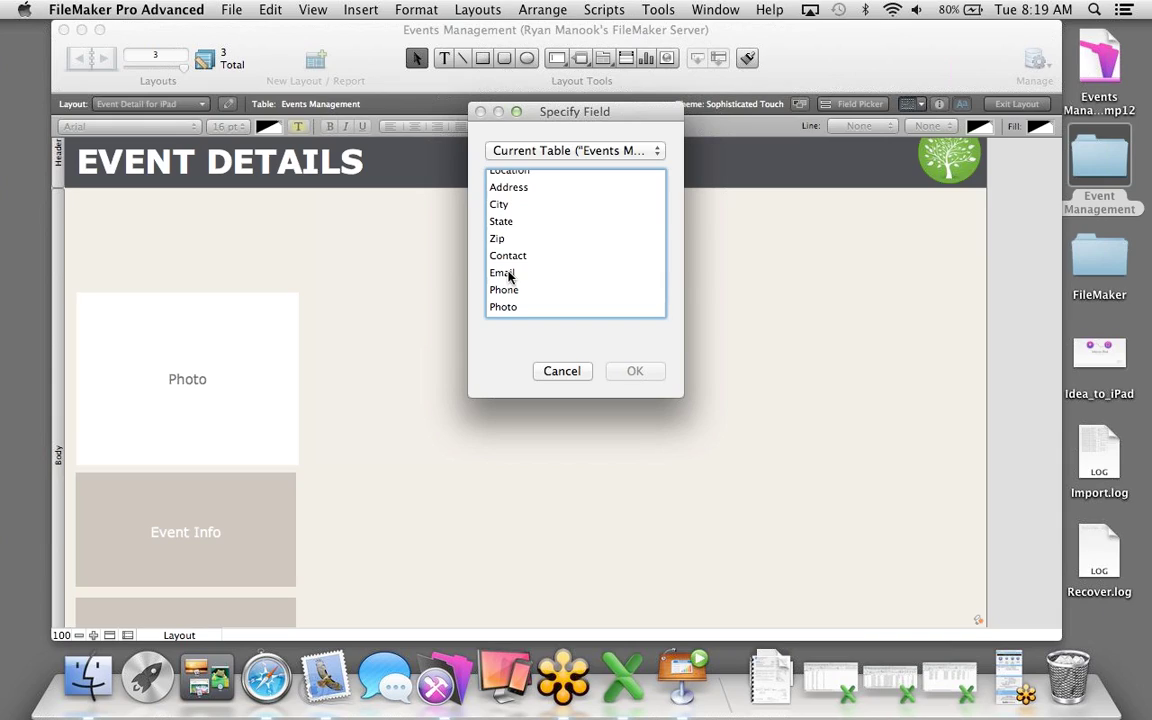
scroll(505, 230, "up", 5)
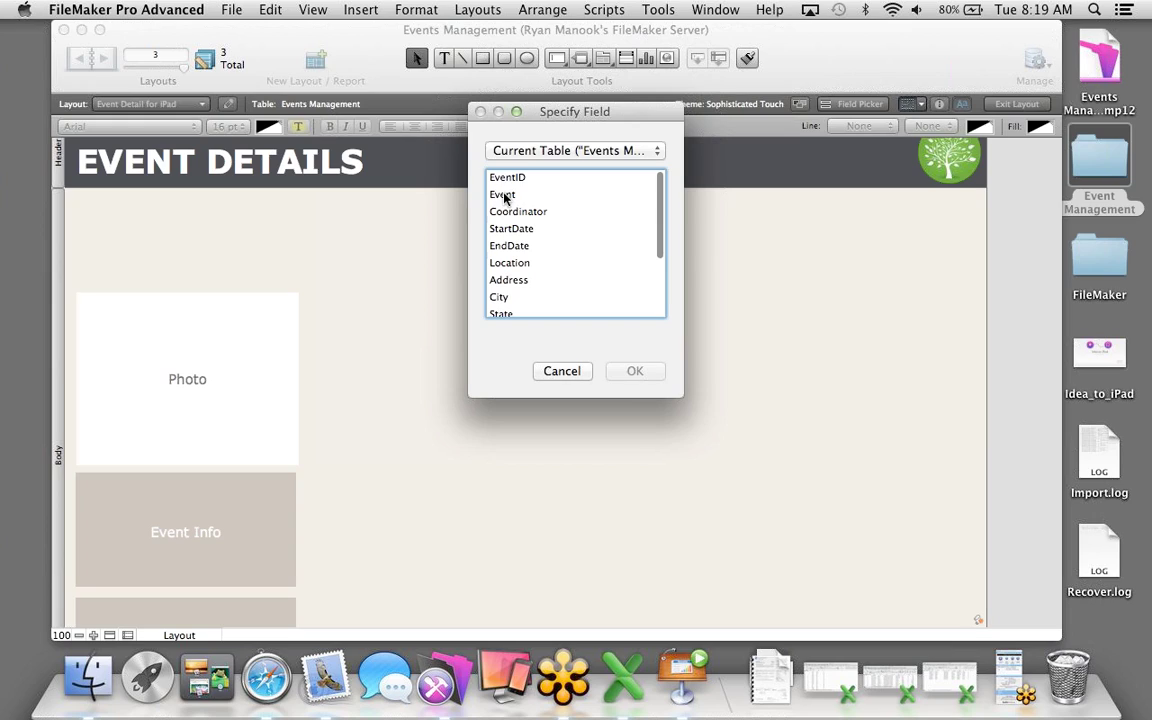
left_click(505, 195)
left_click(633, 370)
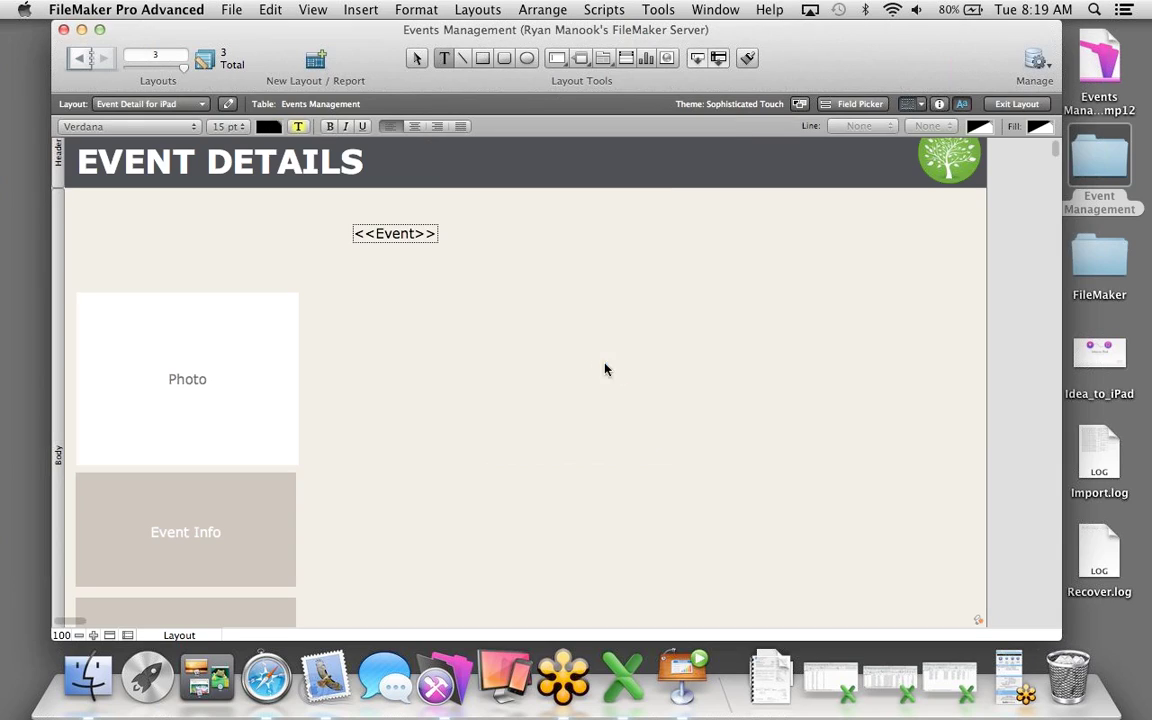
left_click_drag(388, 241, 301, 213)
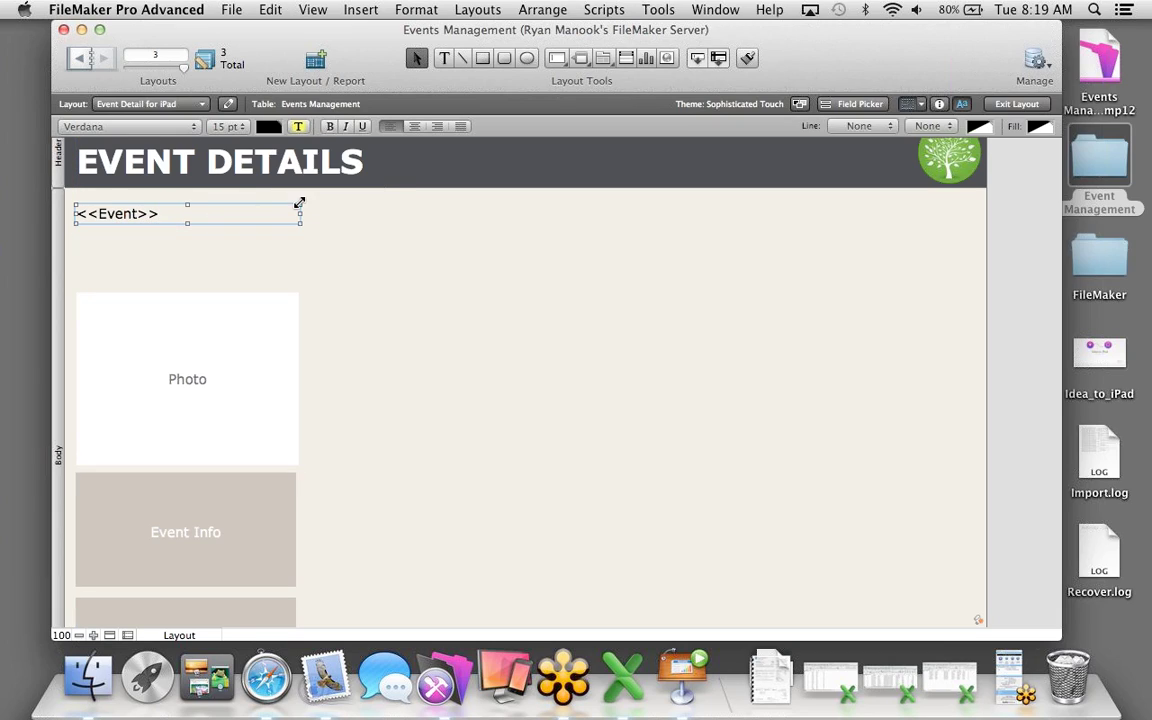
Set the Event merge field to 24 pt with centre-aligned text.
left_click(228, 126)
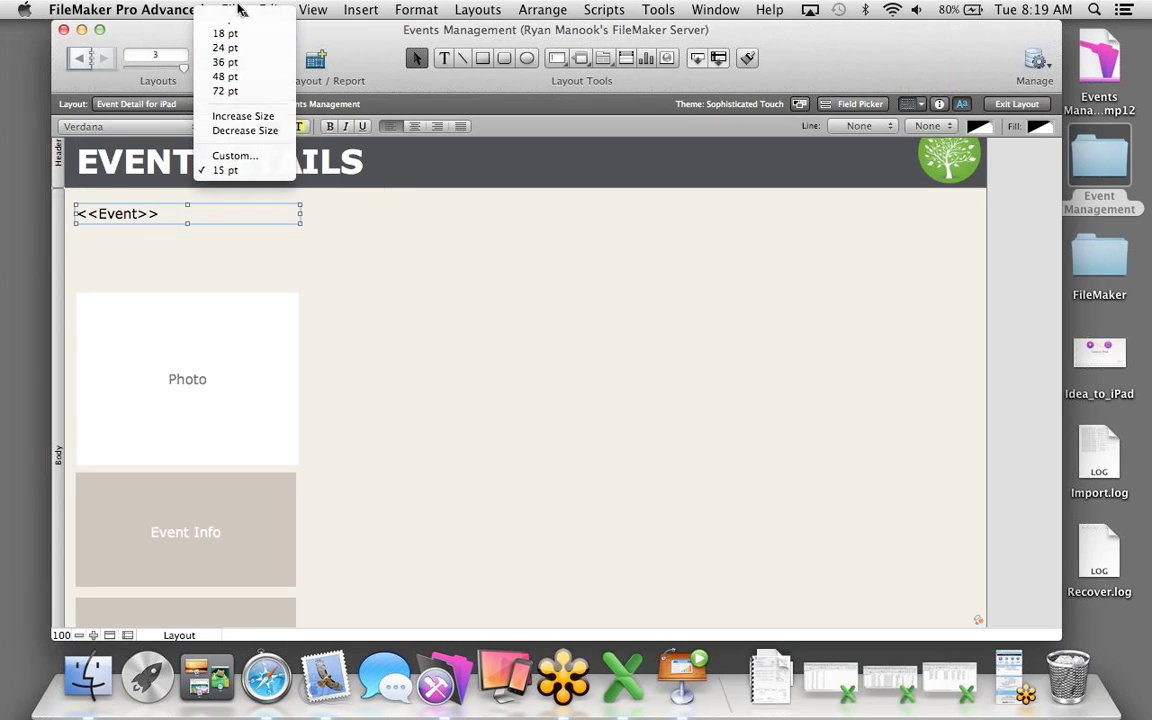
left_click(225, 105)
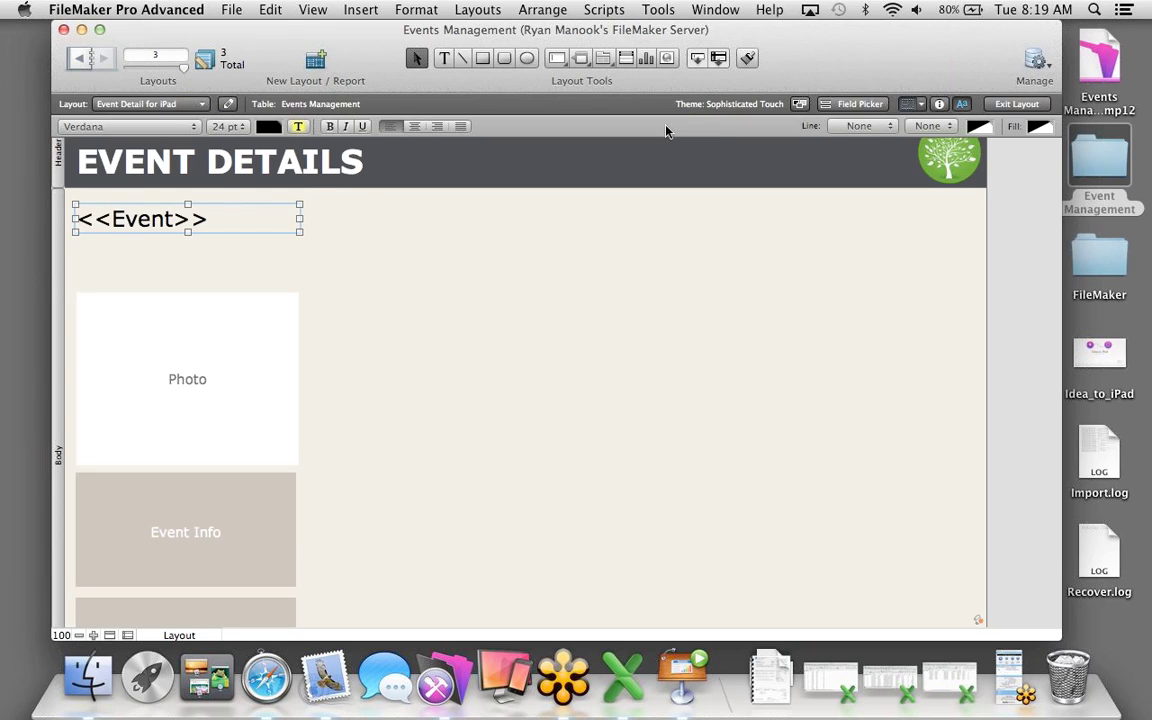
left_click(942, 104)
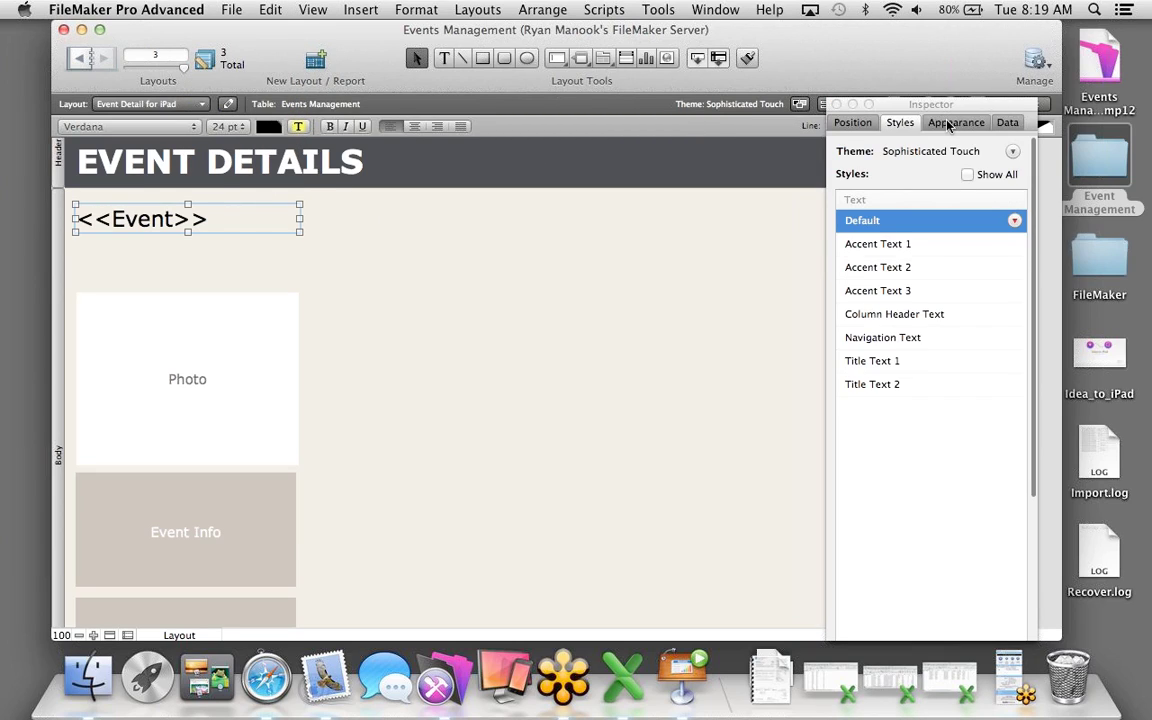
left_click(956, 122)
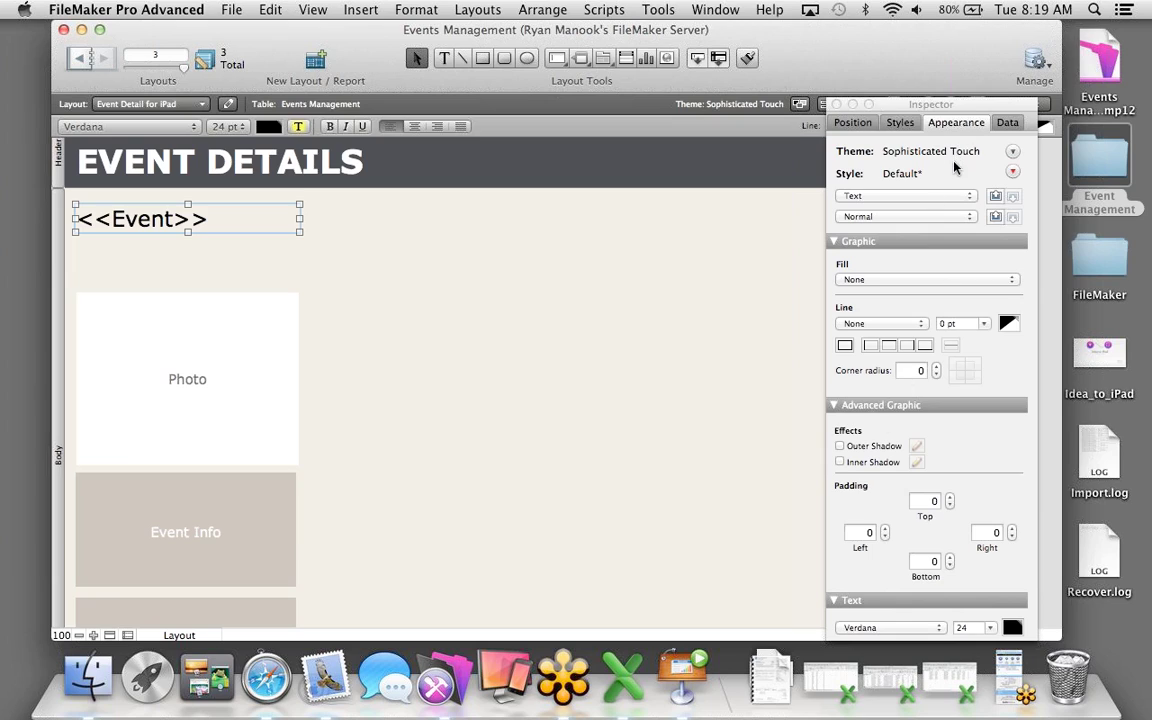
scroll(890, 362, "down", 3)
scroll(889, 361, "down", 3)
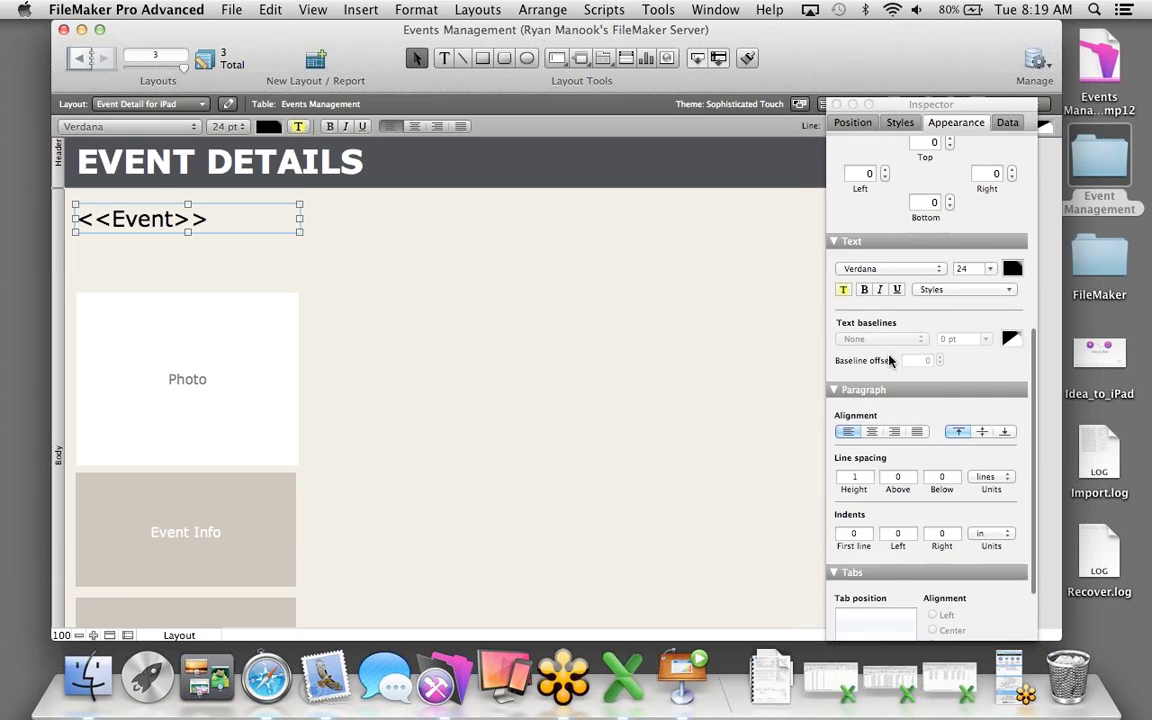
left_click(871, 431)
left_click(486, 284)
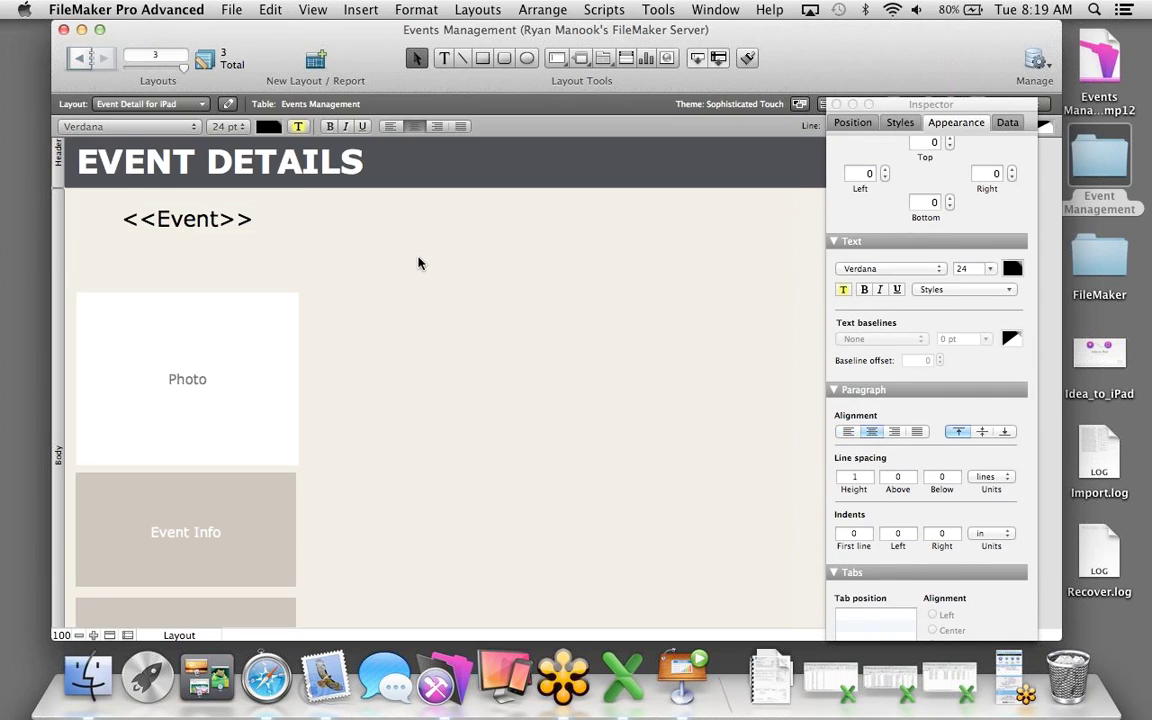
Insert a StartDate merge field under the Event title and widen it to the photo's width.
left_click(361, 10)
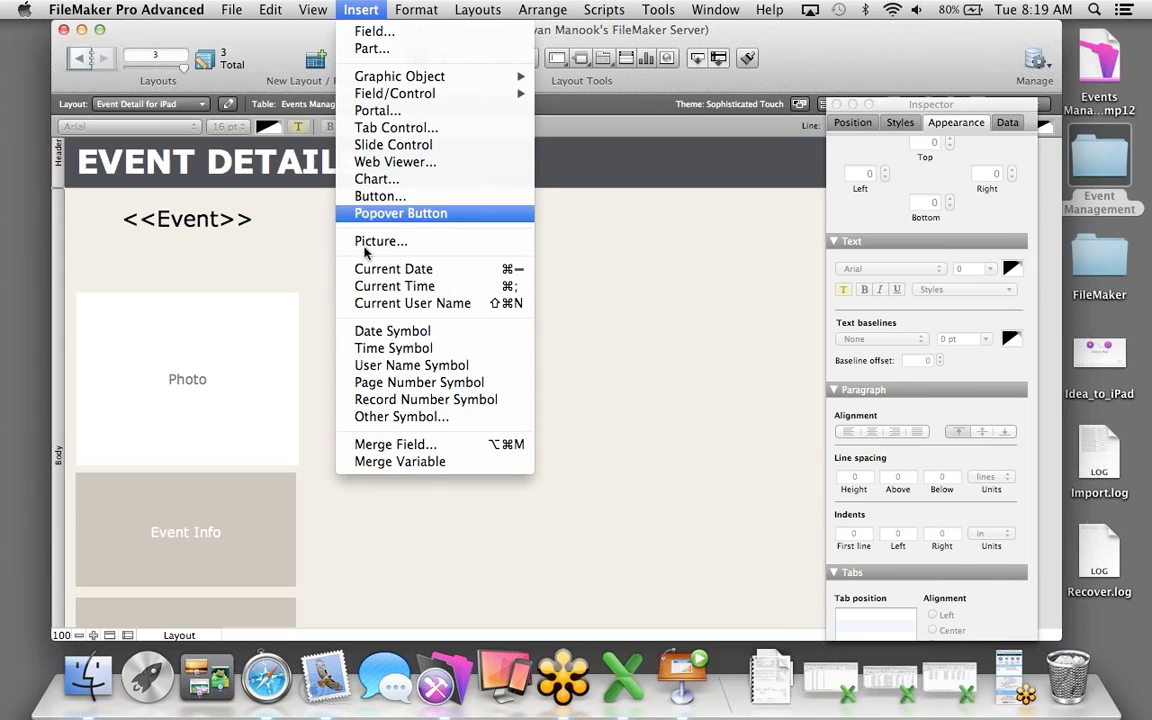
left_click(377, 447)
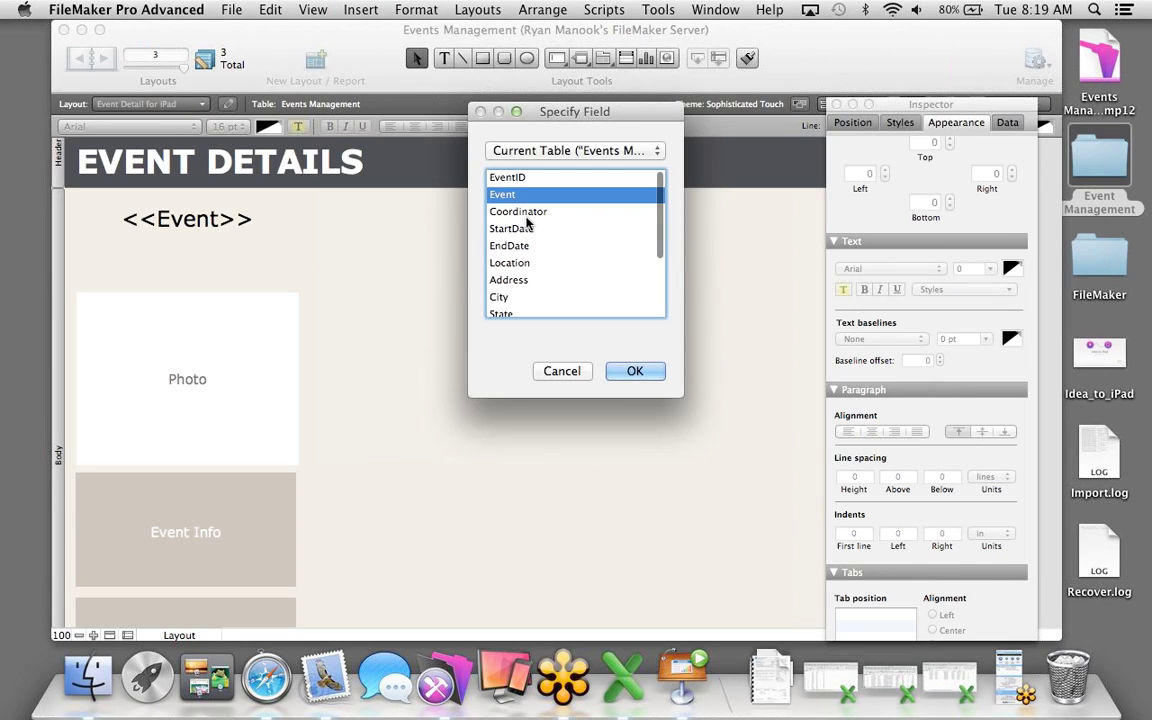
left_click(528, 229)
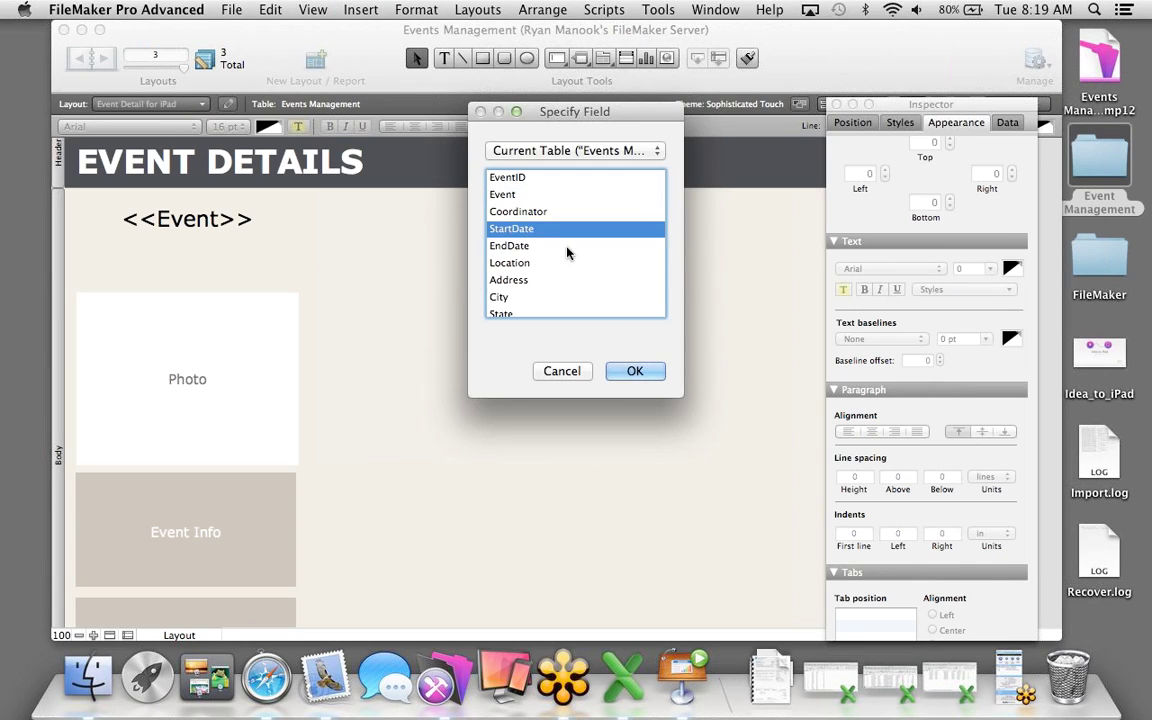
left_click(634, 371)
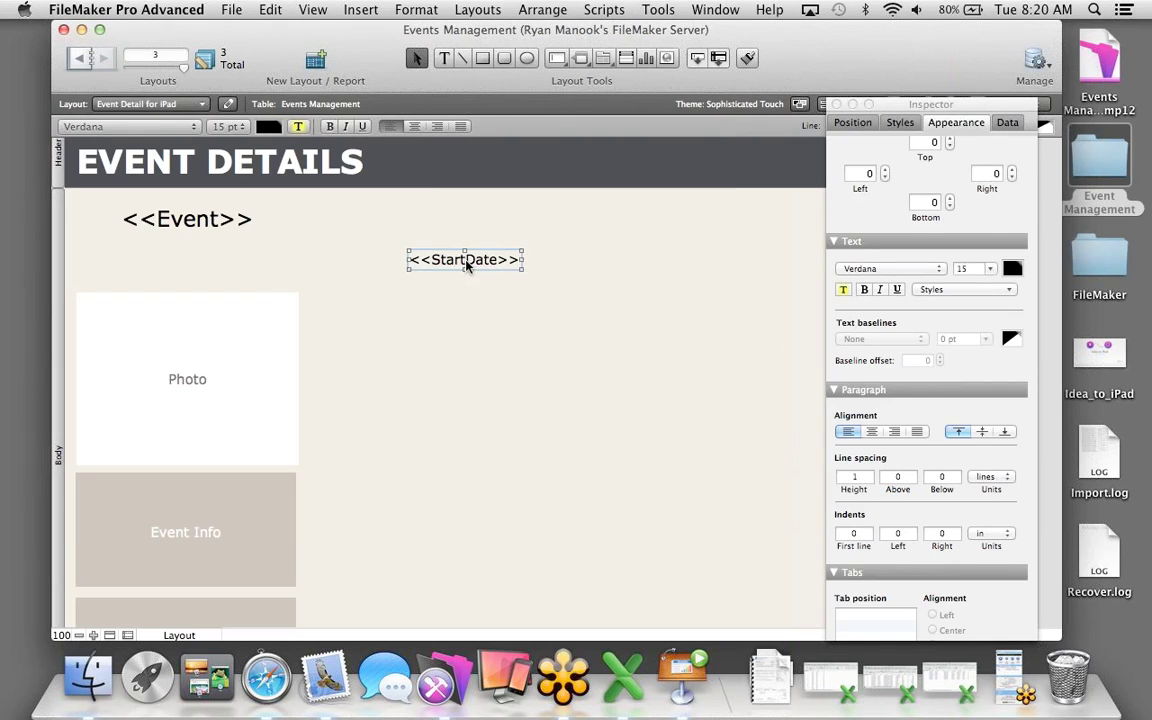
left_click_drag(466, 262, 111, 251)
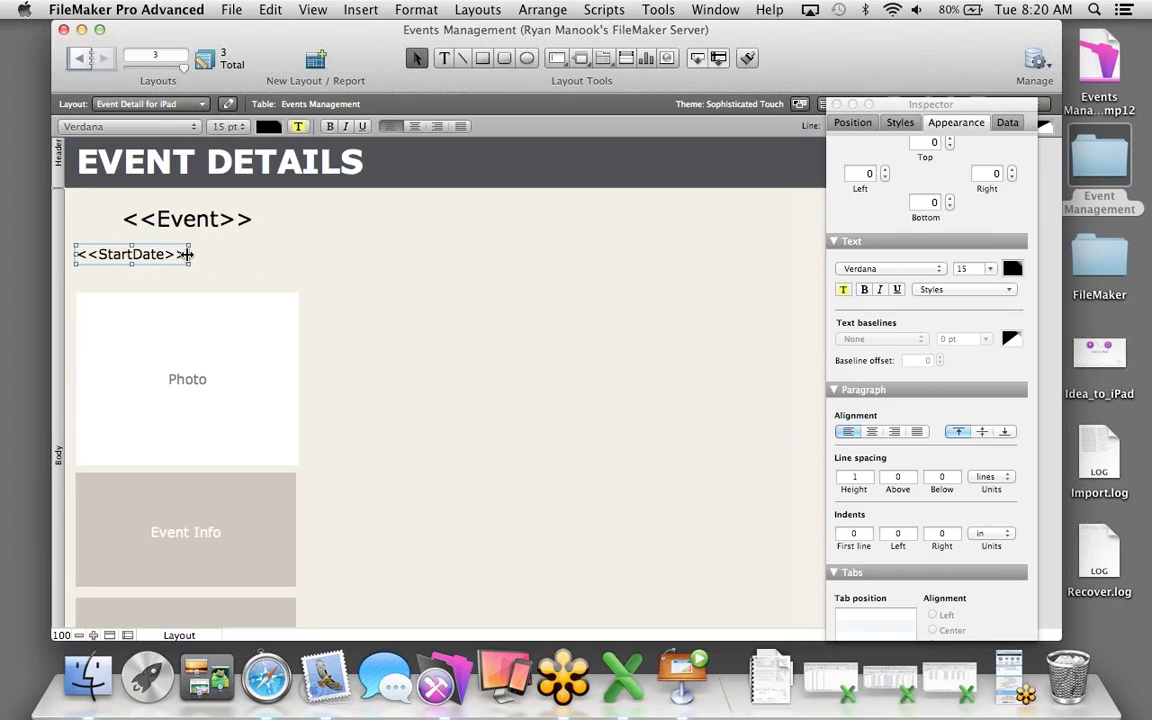
left_click_drag(188, 254, 297, 239)
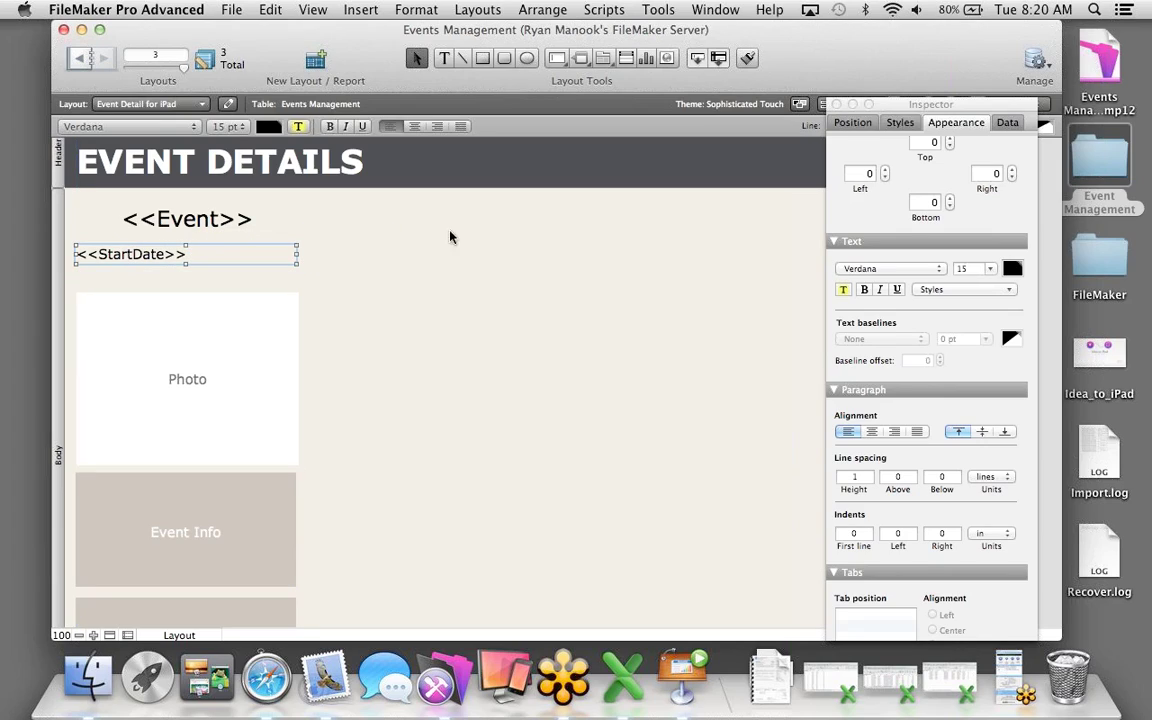
Centre the StartDate text, hide the Inspector and narrow the layout window.
left_click(873, 432)
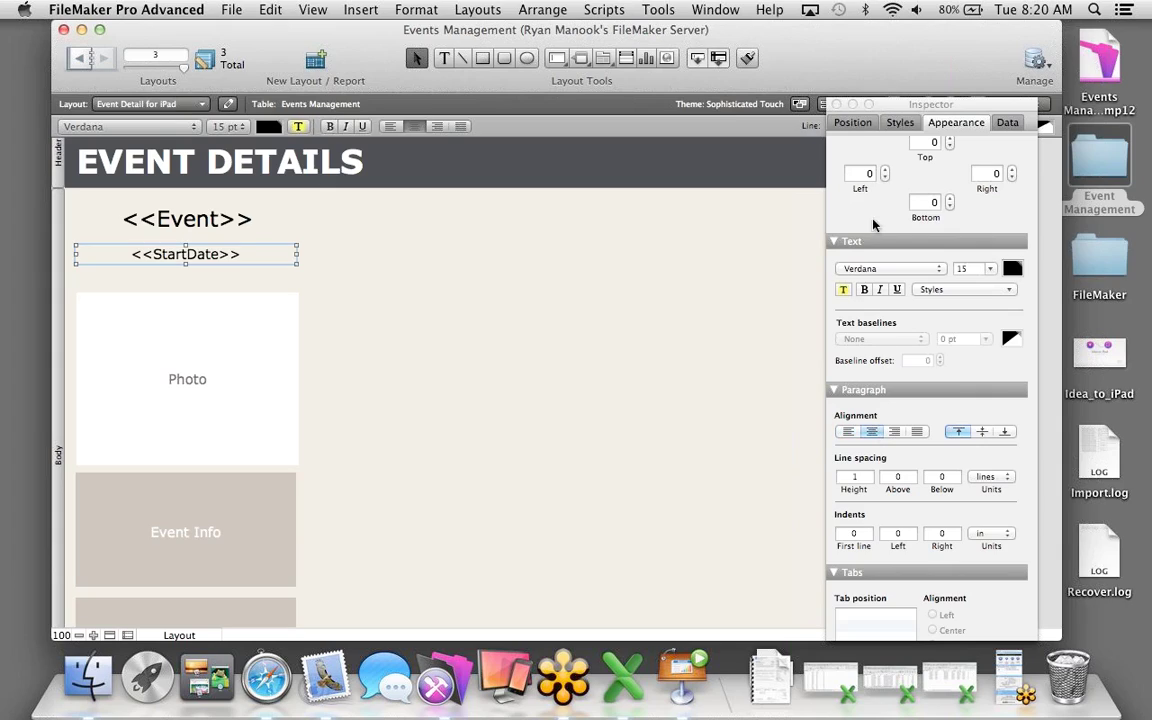
left_click(836, 105)
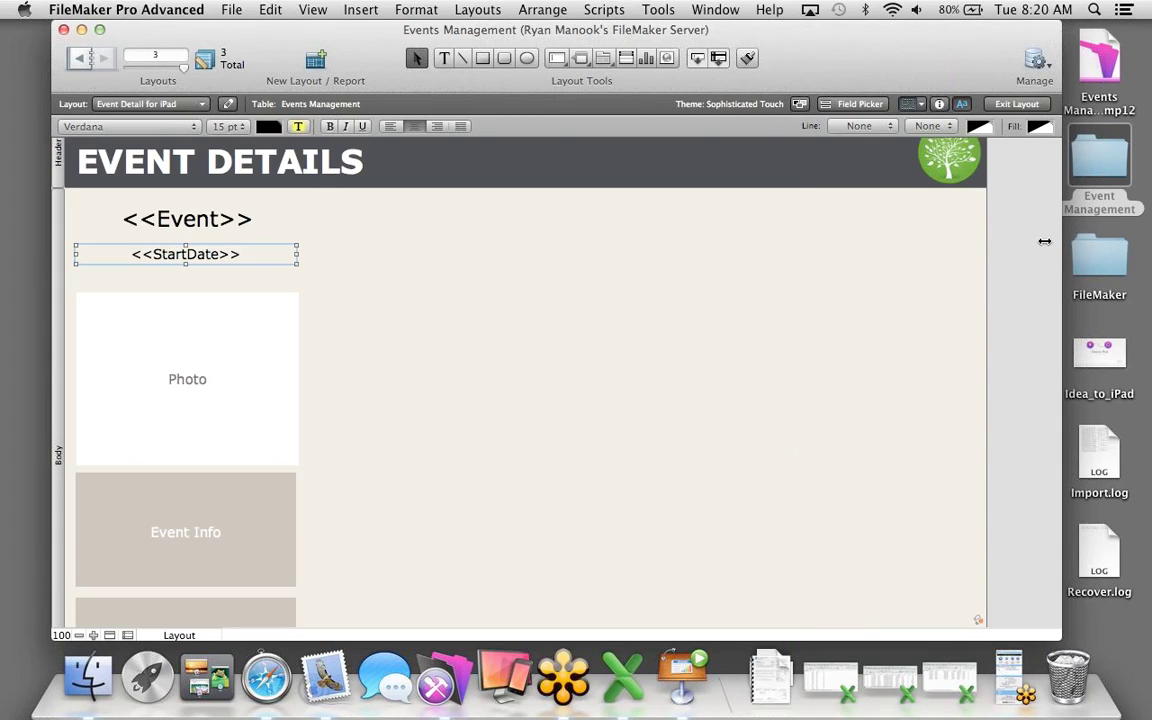
left_click_drag(1060, 240, 975, 232)
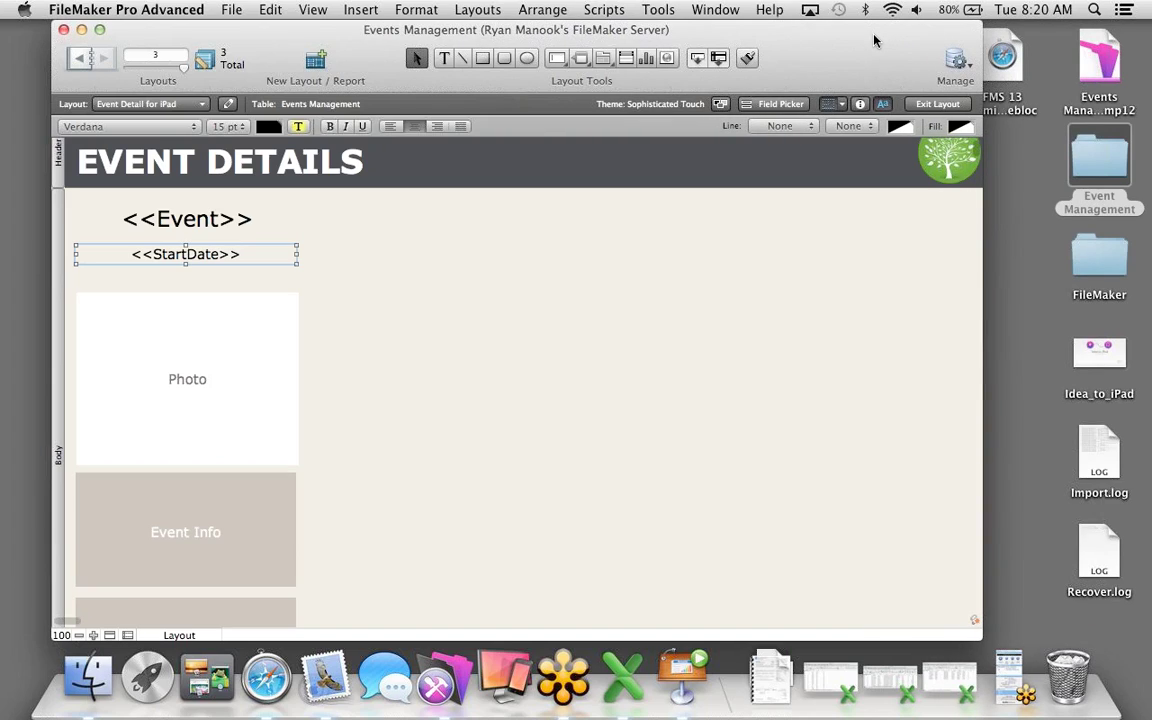
left_click_drag(877, 31, 820, 31)
scroll(800, 205, "up", 1)
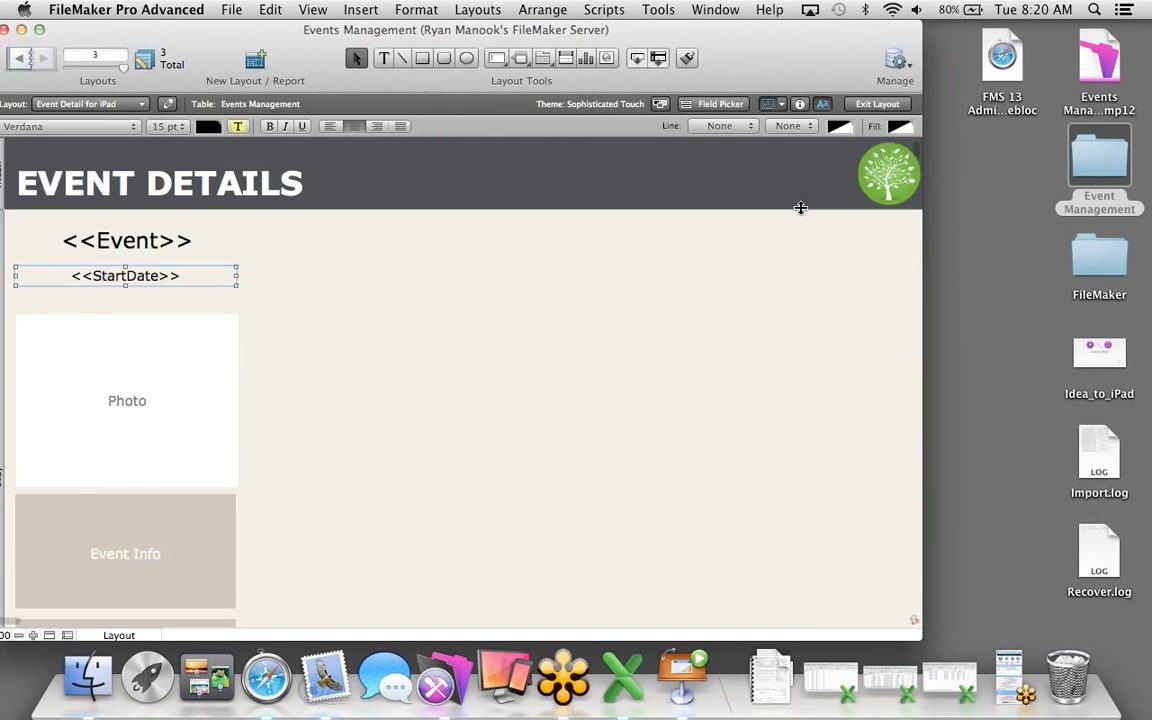
Switch to Browse mode and try the Event Info and Contact Info popovers on Tech Industry Week.
left_click(872, 106)
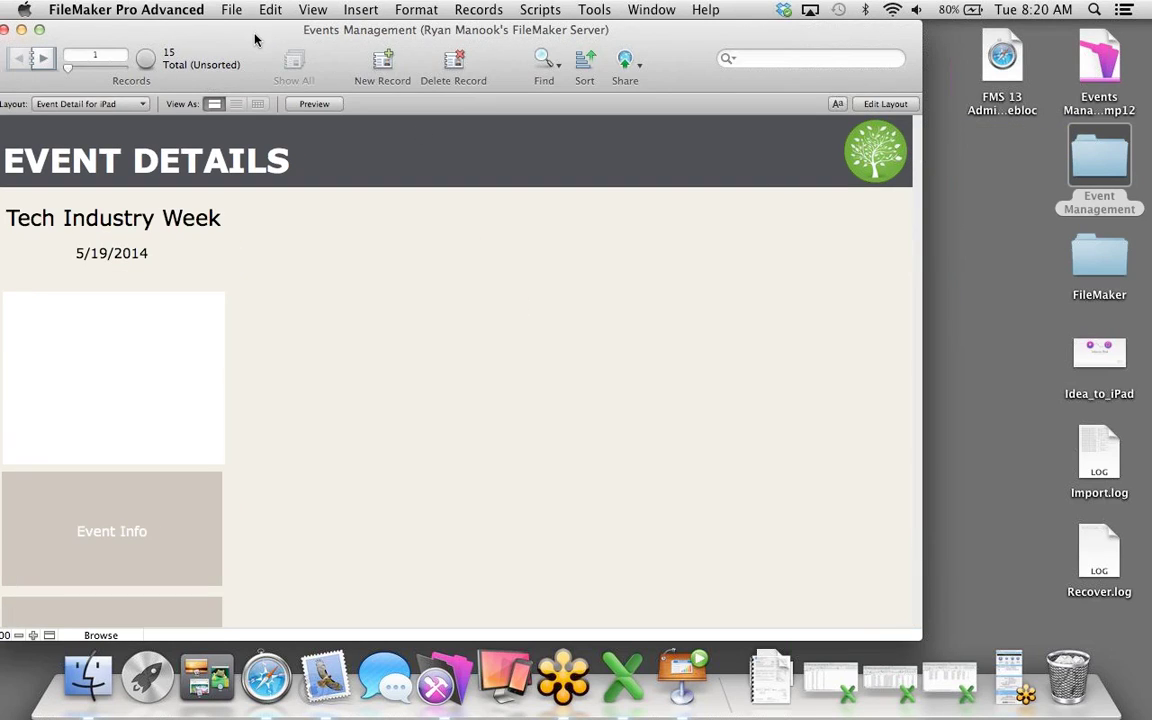
left_click_drag(257, 36, 278, 36)
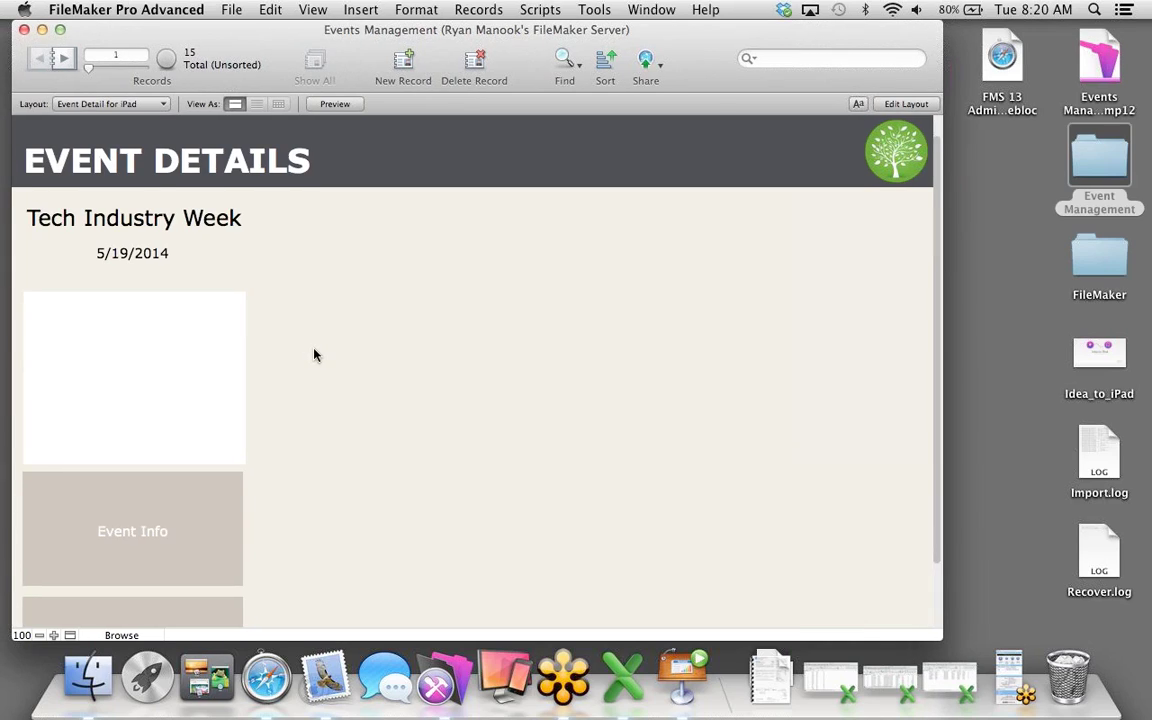
scroll(313, 355, "down", 3)
left_click(184, 436)
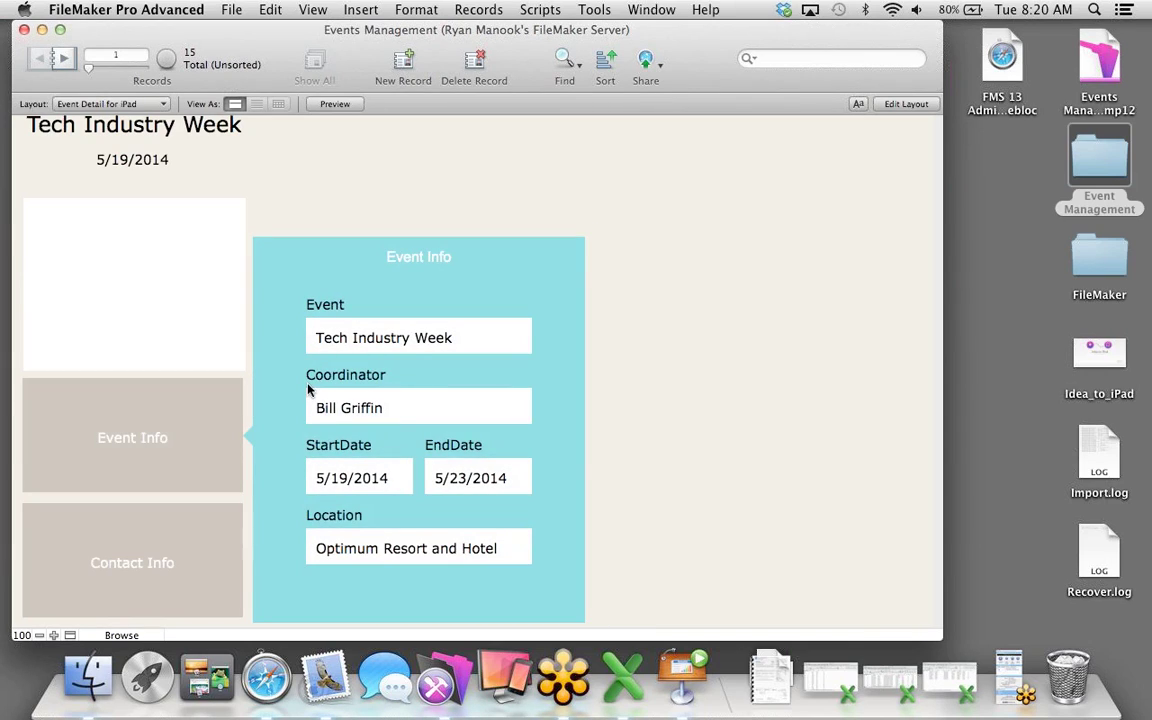
left_click(193, 561)
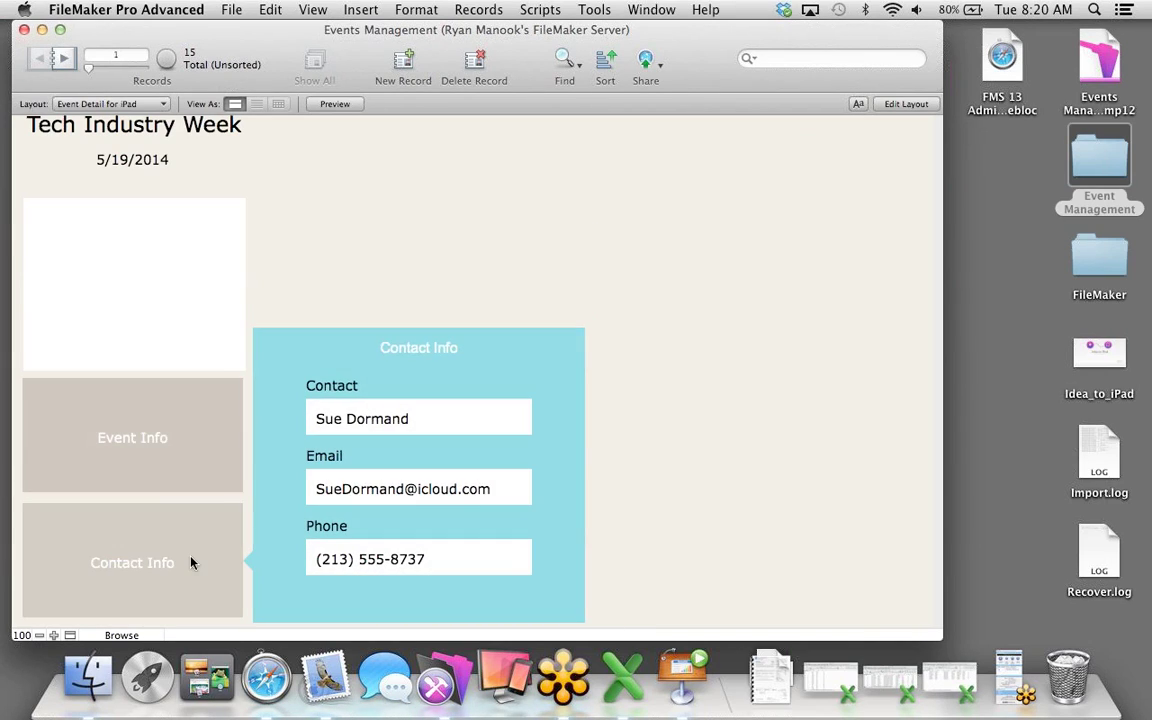
left_click(263, 225)
Check the event and contact popovers on the App Spotlight and Better Solutions records.
left_click(64, 59)
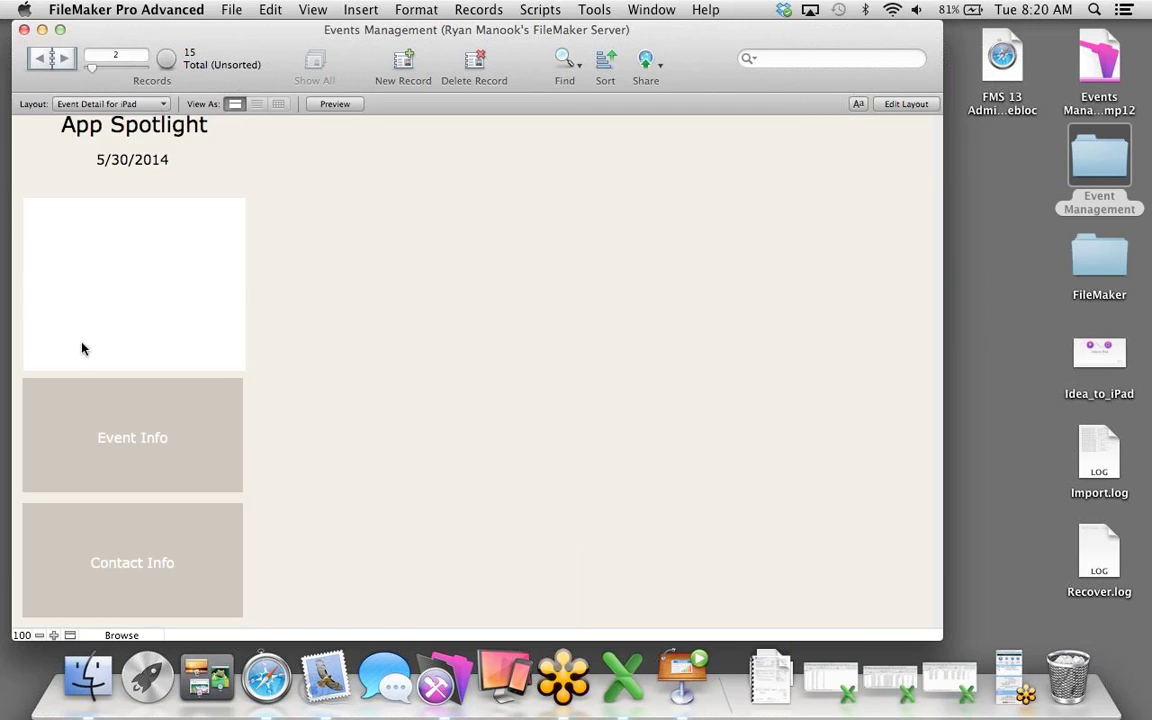
left_click(93, 399)
left_click(126, 522)
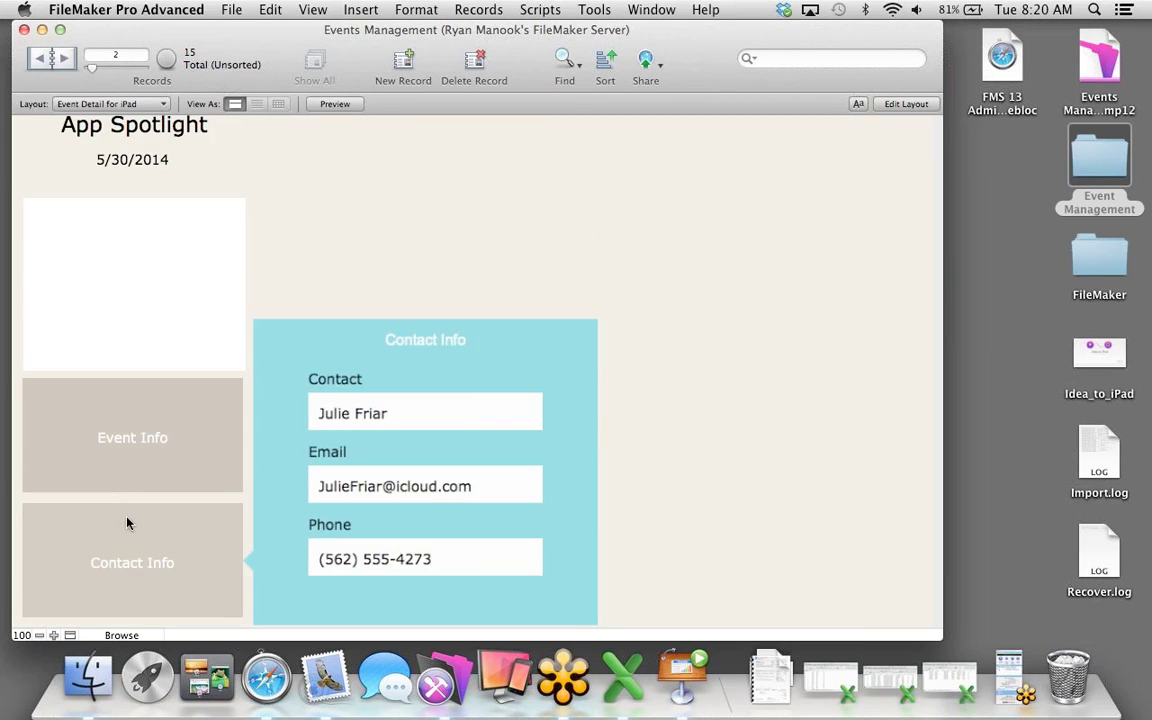
left_click(157, 422)
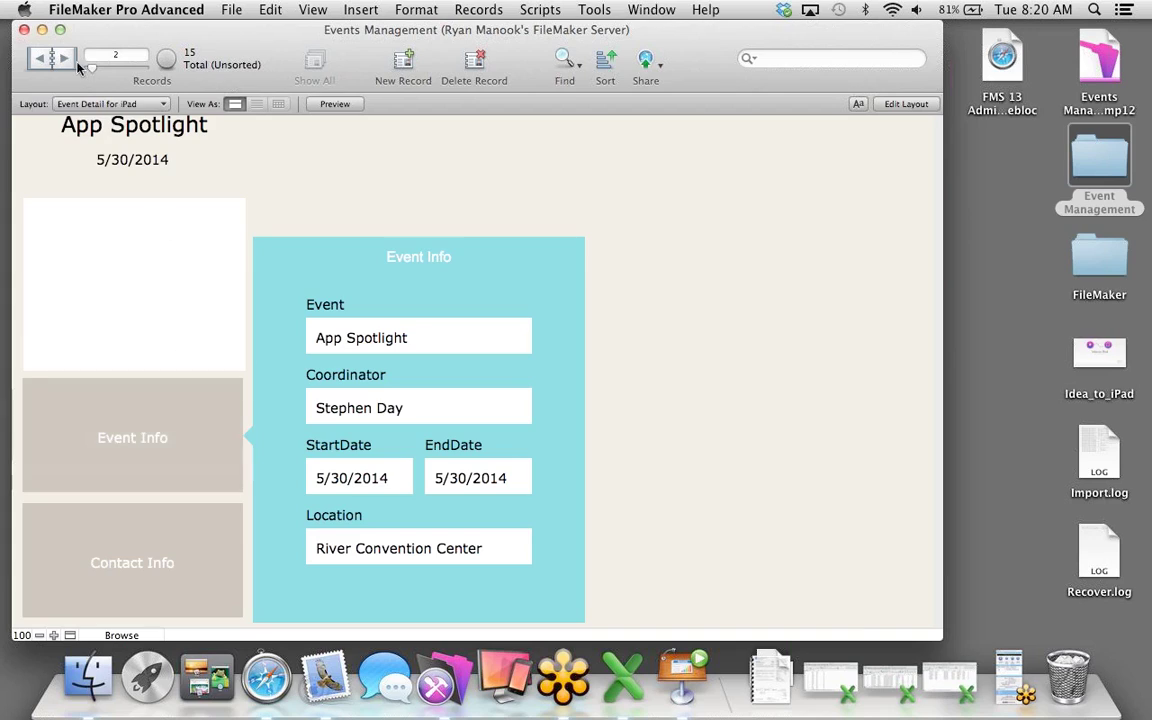
left_click(64, 58)
left_click(141, 404)
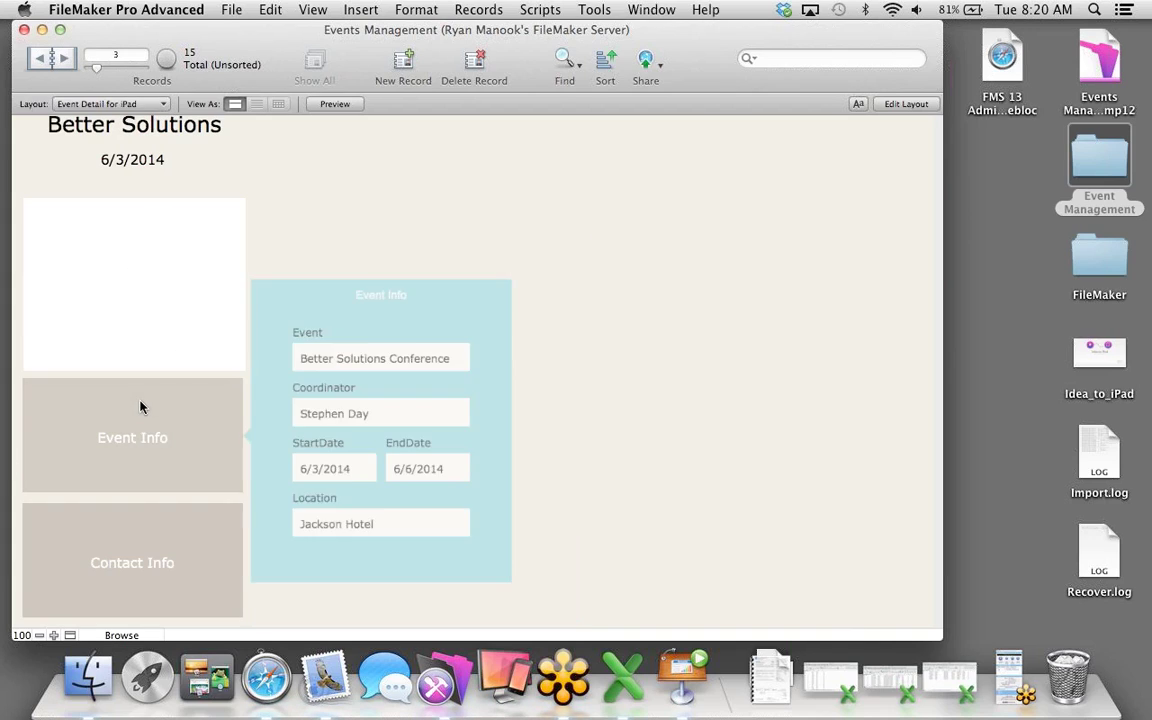
left_click(171, 560)
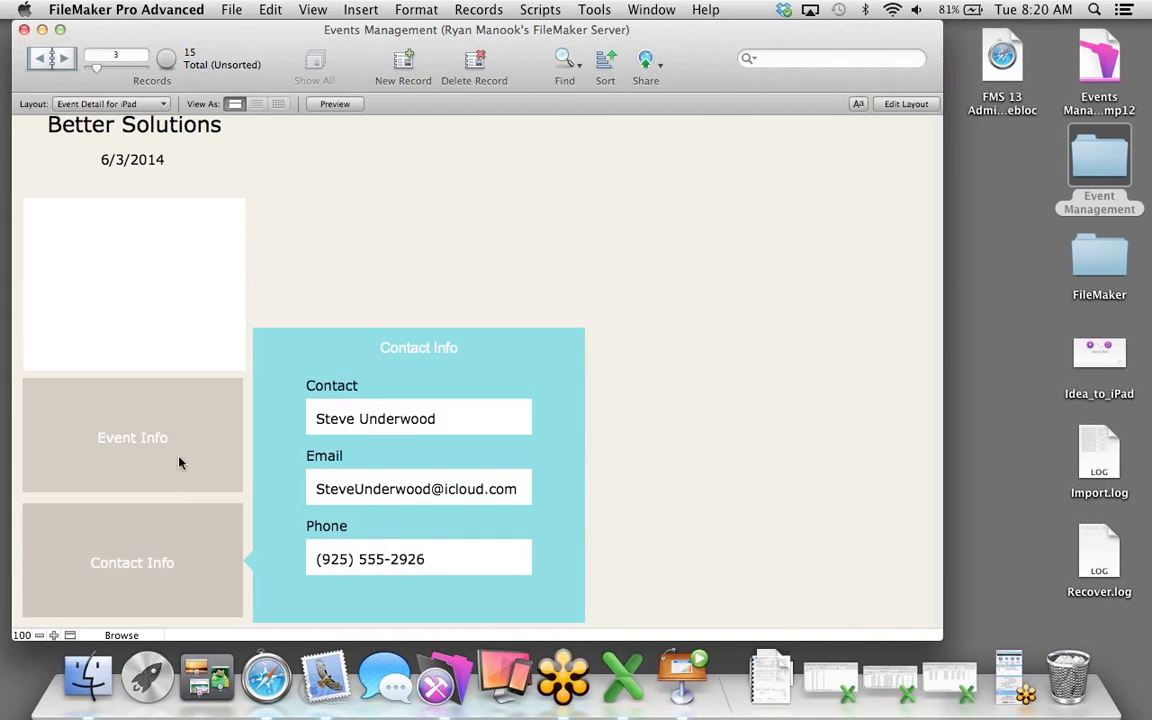
left_click(180, 462)
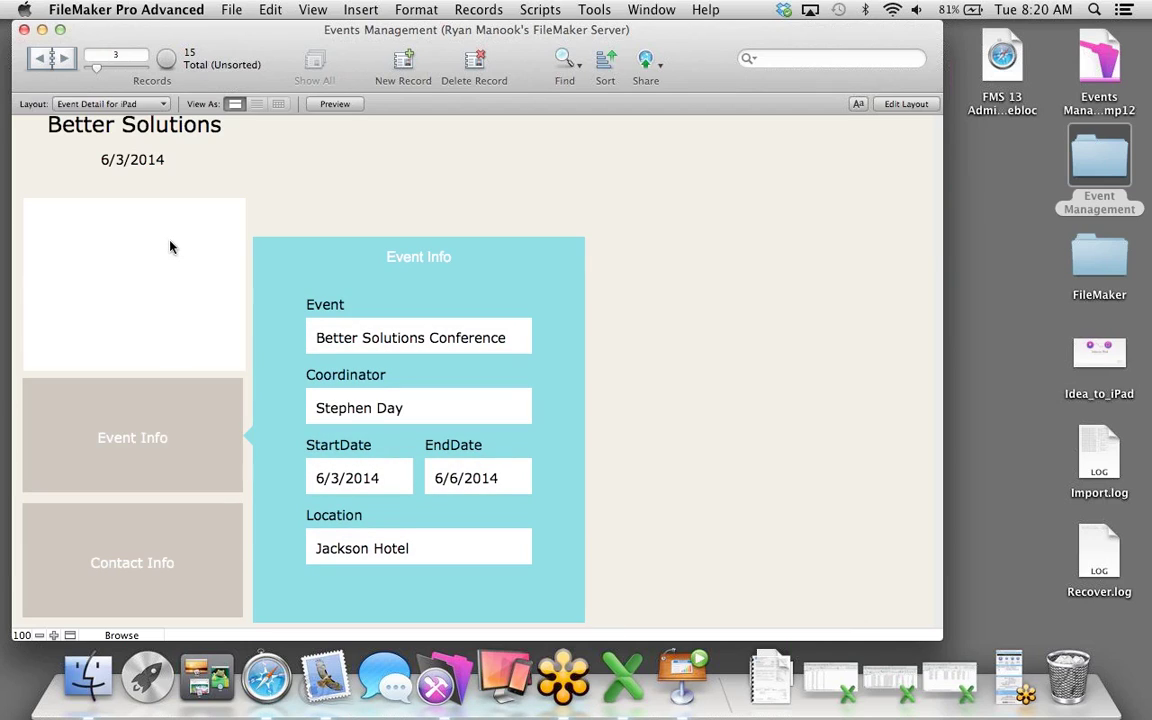
left_click(265, 170)
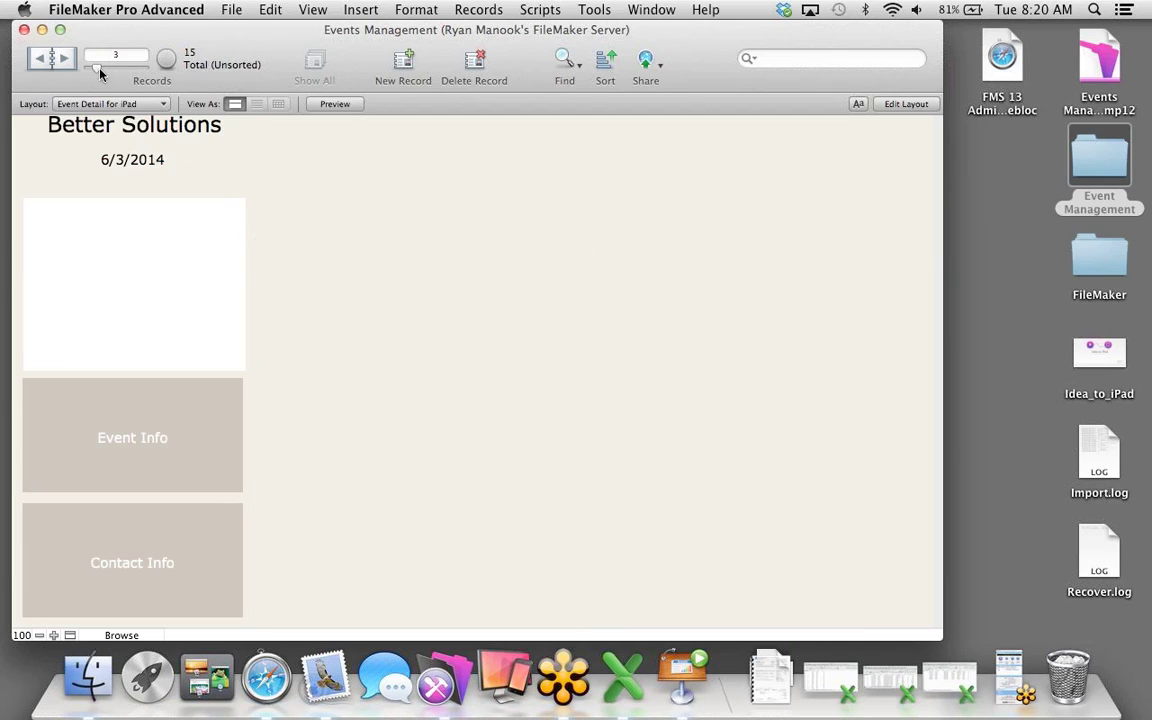
Step through the records and return to record 1, Tech Industry Week.
left_click_drag(96, 68, 86, 70)
scroll(239, 168, "up", 3)
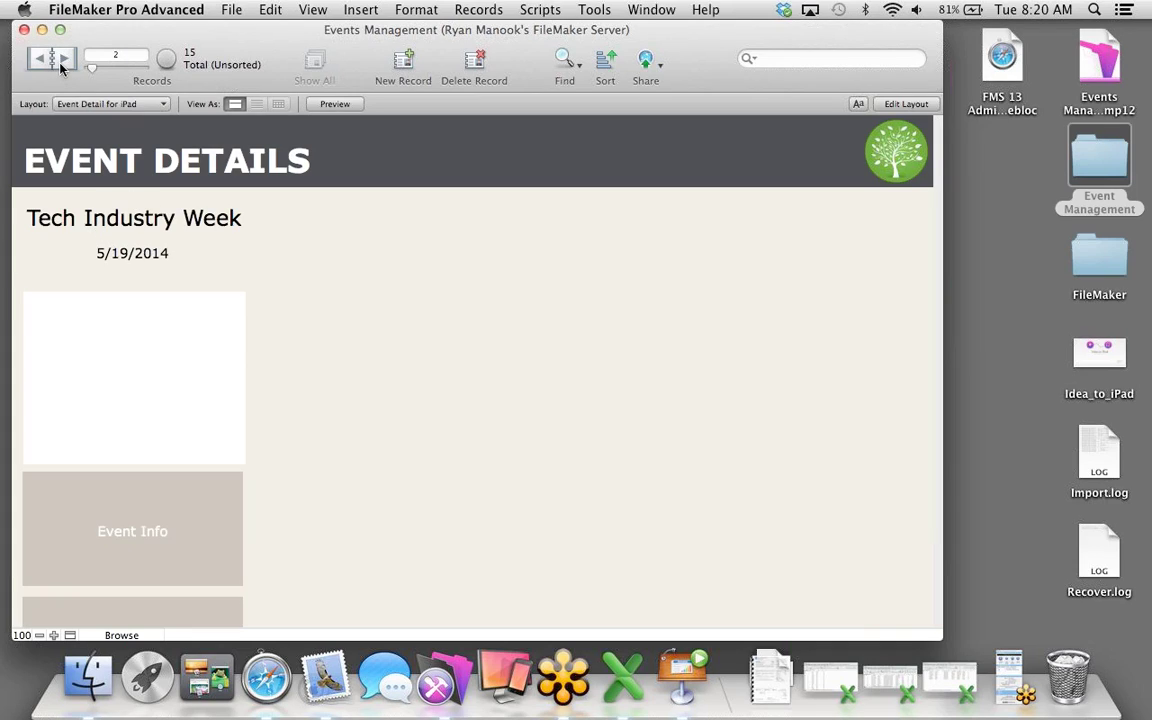
left_click(61, 60)
left_click(61, 60)
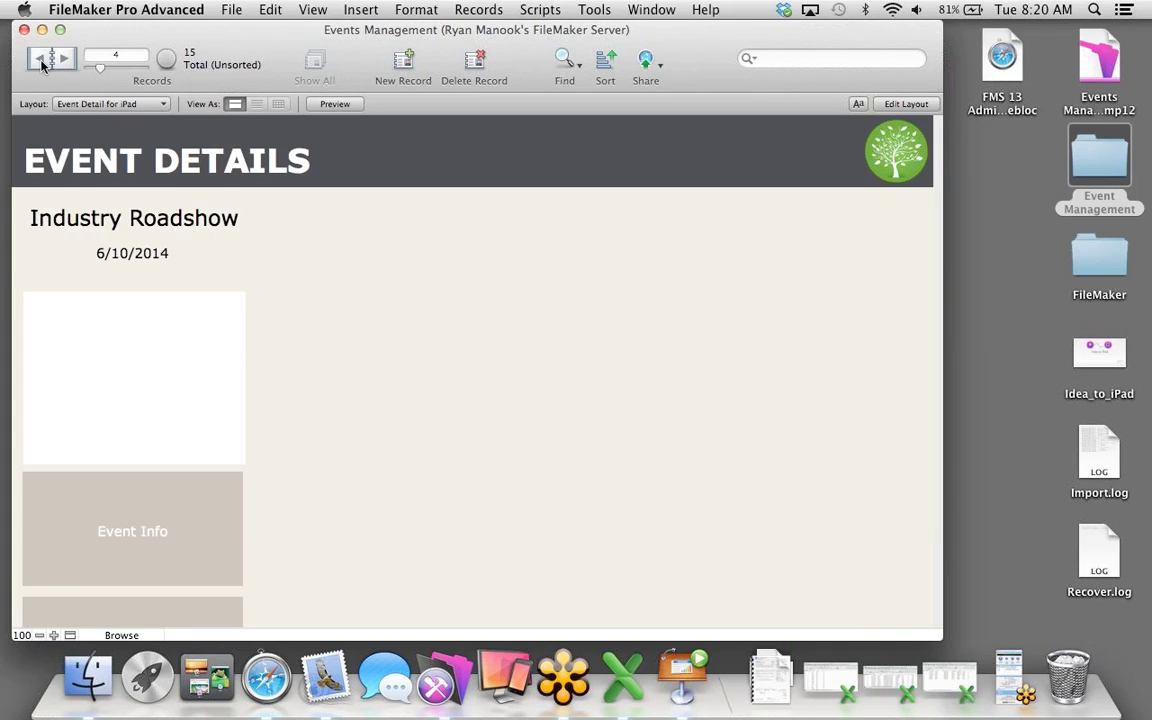
left_click(42, 62)
left_click(41, 62)
left_click(41, 62)
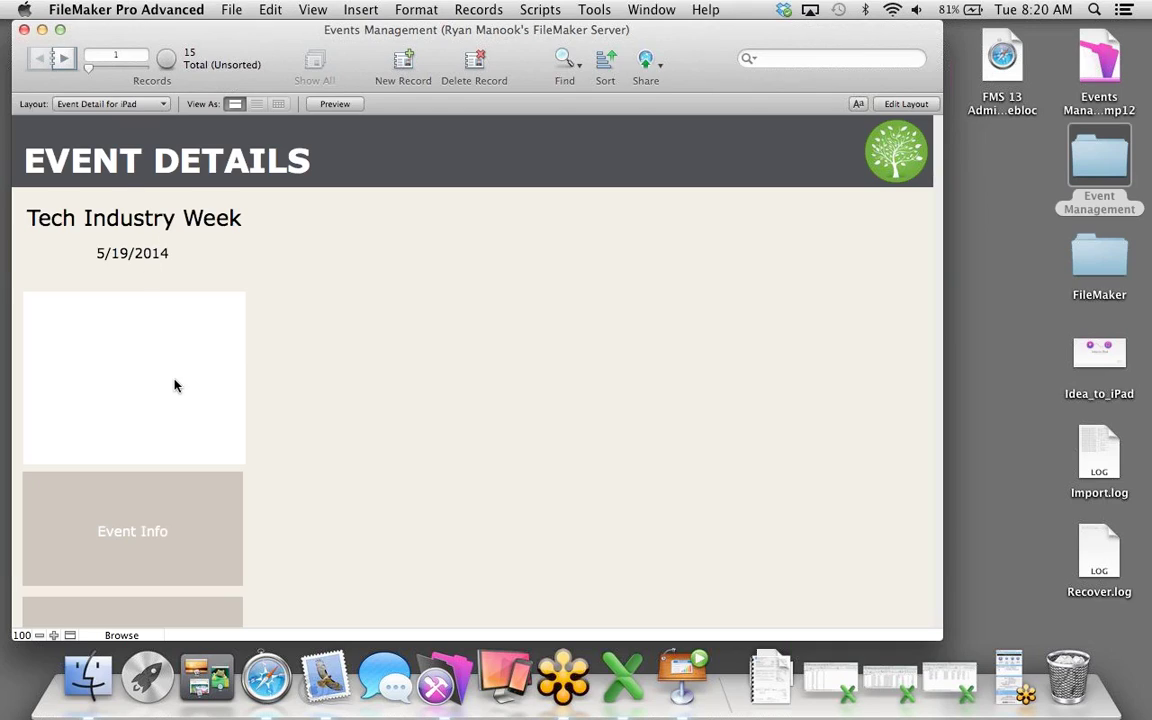
Drag 5 Optimum.jpg from Event Management/Photos_Location into the Photo box, then close the Finder window.
double_click(1090, 153)
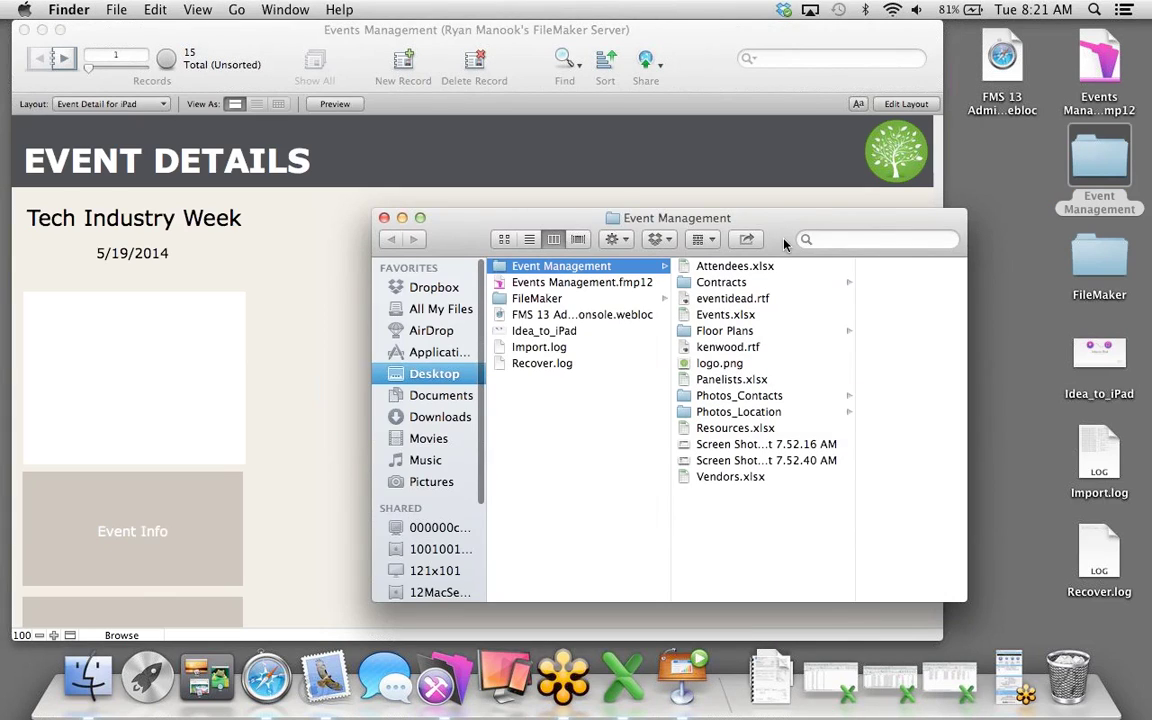
left_click(722, 412)
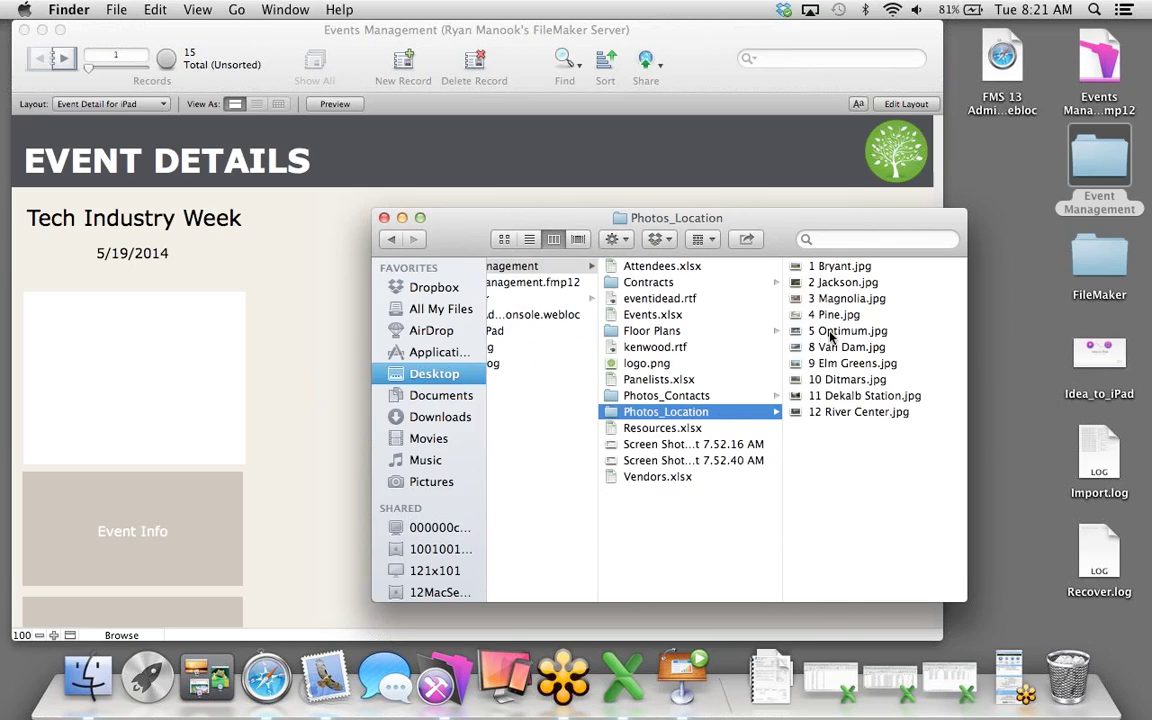
left_click(829, 332)
left_click_drag(710, 331, 146, 372)
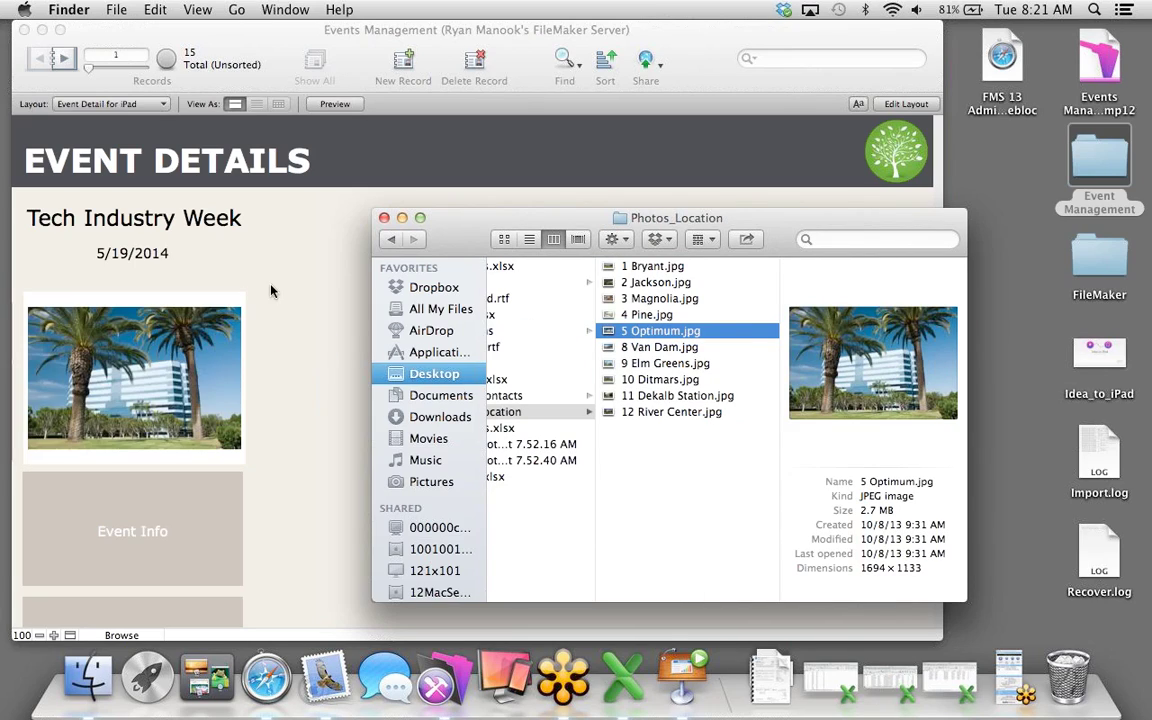
left_click(384, 218)
left_click(265, 30)
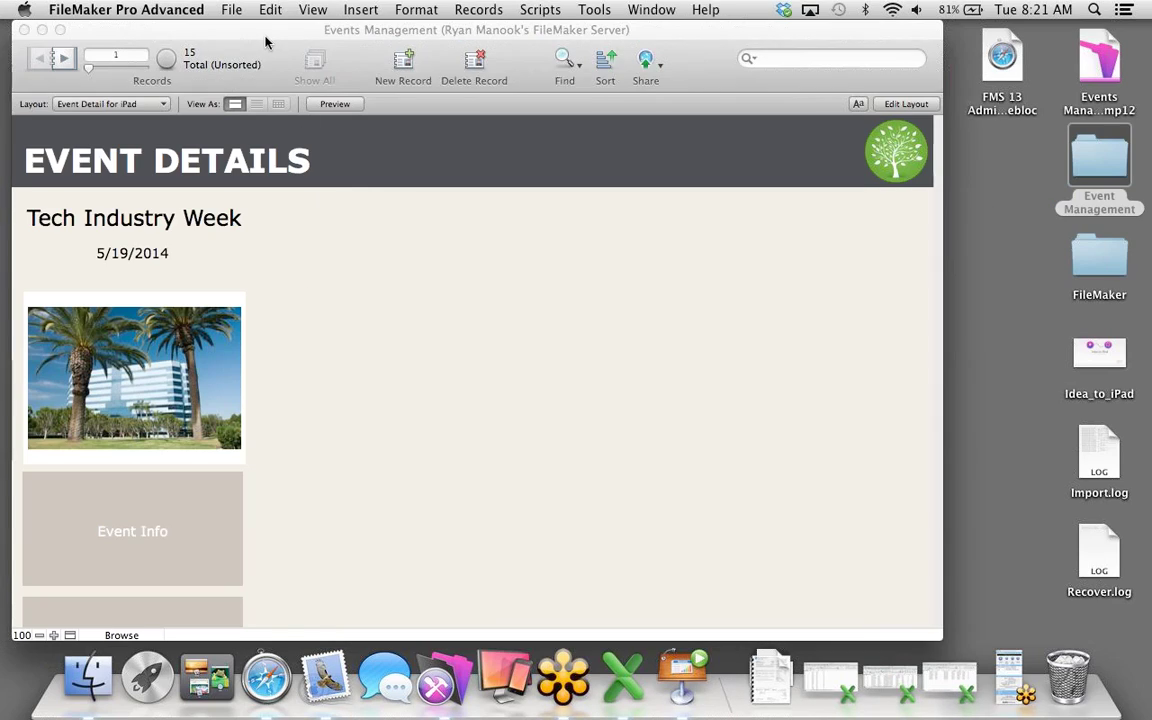
left_click_drag(265, 30, 313, 30)
scroll(359, 341, "down", 3)
scroll(357, 341, "up", 1)
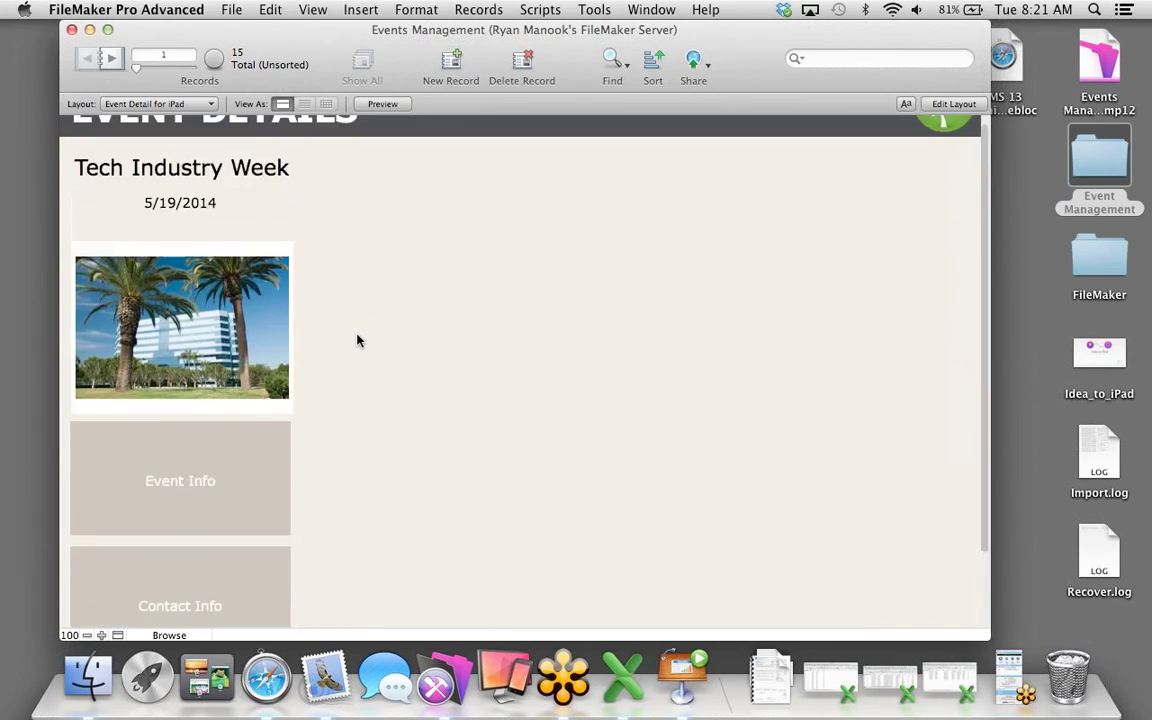
scroll(359, 341, "up", 1)
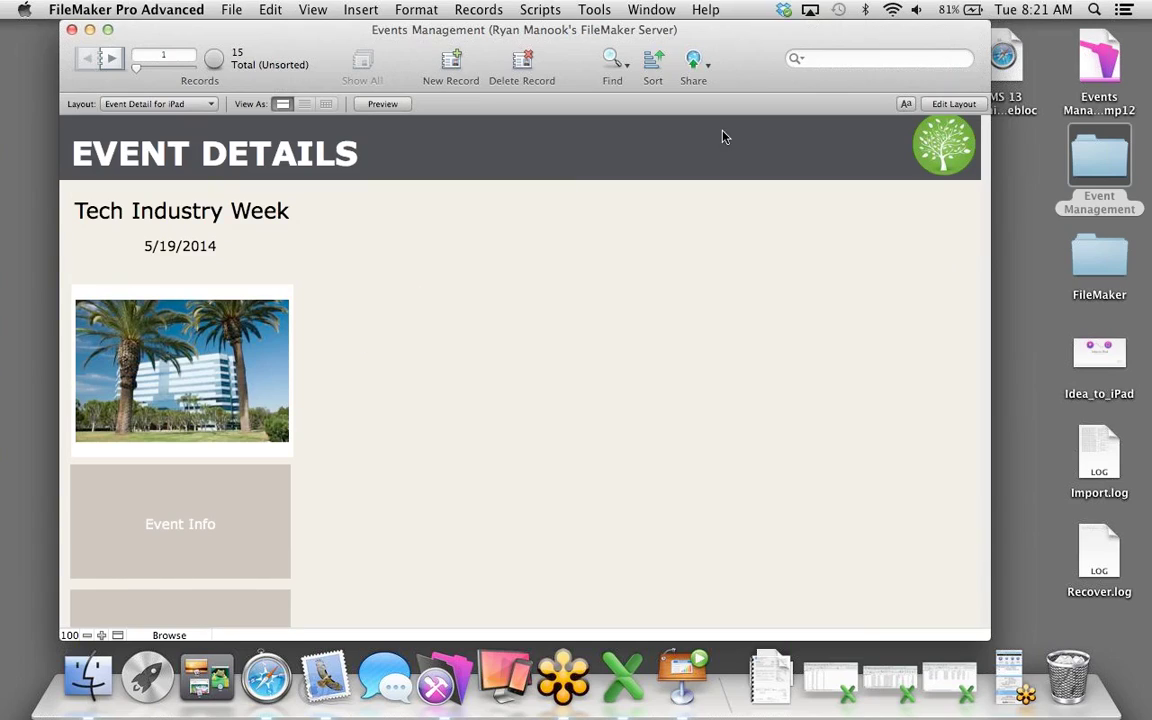
Back in Layout mode, draw a large portal rectangle across the empty area right of the Photo box.
left_click(954, 105)
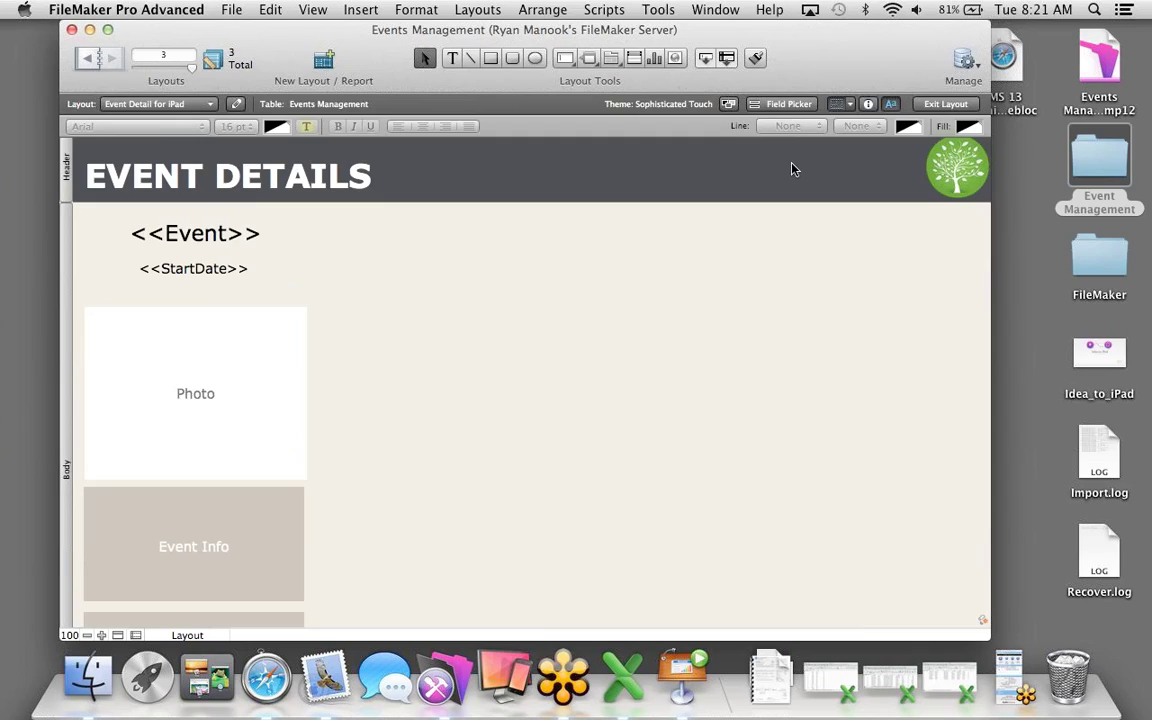
left_click(612, 58)
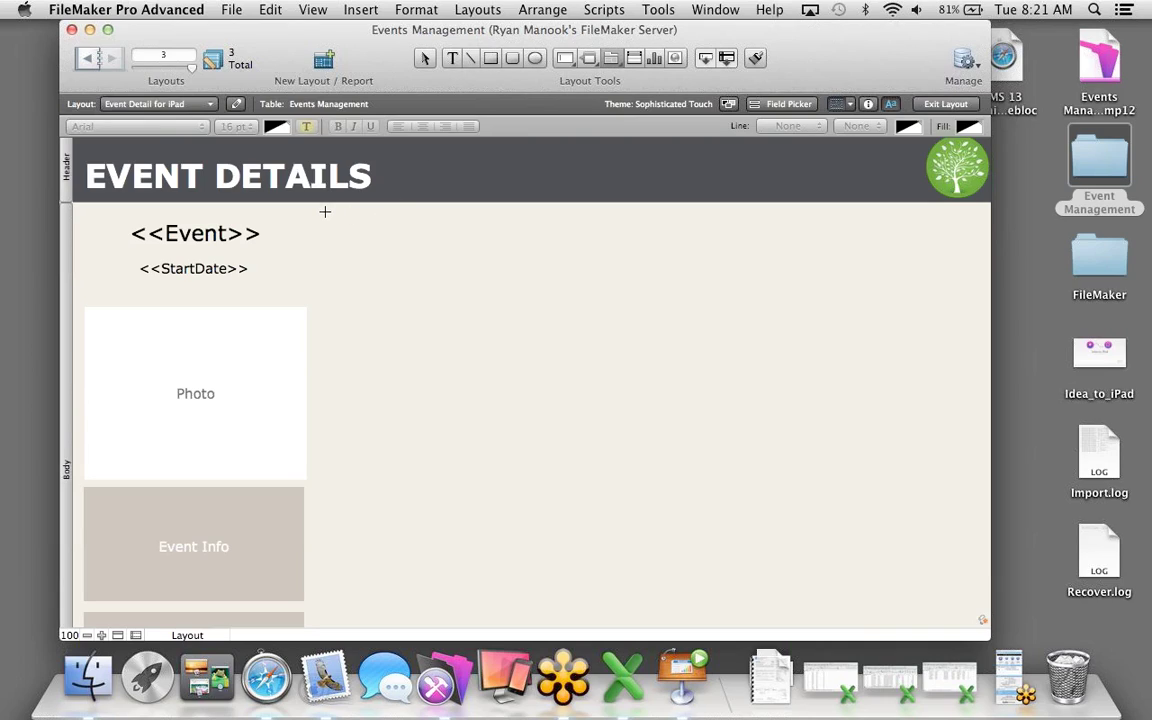
left_click_drag(321, 211, 973, 581)
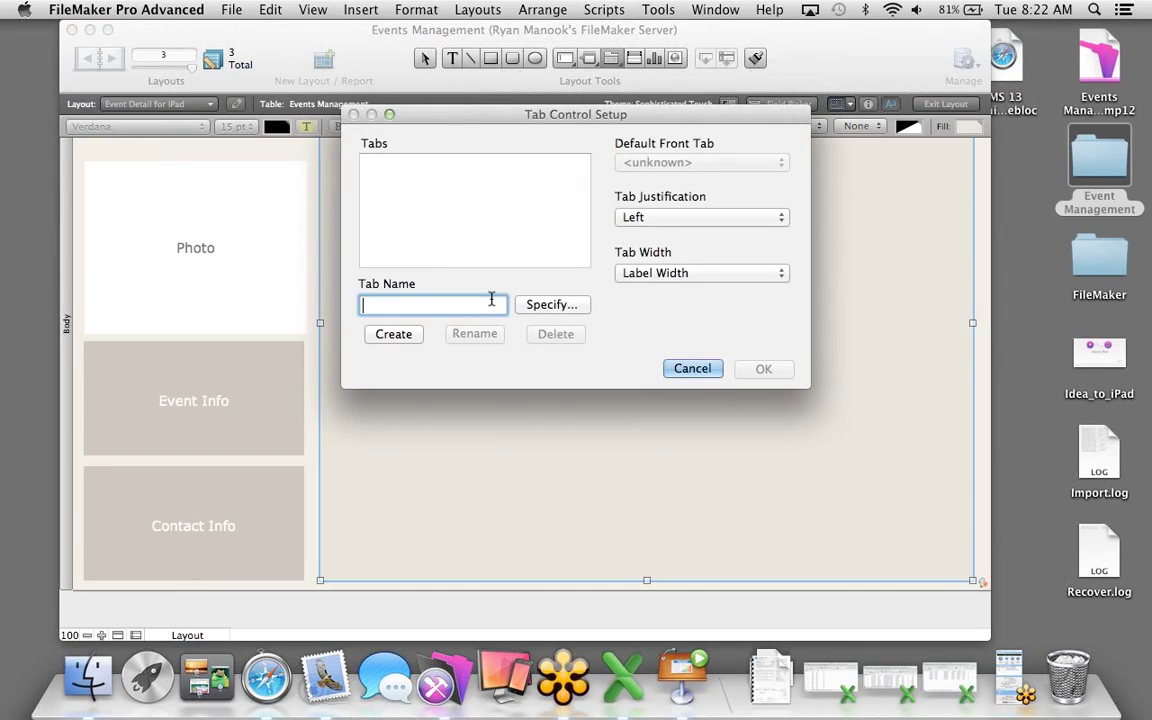
Add three tabs named Floor Plan, Location and Vendor to the tab control.
type("FlOOR")
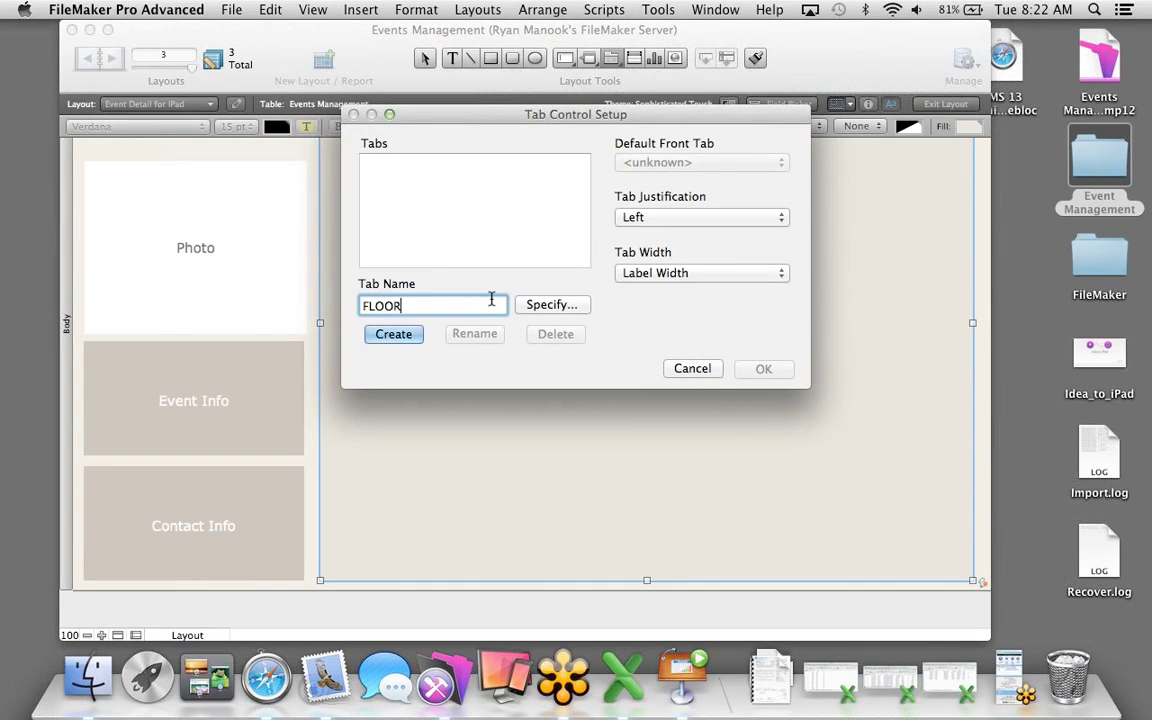
key("BackSpace")
key("BackSpace")
key("BackSpace")
key("BackSpace")
type("loor Plan")
left_click(393, 334)
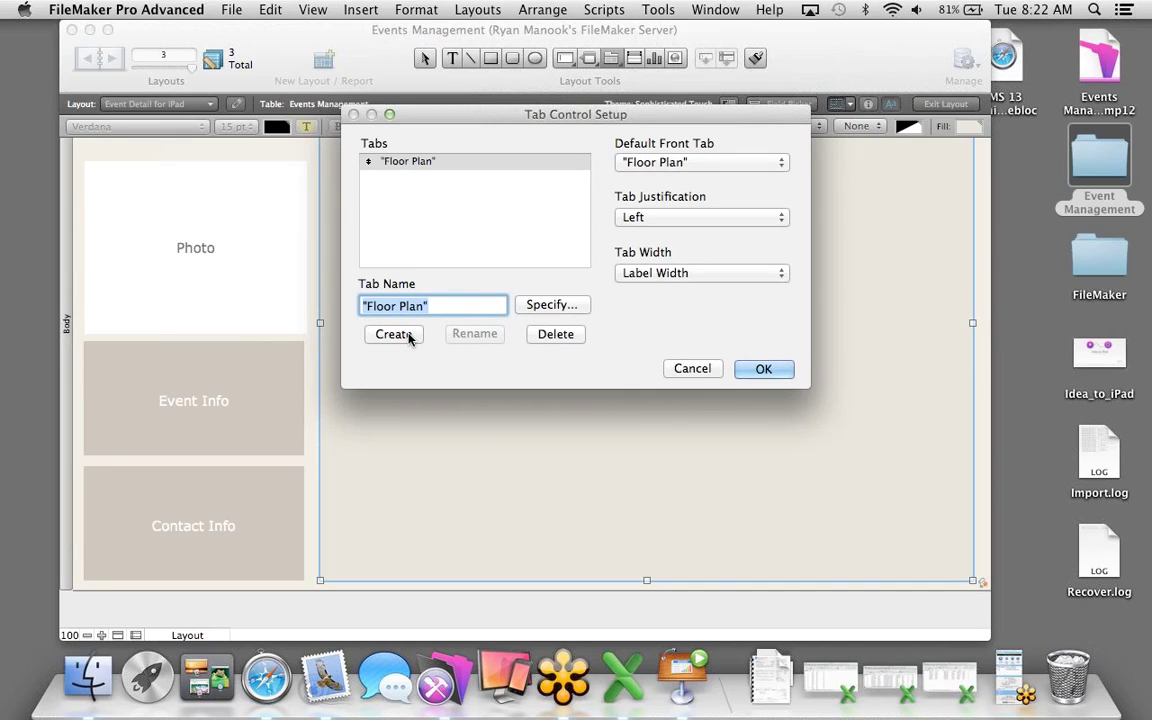
type("Location")
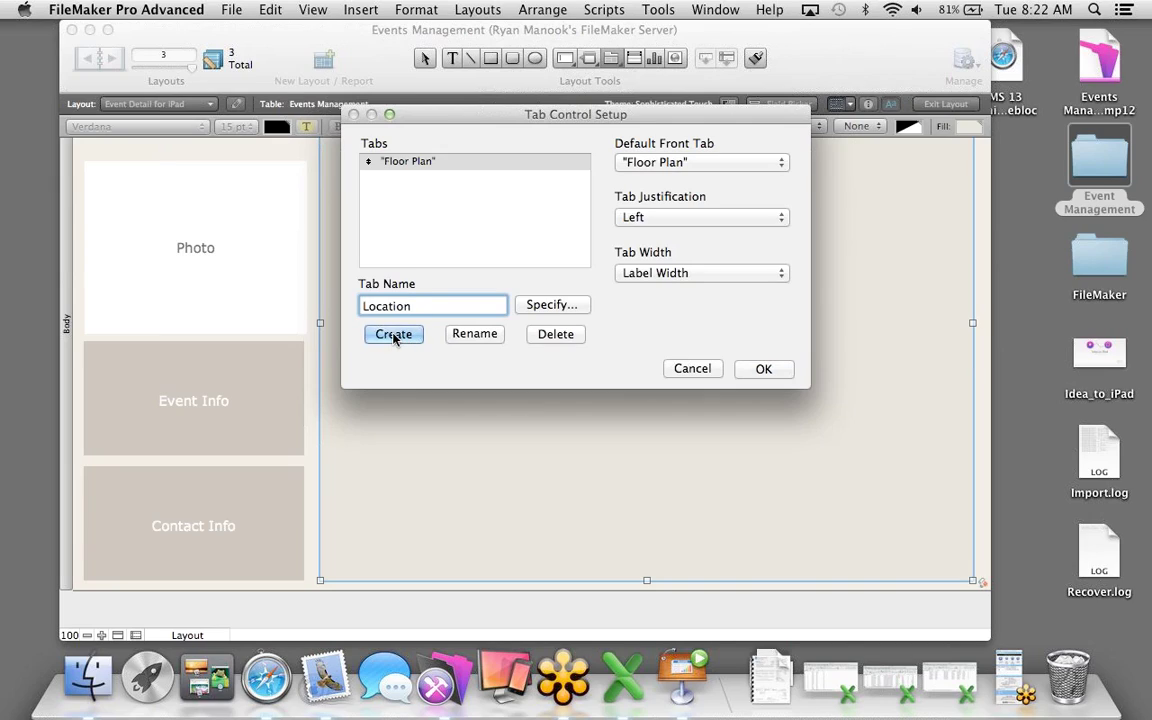
left_click(393, 334)
type("Vendo")
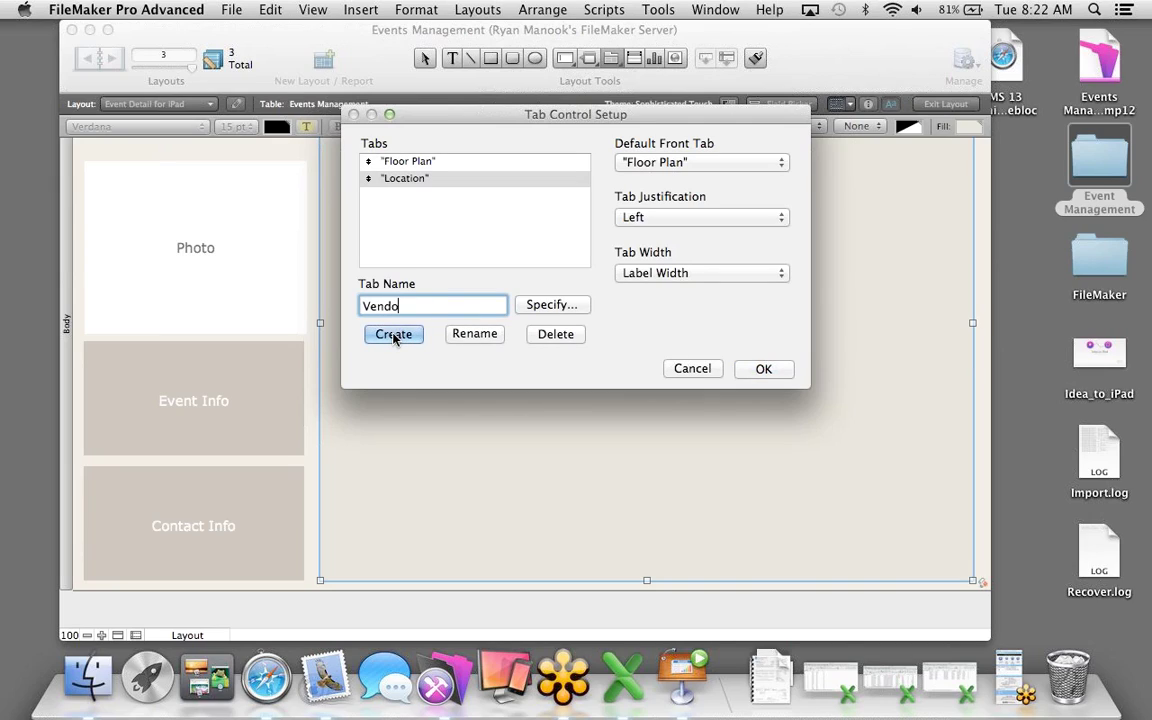
type("r")
left_click(380, 336)
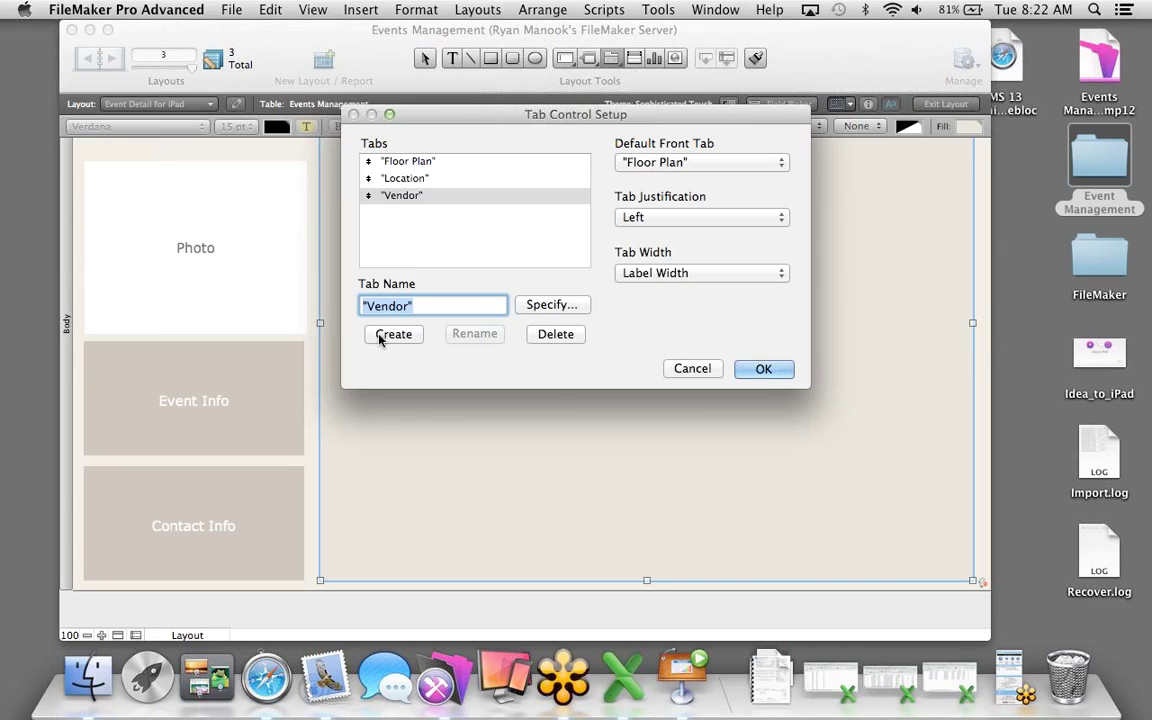
Set the tab justification to Full and confirm the tab setup.
left_click(633, 217)
left_click(634, 265)
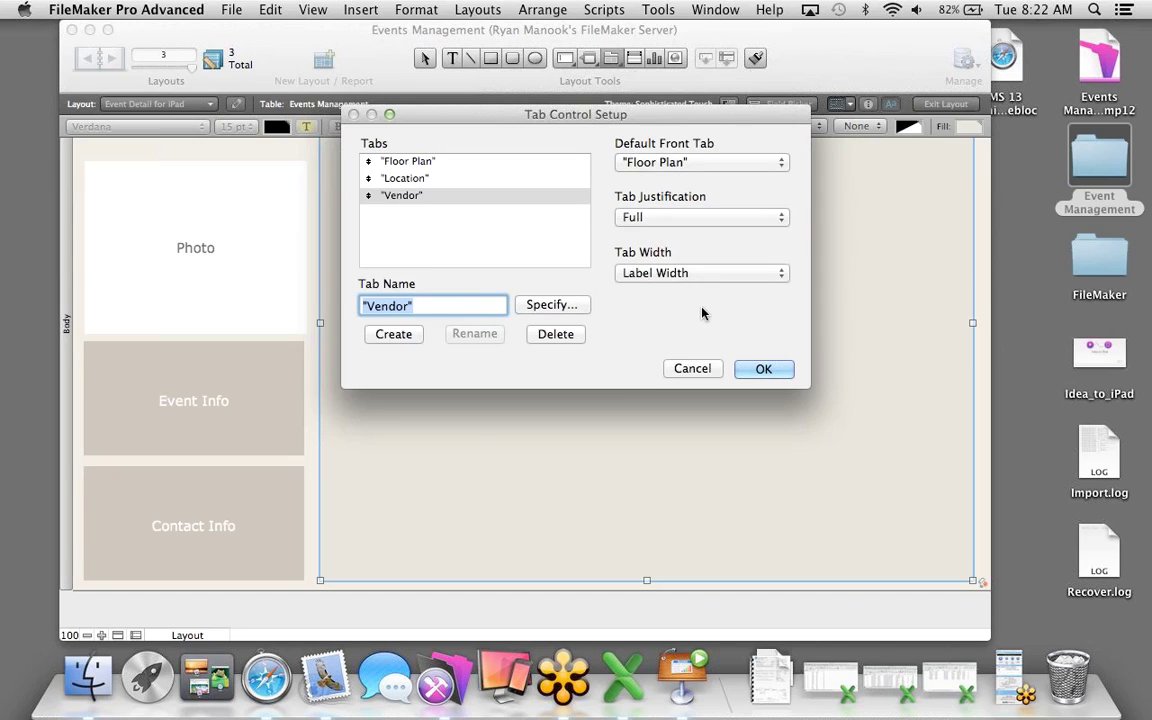
left_click(764, 369)
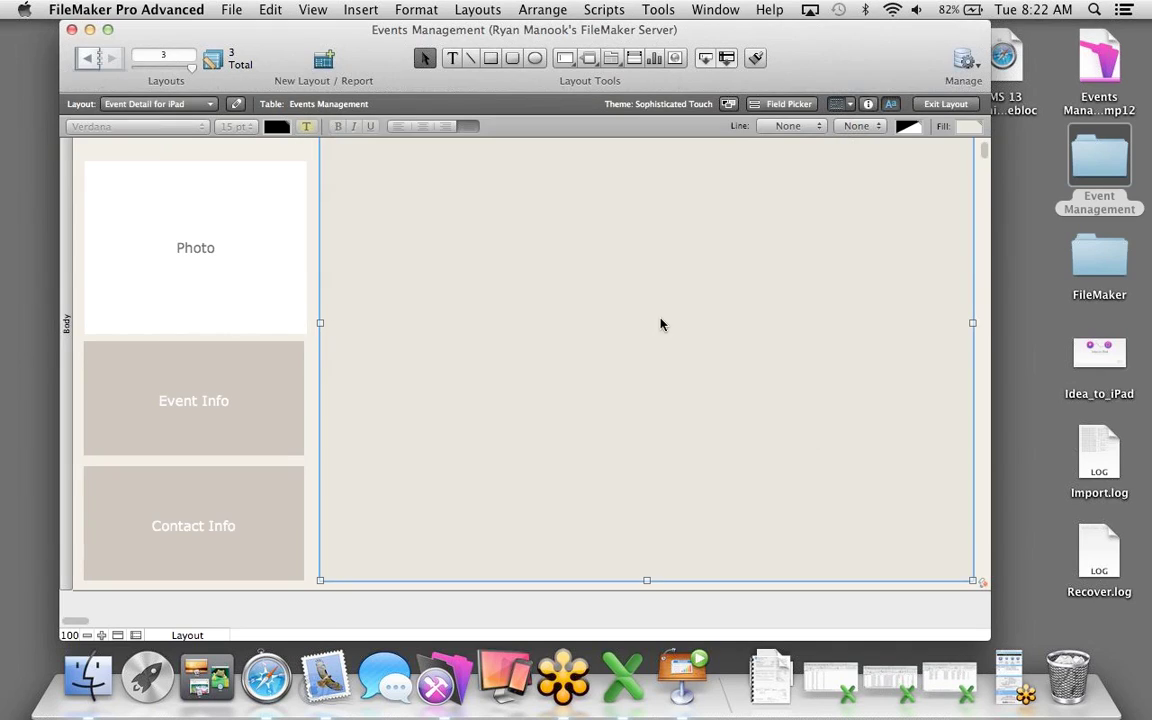
scroll(640, 300, "up", 4)
left_click(620, 257)
left_click(527, 249)
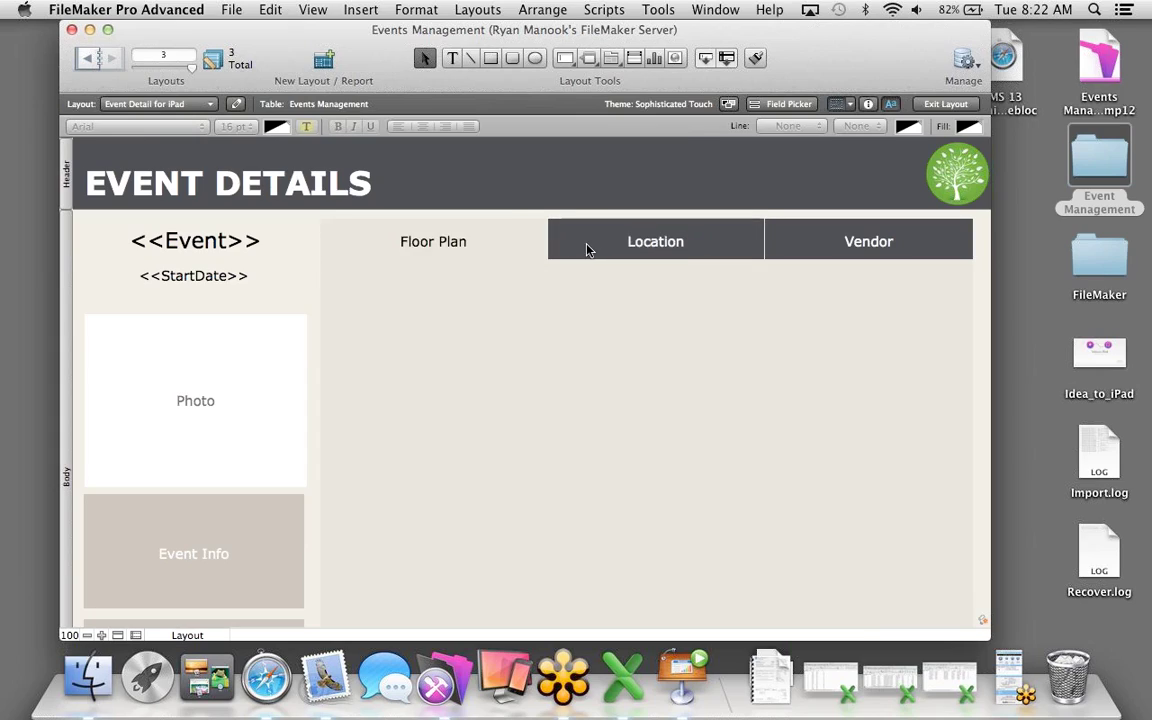
left_click(584, 247)
left_click(805, 244)
left_click(650, 248)
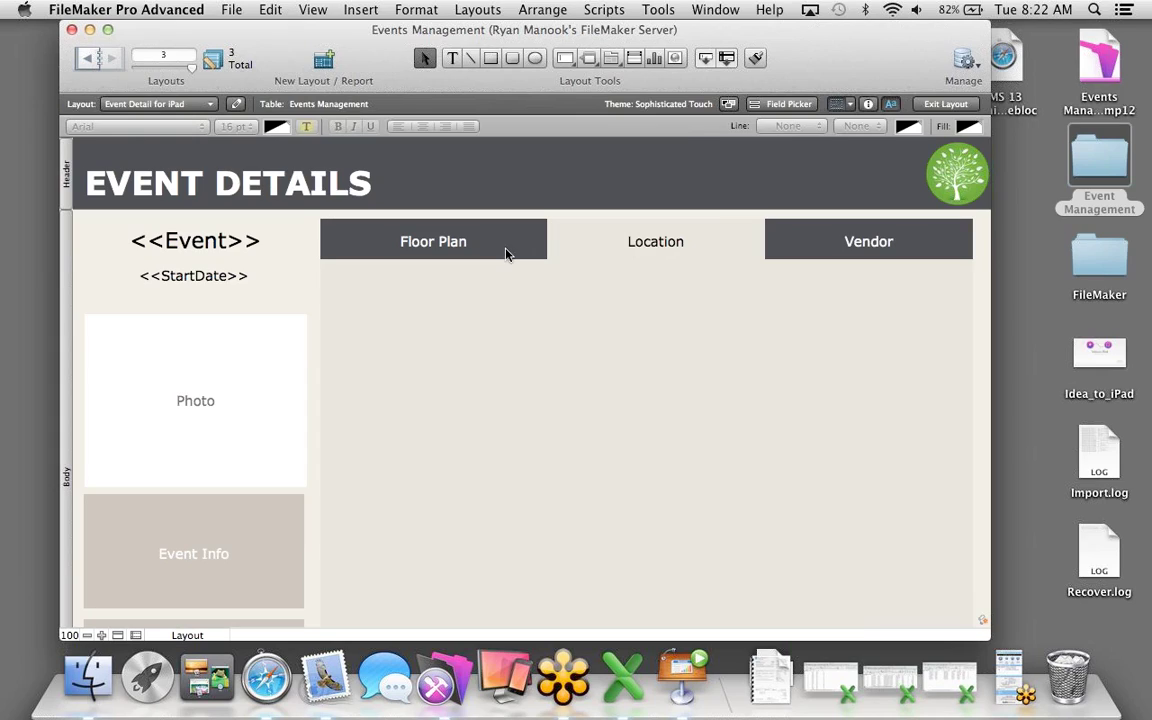
left_click(507, 252)
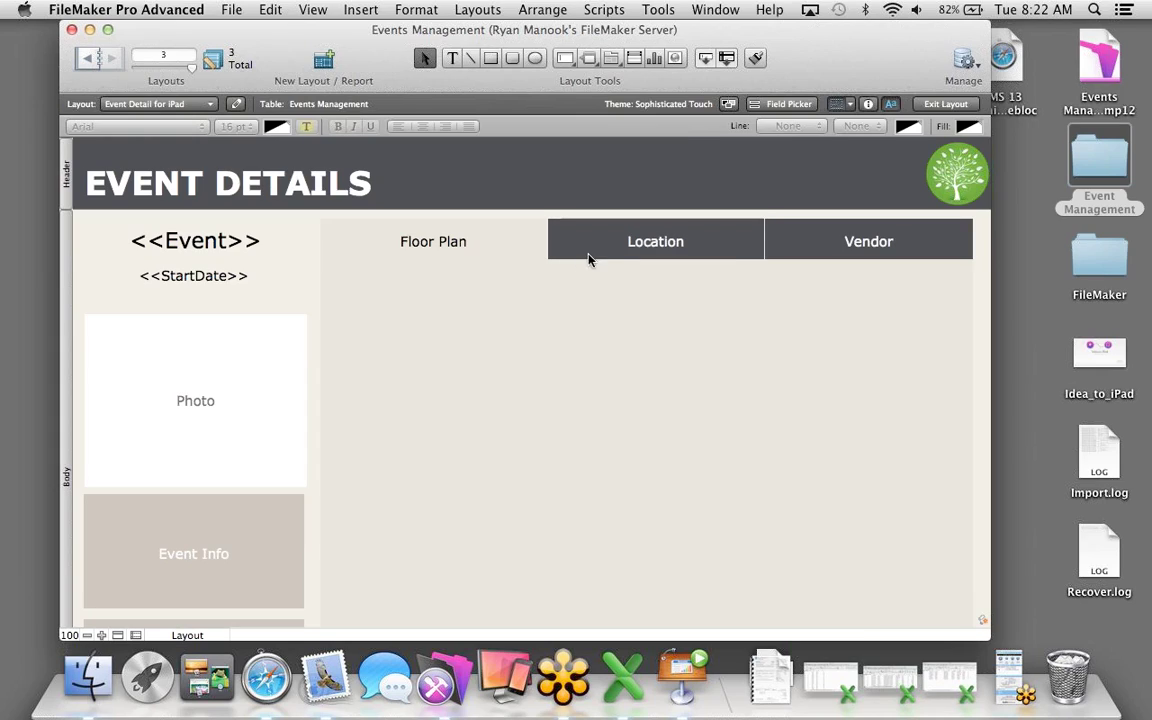
left_click(608, 252)
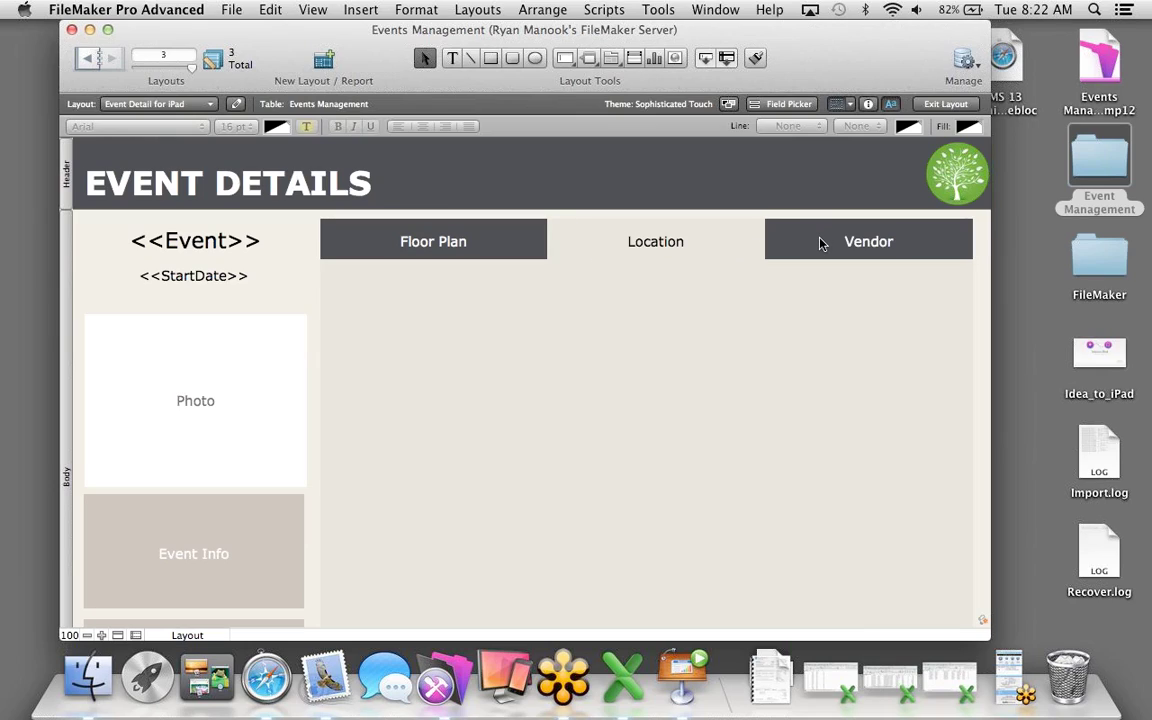
left_click(820, 244)
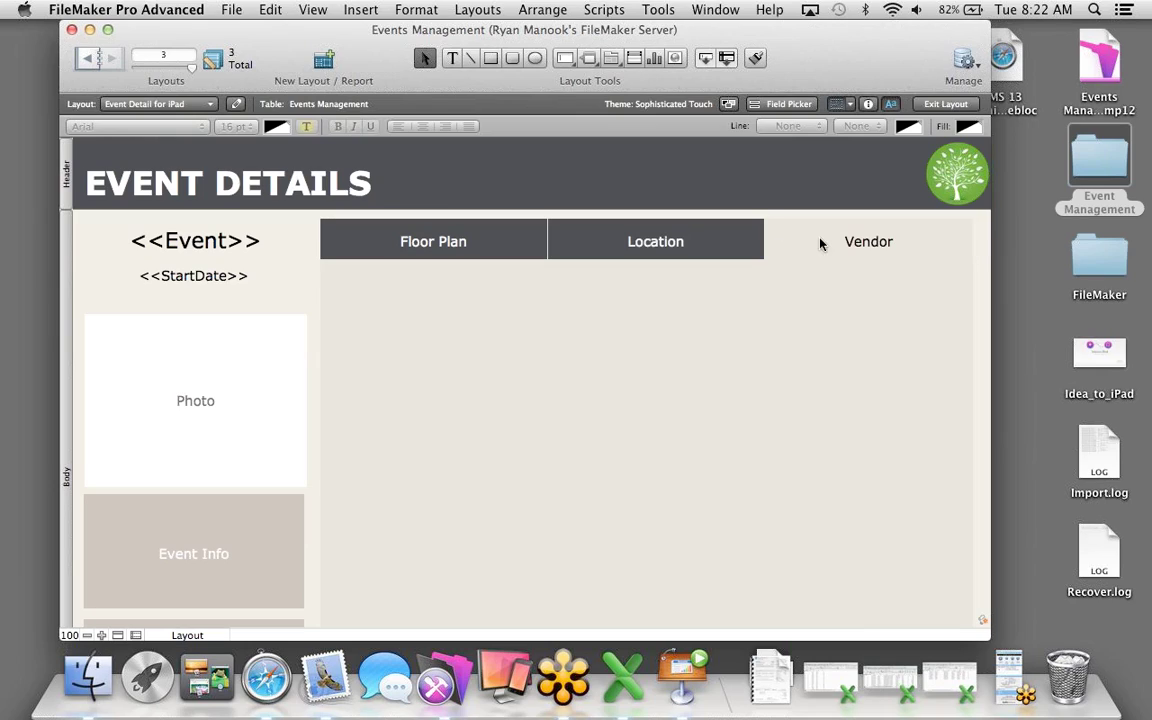
left_click(600, 251)
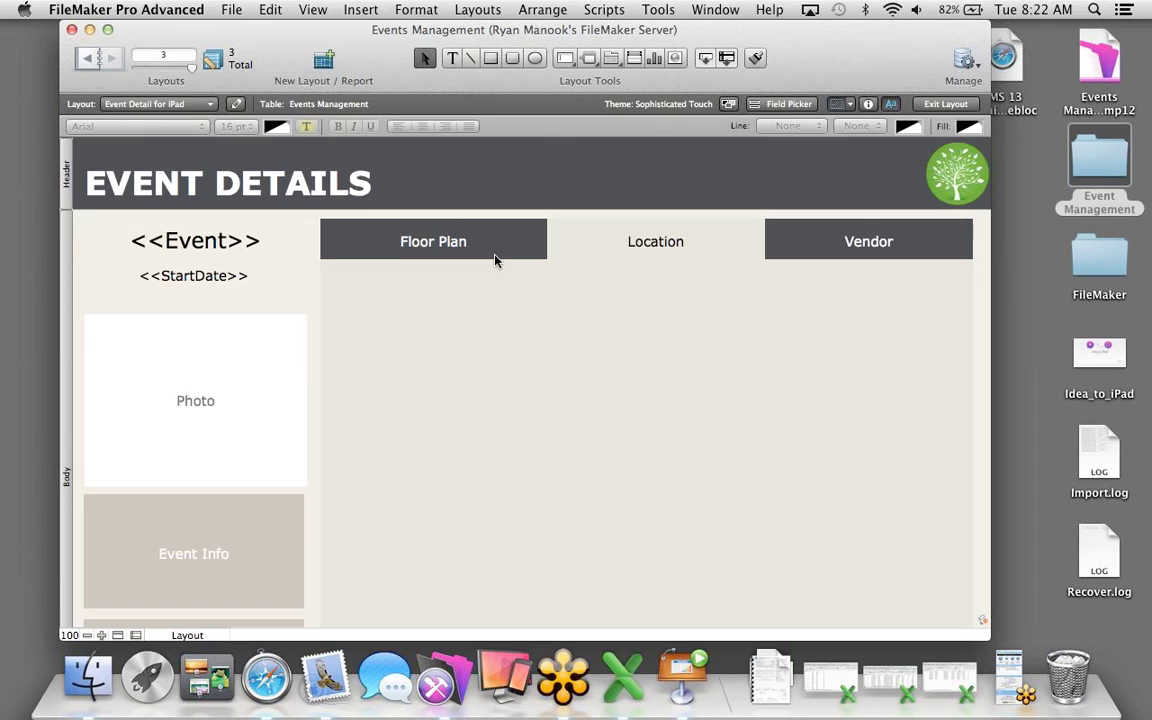
left_click(496, 245)
left_click(630, 249)
left_click(823, 244)
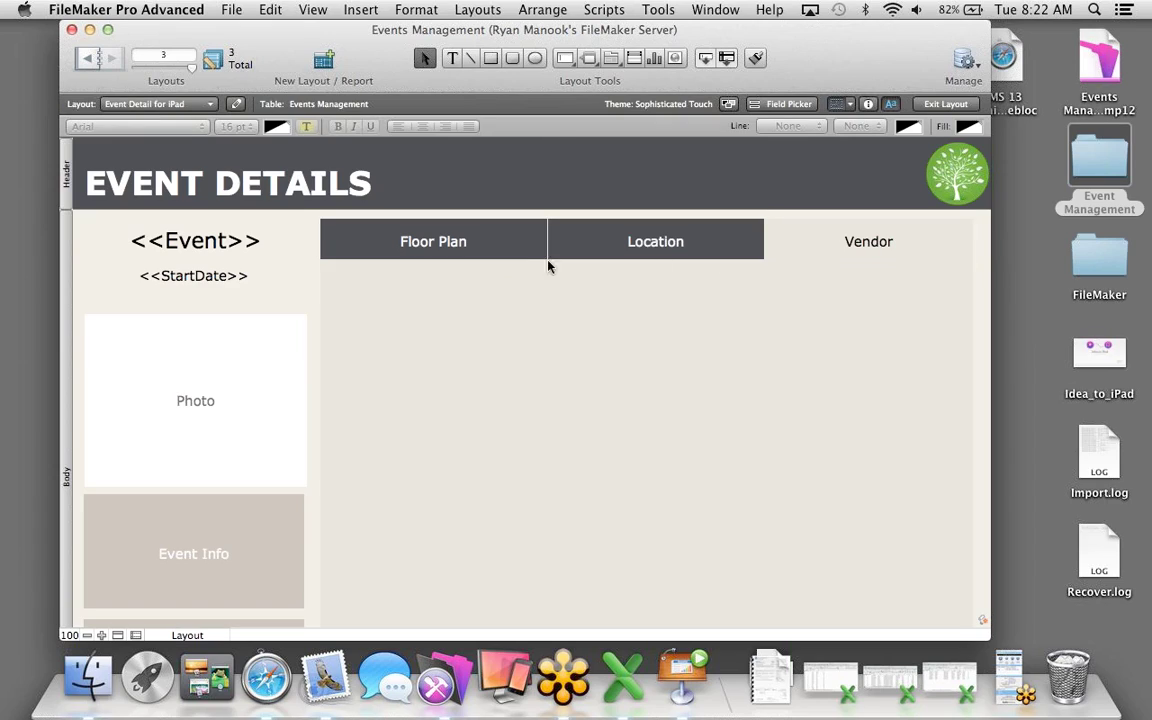
left_click(497, 253)
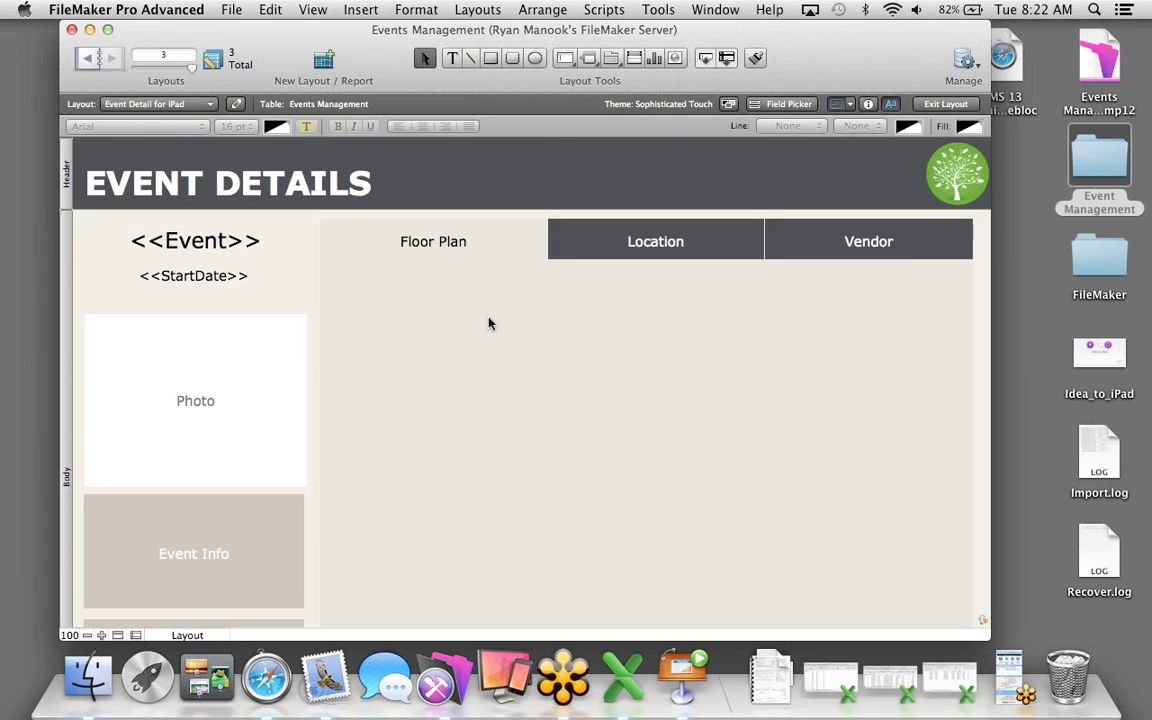
scroll(489, 322, "down", 2)
scroll(489, 323, "down", 4)
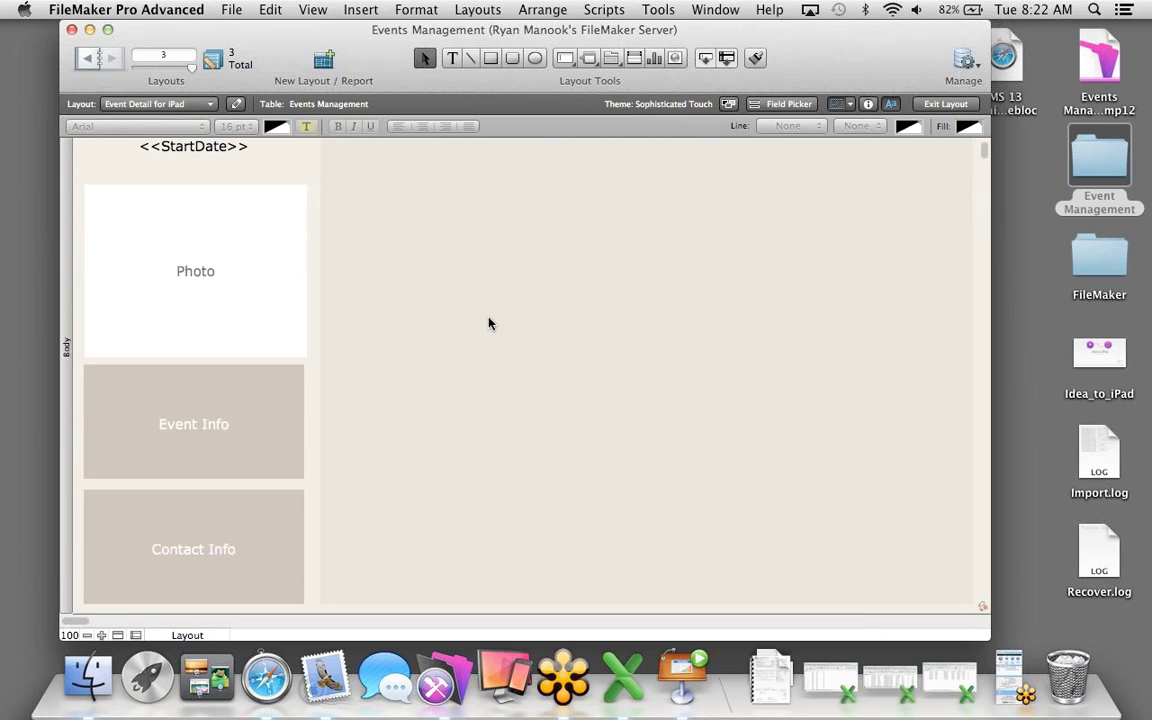
scroll(489, 323, "up", 3)
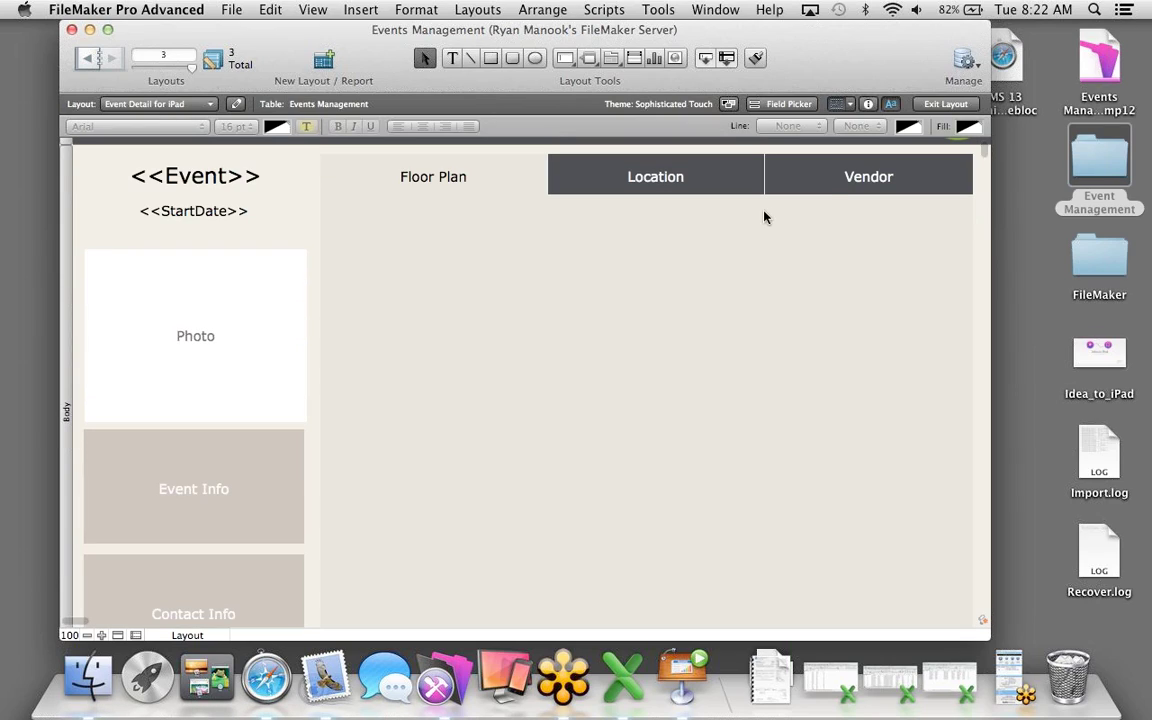
Create a new container field named Floor Plan in the Field Picker.
left_click(800, 107)
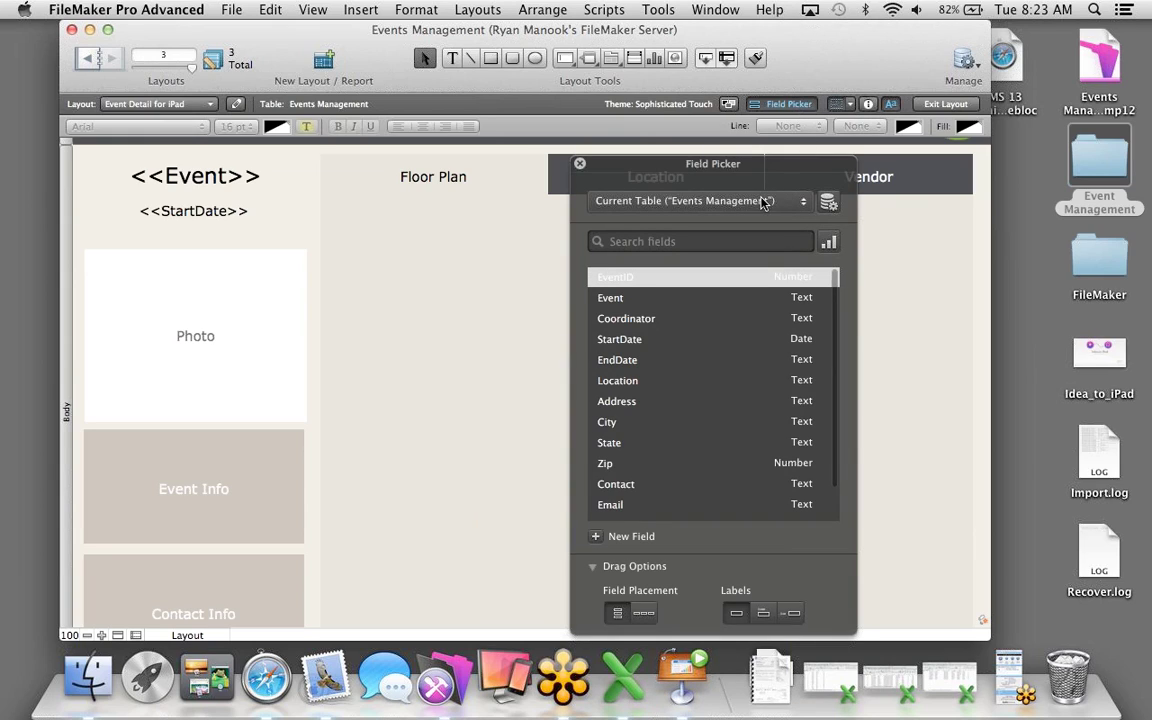
left_click_drag(749, 171, 1012, 138)
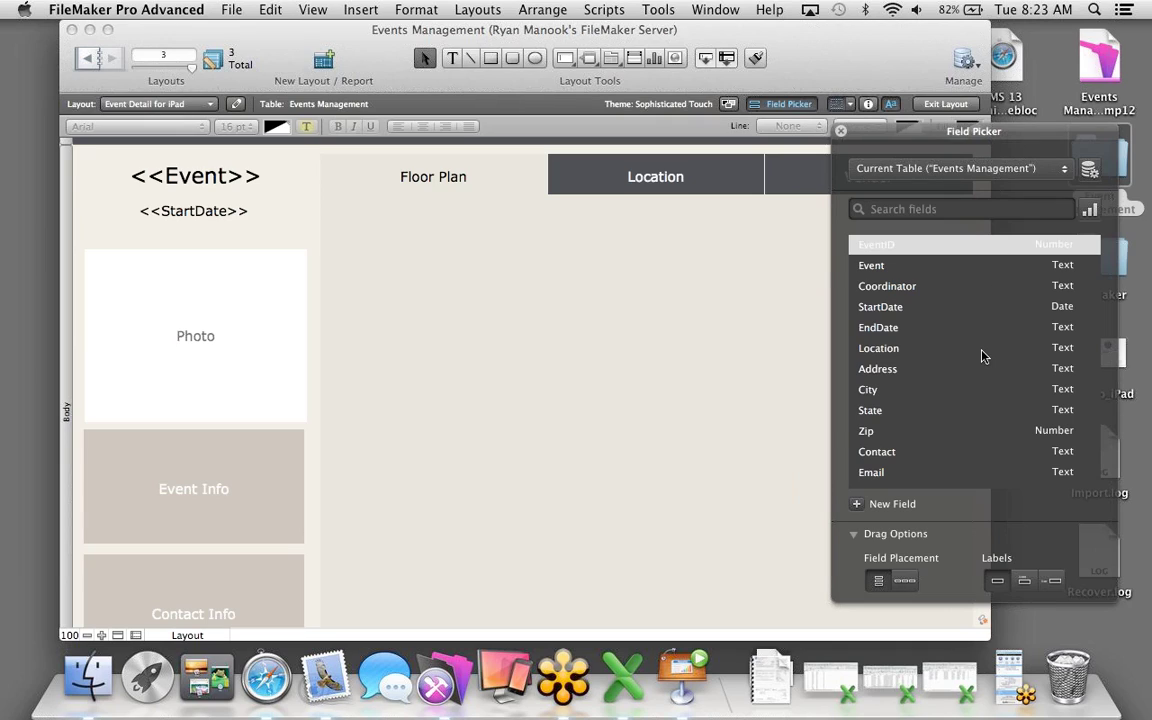
scroll(980, 352, "down", 2)
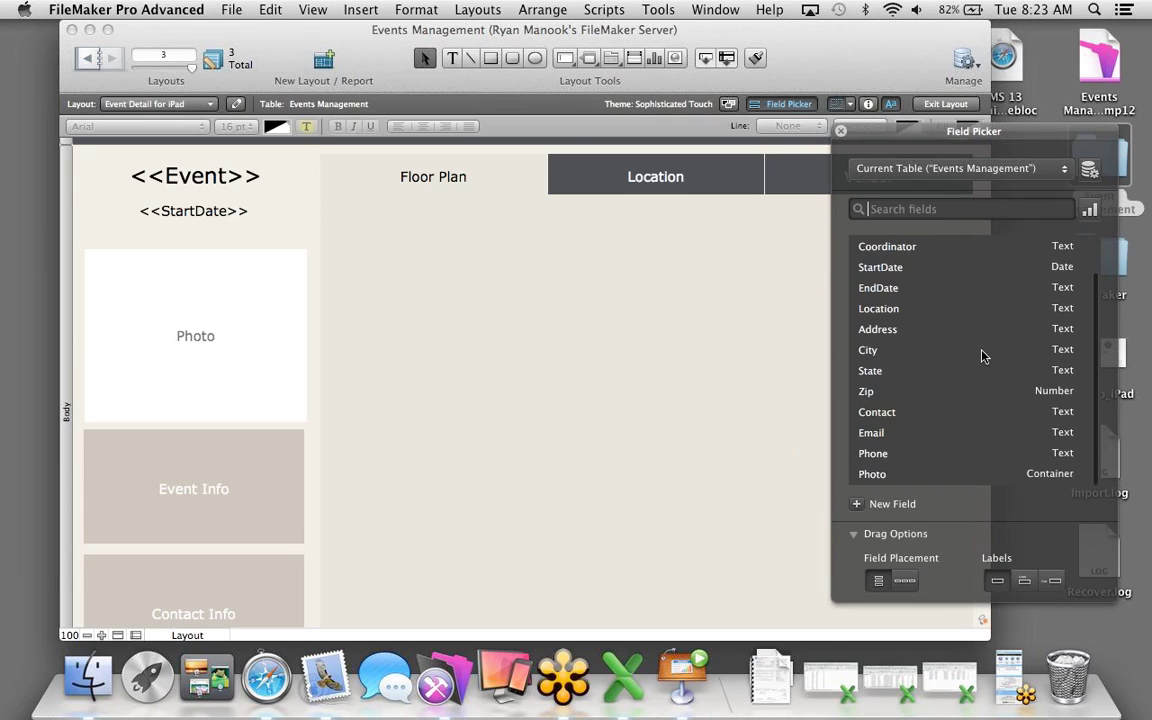
left_click(857, 505)
type("Floor")
type("Plan")
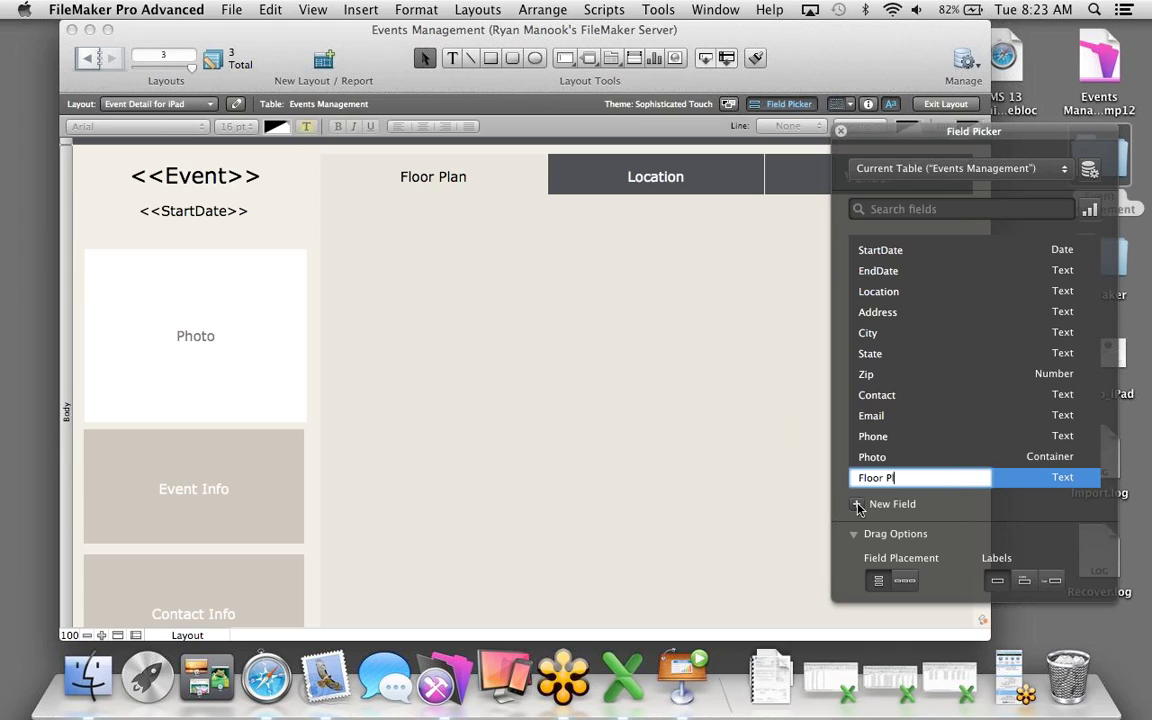
left_click(1036, 481)
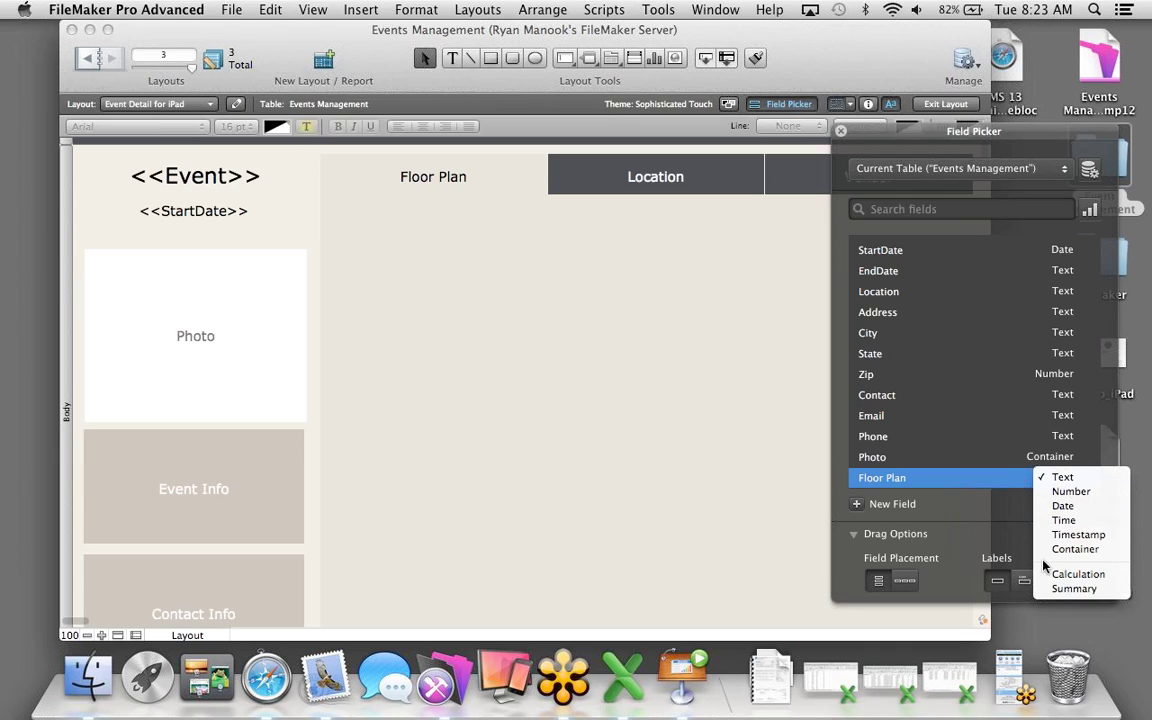
left_click(1078, 549)
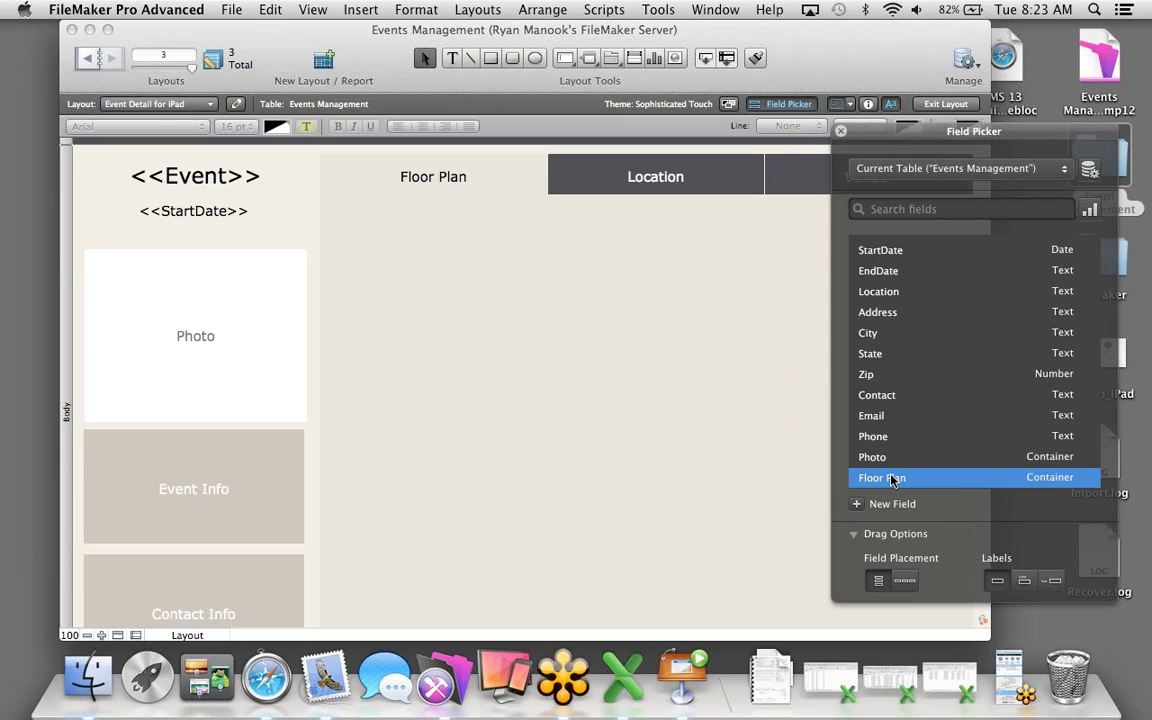
Place the Floor Plan field on its tab, widened to about 9.5 in and much taller.
left_click_drag(895, 477, 372, 238)
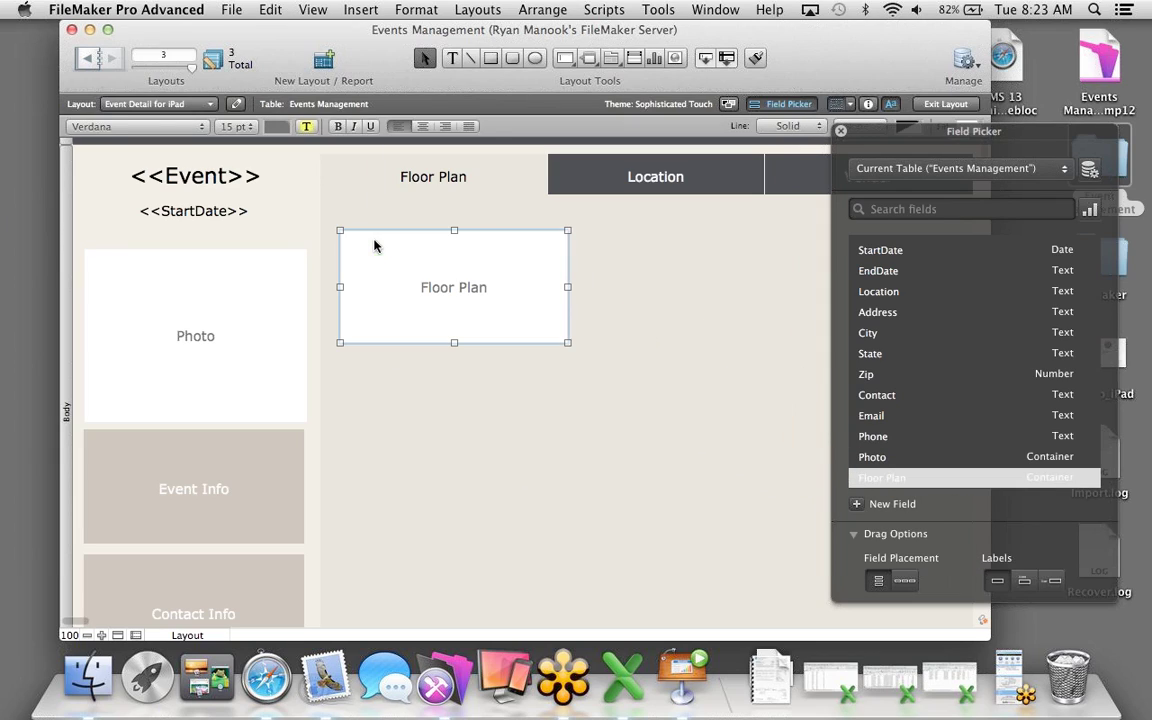
left_click(840, 131)
left_click_drag(565, 286, 955, 271)
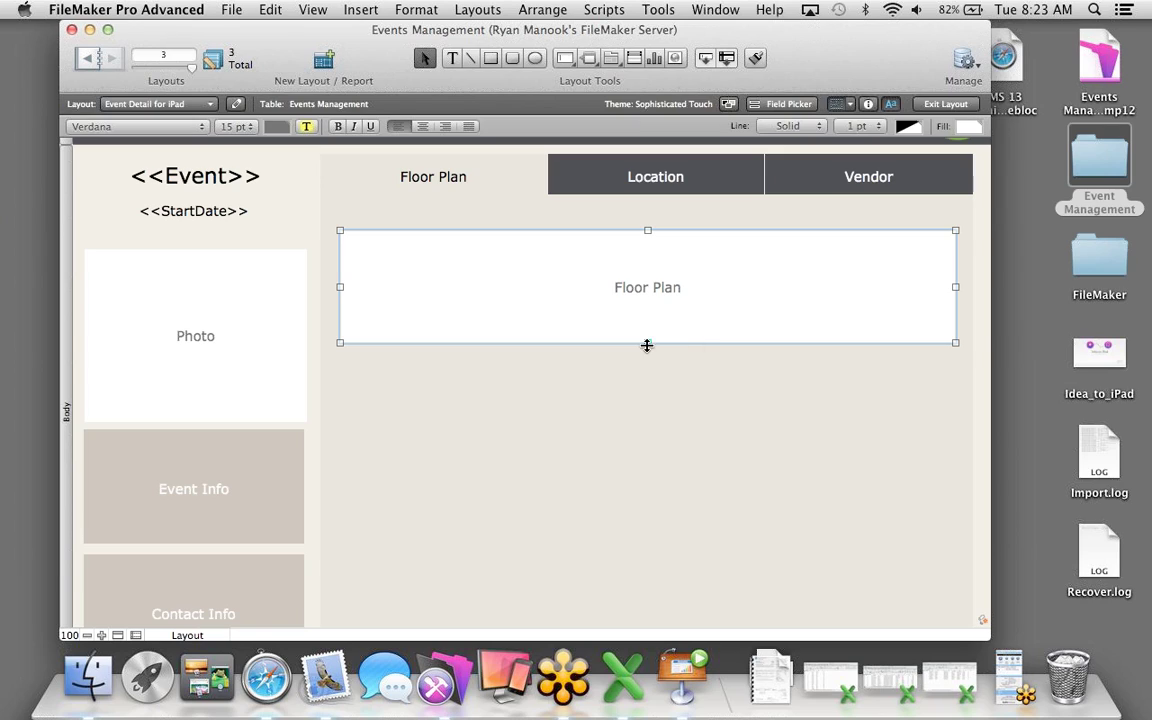
left_click_drag(647, 345, 628, 557)
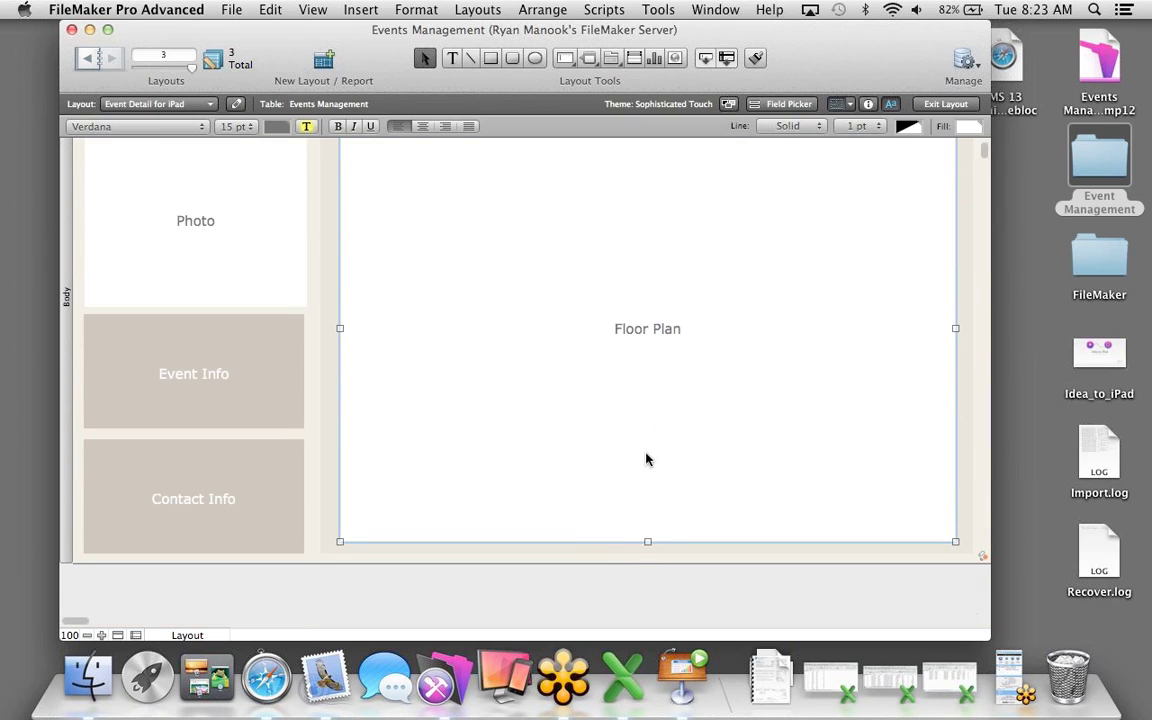
scroll(648, 400, "up", 5)
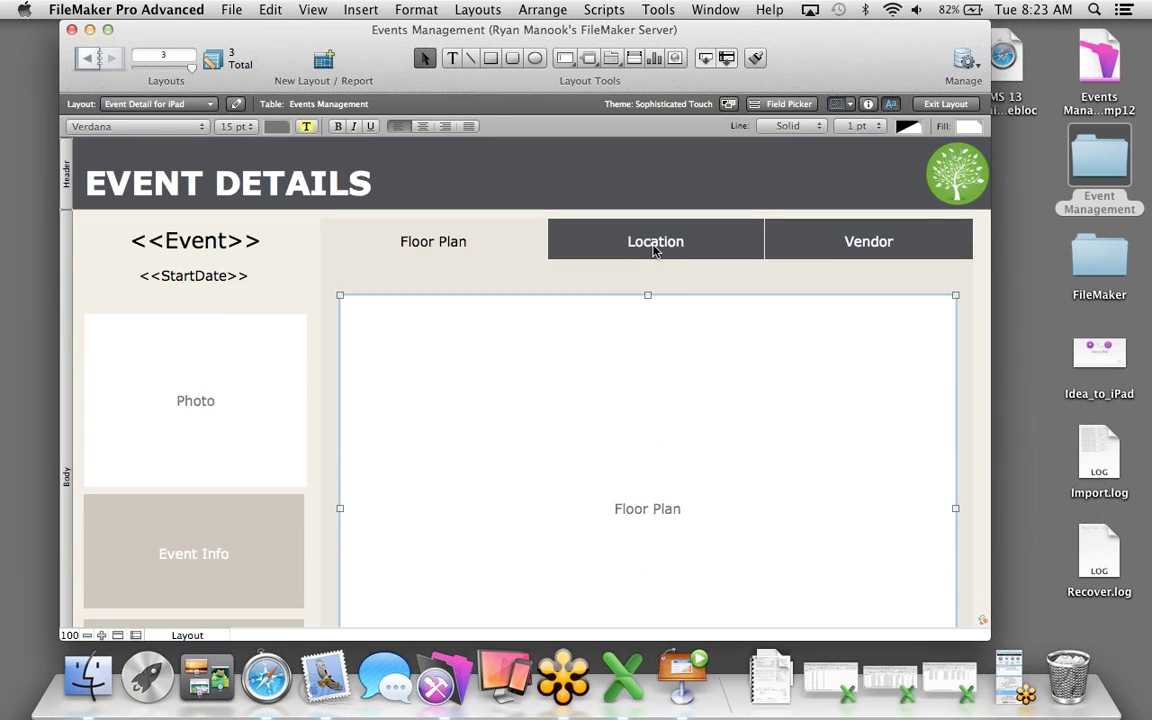
Draw a web viewer in the Location tab's panel, bringing up Web Viewer Setup.
left_click(655, 245)
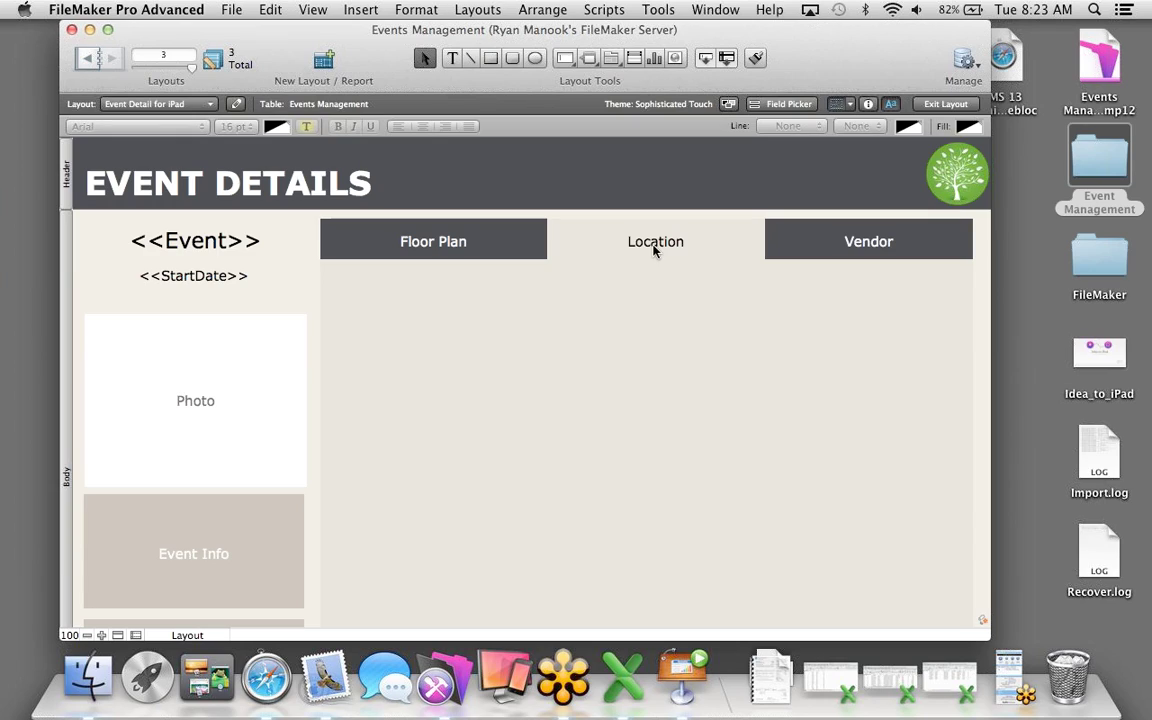
left_click(675, 59)
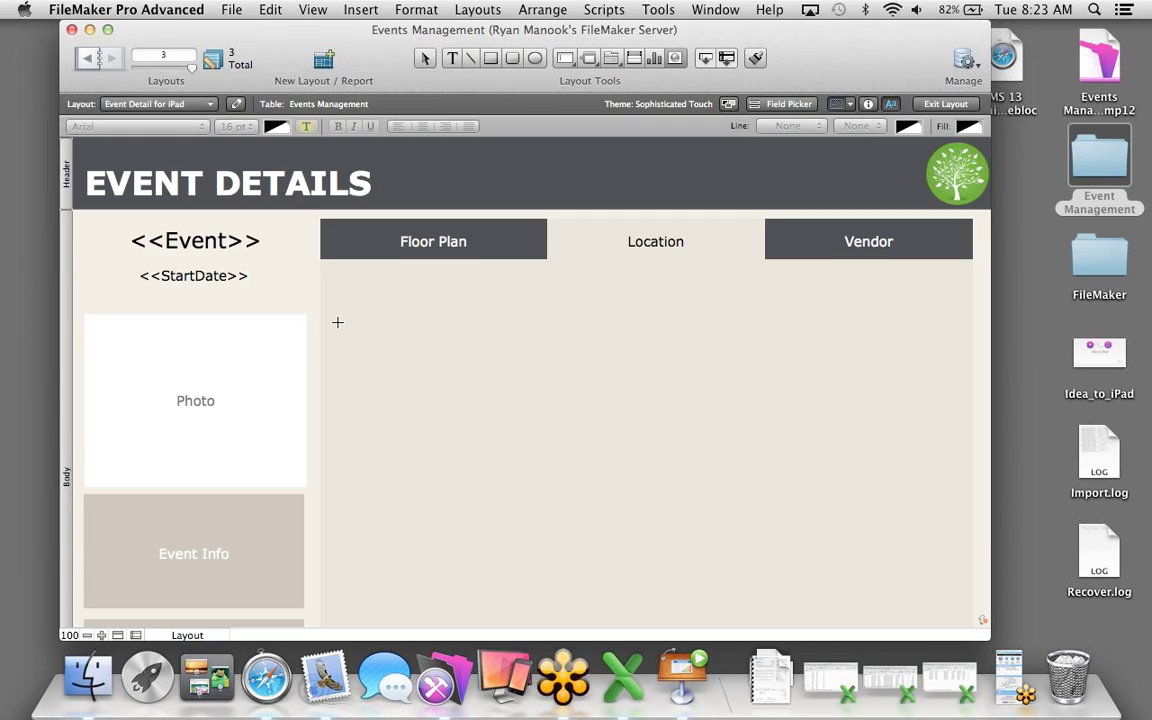
left_click_drag(337, 318, 637, 518)
left_click_drag(740, 568, 956, 459)
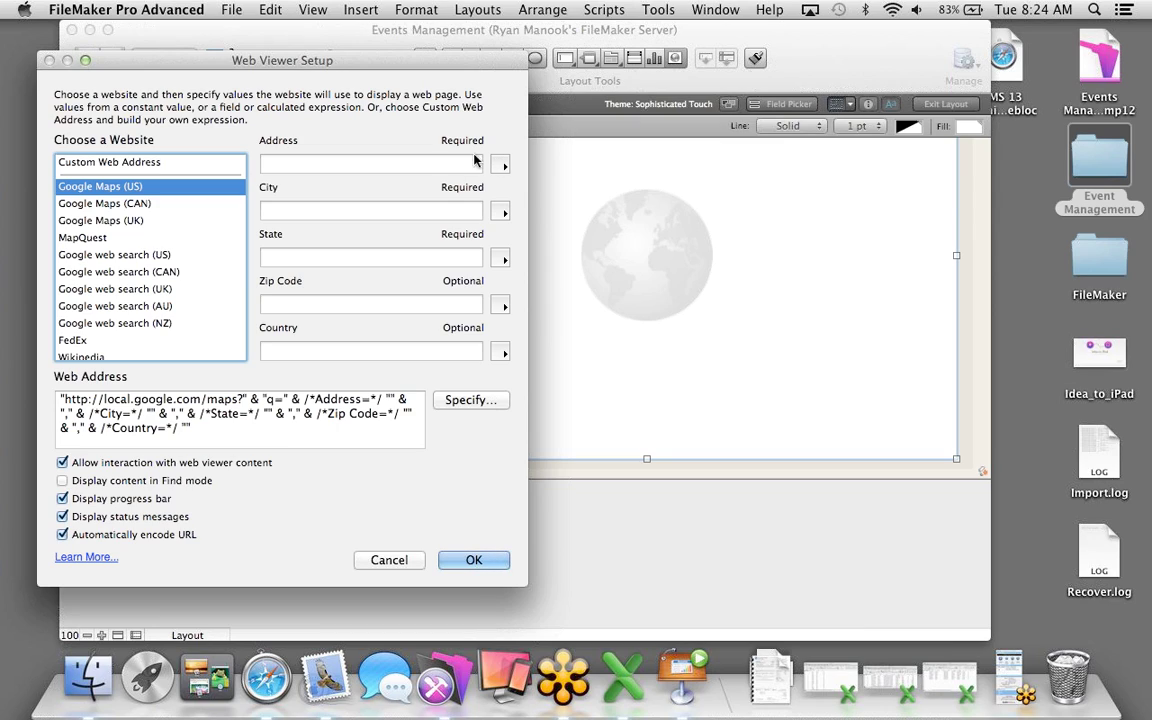
Set the map's Address and City parameters to the Address and City fields.
left_click(501, 164)
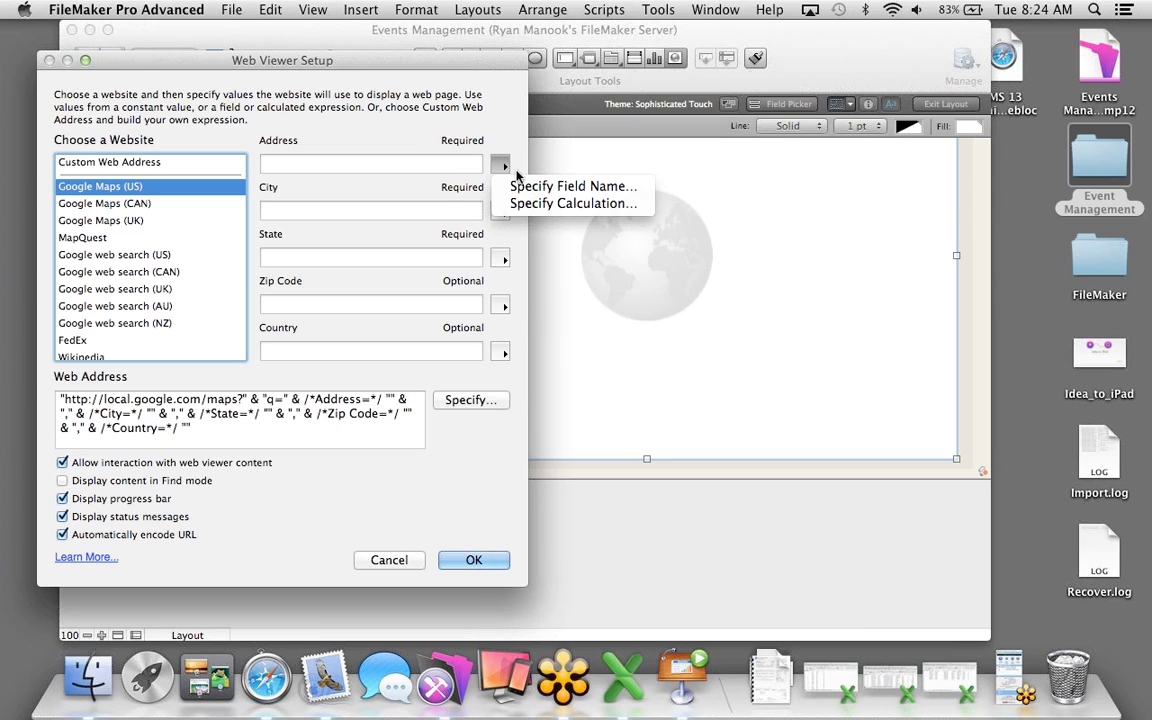
left_click(520, 186)
scroll(487, 250, "down", 1)
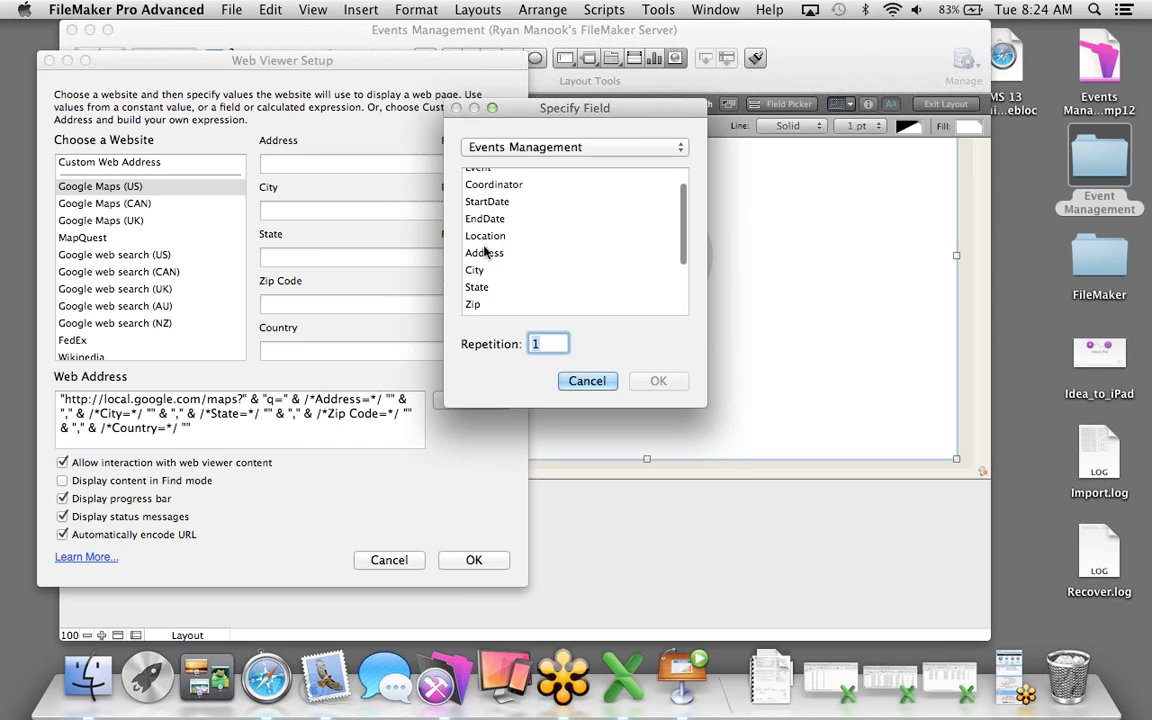
left_click(480, 256)
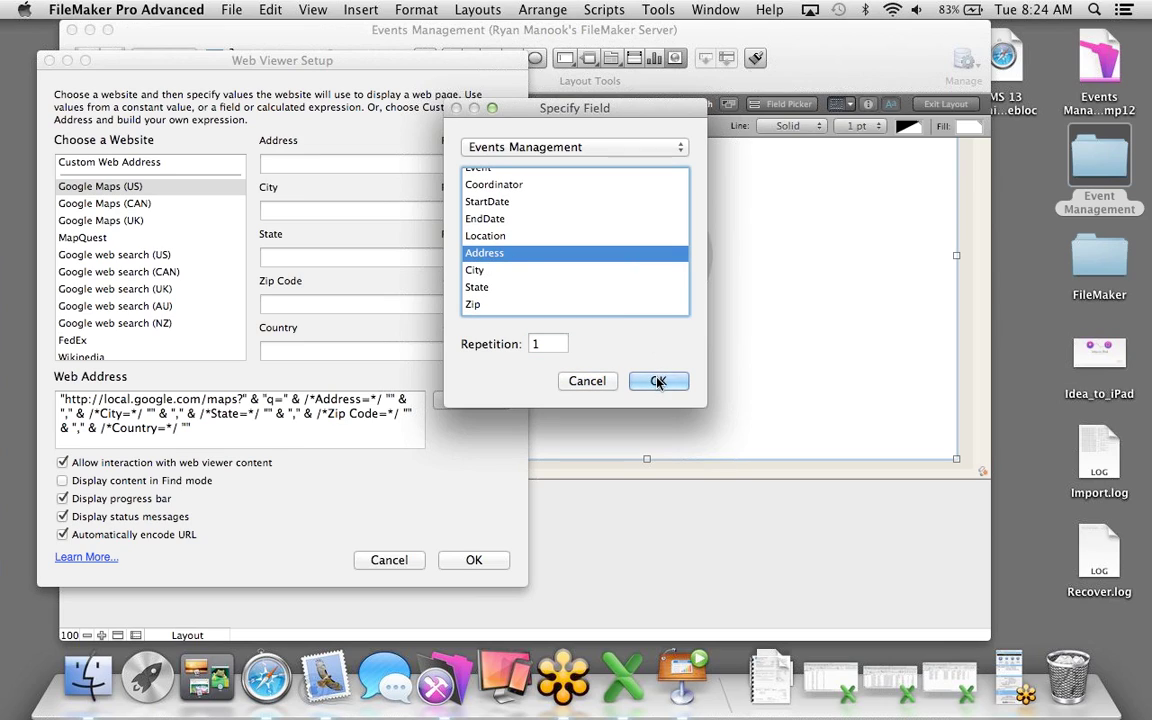
left_click(658, 380)
left_click(500, 213)
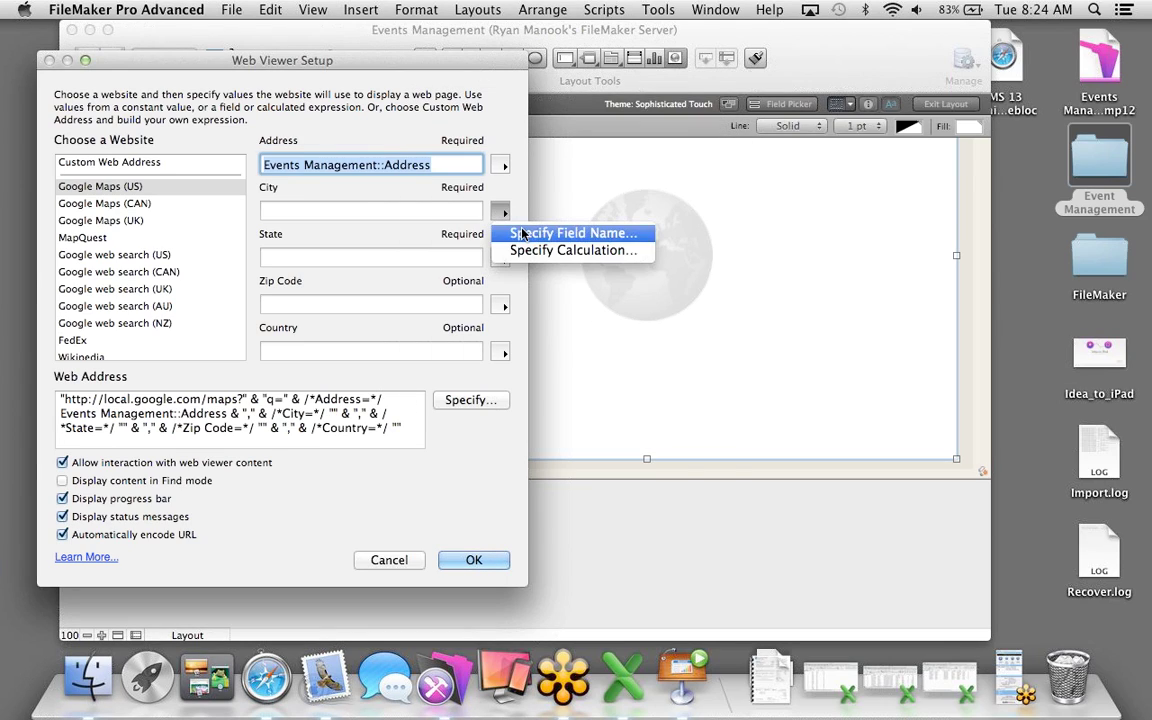
left_click(530, 229)
scroll(495, 260, "down", 1)
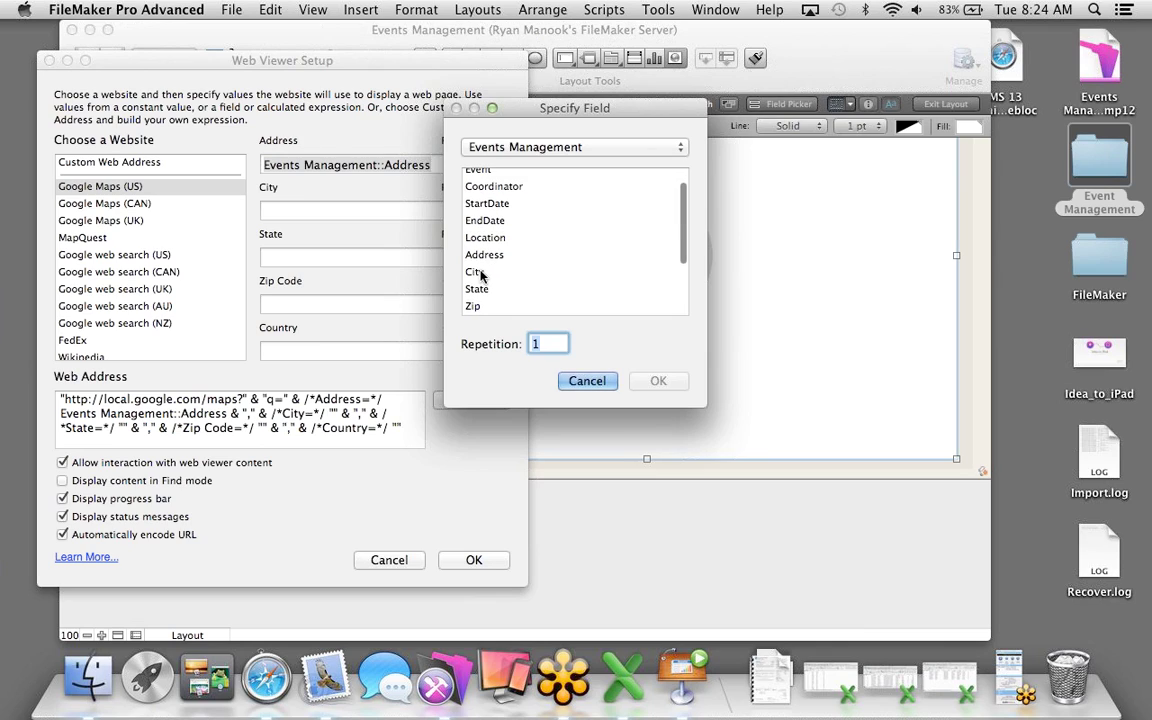
left_click(496, 280)
left_click(658, 380)
Set State and Zip Code to the State and Zip fields and confirm the web viewer.
left_click(500, 258)
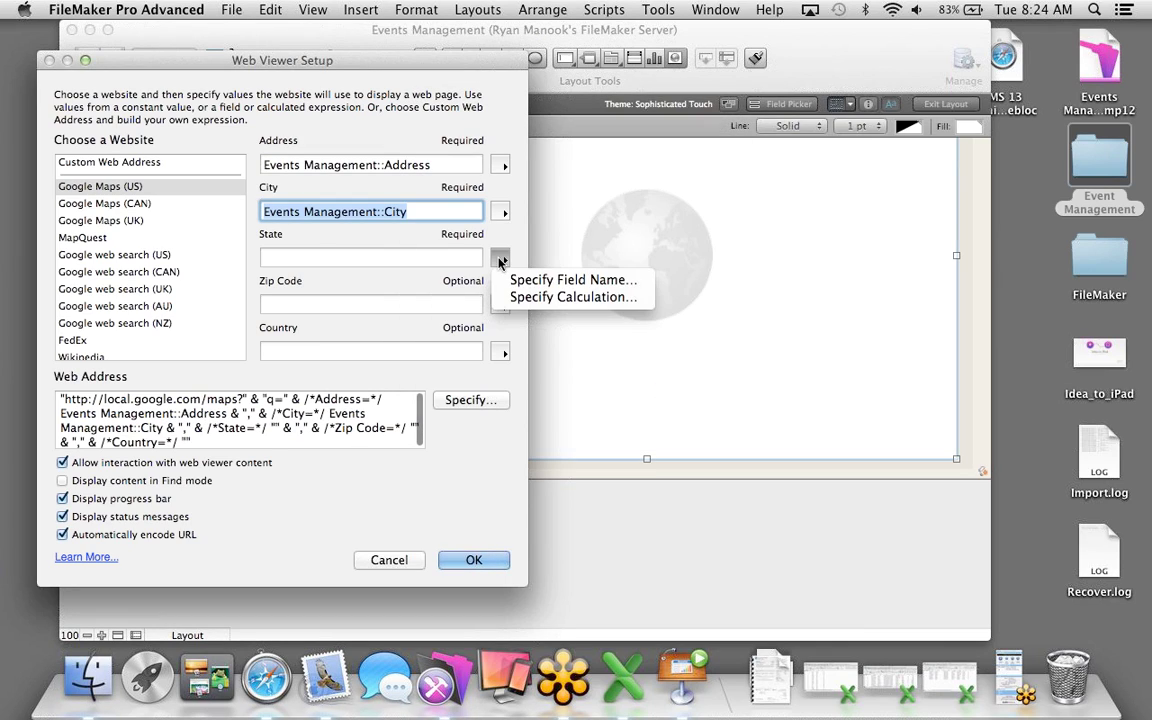
left_click(534, 278)
scroll(490, 270, "down", 1)
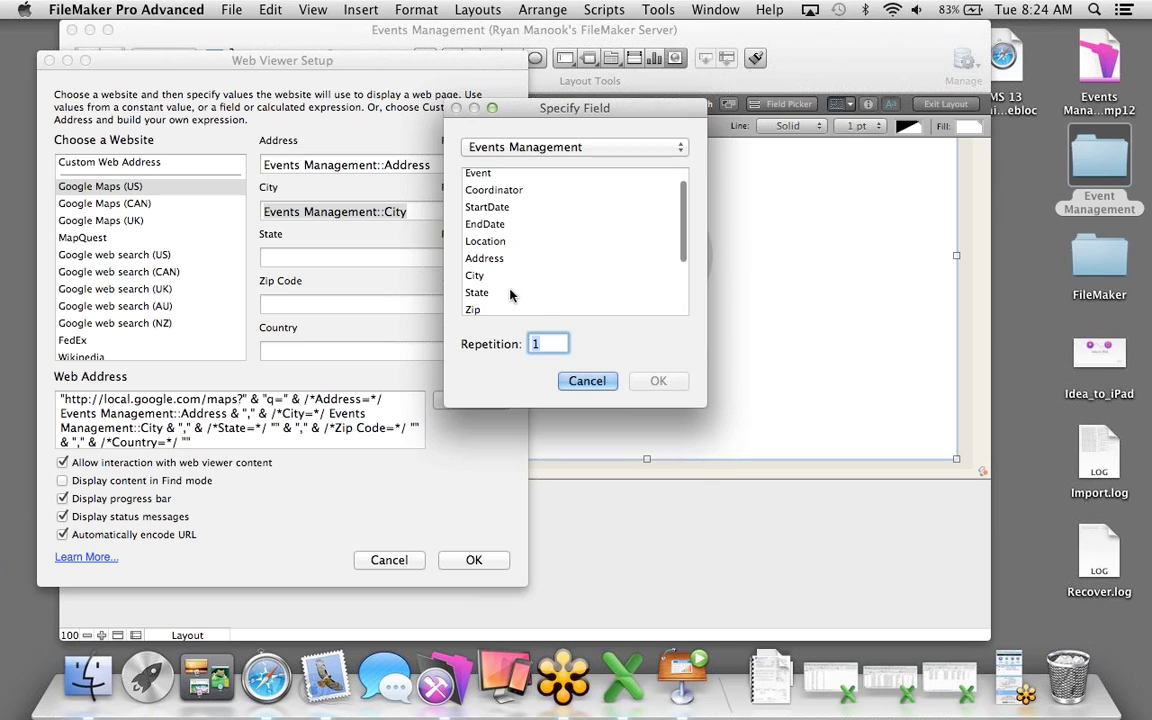
left_click(490, 292)
left_click(660, 381)
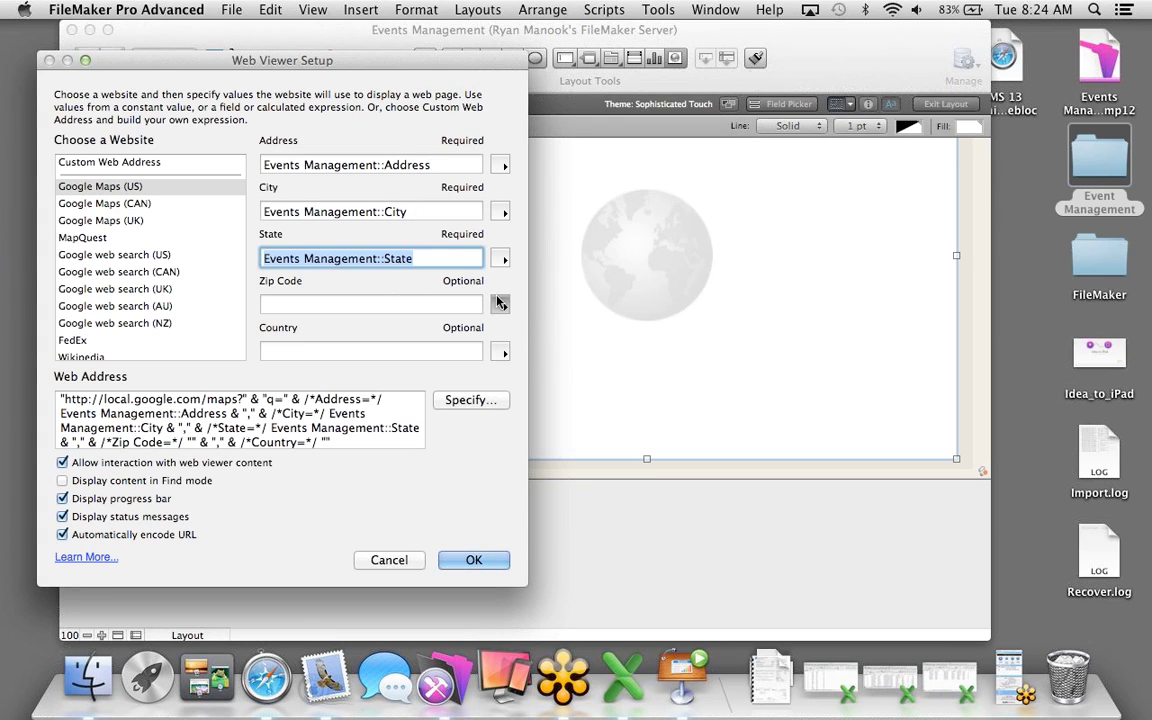
left_click(500, 305)
left_click(538, 324)
scroll(505, 260, "down", 3)
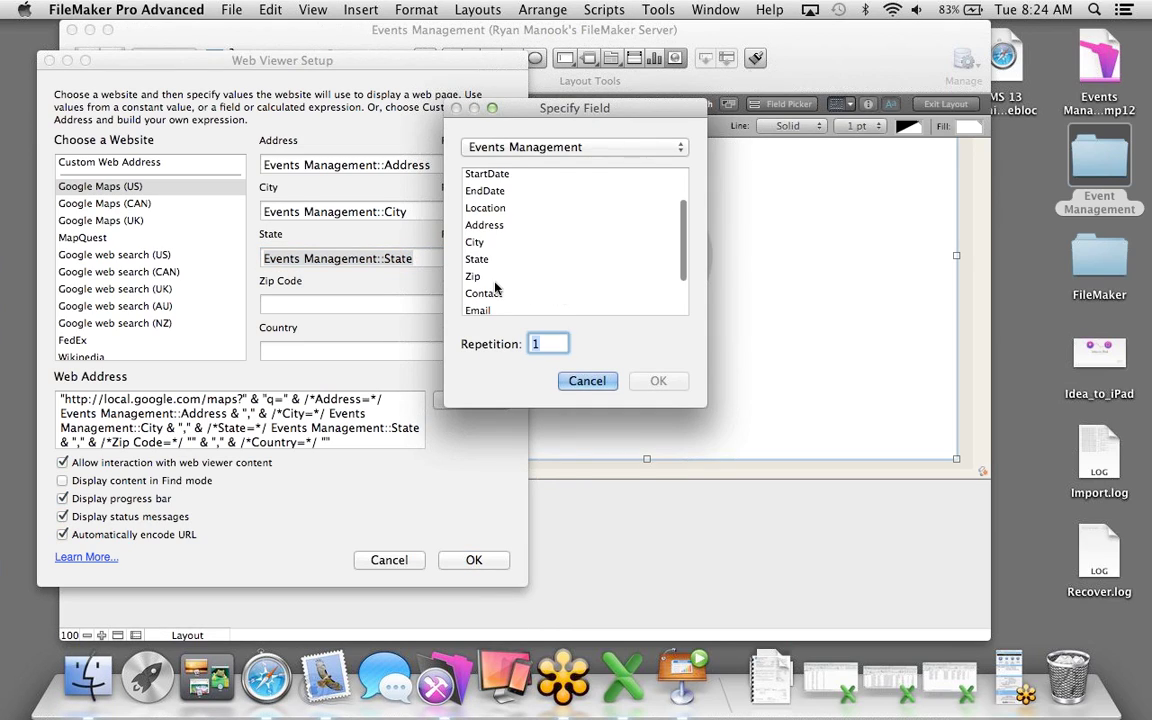
left_click(480, 276)
left_click(655, 380)
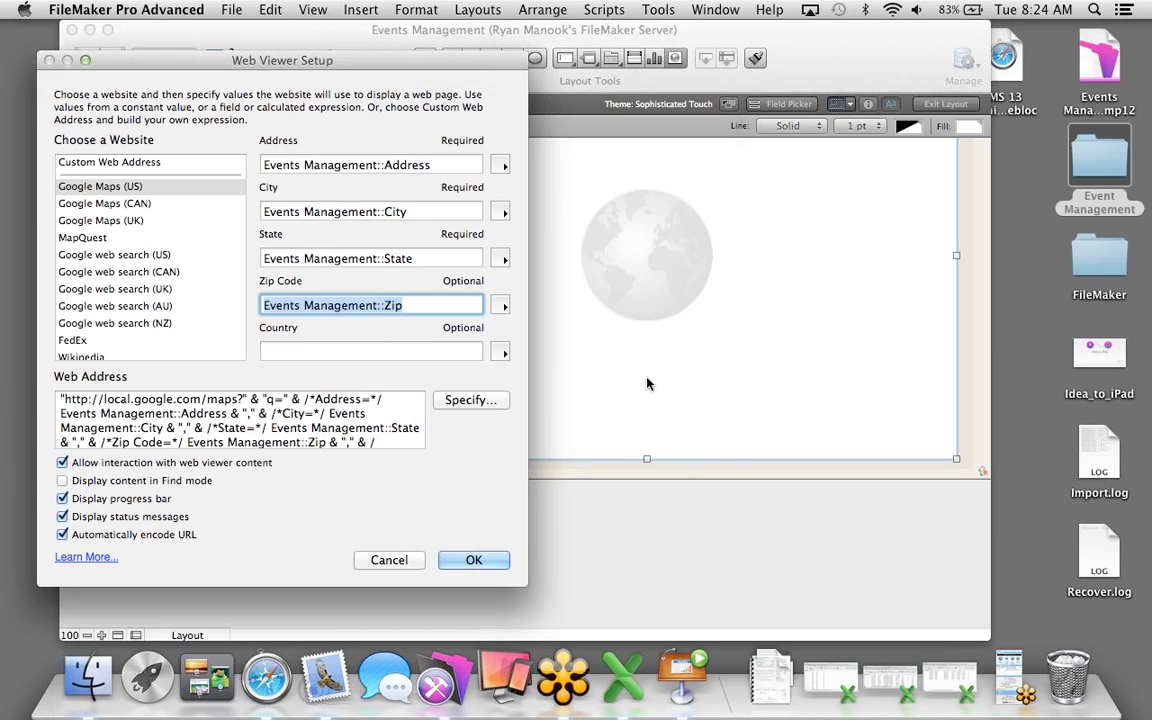
left_click(473, 560)
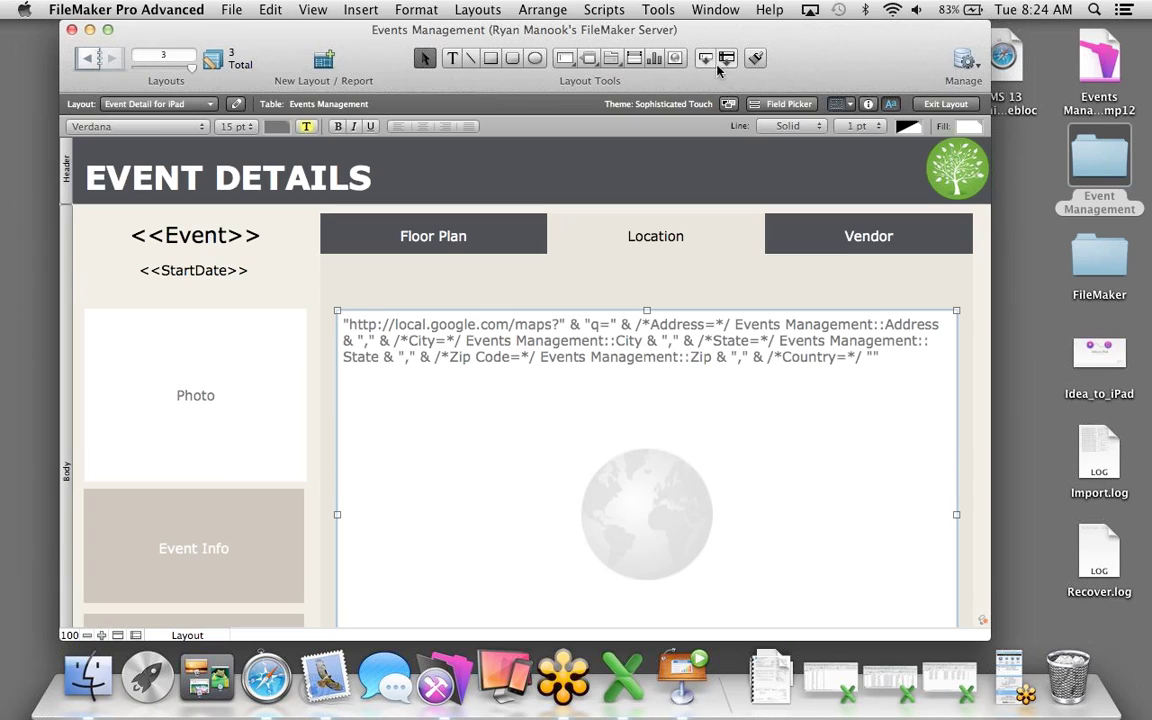
Place the Location field above the map, delete its label, and widen it to about 3.8 in.
left_click_drag(705, 62, 337, 269)
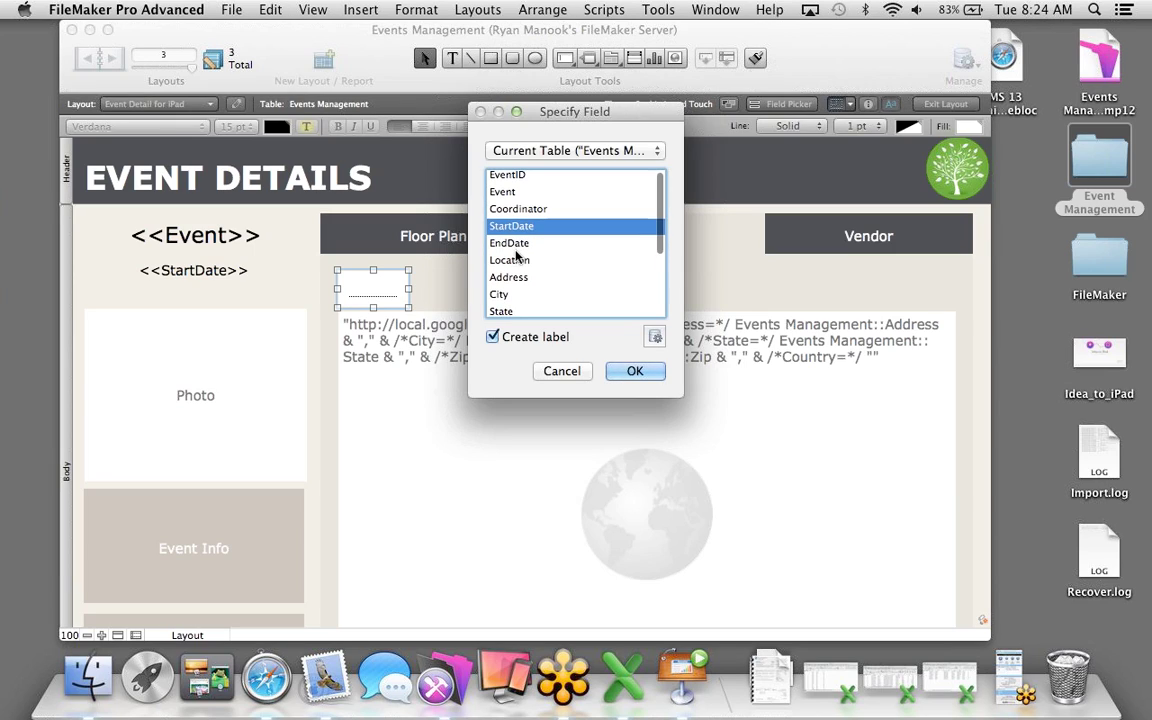
left_click(515, 262)
left_click(634, 370)
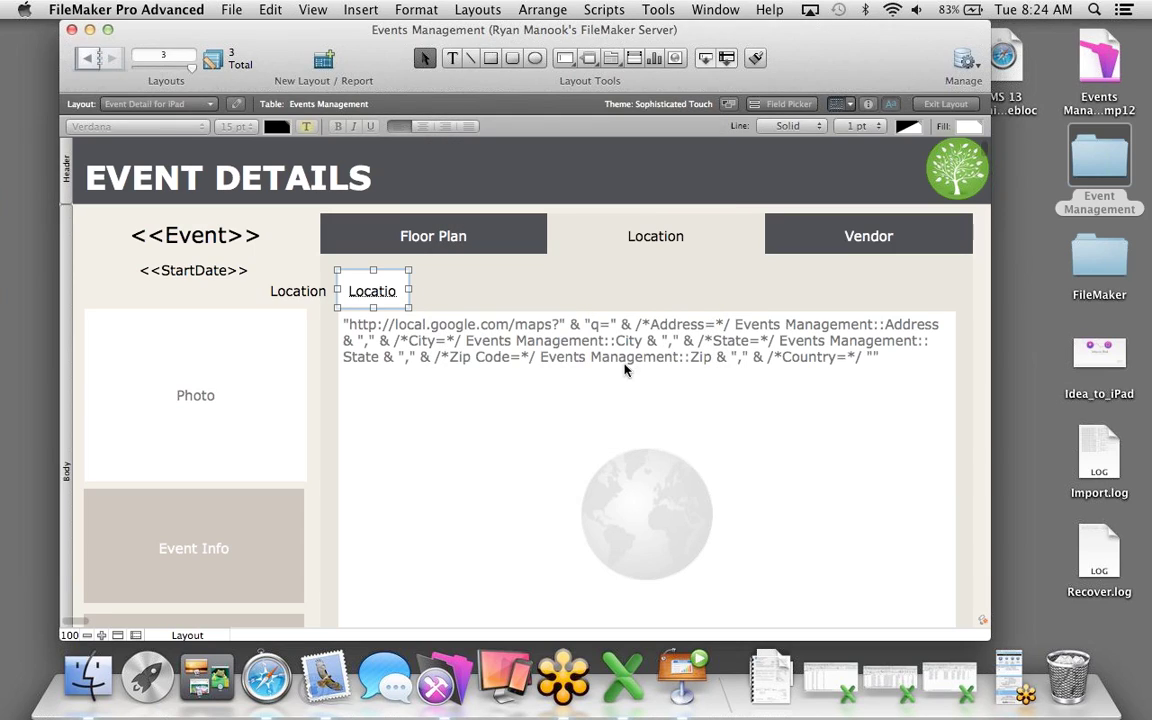
left_click(307, 290)
key("Delete")
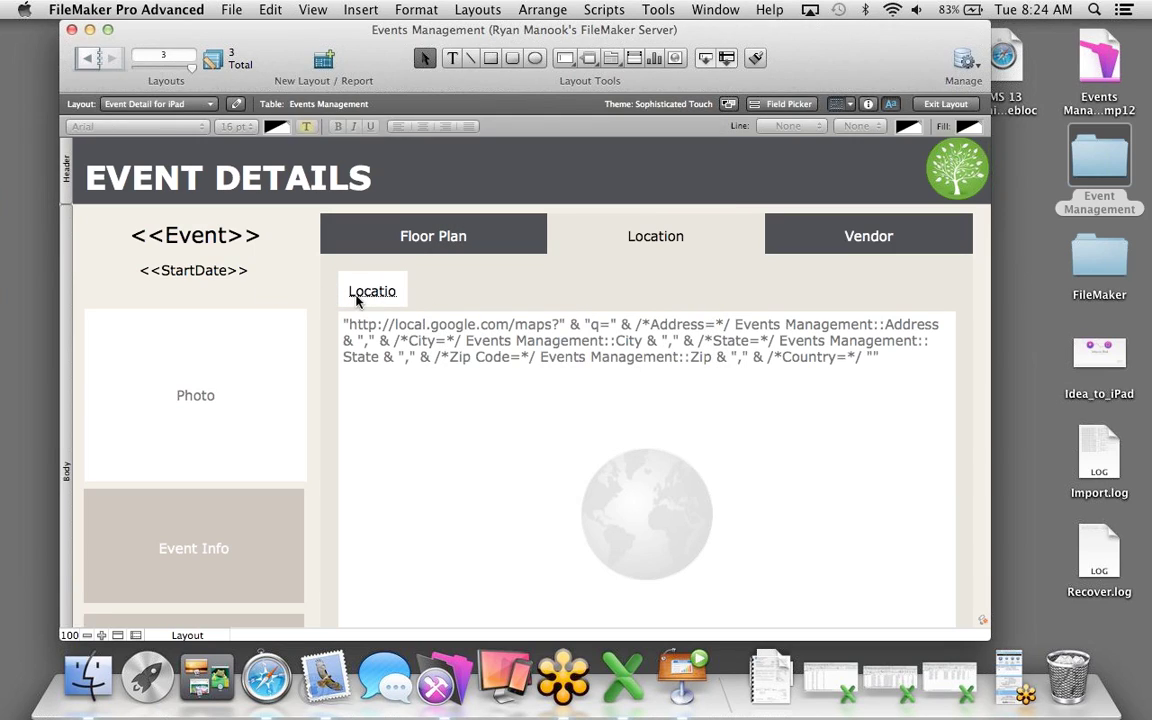
left_click(360, 293)
left_click_drag(407, 289, 582, 287)
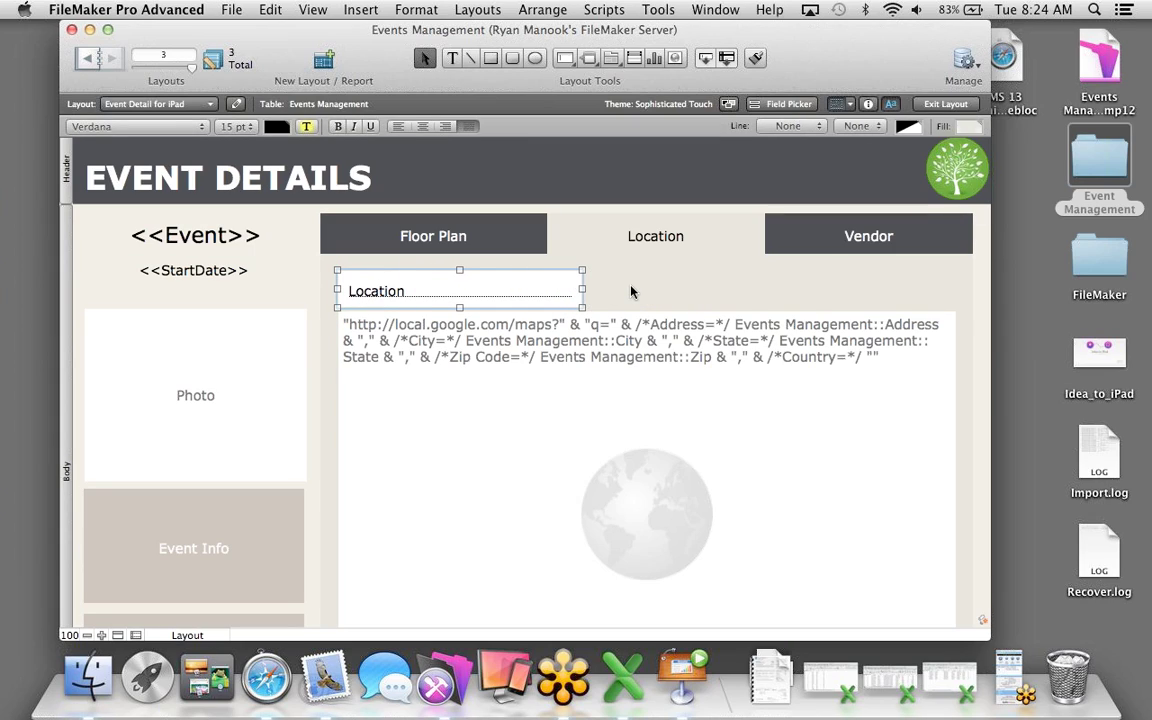
Check the Vendor and Floor Plan tab panels, then return to Browse mode.
left_click(635, 291)
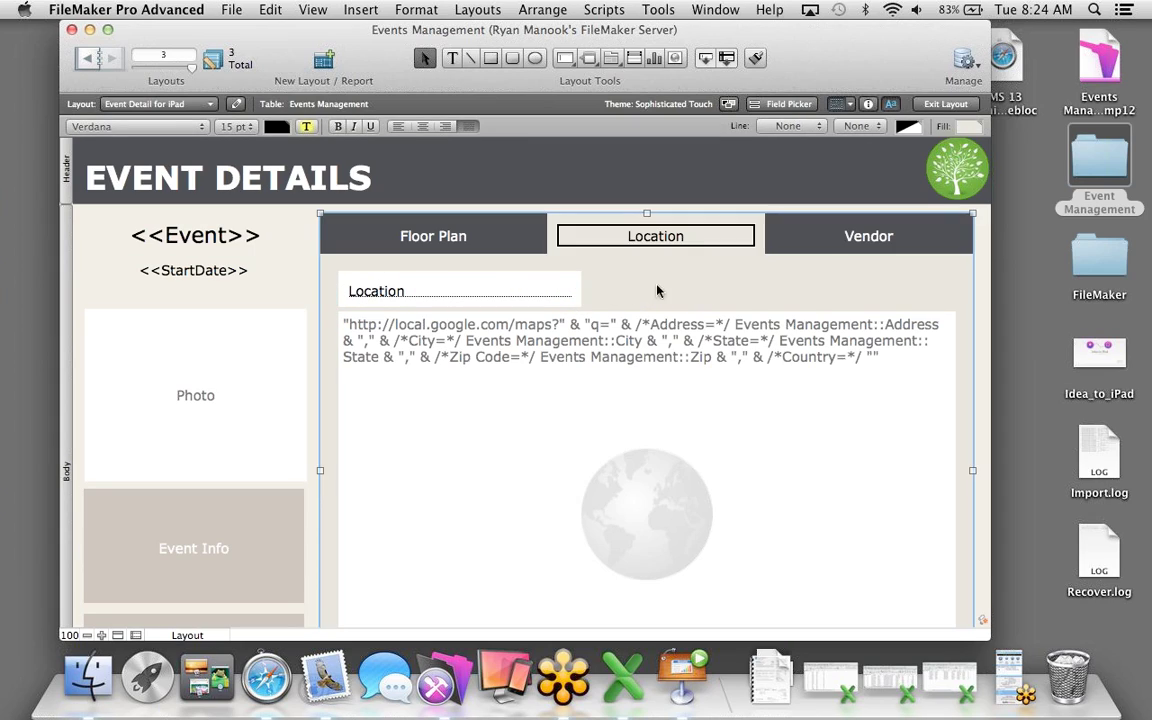
left_click(812, 246)
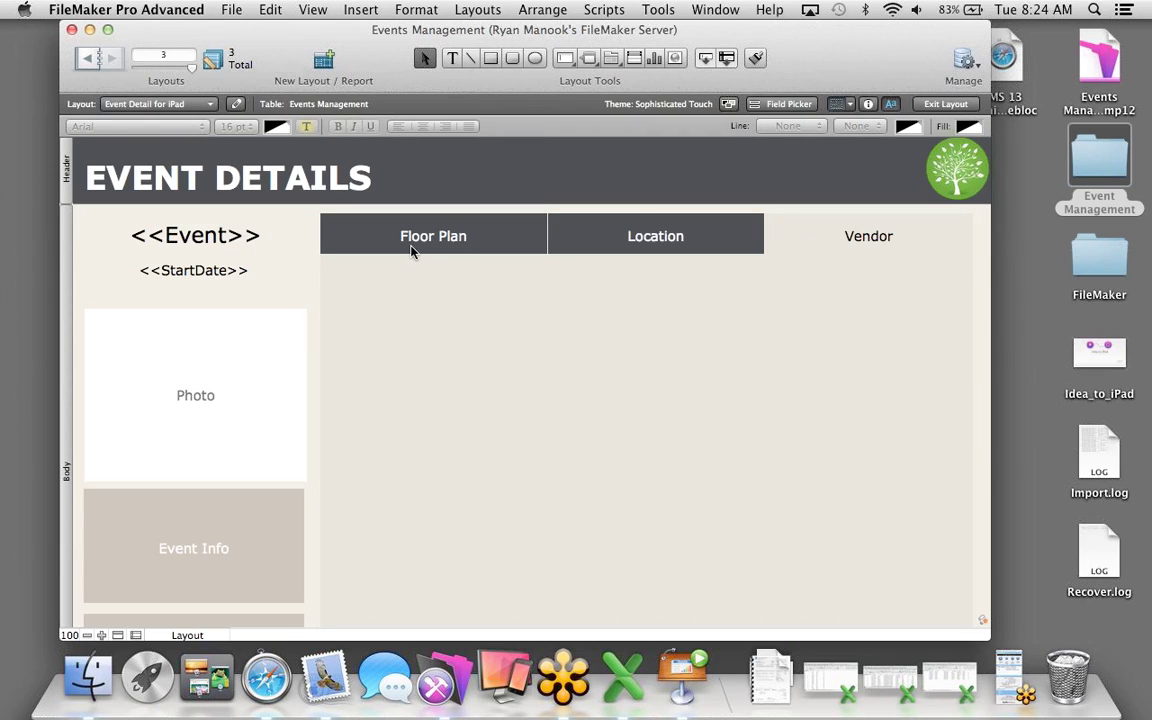
left_click(411, 249)
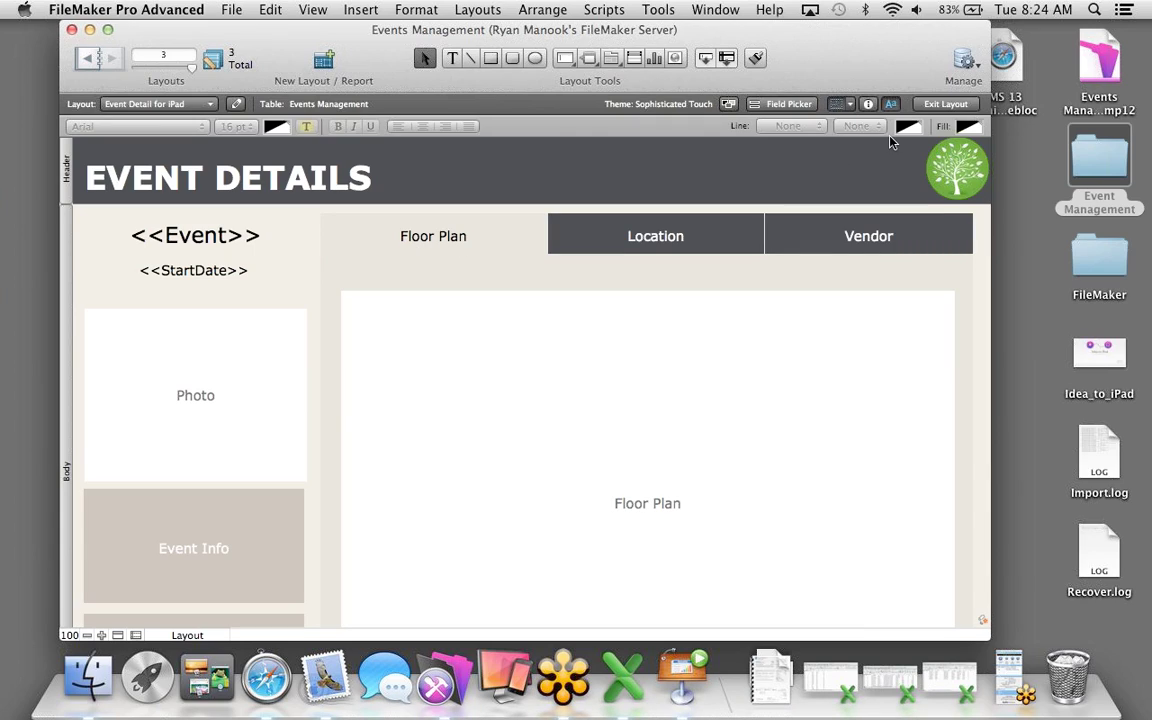
left_click(940, 105)
Drag Floor2 Plan from Event Management > Floor Plans into the Floor Plan container.
scroll(674, 342, "down", 2)
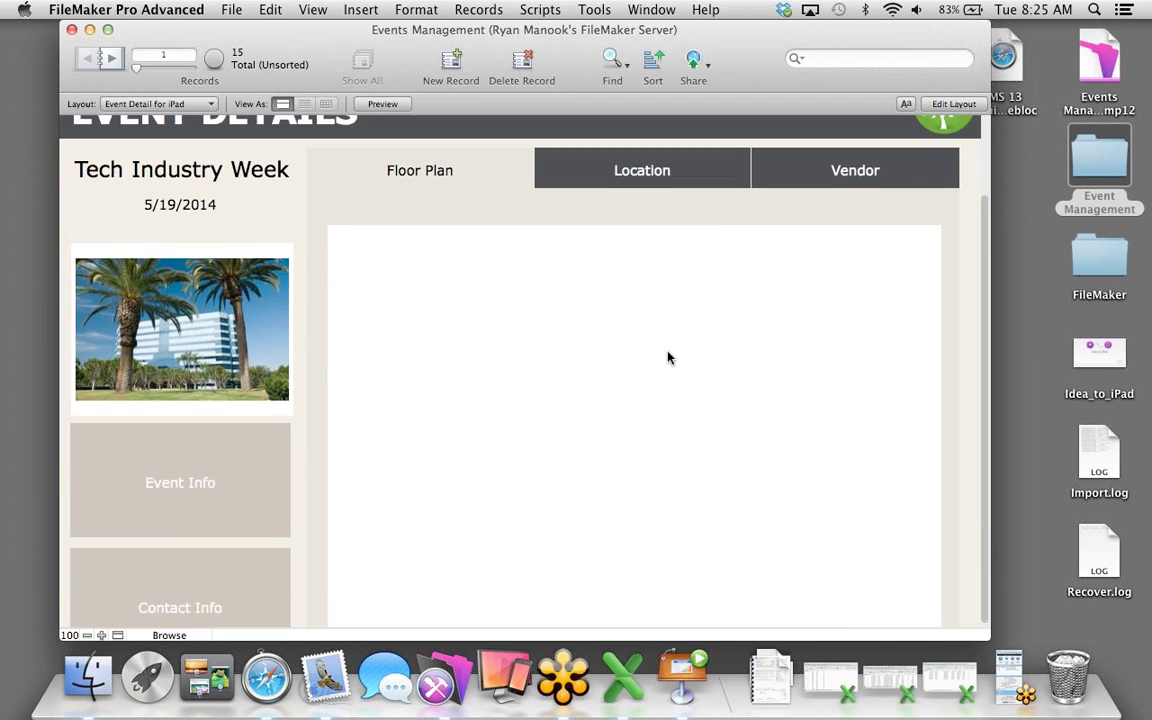
scroll(797, 285, "down", 1)
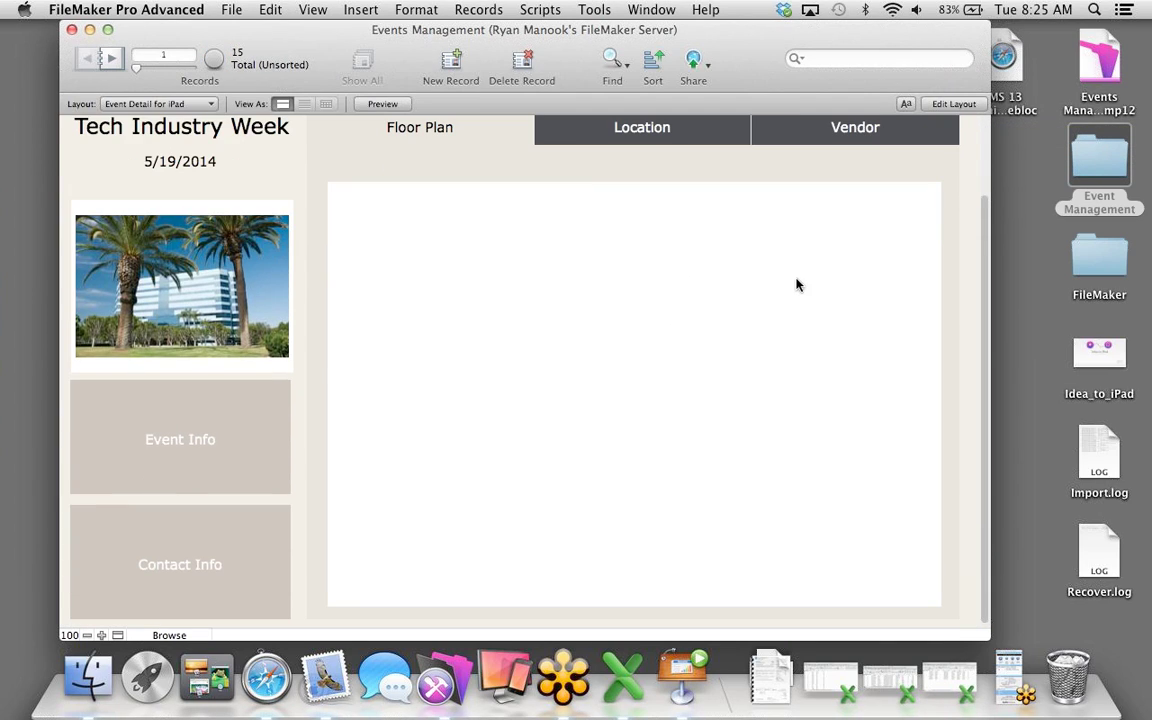
double_click(1095, 160)
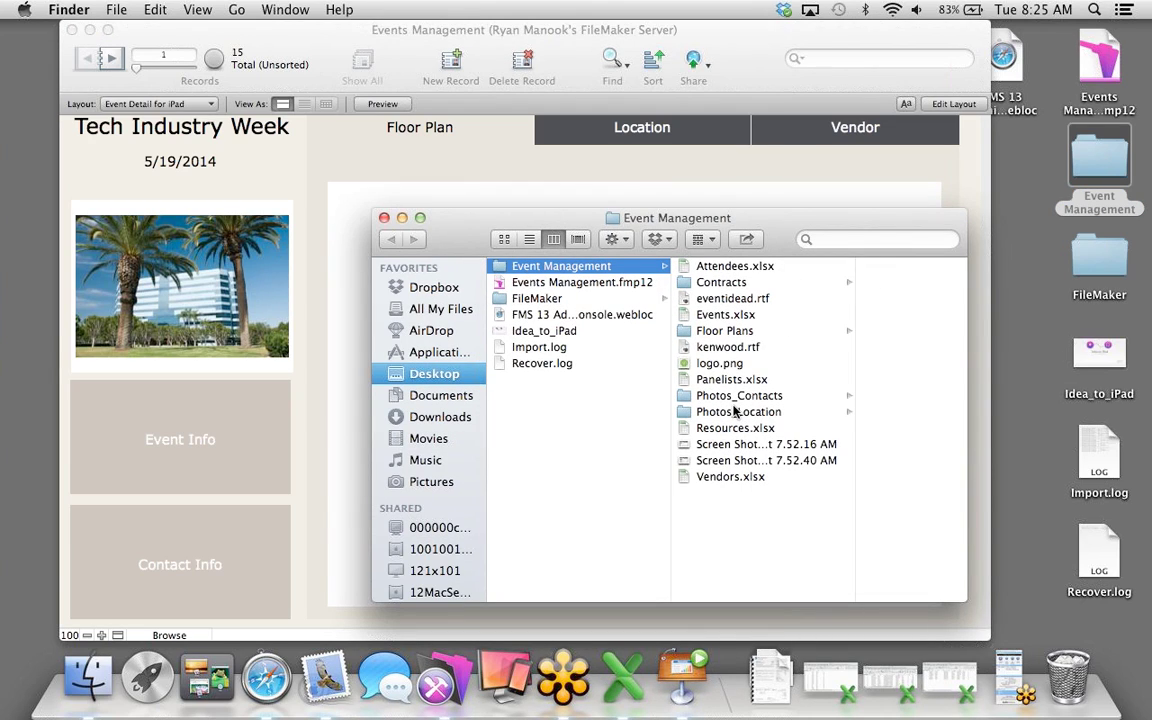
left_click(725, 330)
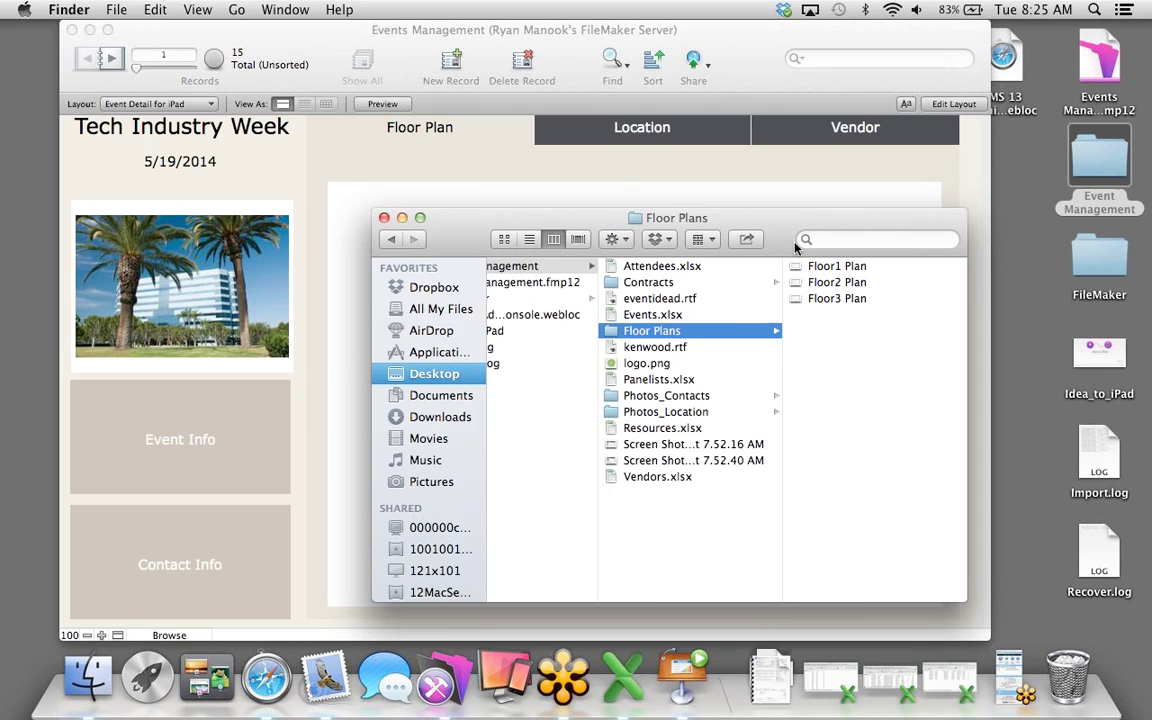
left_click_drag(712, 222, 974, 41)
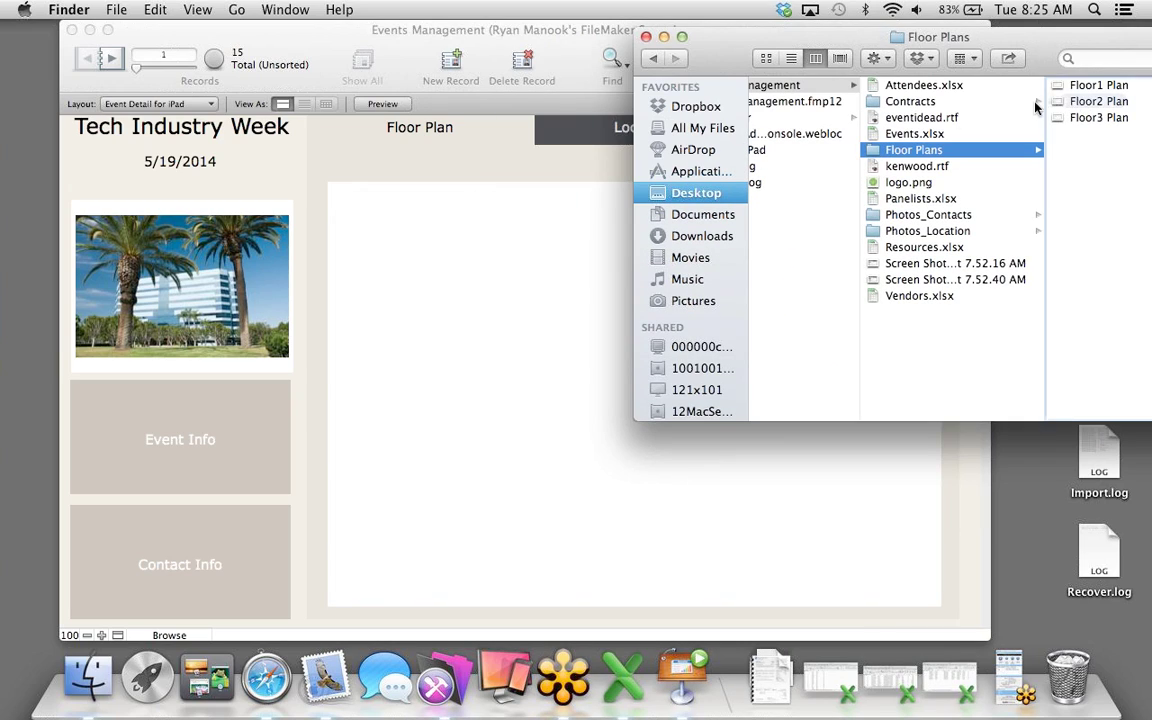
left_click_drag(1060, 101, 432, 324)
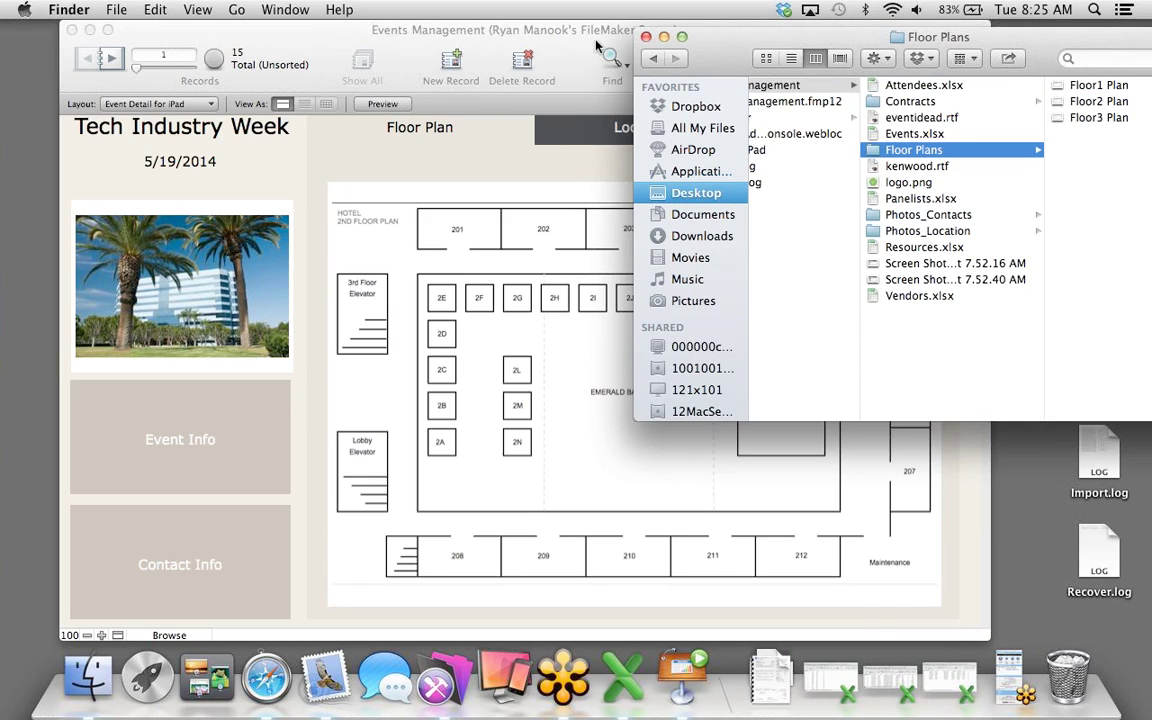
left_click(646, 37)
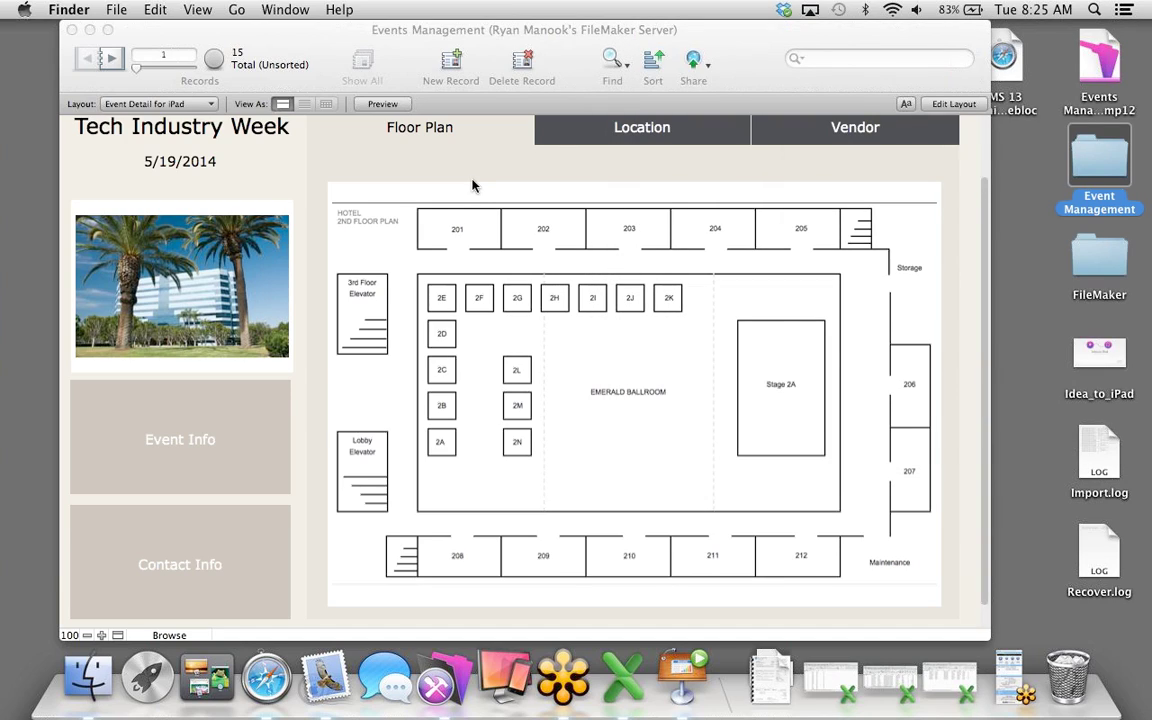
scroll(473, 185, "up", 2)
left_click(609, 160)
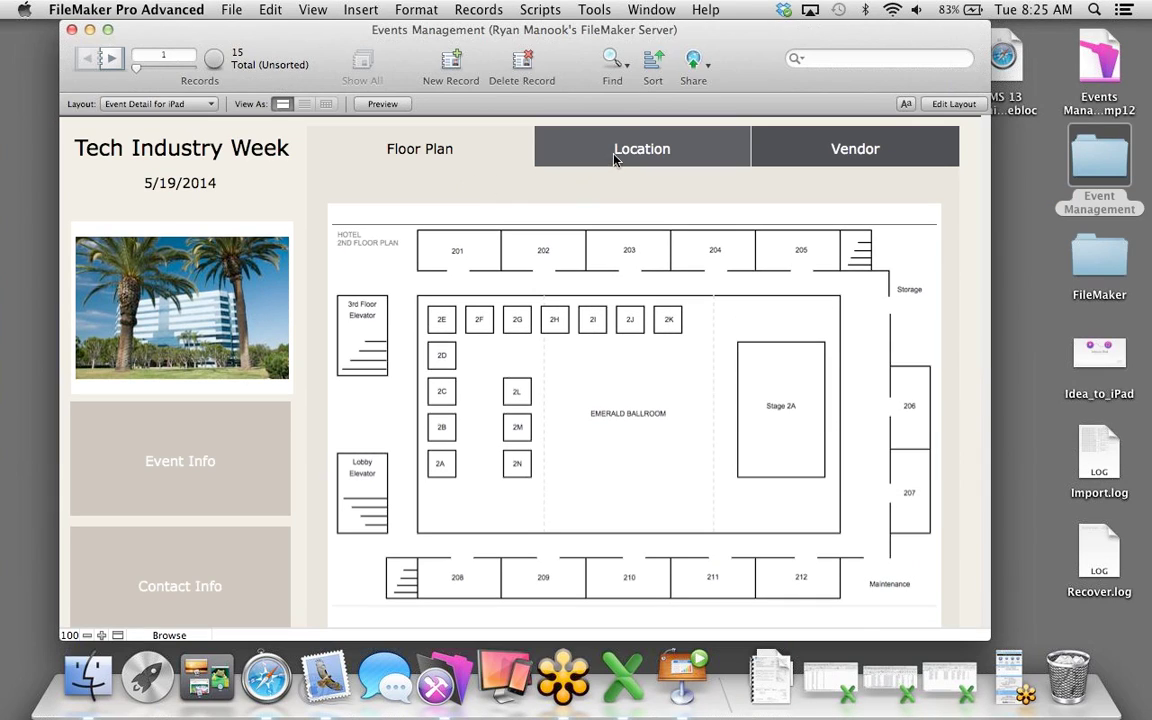
Step through six event records on the Location tab, then return to record 1's Floor Plan tab.
left_click(619, 153)
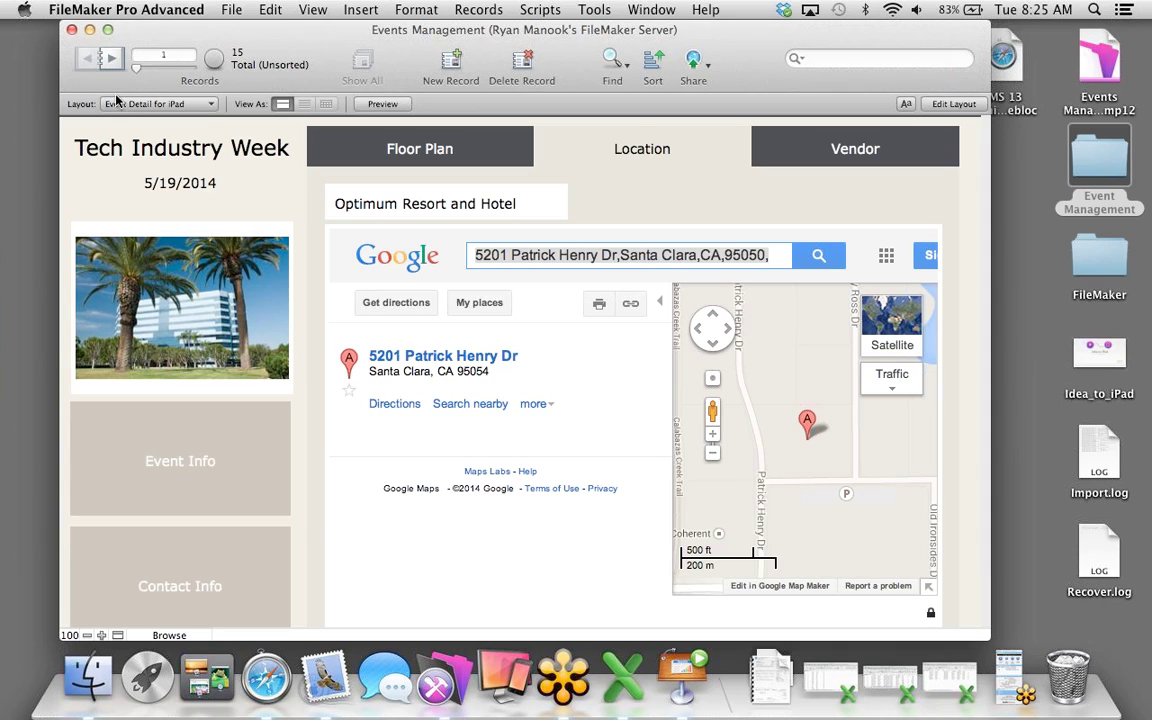
left_click(112, 59)
left_click(112, 59)
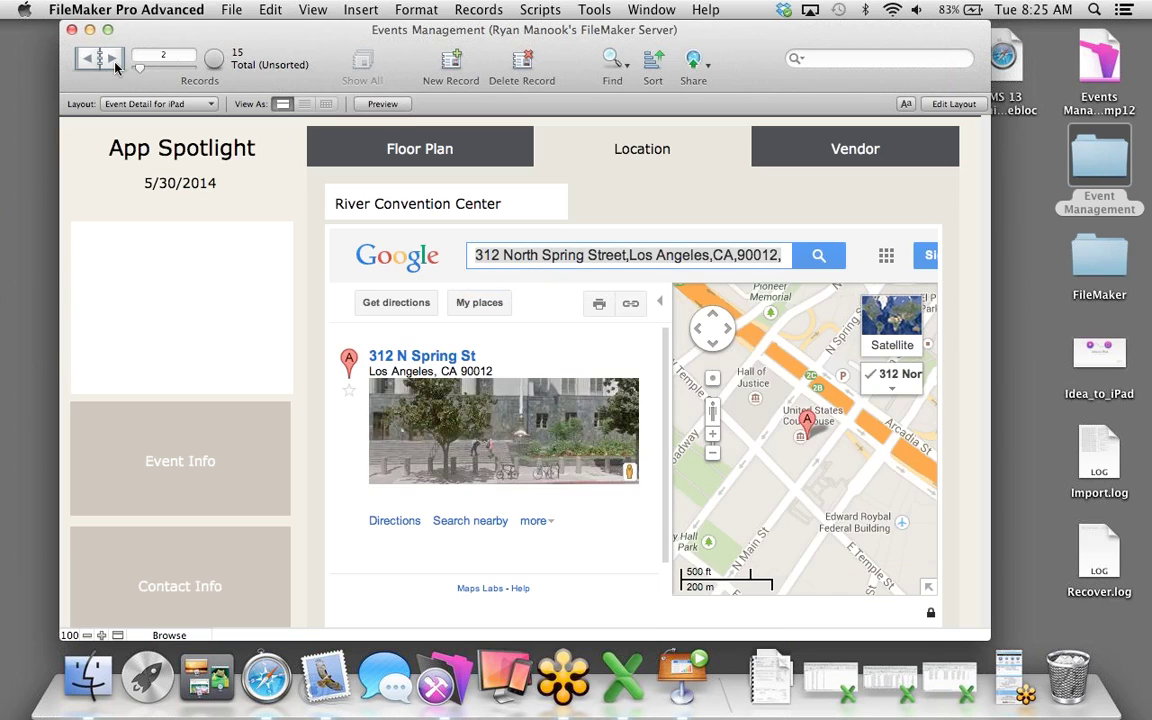
left_click(112, 59)
left_click(115, 64)
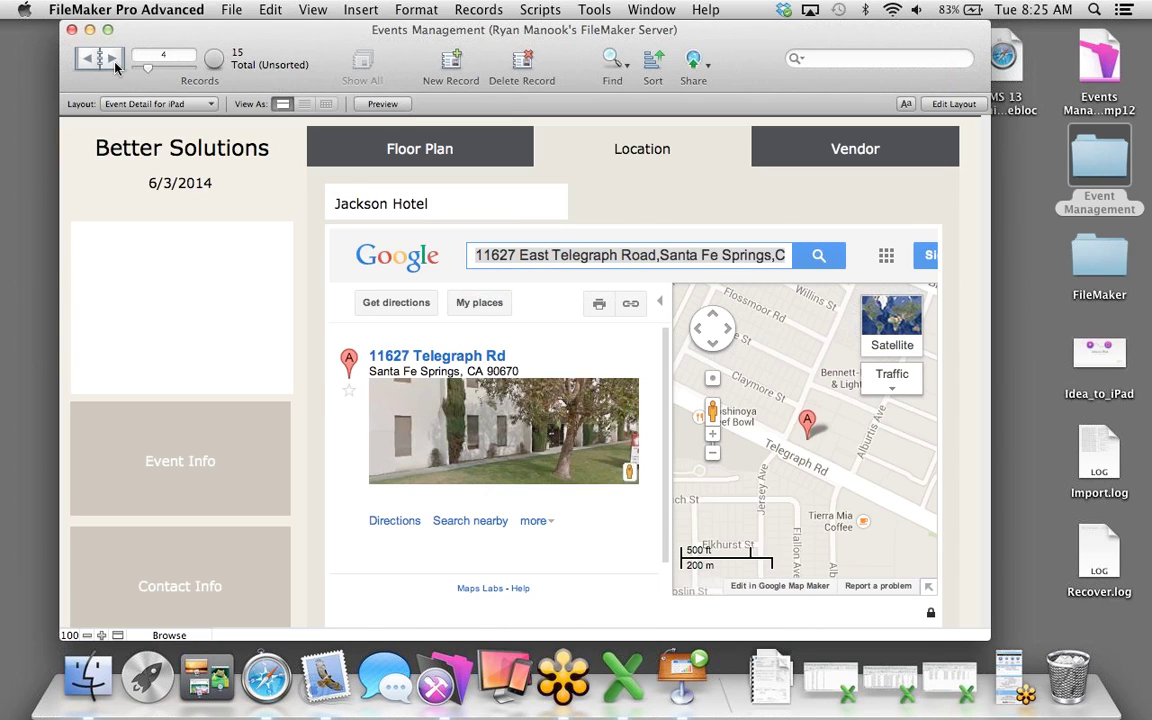
left_click(115, 64)
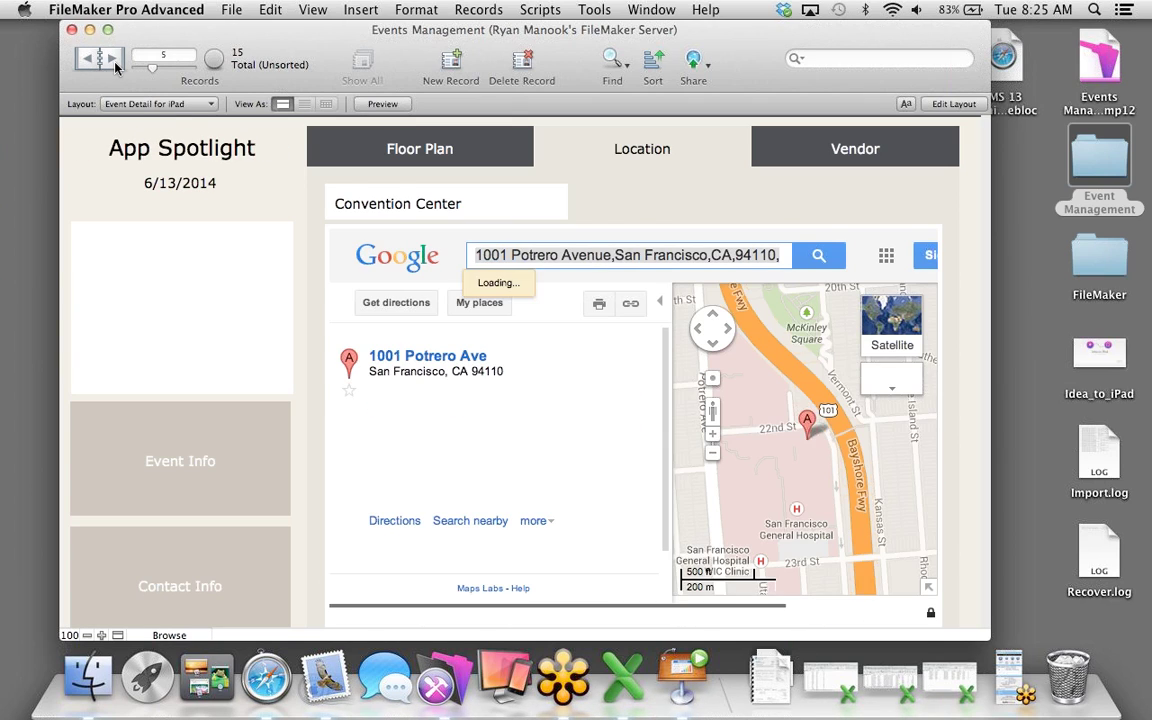
left_click(115, 64)
left_click(128, 70)
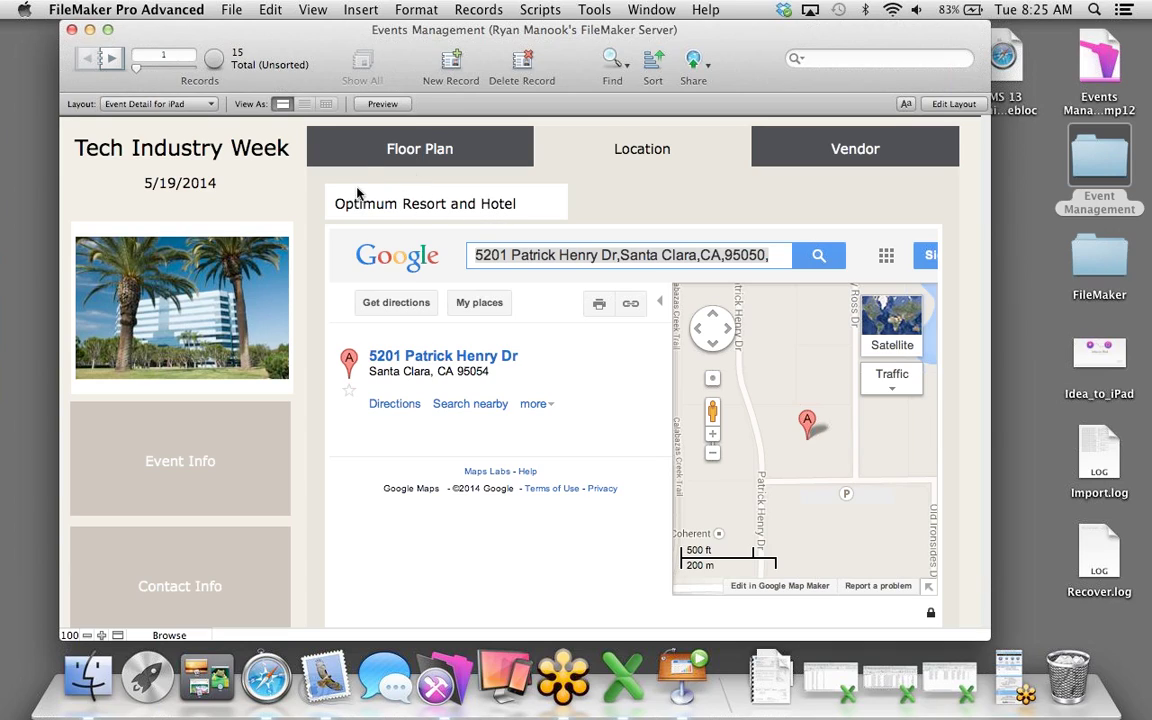
left_click(365, 157)
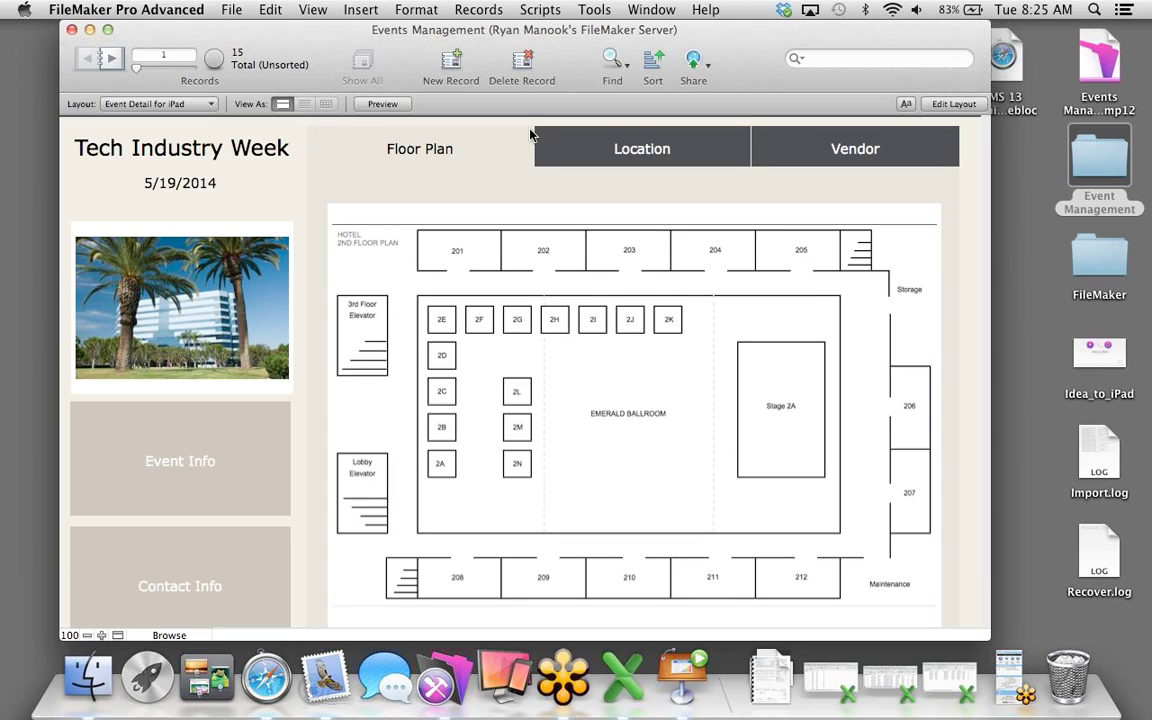
Bring up the Keynote slideshow and advance to reveal 'Connect related information'.
left_click(683, 668)
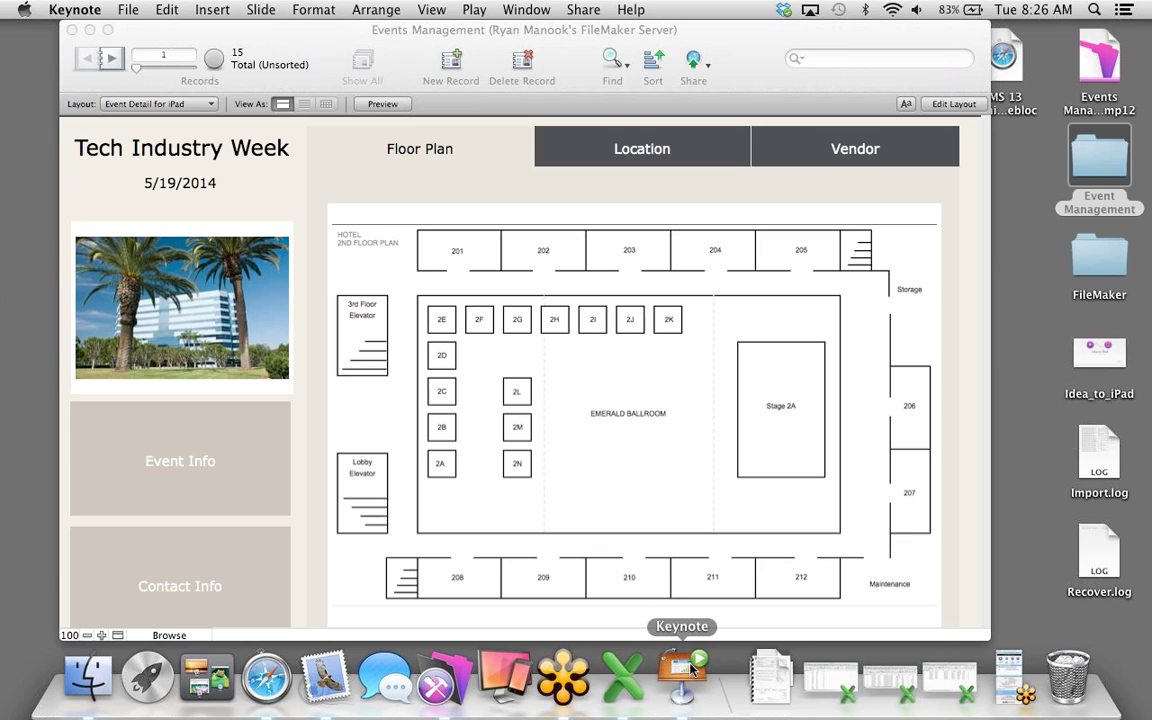
left_click(690, 668)
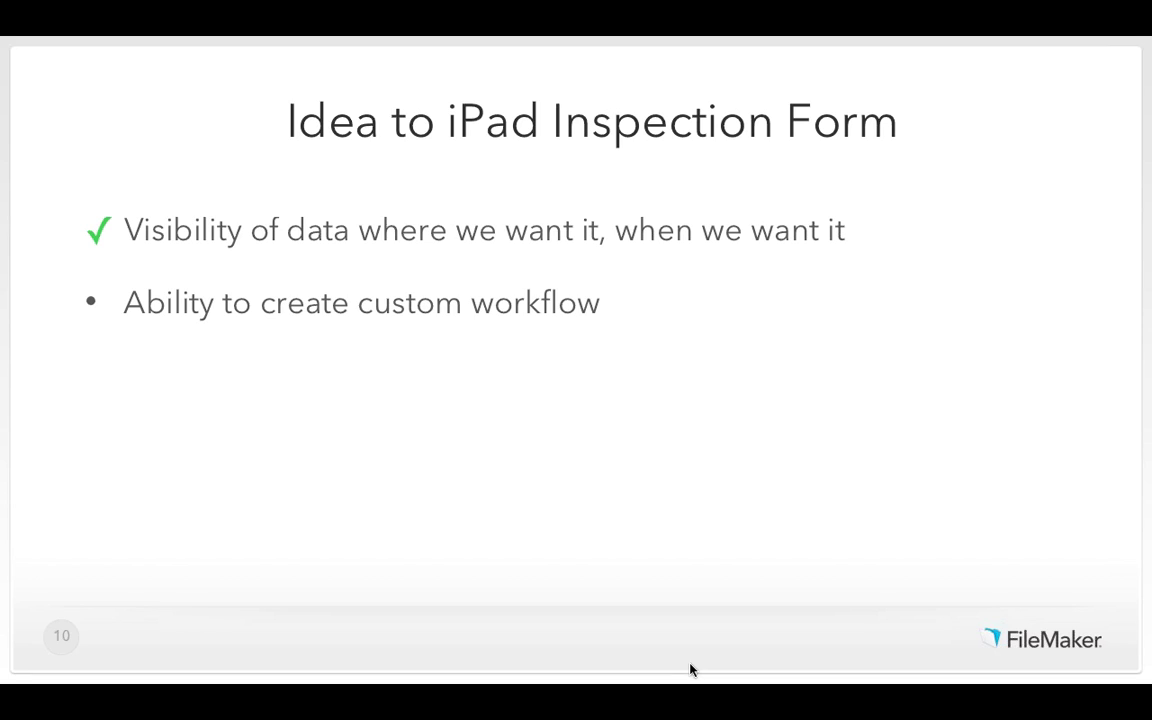
key("Right")
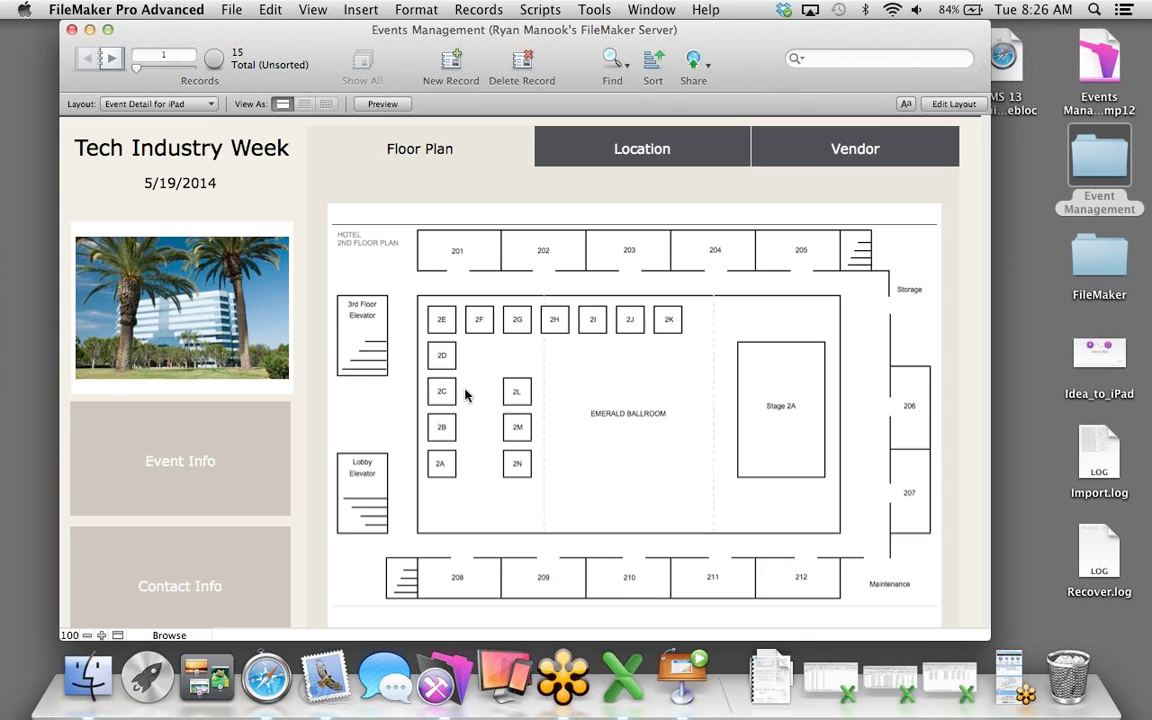
Enter Layout mode, view the Vendor tab, close Finder, and start then dismiss New Layout/Report.
left_click(943, 108)
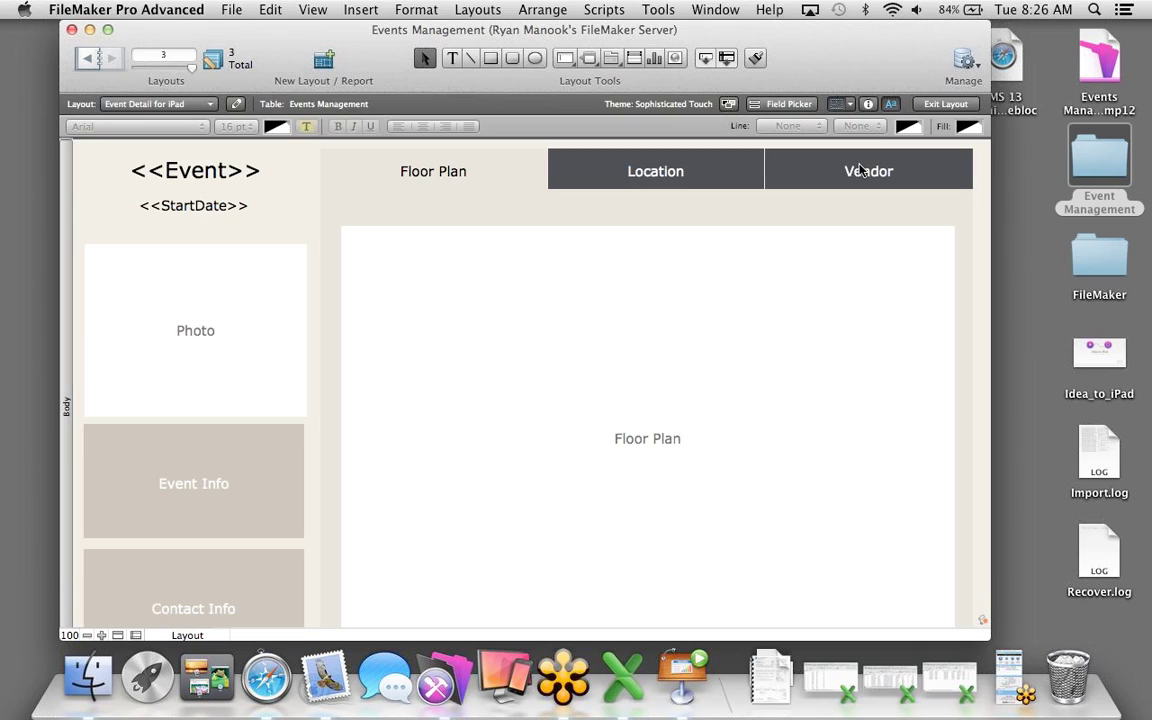
left_click(860, 170)
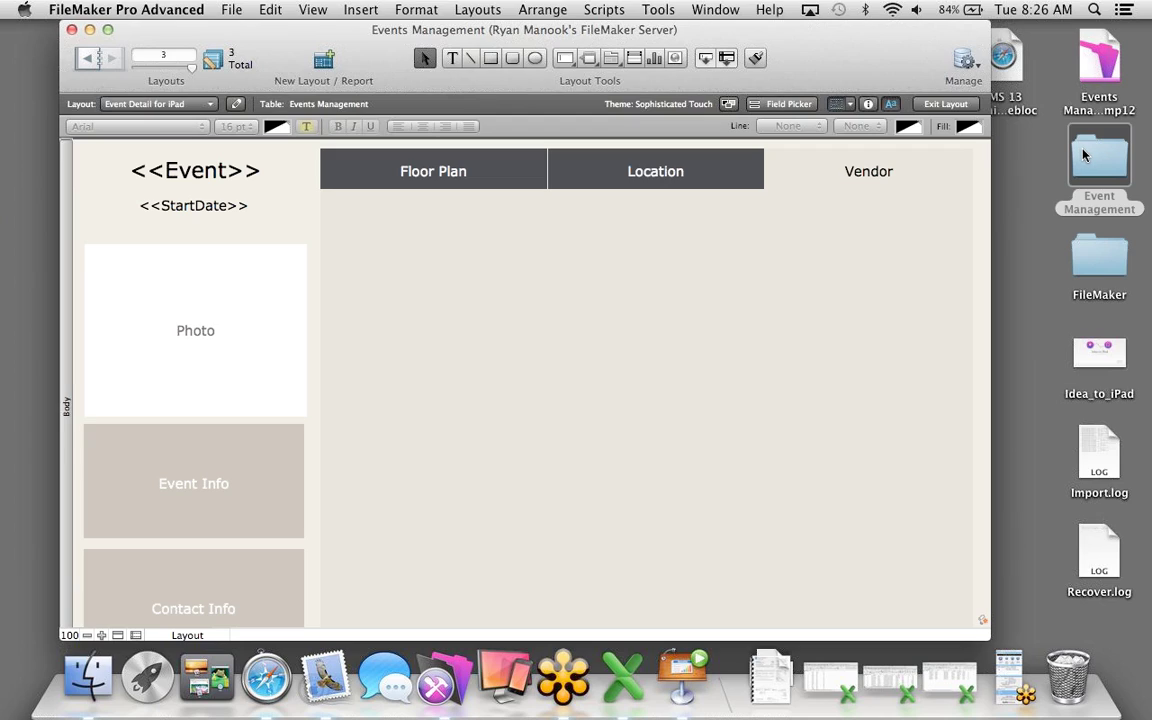
key("super+Tab")
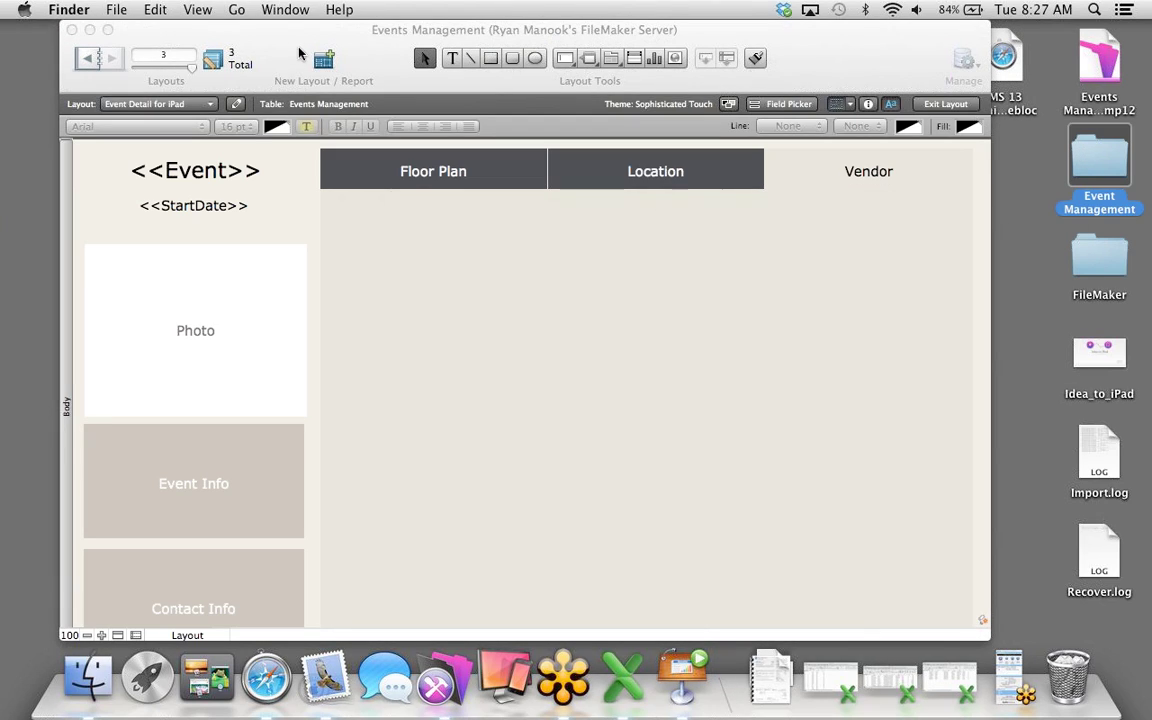
key("super+w")
left_click(287, 47)
left_click(323, 60)
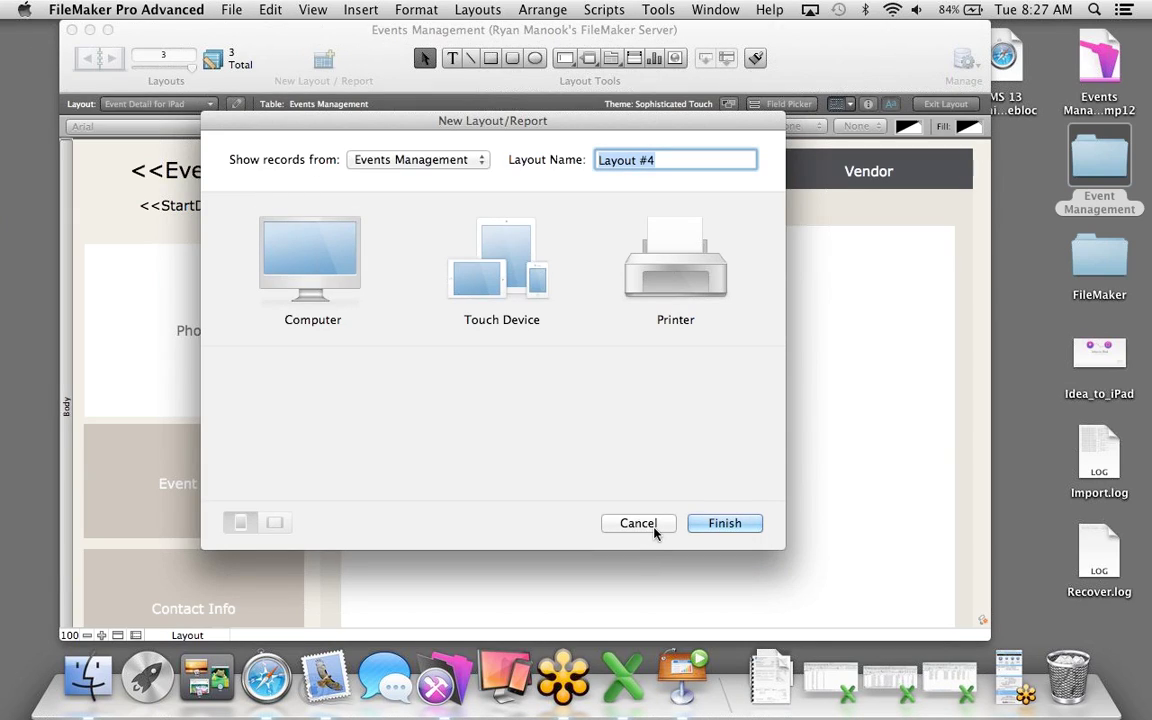
left_click(655, 531)
Choose Vendors.xlsx from the Event Management folder as the file to import records from.
left_click(231, 9)
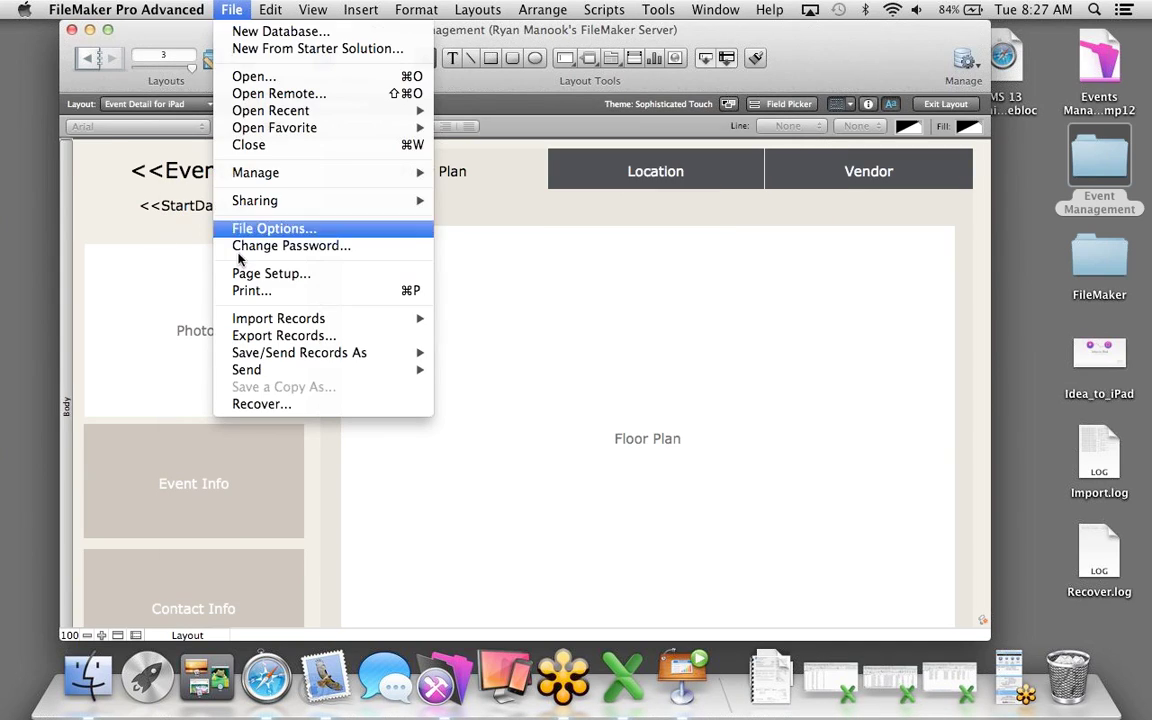
mouse_move(257, 318)
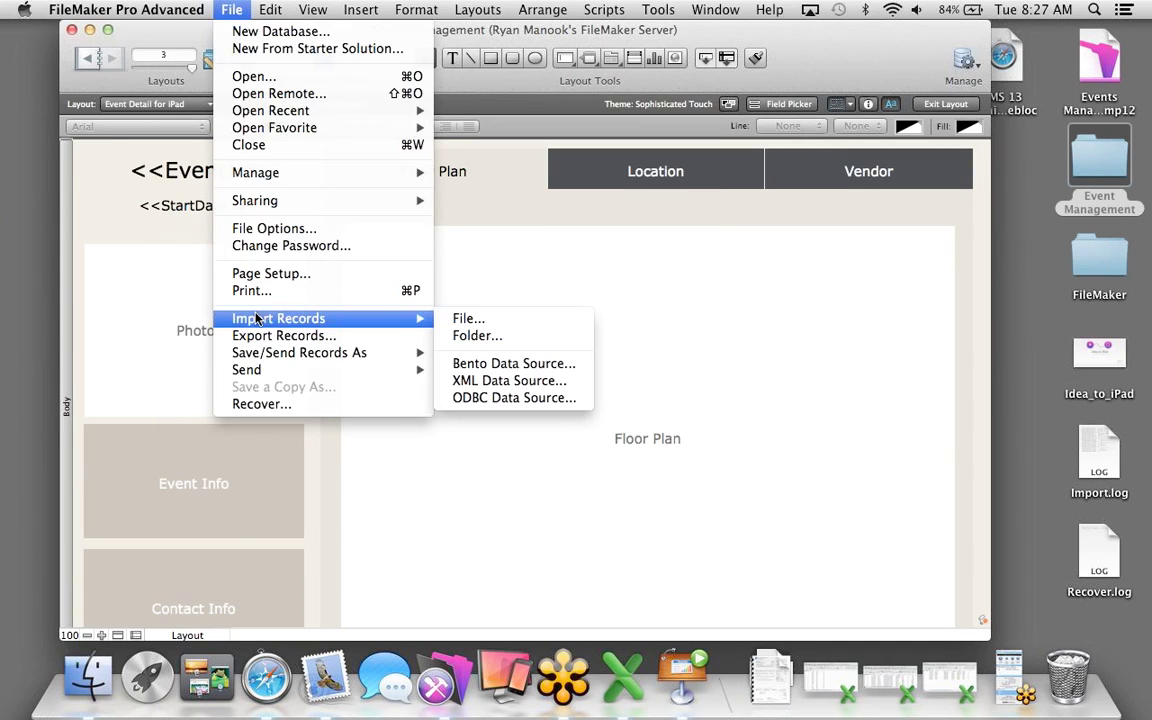
left_click(467, 320)
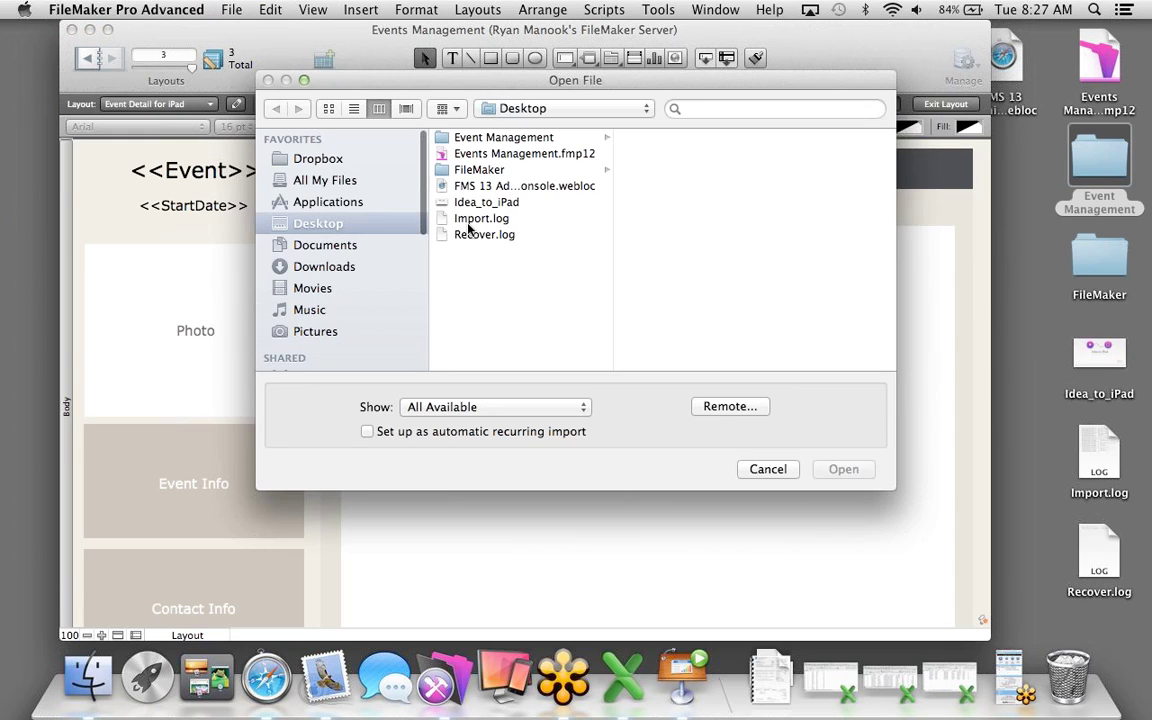
left_click(490, 138)
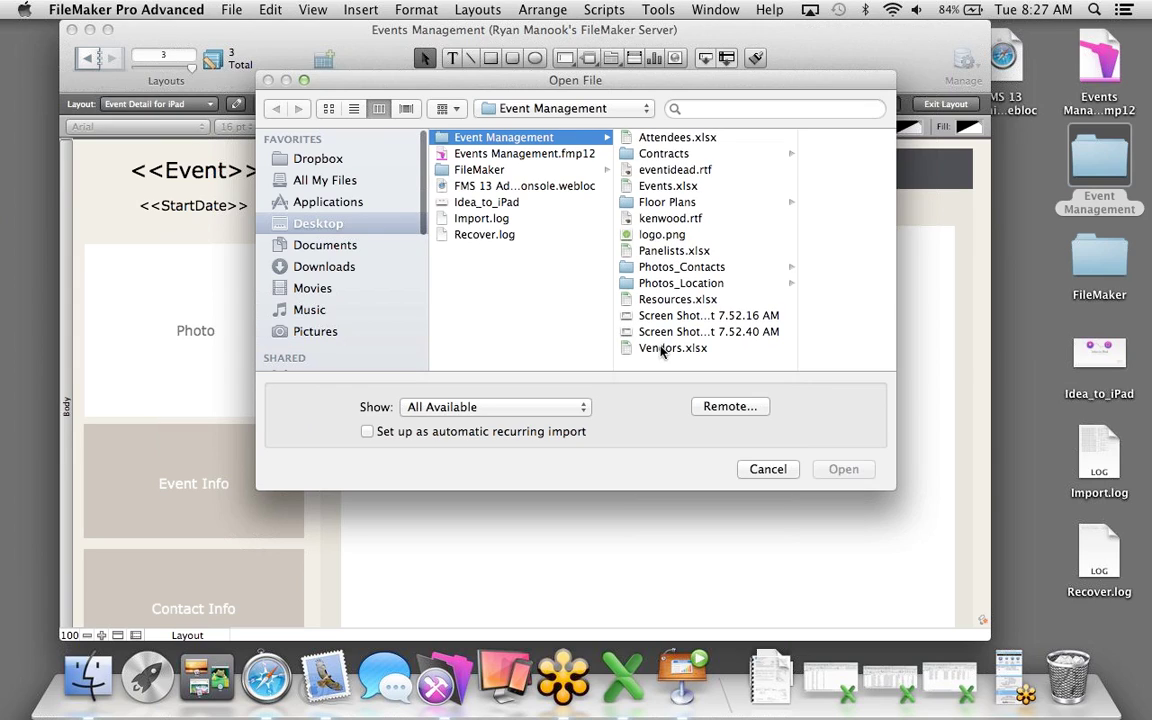
left_click(663, 346)
left_click(840, 469)
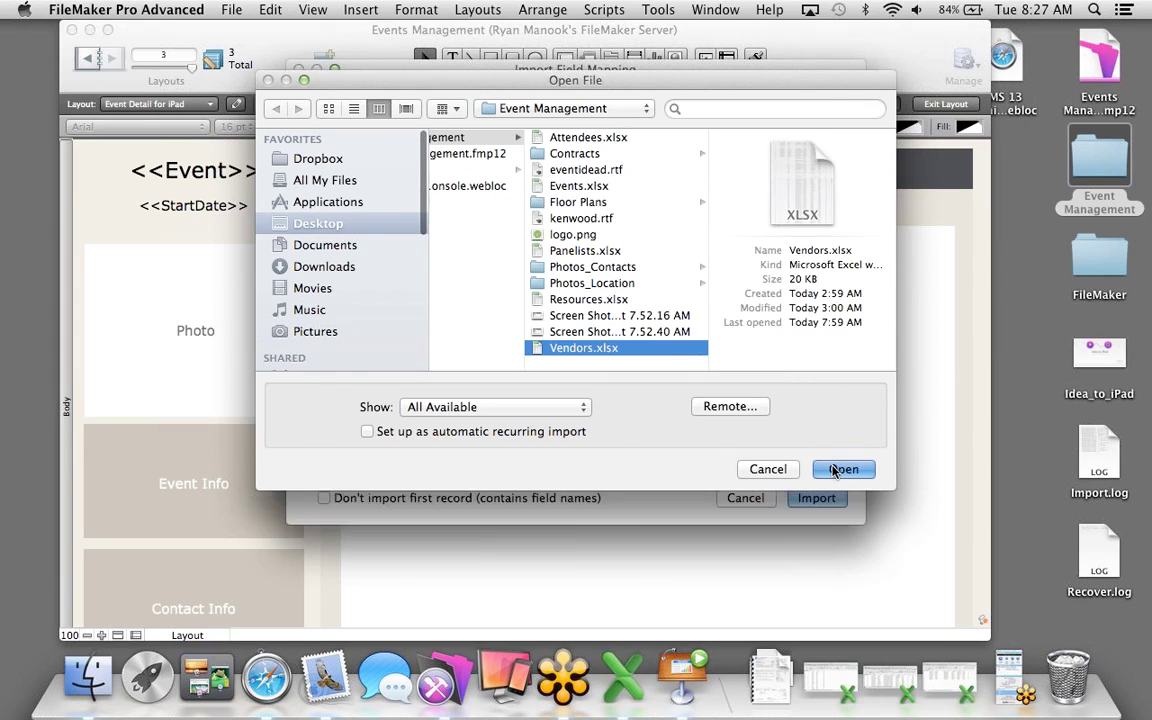
Import into a new Vendors table with the first row as field names, adding 140 records.
left_click(648, 104)
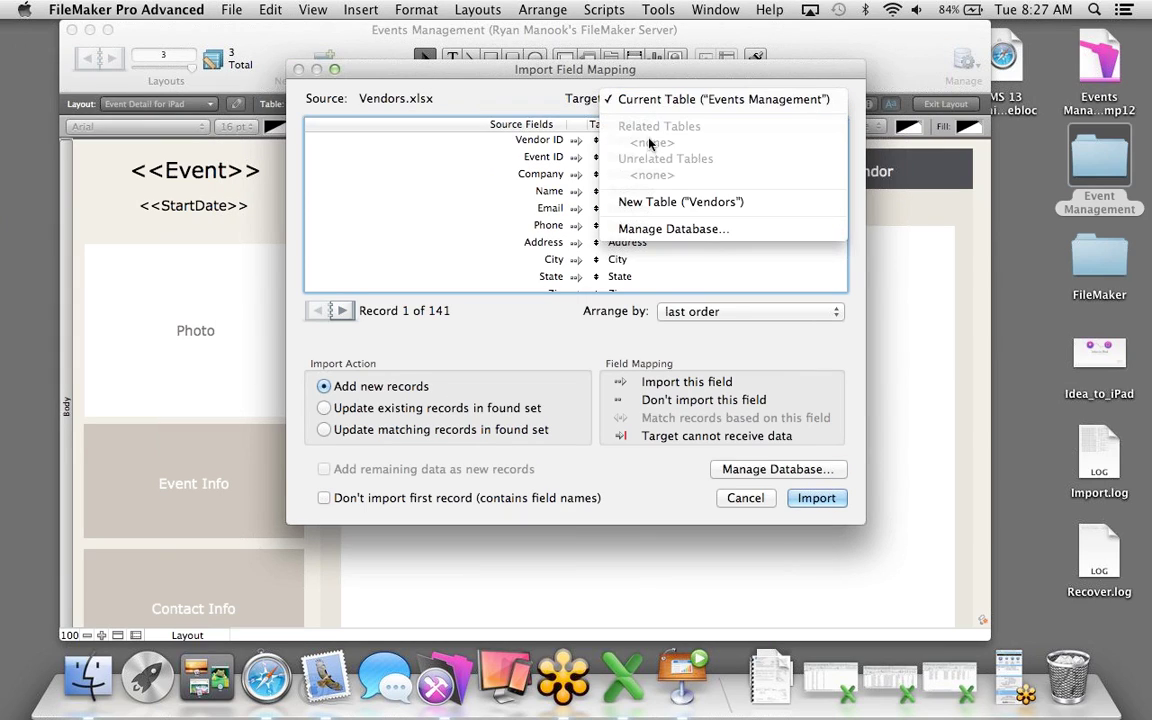
left_click(657, 195)
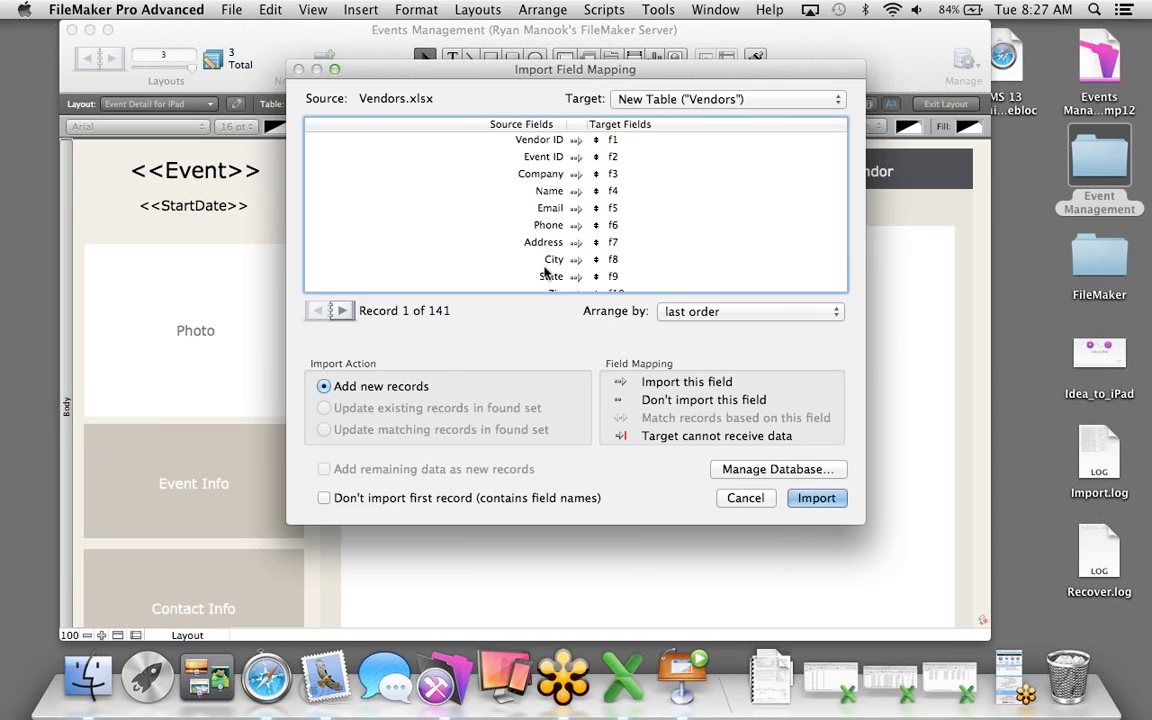
left_click(340, 498)
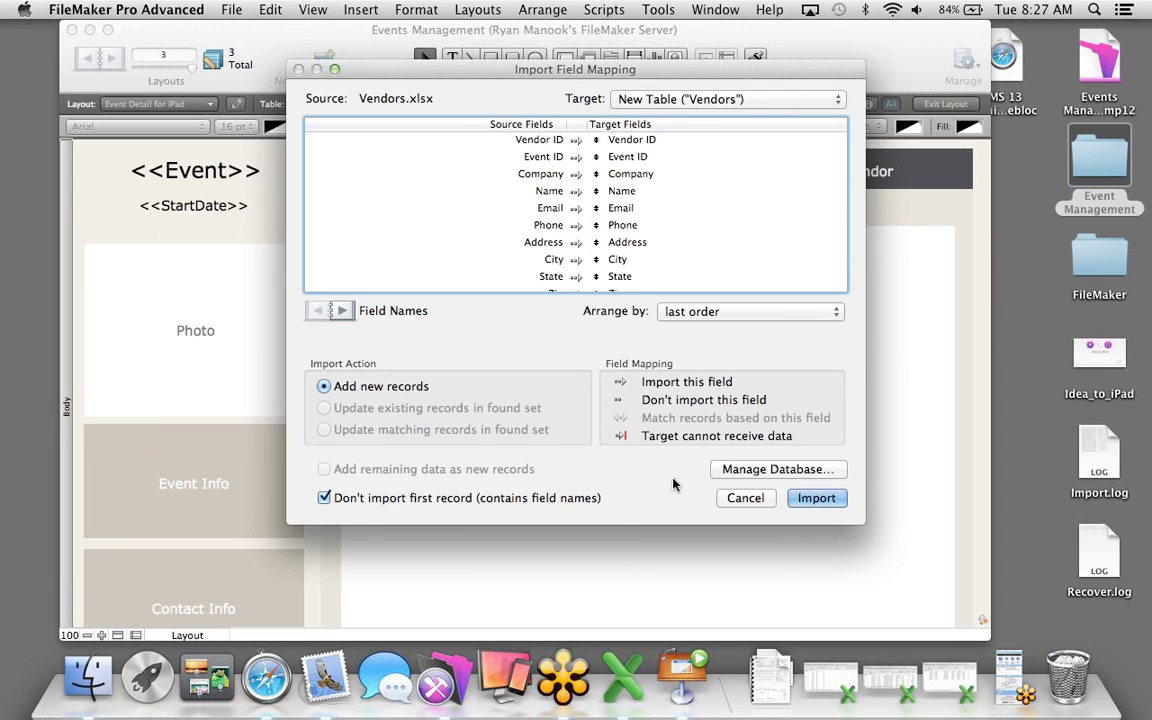
left_click(817, 498)
left_click(681, 281)
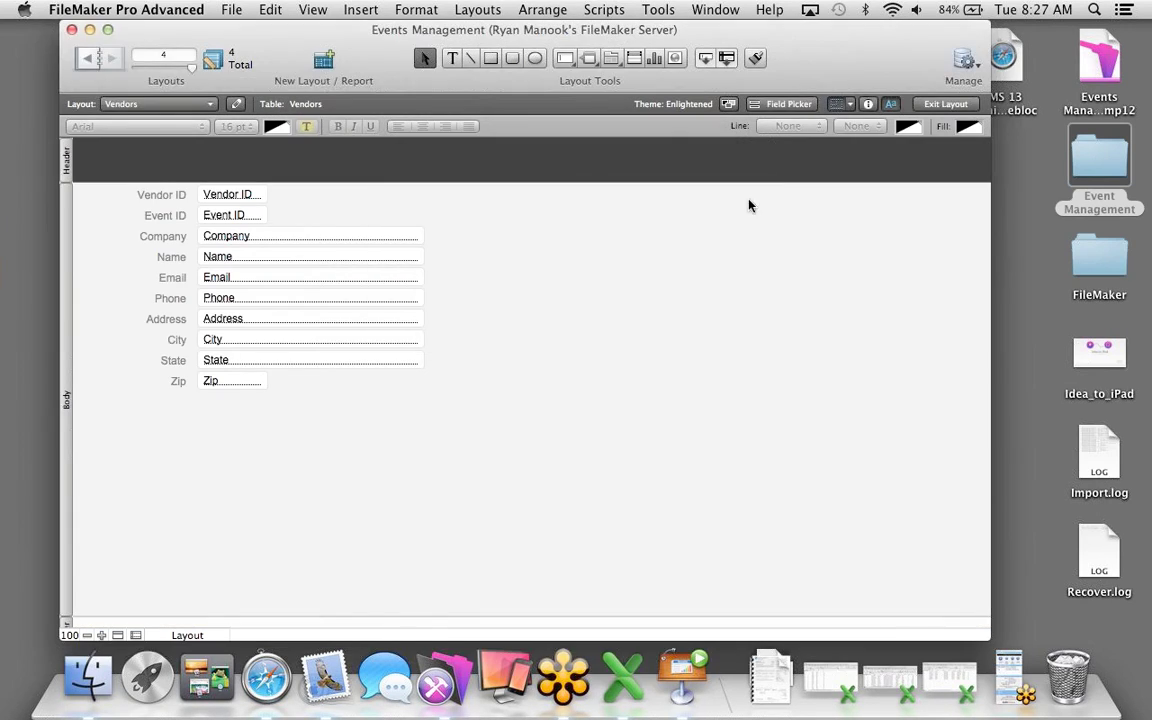
Return to Browse mode on the Event Detail for iPad layout and show its empty Vendor tab.
left_click(941, 104)
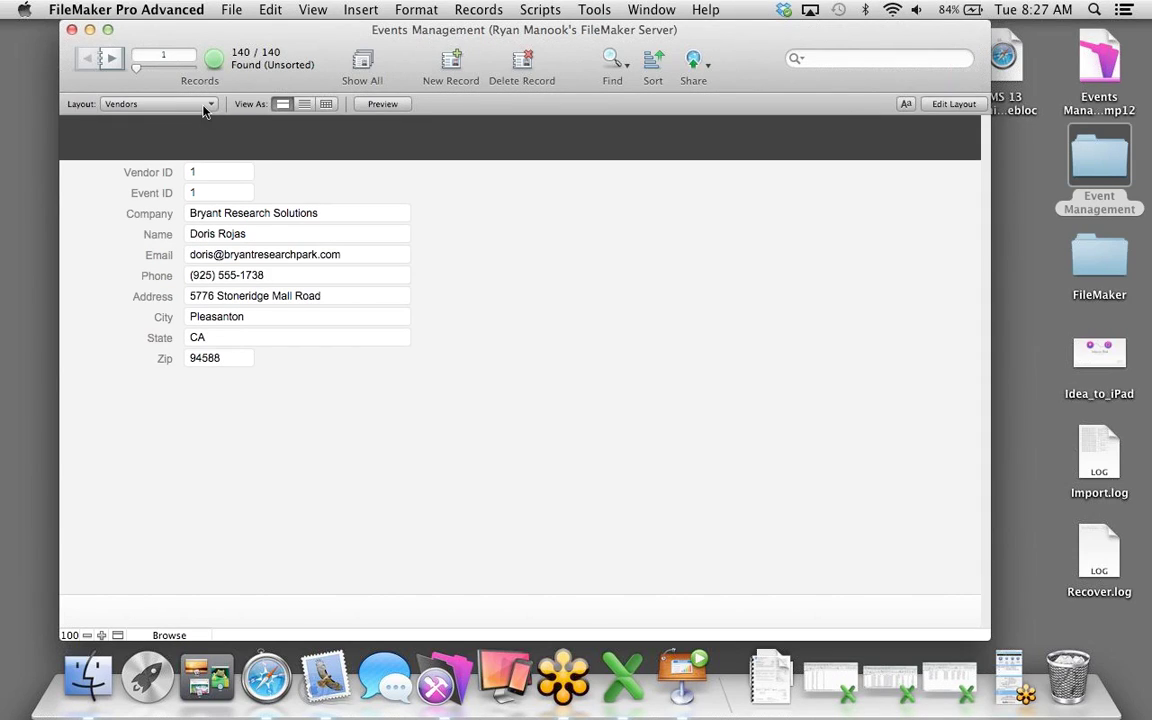
left_click(203, 108)
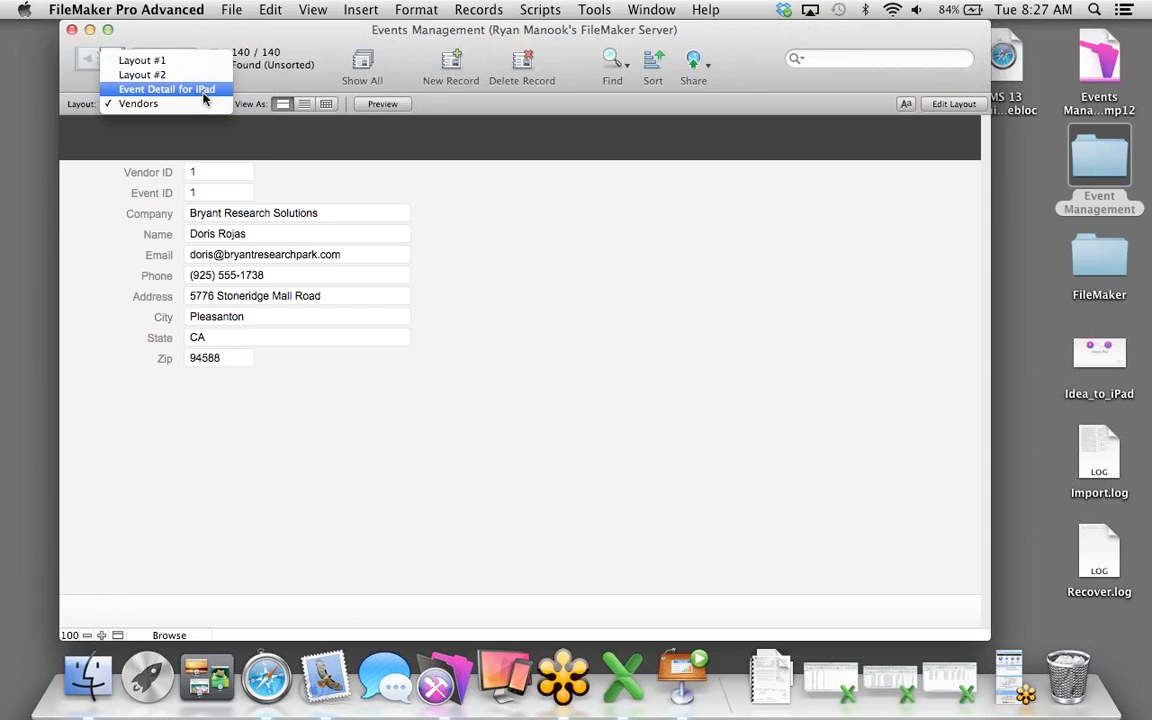
left_click(150, 88)
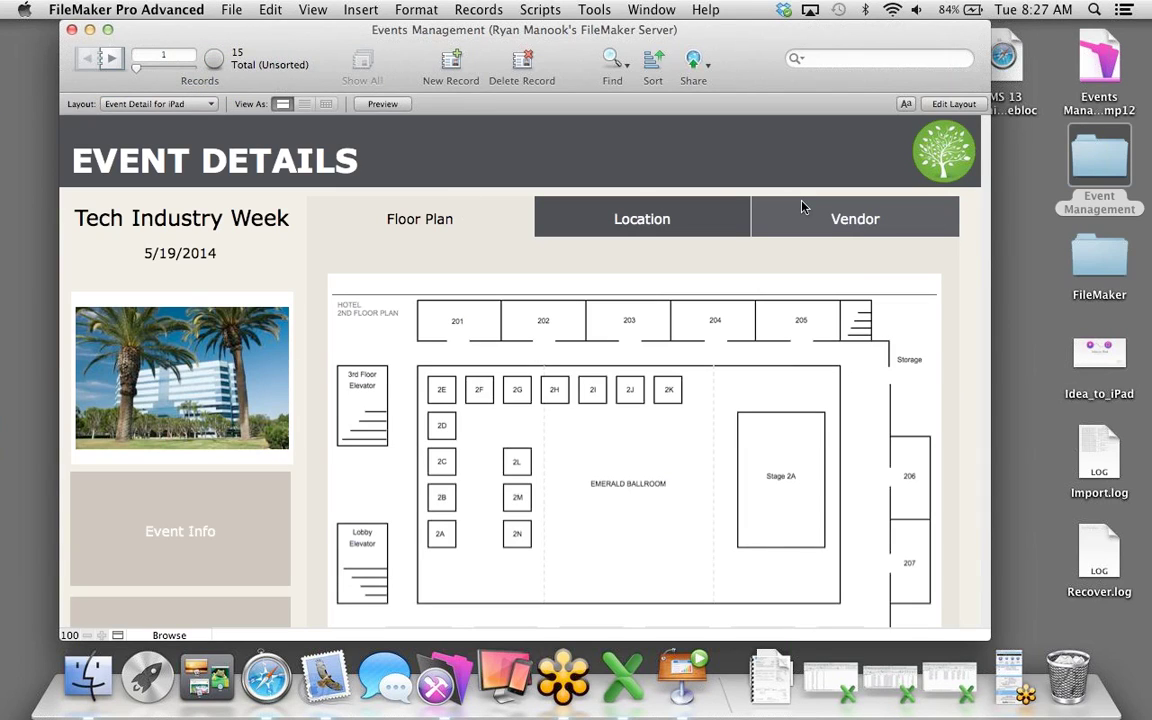
left_click(802, 206)
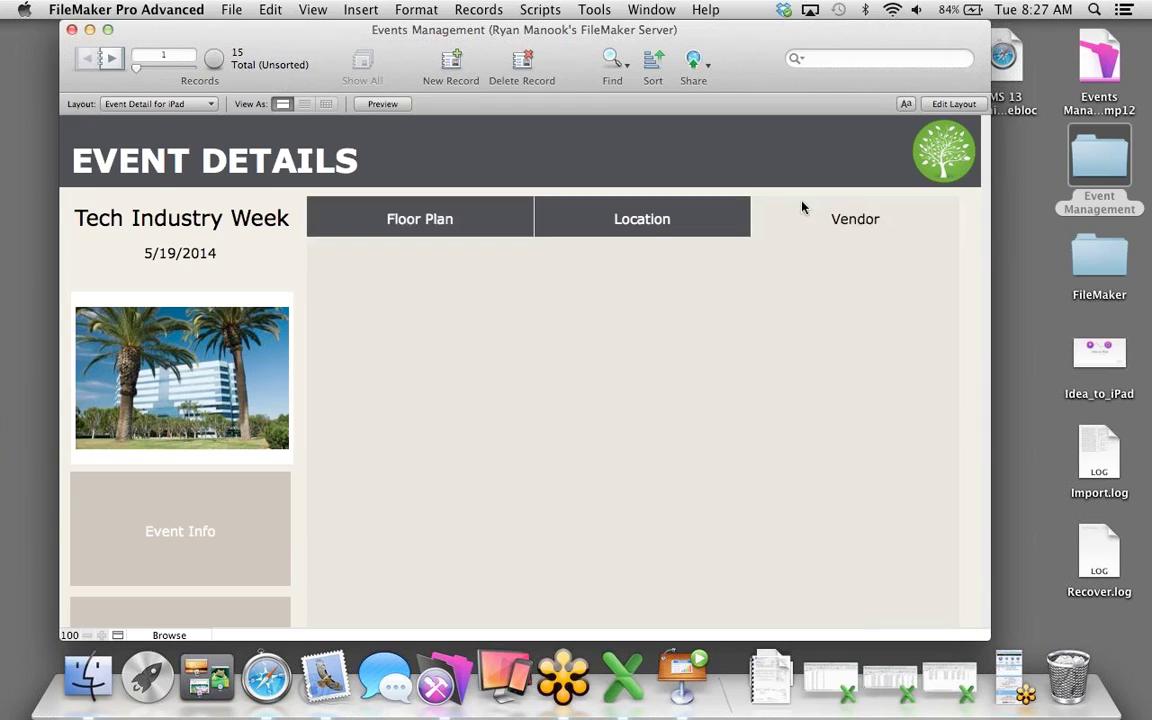
Open the Manage Database dialog from the File > Manage menu.
left_click(226, 8)
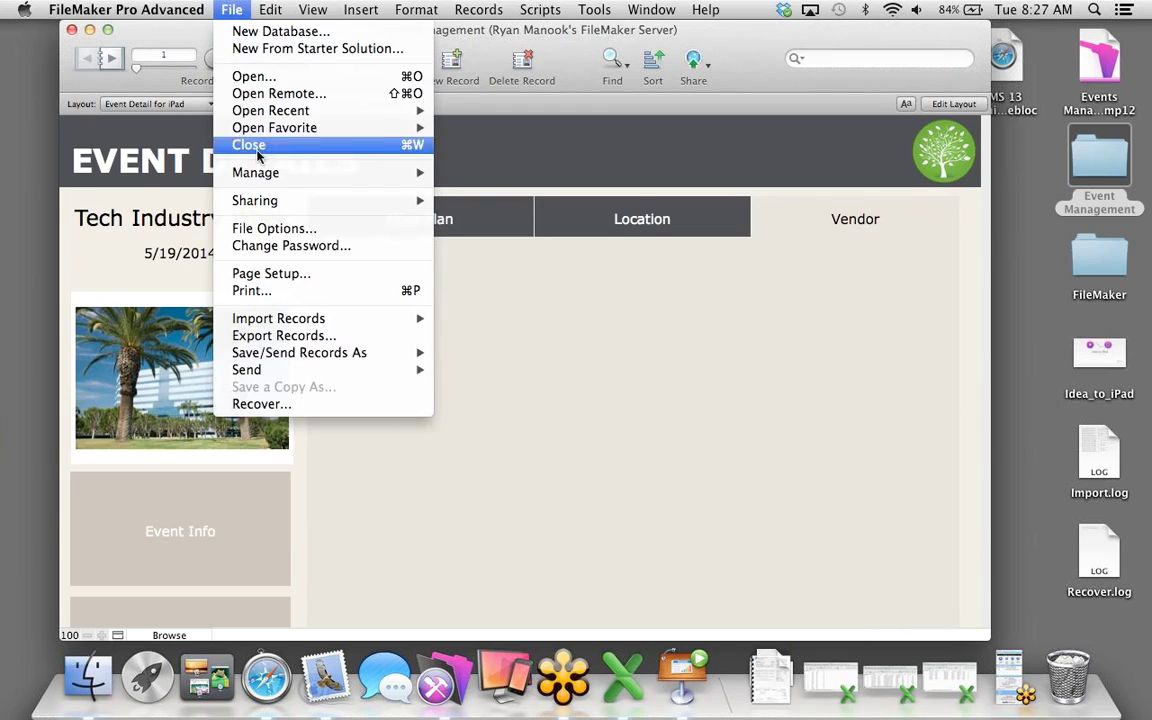
mouse_move(257, 172)
left_click(490, 172)
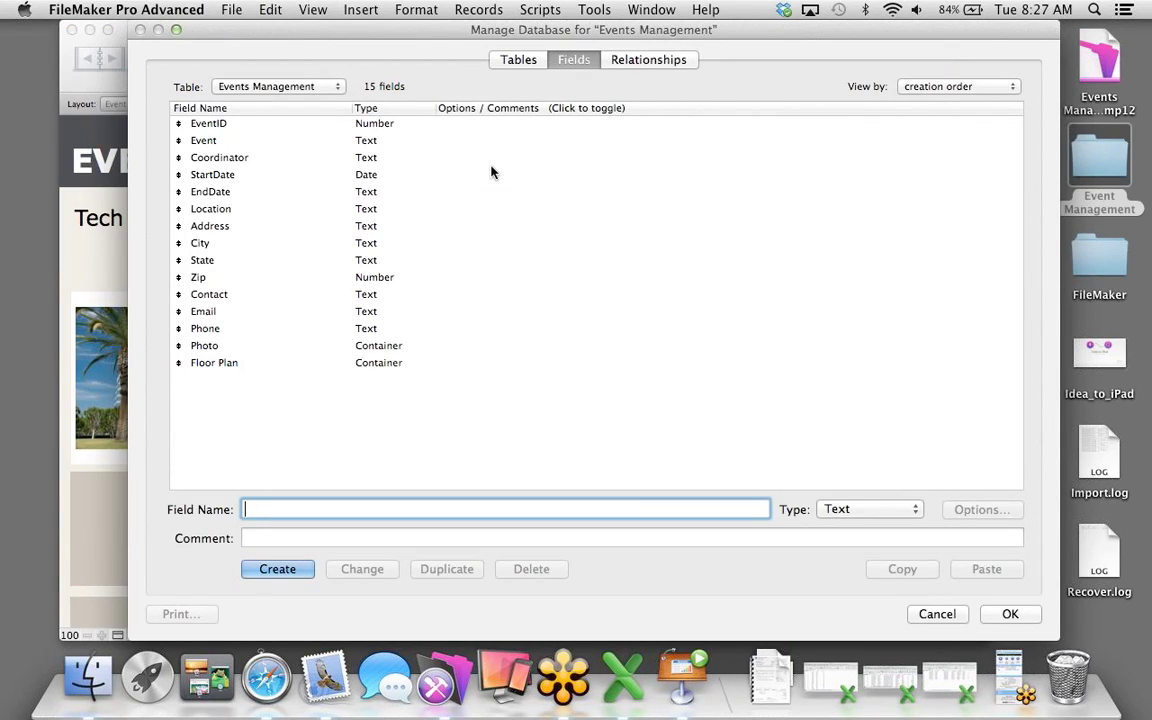
Review the Tables and Fields tabs, then display the relationships graph with Events Management and Vendors.
left_click(518, 60)
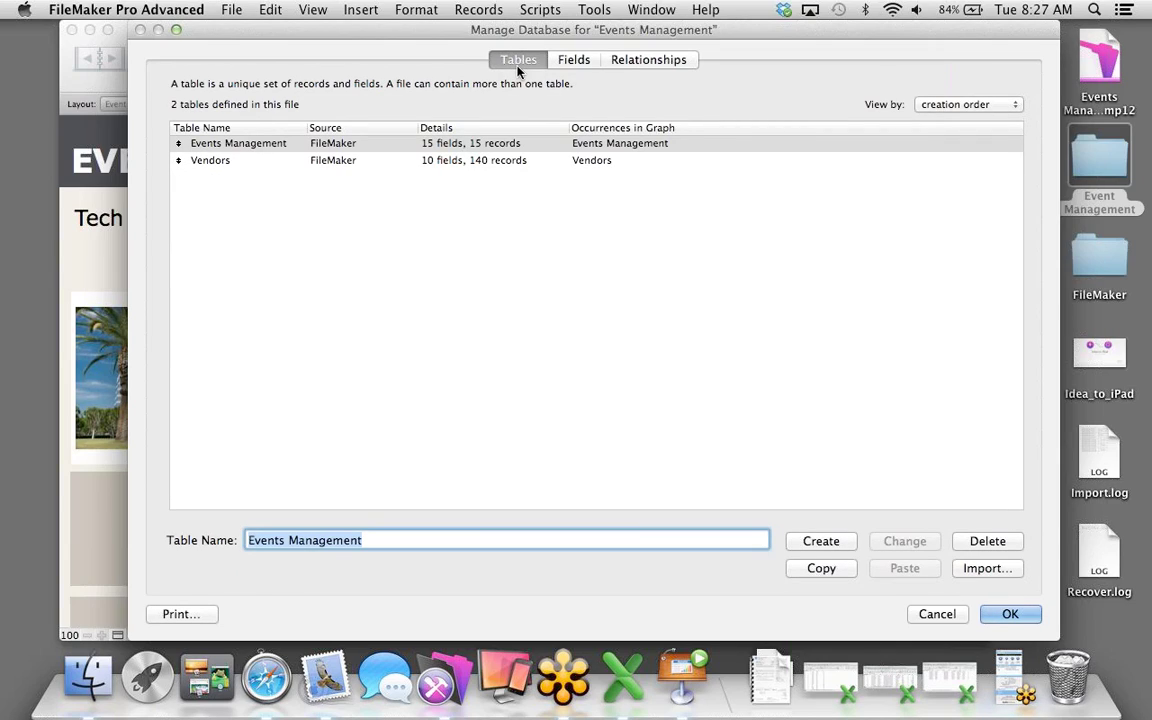
left_click(568, 66)
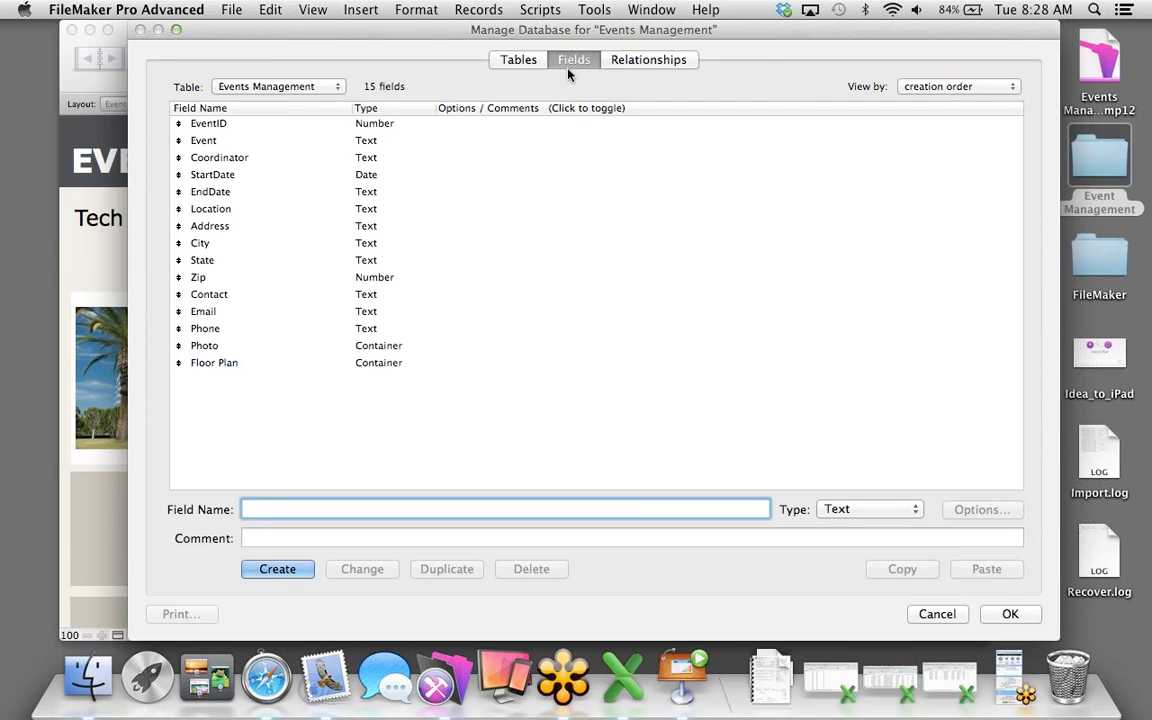
left_click(648, 62)
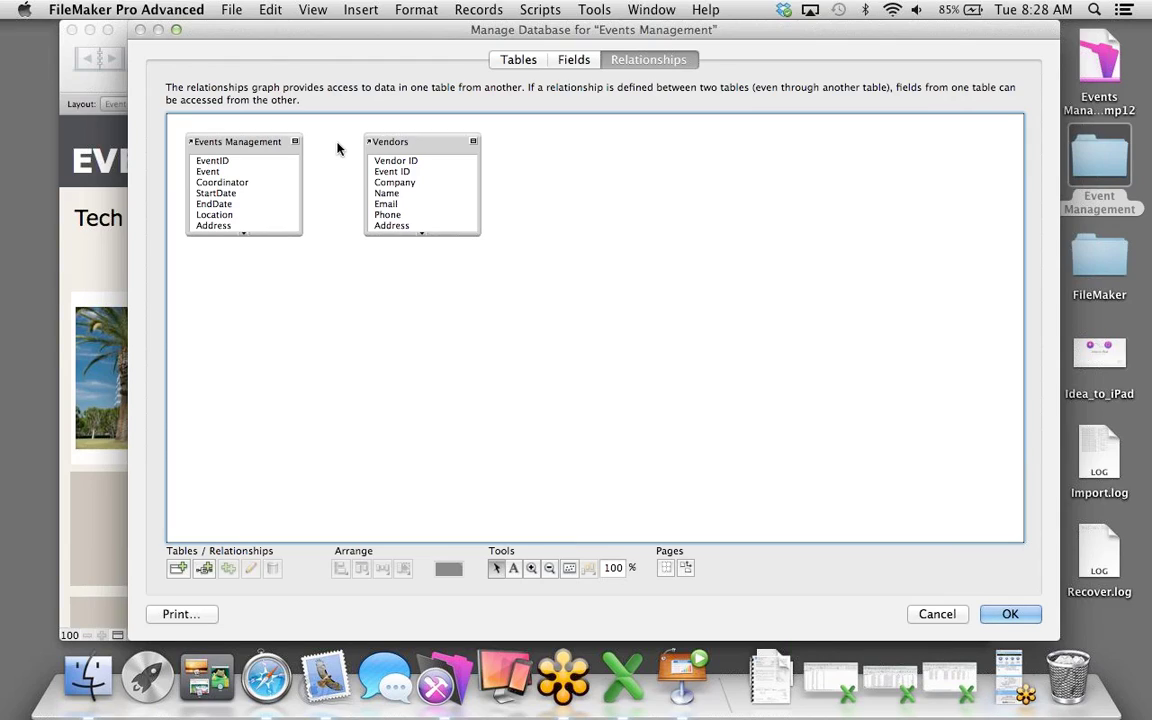
Relate Events Management EventID to Vendors Event ID, redrawing the link once, and confirm with OK.
left_click(266, 162)
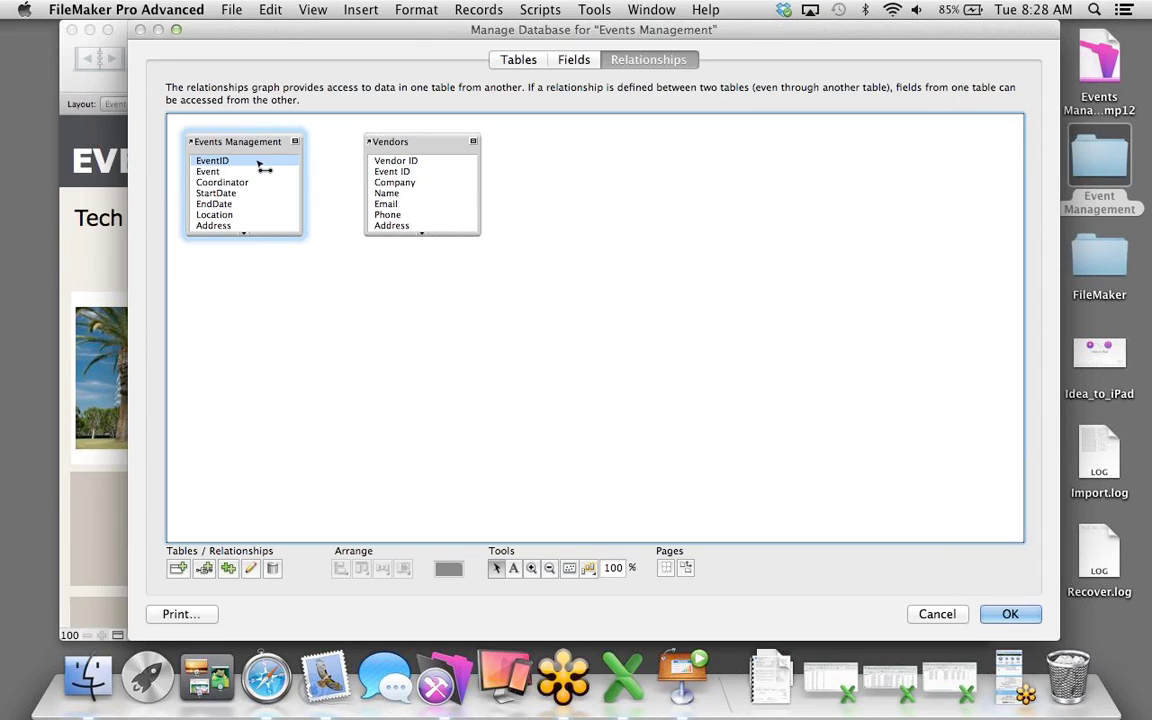
left_click_drag(265, 170, 378, 173)
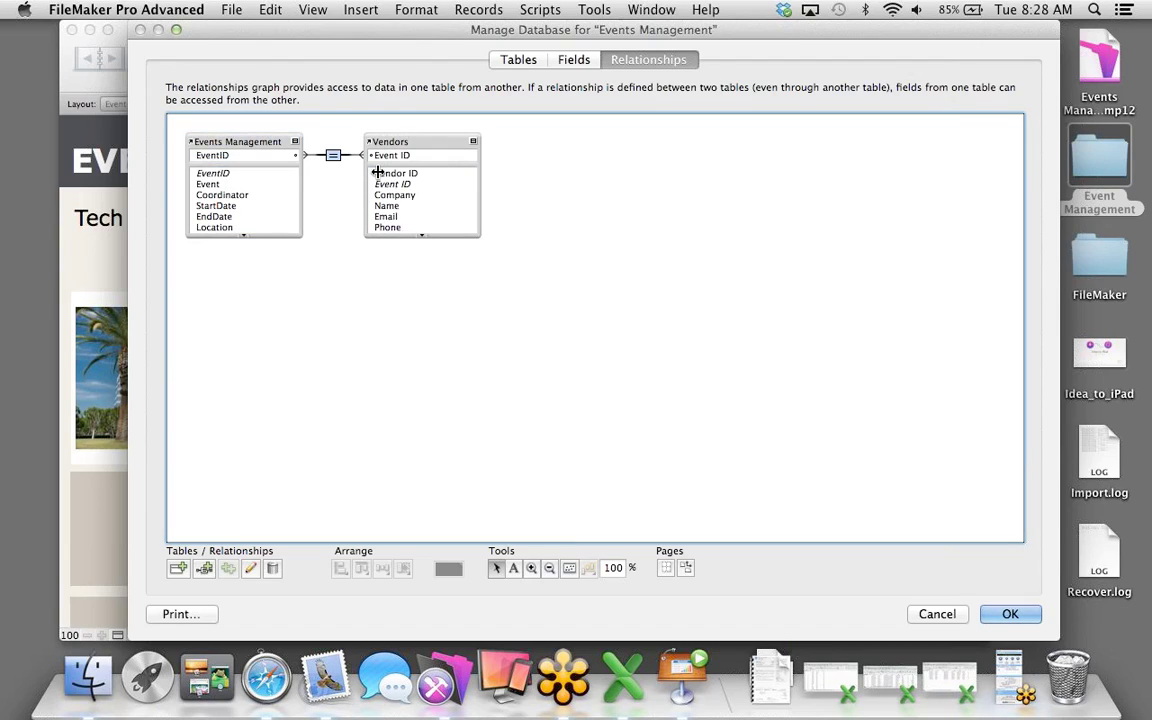
left_click(333, 156)
key("Delete")
left_click_drag(269, 162, 378, 171)
left_click(344, 177)
left_click(1005, 614)
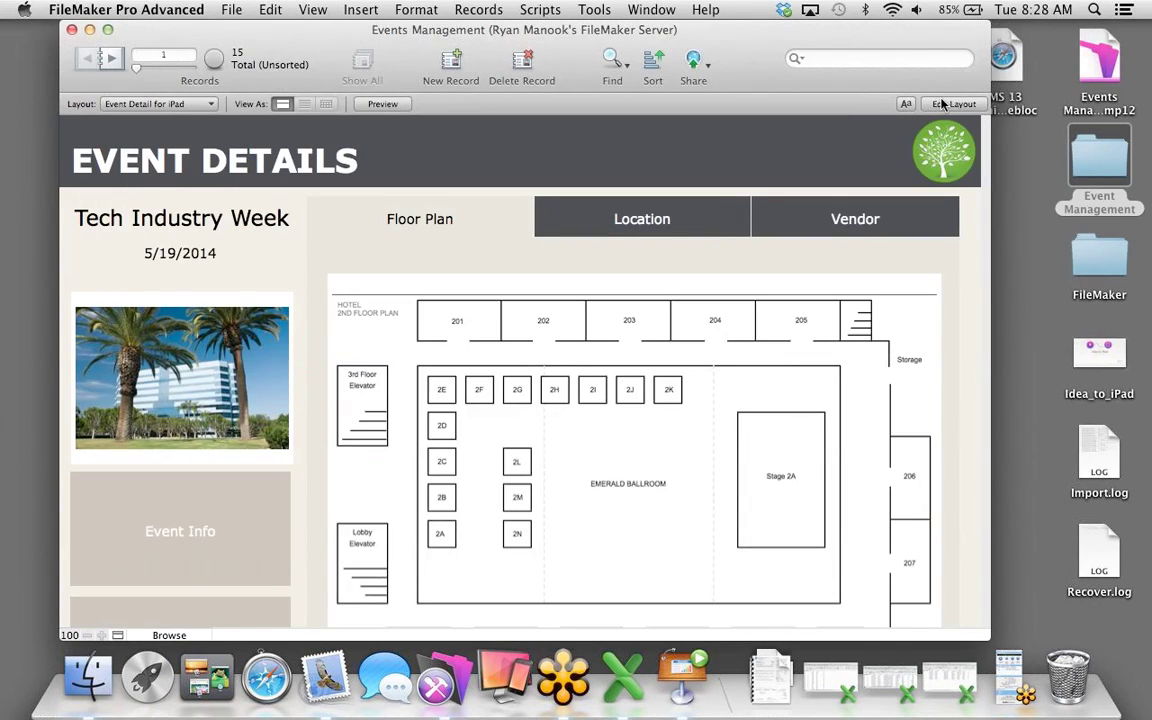
In Layout mode, draw a portal across the Vendor tab area.
left_click(948, 104)
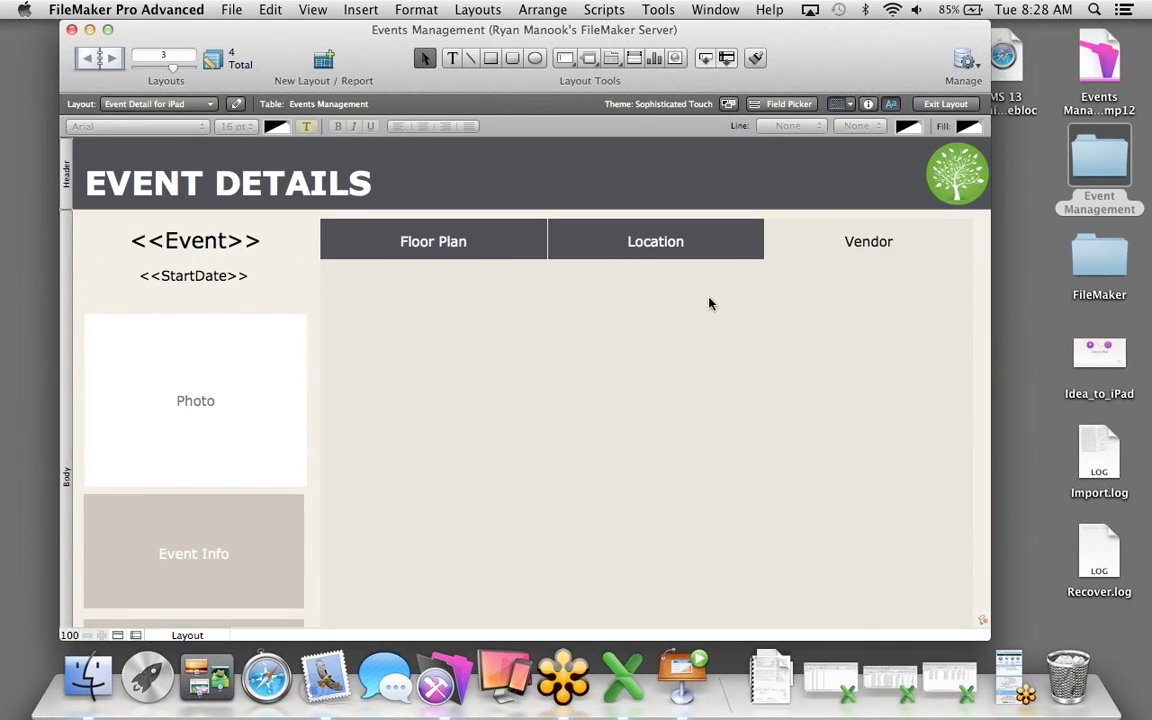
left_click(634, 59)
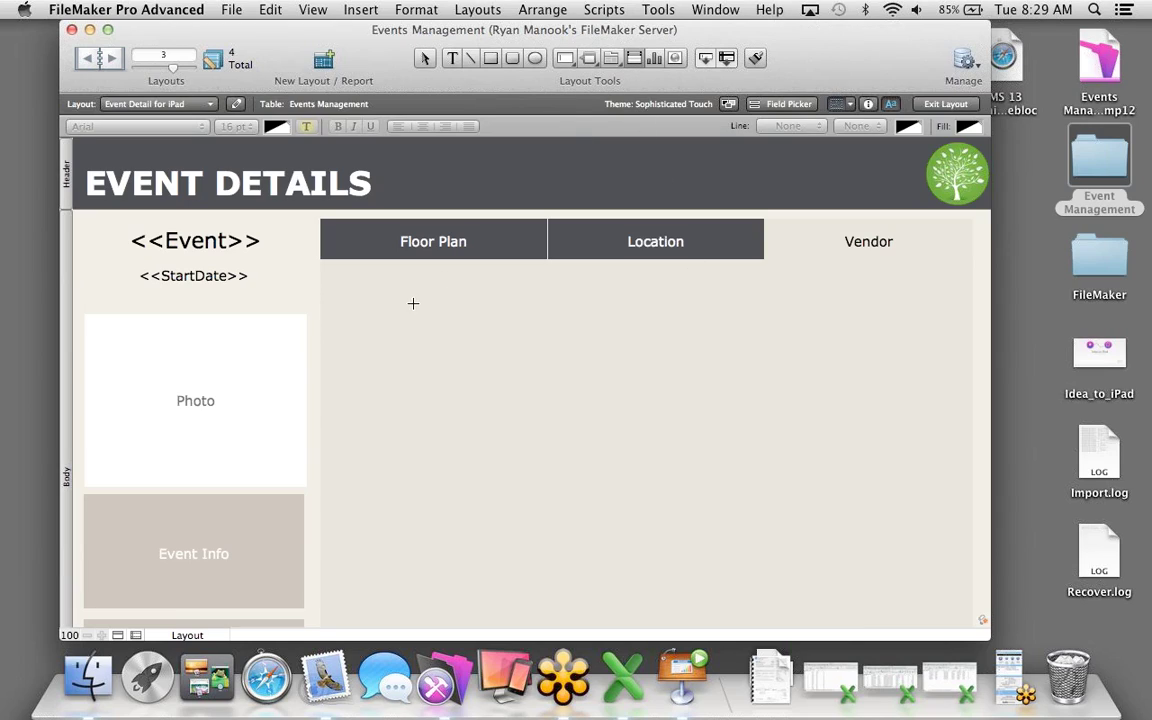
left_click_drag(338, 318, 957, 527)
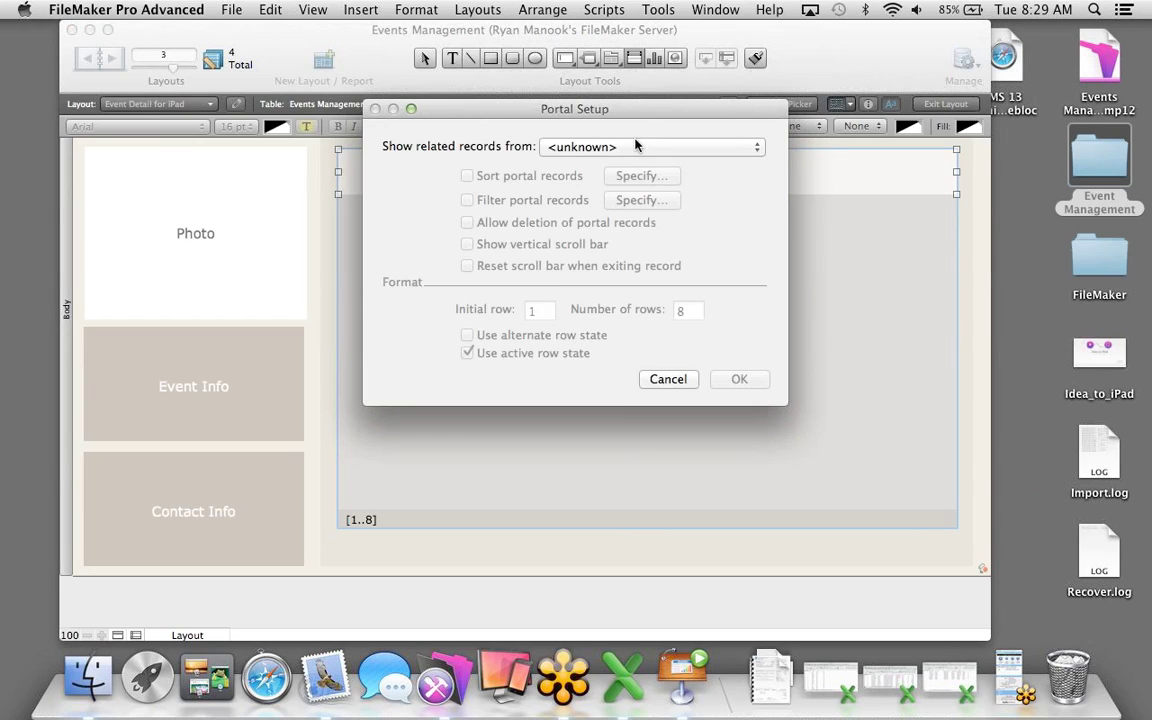
Set the portal to show Vendors records, 6 rows, with a vertical scroll bar, adding no fields.
left_click(636, 146)
left_click(609, 188)
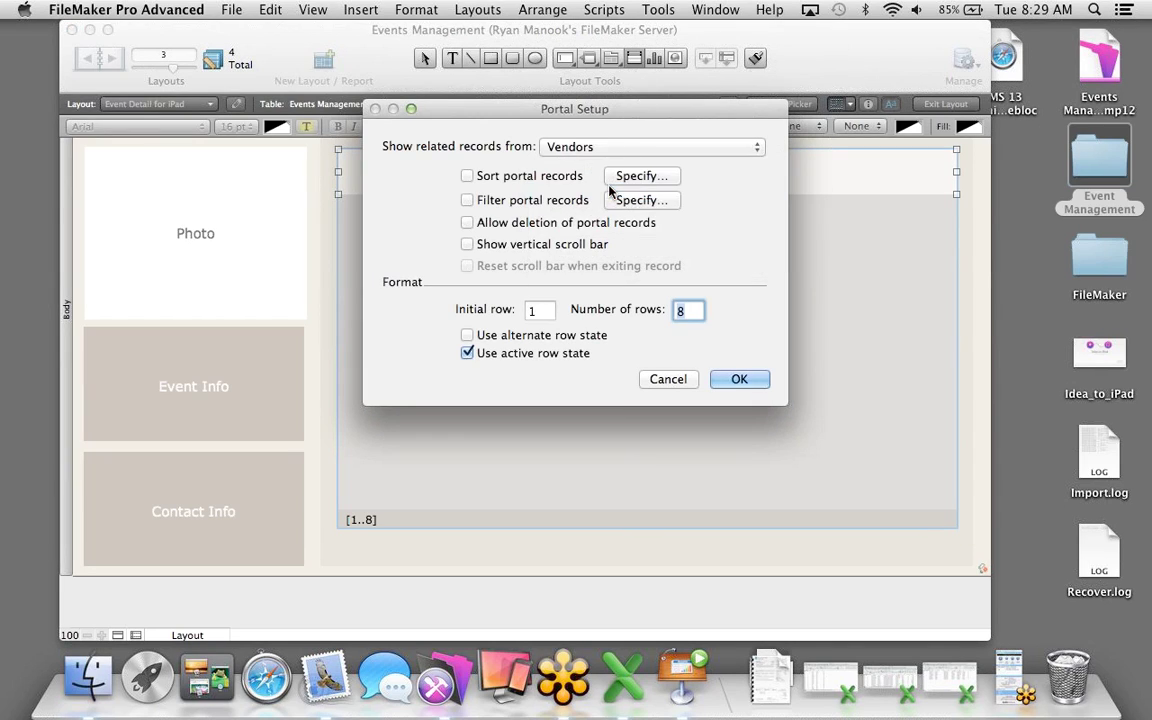
left_click(489, 246)
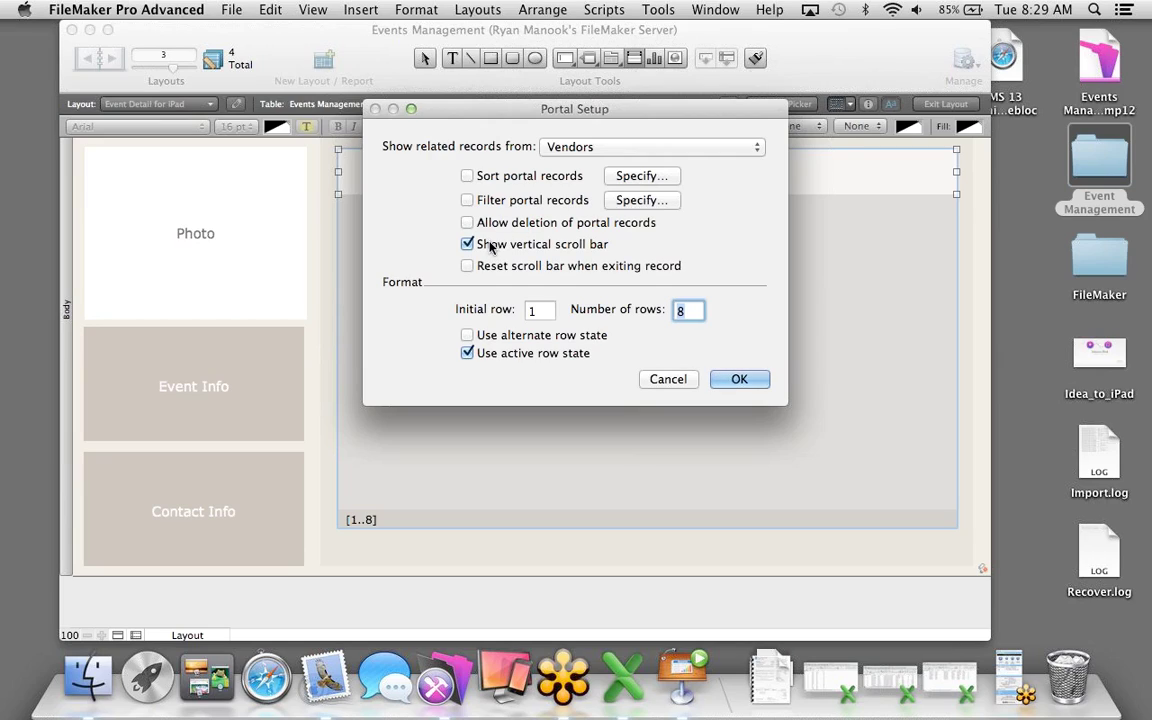
double_click(679, 311)
type("6")
left_click(740, 381)
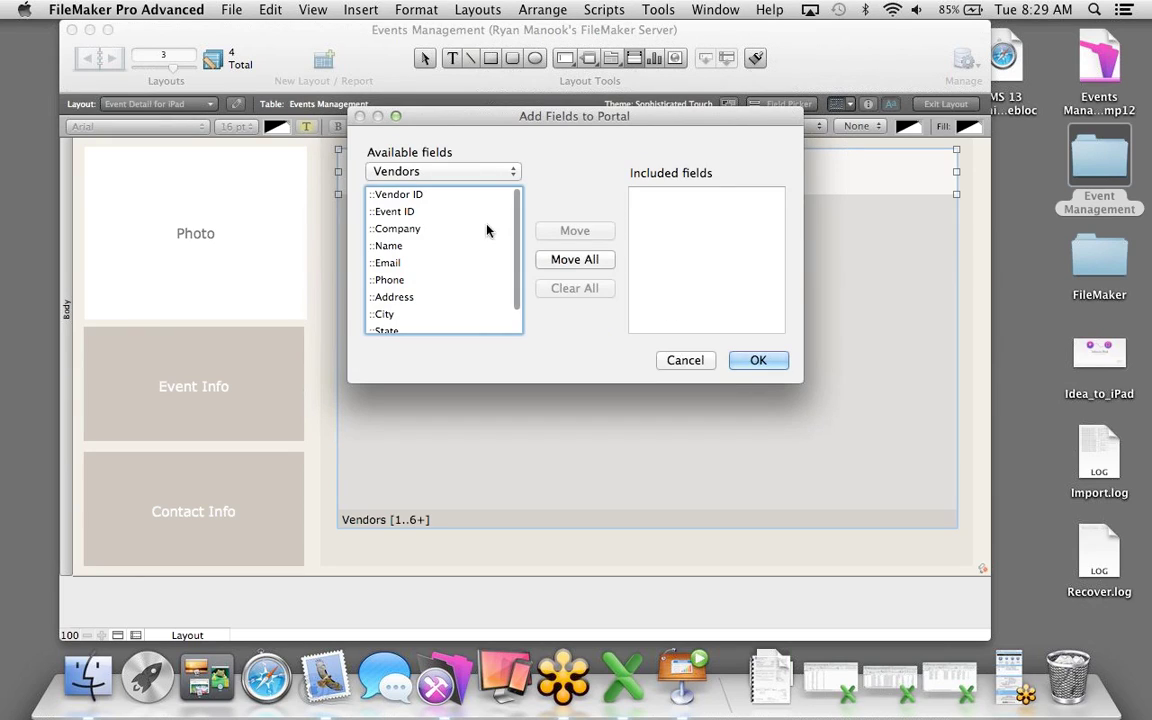
scroll(446, 233, "down", 1)
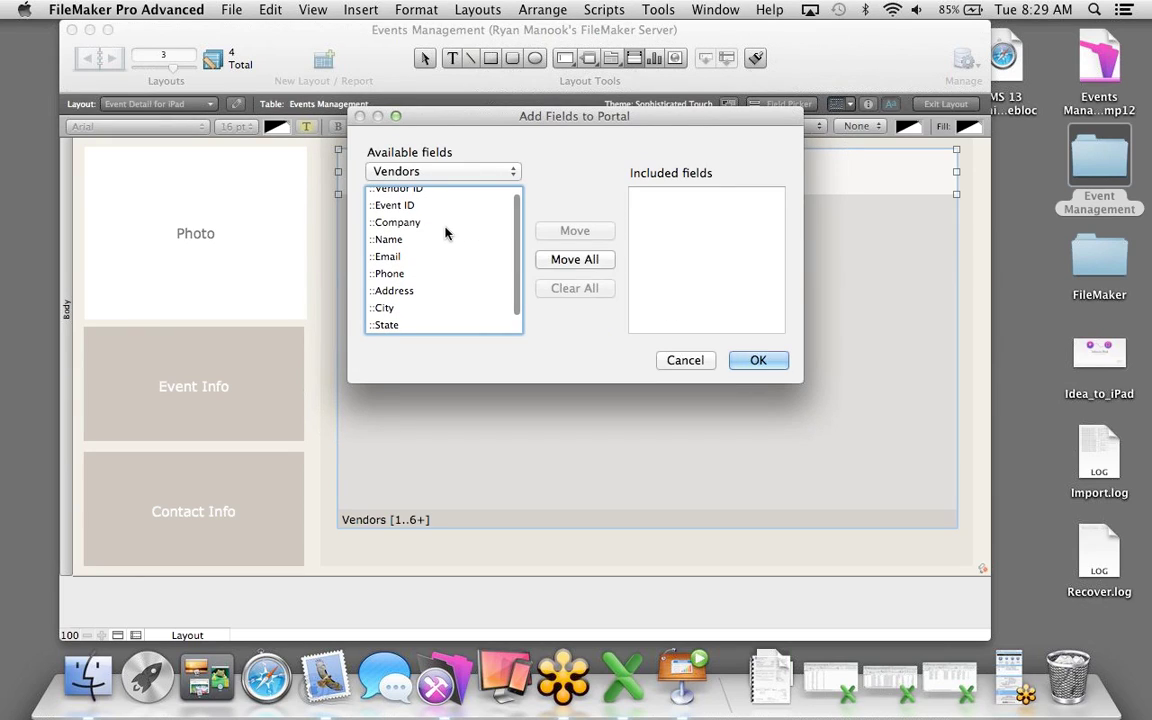
scroll(430, 234, "up", 1)
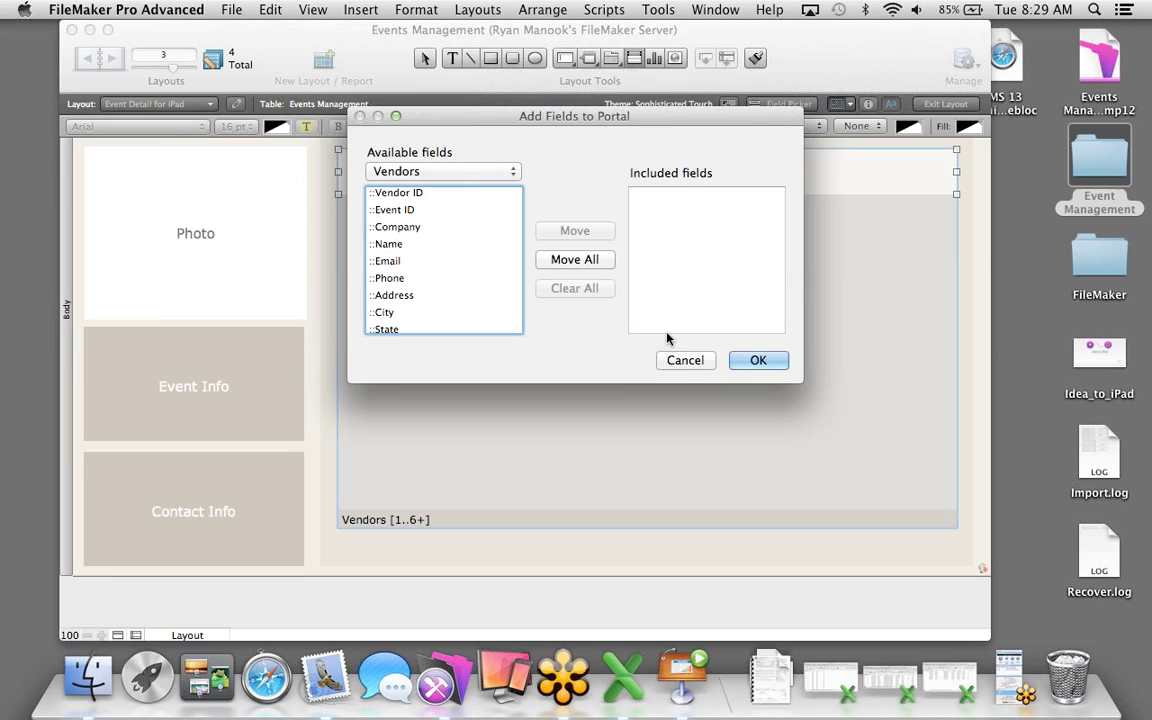
left_click(685, 360)
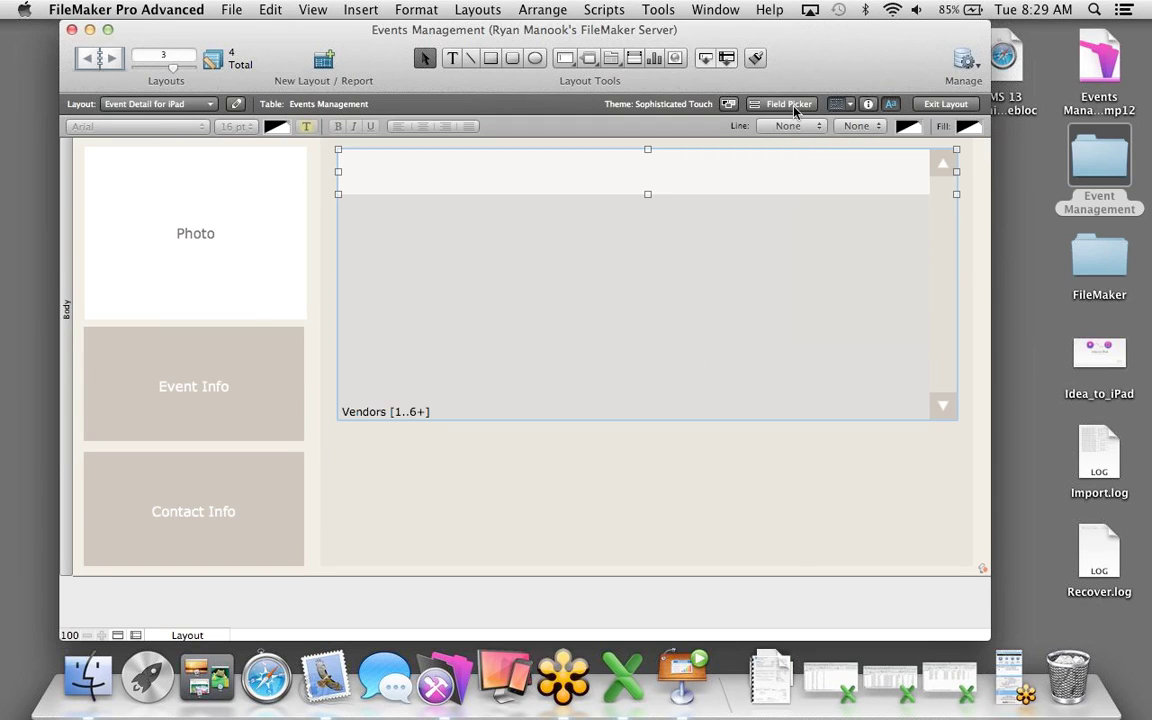
Drag the Vendors ::Company and ::Name fields from the Field Picker into the portal's first row.
left_click(792, 105)
left_click(895, 168)
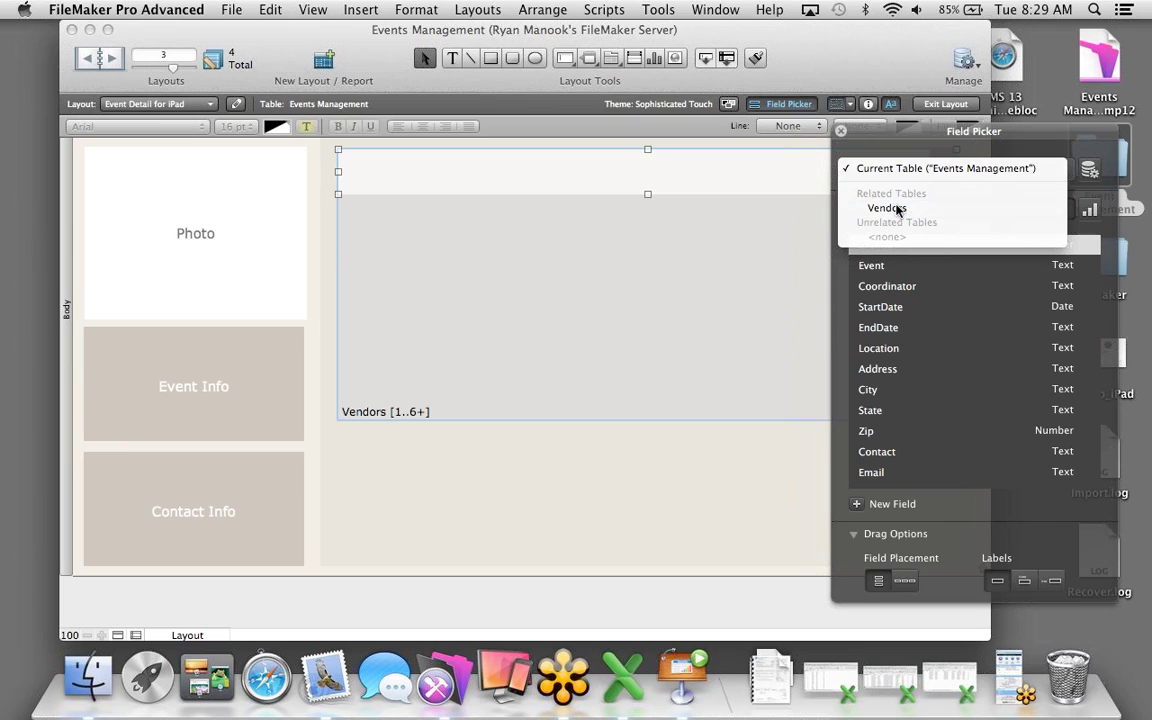
left_click(898, 208)
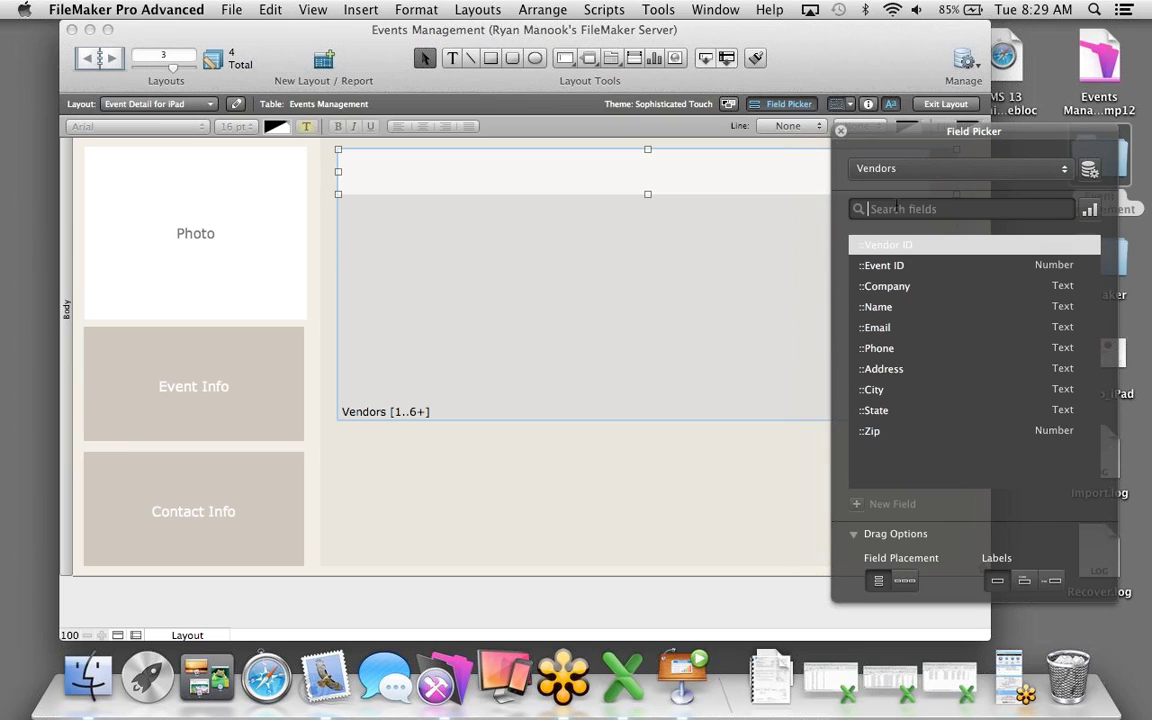
left_click(876, 294)
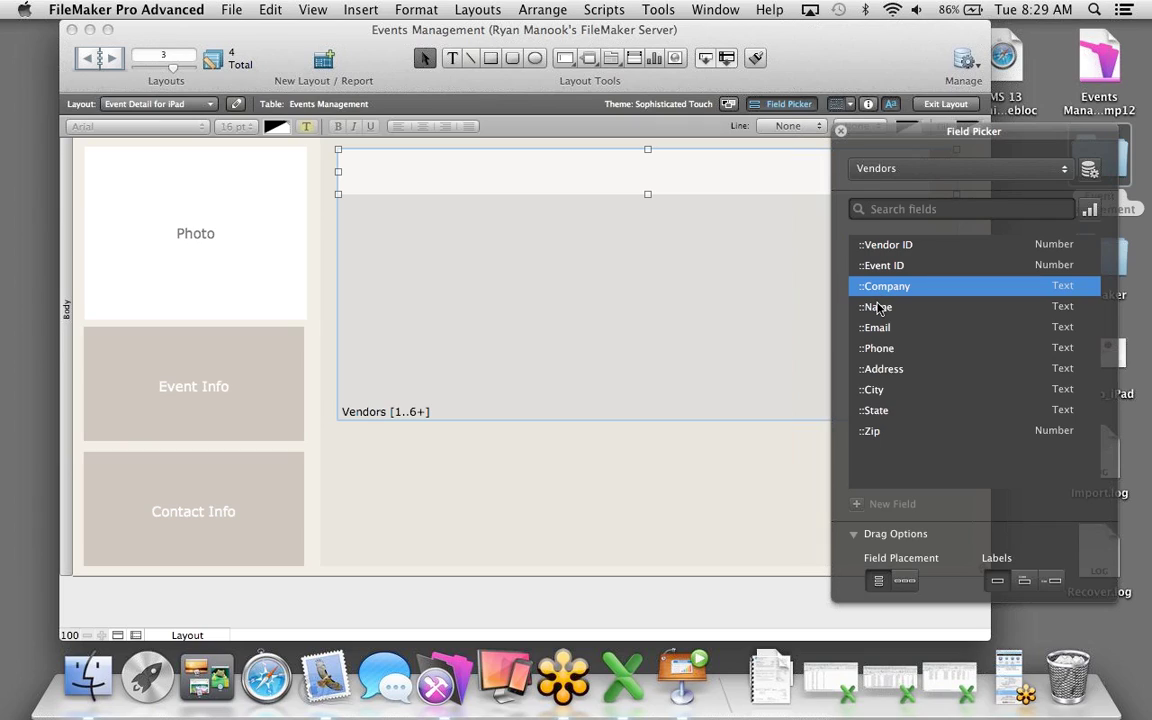
left_click(878, 307, "shift")
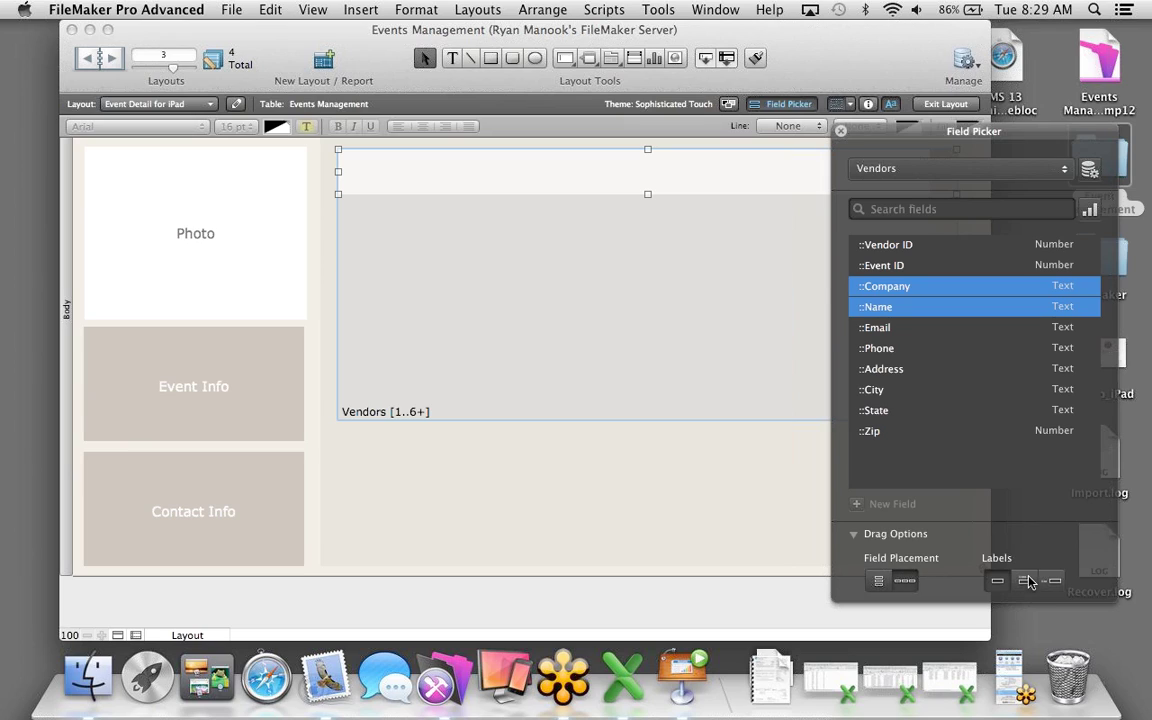
scroll(724, 295, "up", 5)
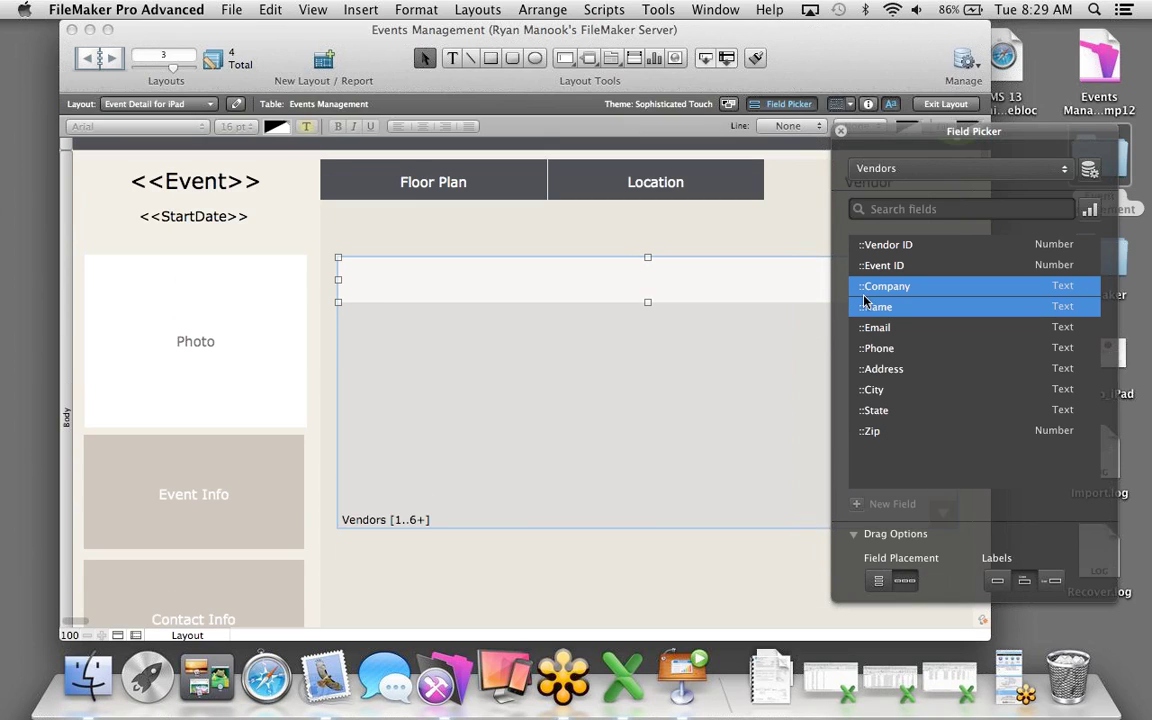
left_click_drag(885, 289, 378, 262)
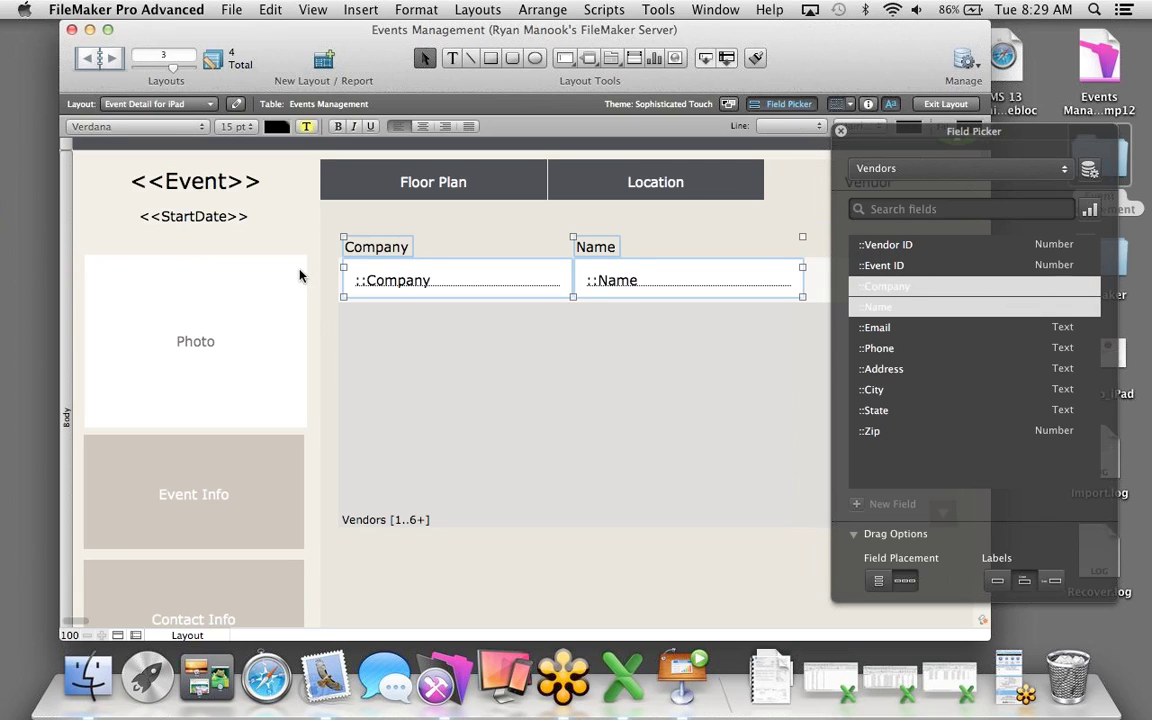
left_click(840, 131)
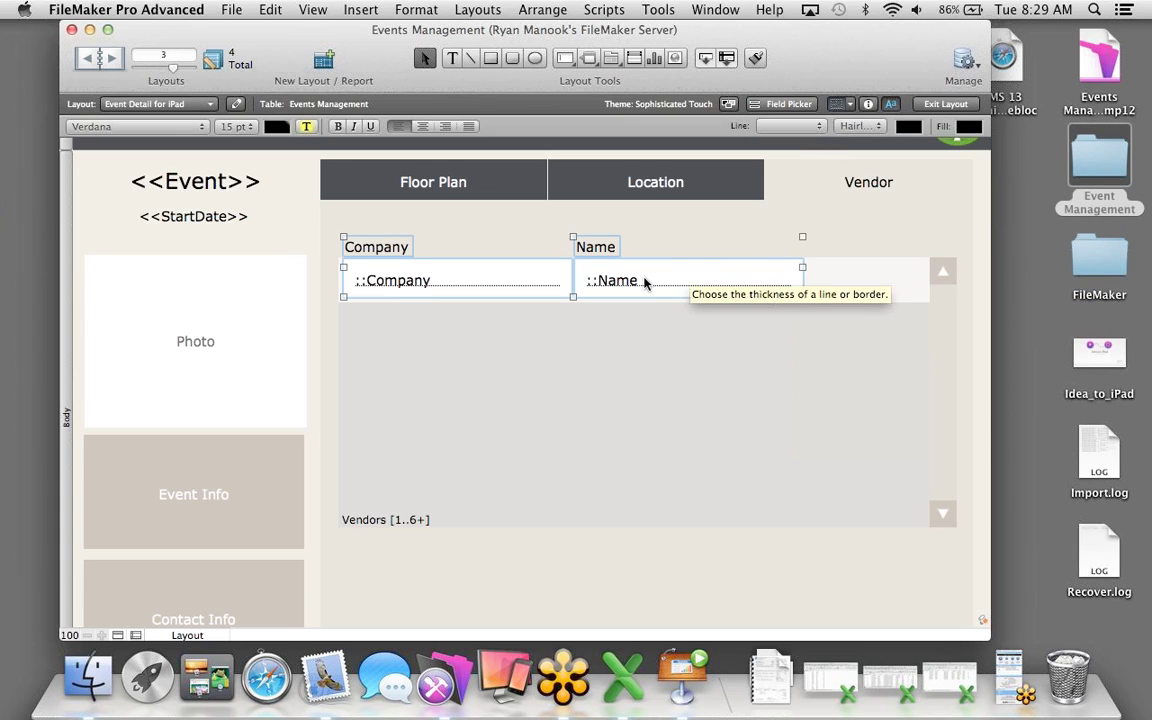
Apply the Minimal Edit Box style to the portal's ::Company and ::Name fields in the Inspector.
left_click_drag(645, 283, 645, 284)
left_click(705, 237)
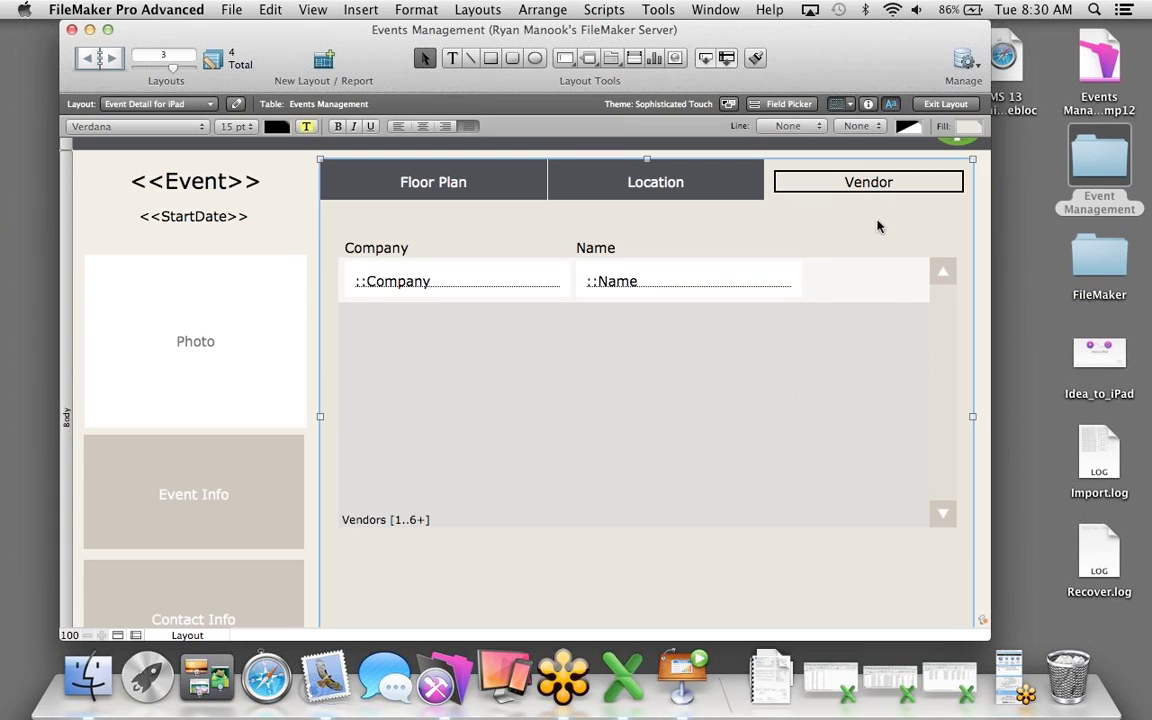
left_click(700, 290)
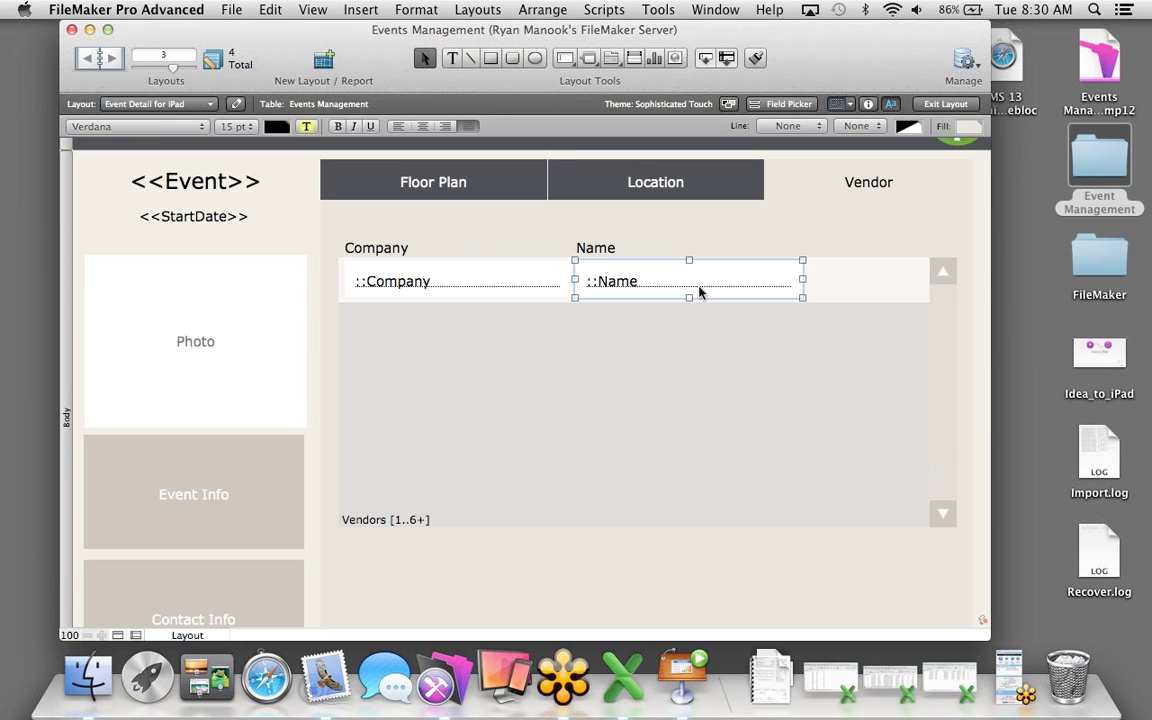
left_click(514, 289, "shift")
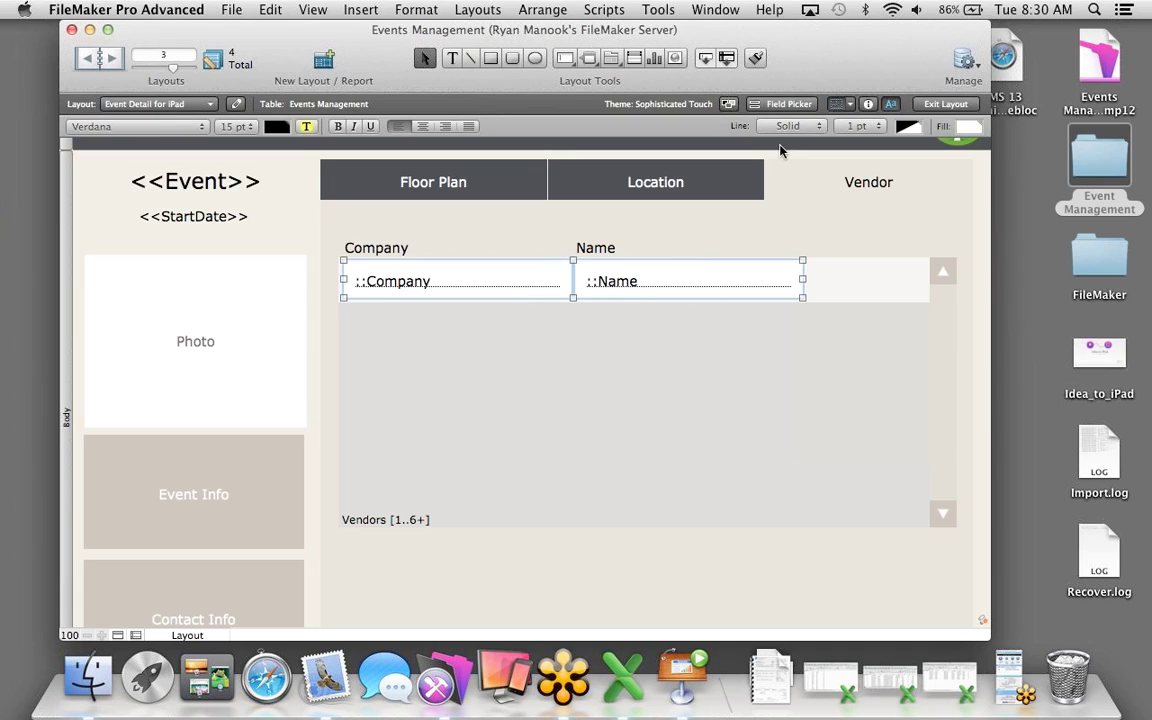
left_click(868, 104)
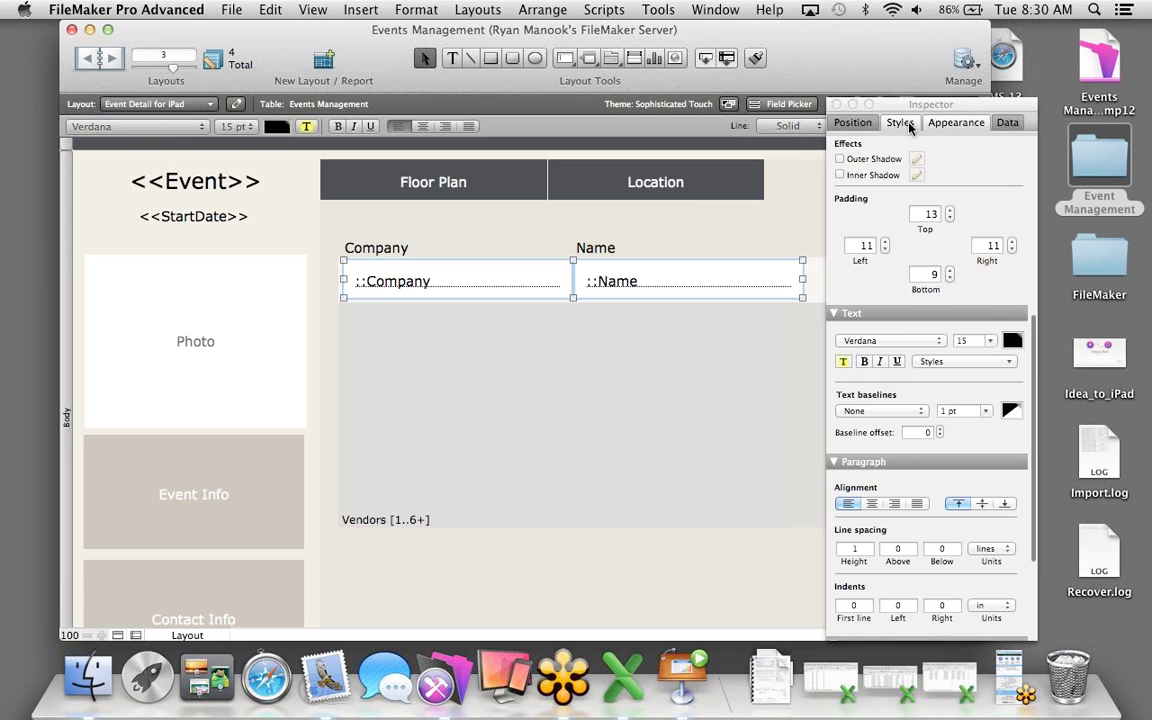
left_click(900, 123)
left_click(956, 122)
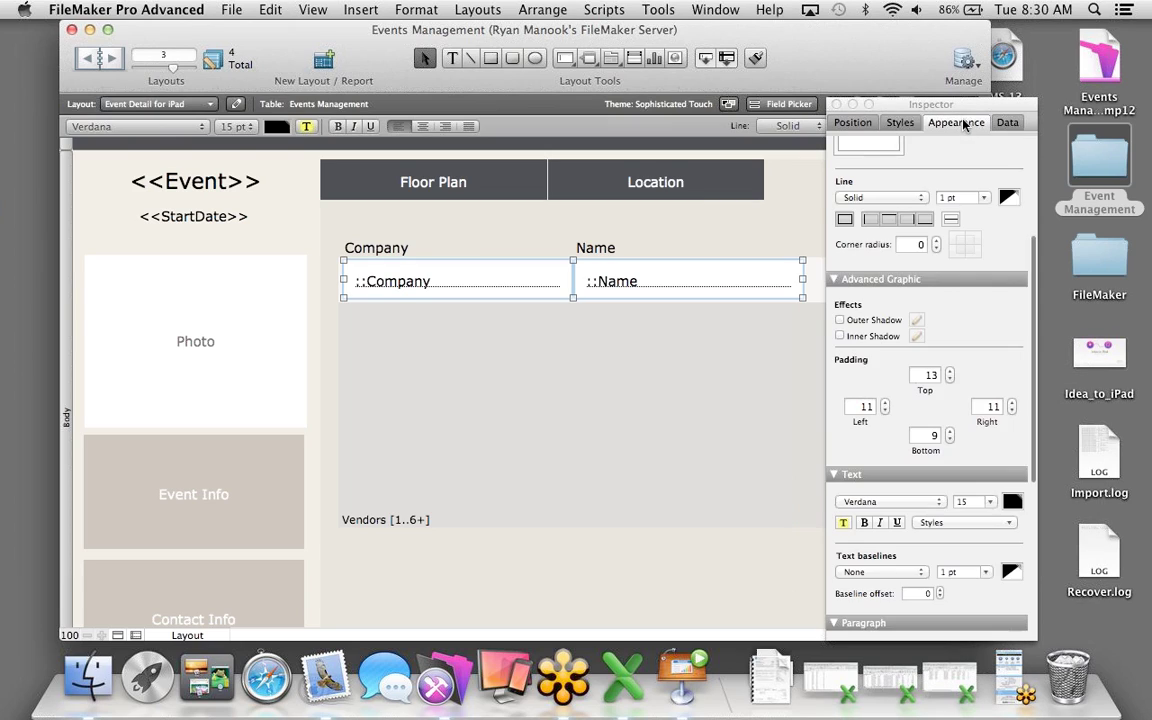
scroll(865, 152, "up", 5)
left_click(900, 122)
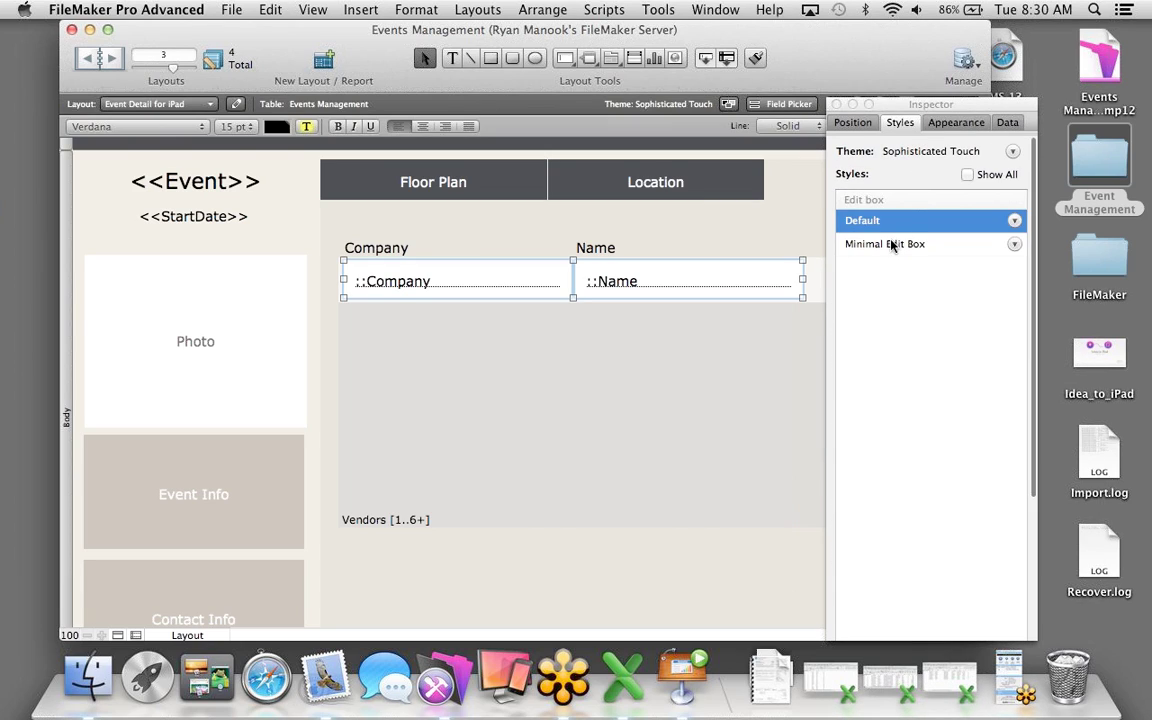
left_click(892, 246)
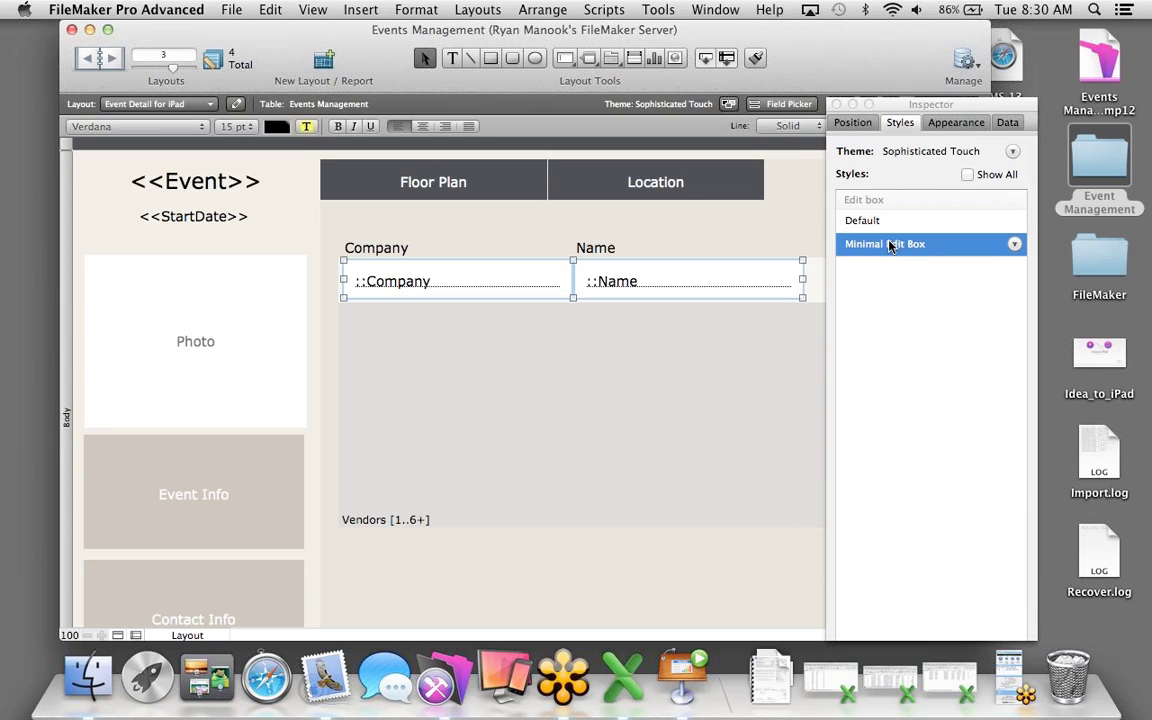
Close the Inspector and return to Browse mode to see real event records.
left_click(836, 106)
left_click(755, 212)
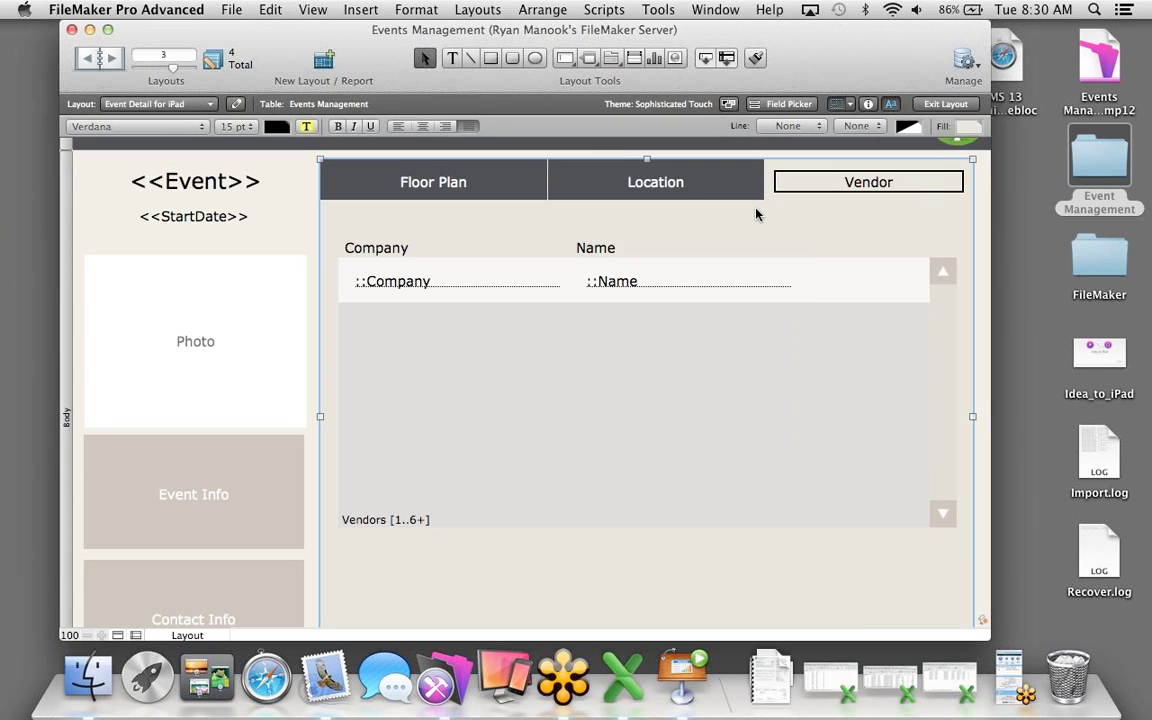
left_click(945, 105)
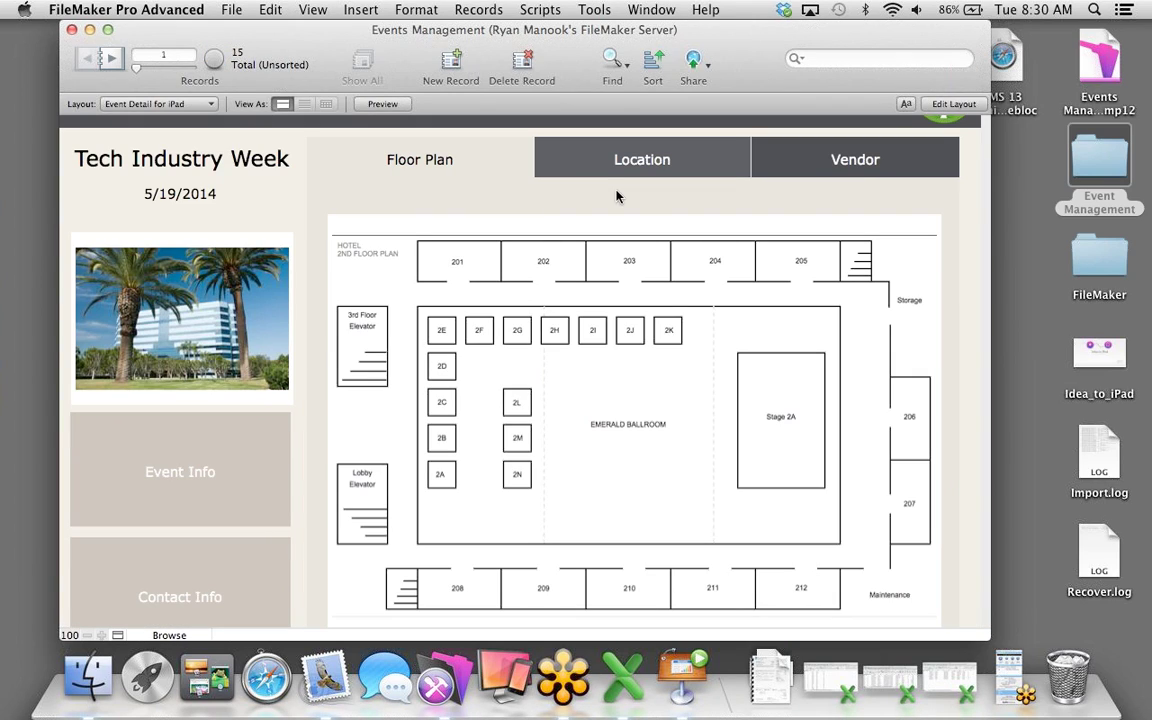
Check the Vendor tab's related companies across several events, return to Tech Industry Week, and resume layout editing.
left_click(790, 159)
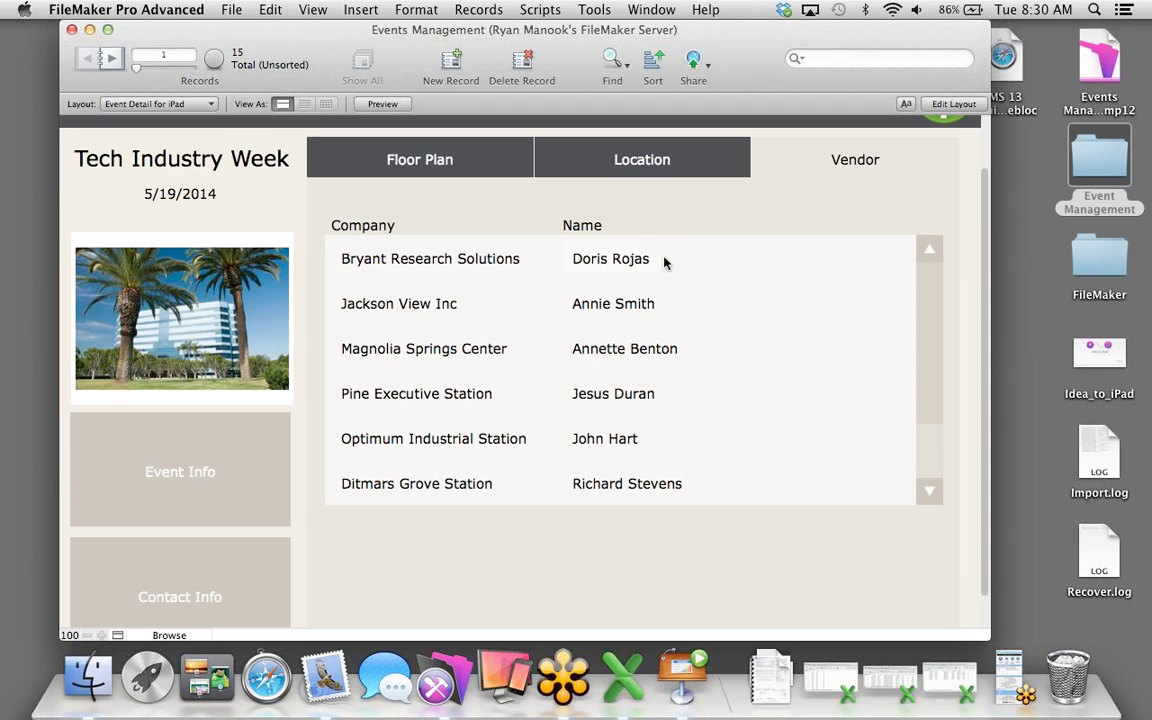
scroll(664, 260, "down", 3)
scroll(674, 318, "up", 1)
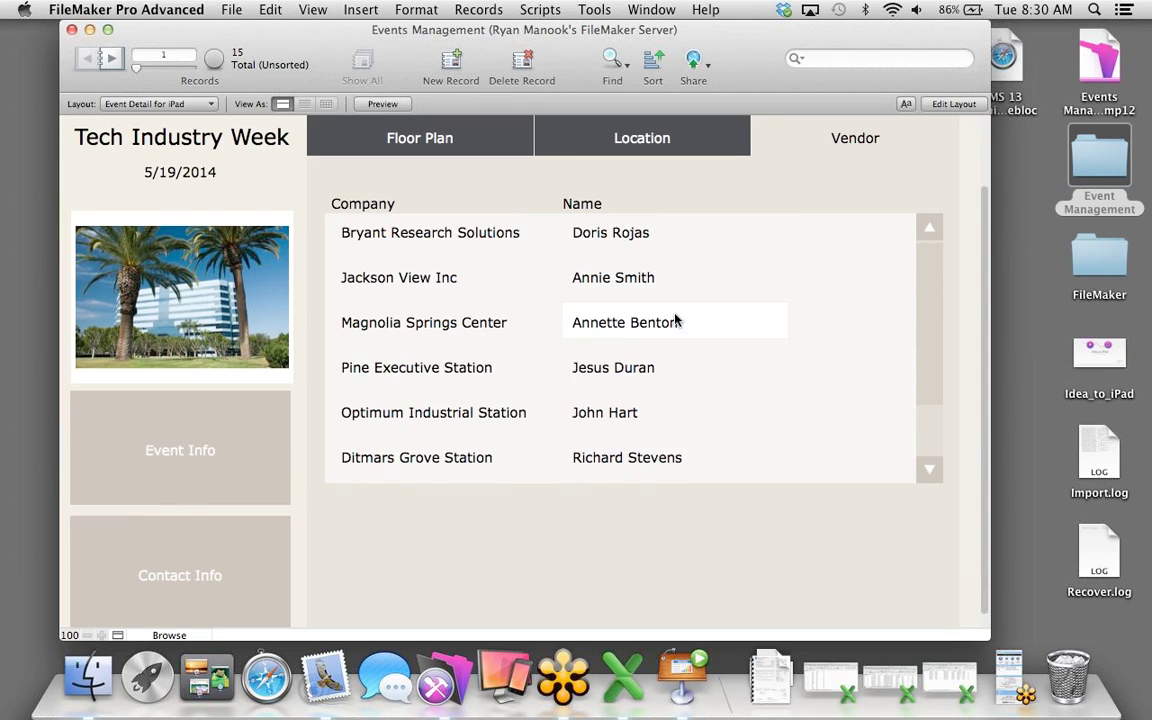
left_click(114, 63)
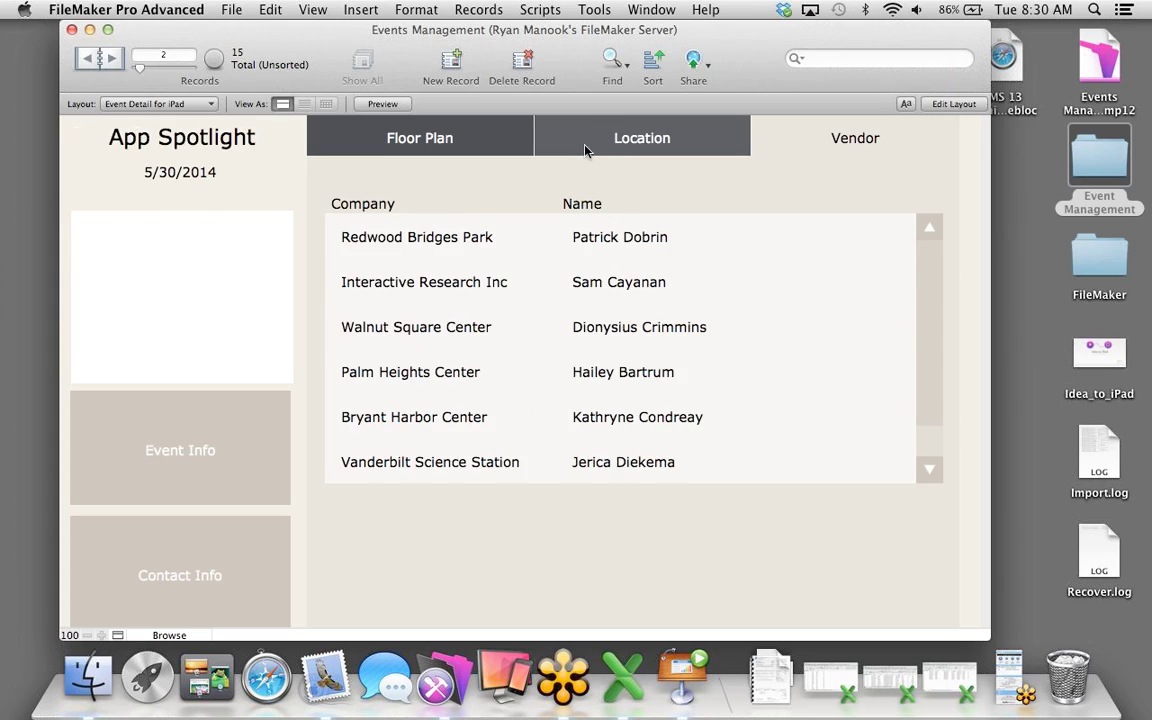
left_click(112, 60)
left_click(89, 60)
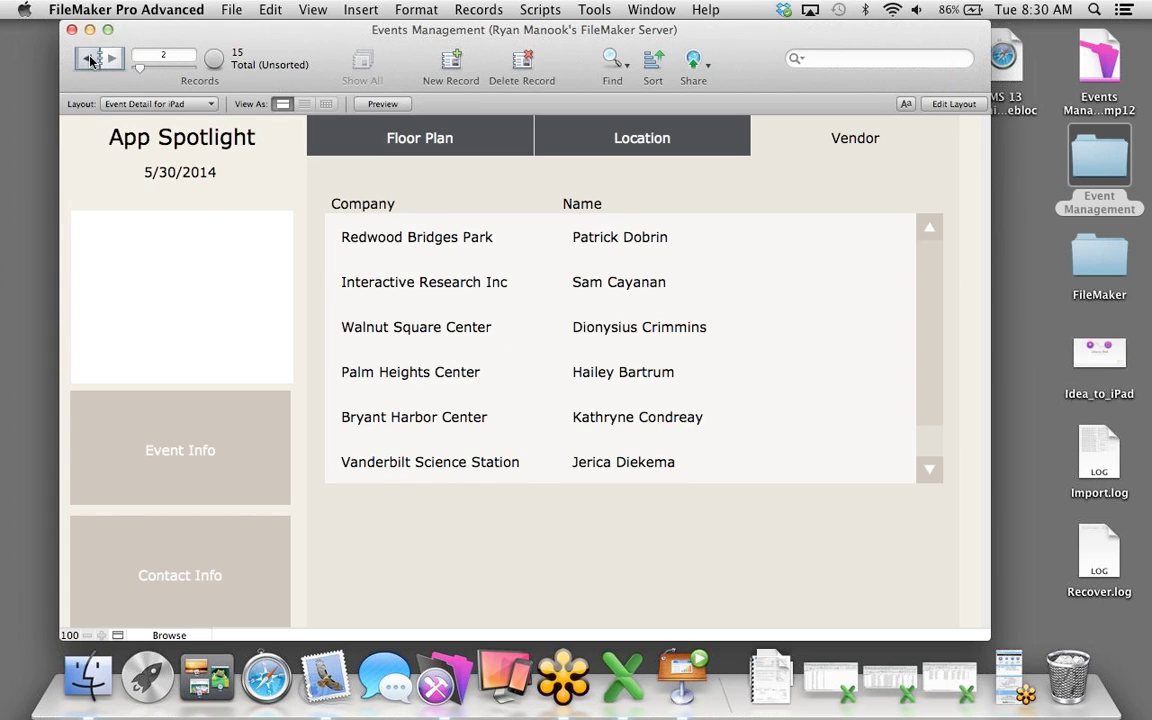
left_click(89, 60)
left_click(954, 103)
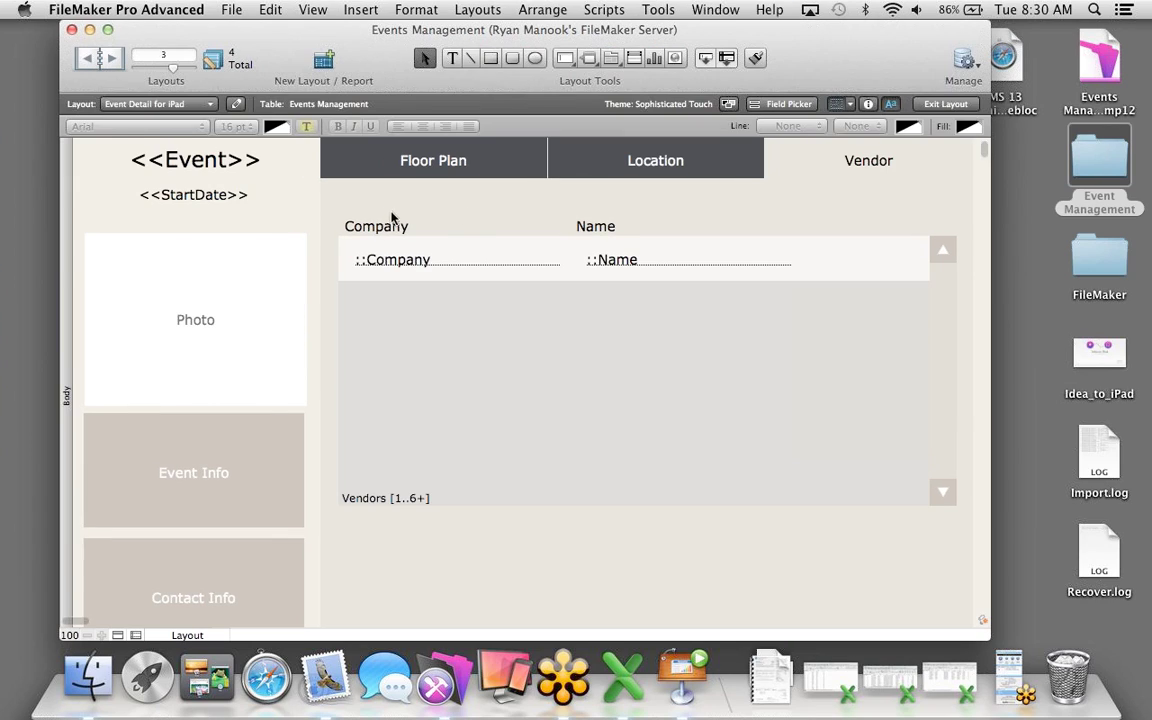
Move the Company and Name headings right to center them over their portal columns.
left_click_drag(381, 227, 460, 224)
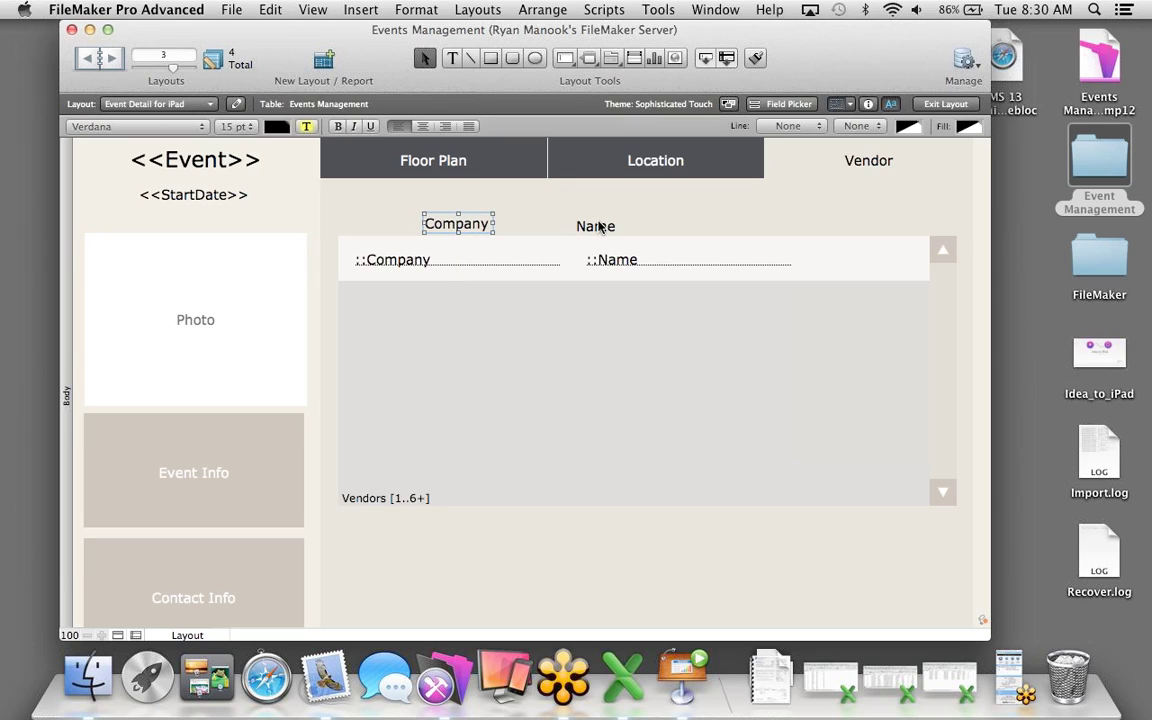
left_click_drag(600, 228, 648, 222)
left_click(751, 206)
Exit Layout mode and view Tech Industry Week's Vendor tab listing six companies and contacts.
left_click(946, 106)
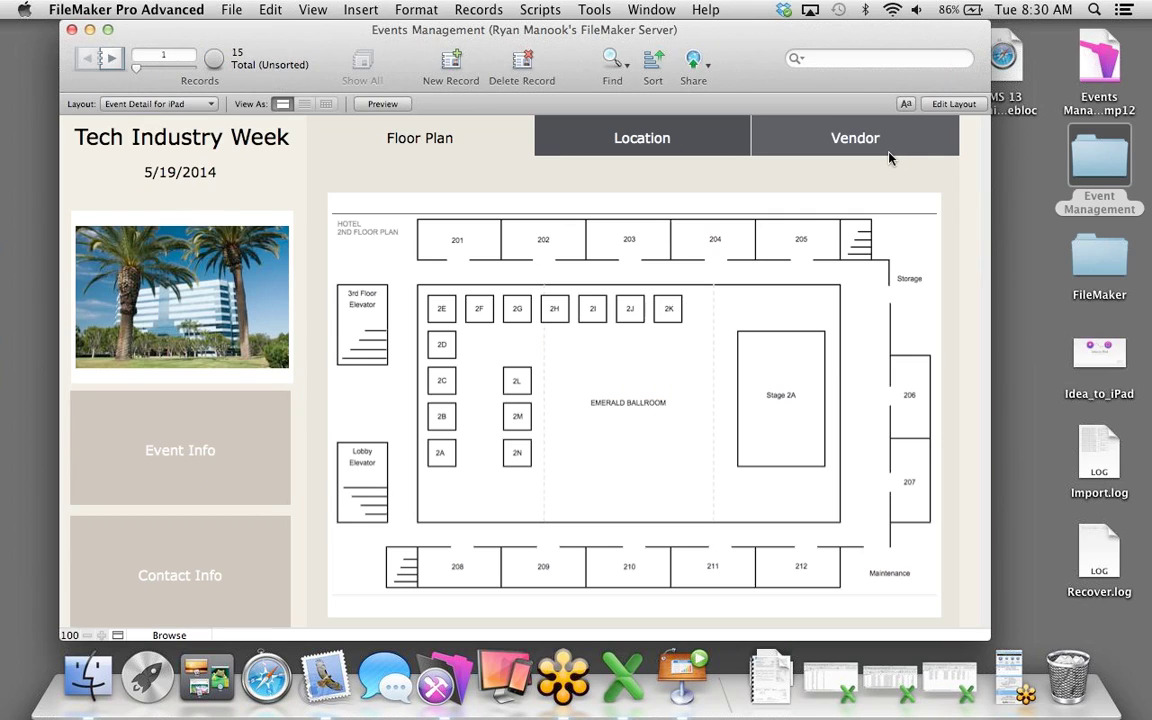
left_click(889, 154)
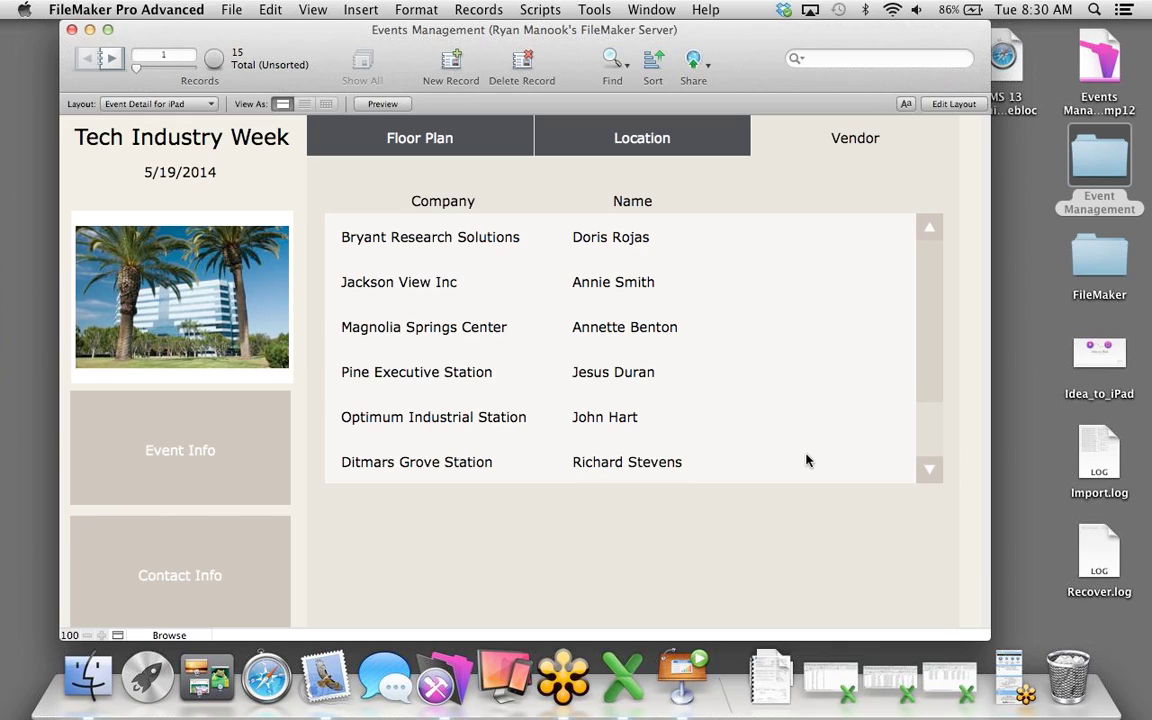
scroll(808, 462, "up", 2)
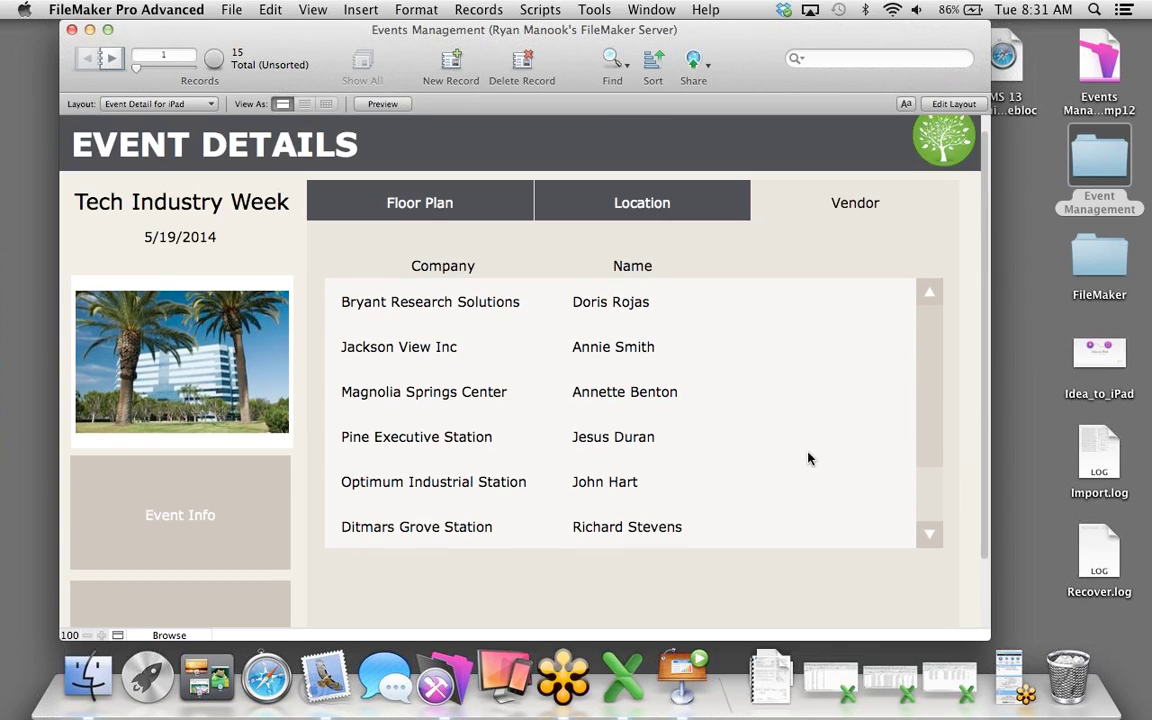
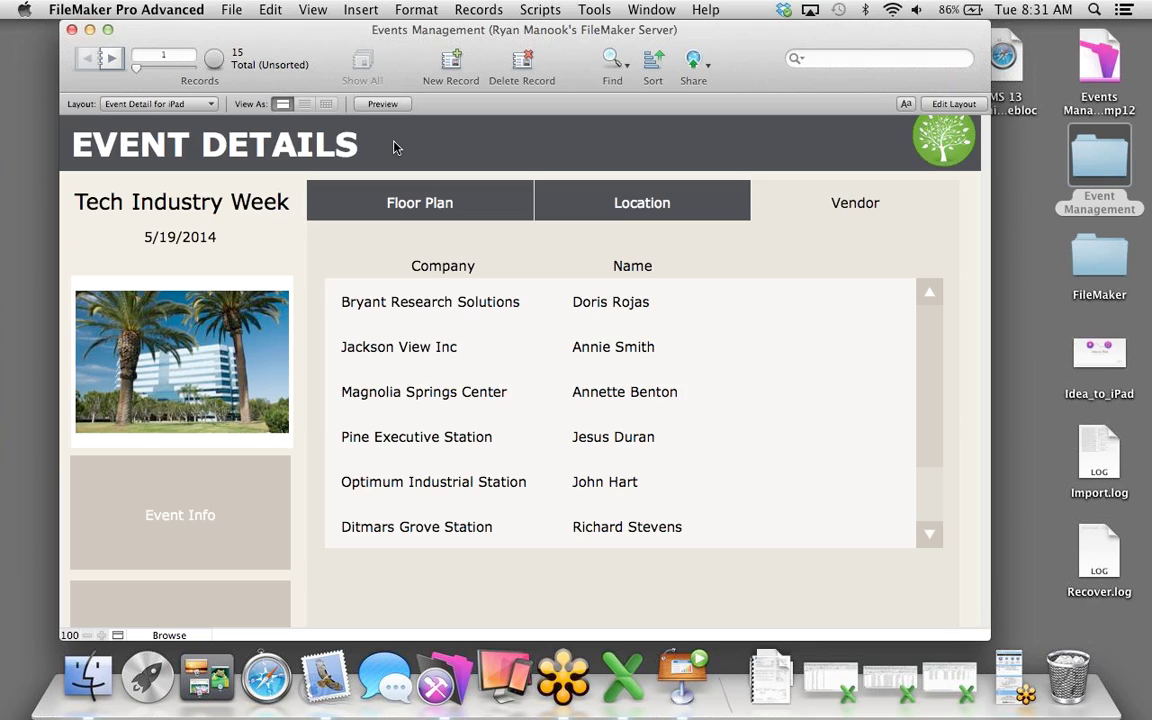
Import Resources.xlsx into a new Resources table, using the first row as field names (783 records).
left_click(232, 14)
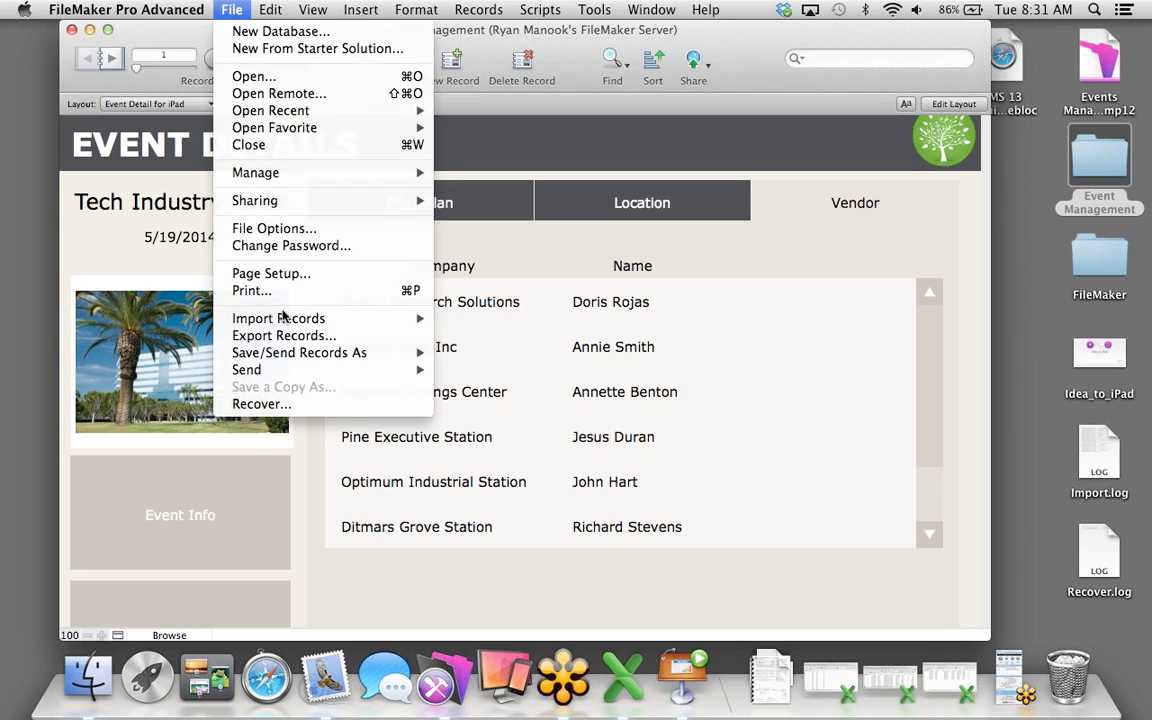
mouse_move(375, 318)
left_click(466, 322)
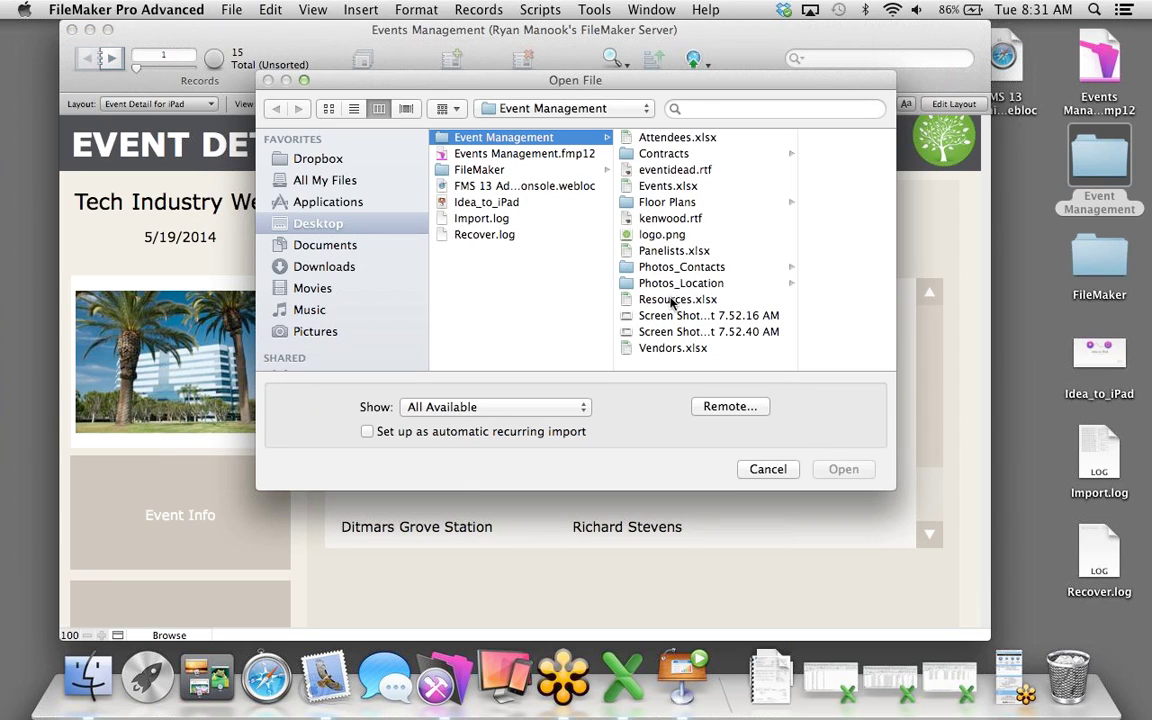
left_click(675, 299)
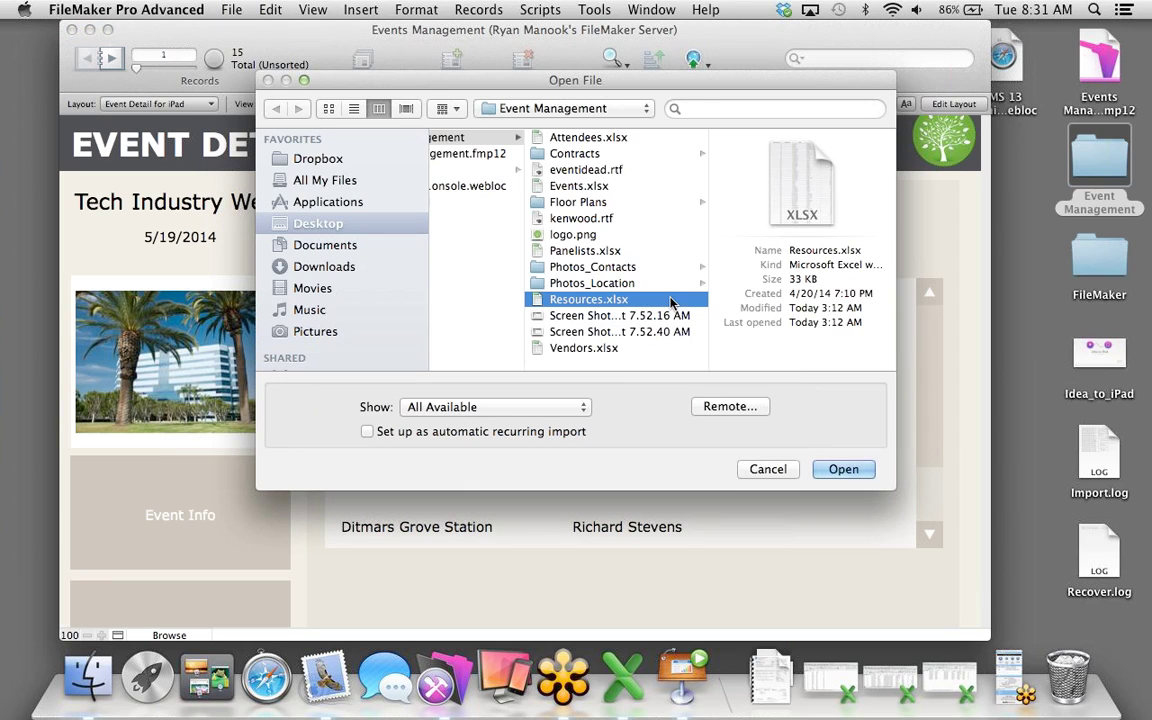
left_click(842, 469)
left_click(638, 100)
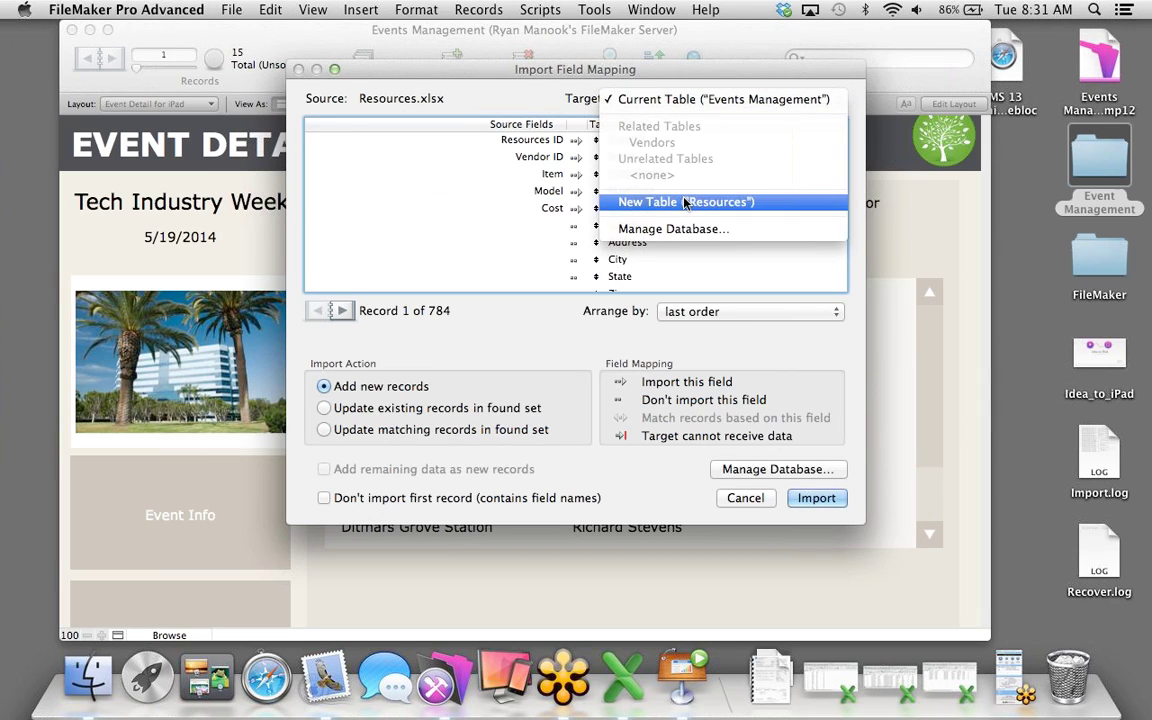
left_click(685, 203)
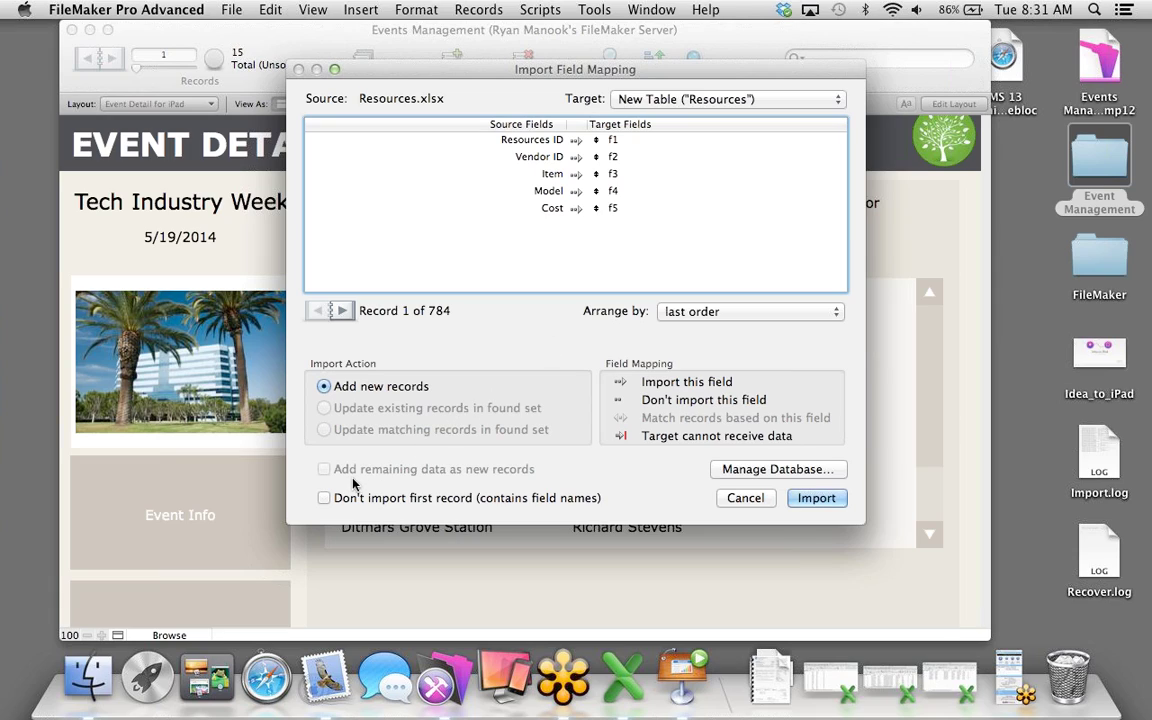
left_click(325, 498)
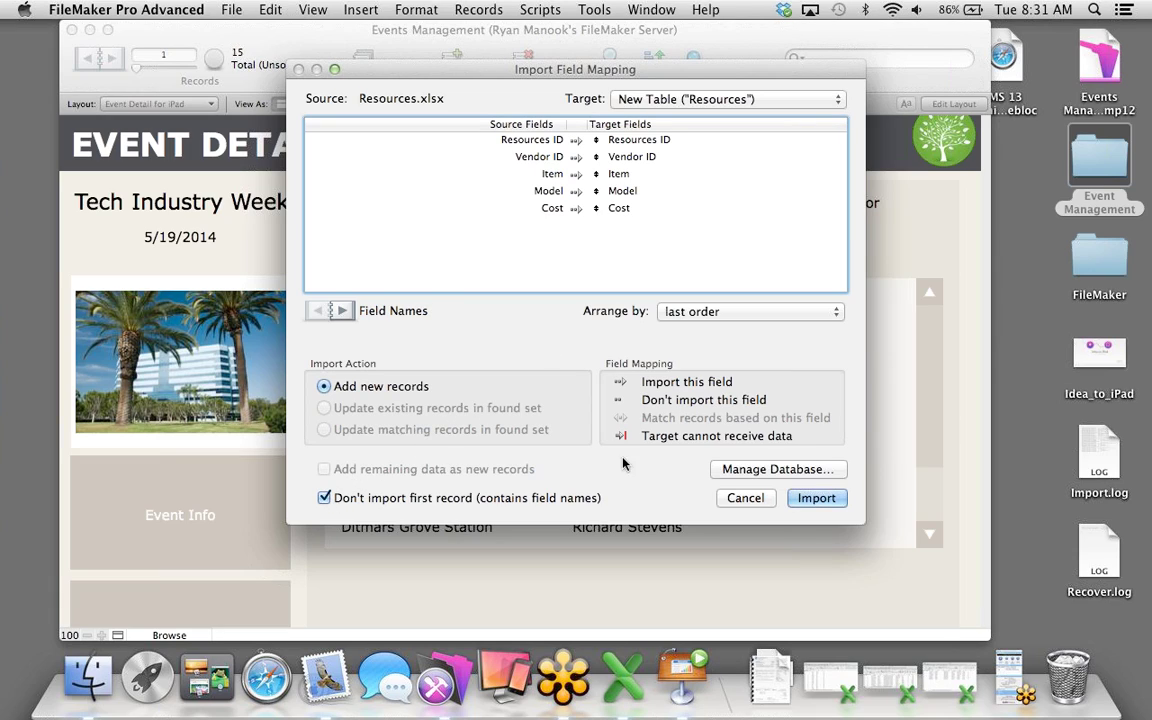
left_click(817, 498)
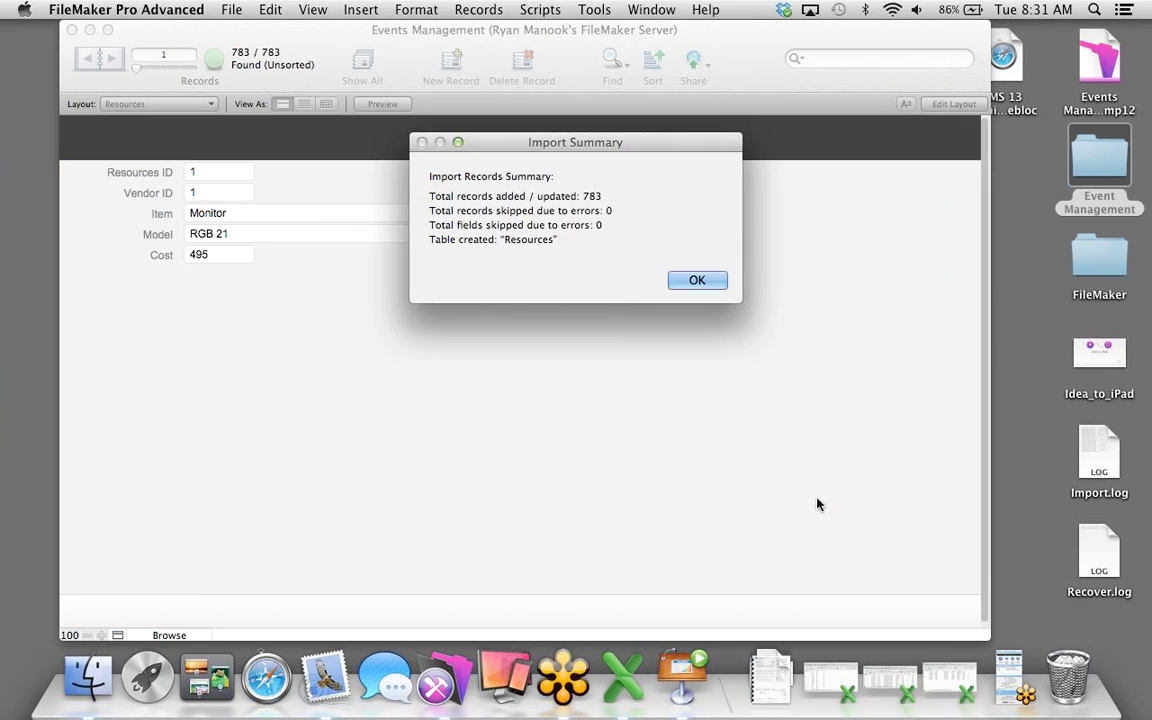
left_click(697, 282)
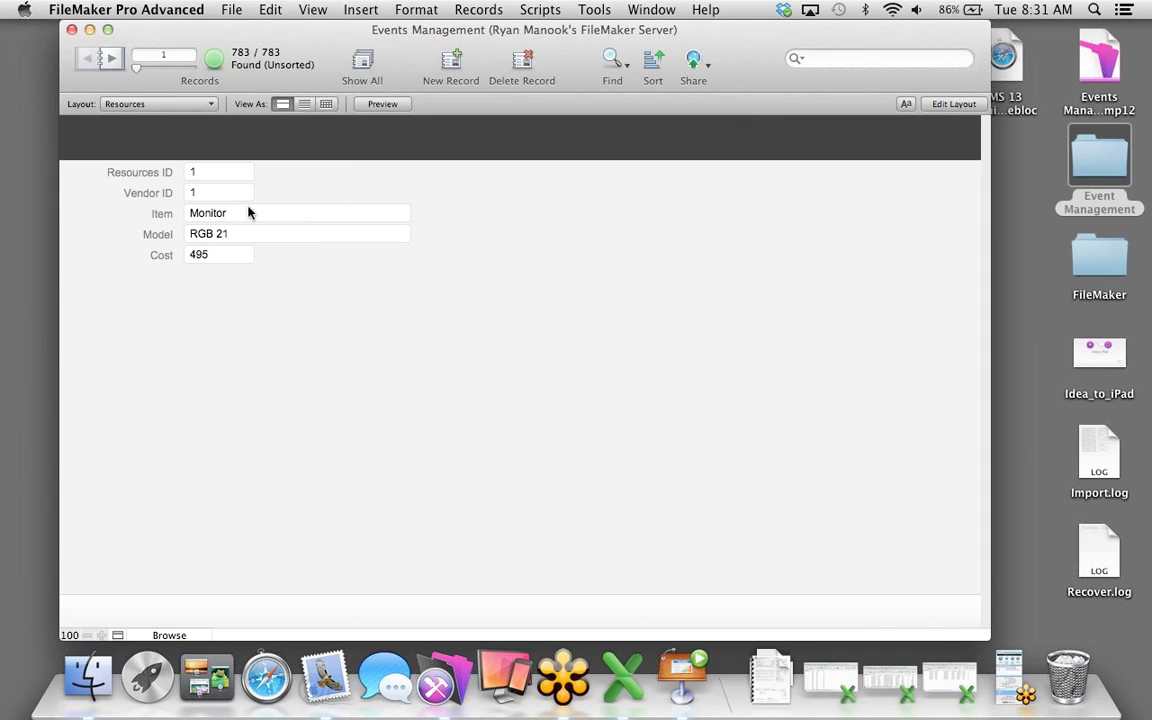
Stay on the Resources layout and switch to Layout mode.
left_click(184, 108)
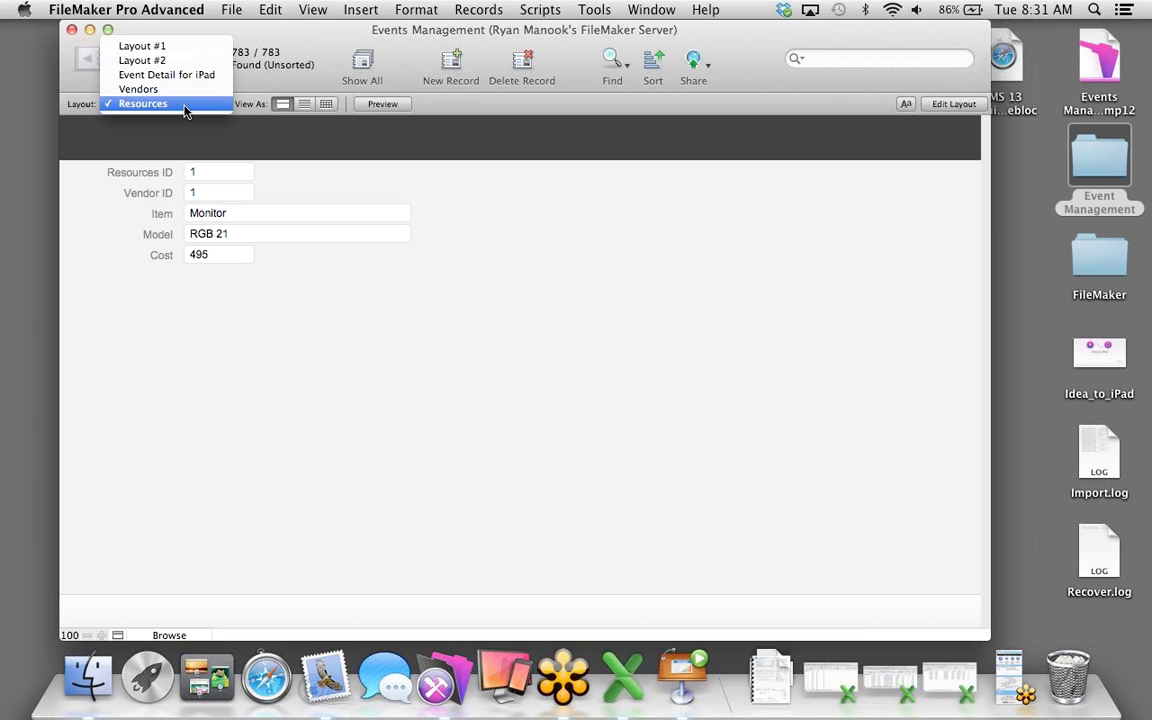
left_click(110, 238)
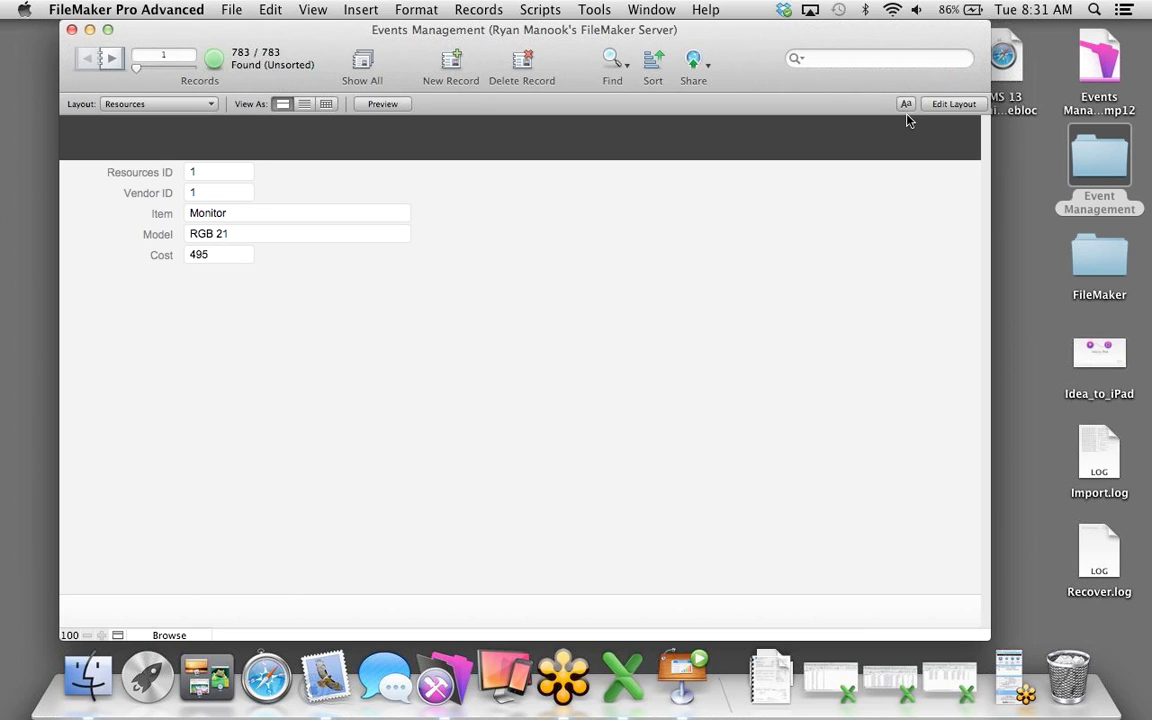
left_click(962, 104)
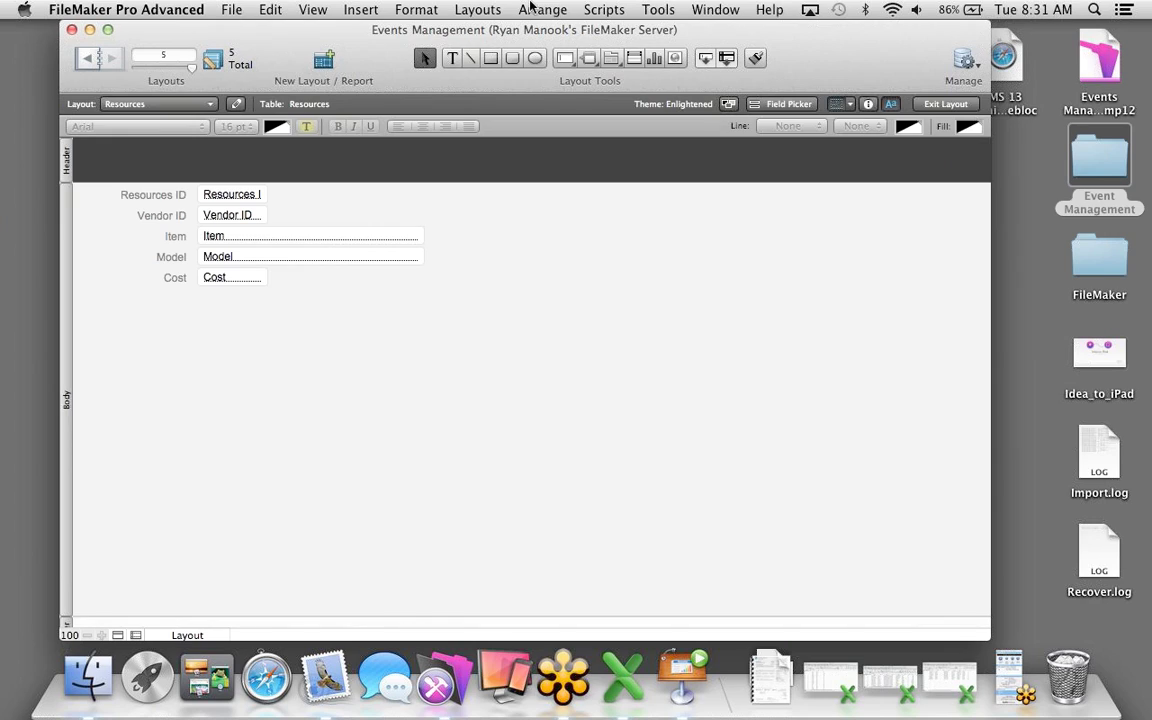
Create a landscape iPad form layout on Vendors named 'Vendor Detail for iPad'.
left_click(478, 9)
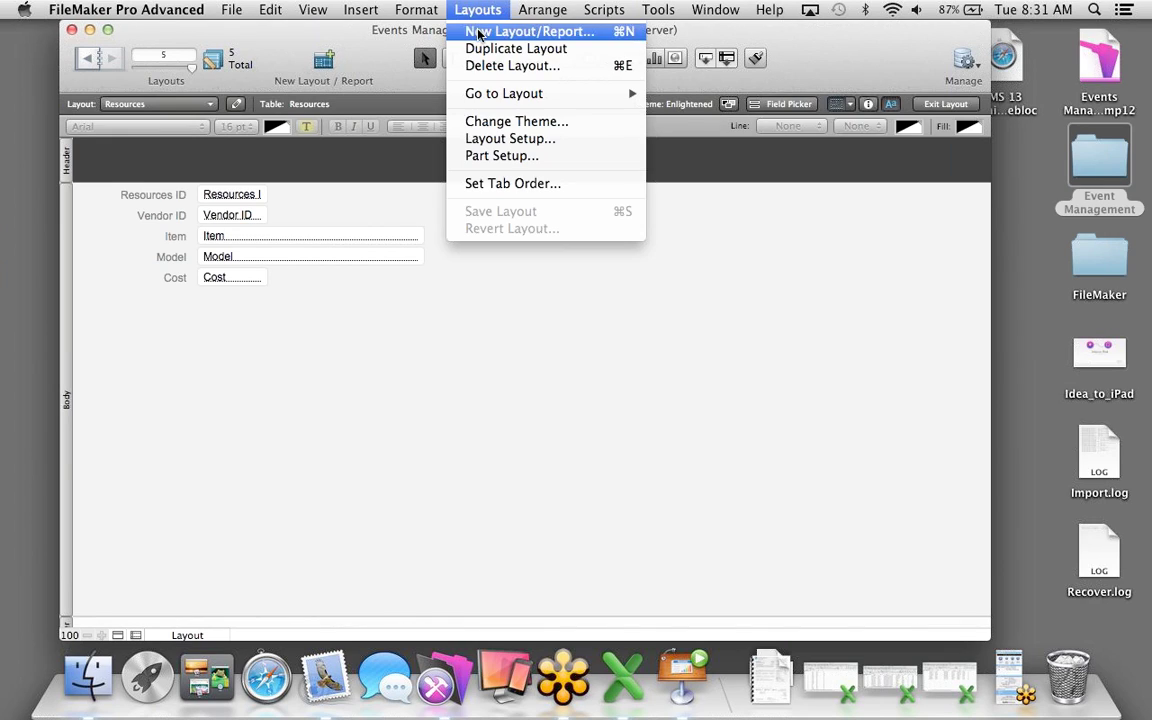
left_click(478, 35)
left_click(478, 165)
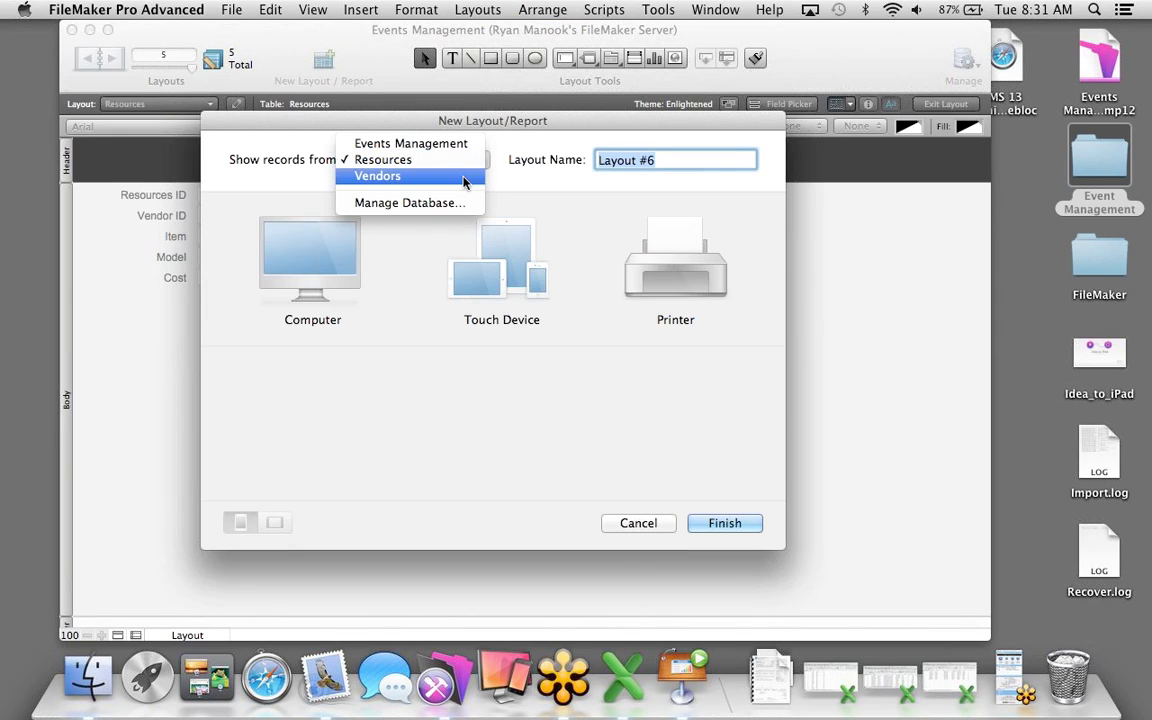
left_click(463, 177)
type("Vend")
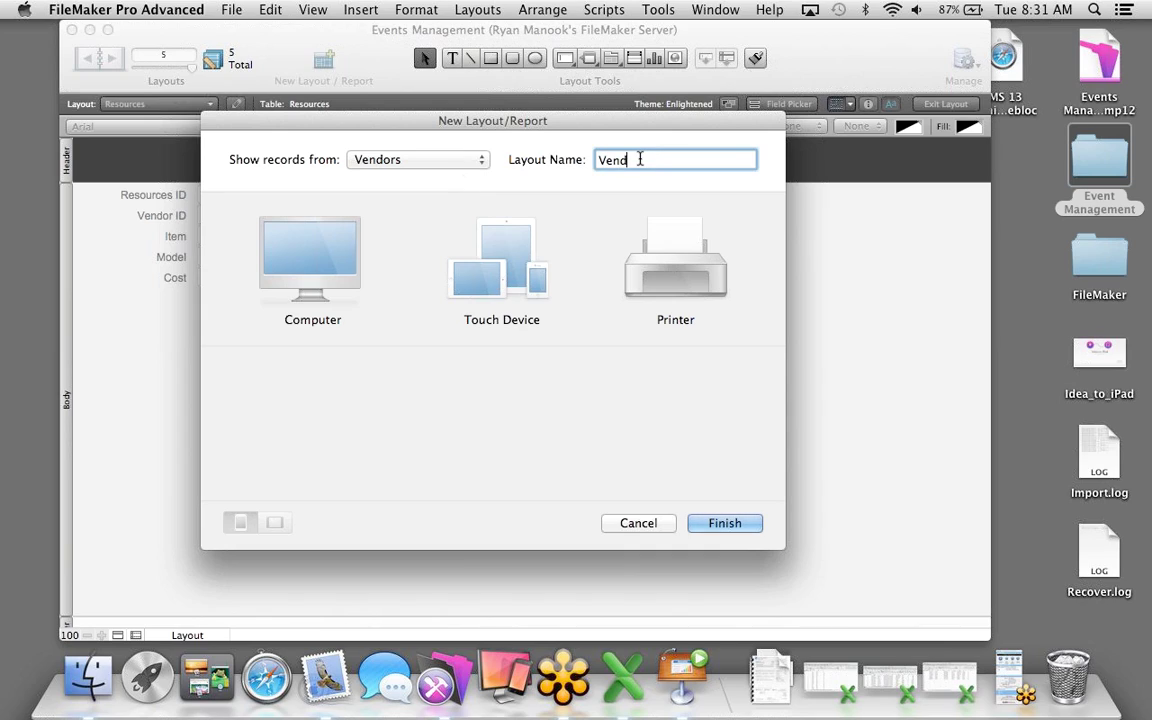
type("or Detail for iPad")
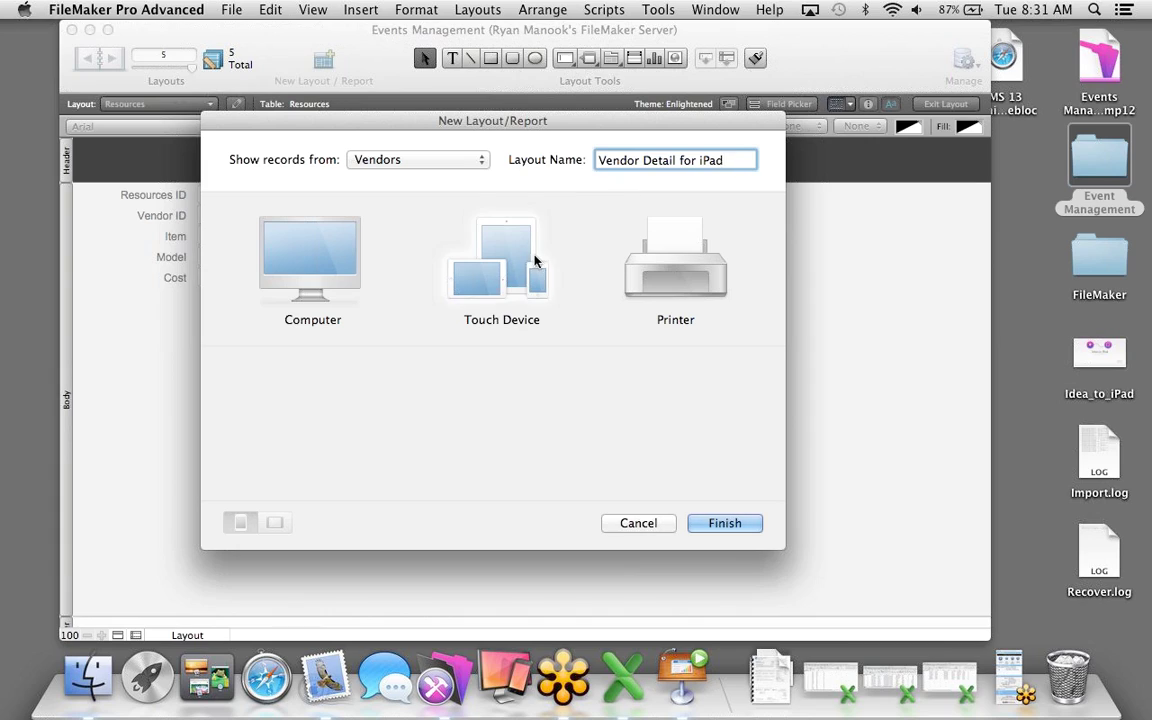
left_click(535, 260)
left_click(527, 285)
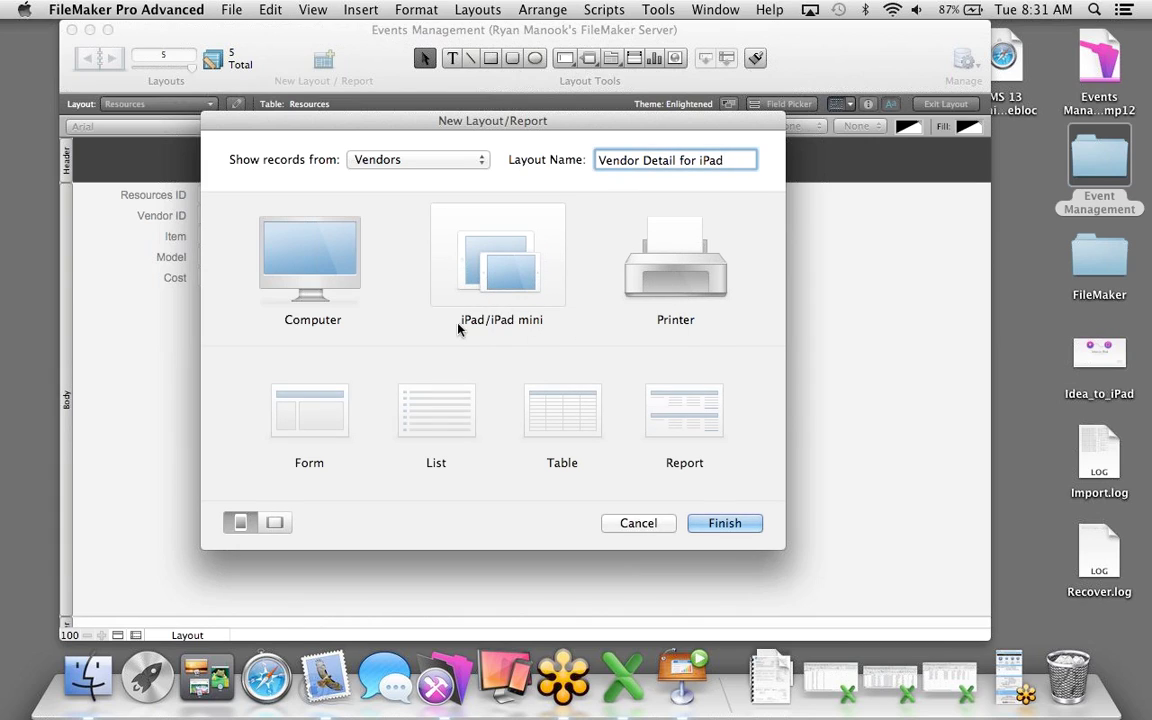
left_click(311, 422)
left_click(275, 522)
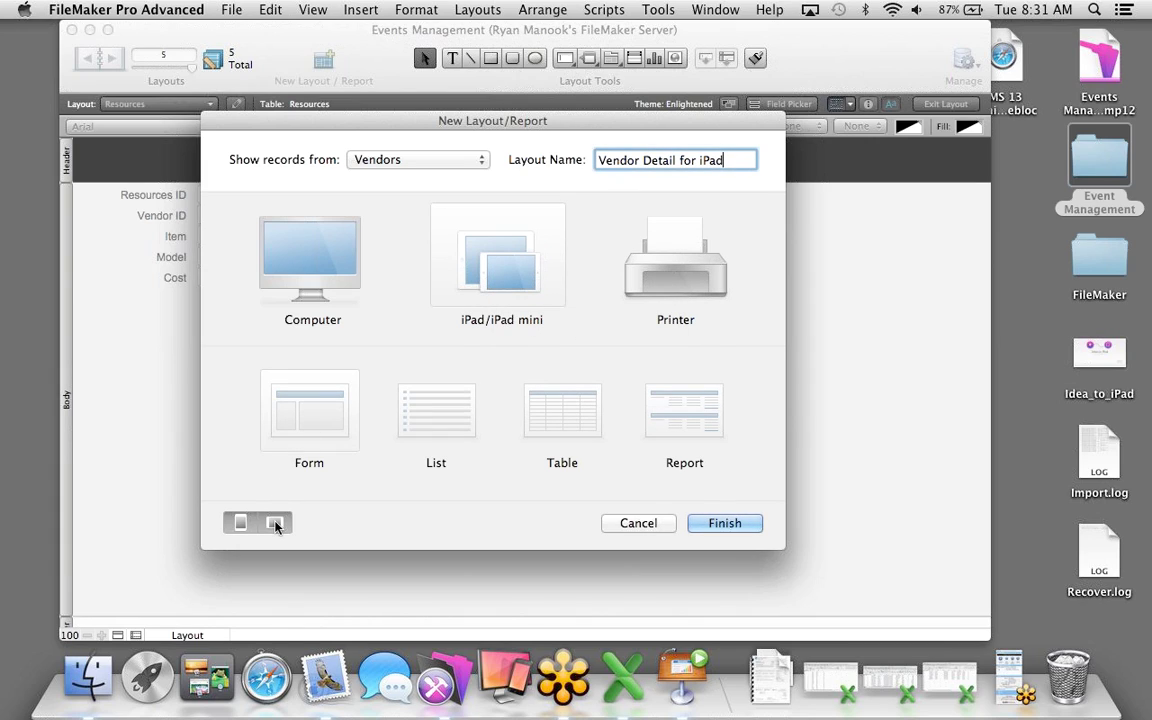
left_click(725, 523)
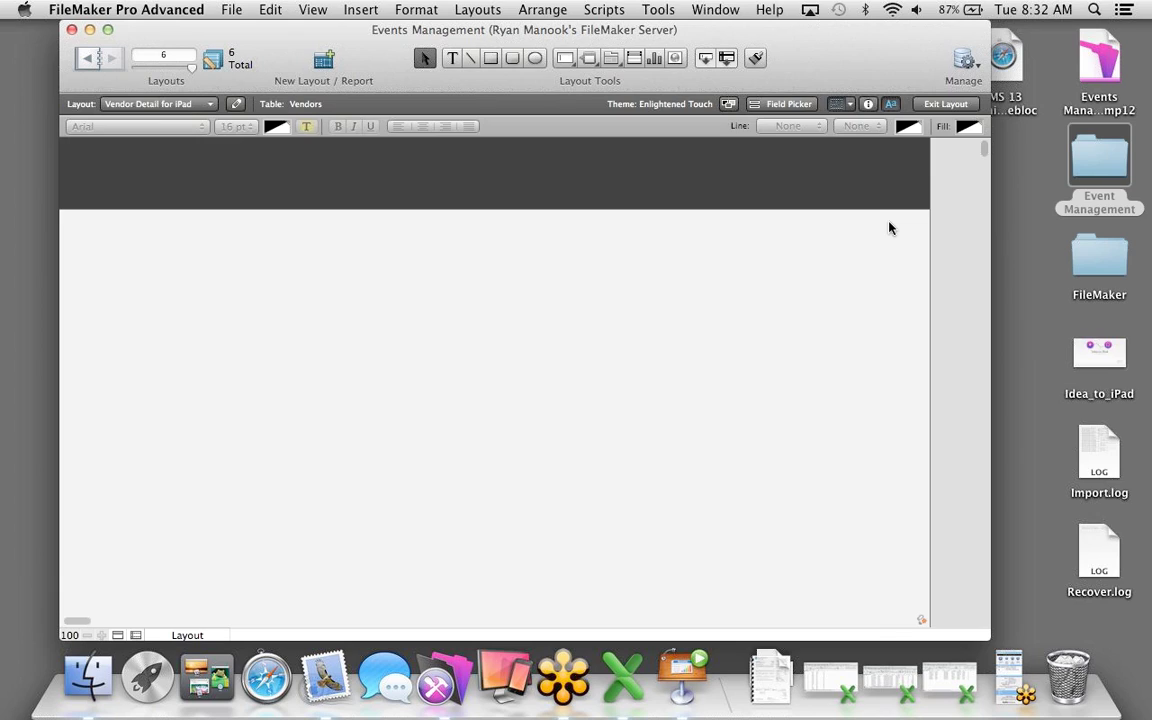
left_click(729, 105)
Apply the Sophisticated Touch theme and stack the Company, Name, Email and Phone fields vertically on the body.
left_click(527, 327)
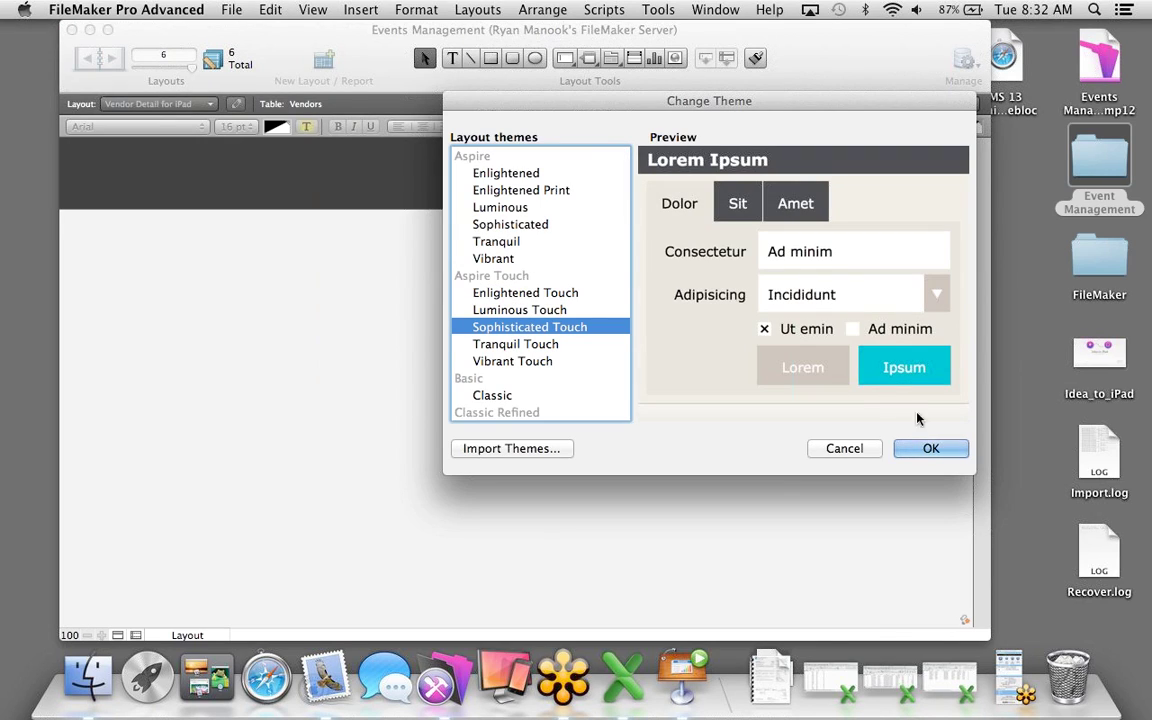
left_click(932, 448)
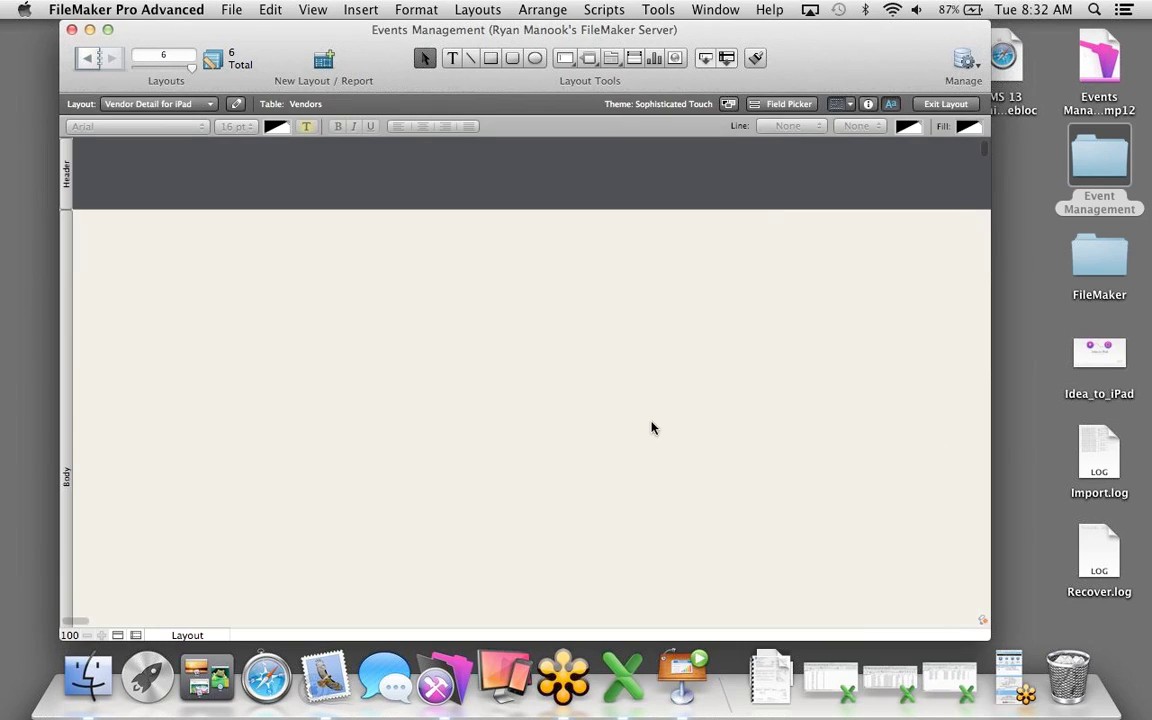
left_click(772, 106)
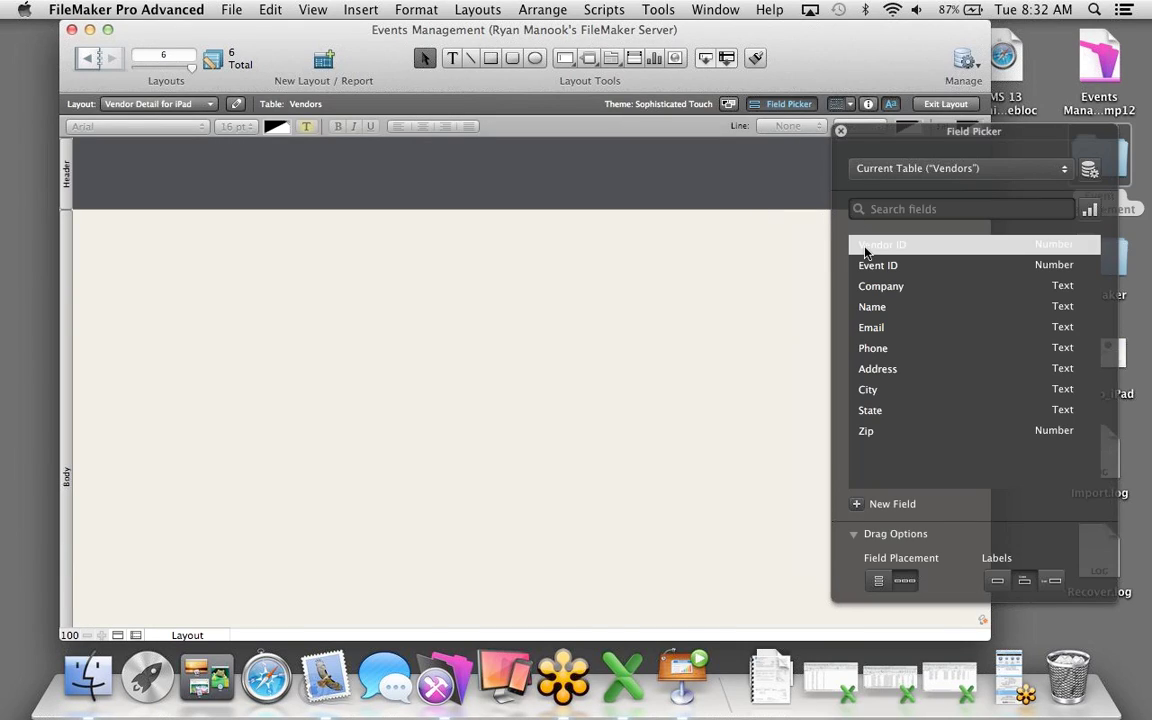
left_click(880, 288)
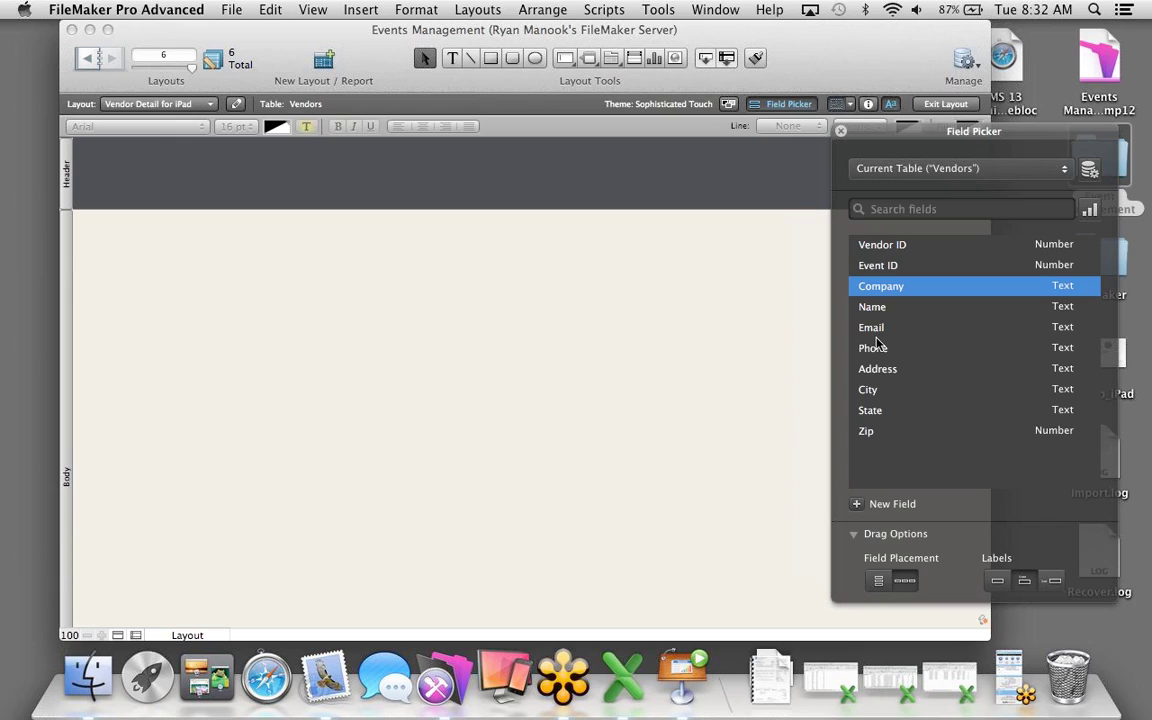
left_click(876, 349, "shift")
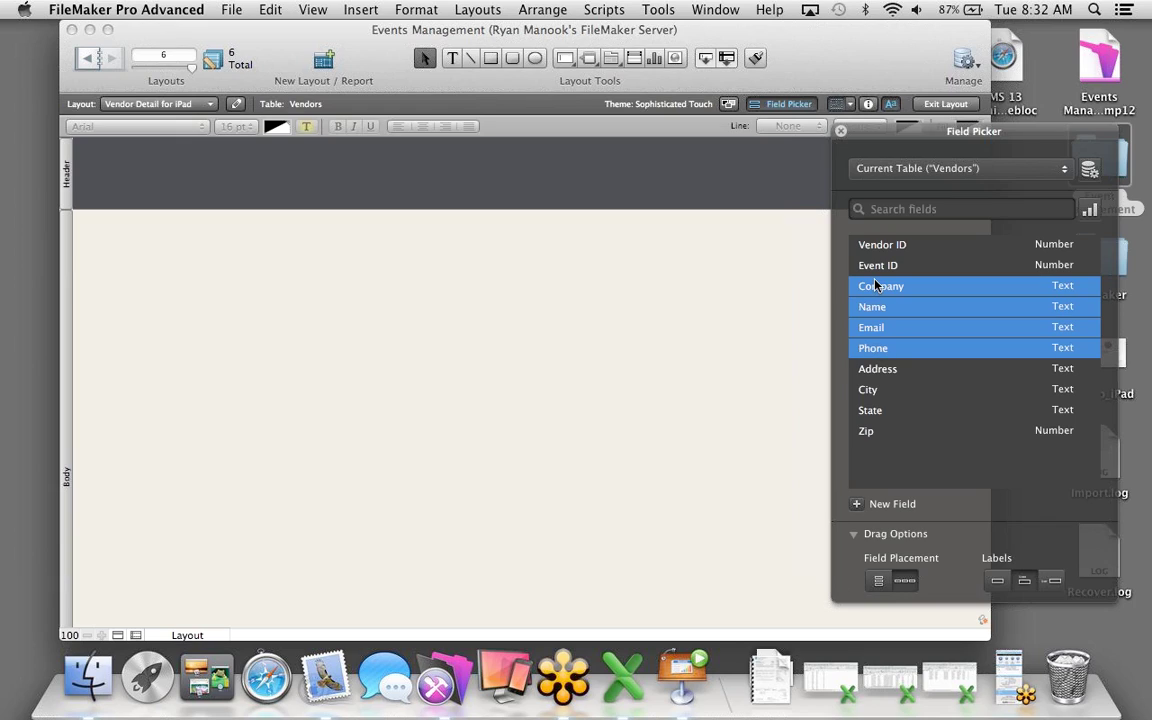
left_click_drag(873, 289, 922, 311)
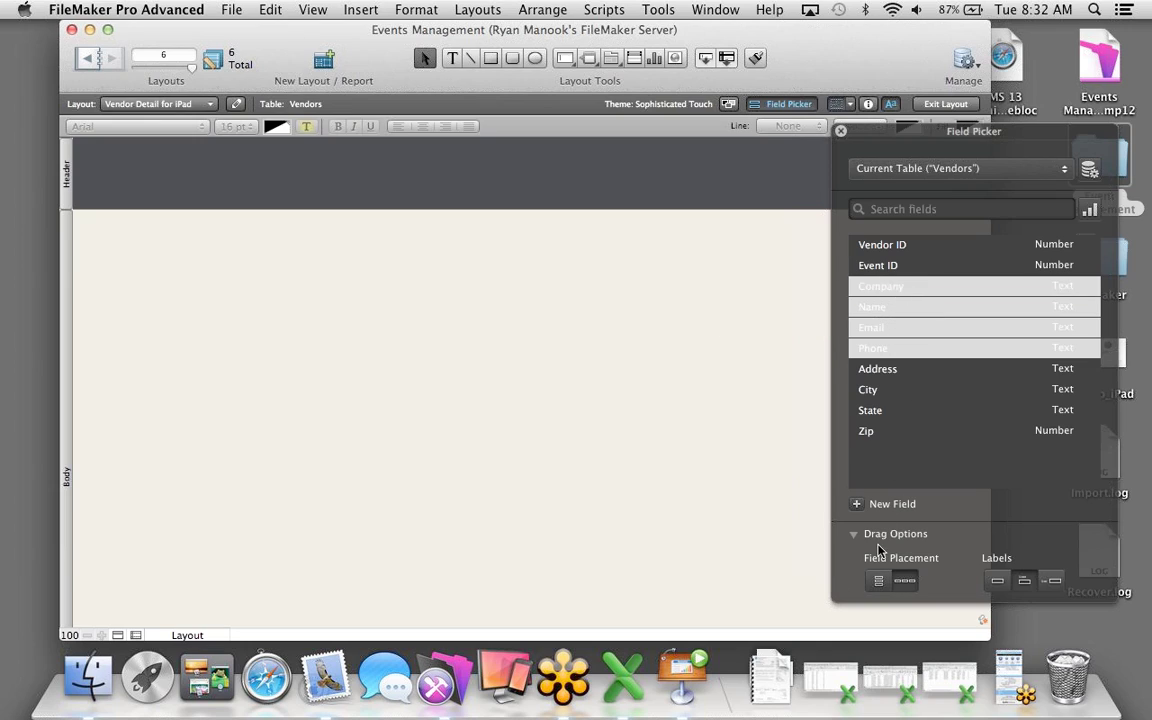
left_click(876, 577)
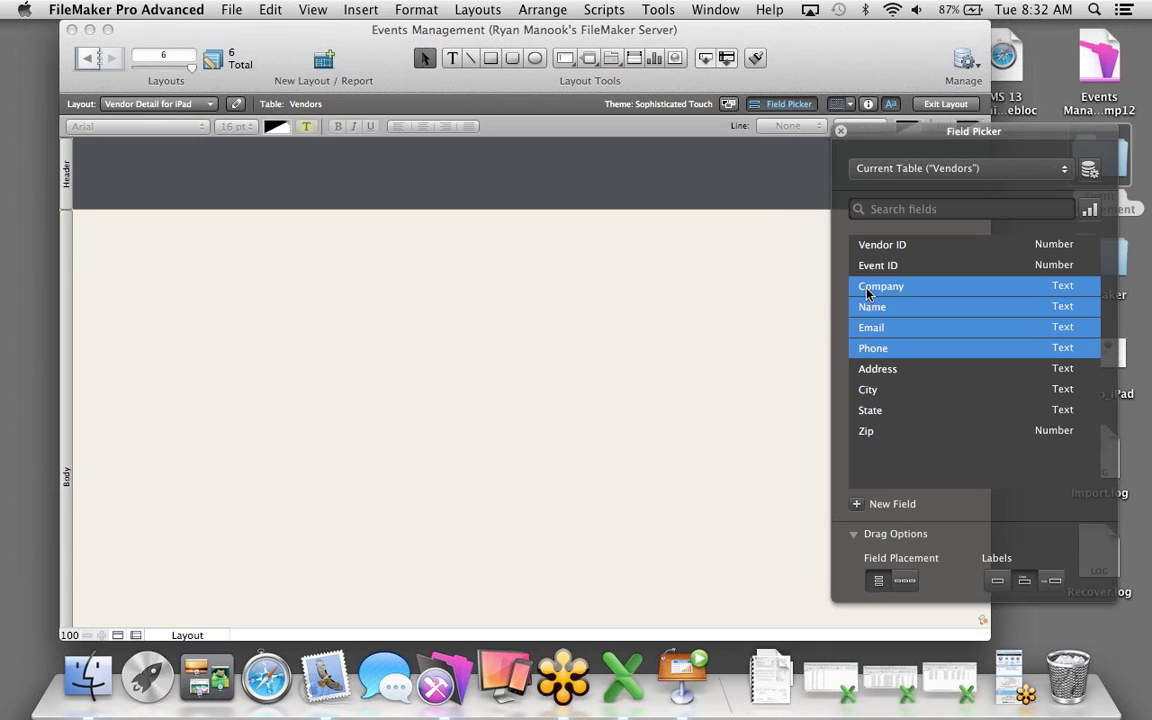
left_click_drag(868, 292, 117, 446)
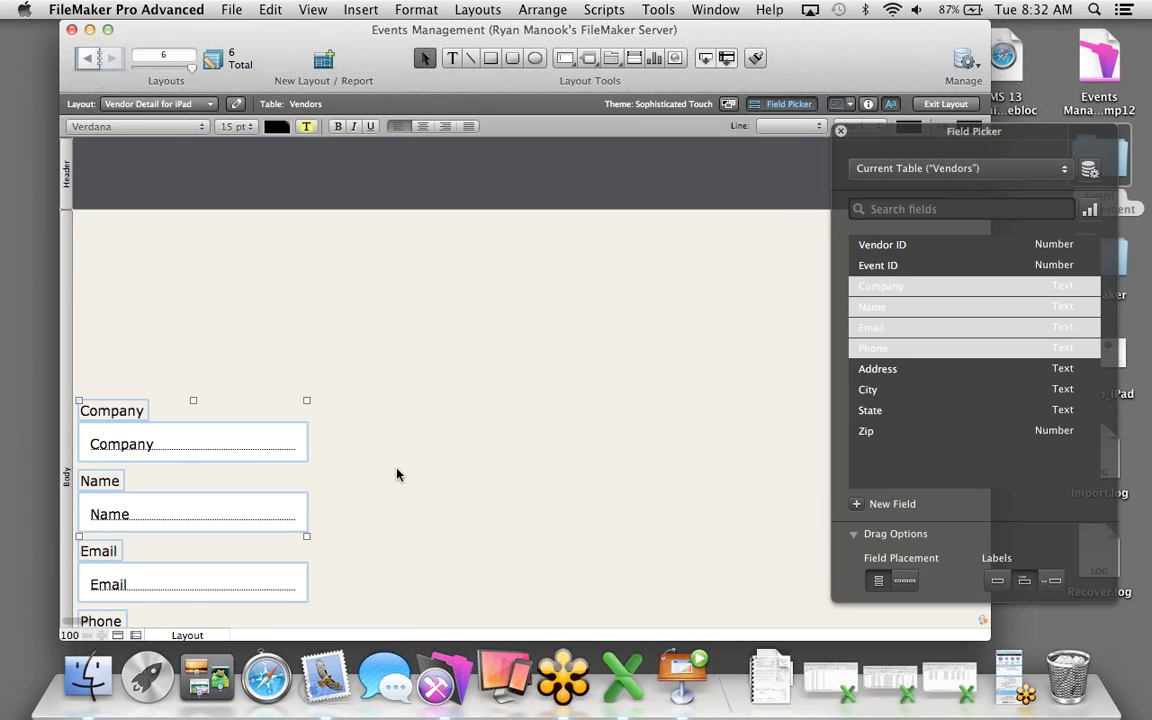
scroll(397, 475, "down", 5)
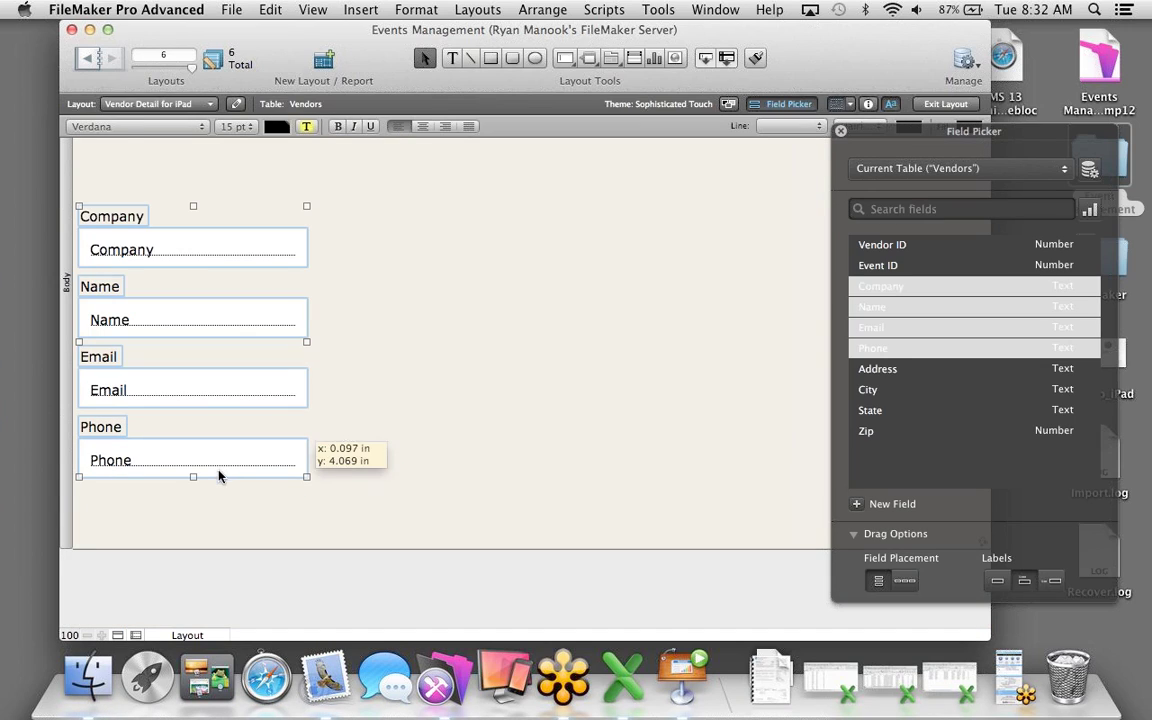
left_click_drag(219, 476, 221, 529)
left_click(442, 452)
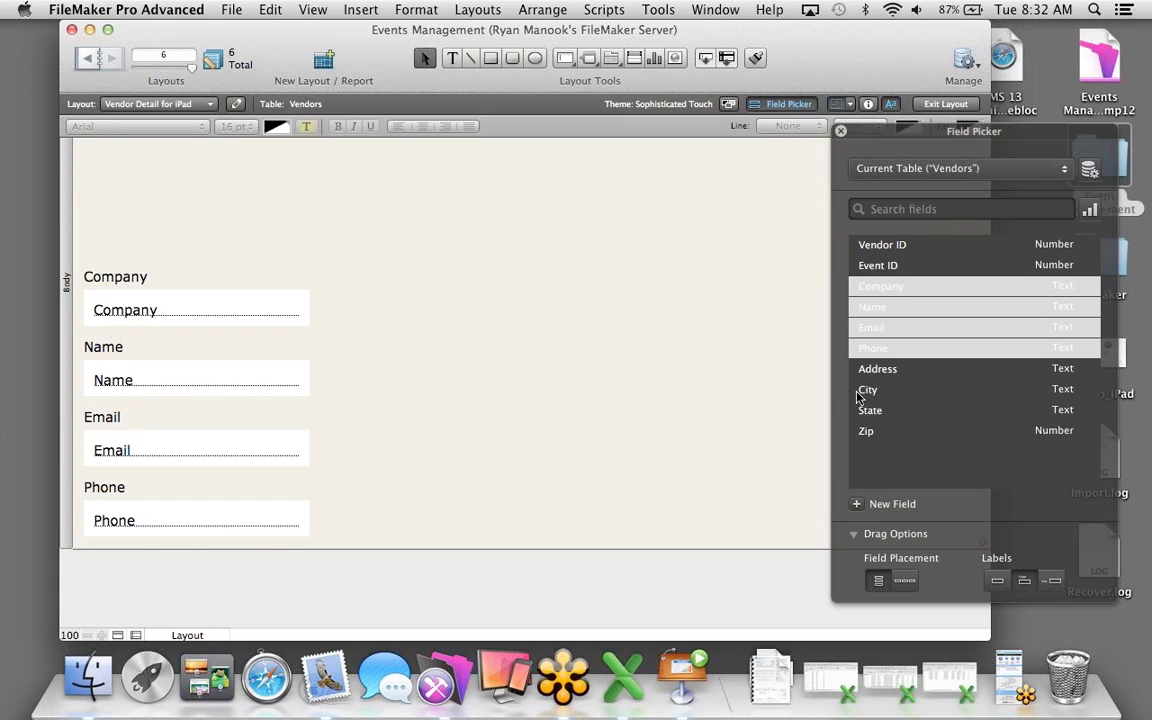
Add a Photo field to the Vendors table and make it a container field.
left_click(857, 505)
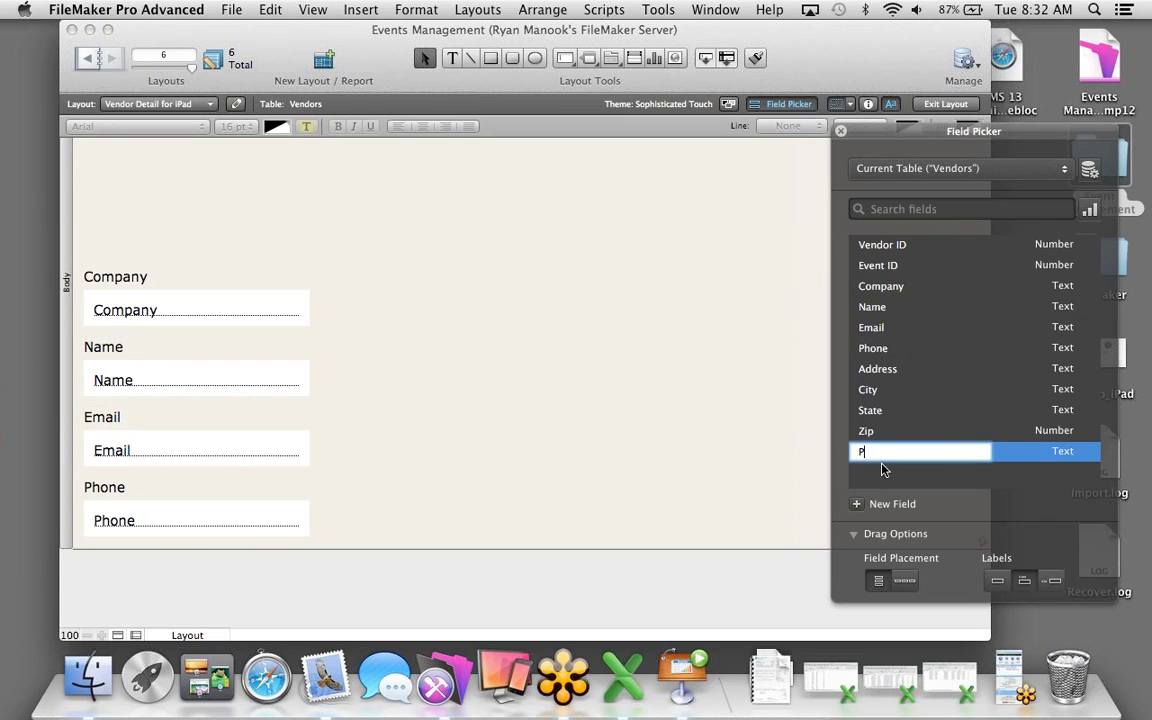
type("Photo")
key("Return")
left_click(1062, 451)
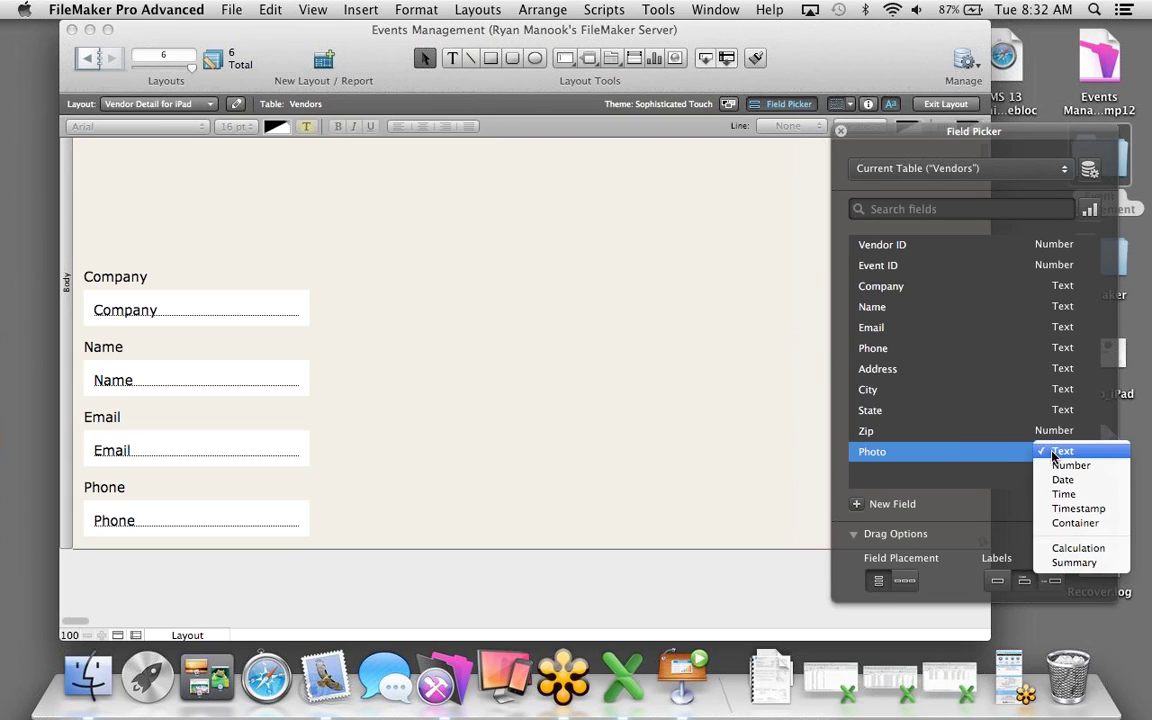
left_click(1064, 524)
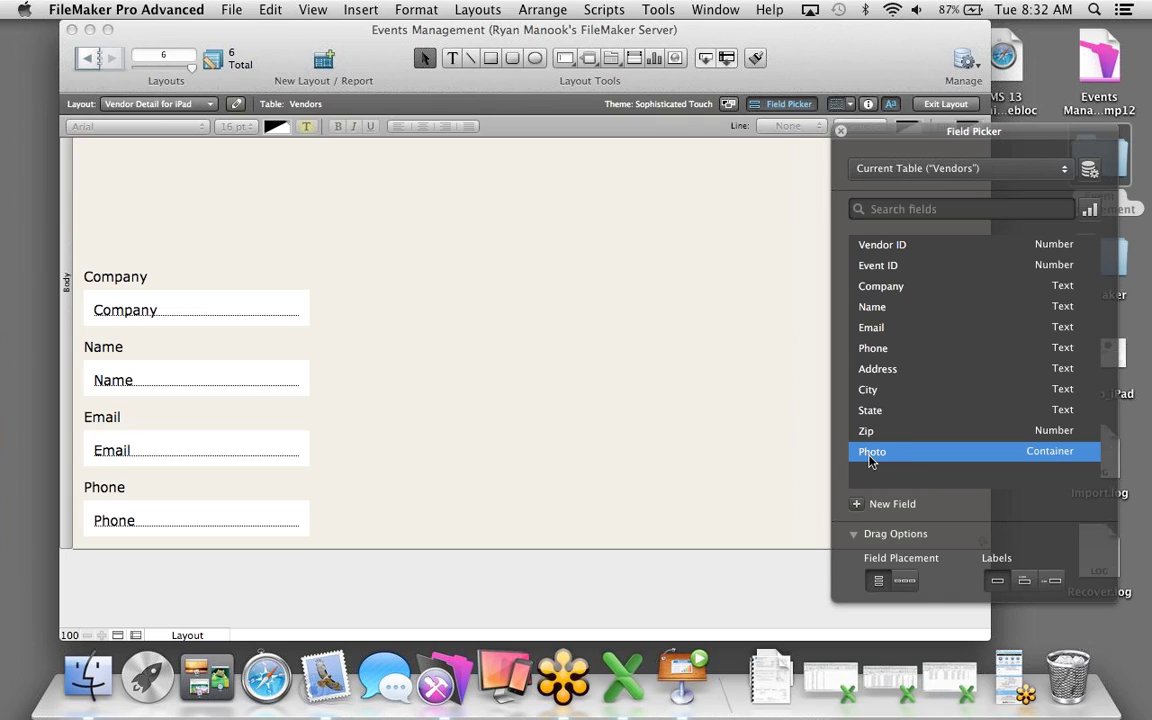
Place the Photo field at the top of the layout and make its box taller.
left_click_drag(870, 460, 120, 164)
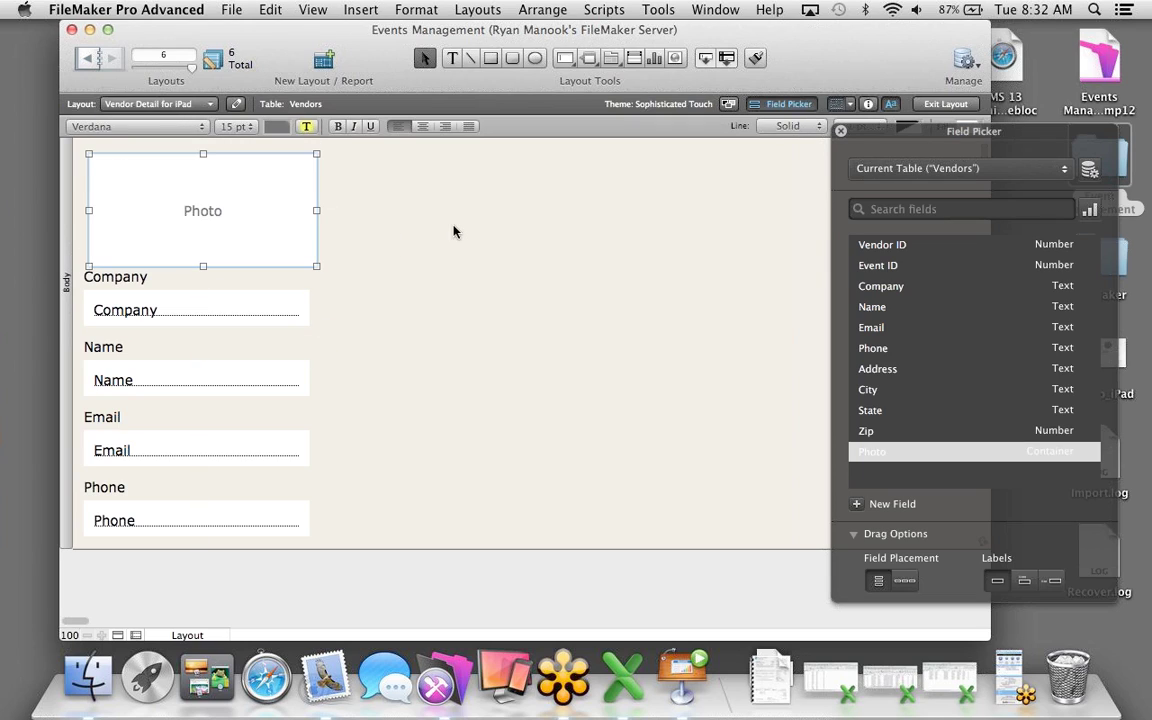
scroll(453, 231, "up", 4)
left_click_drag(196, 384, 193, 324)
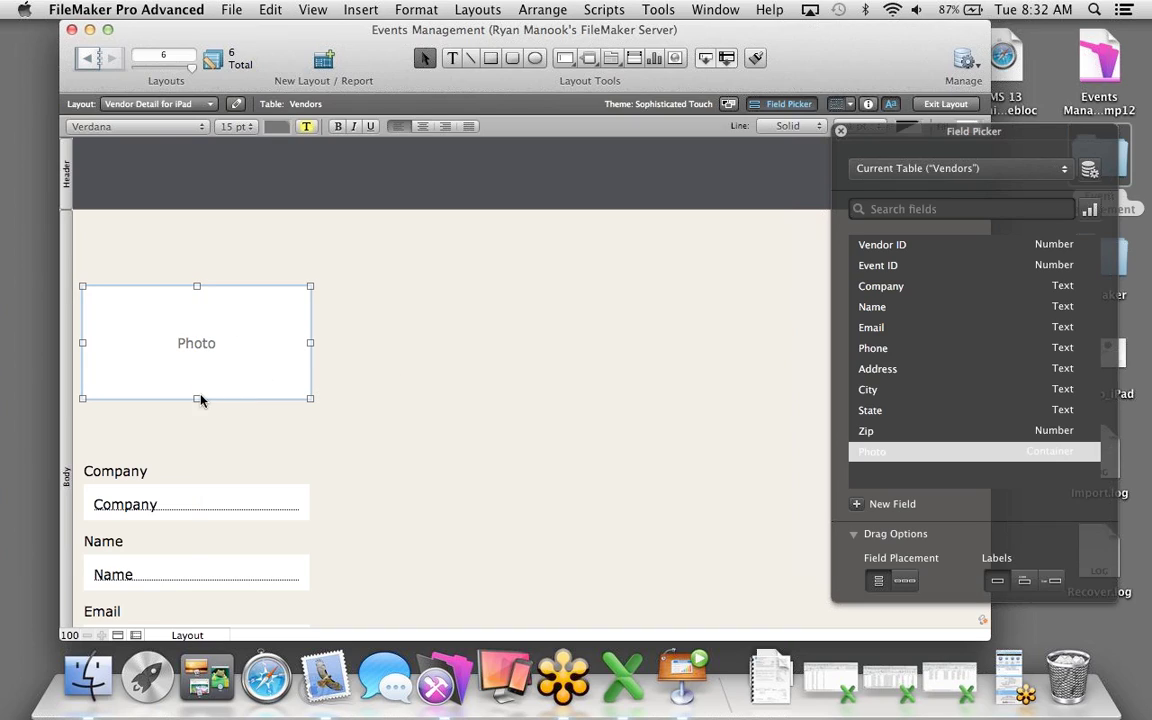
left_click_drag(192, 400, 188, 455)
left_click_drag(159, 375, 160, 372)
left_click(340, 432)
Select the Photo box together with the fields below and move them all up.
scroll(347, 445, "down", 3)
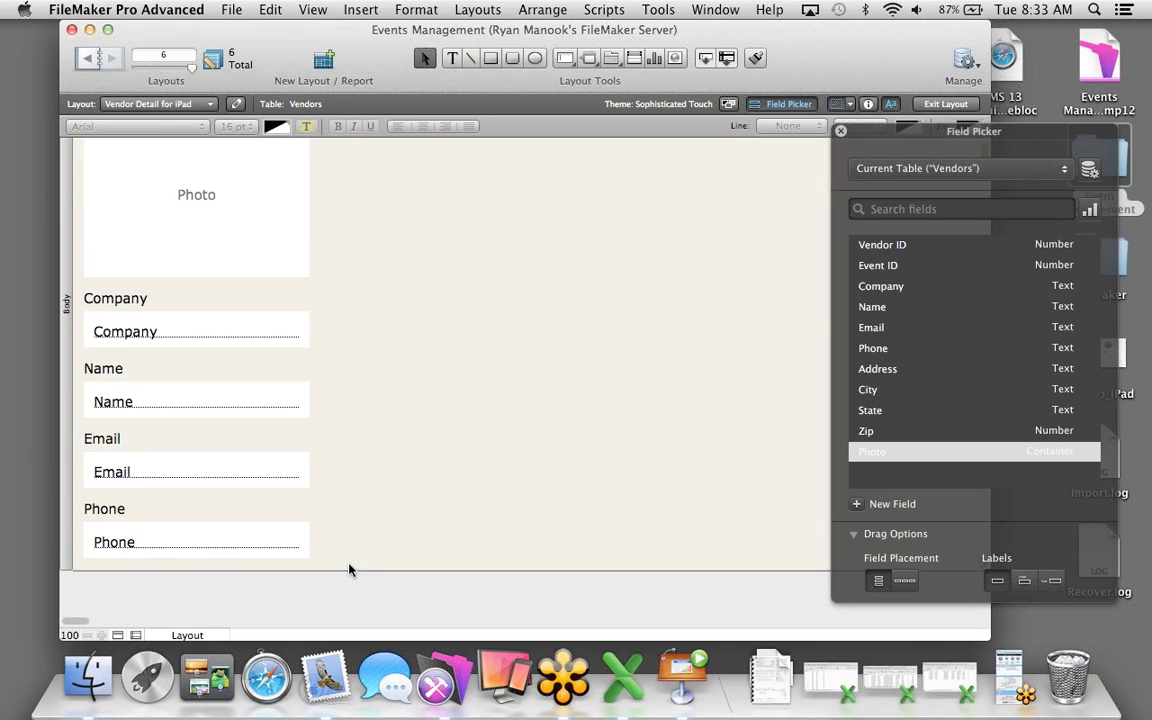
left_click_drag(355, 555, 87, 185)
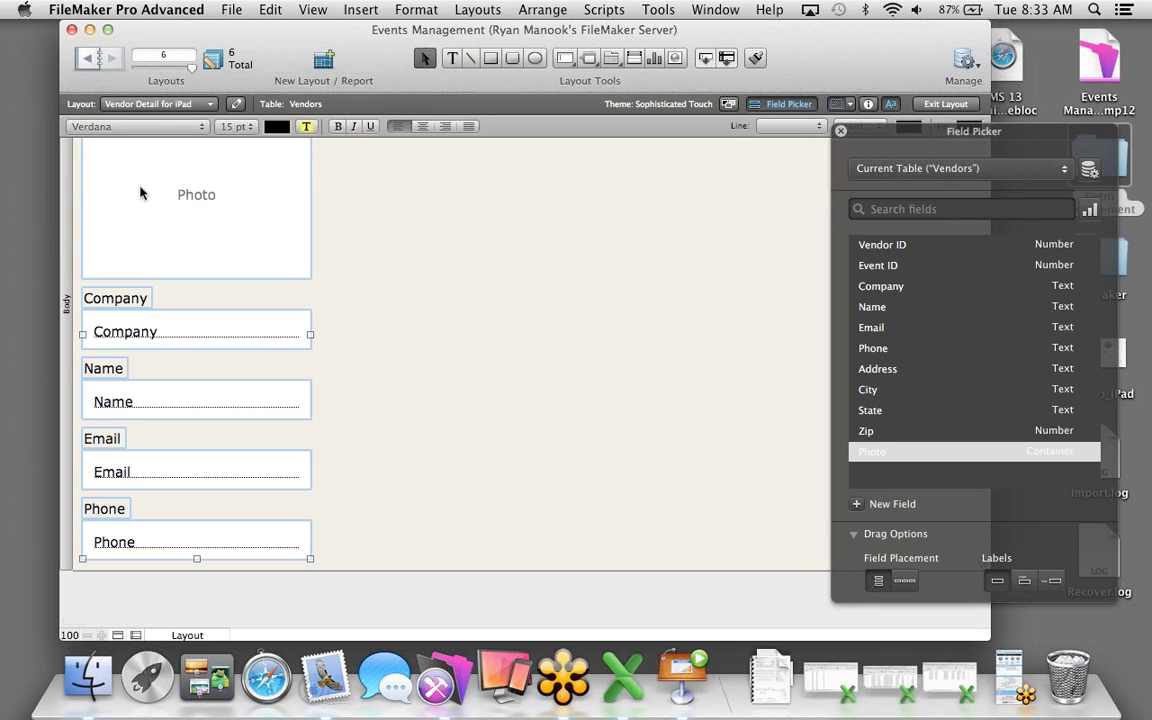
scroll(341, 205, "up", 2)
left_click_drag(222, 303, 224, 267)
scroll(410, 270, "up", 2)
scroll(410, 270, "right", 2)
scroll(410, 270, "left", 3)
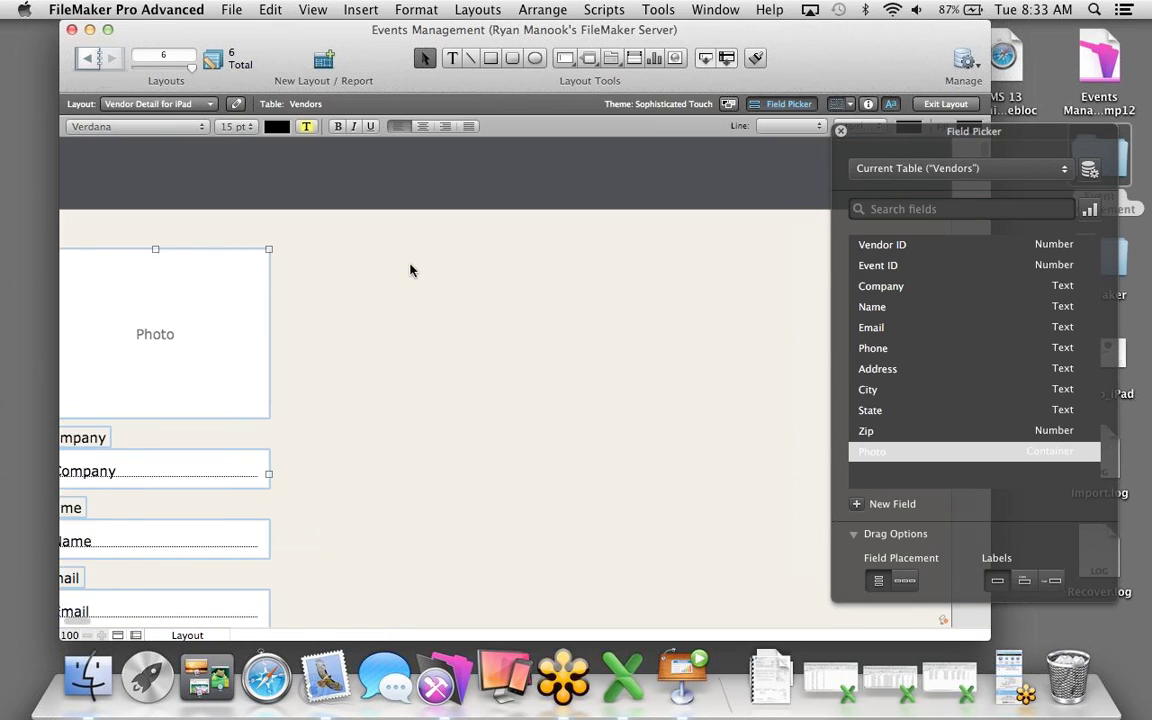
Add a 'VENDOR DETAILS' text title in the layout header.
left_click(452, 58)
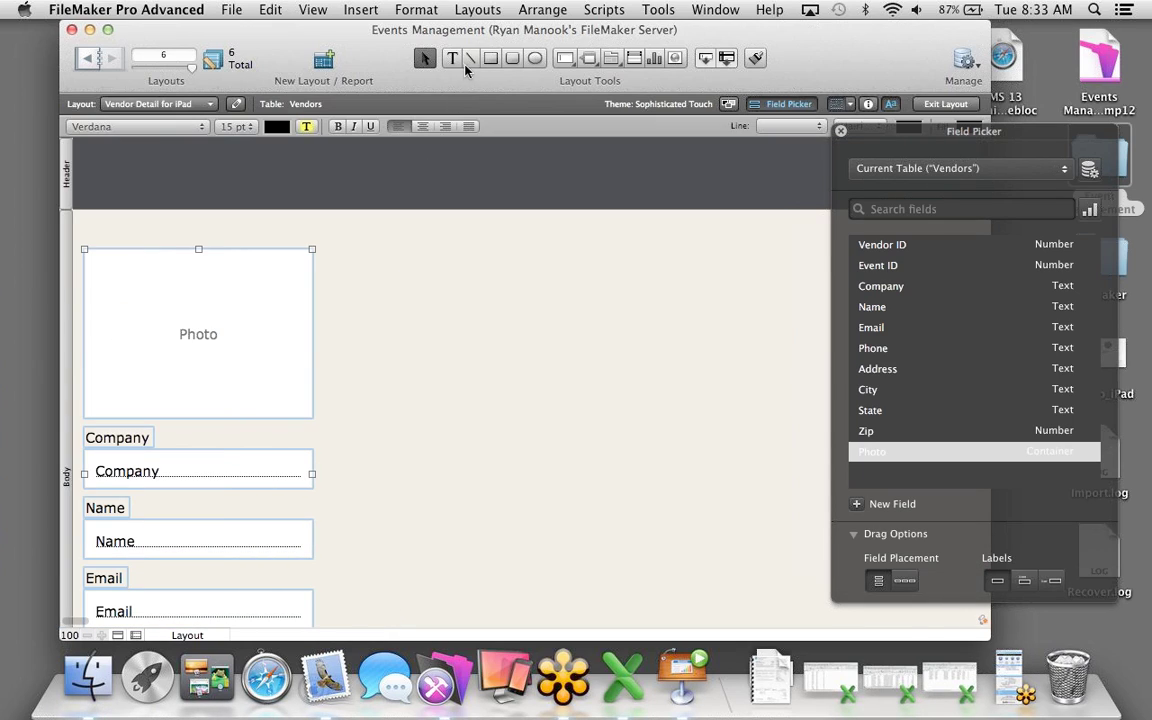
left_click(165, 162)
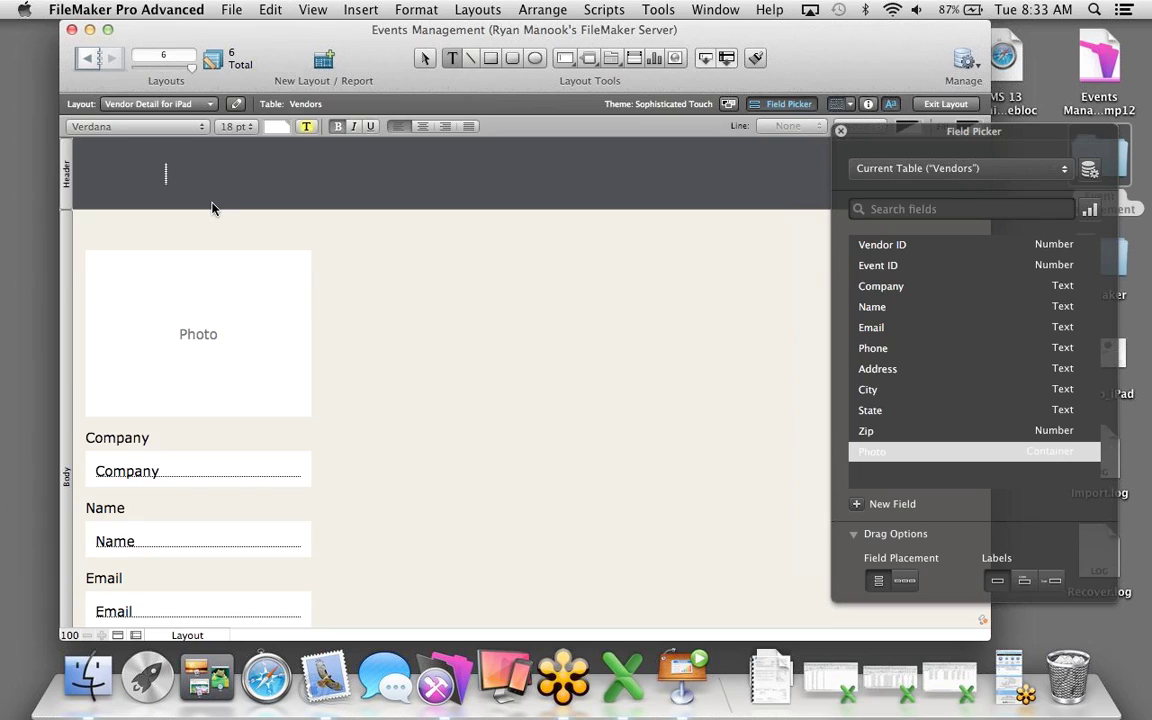
type("NDOR")
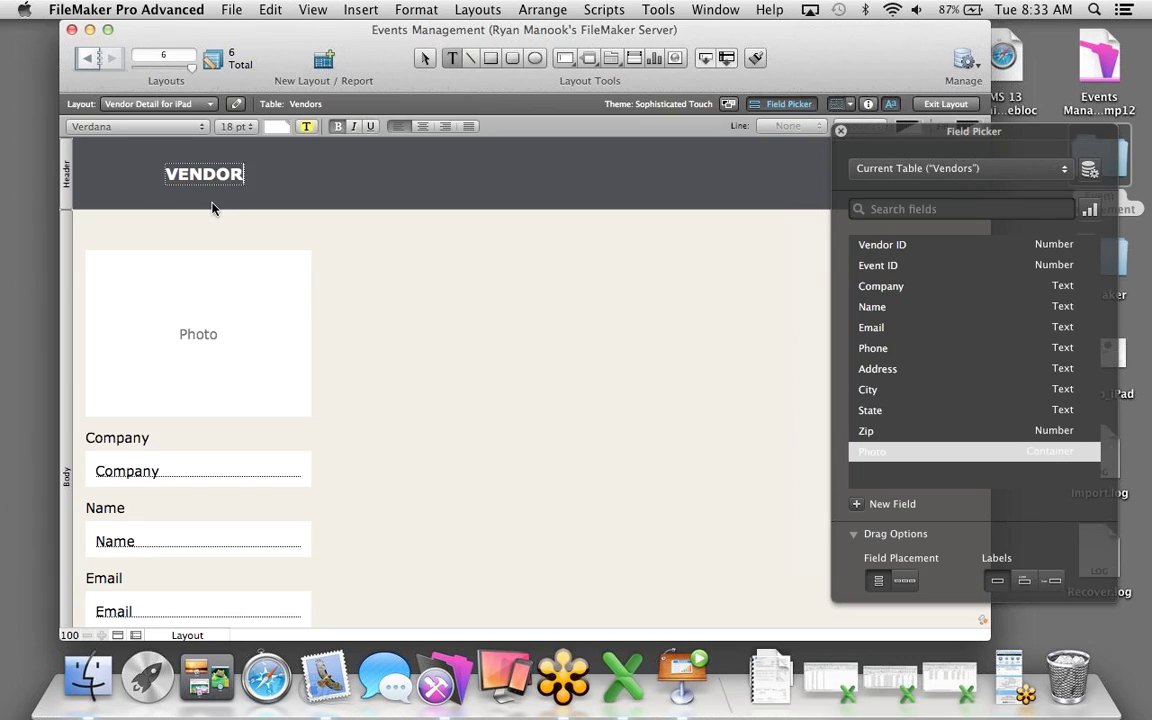
type(" DET")
key("Return")
type("a")
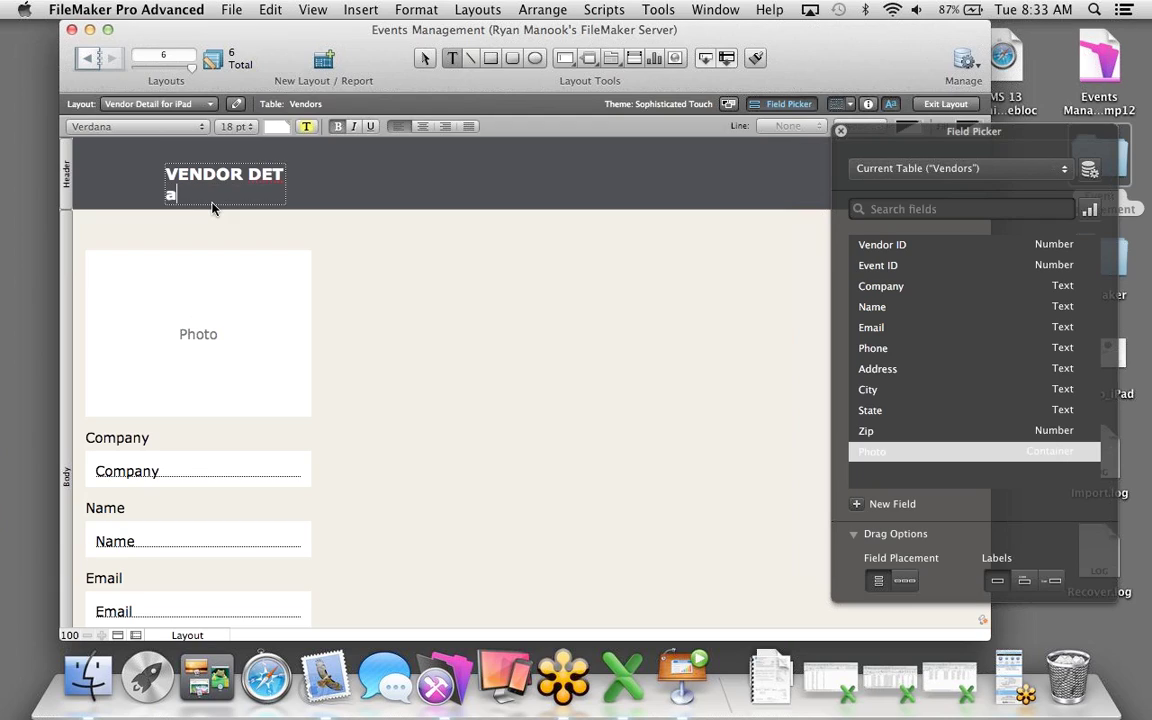
key("BackSpace")
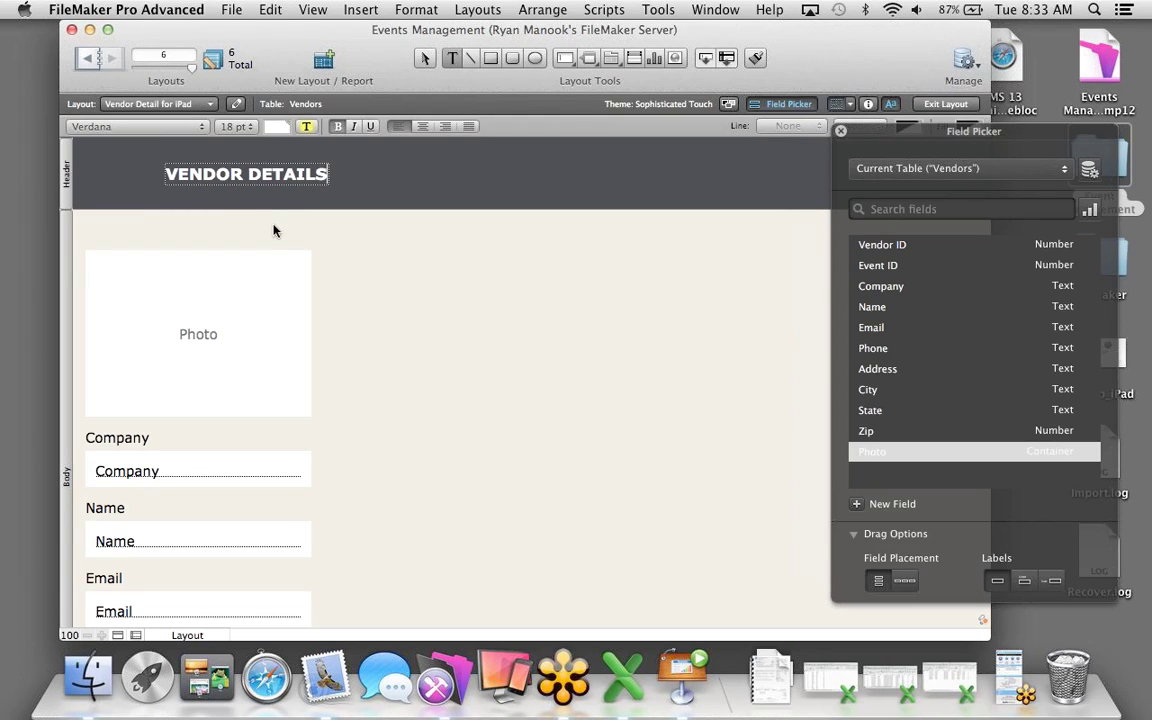
key("Escape")
Set the title to 36 pt and move it to the header's left edge.
left_click(238, 124)
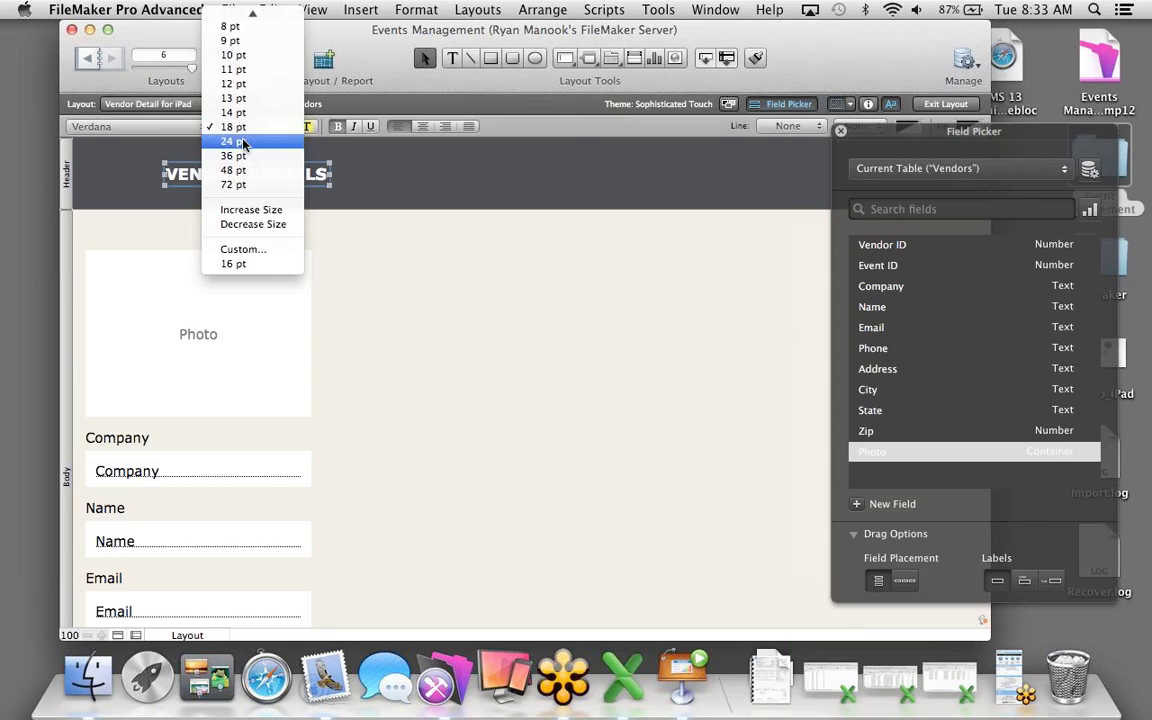
left_click(236, 152)
left_click_drag(253, 180, 173, 186)
left_click_drag(899, 137, 684, 233)
double_click(1091, 159)
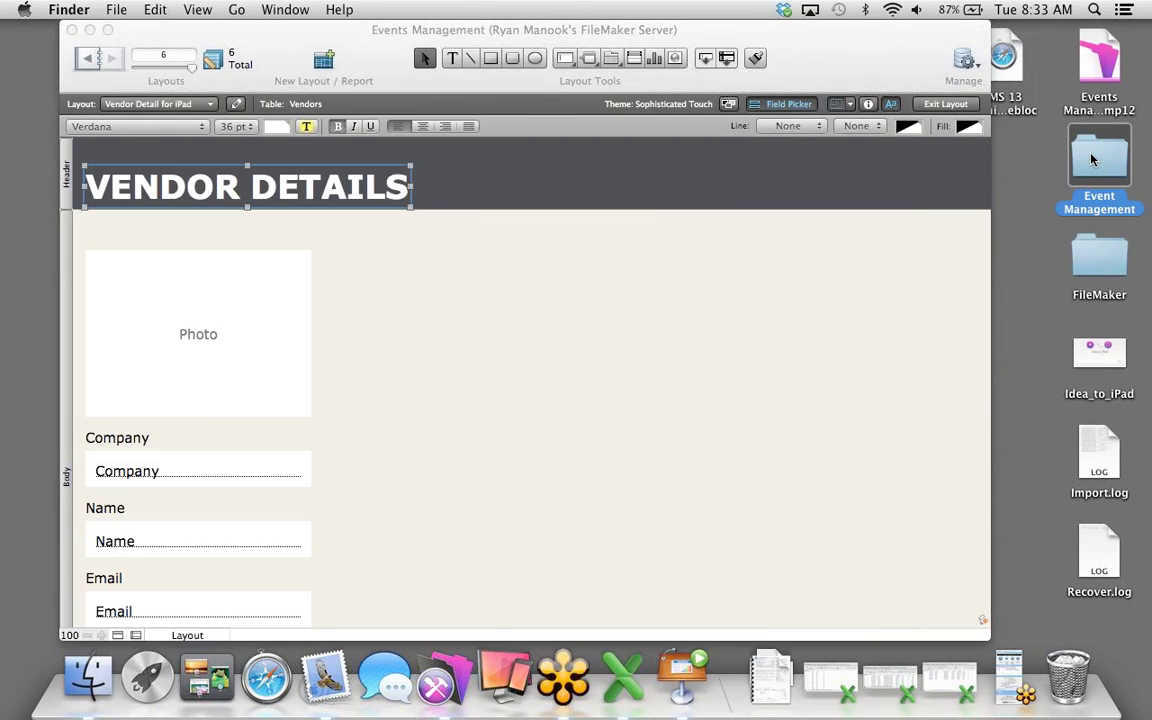
Drag logo.png from the Event Management folder onto the layout and place it at the header's right end.
left_click(707, 366)
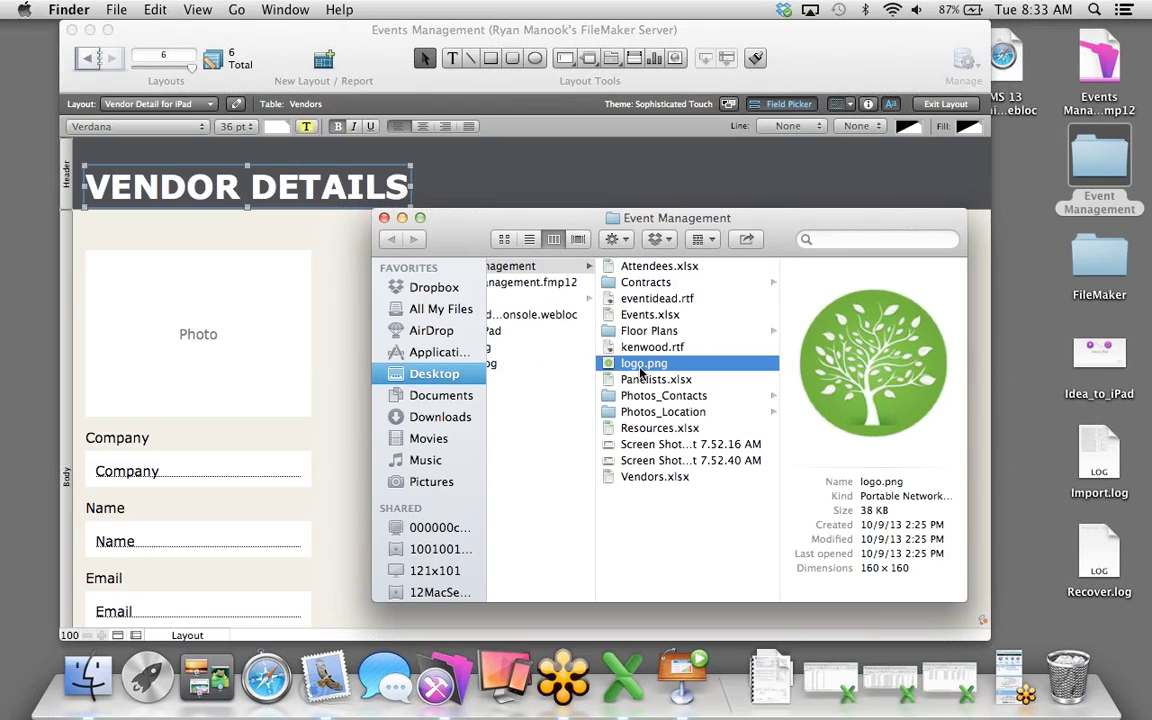
left_click_drag(641, 370, 110, 590)
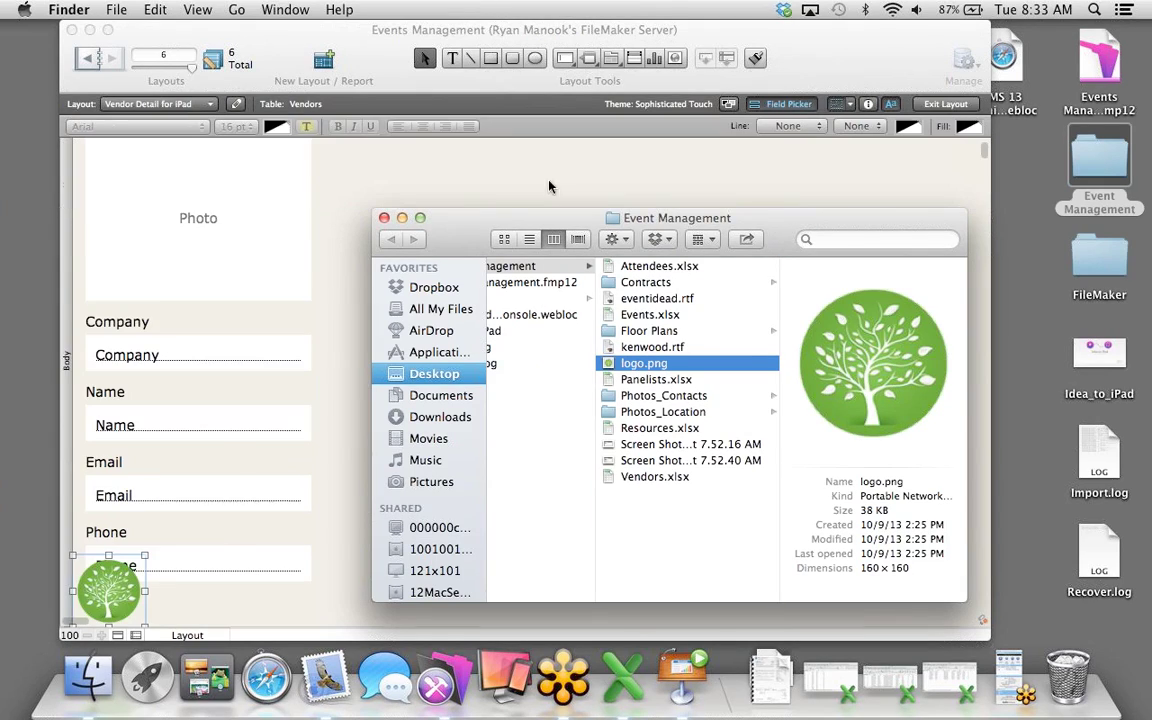
left_click(378, 221)
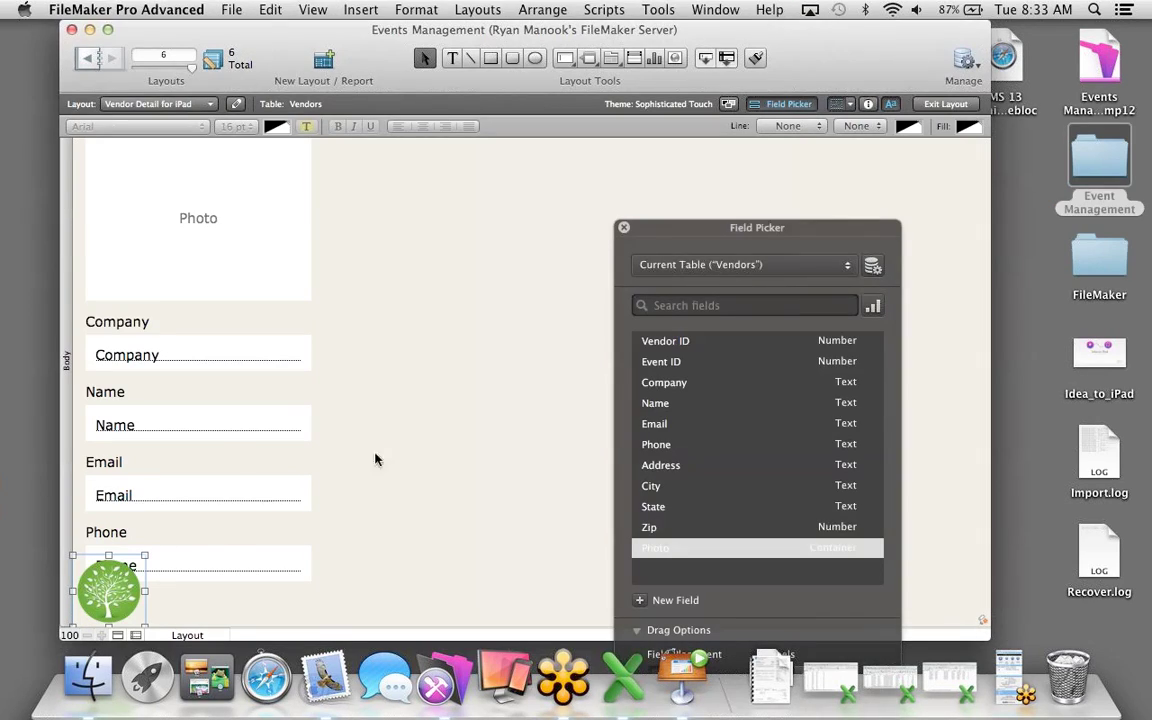
left_click_drag(99, 580, 940, 100)
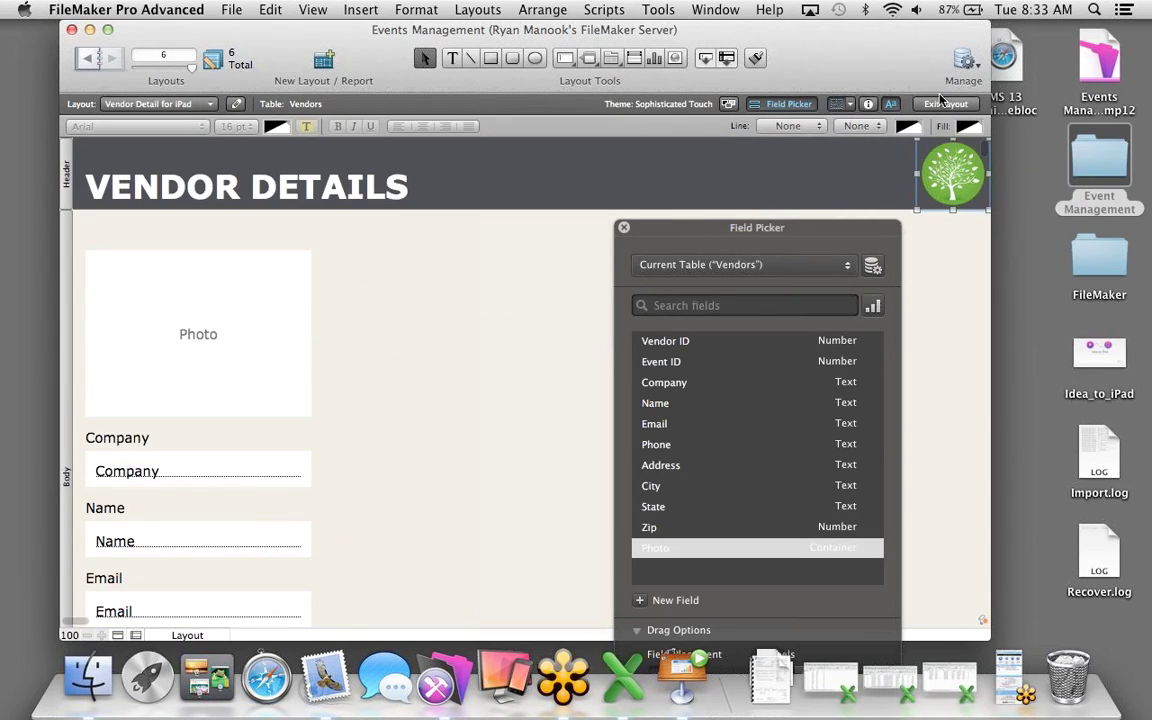
left_click(624, 228)
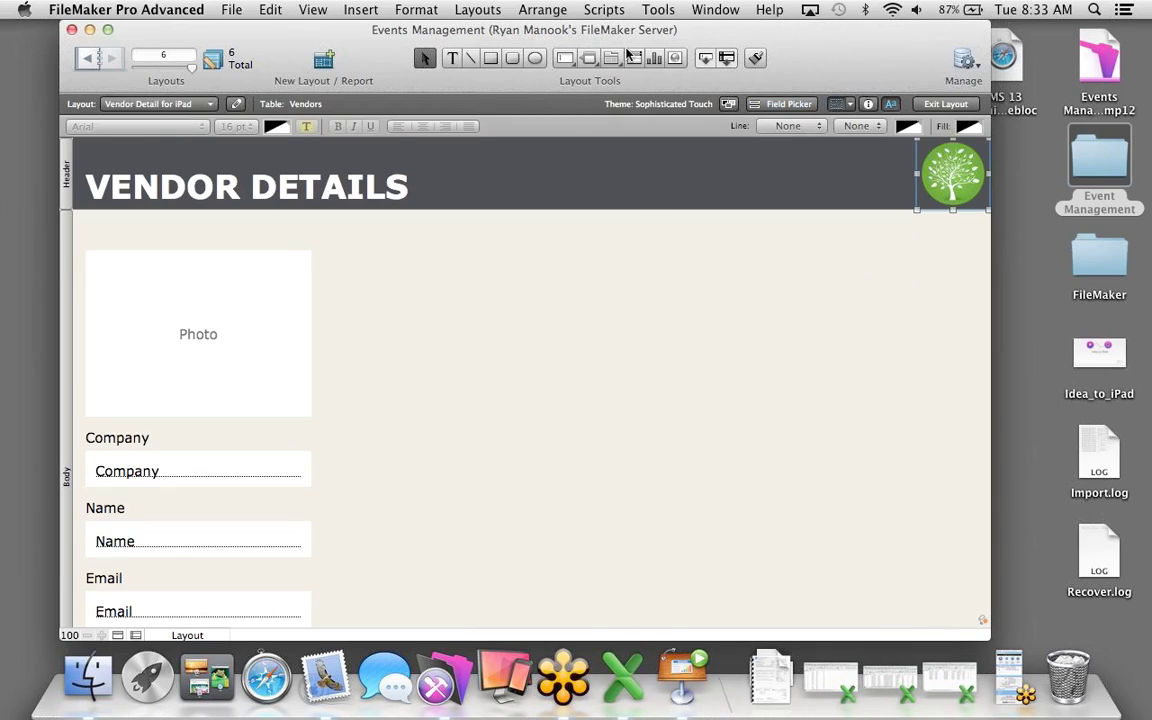
left_click(564, 58)
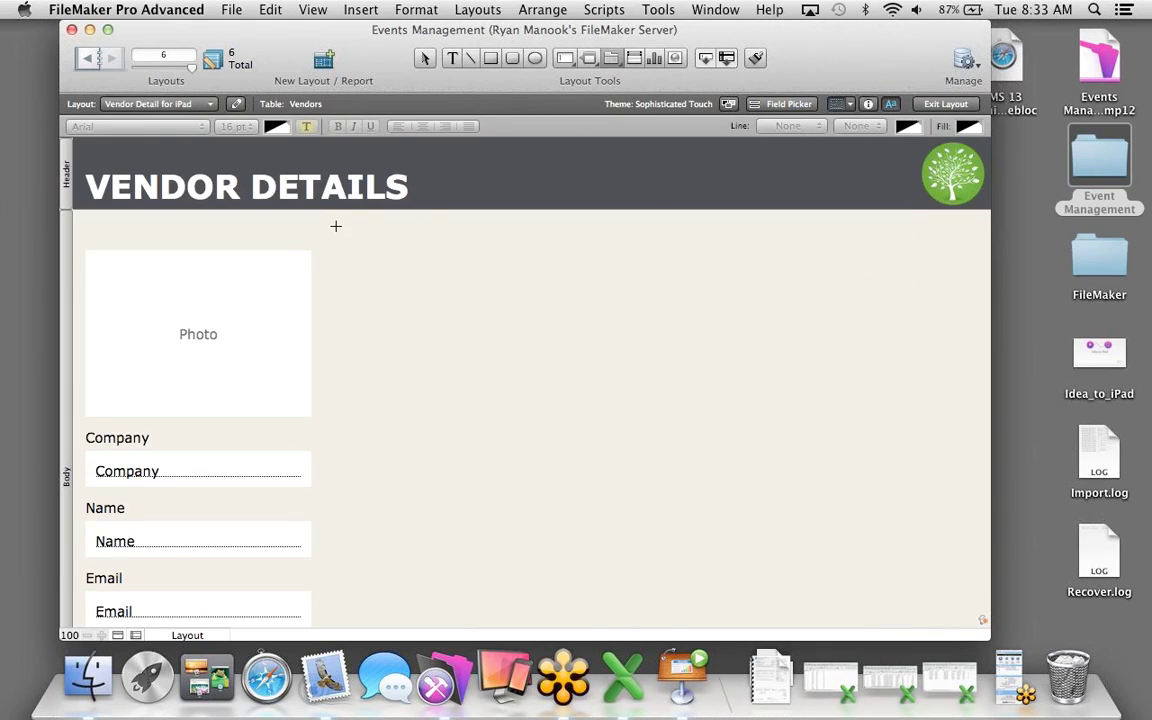
Draw a full-width tab control with Floor Plan, Event Details, Contract and Resources tabs.
left_click_drag(329, 217, 922, 274)
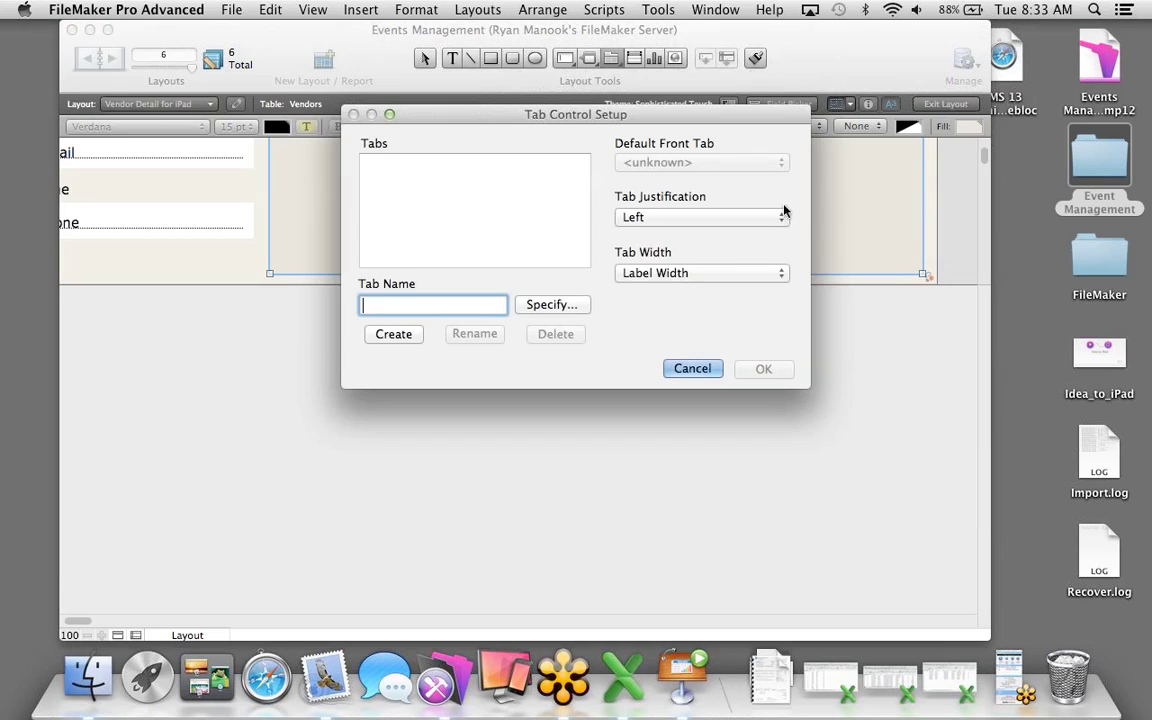
type("Floor Plan")
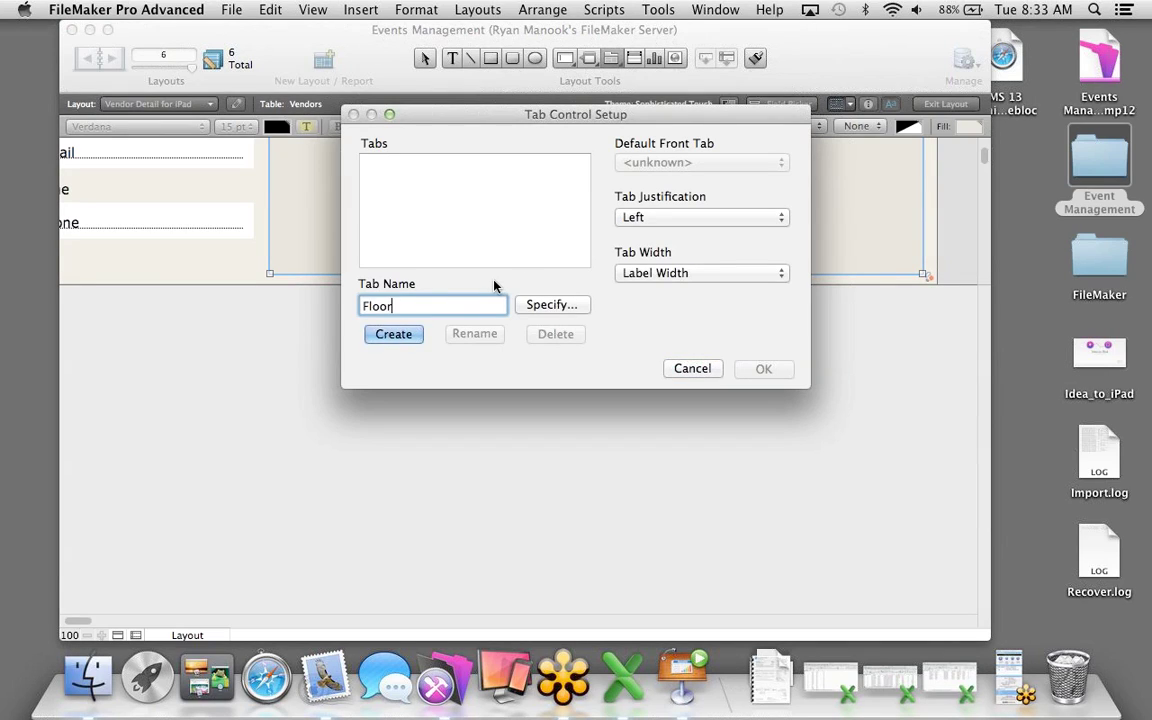
left_click(392, 338)
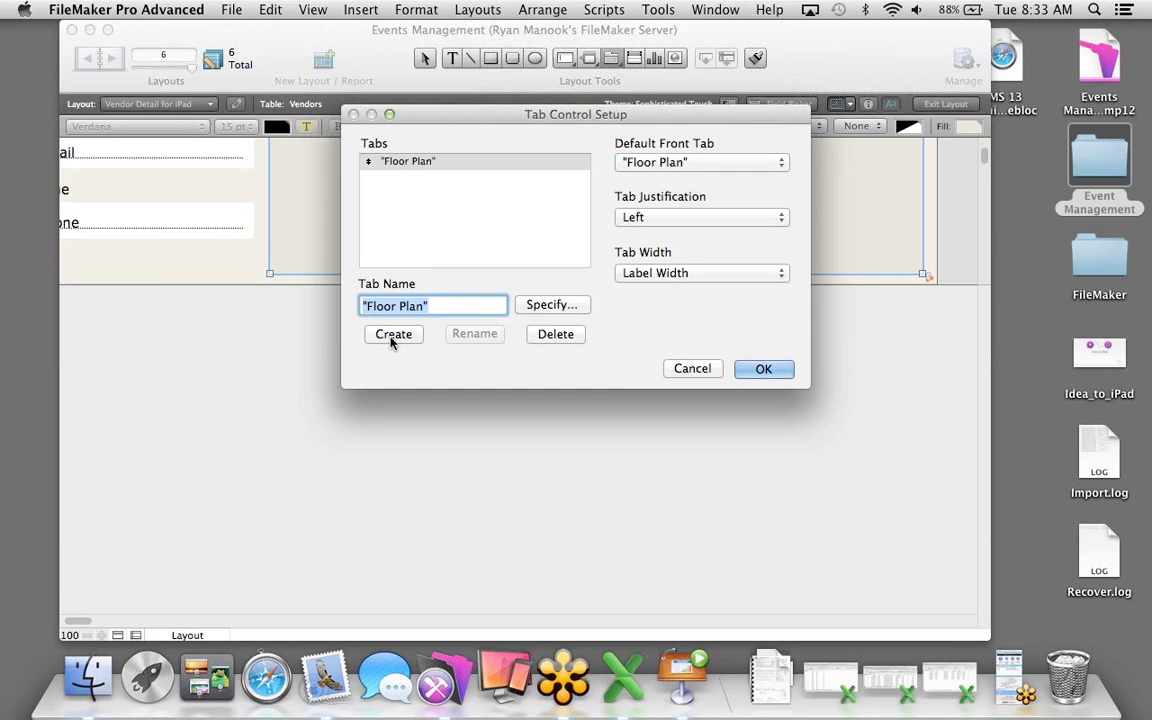
type("Event Details")
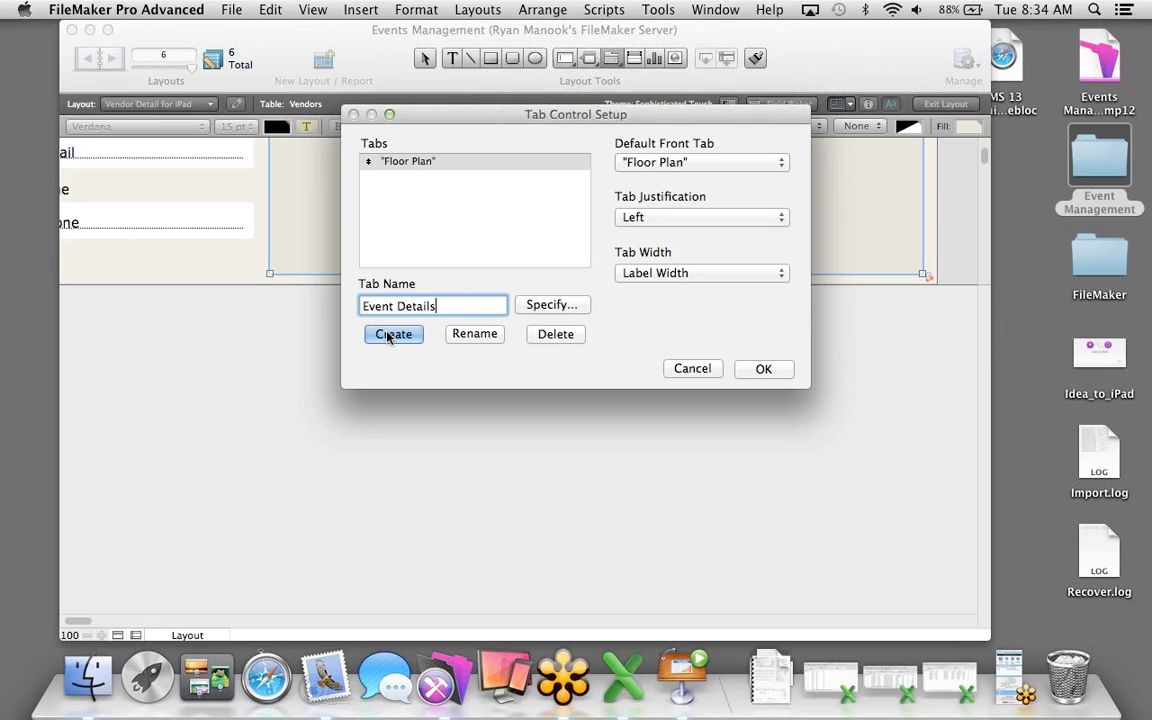
left_click(388, 336)
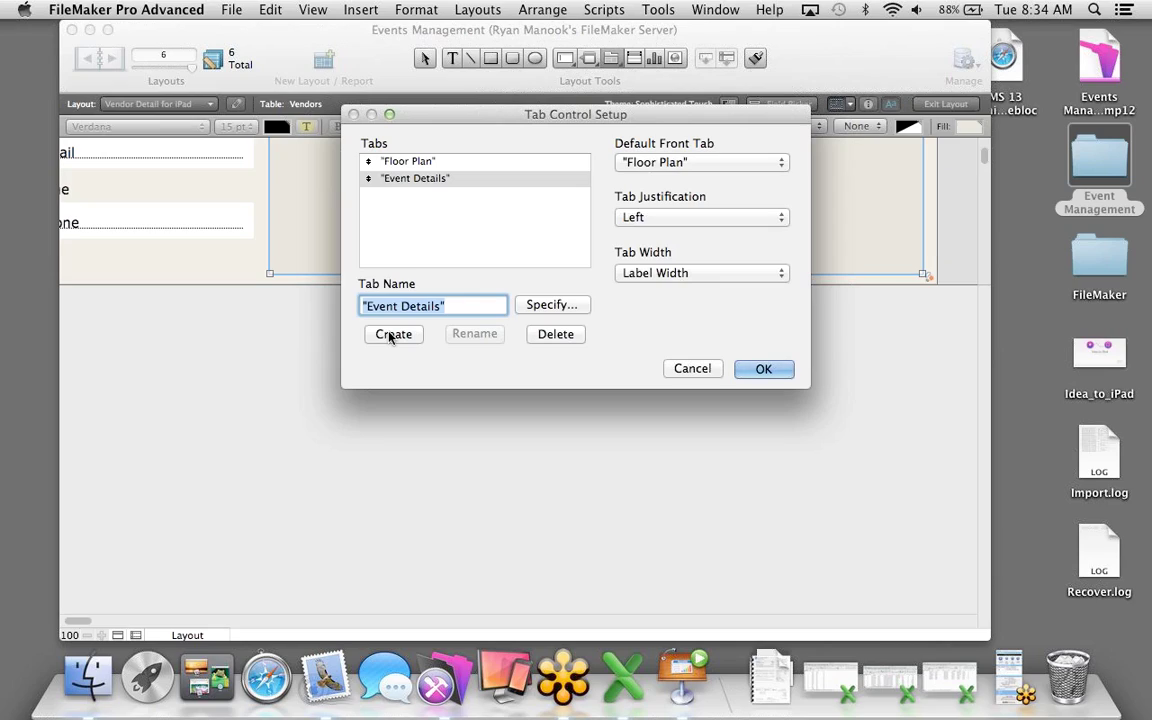
type("Contract")
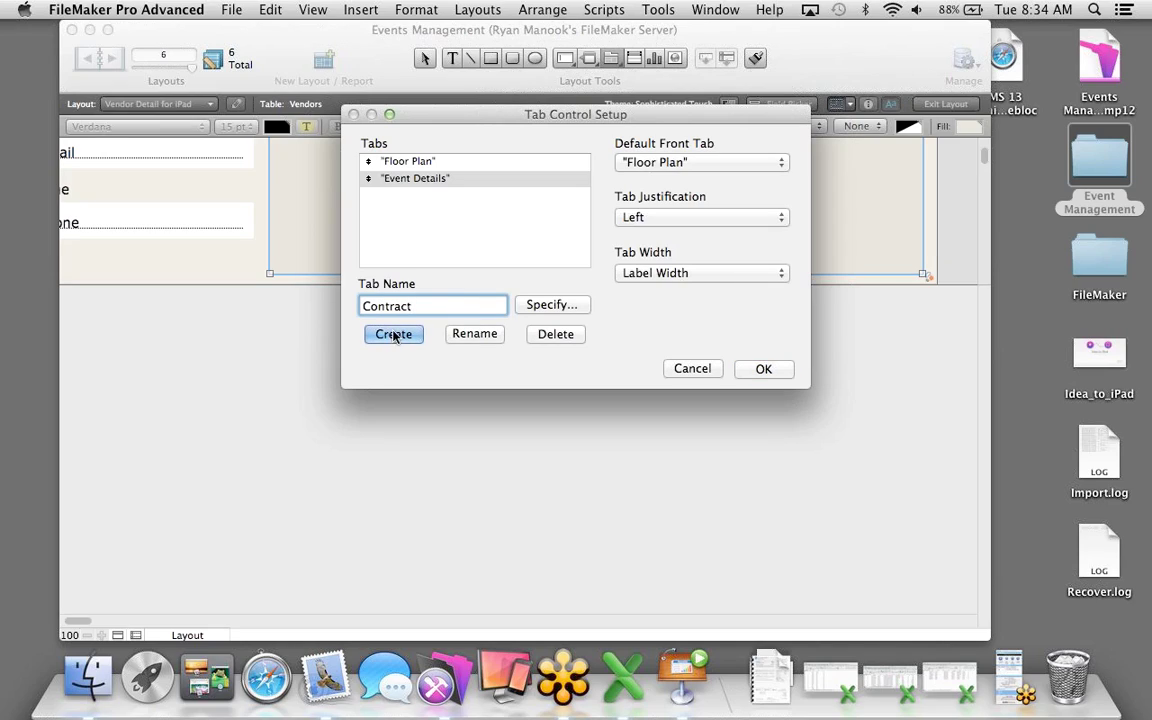
left_click(393, 334)
type("Resources")
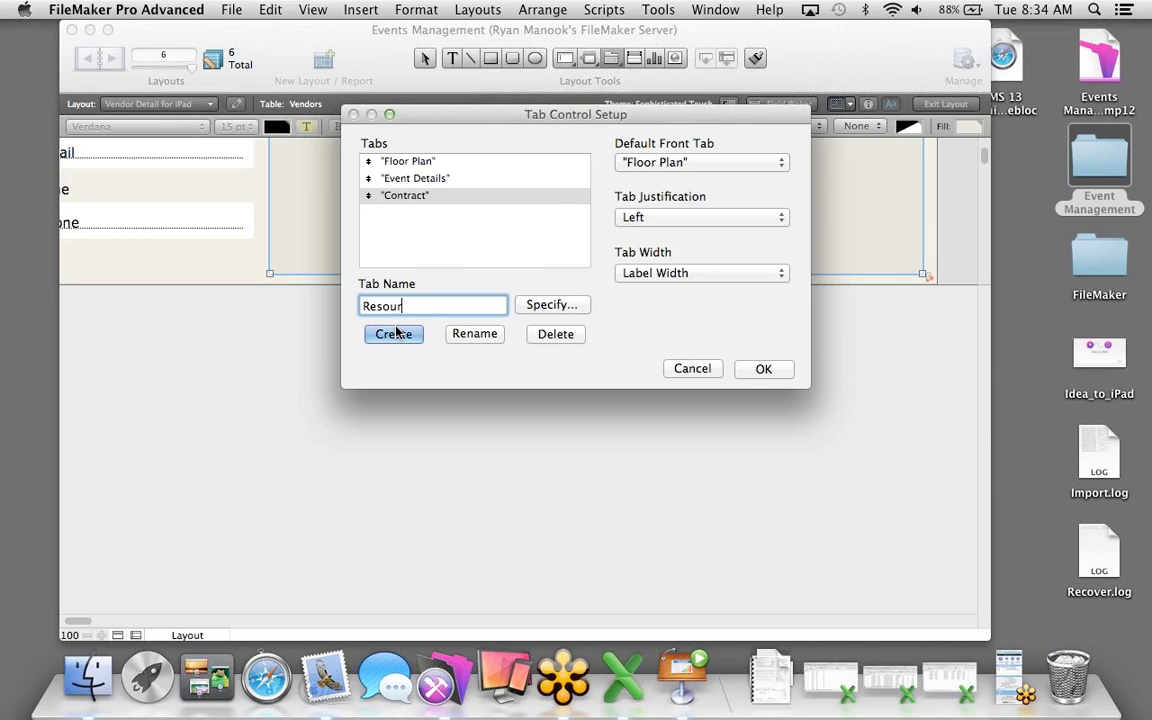
left_click(653, 221)
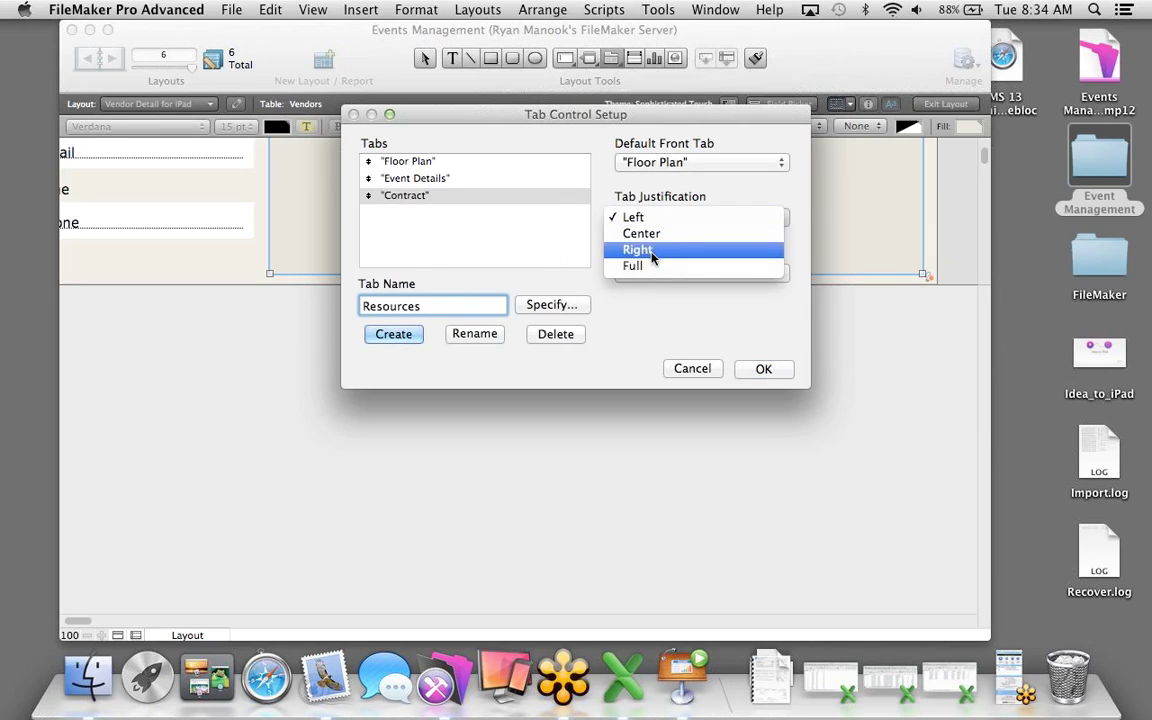
left_click(645, 267)
left_click(400, 334)
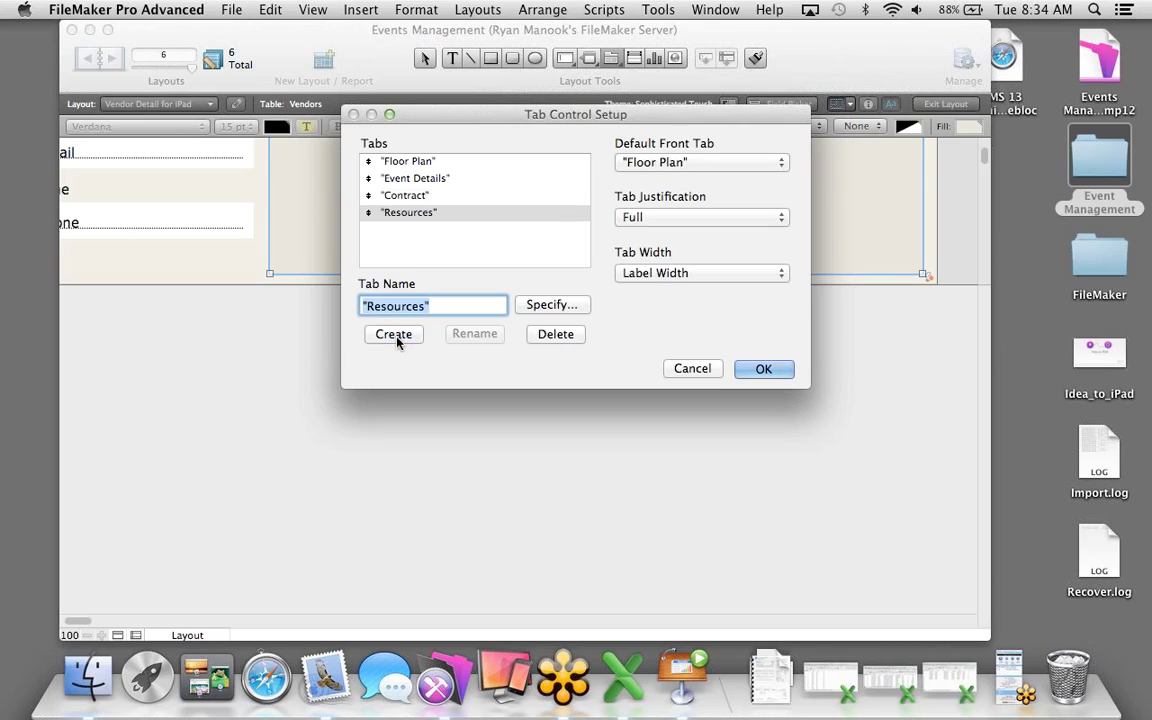
left_click(763, 371)
scroll(612, 254, "up", 5)
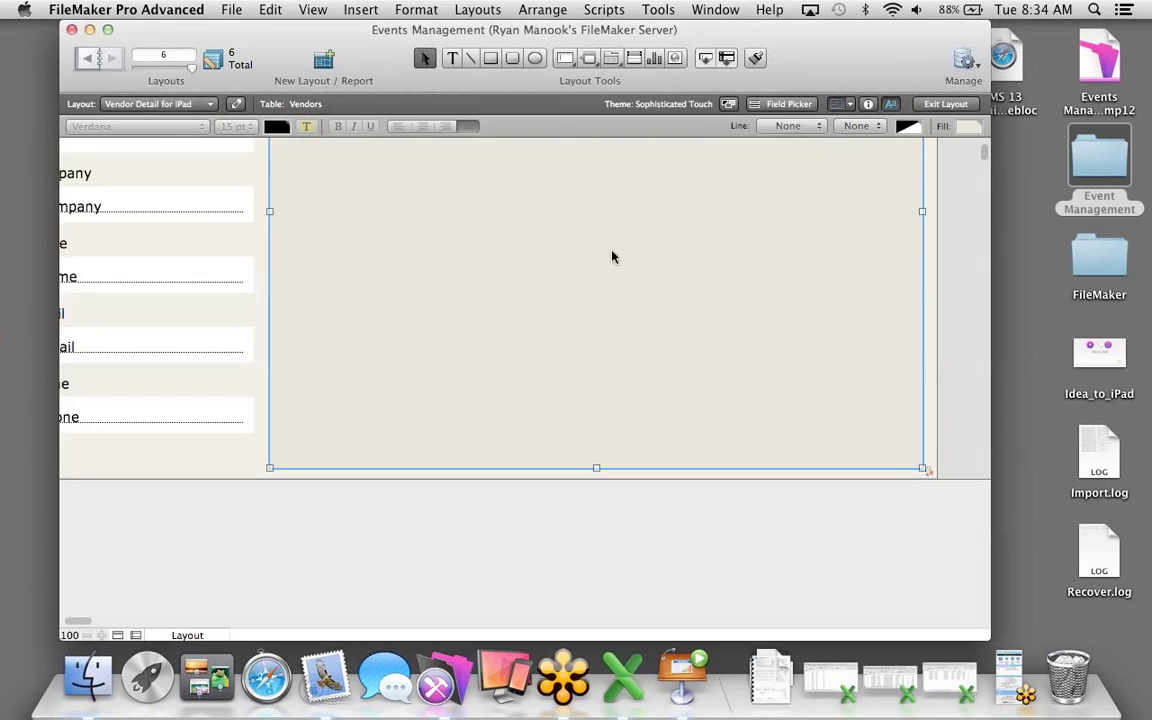
left_click(418, 252)
Preview each of the four tabs, then return to the Floor Plan tab.
left_click(330, 235)
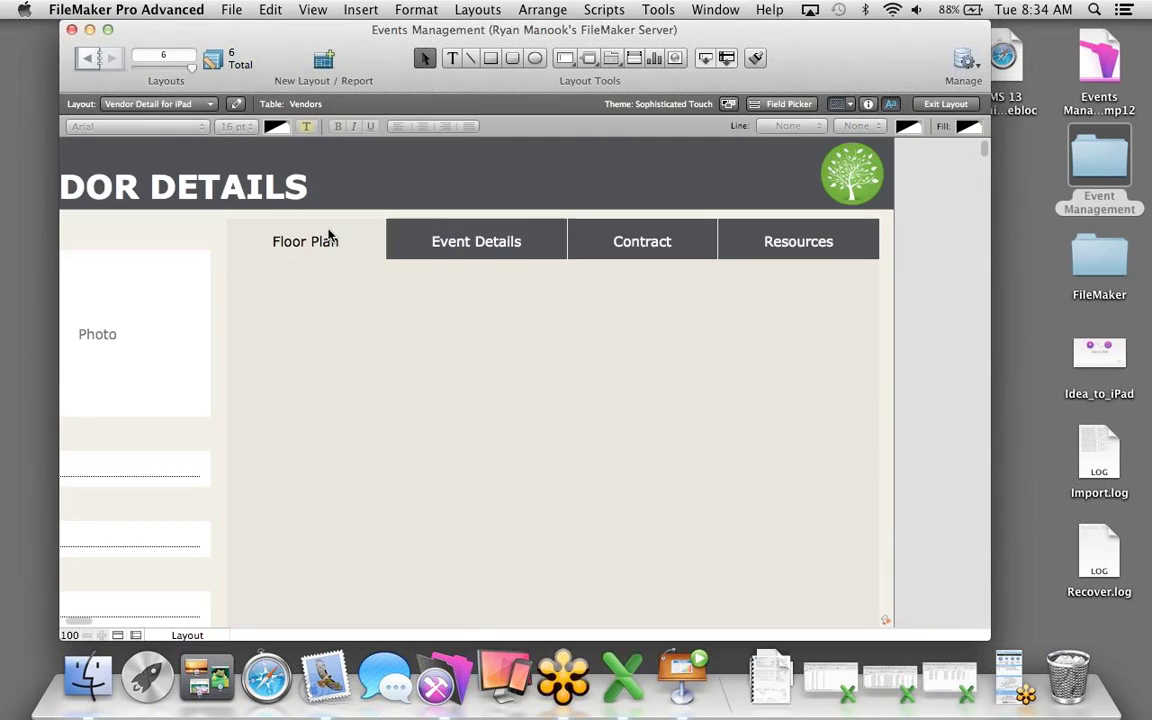
left_click(530, 235)
left_click(694, 237)
left_click(735, 237)
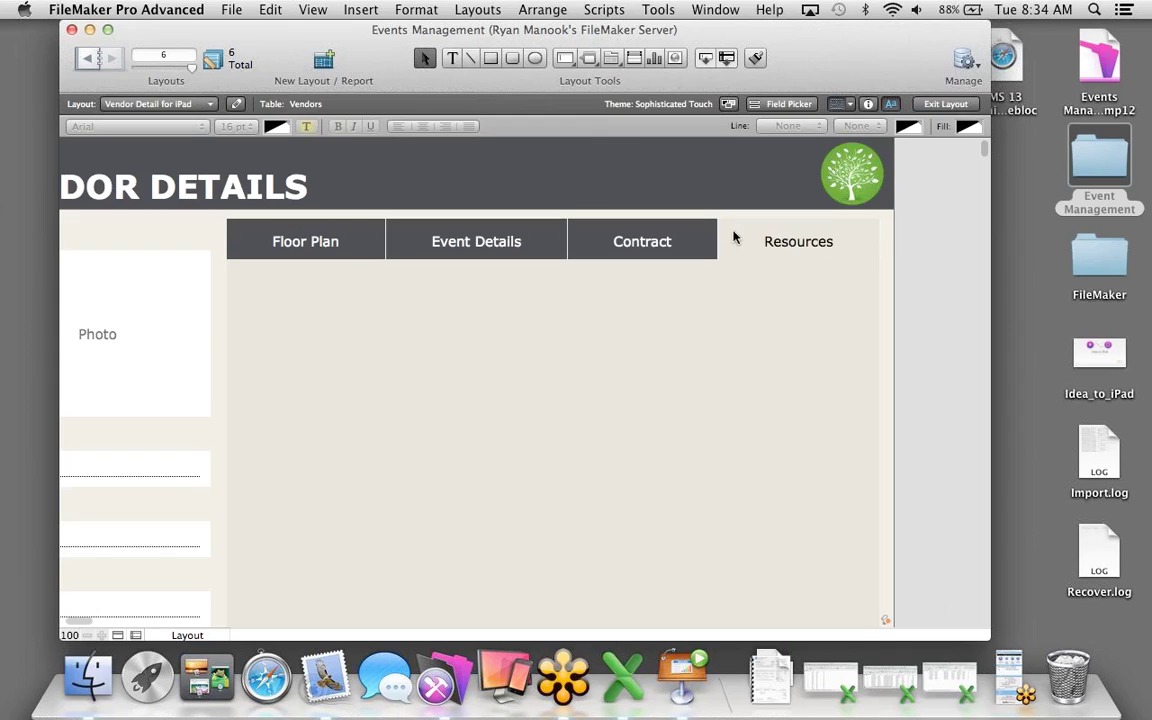
left_click(348, 256)
scroll(350, 258, "left", 1)
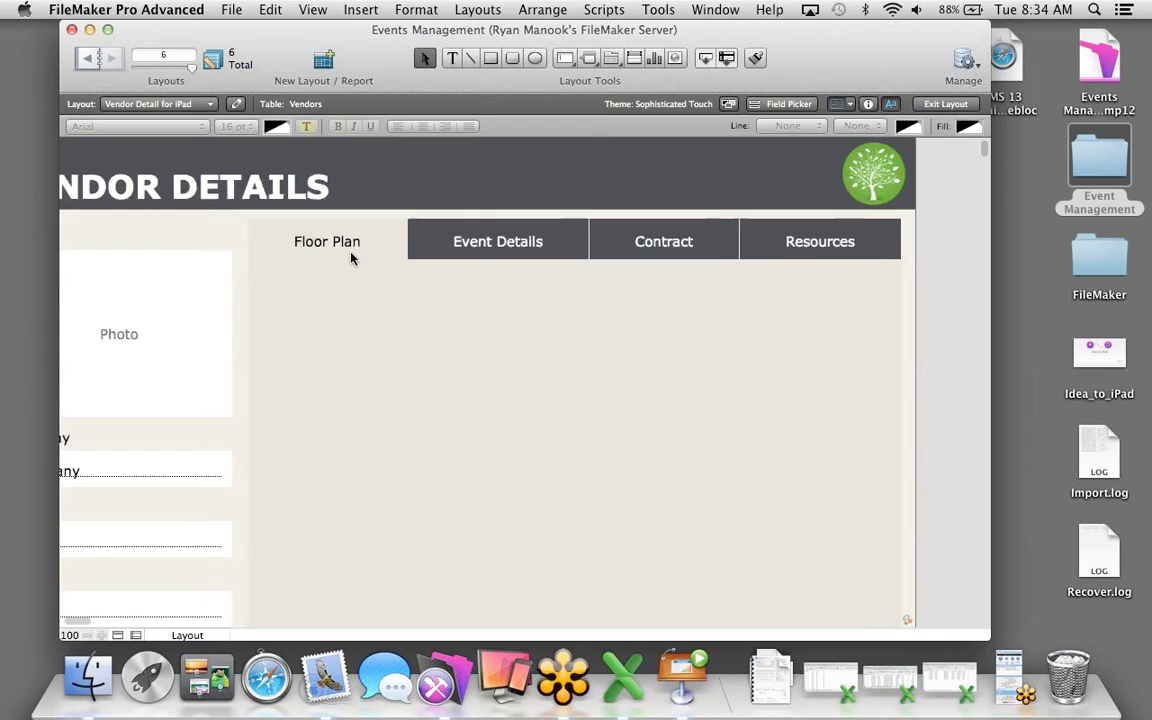
scroll(350, 258, "left", 4)
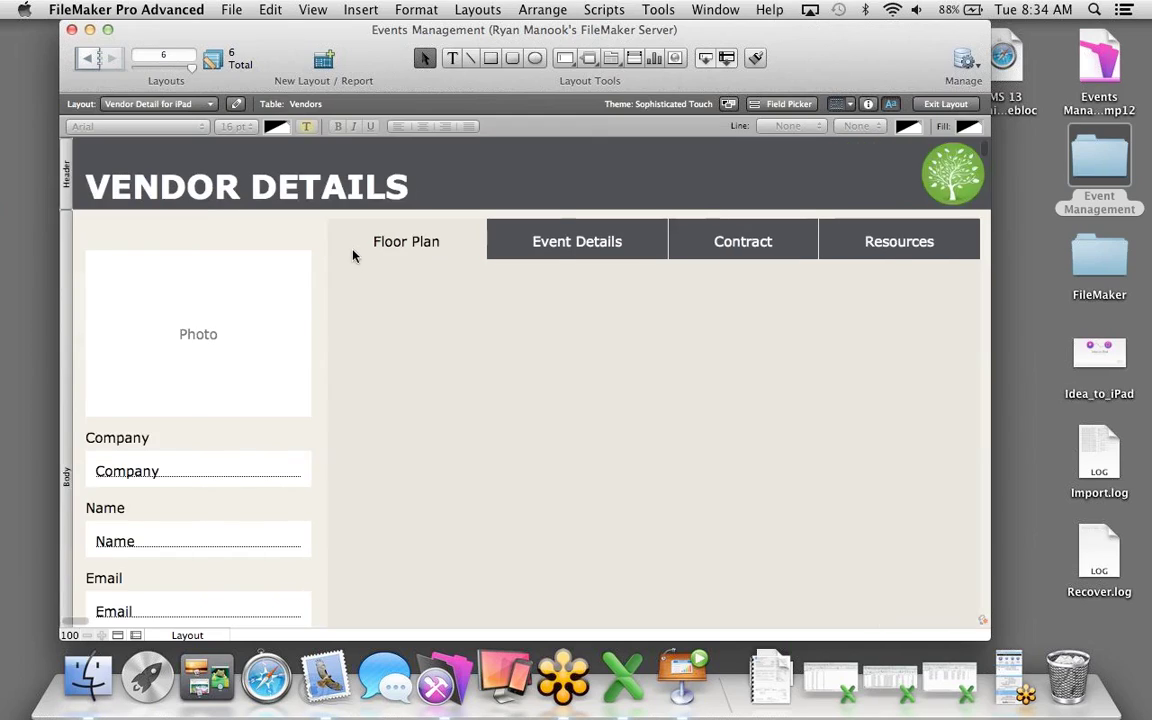
left_click(787, 104)
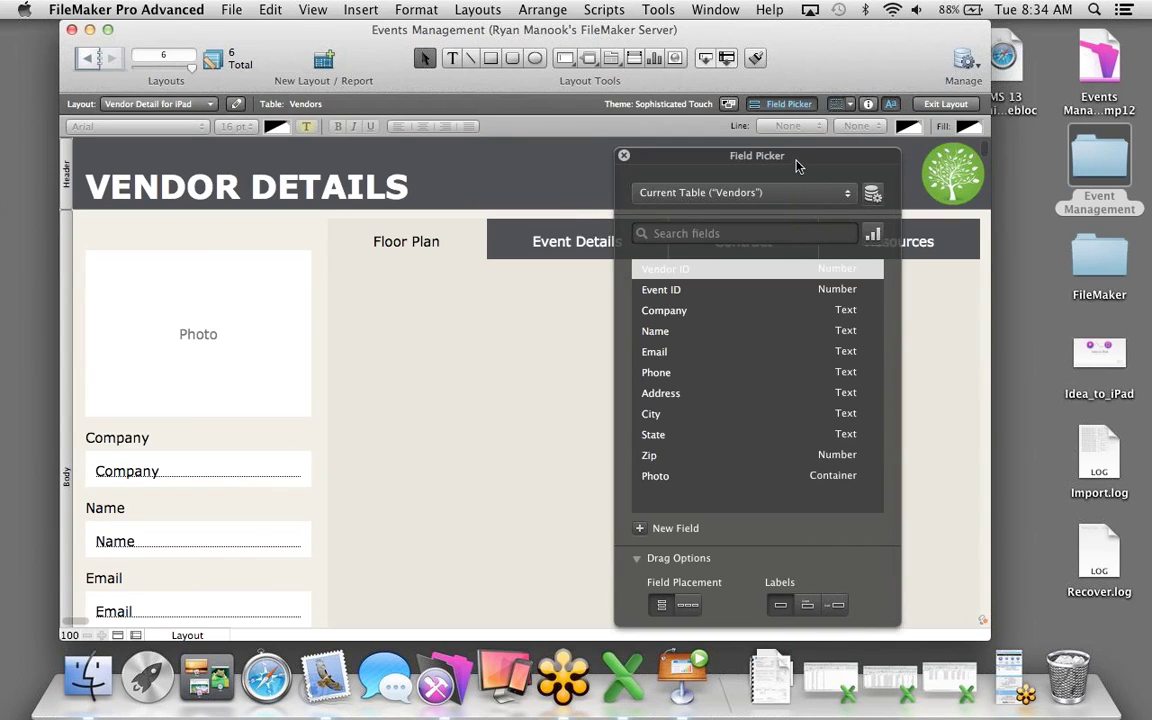
Create a Floor Plan field in the Vendors table as a container field.
left_click_drag(797, 166, 1027, 96)
left_click(872, 450)
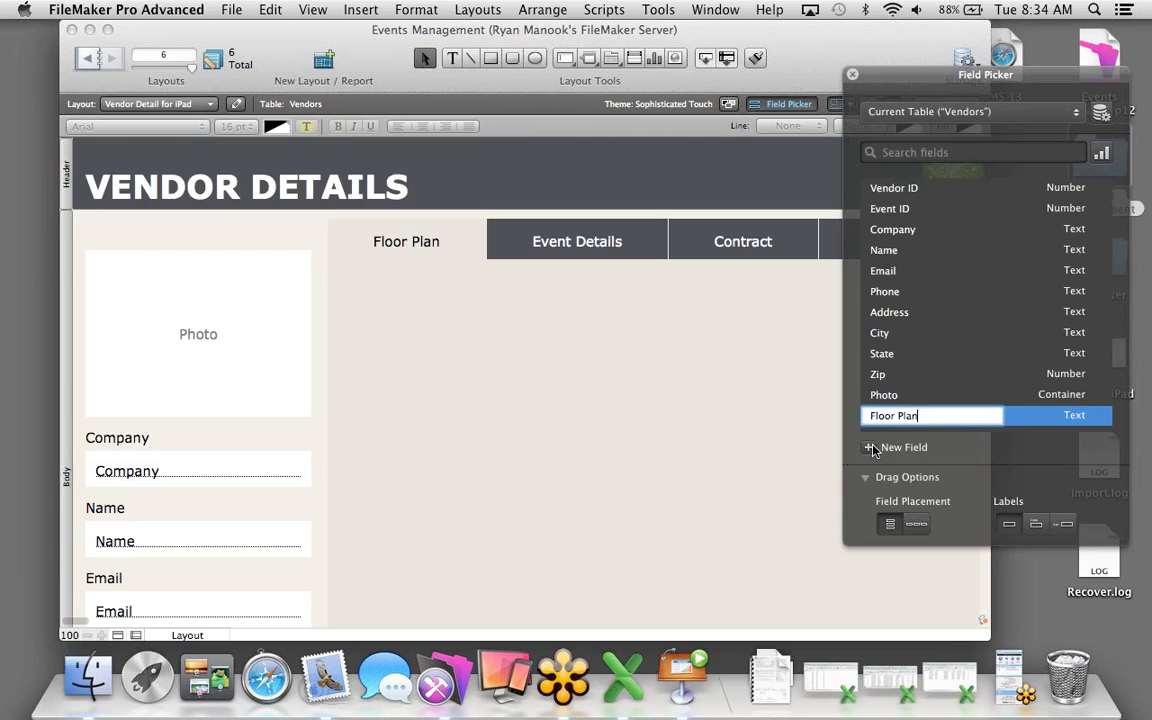
left_click(1046, 418)
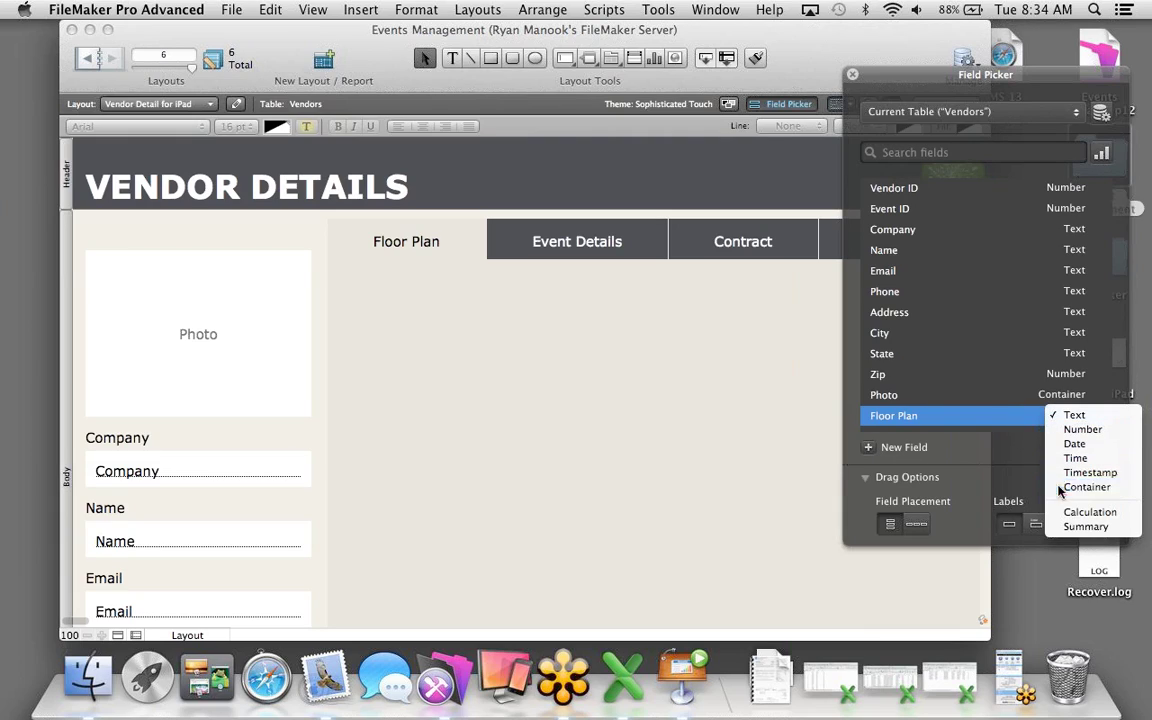
left_click(1060, 486)
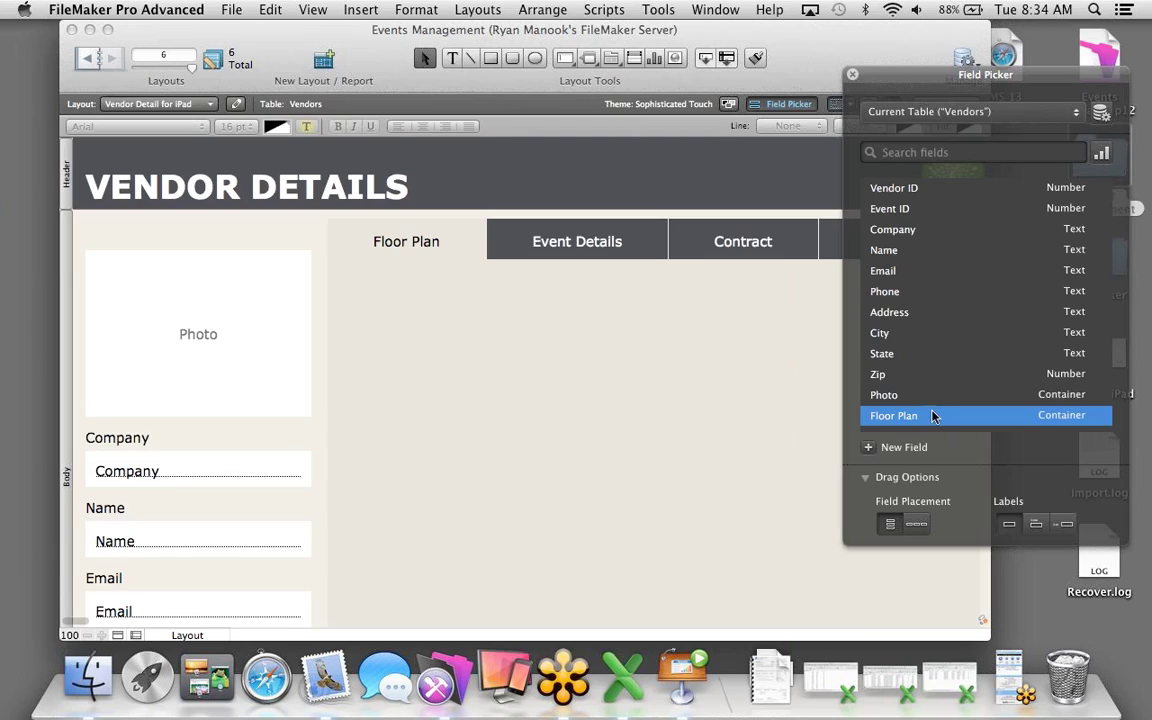
Place the Floor Plan field in the Floor Plan tab and stretch it to fill the panel (about 9.569 in wide).
left_click_drag(912, 414, 392, 299)
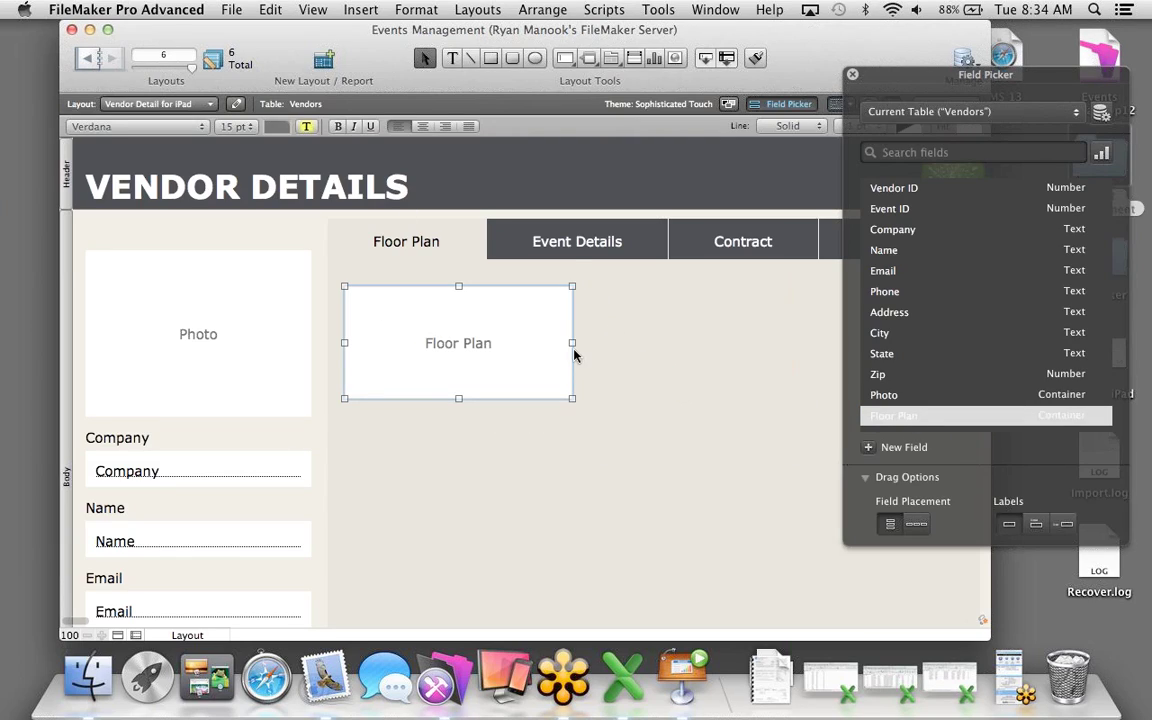
left_click_drag(929, 82, 1119, 58)
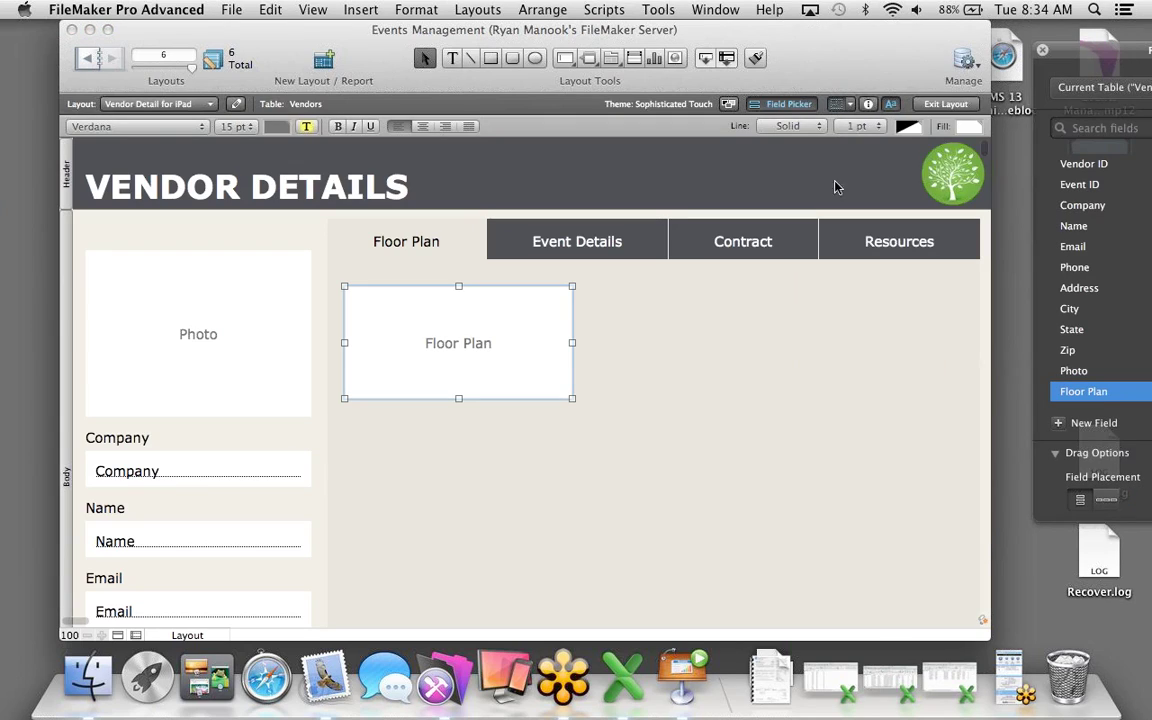
left_click_drag(572, 343, 964, 306)
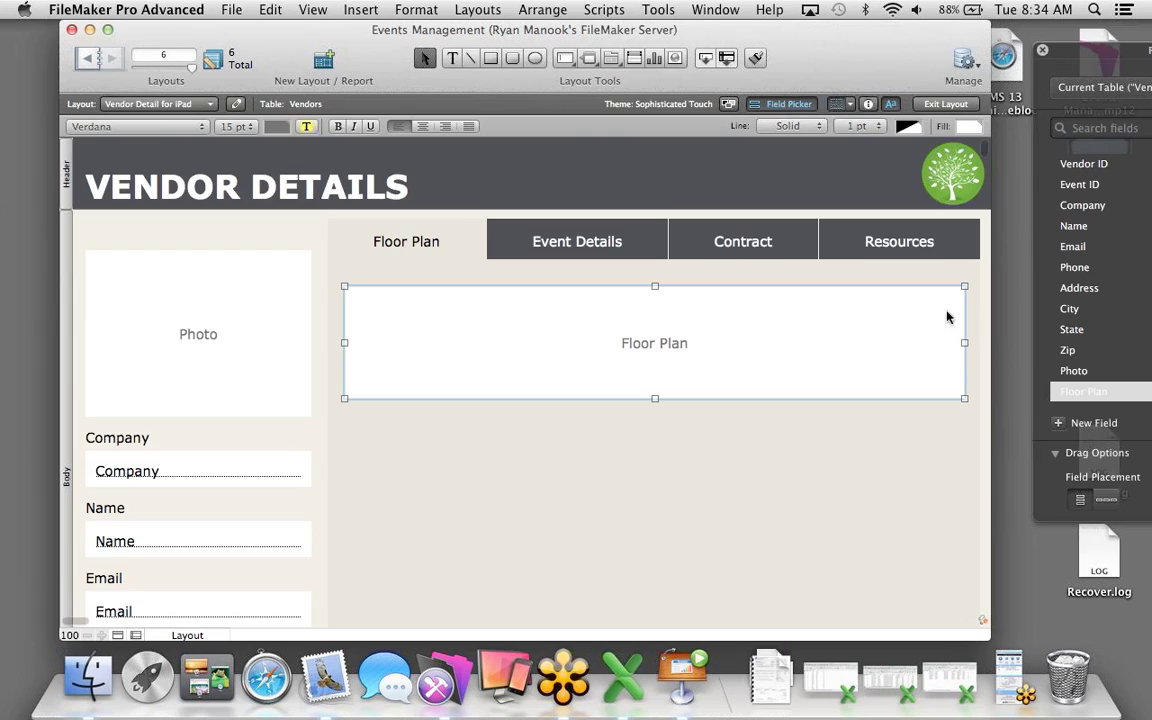
left_click_drag(656, 399, 641, 573)
scroll(641, 567, "up", 3)
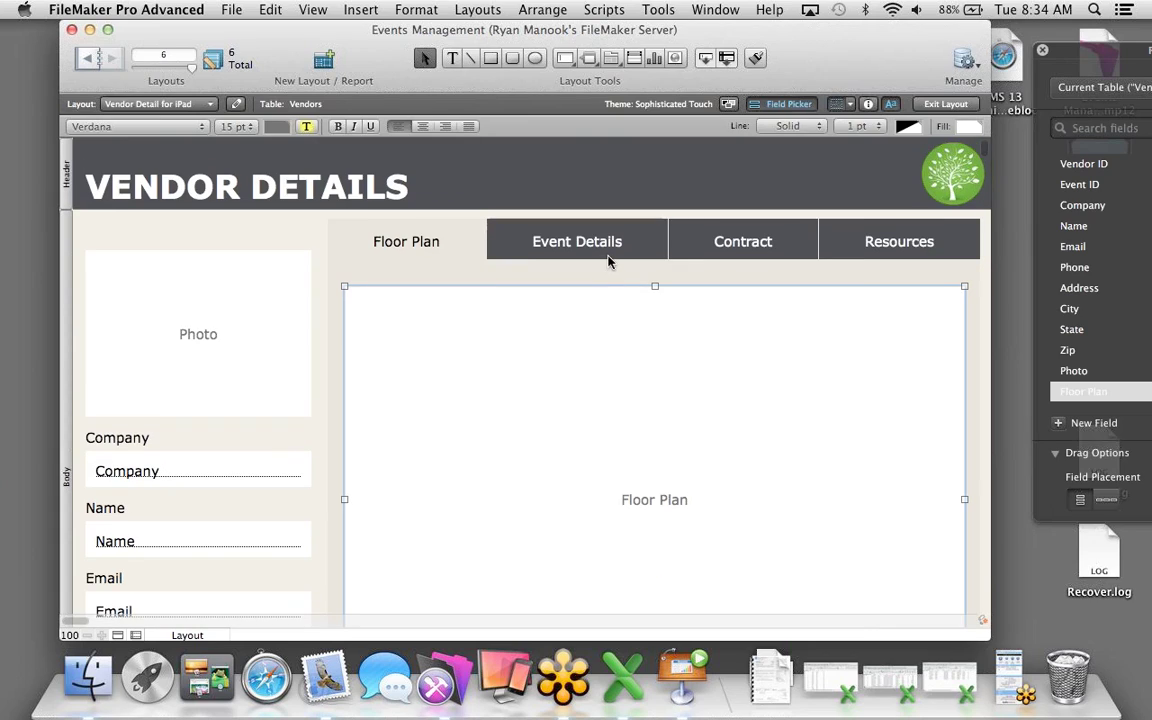
left_click(606, 254)
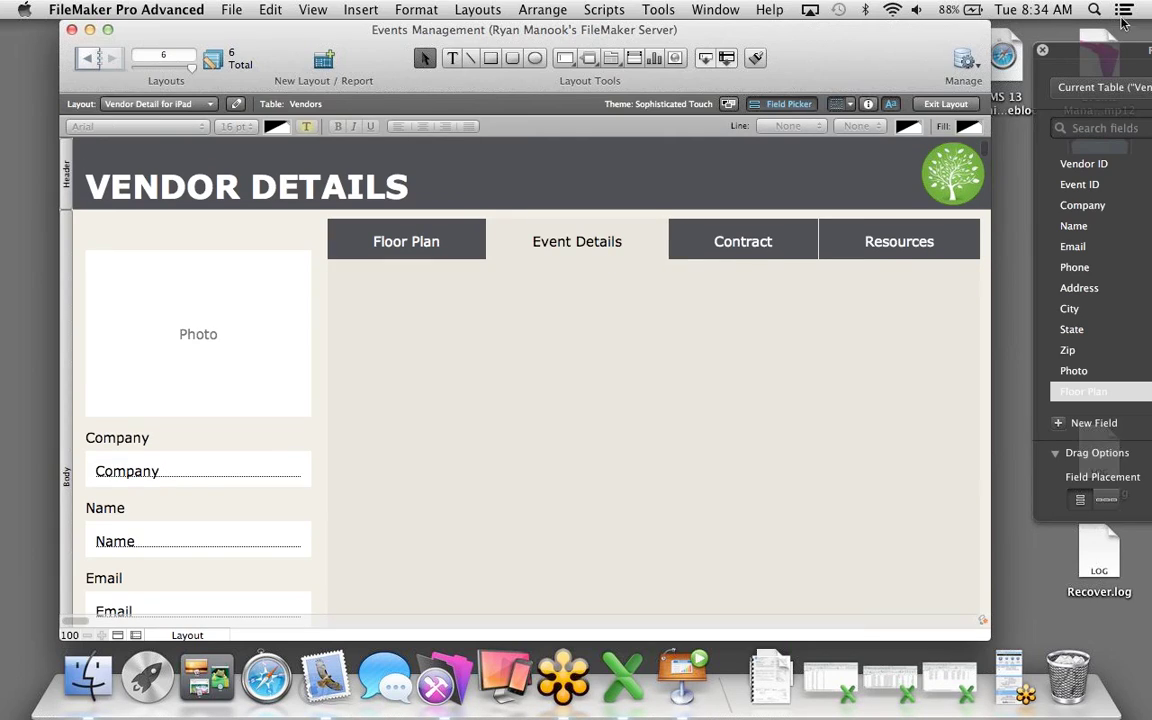
Place the Events Management Event and Location fields on the Event Details tab with labels on top.
left_click_drag(1141, 52, 1066, 9)
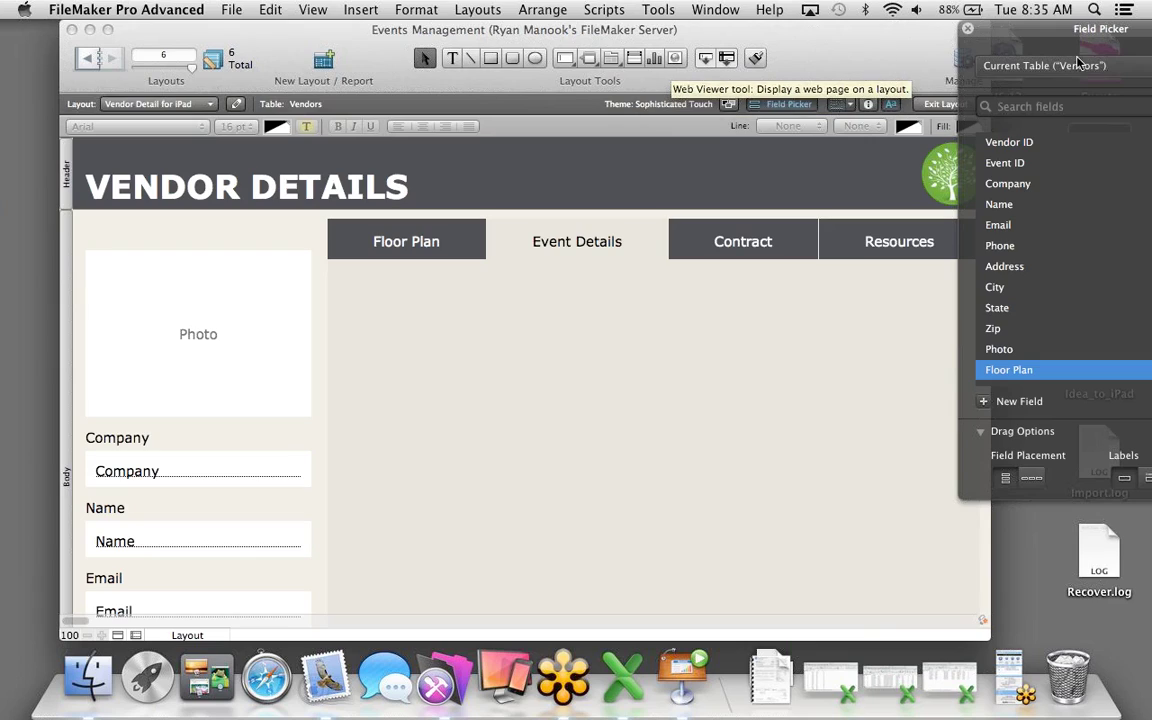
left_click_drag(1078, 63, 857, 66)
left_click(857, 68)
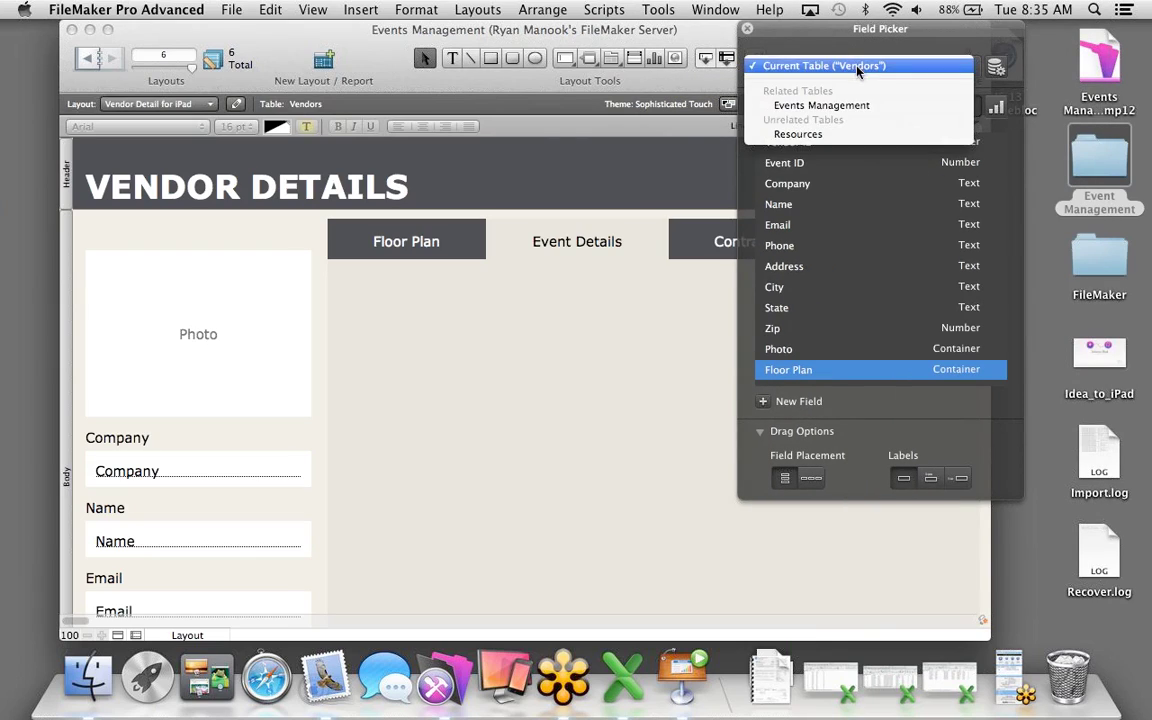
left_click(822, 105)
left_click(798, 166)
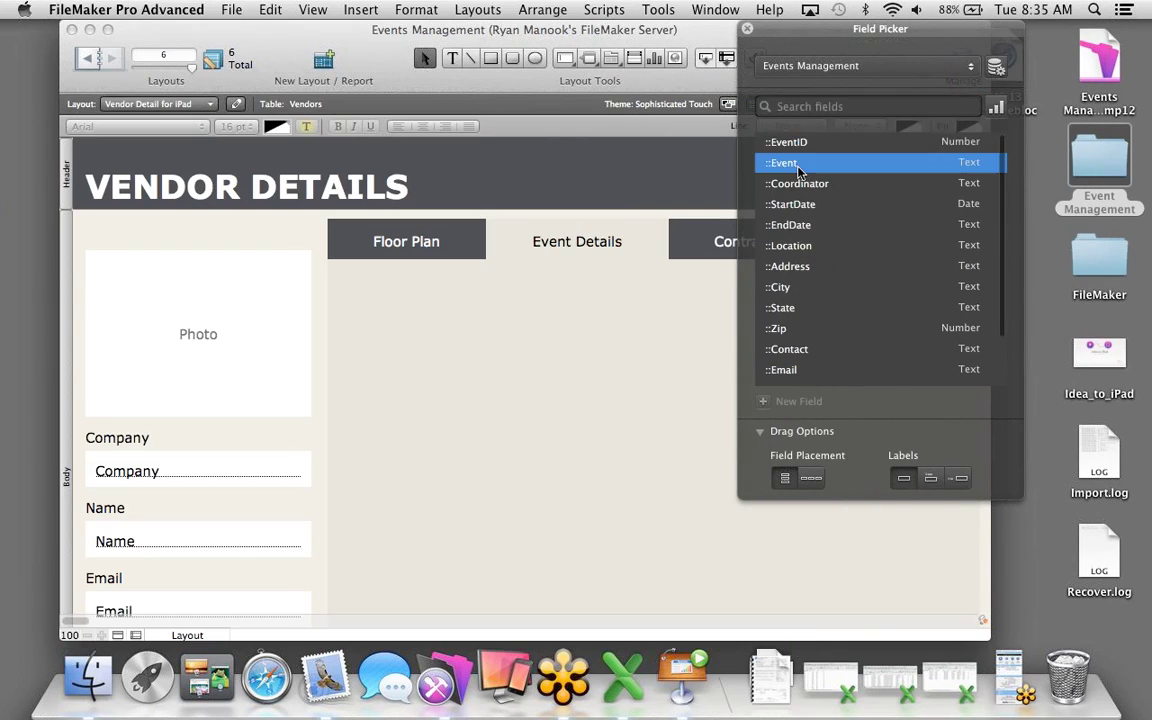
left_click(787, 246, "super")
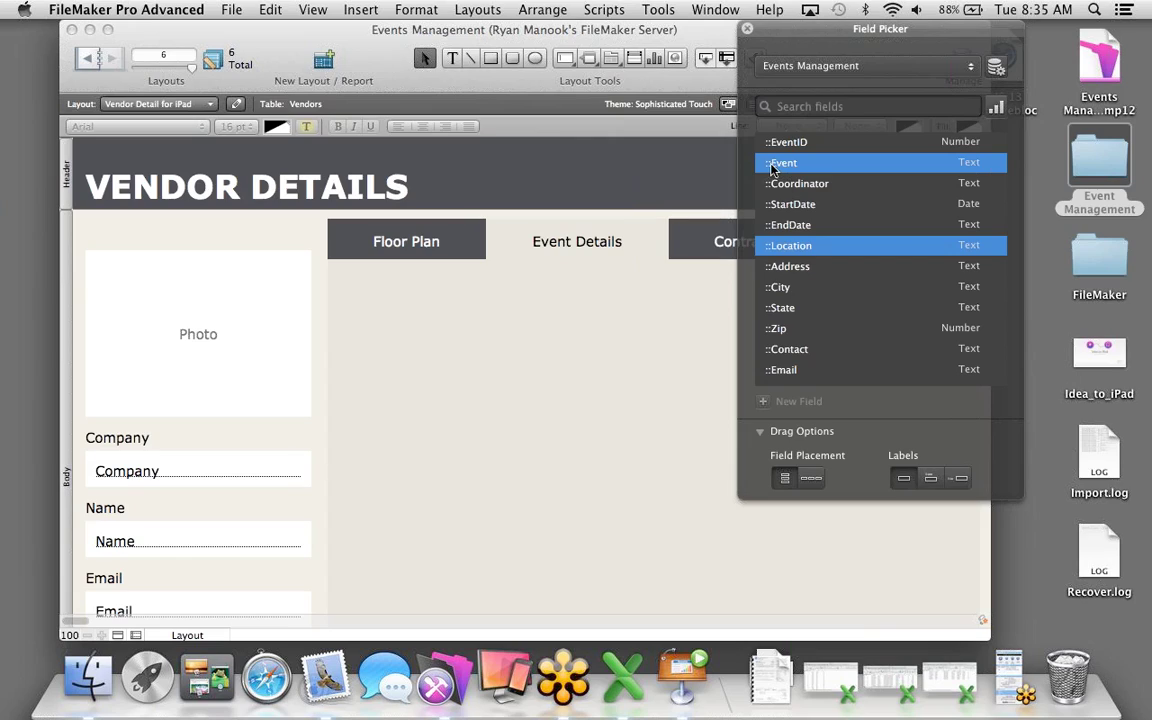
left_click_drag(773, 170, 383, 333)
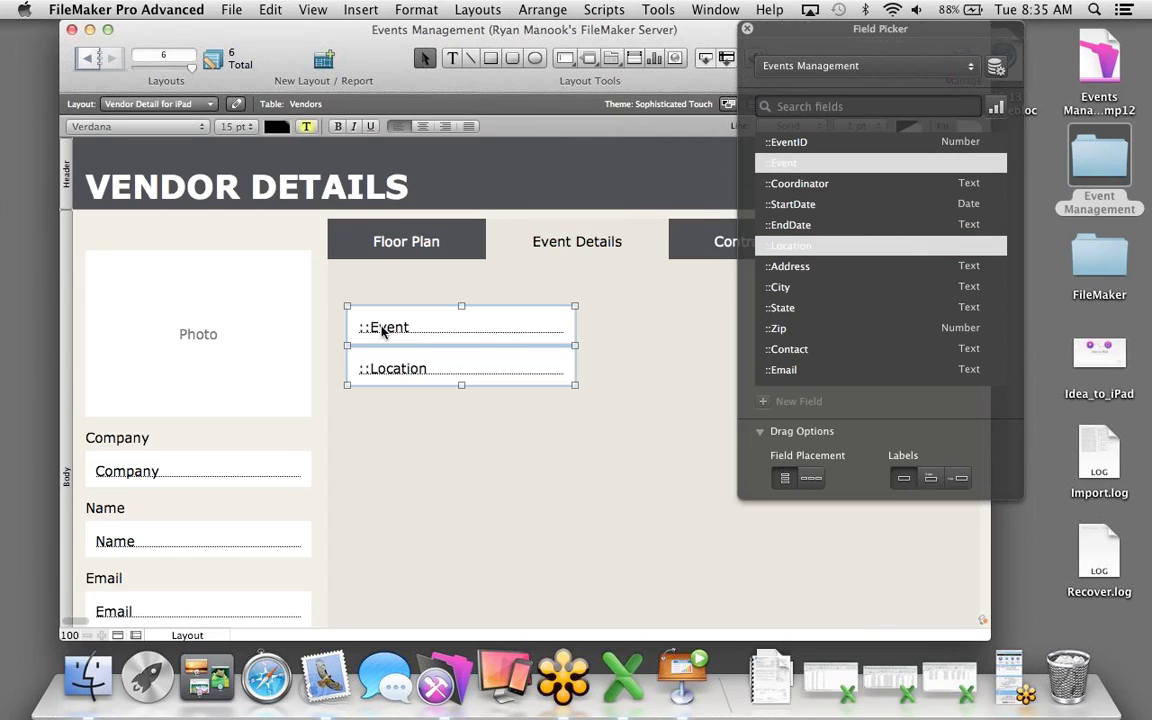
key("super+z")
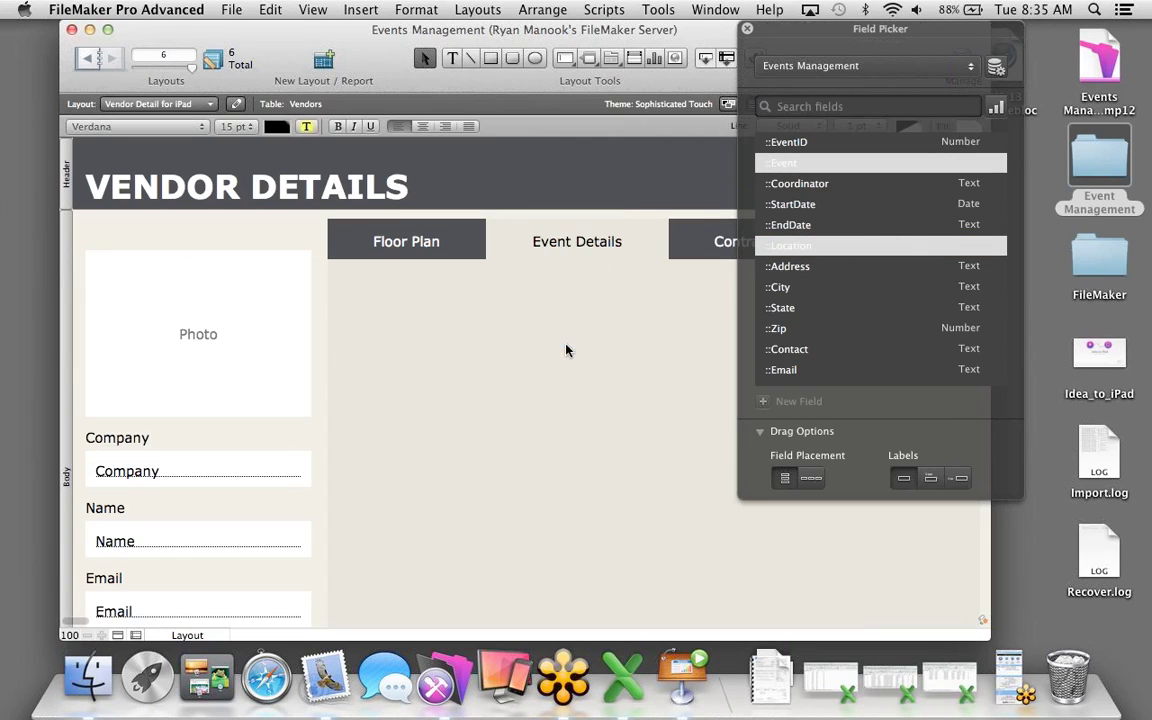
left_click(930, 479)
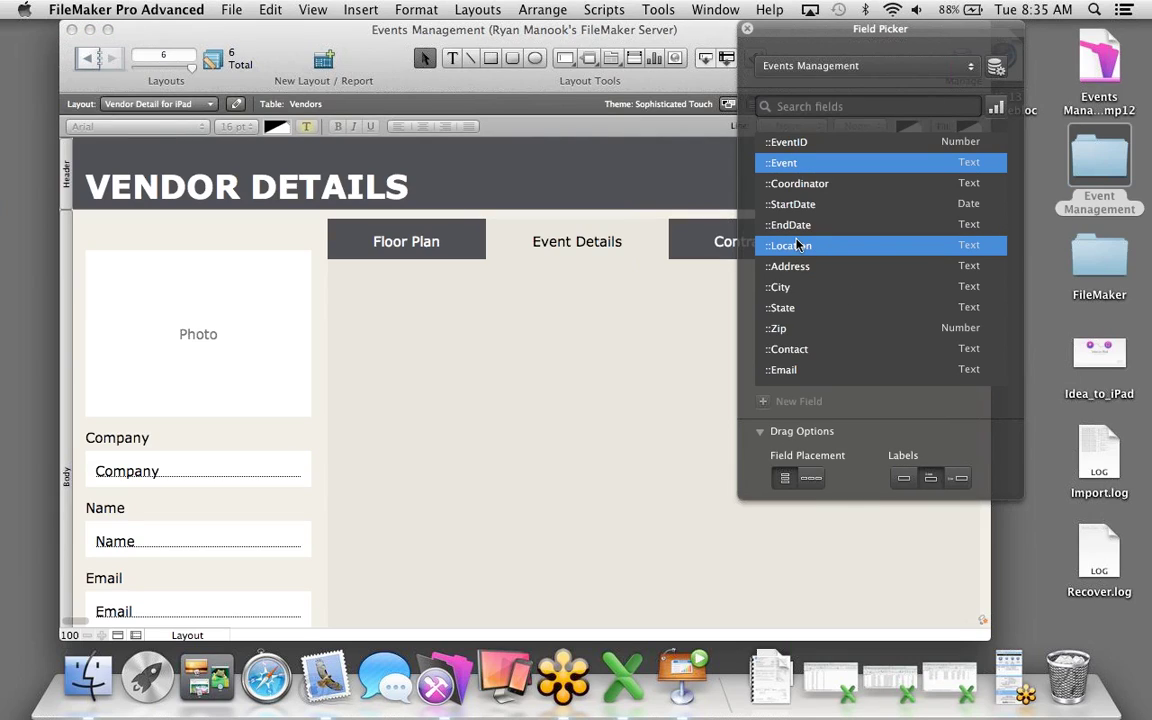
left_click_drag(795, 250, 382, 311)
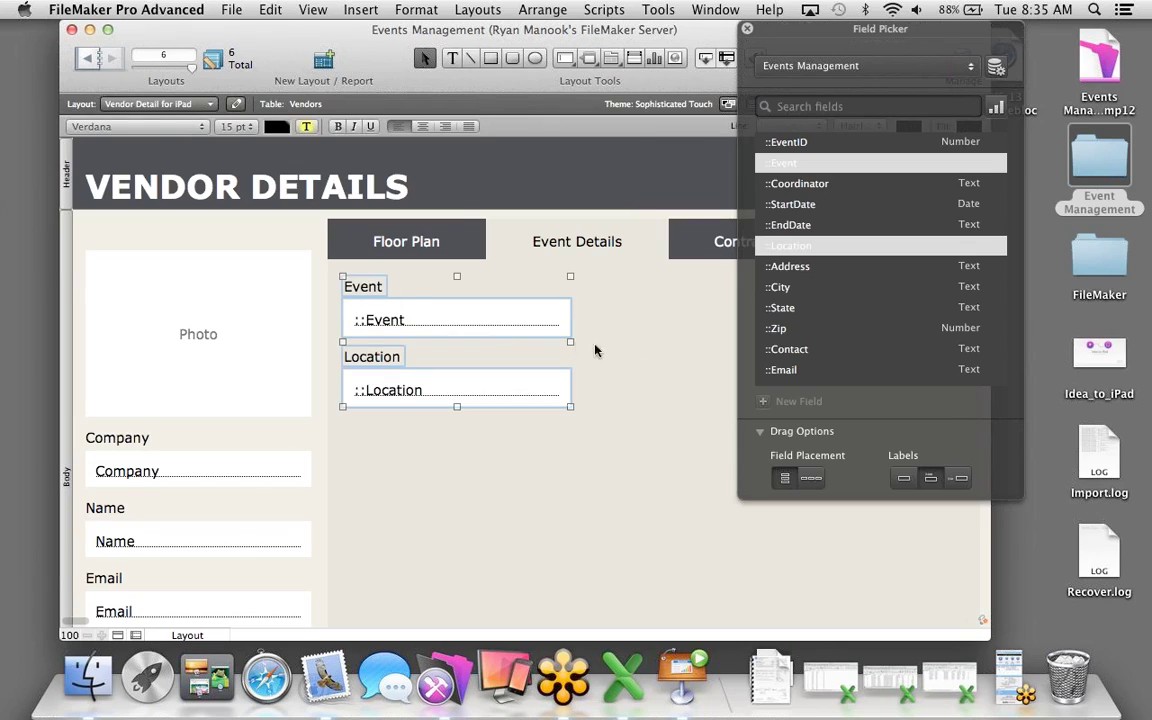
left_click(607, 350)
Add Coordinator beside Event, move Location under Coordinator, and add StartDate under Event.
left_click_drag(850, 38, 997, 47)
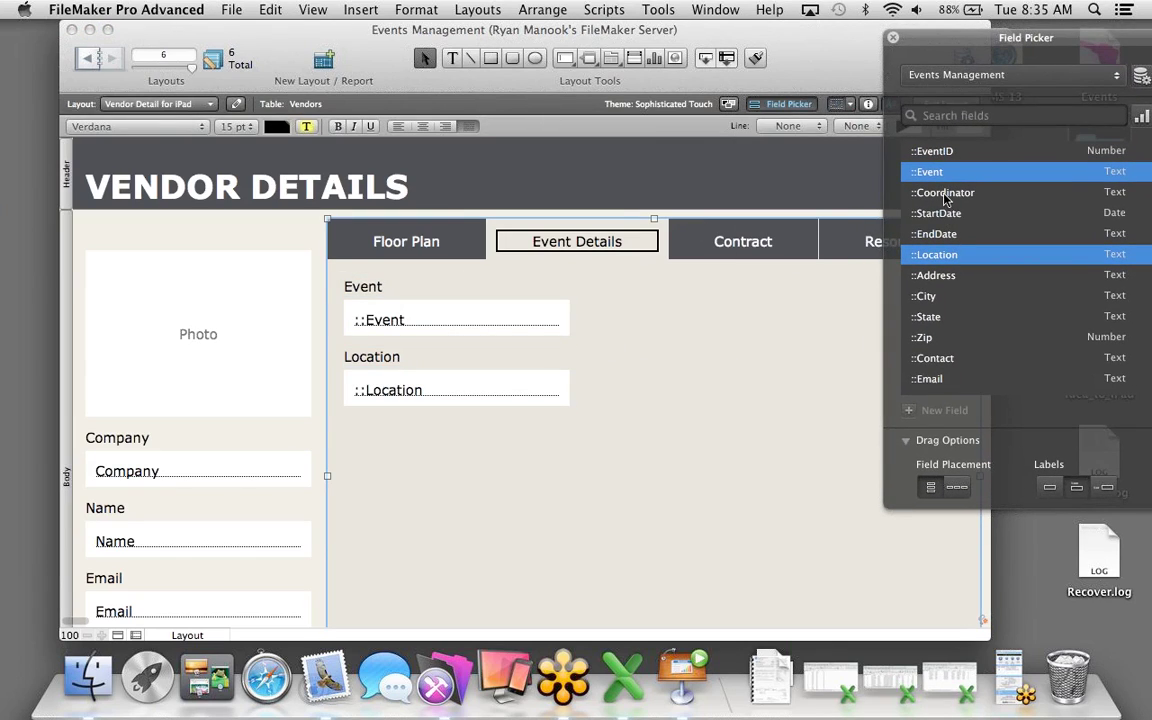
left_click_drag(944, 197, 710, 293)
left_click(383, 368)
left_click_drag(381, 372, 714, 381)
left_click_drag(937, 218, 390, 388)
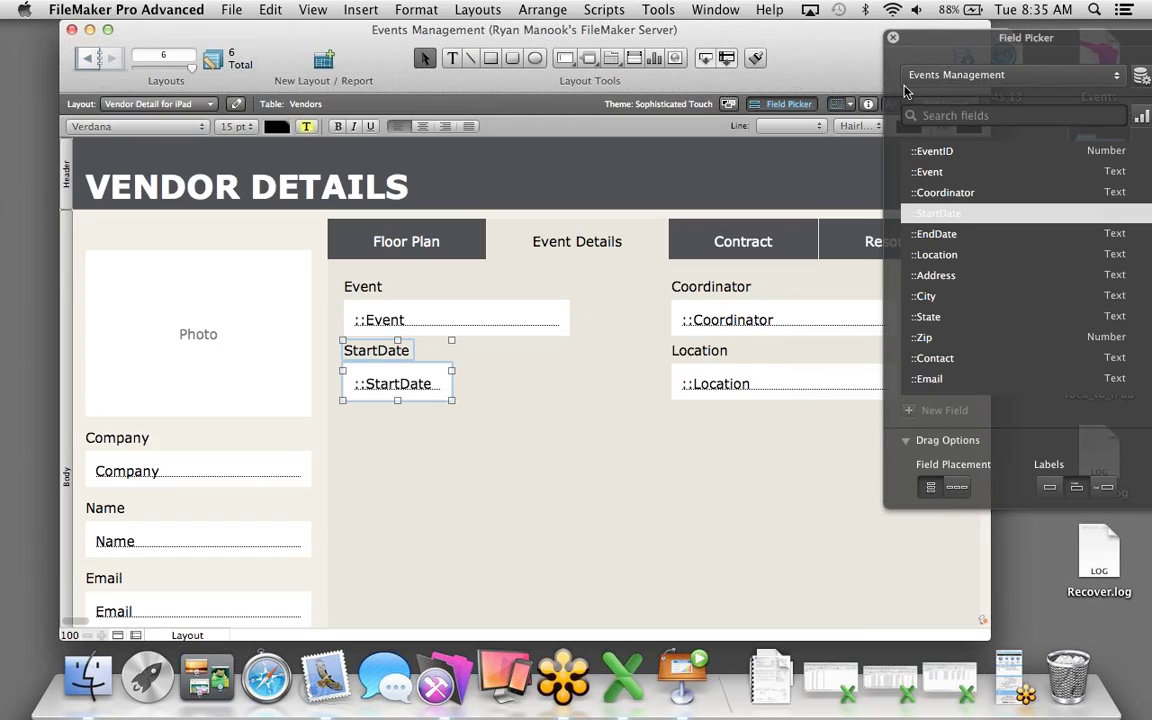
left_click_drag(837, 38, 759, 38)
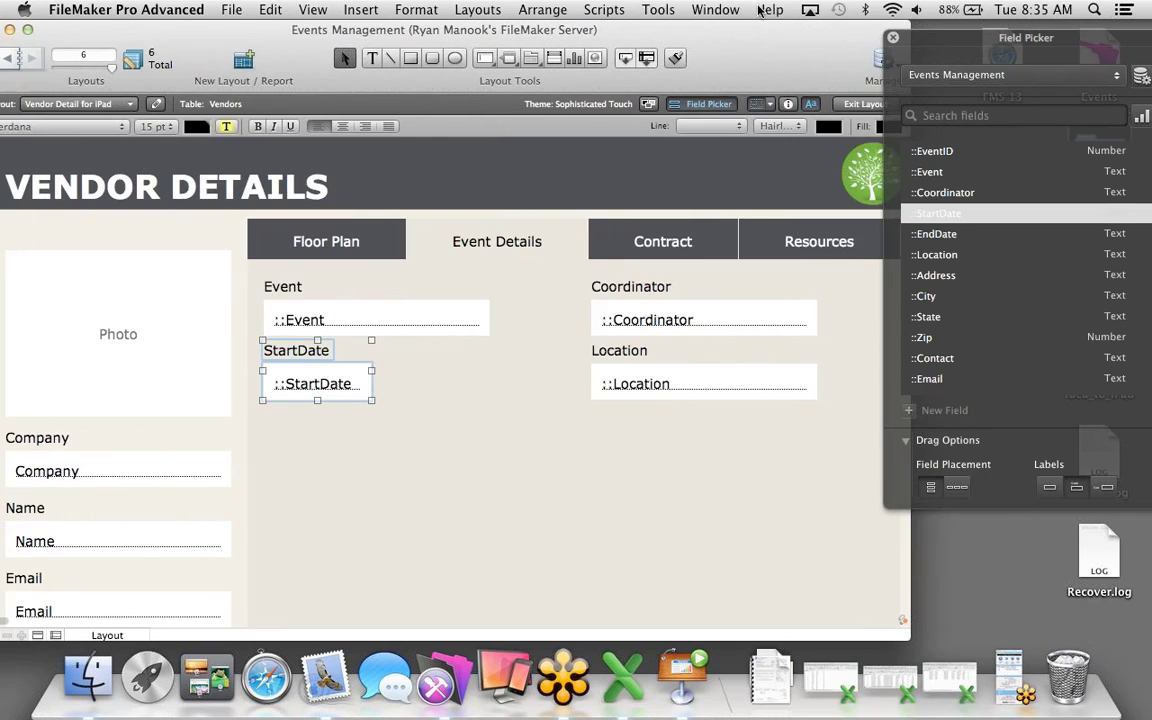
left_click(782, 425)
left_click_drag(782, 425, 736, 400)
key("super+z")
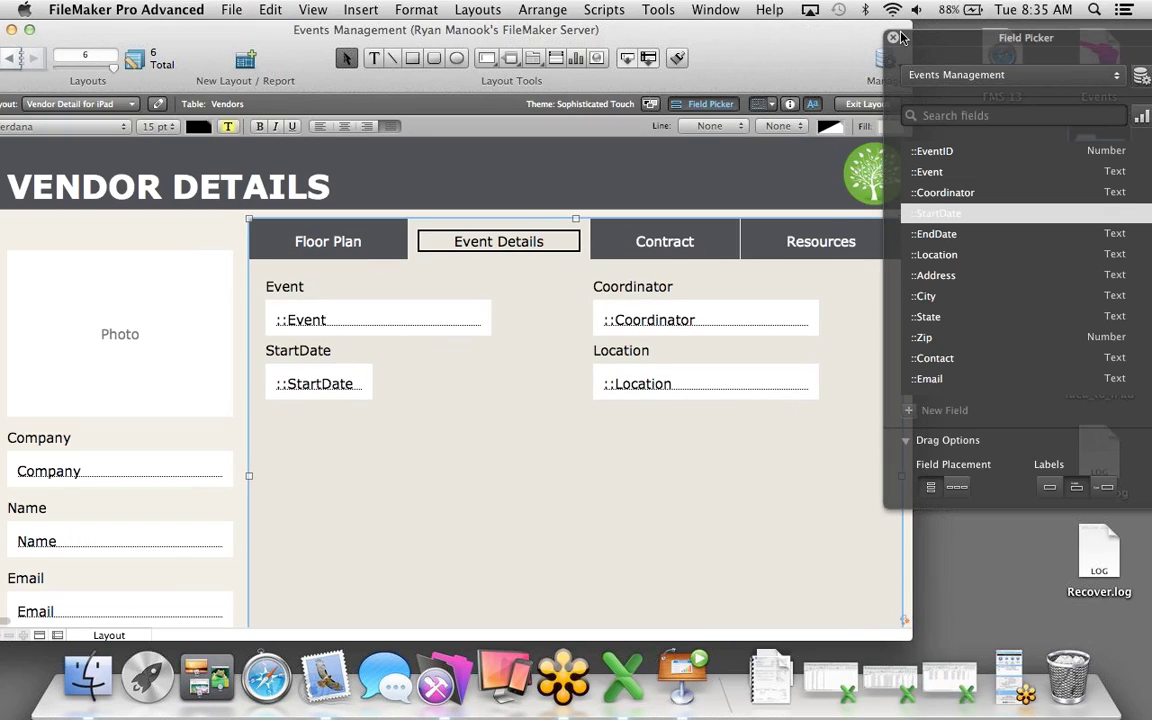
Shift the Coordinator and Location fields with their labels right toward the tab's edge.
left_click(894, 39)
left_click(663, 383)
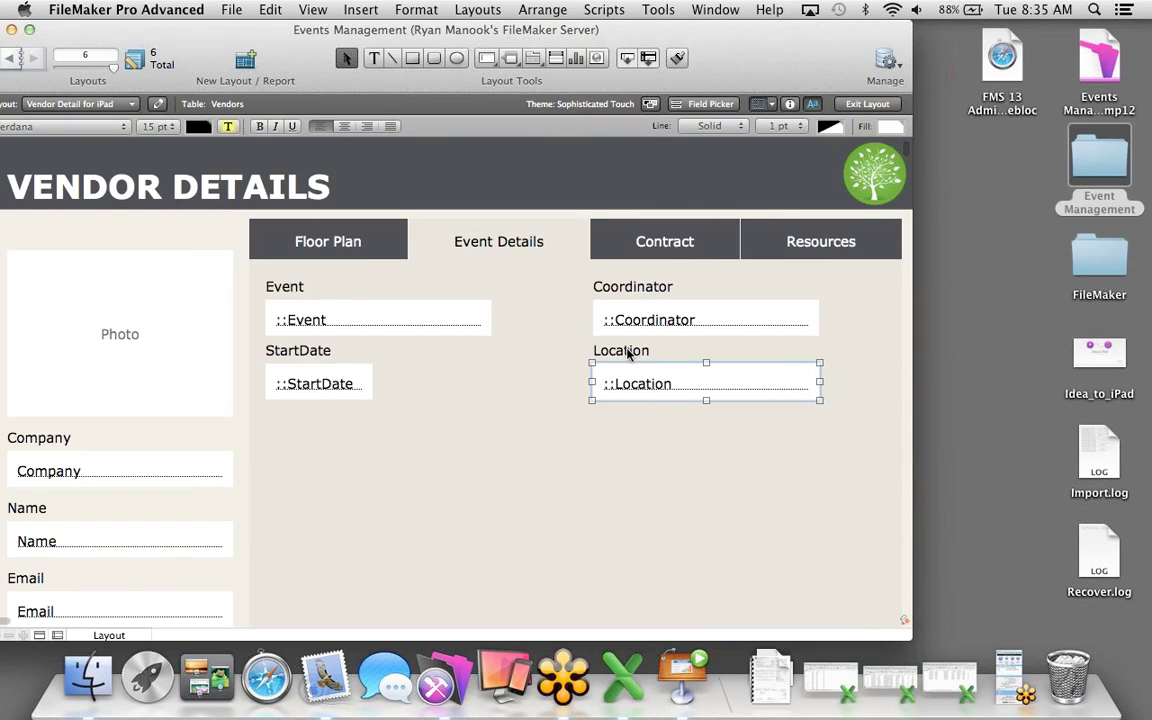
left_click(628, 352, "shift")
left_click(625, 306, "shift")
left_click(624, 290, "shift")
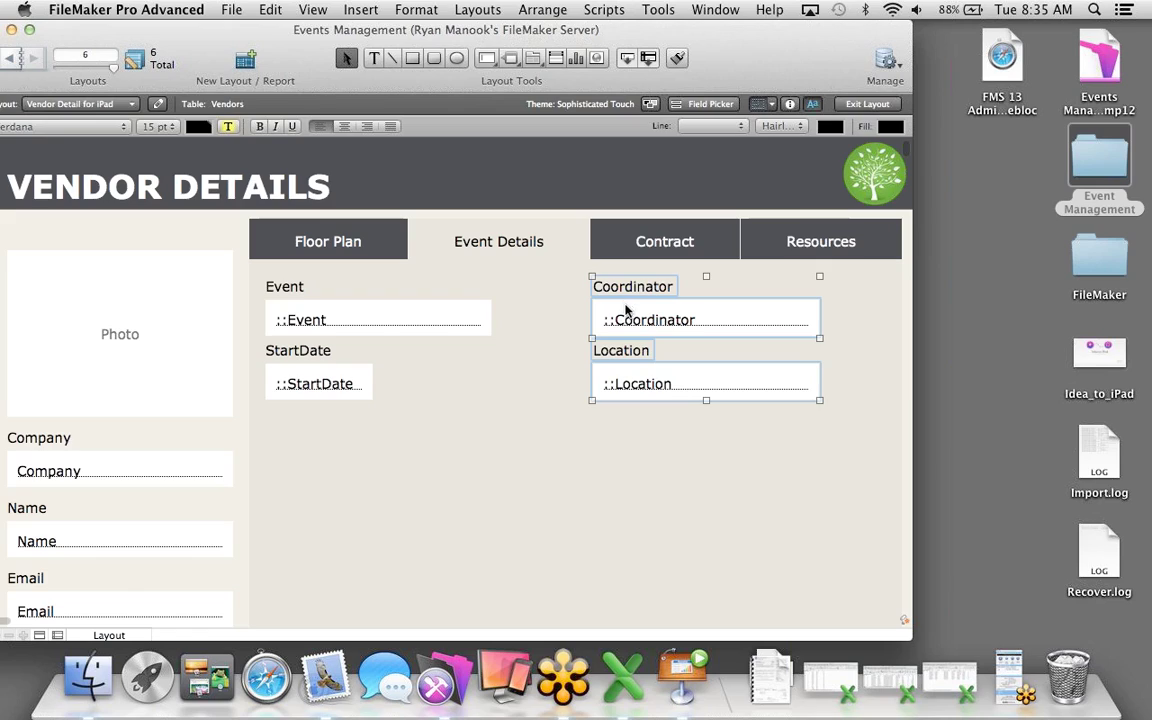
left_click_drag(625, 310, 689, 320)
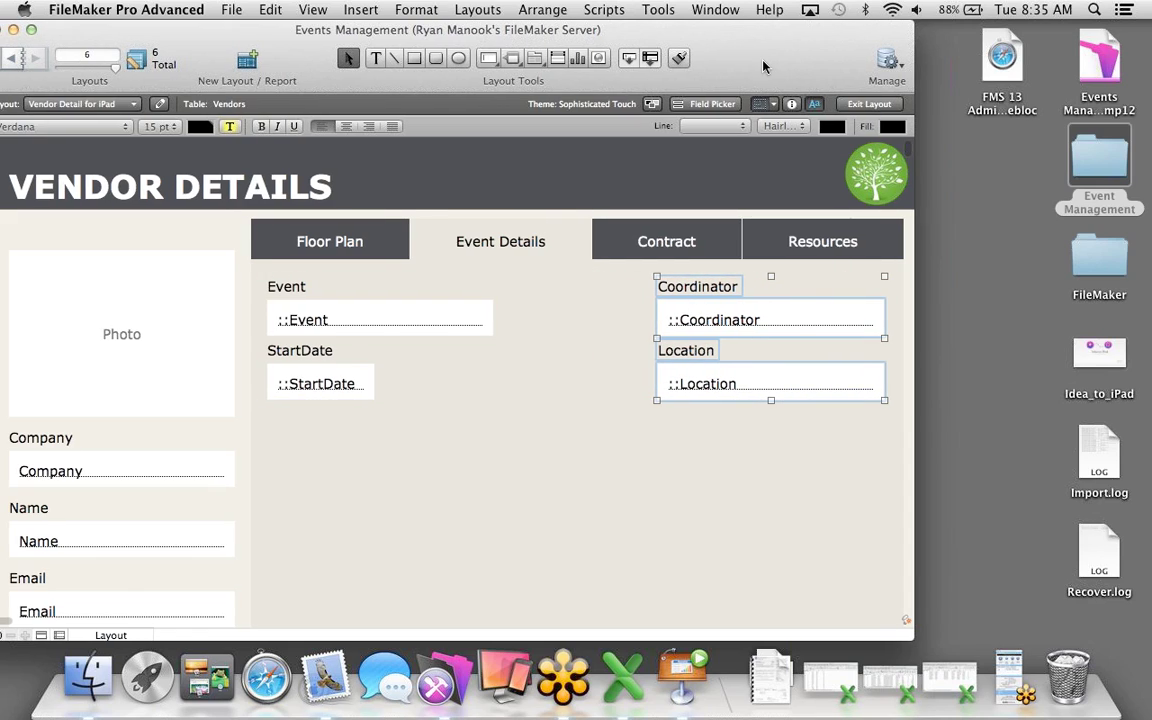
left_click_drag(763, 66, 809, 66)
left_click(431, 322)
scroll(406, 354, "down", 5)
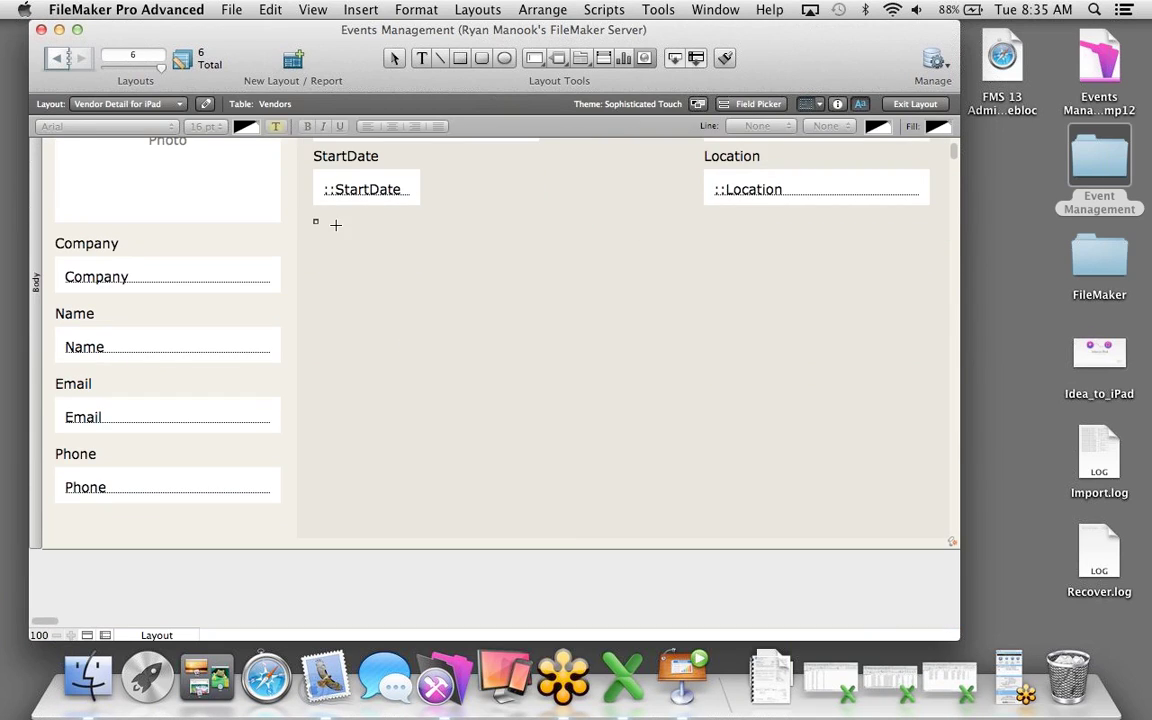
Set the web viewer's Address parameter to the Events Management Address field.
left_click_drag(336, 225, 907, 523)
left_click(501, 165)
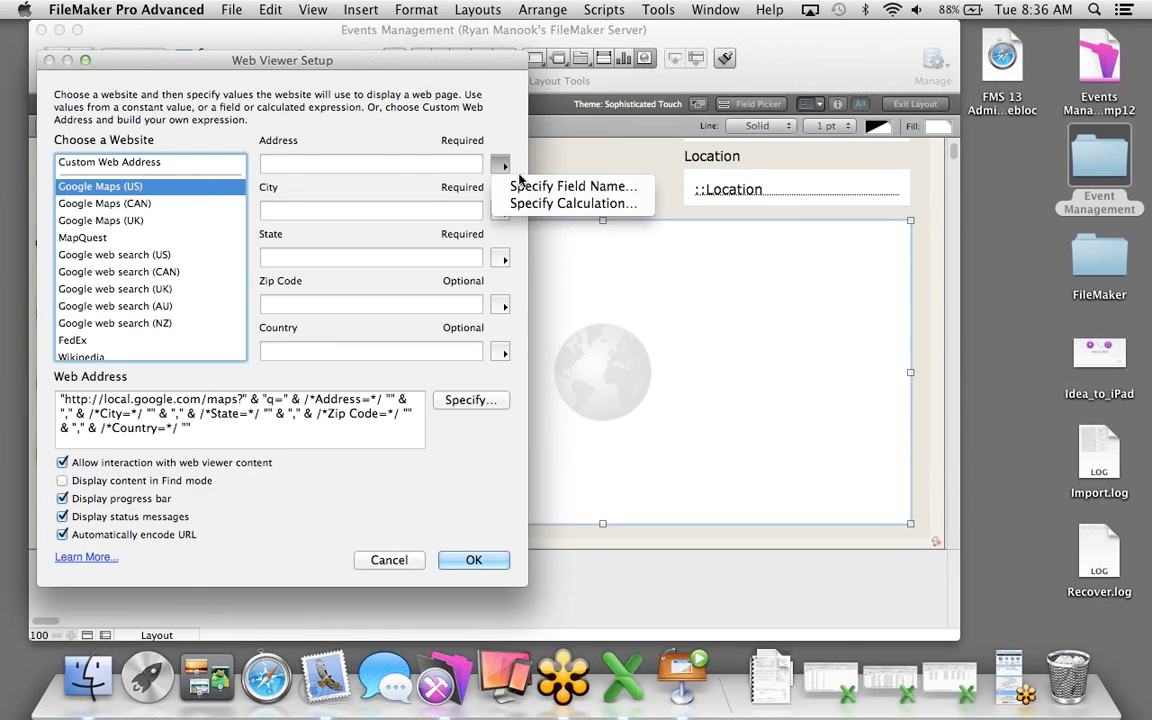
left_click(530, 186)
left_click(575, 149)
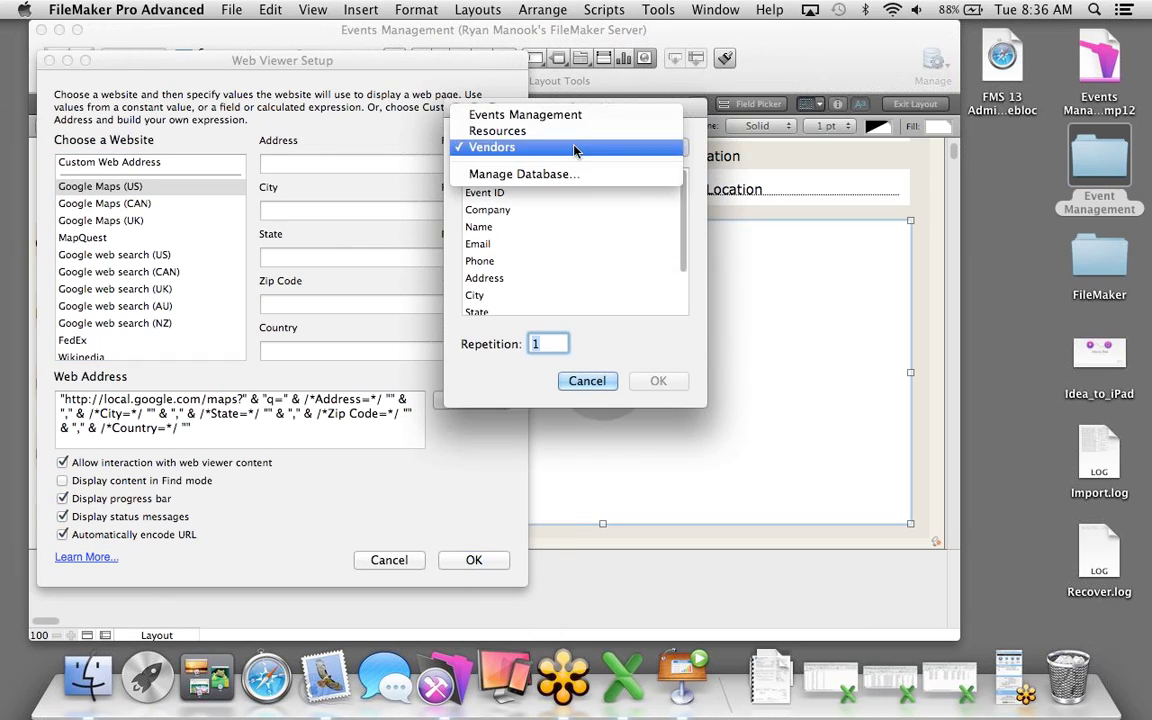
left_click(575, 114)
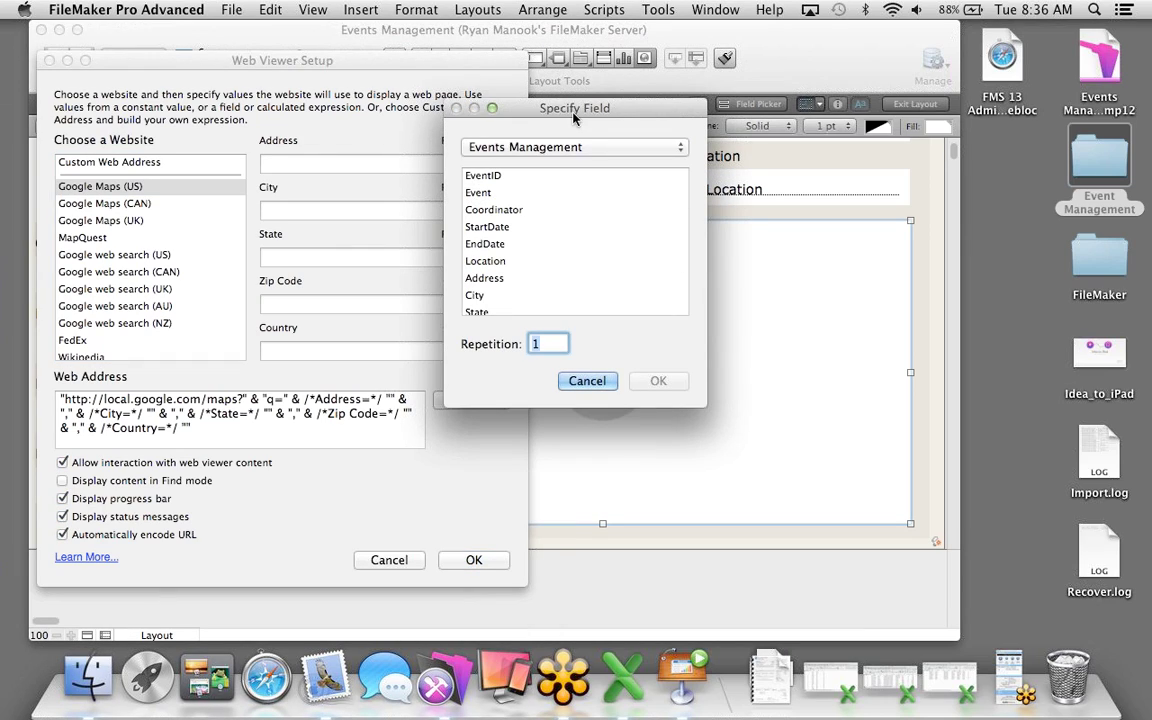
scroll(490, 263, "down", 1)
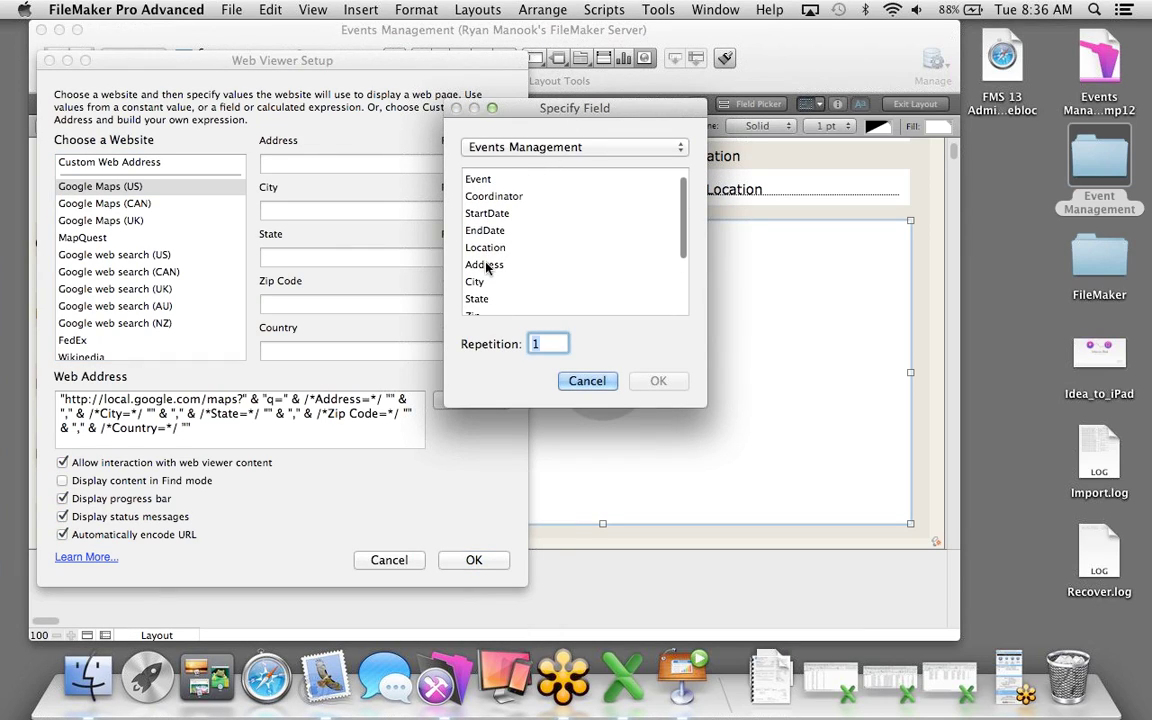
double_click(486, 265)
Set the City parameter to the Events Management City field.
left_click(499, 212)
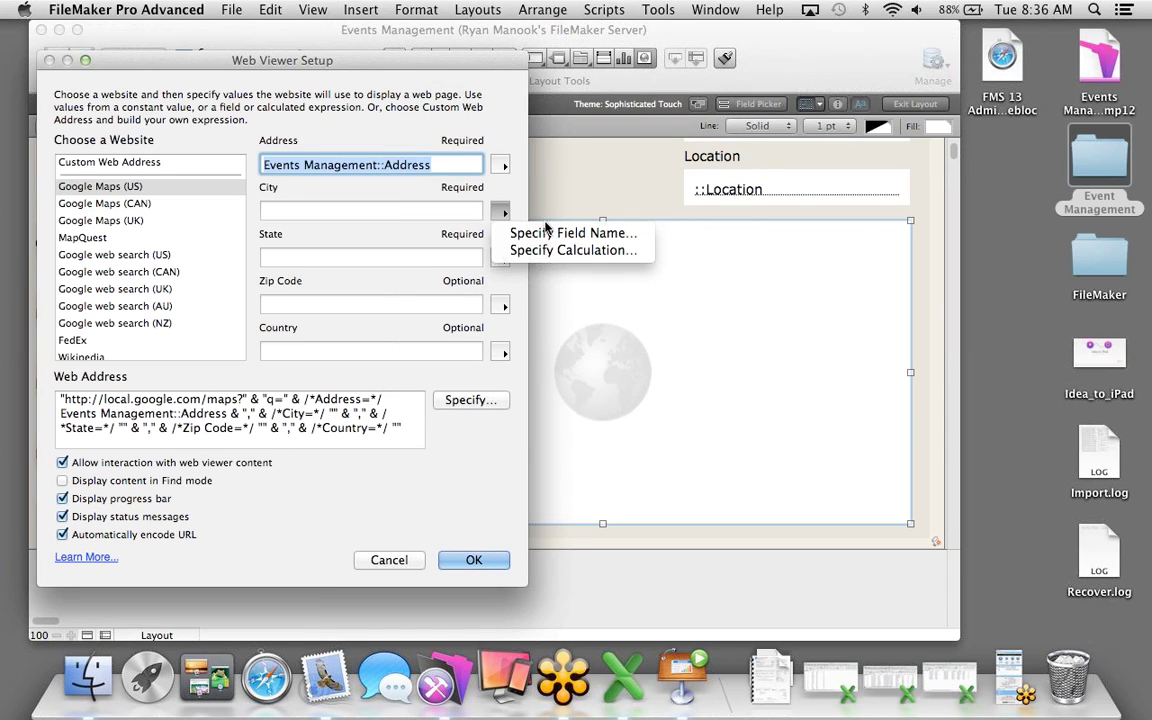
left_click(573, 233)
left_click(545, 147)
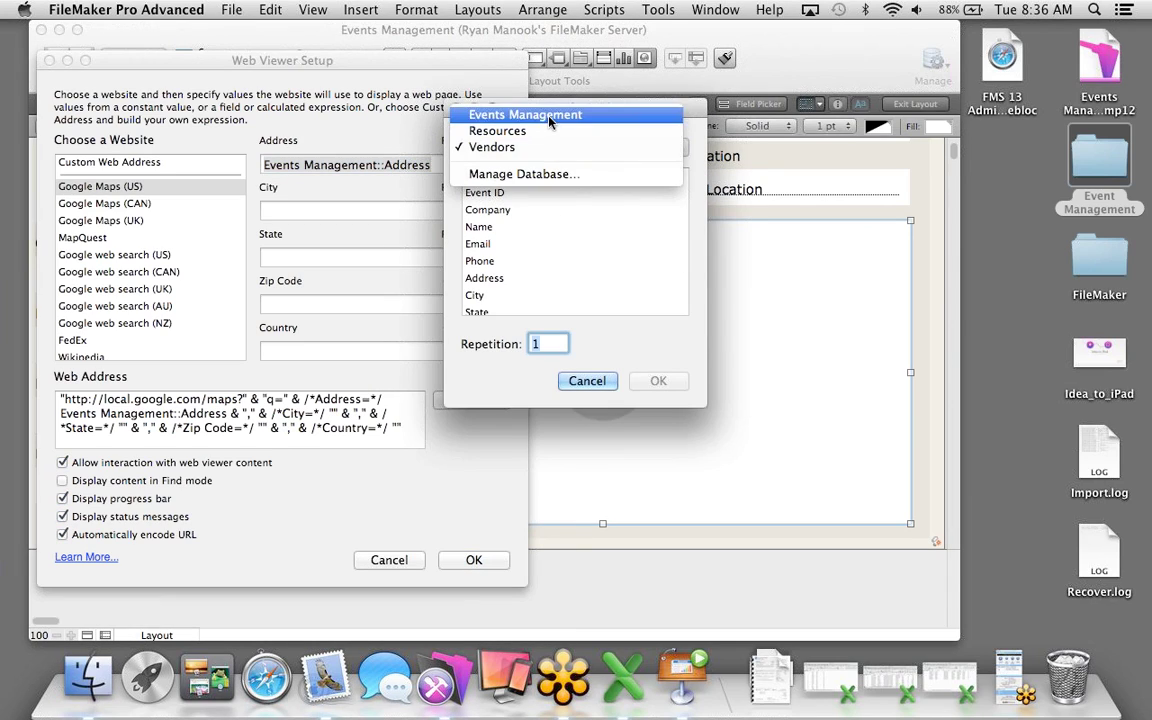
left_click(548, 116)
scroll(510, 265, "down", 1)
left_click(476, 285)
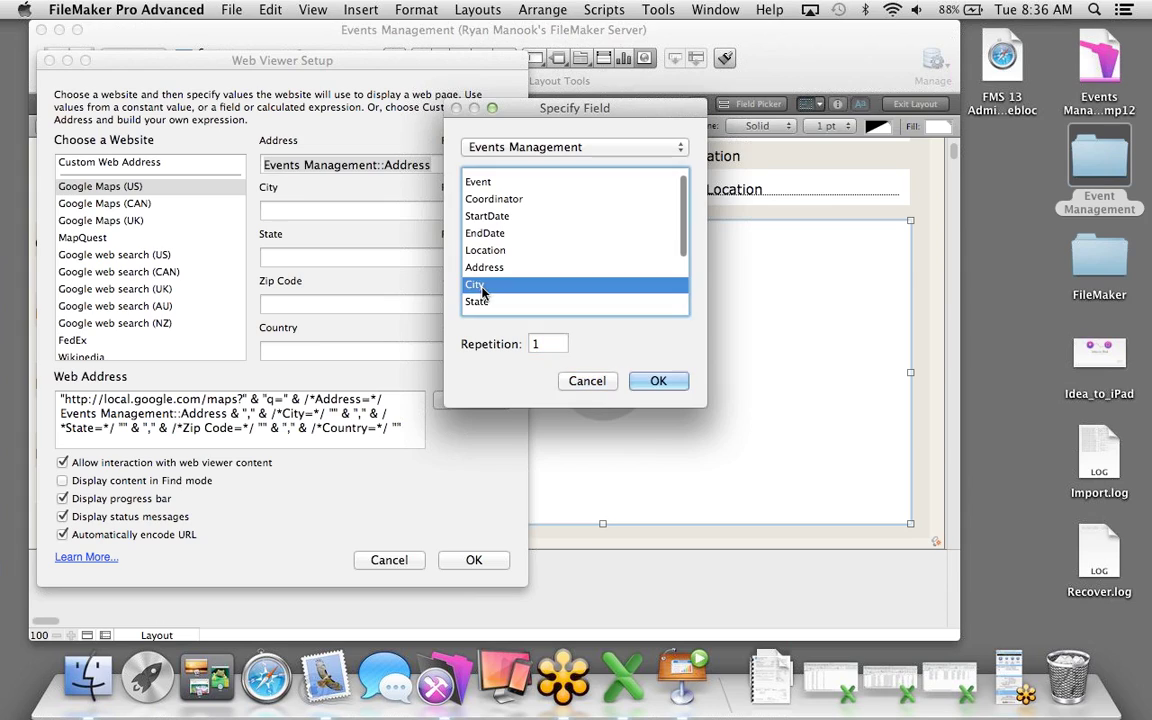
double_click(478, 286)
Set the State parameter to the Events Management State field.
left_click(499, 259)
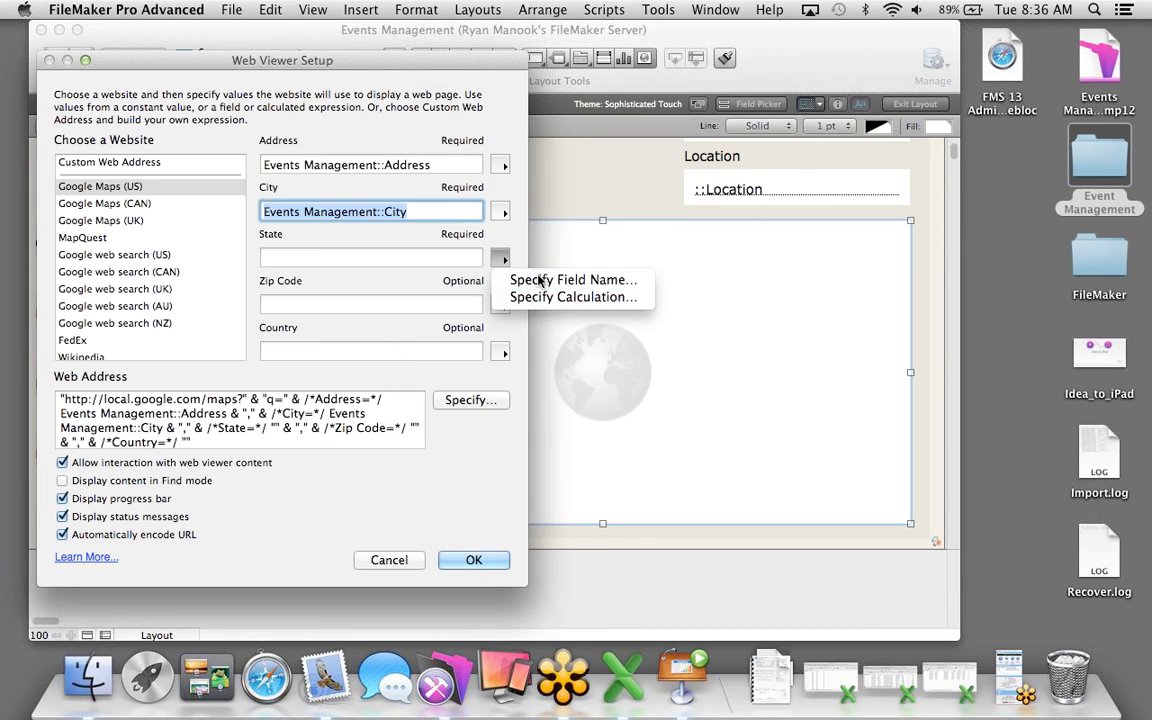
left_click(539, 281)
left_click(555, 147)
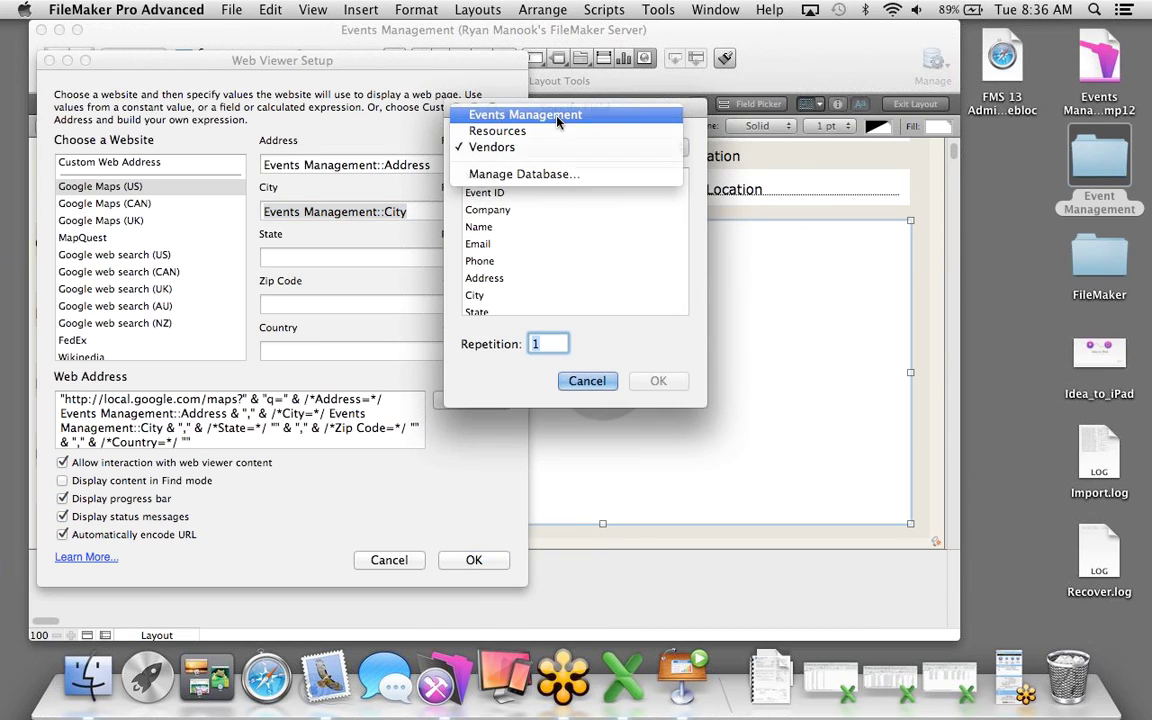
left_click(557, 116)
scroll(500, 255, "down", 2)
double_click(470, 275)
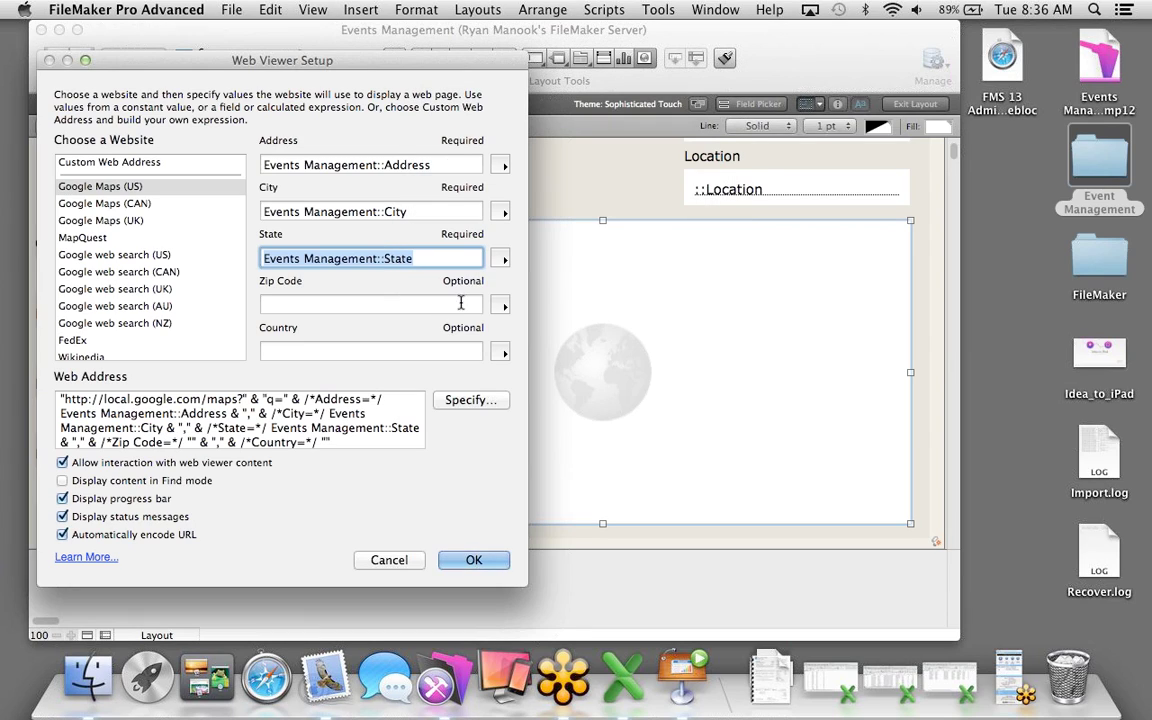
Set the Zip Code parameter to the Events Management Zip field and confirm the setup.
left_click(503, 305)
left_click(545, 326)
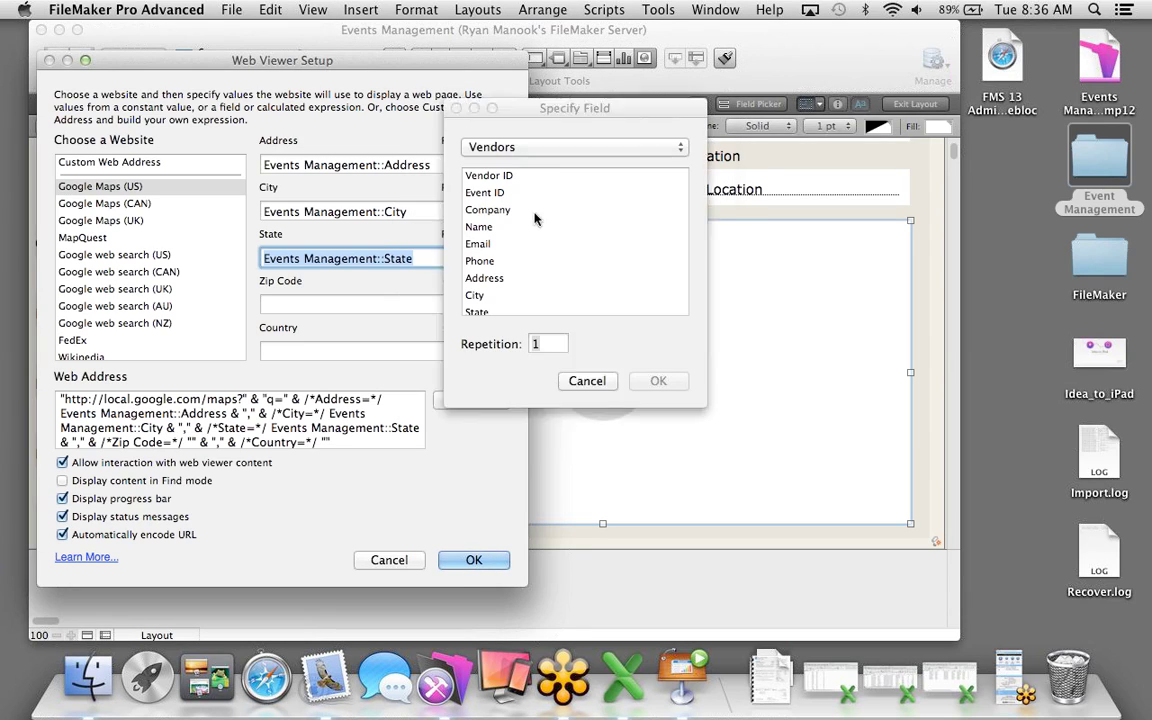
left_click(555, 147)
left_click(545, 116)
scroll(507, 273, "down", 2)
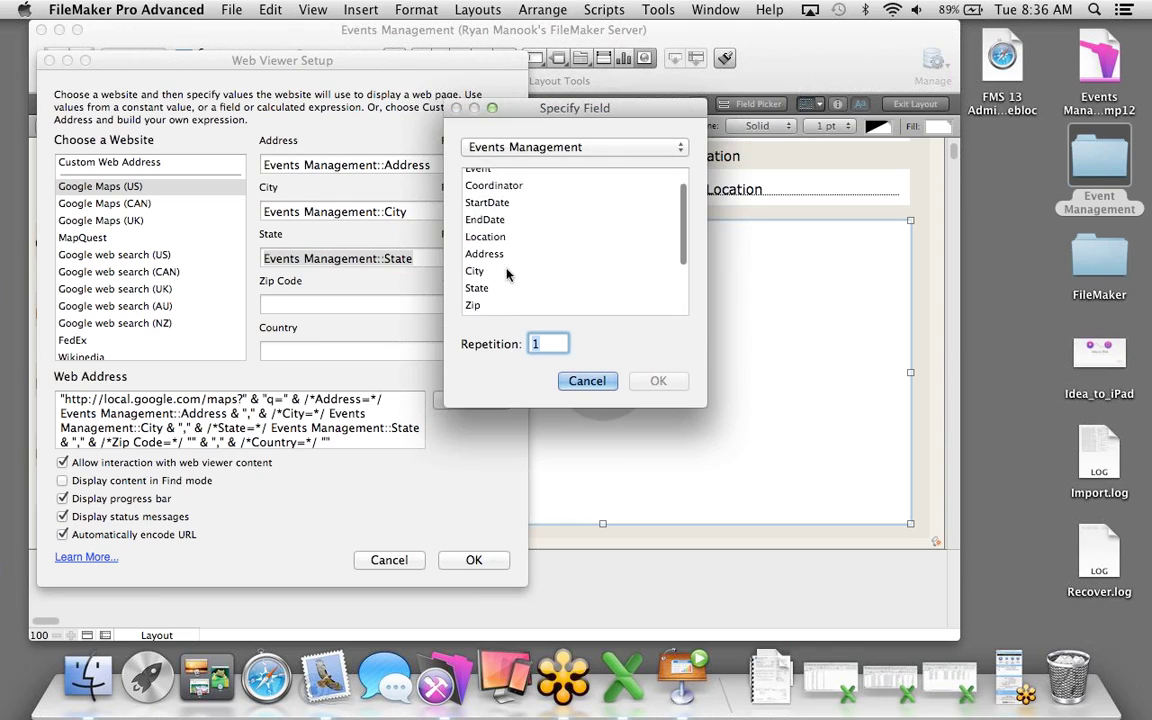
scroll(507, 273, "down", 1)
double_click(506, 282)
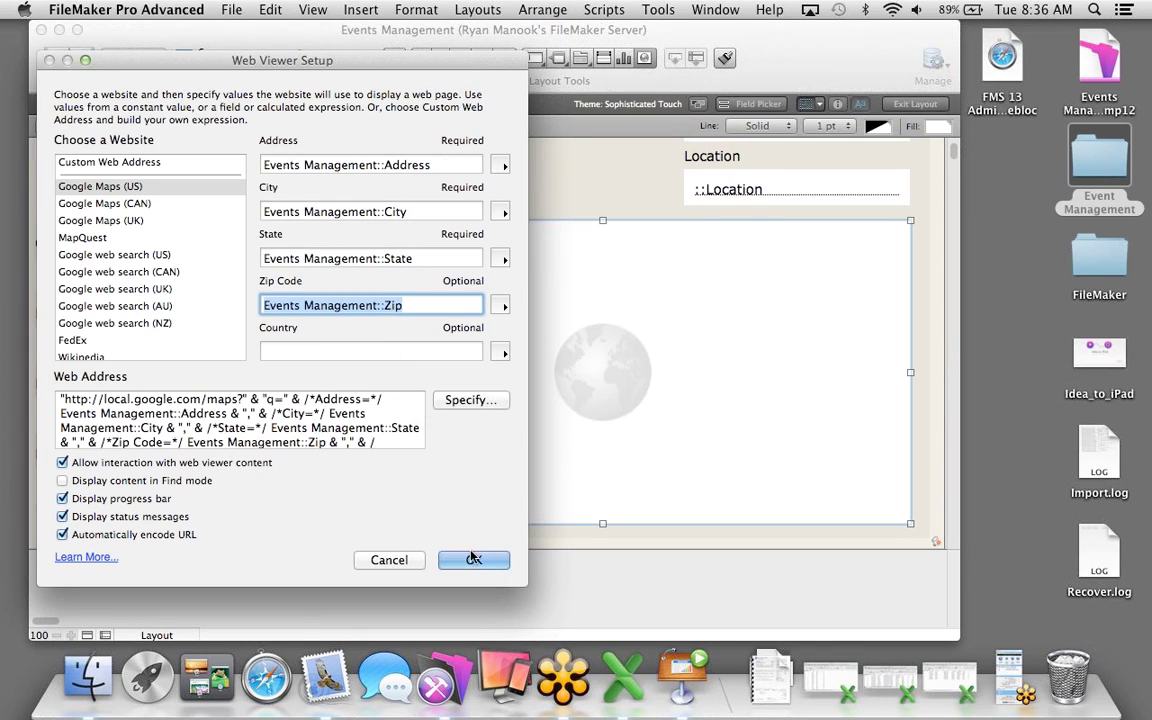
left_click(473, 559)
scroll(545, 339, "up", 3)
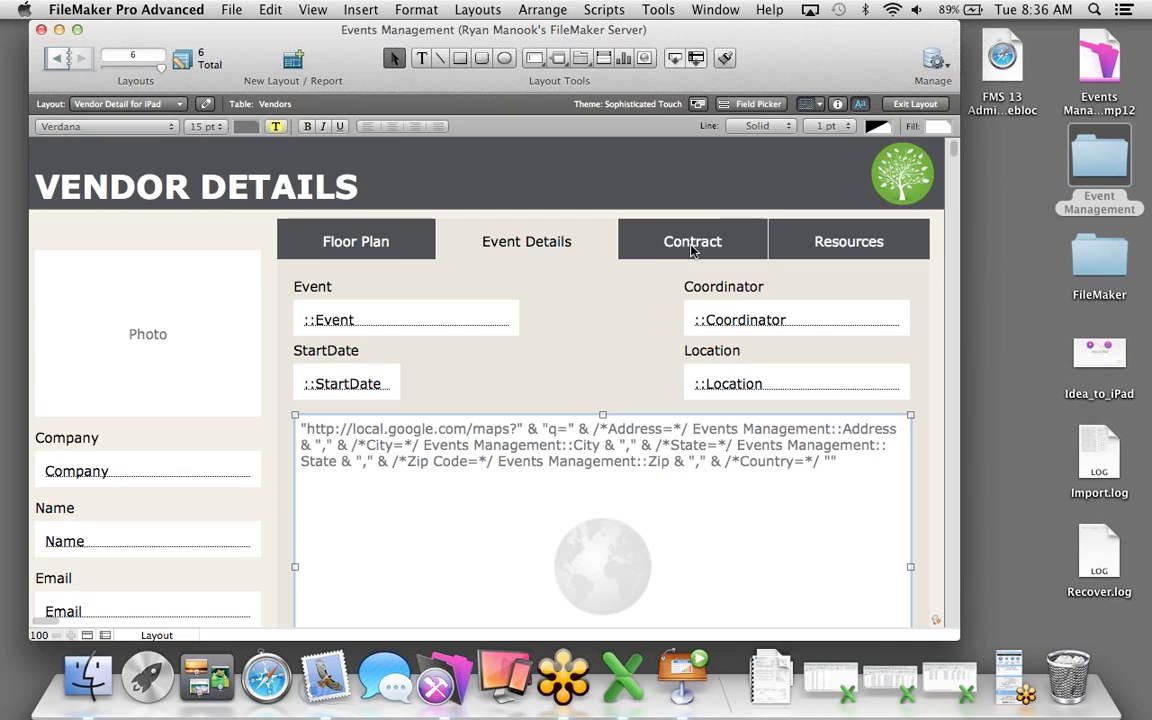
On the Contract tab, create a new Vendors field 'Contract' of type Container.
left_click(692, 245)
left_click(756, 103)
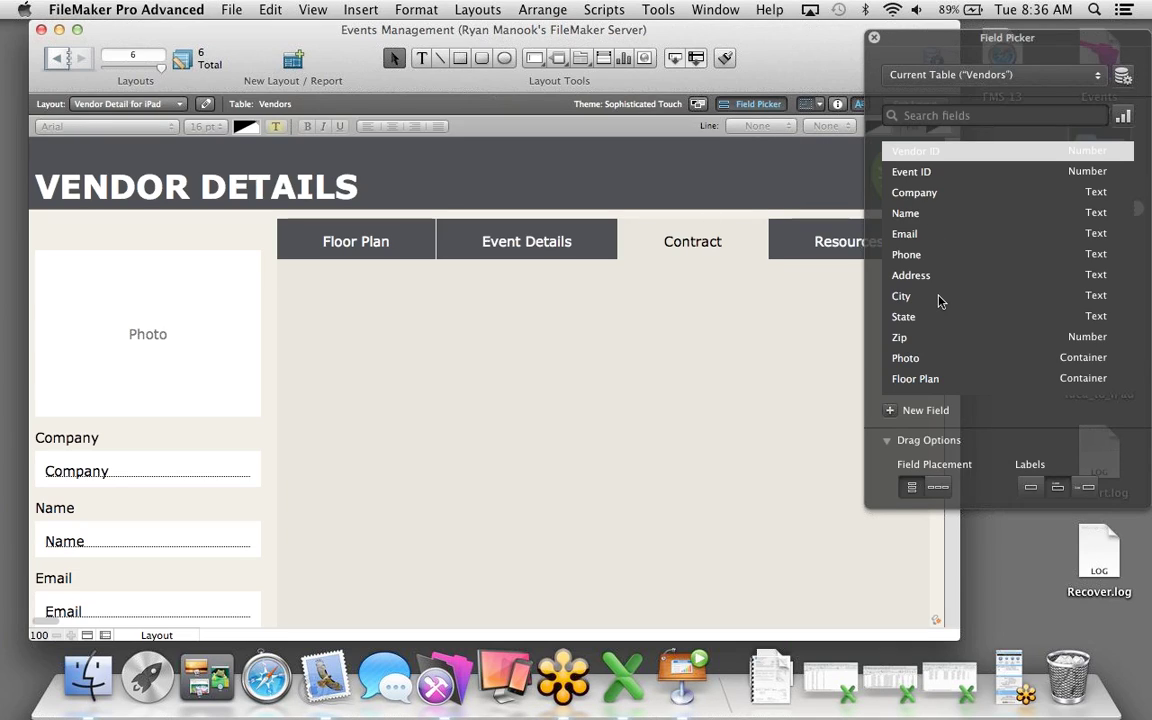
left_click(891, 411)
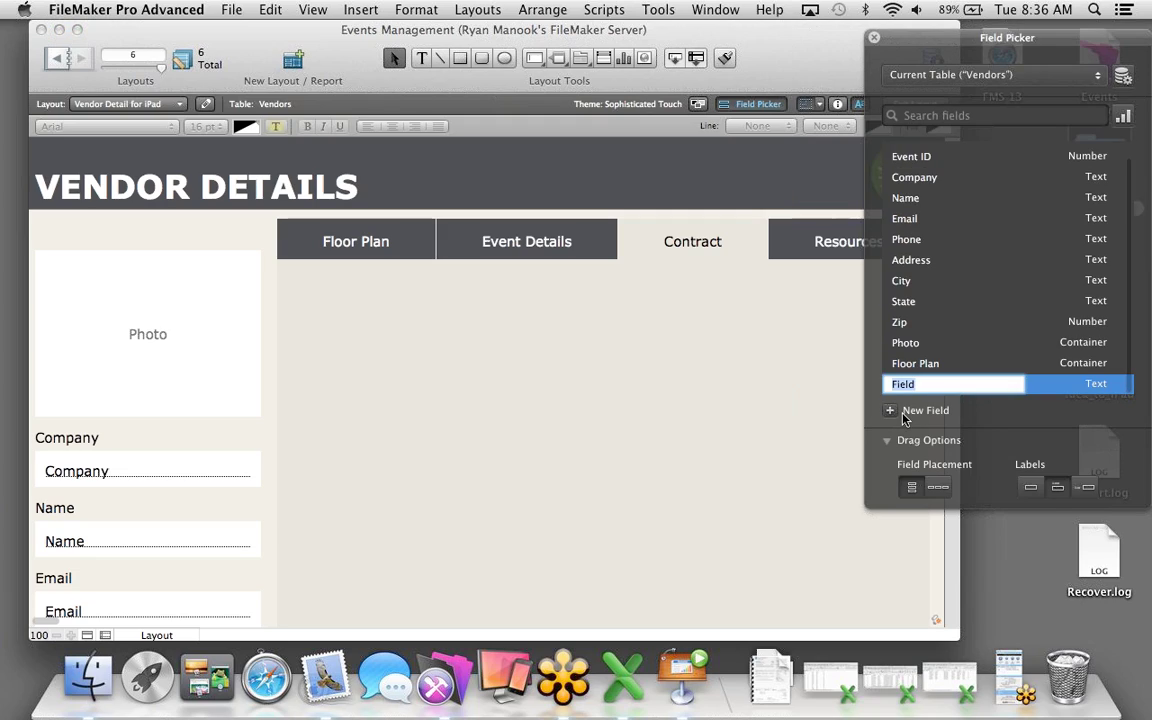
type("Contract")
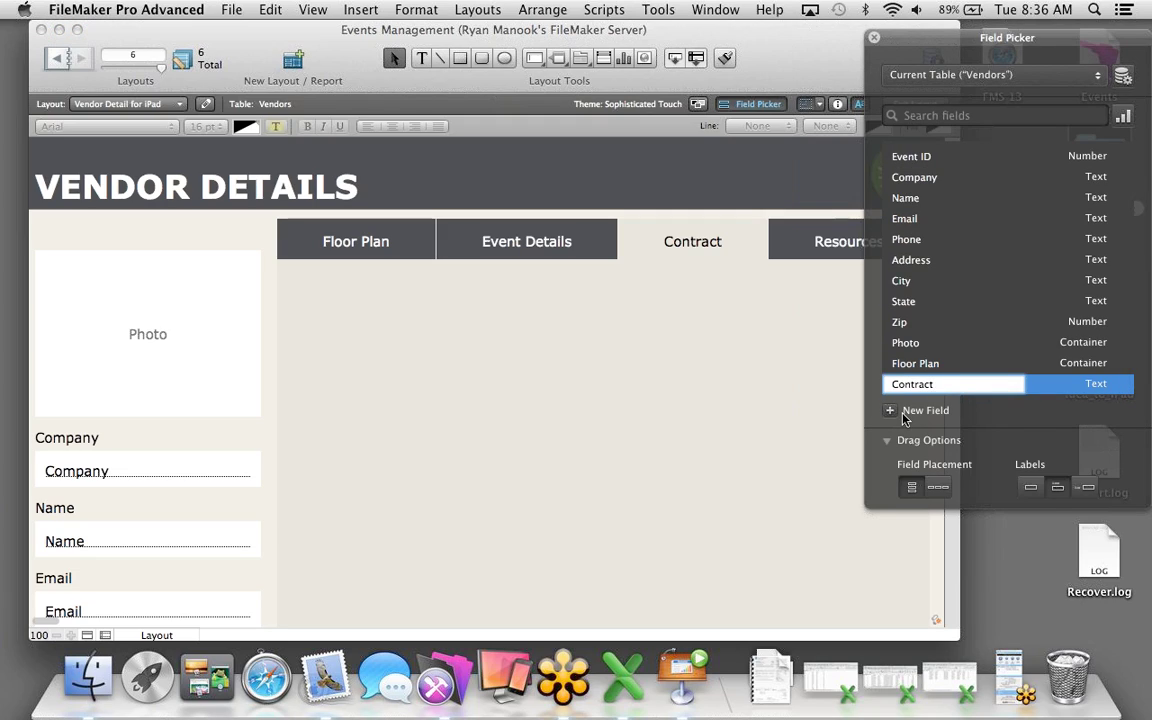
left_click(1072, 388)
left_click(1062, 450)
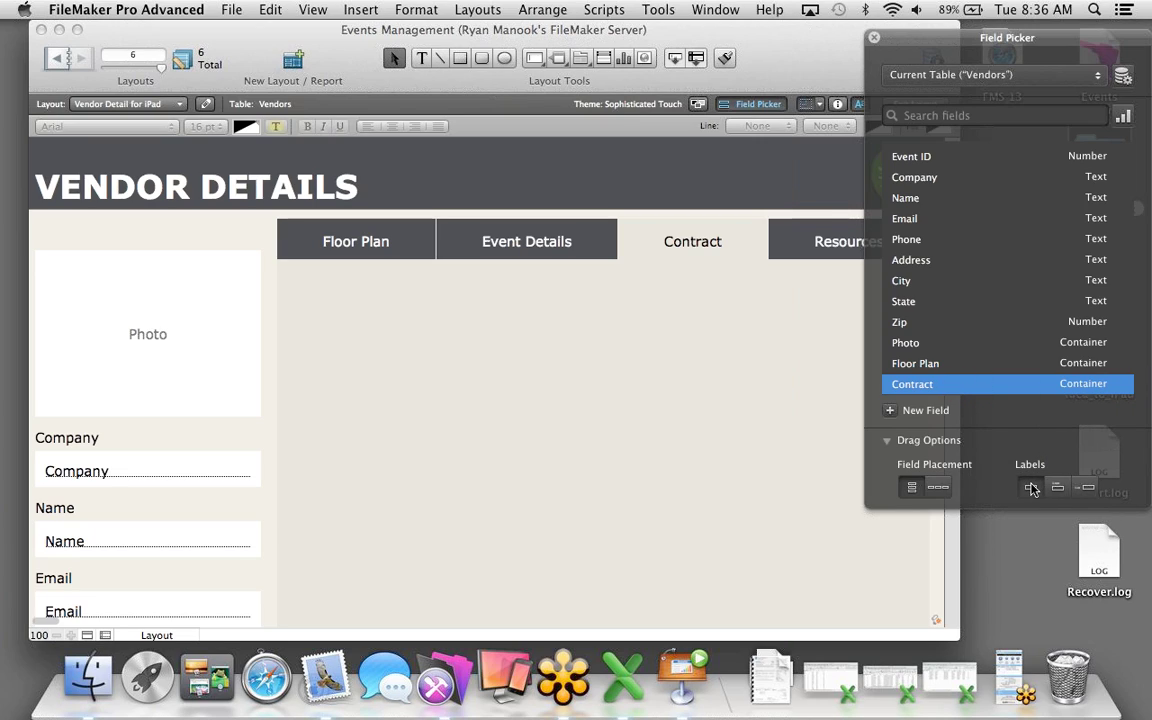
Place the Contract field on the Contract tab and enlarge it to fill the panel.
left_click_drag(878, 380, 334, 295)
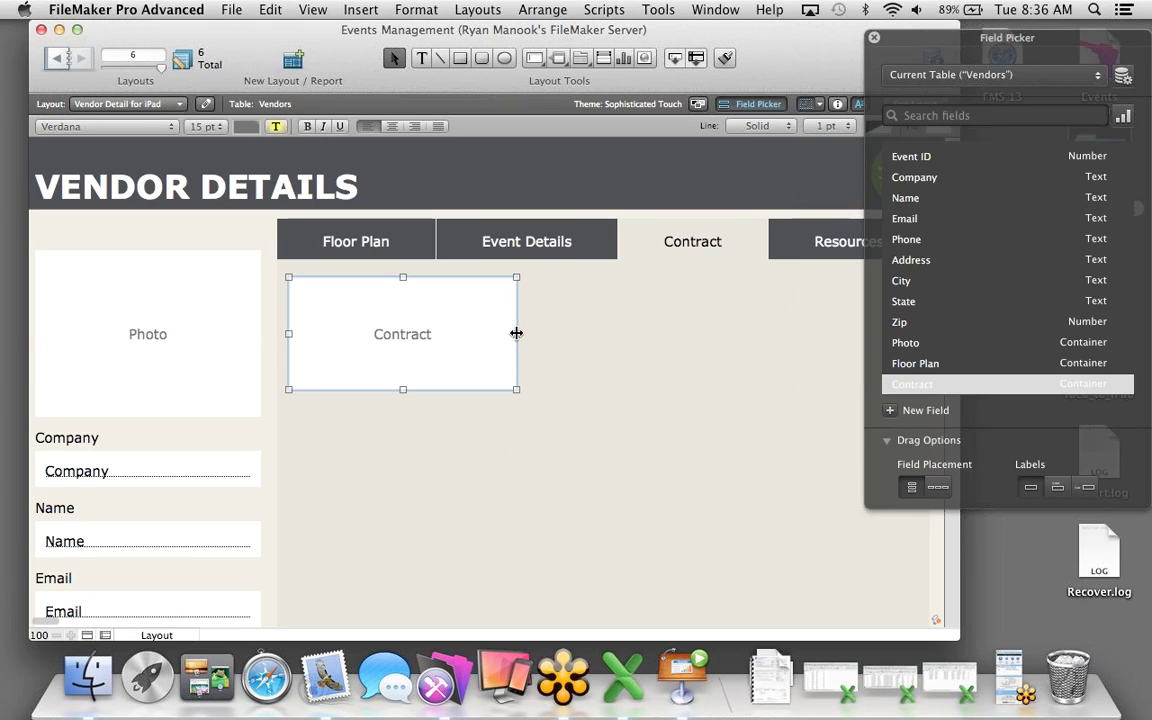
left_click_drag(516, 334, 915, 345)
left_click_drag(599, 389, 581, 527)
scroll(735, 288, "up", 5)
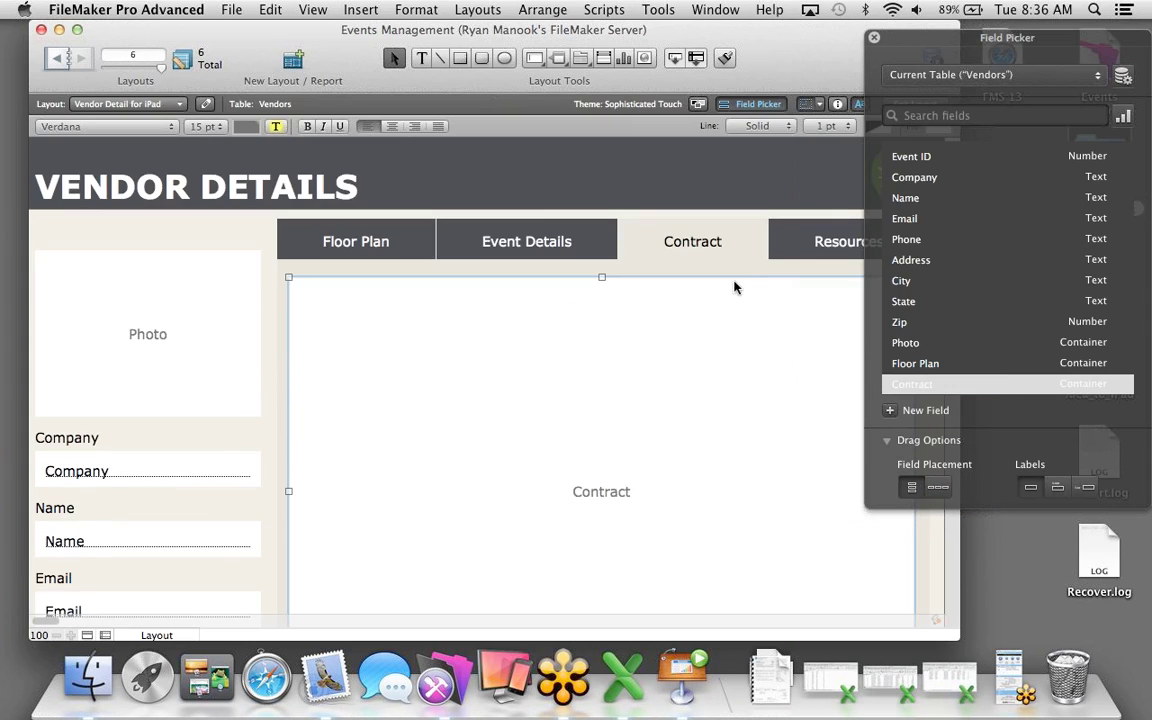
left_click(830, 245)
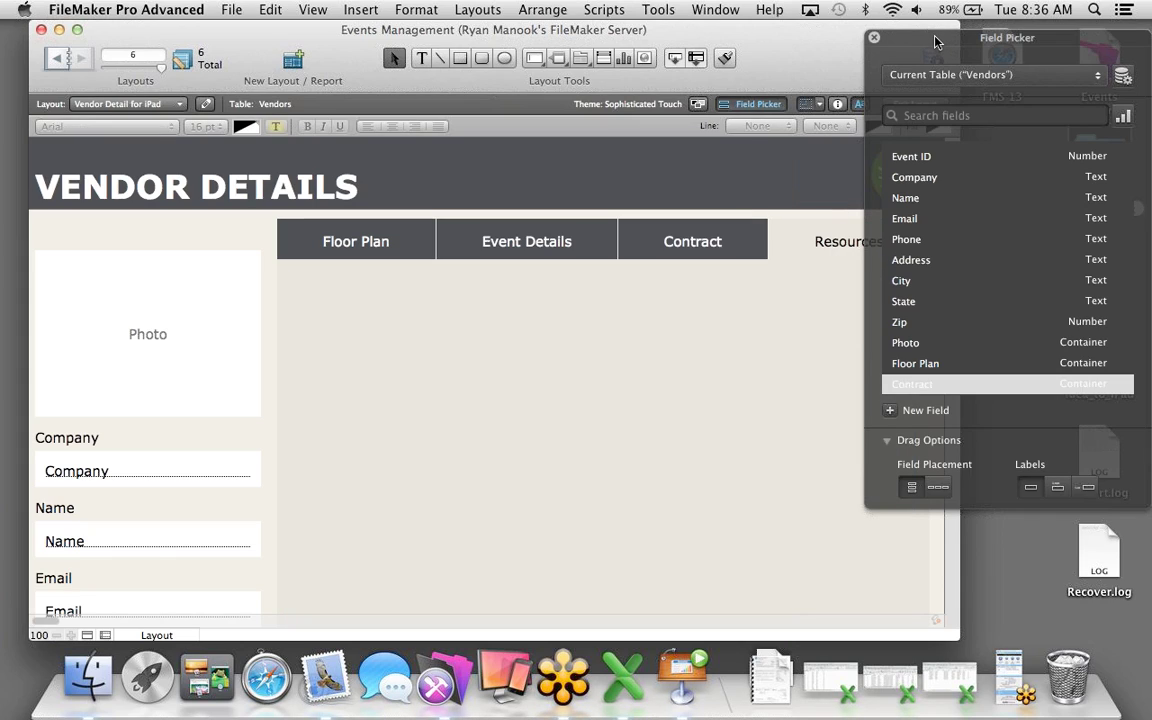
left_click_drag(938, 44, 1023, 38)
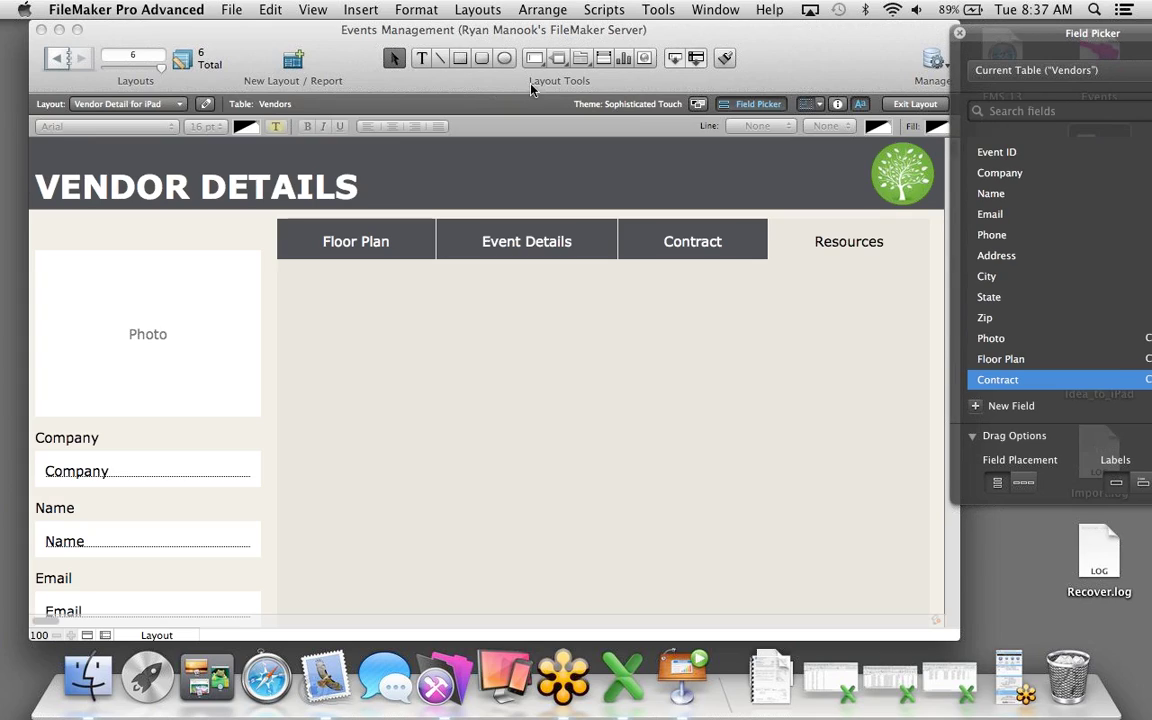
Draw a portal on the Resources tab, then cancel it because Resources isn't related yet.
left_click(606, 58)
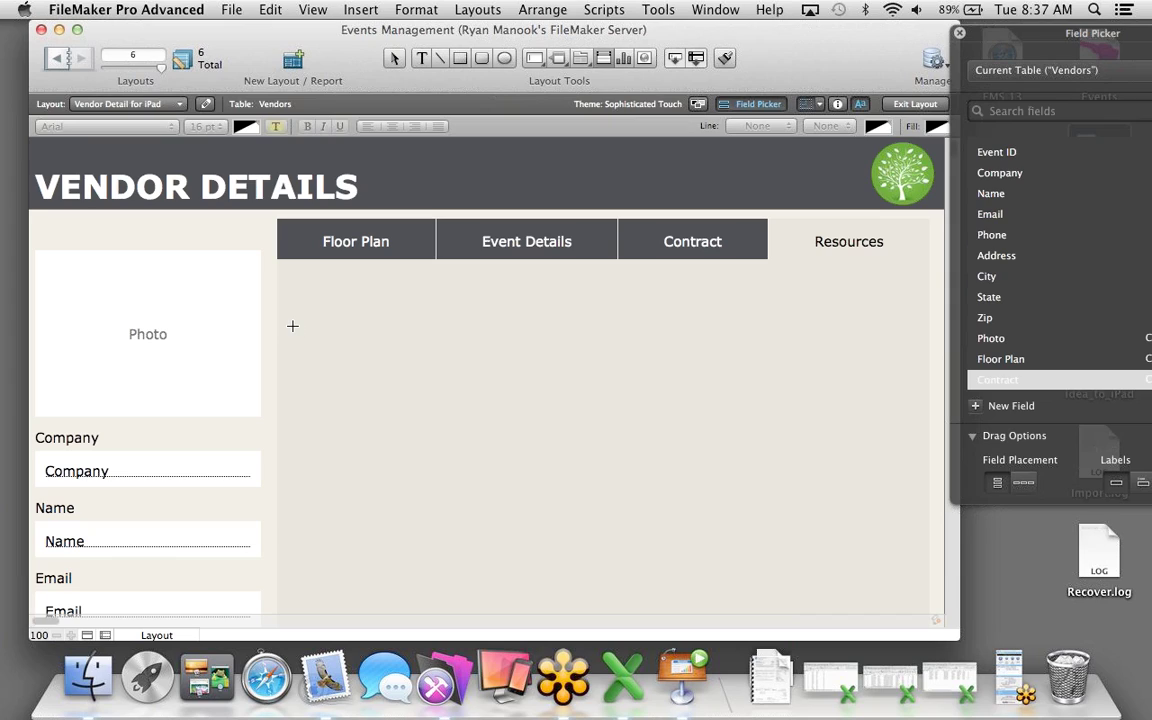
mouse_move(288, 332)
left_mouse_down()
mouse_move(496, 447)
mouse_move(818, 545)
mouse_move(867, 601)
mouse_move(894, 612)
mouse_move(908, 550)
mouse_move(911, 606)
left_mouse_up()
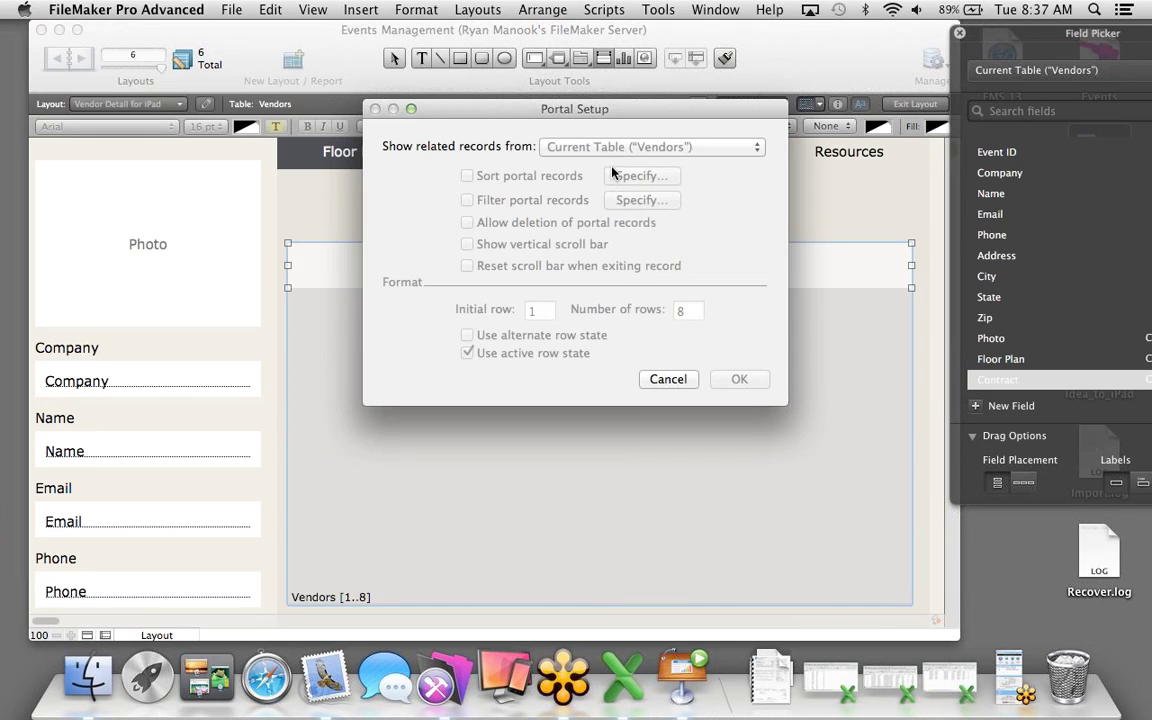
left_click(613, 151)
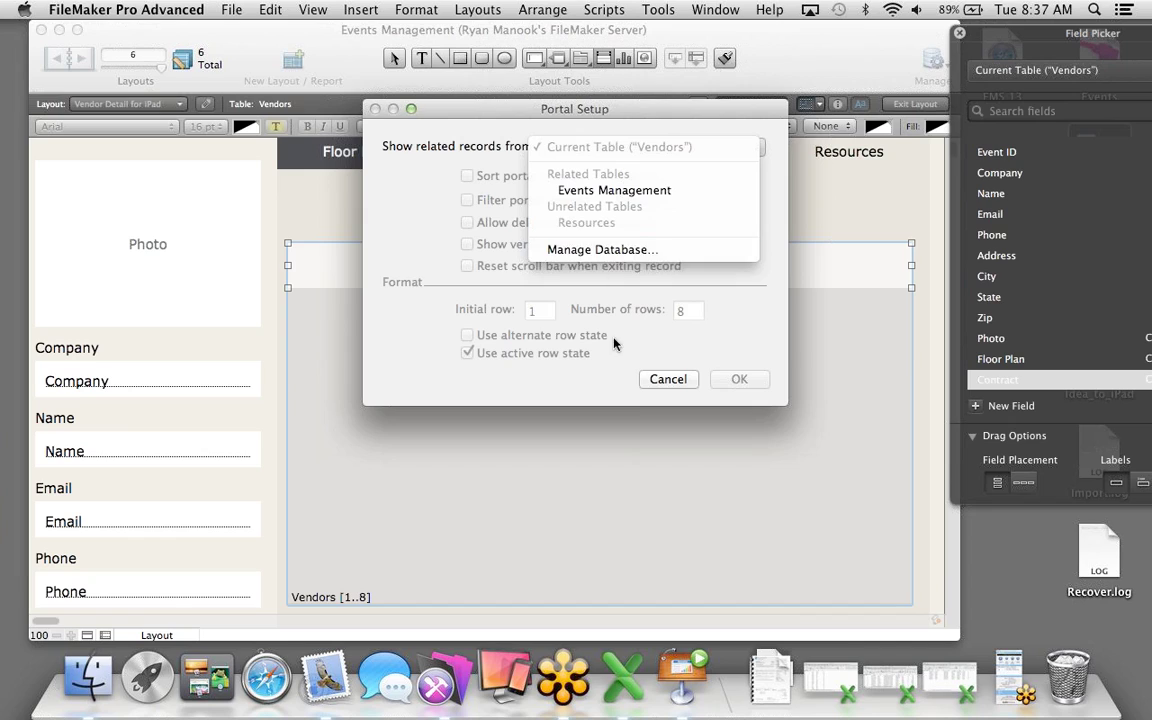
left_click(665, 390)
left_click(665, 379)
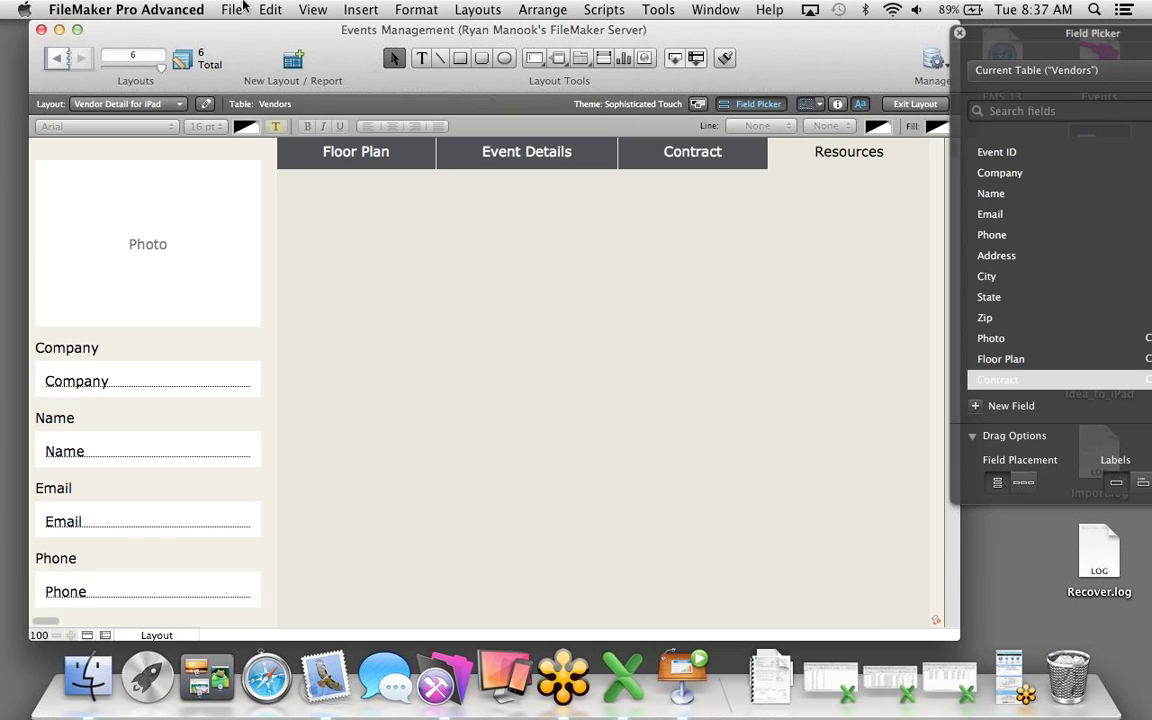
left_click(238, 8)
In the Relationships graph, link Resources::Vendor ID to Vendors::Vendor ID and save.
mouse_move(252, 170)
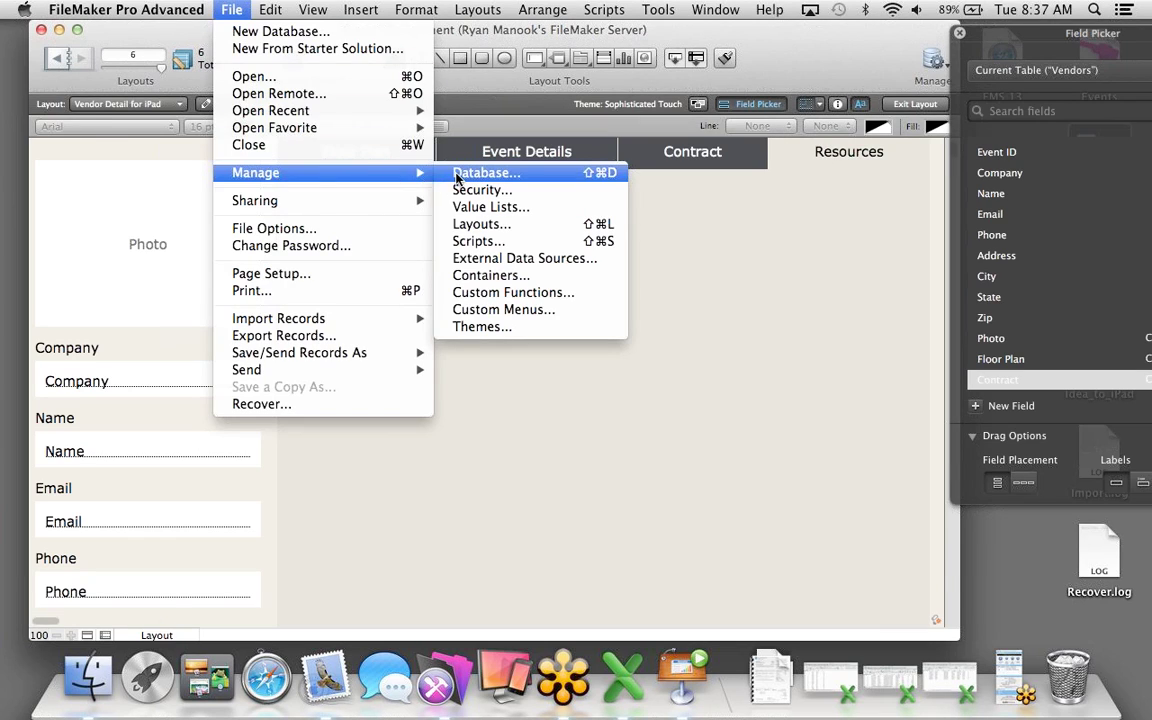
left_click(460, 175)
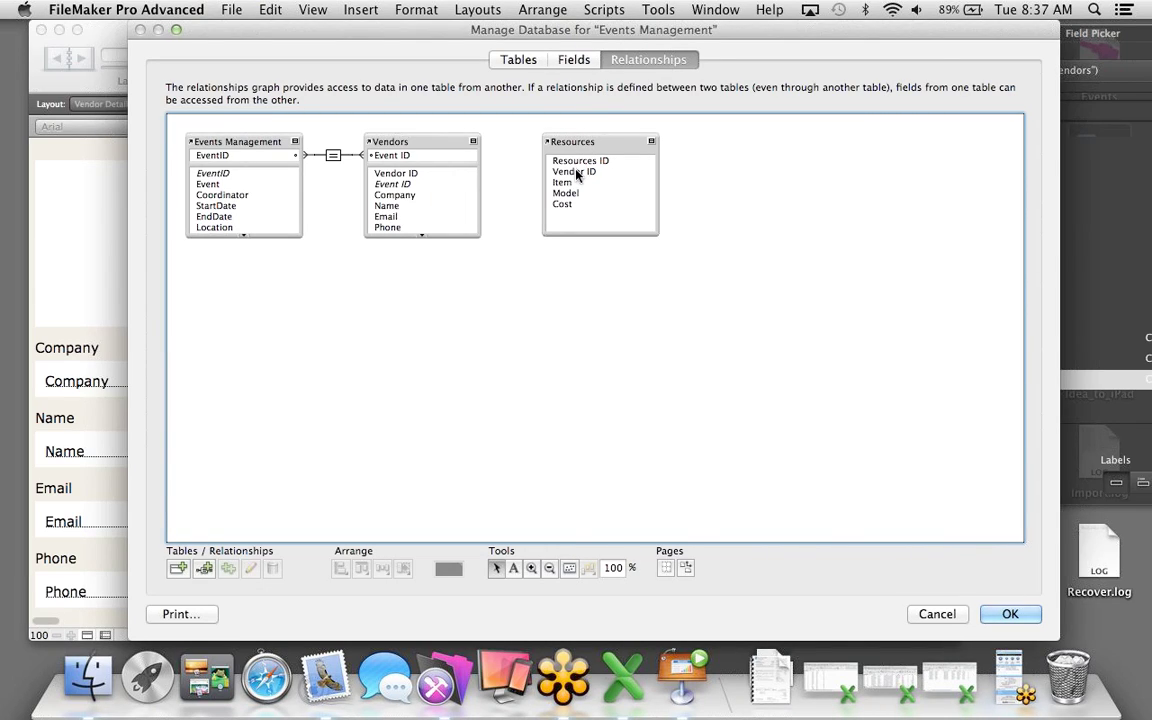
left_click_drag(575, 172, 463, 175)
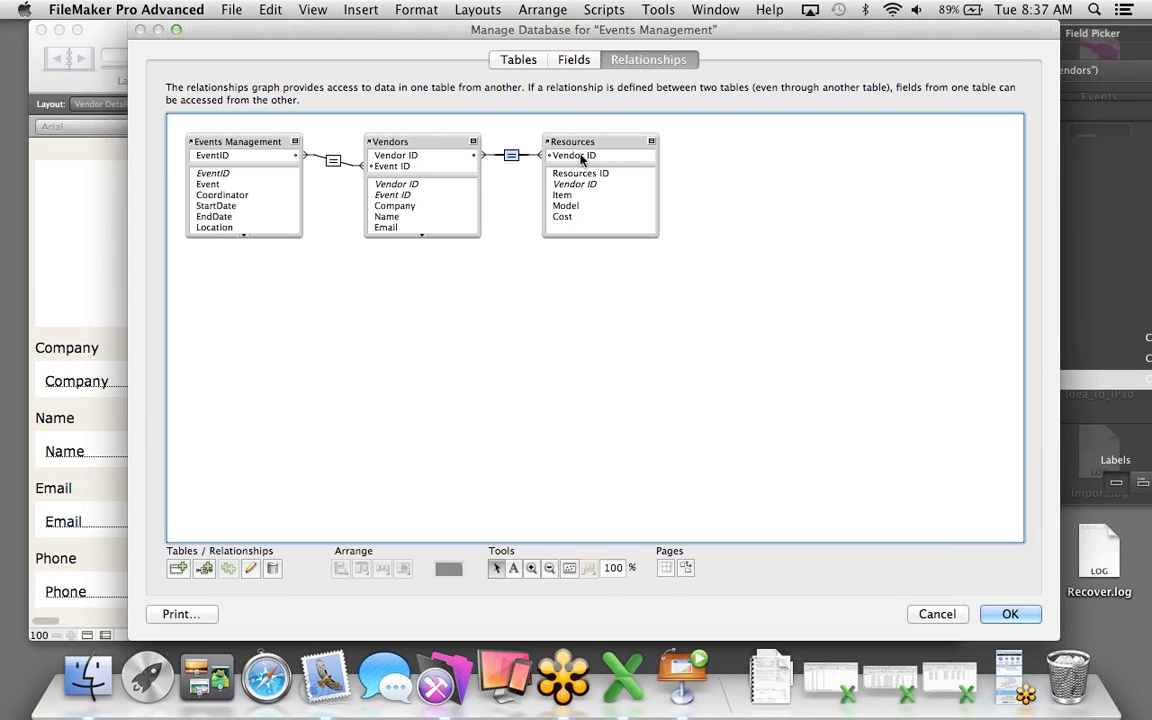
left_click(1008, 612)
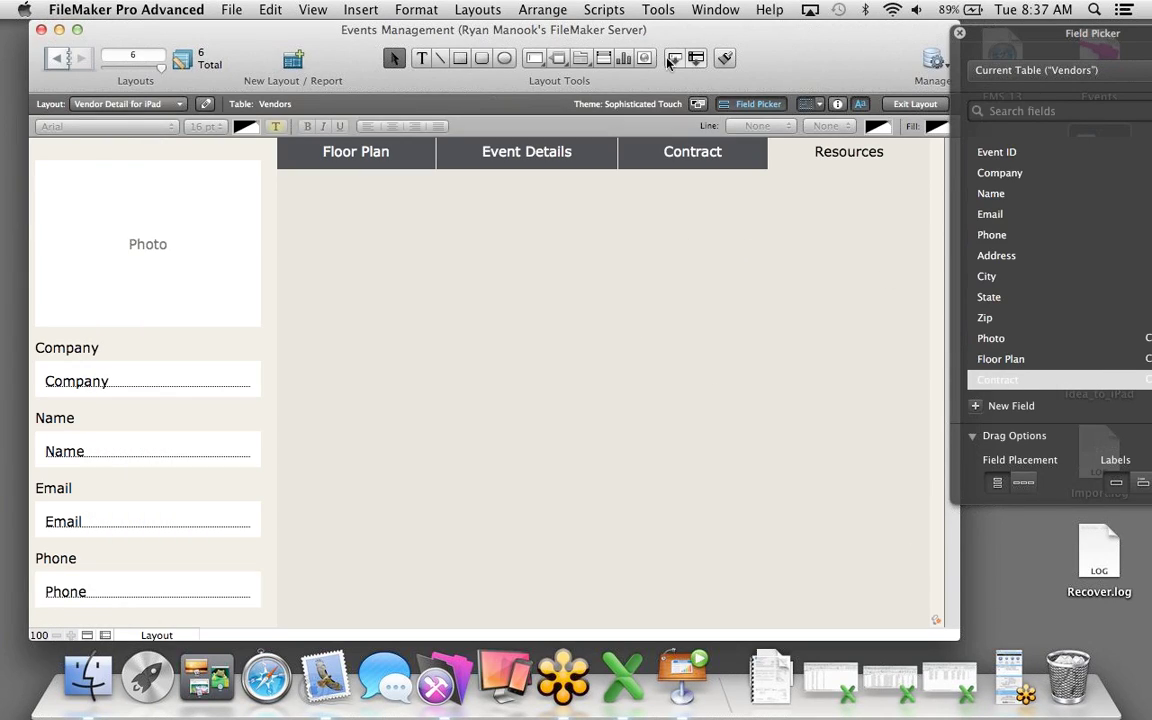
Draw a Resources portal on the Resources tab with 6 rows and a vertical scroll bar.
left_click(603, 60)
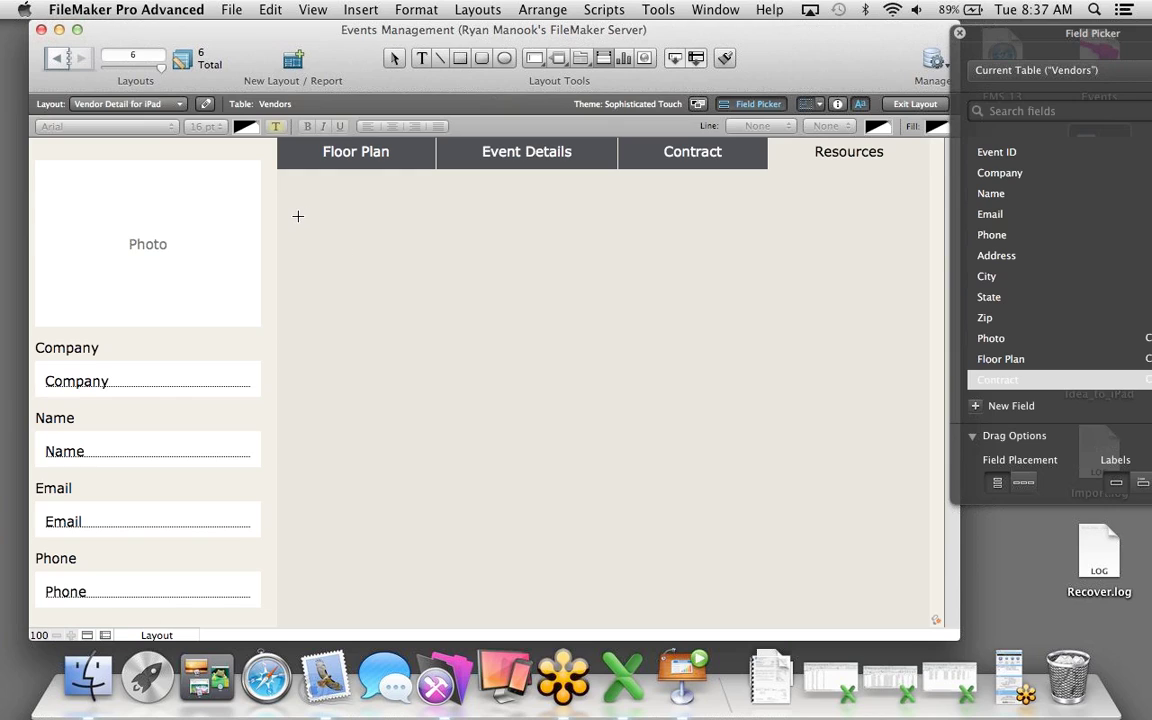
left_click_drag(297, 216, 910, 579)
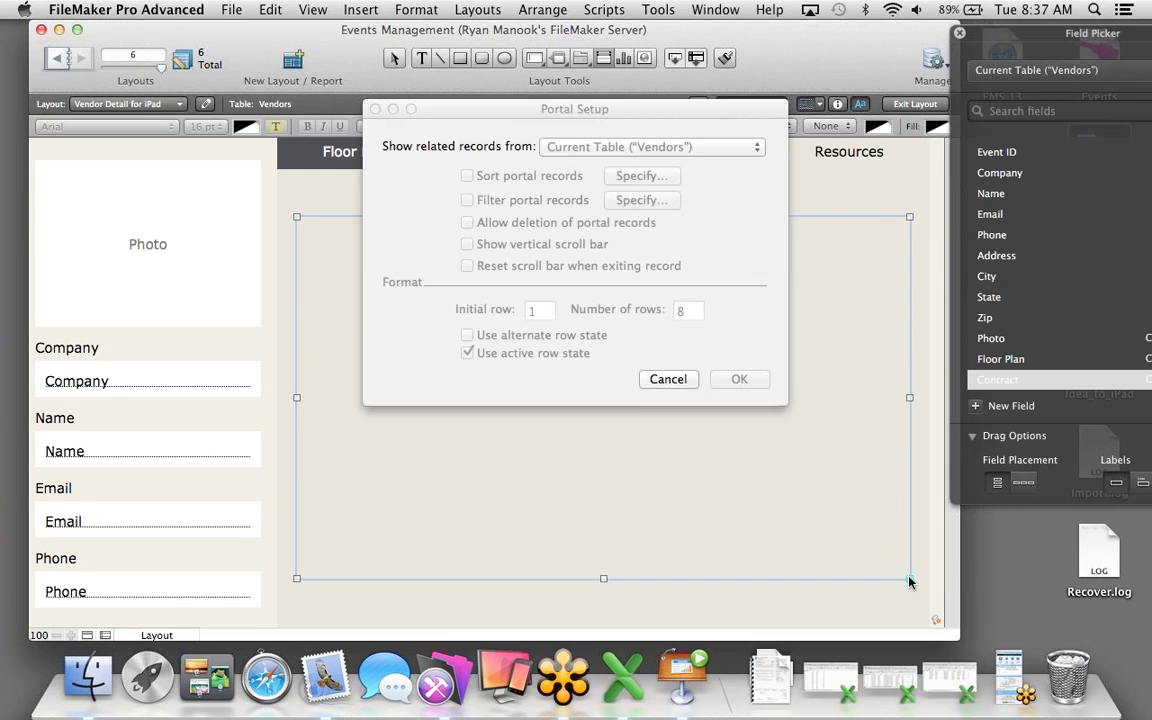
left_click(613, 152)
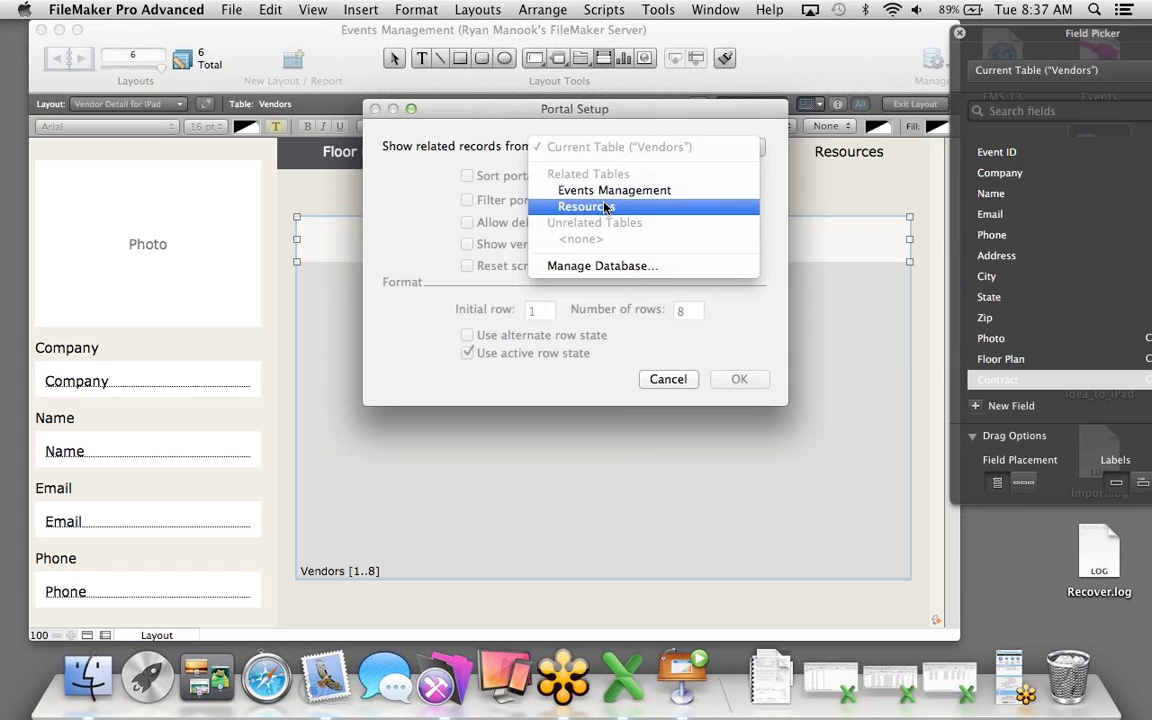
left_click(605, 207)
left_click(537, 246)
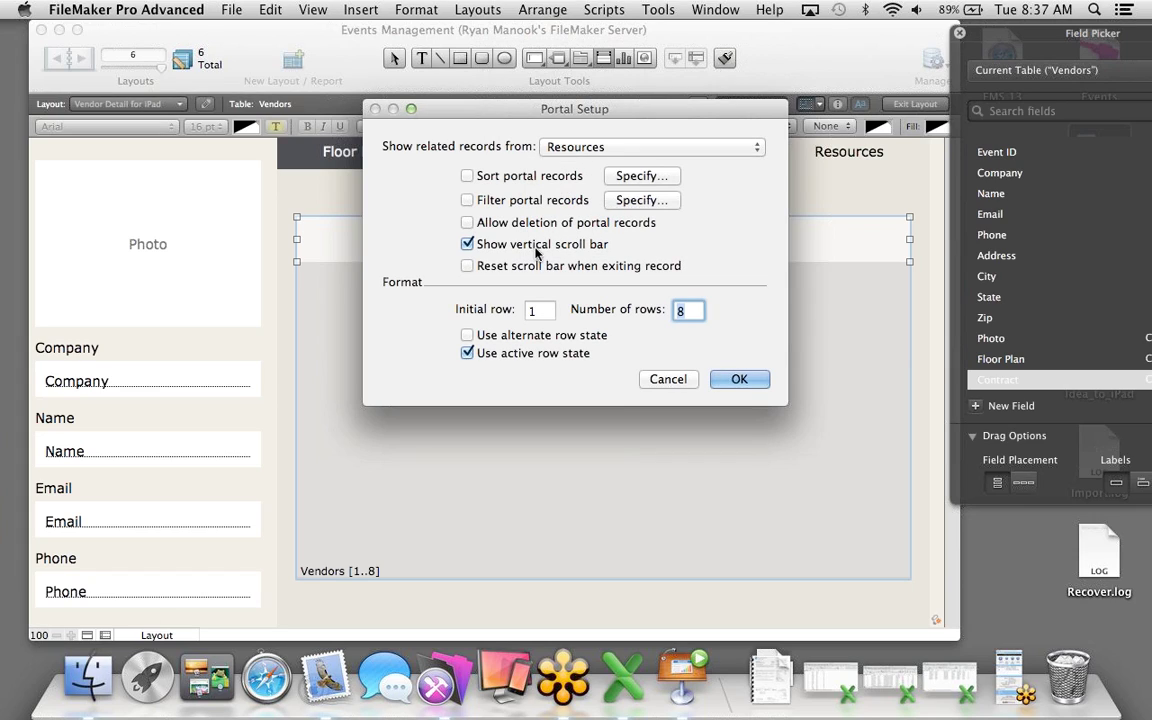
left_click(687, 314)
key("BackSpace")
type("6")
left_click(739, 379)
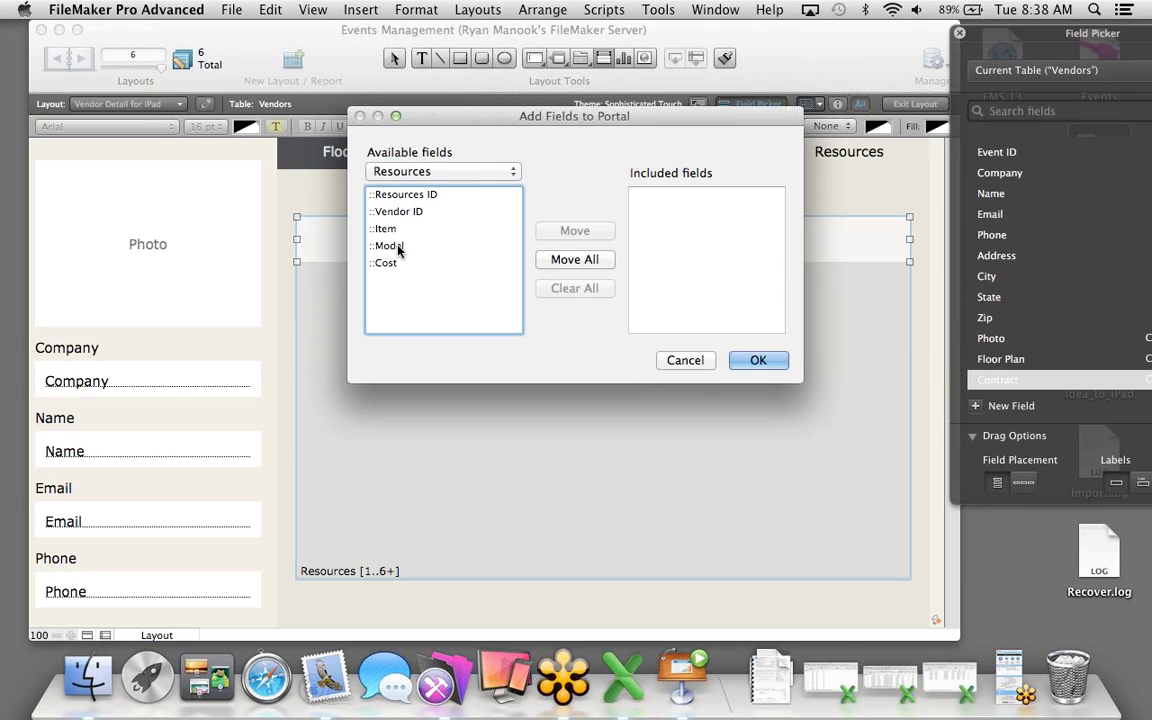
left_click(685, 360)
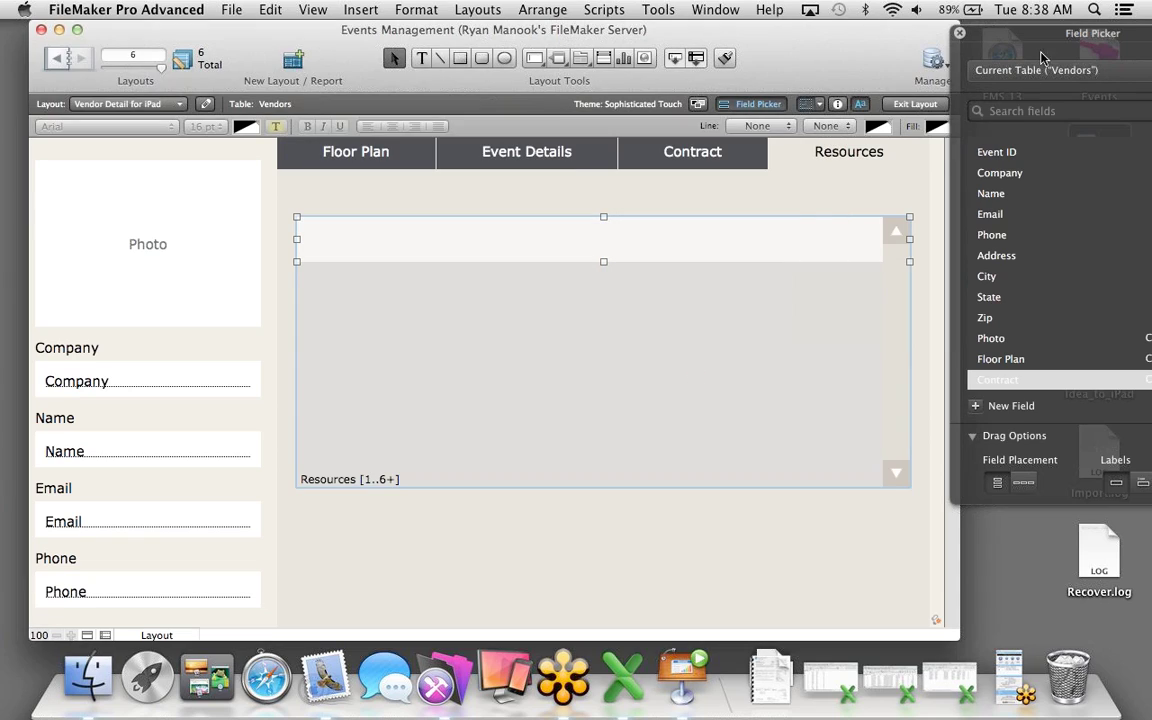
Place Resources ID, Item and Model into the portal horizontally with labels above.
left_click_drag(1040, 57, 908, 52)
left_click(941, 70)
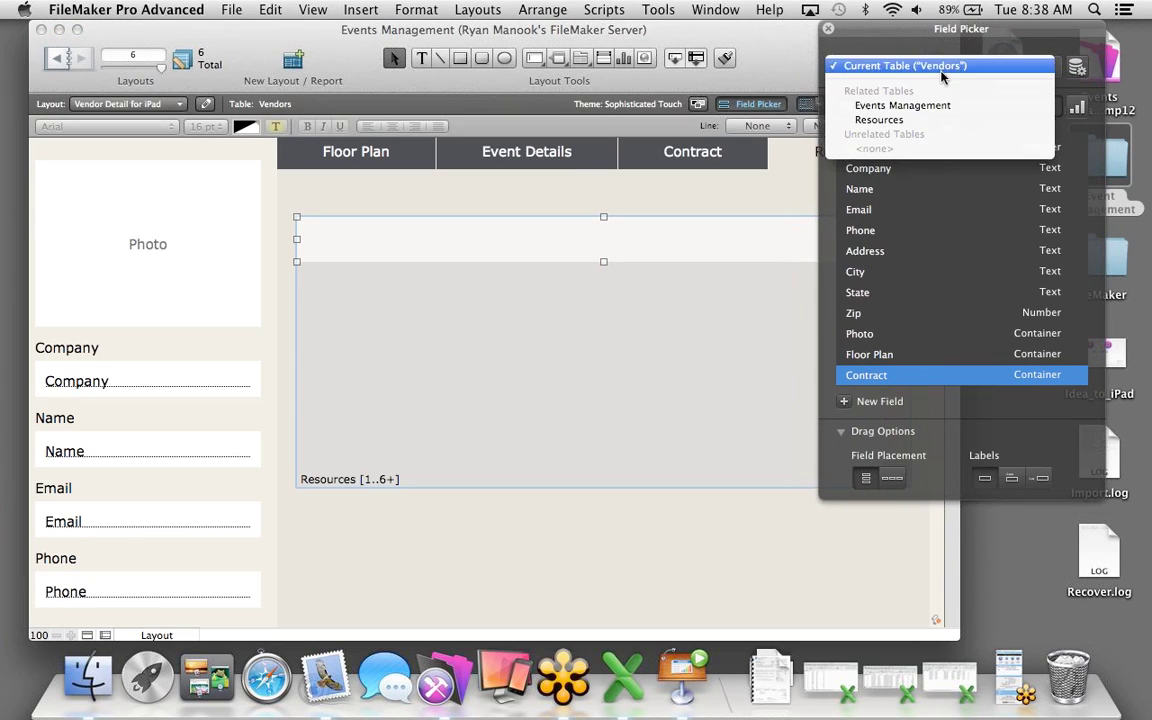
left_click(852, 119)
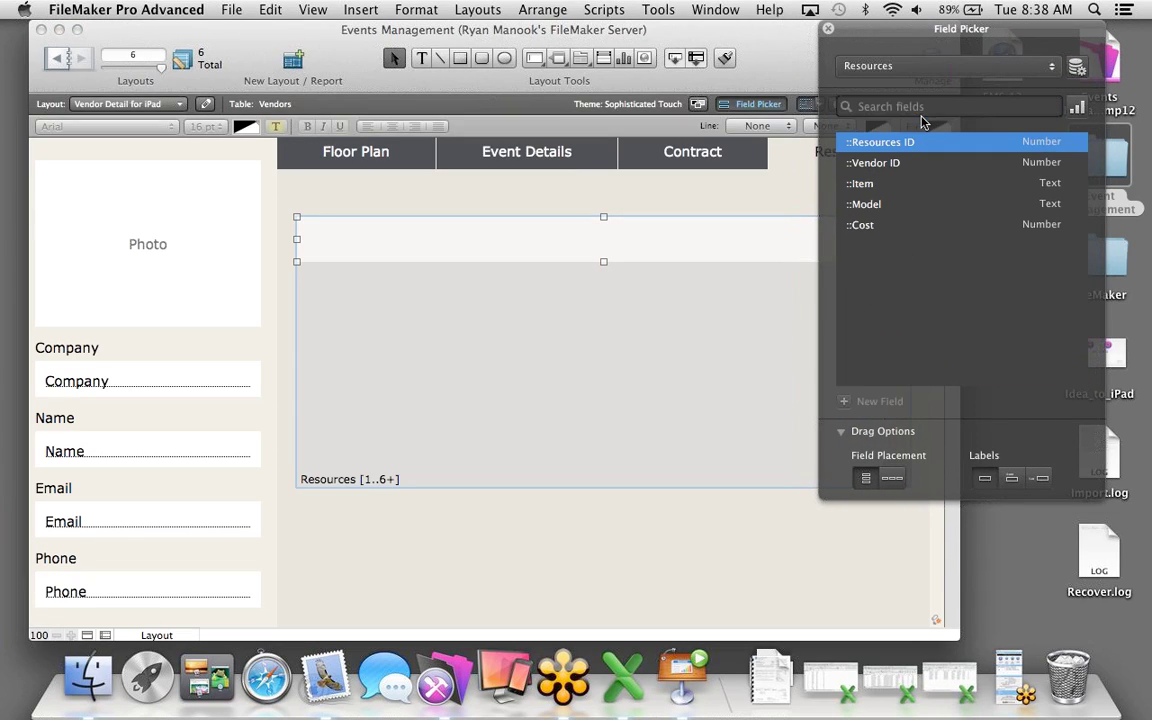
left_click(868, 188, "super")
left_click(868, 204, "super")
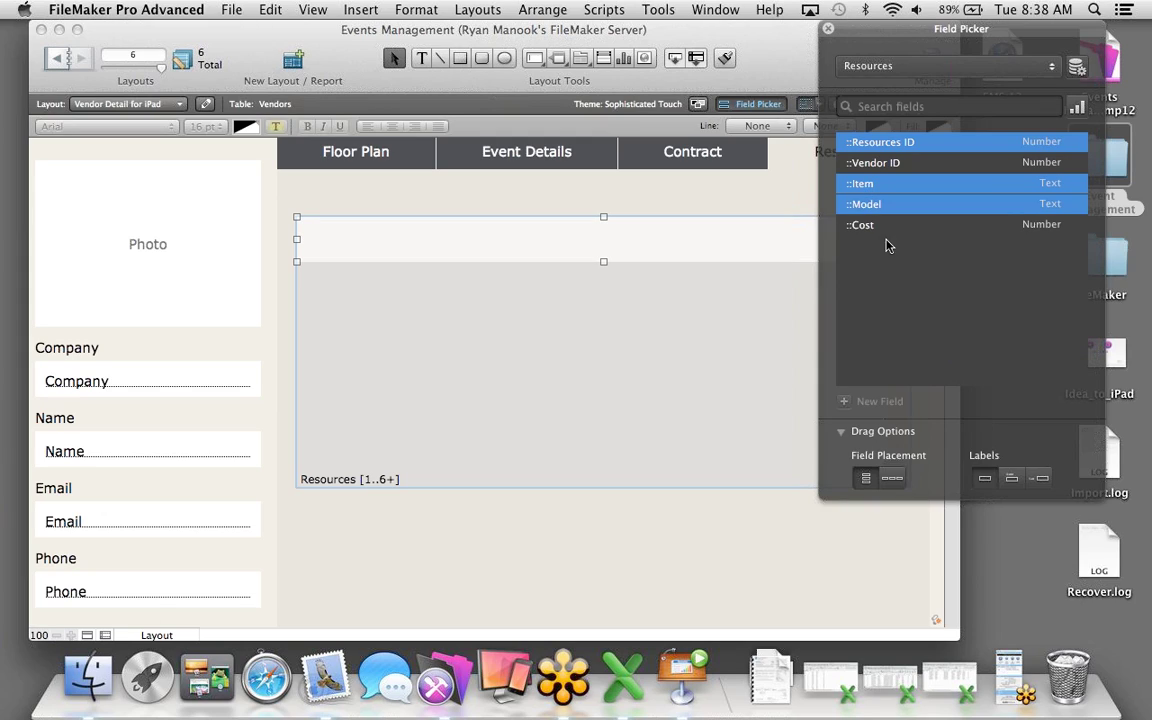
left_click(1011, 478)
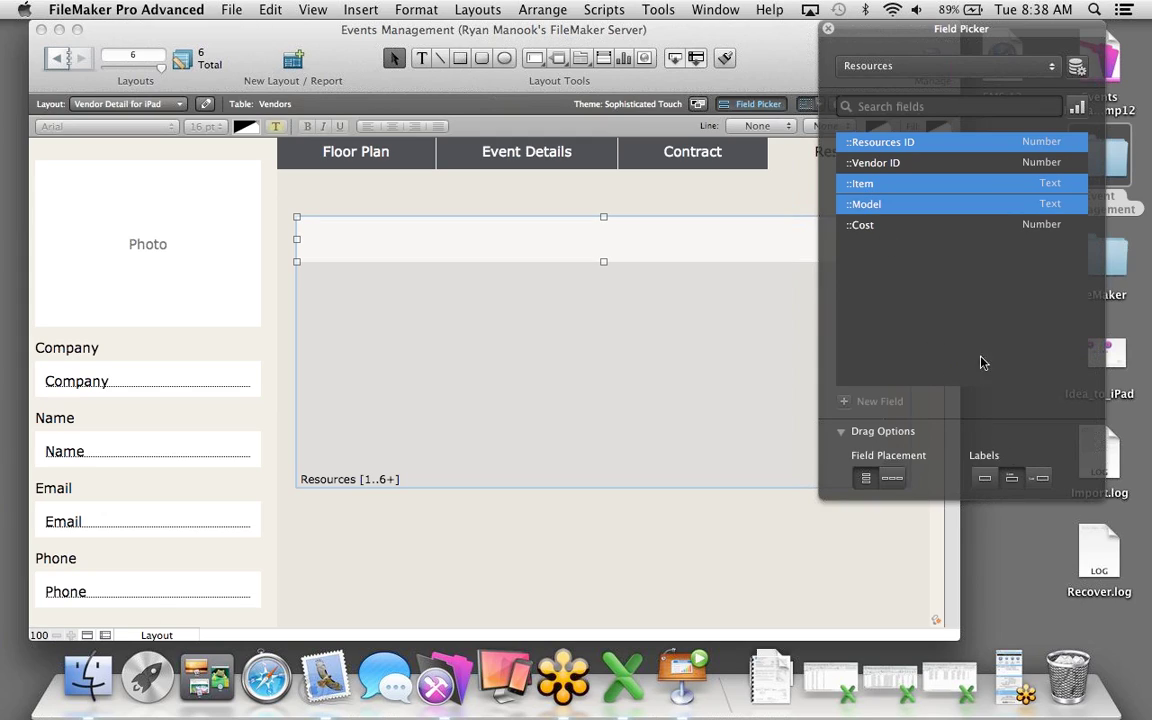
left_click(893, 478)
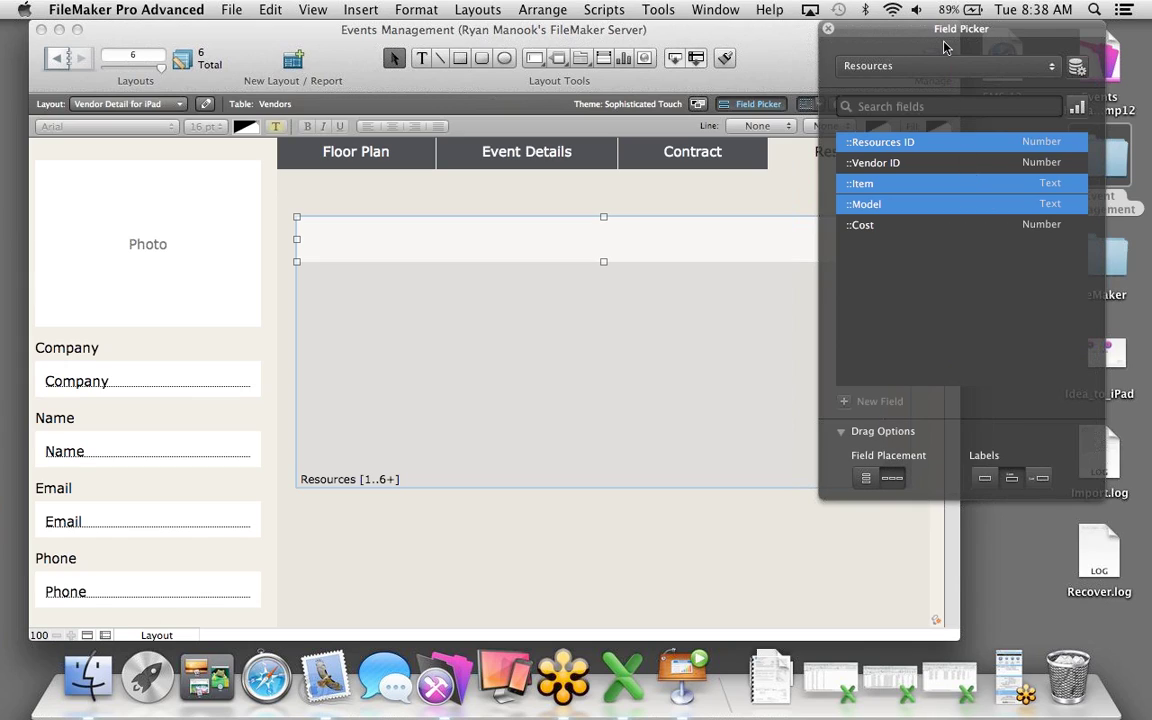
left_click_drag(943, 38, 1003, 38)
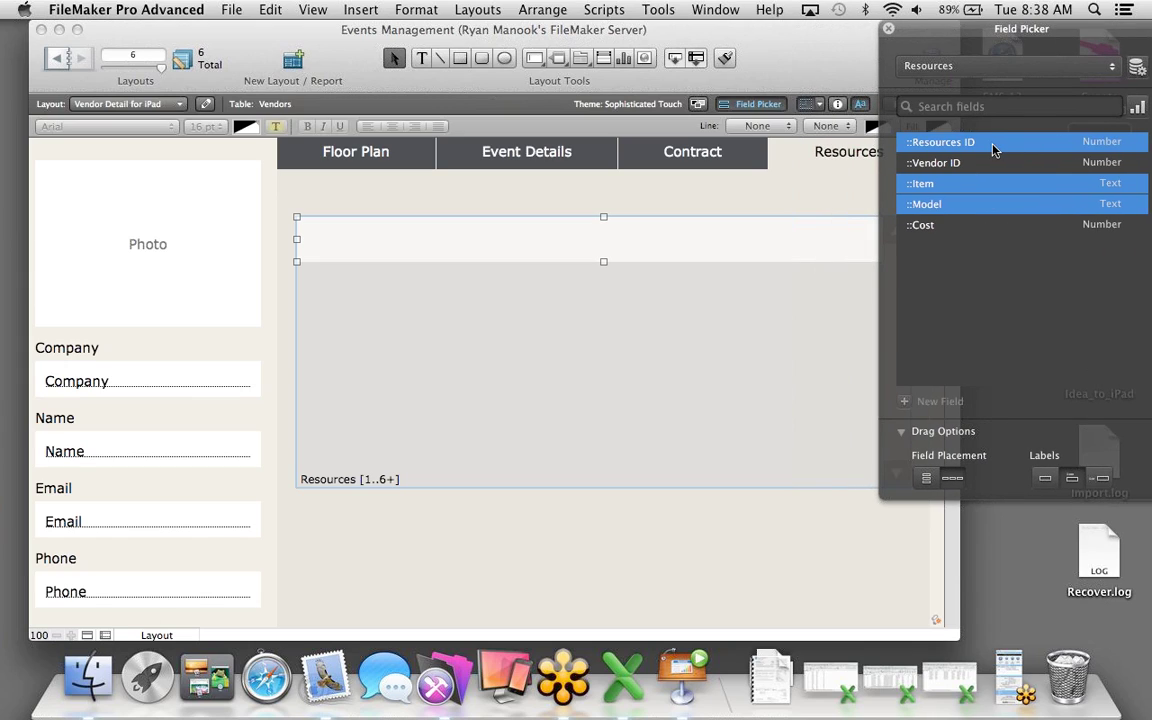
left_click_drag(993, 149, 342, 232)
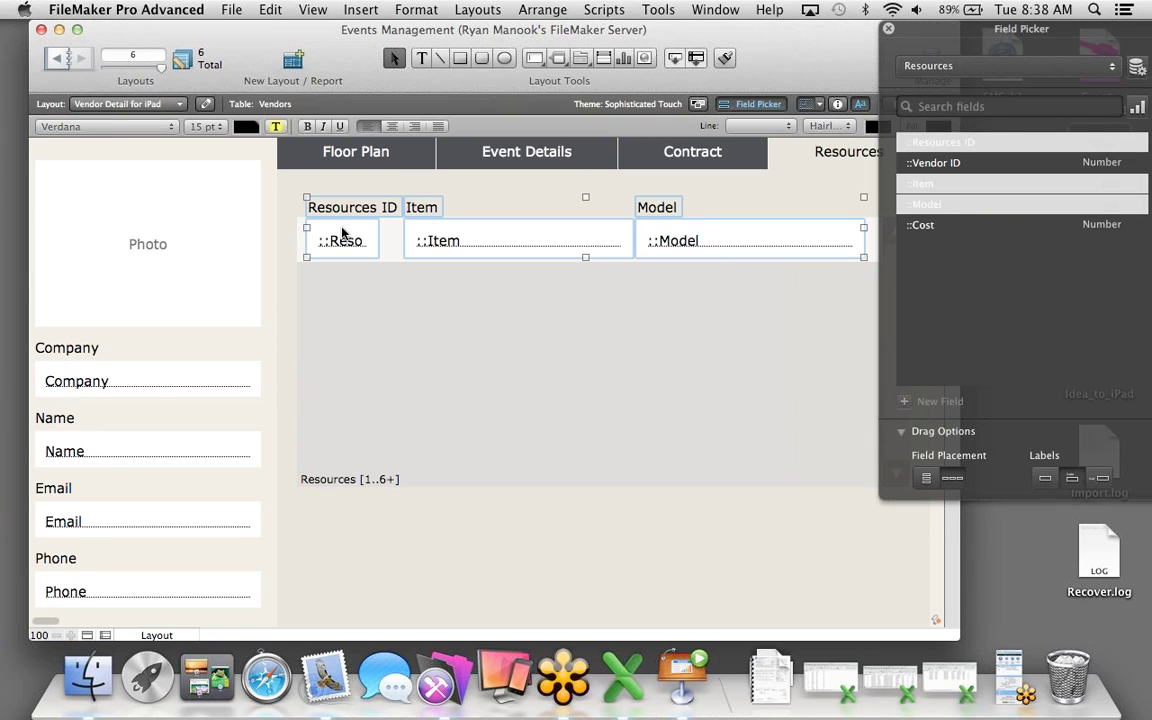
key("Up")
key("Up")
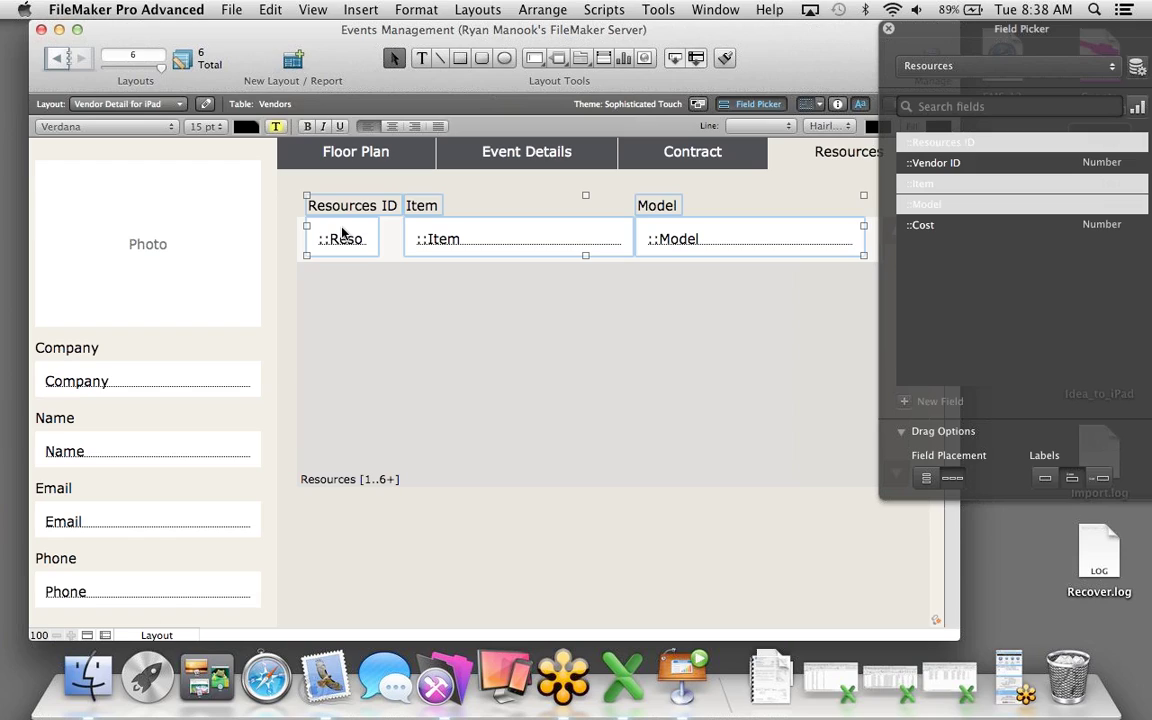
key("Down")
Rename the Resources ID column label to 'Serial Number'.
left_click(288, 212)
left_click(329, 208)
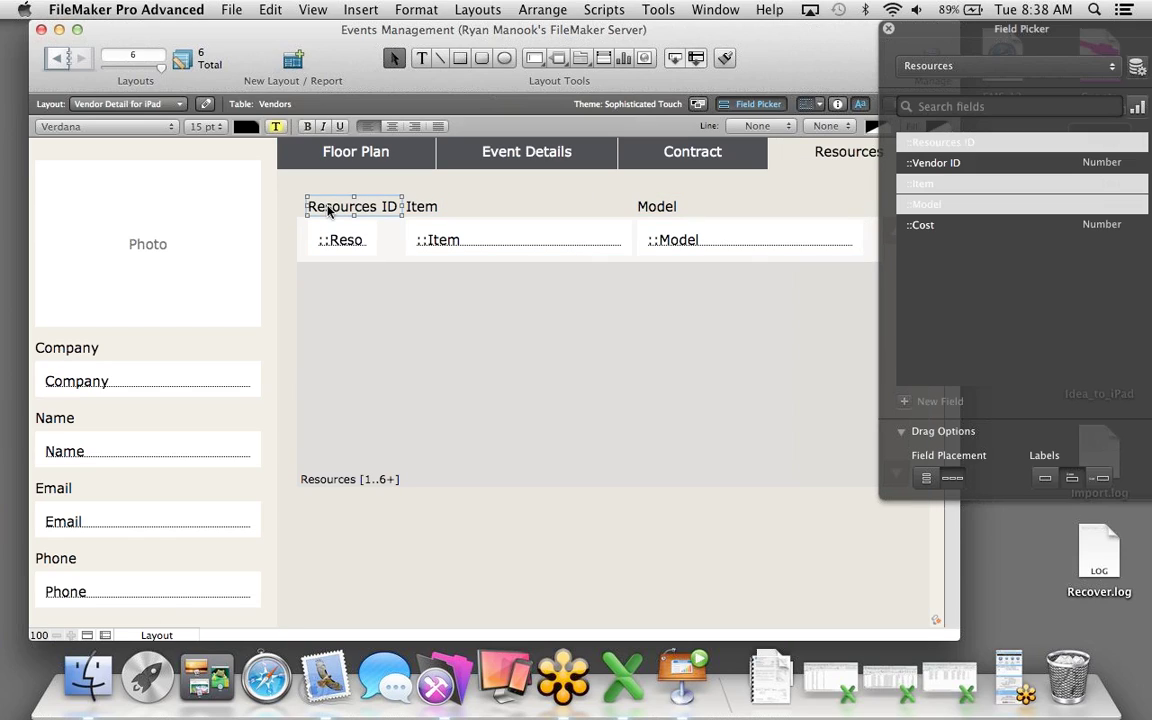
triple_click(329, 208)
type("Serial")
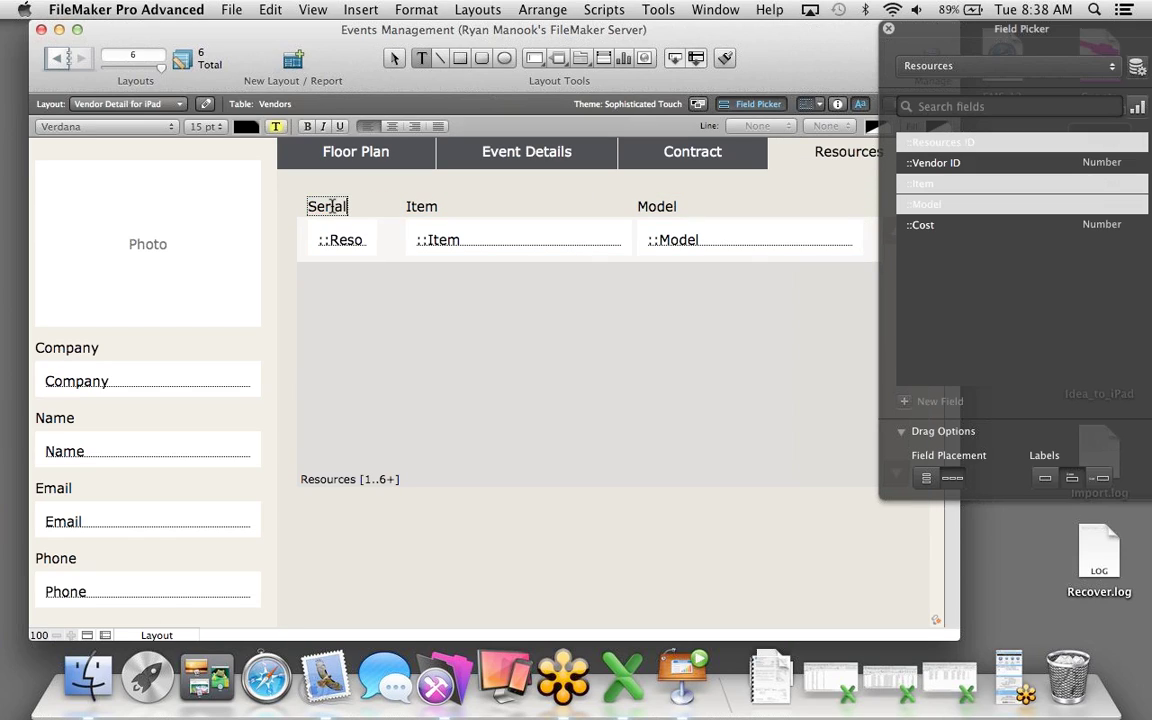
type(" Number")
key("Escape")
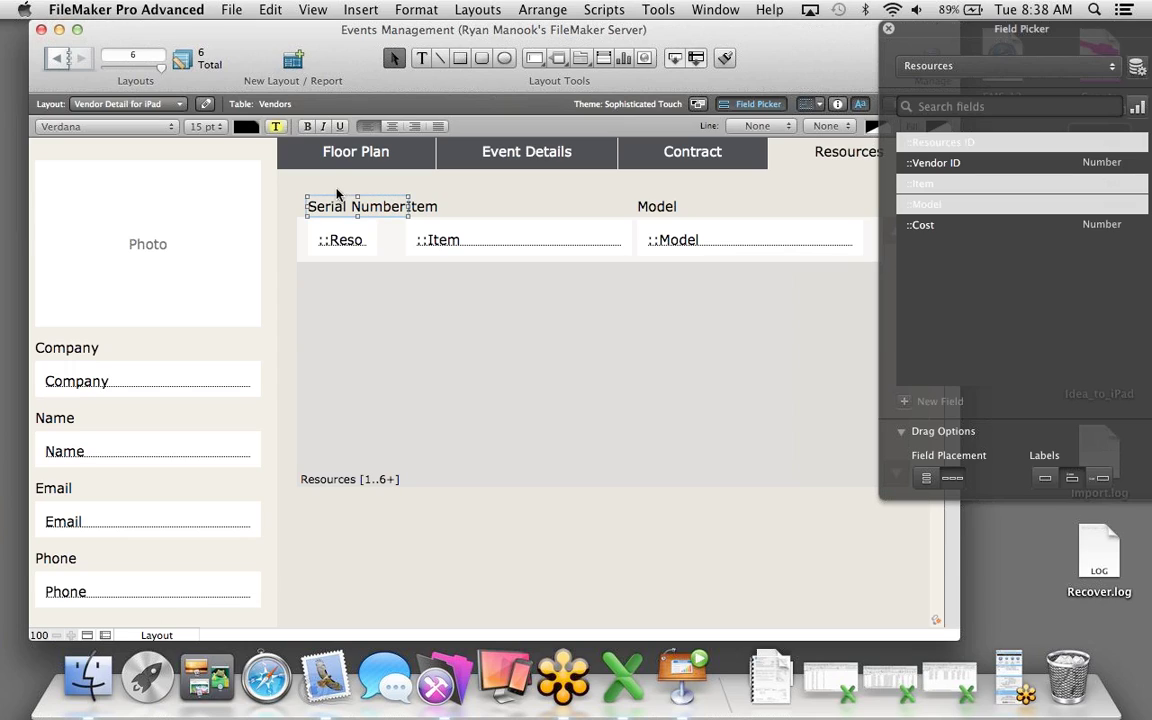
Align the Serial Number, Item and Model labels over their fields and exit Layout mode.
left_click_drag(340, 207, 325, 207)
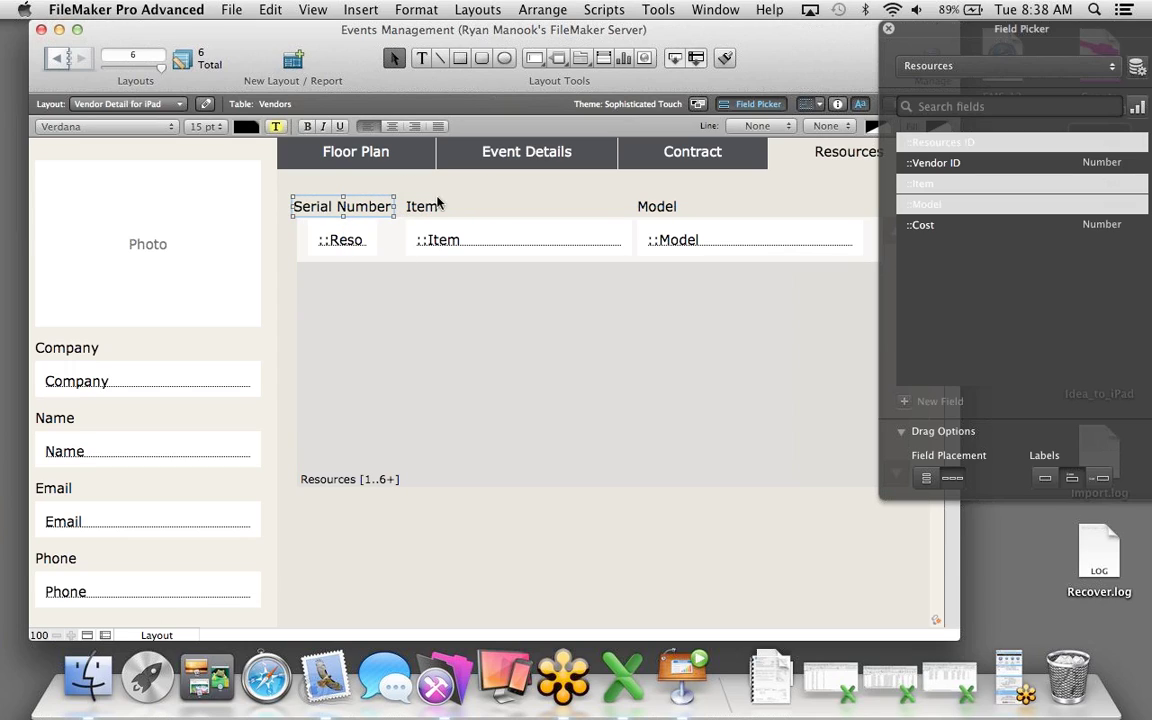
left_click_drag(426, 206, 522, 204)
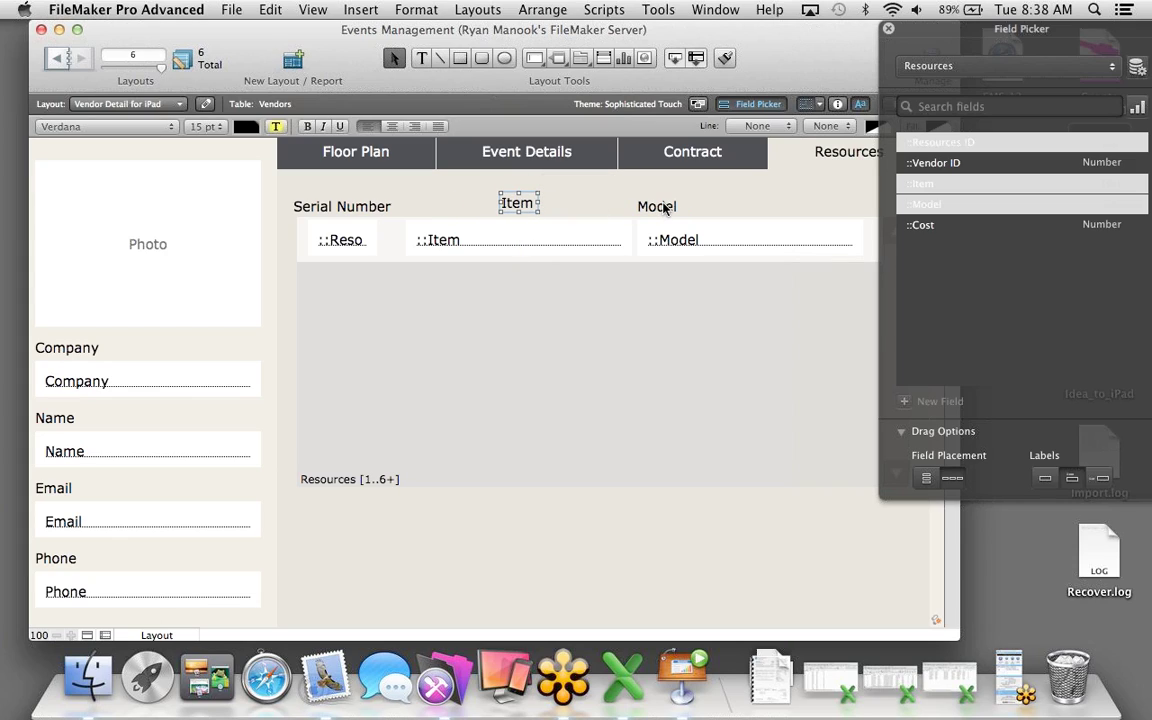
left_click_drag(665, 207, 800, 203)
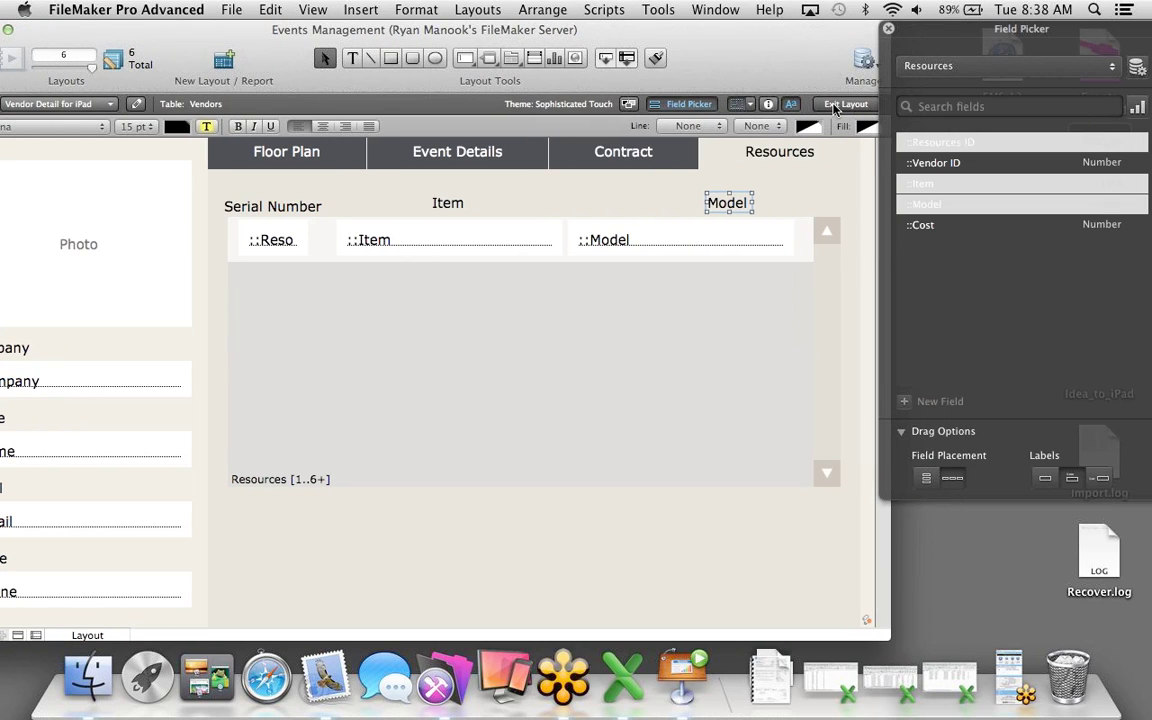
left_click(838, 105)
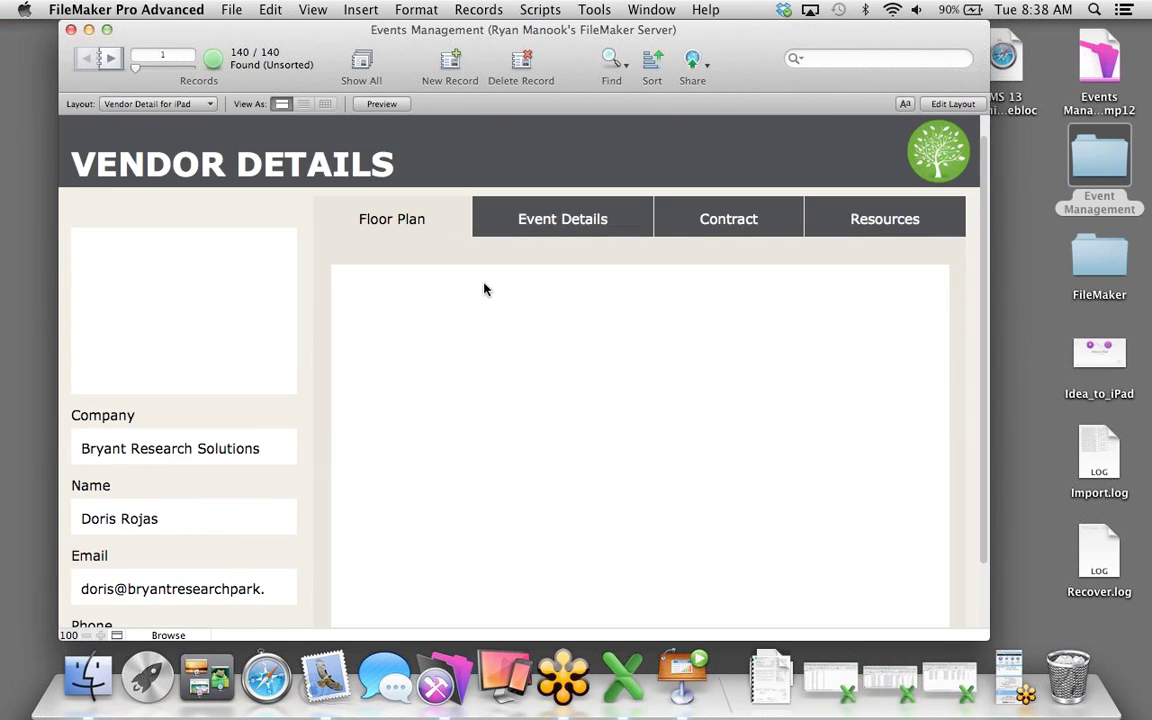
scroll(484, 289, "down", 1)
double_click(1097, 155)
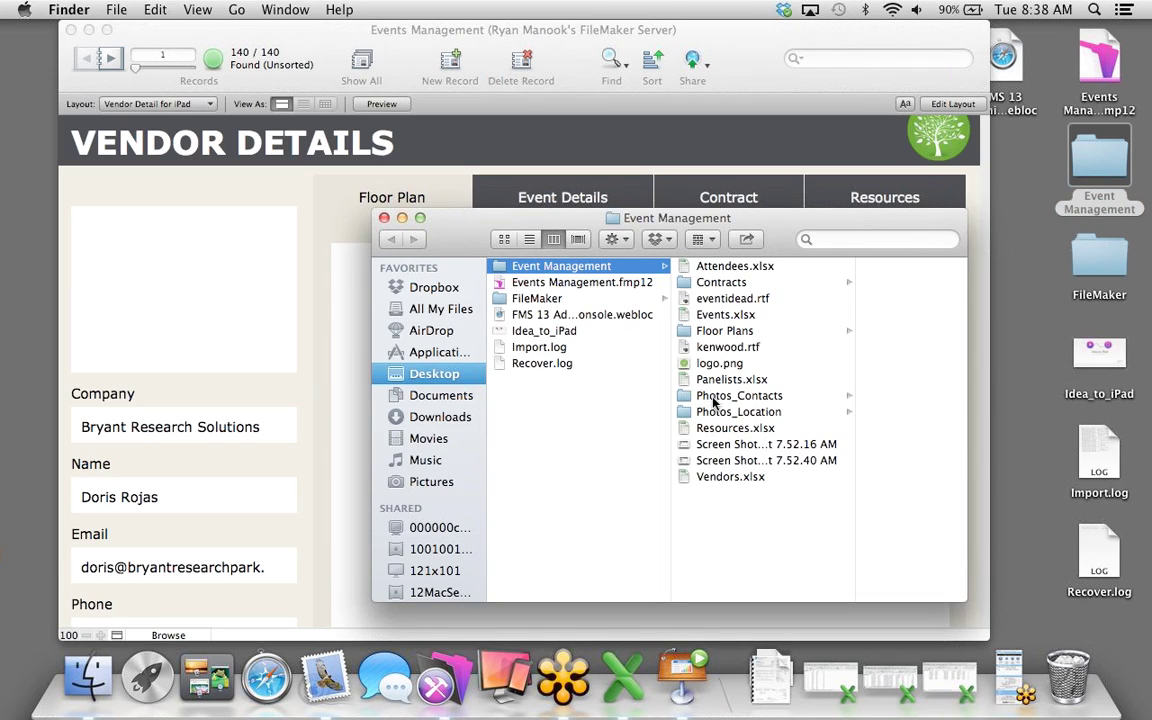
Drag 10000.jpg into the vendor's Photo field and Floor2 Plan into the Floor Plan container.
left_click(714, 400)
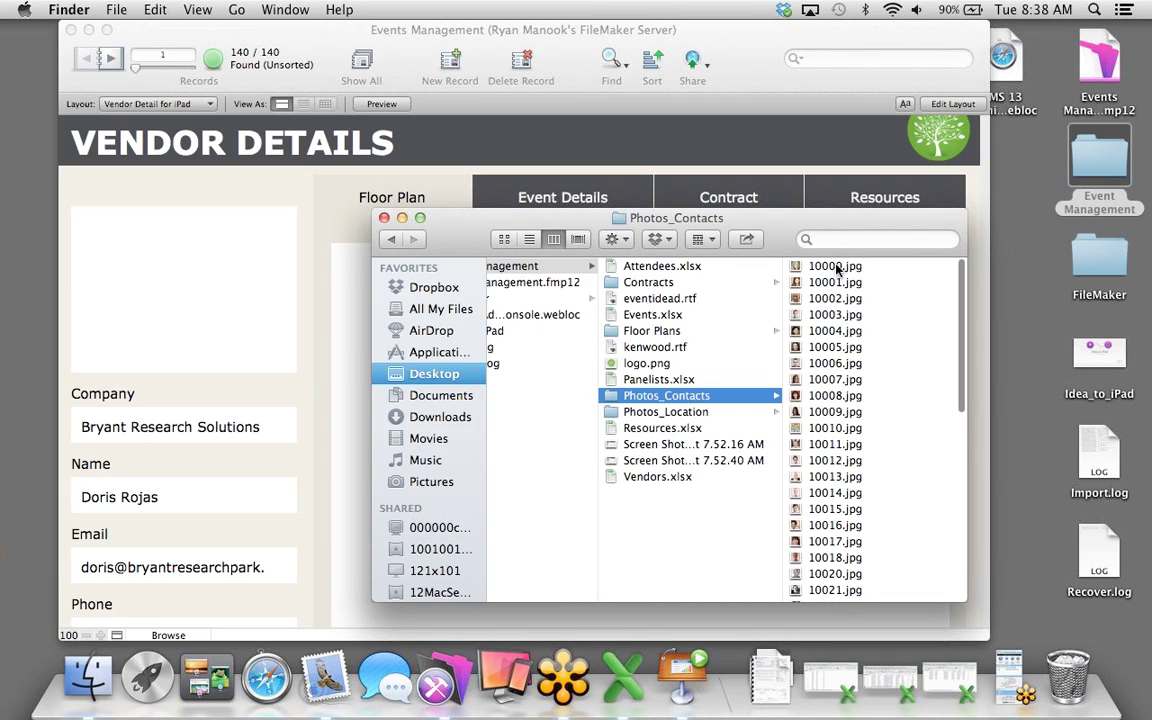
left_click_drag(838, 268, 170, 270)
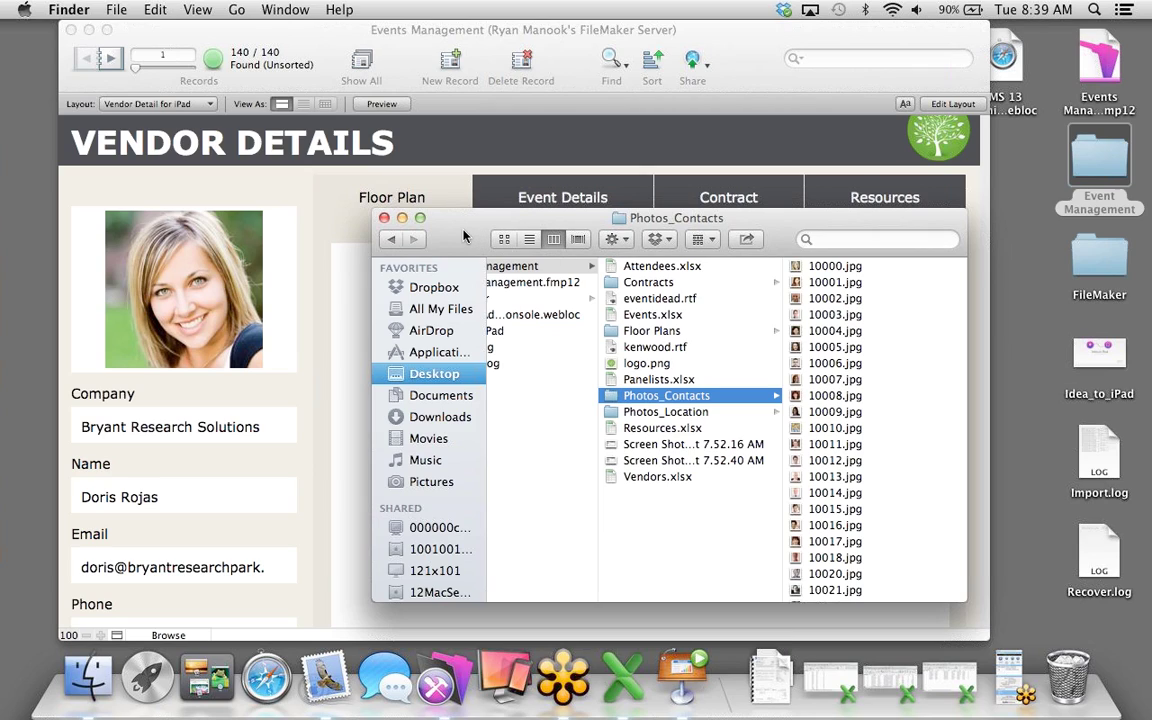
left_click_drag(463, 236, 683, 56)
left_click(1010, 180)
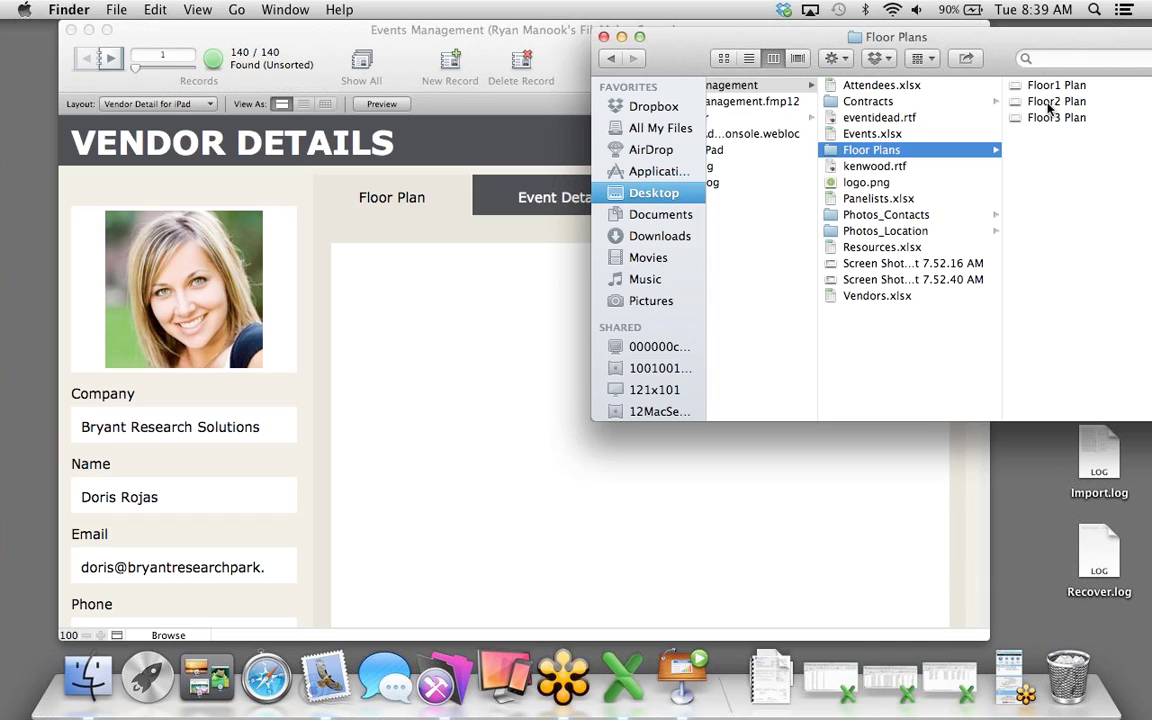
left_click_drag(1048, 108, 490, 308)
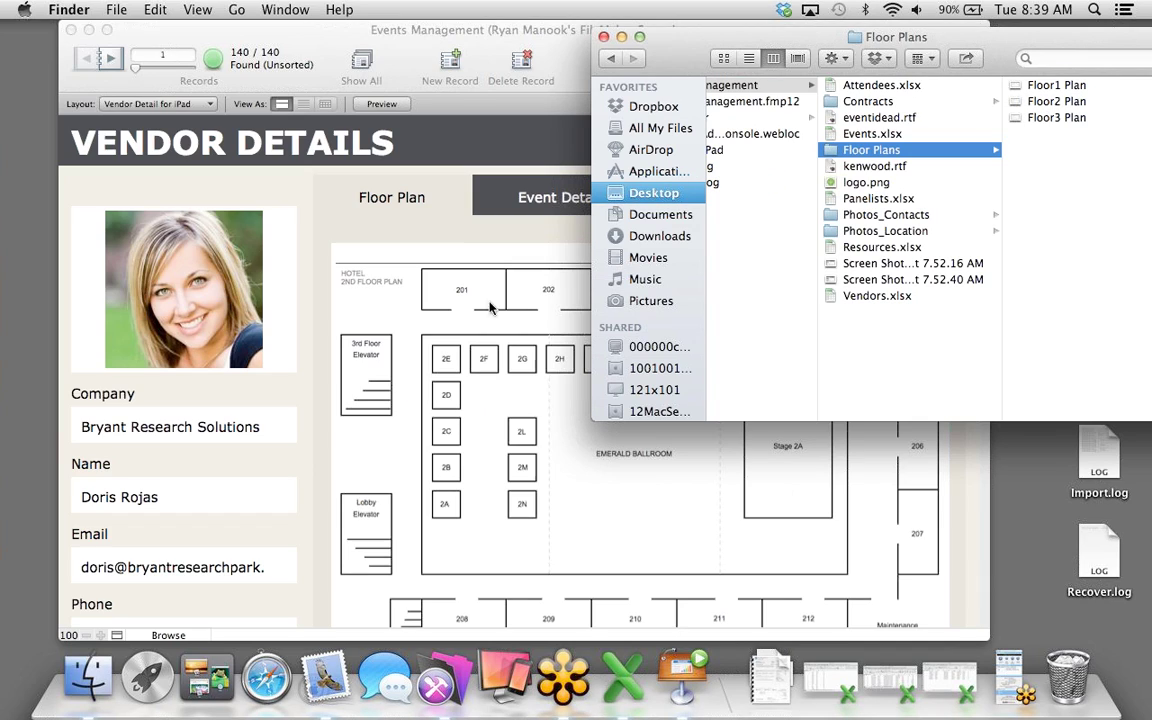
left_click(604, 37)
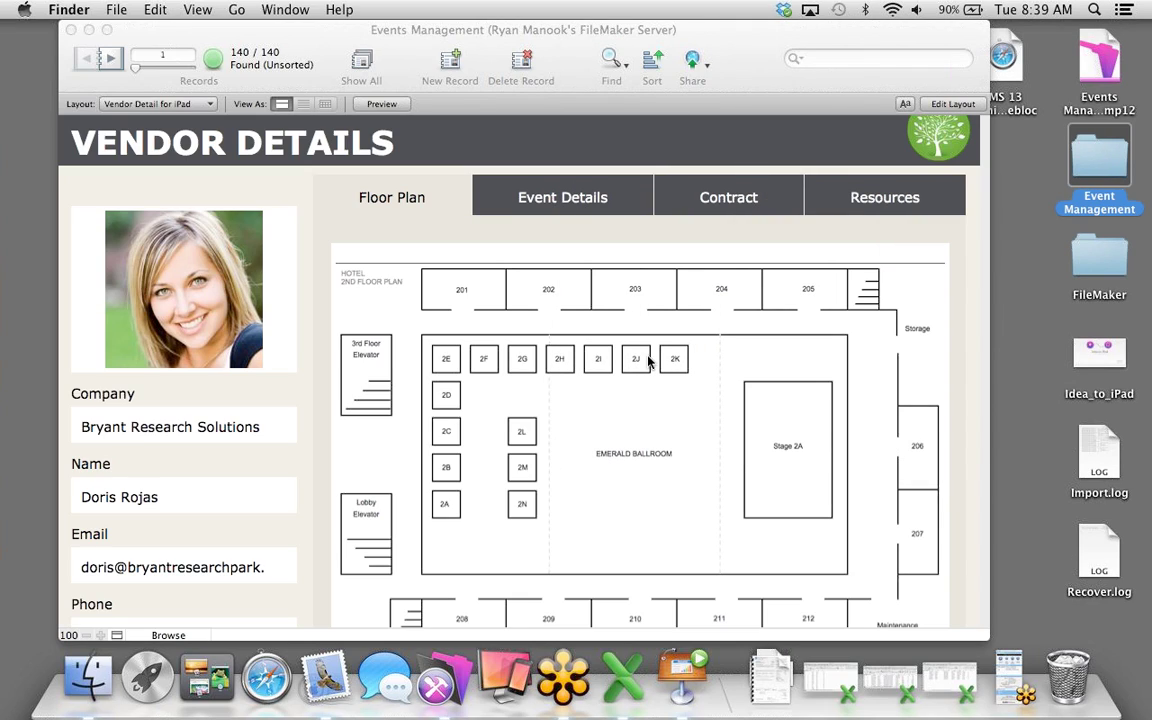
left_click(560, 200)
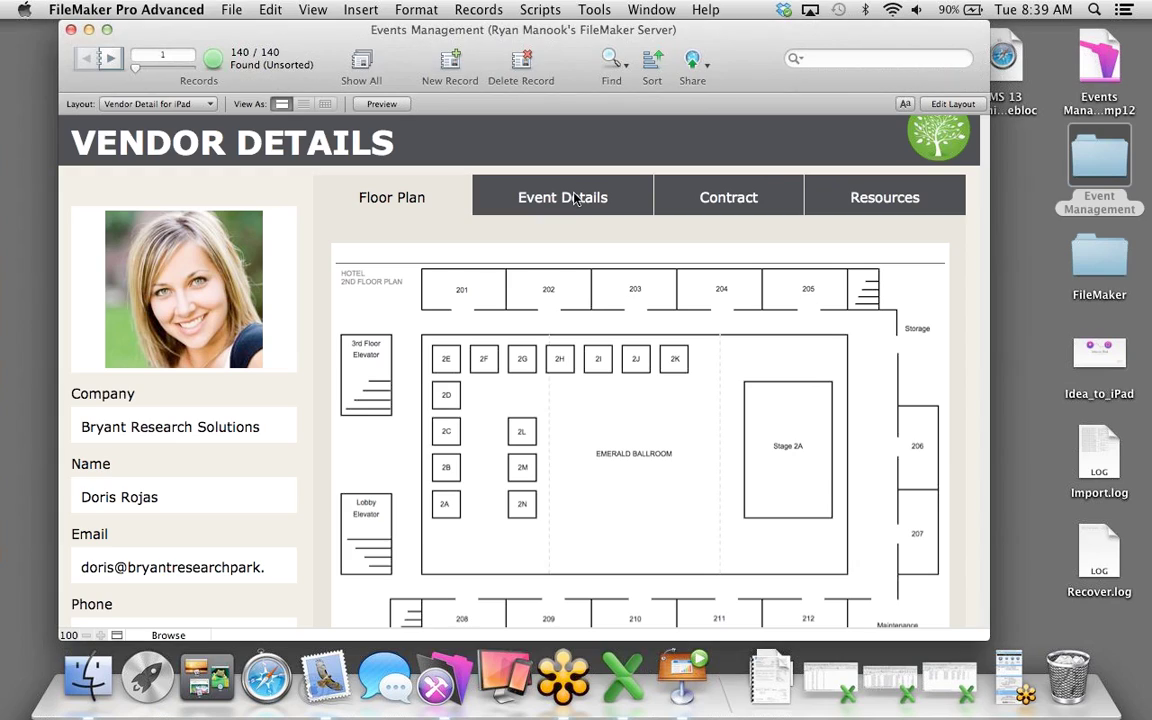
Drag Contract.png from the Contracts folder into the vendor's Contract container field.
left_click(551, 199)
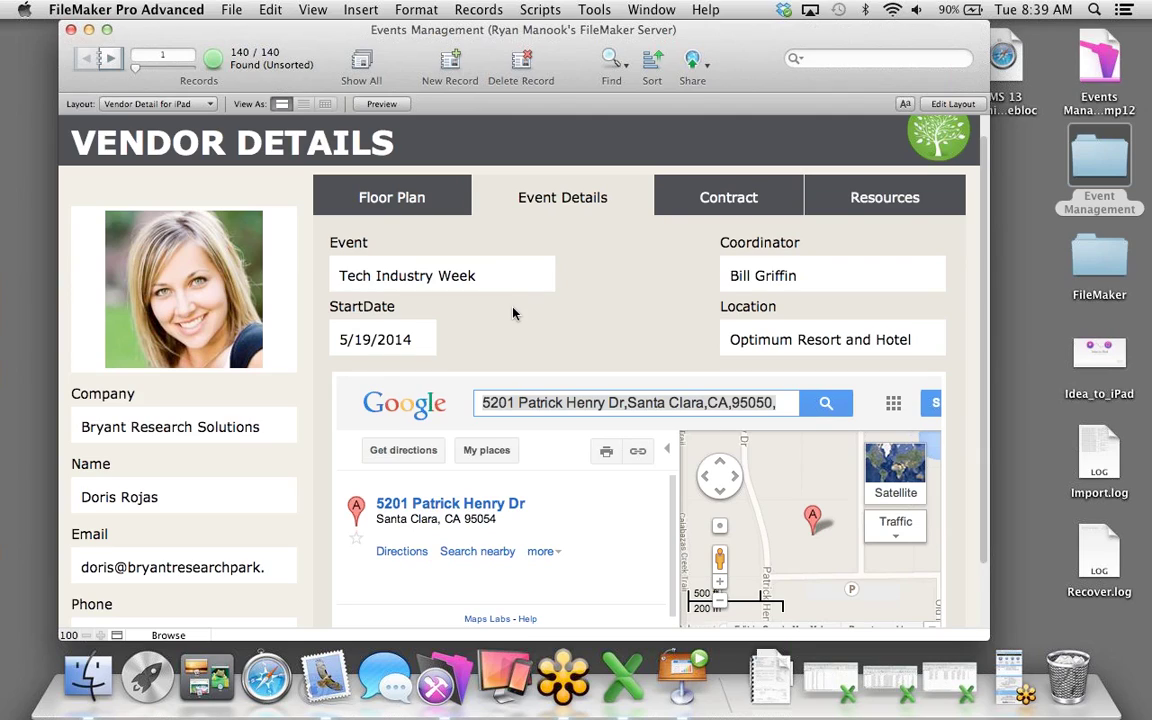
scroll(513, 313, "down", 2)
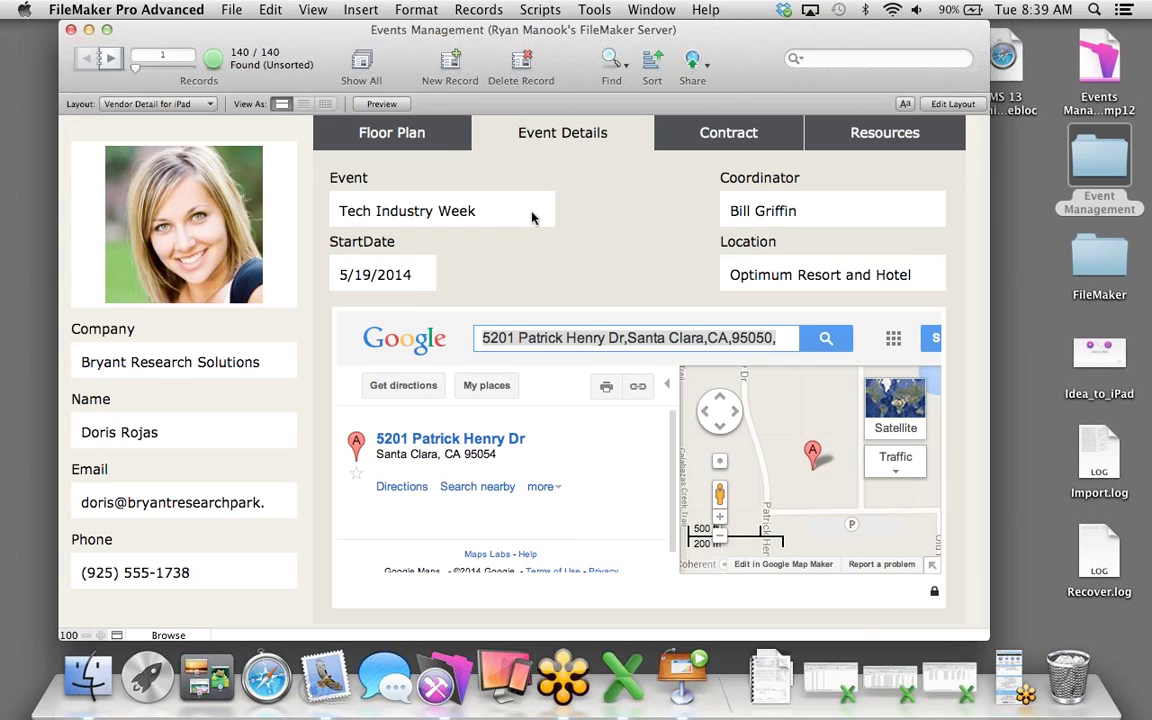
scroll(705, 168, "up", 1)
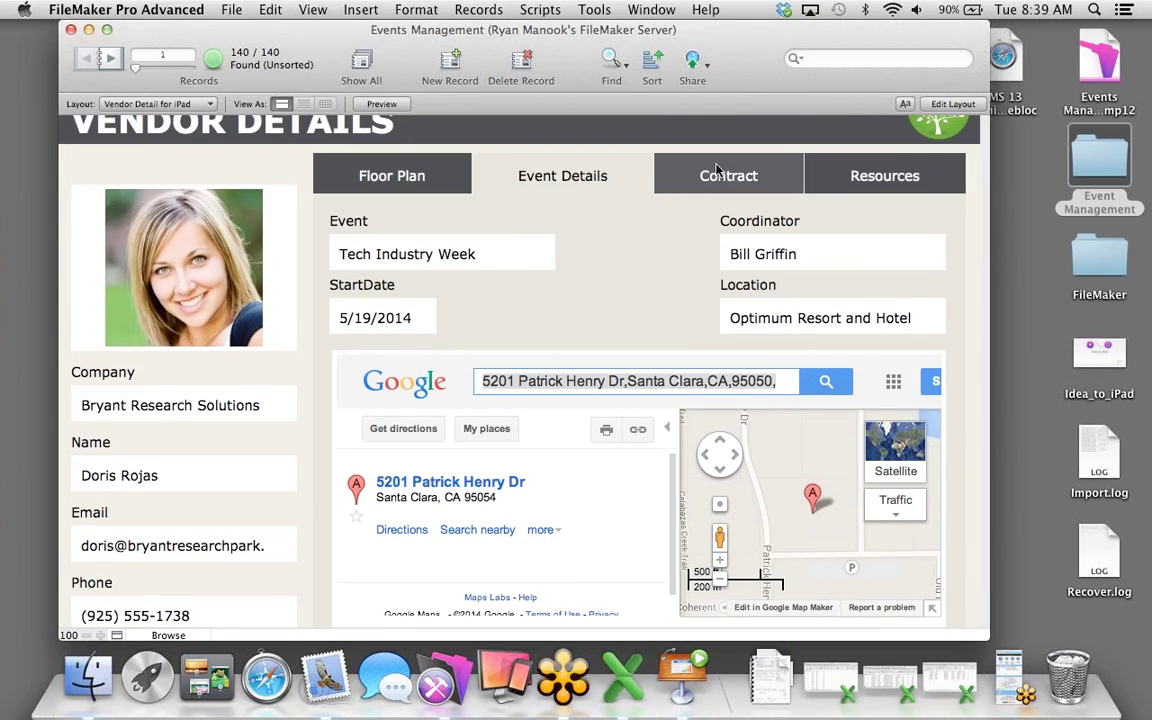
left_click(727, 175)
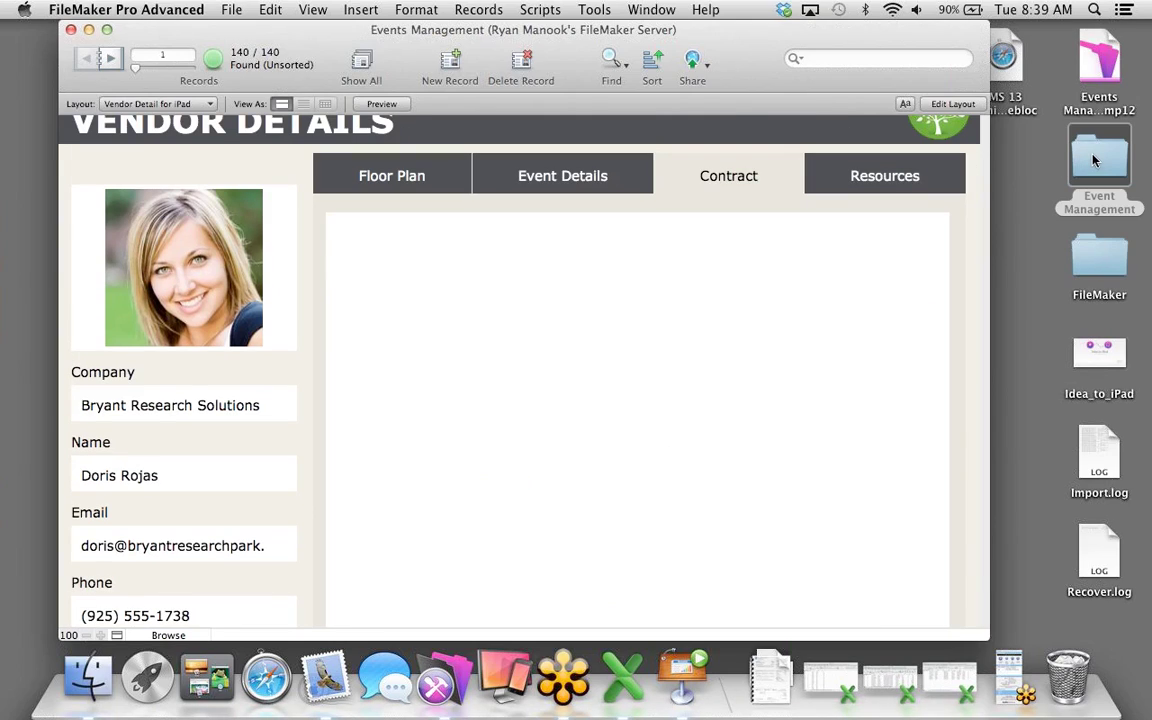
double_click(1097, 160)
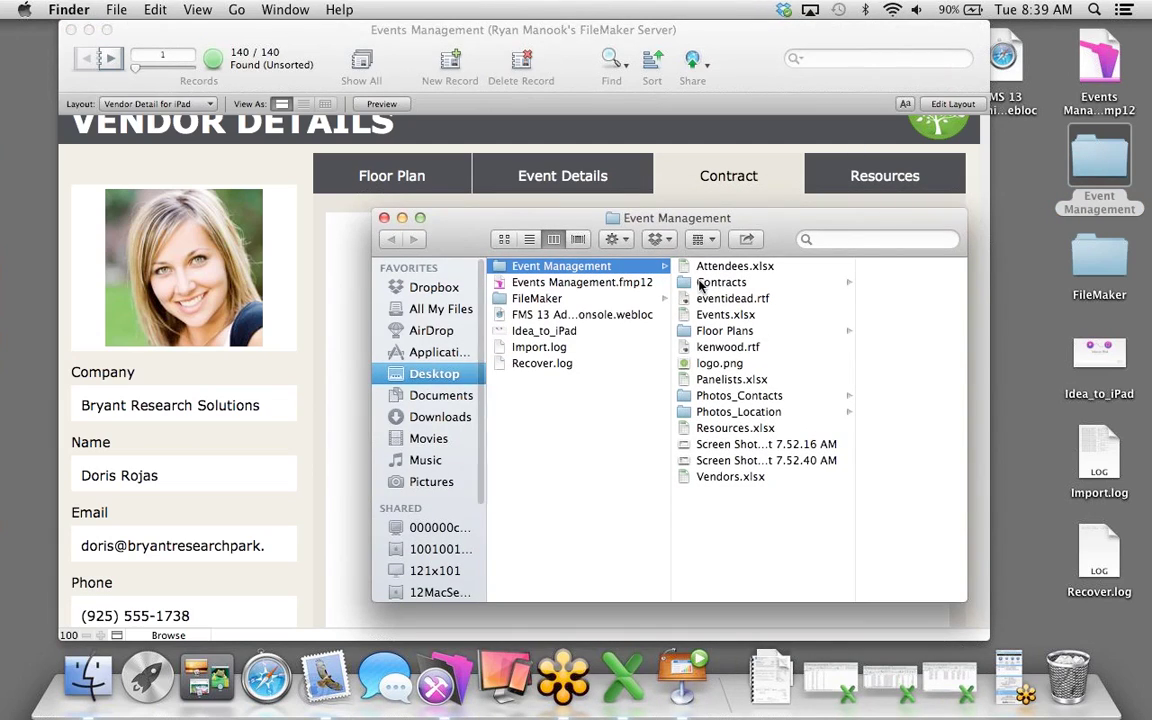
left_click(703, 283)
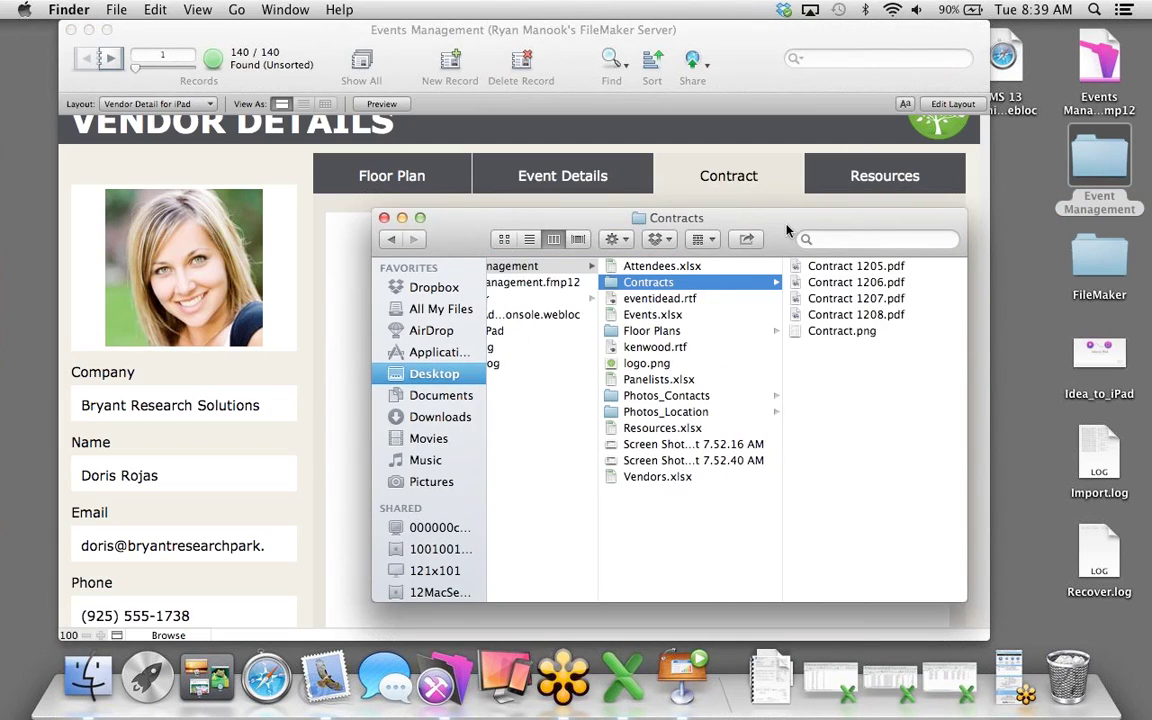
left_click_drag(788, 231, 1059, 83)
left_click(922, 184)
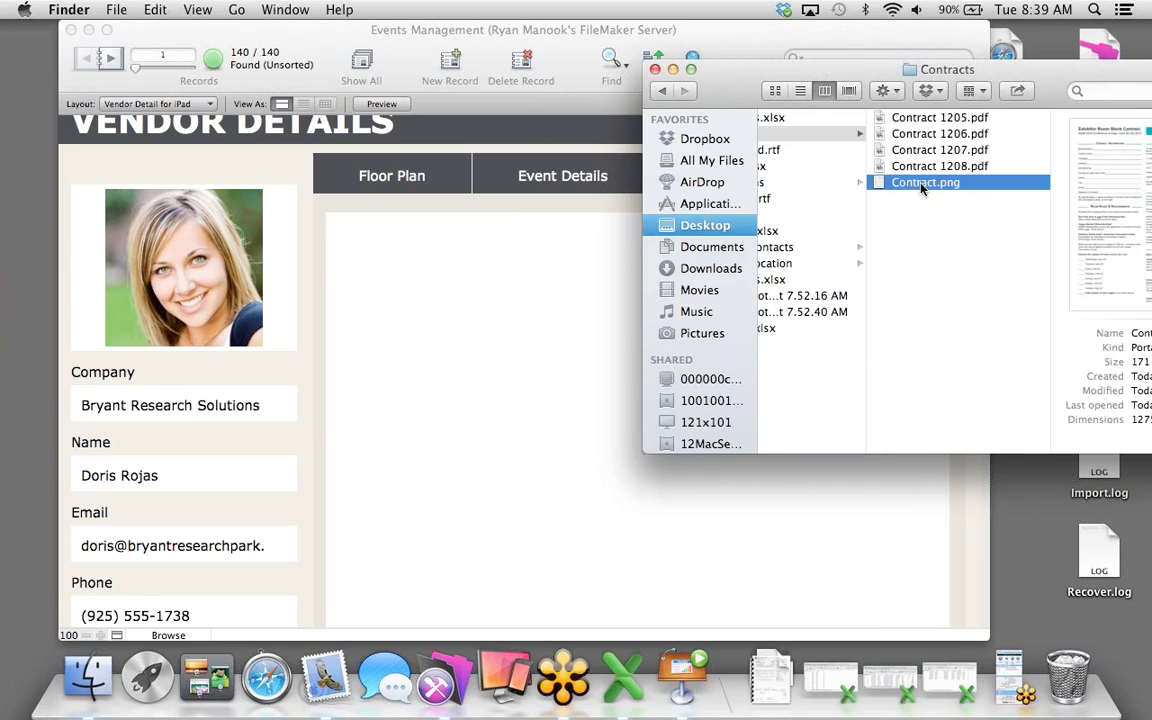
left_click_drag(922, 184, 494, 320)
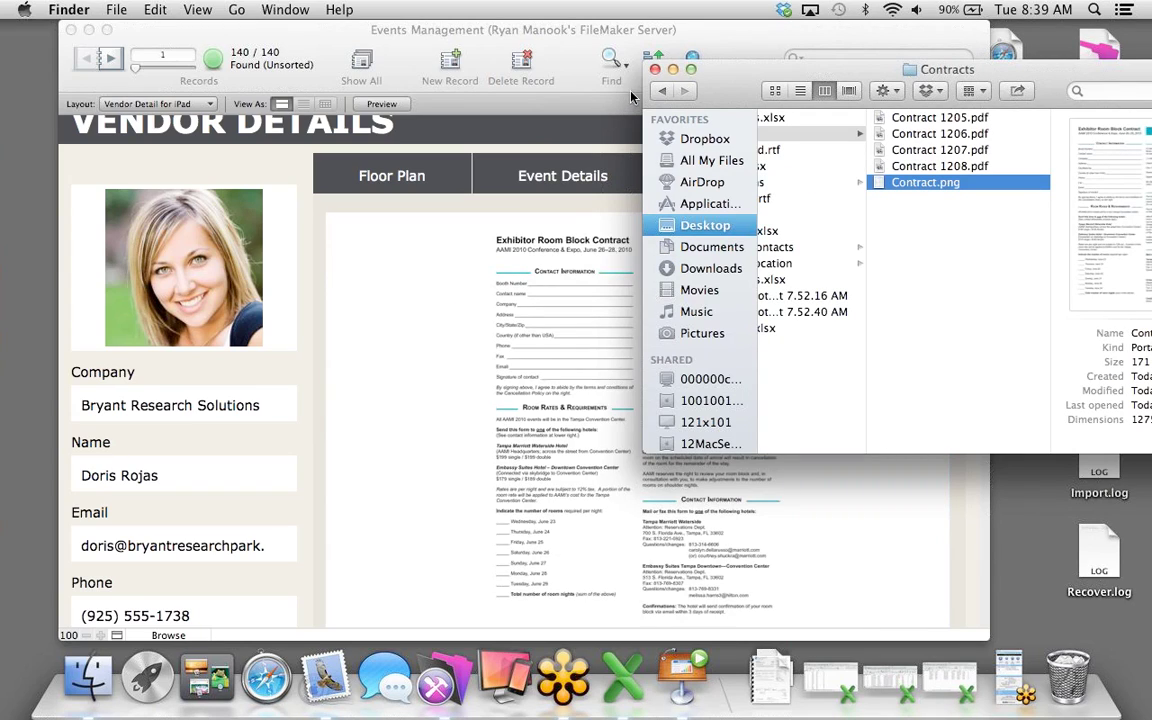
Close the Finder window and view the vendor's Resources portal list.
left_click(655, 69)
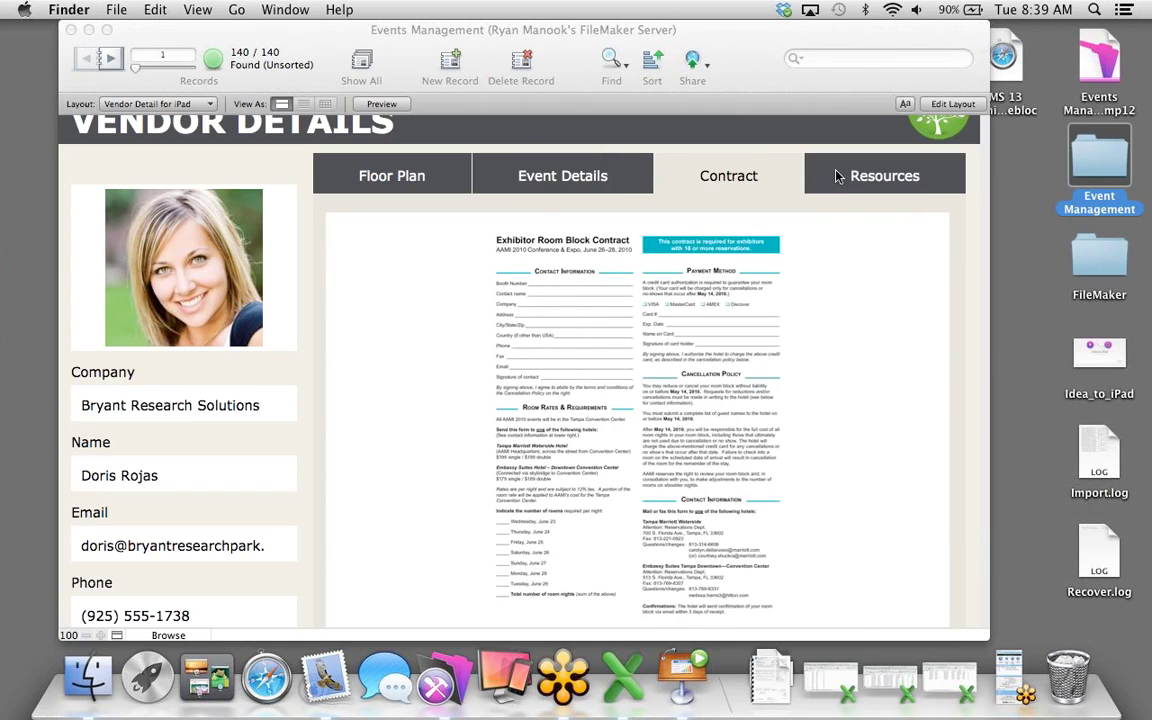
left_click(838, 176)
left_click(838, 176)
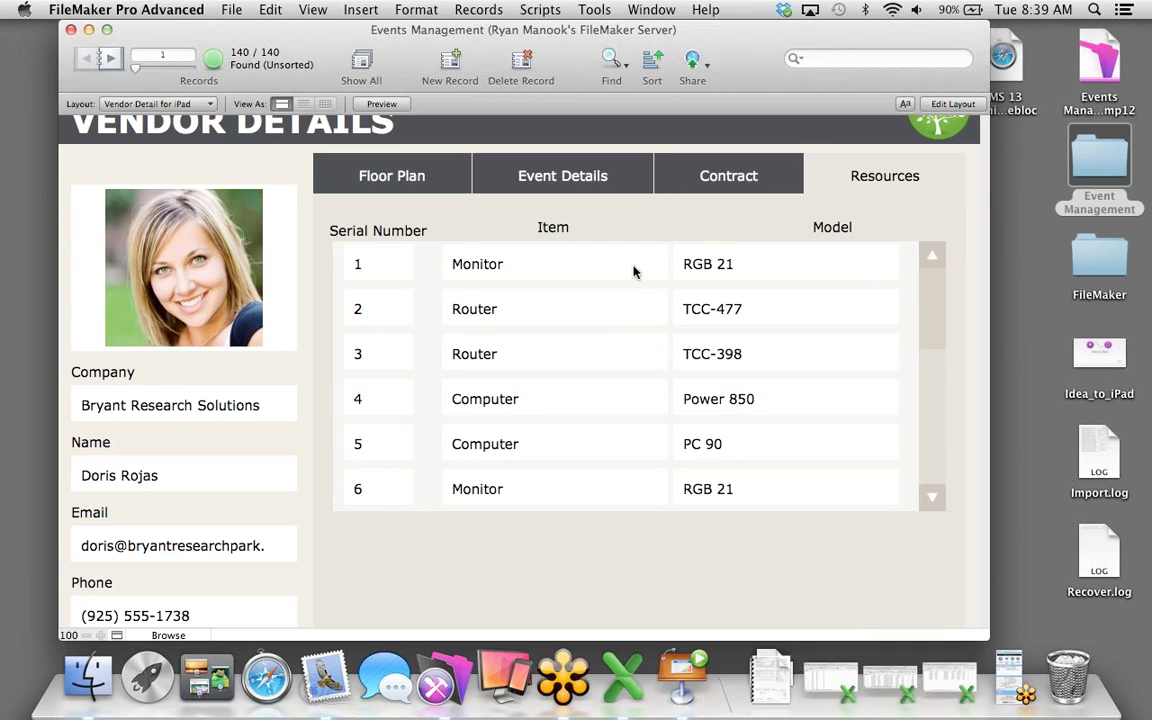
scroll(604, 357, "down", 10)
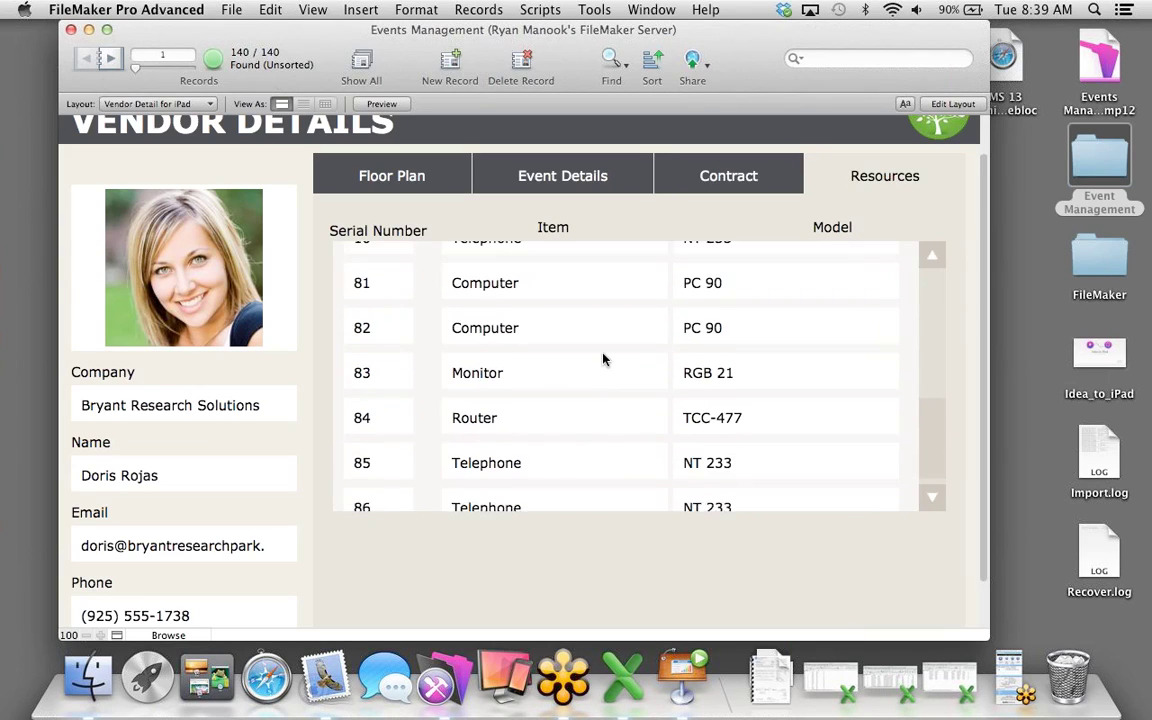
scroll(604, 359, "up", 10)
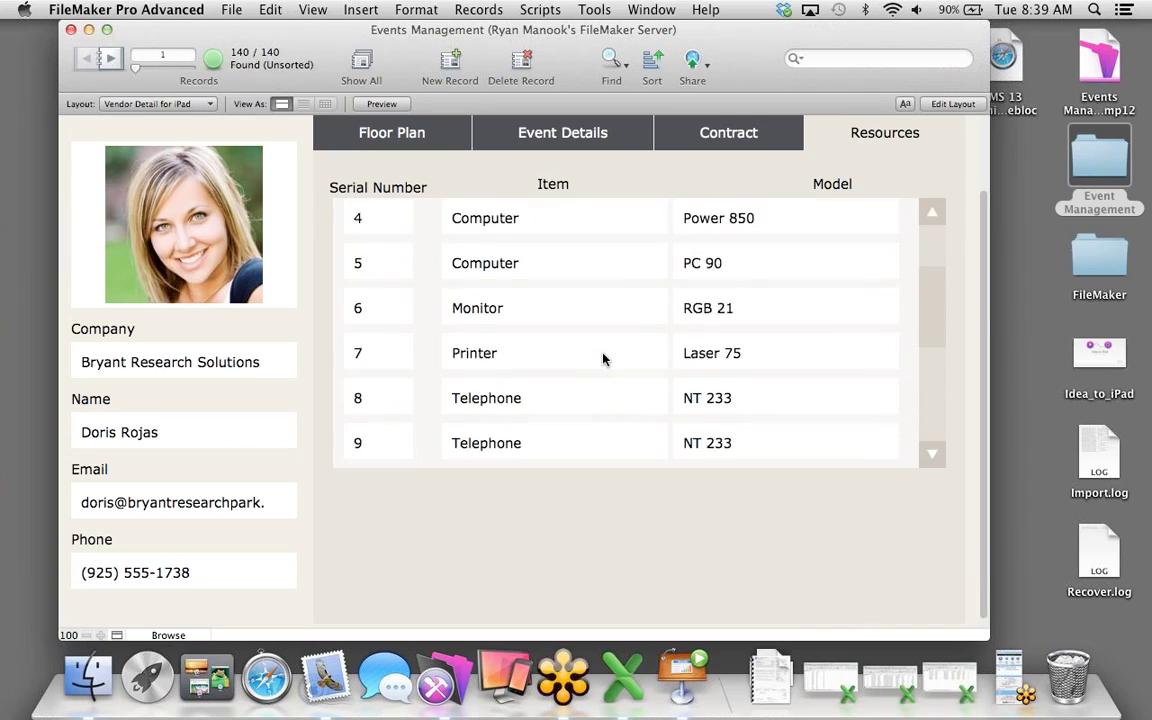
scroll(603, 359, "up", 3)
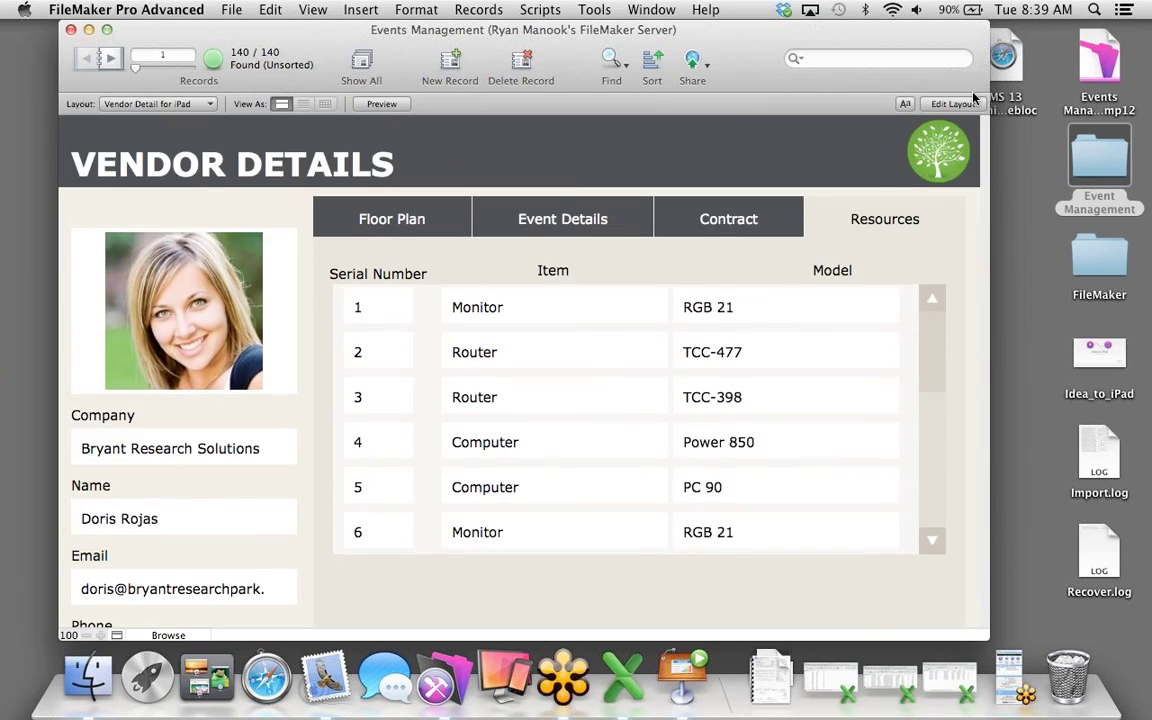
Apply the Minimal Edit Box style to the portal's Serial Number, Item and Model fields.
key("super+l")
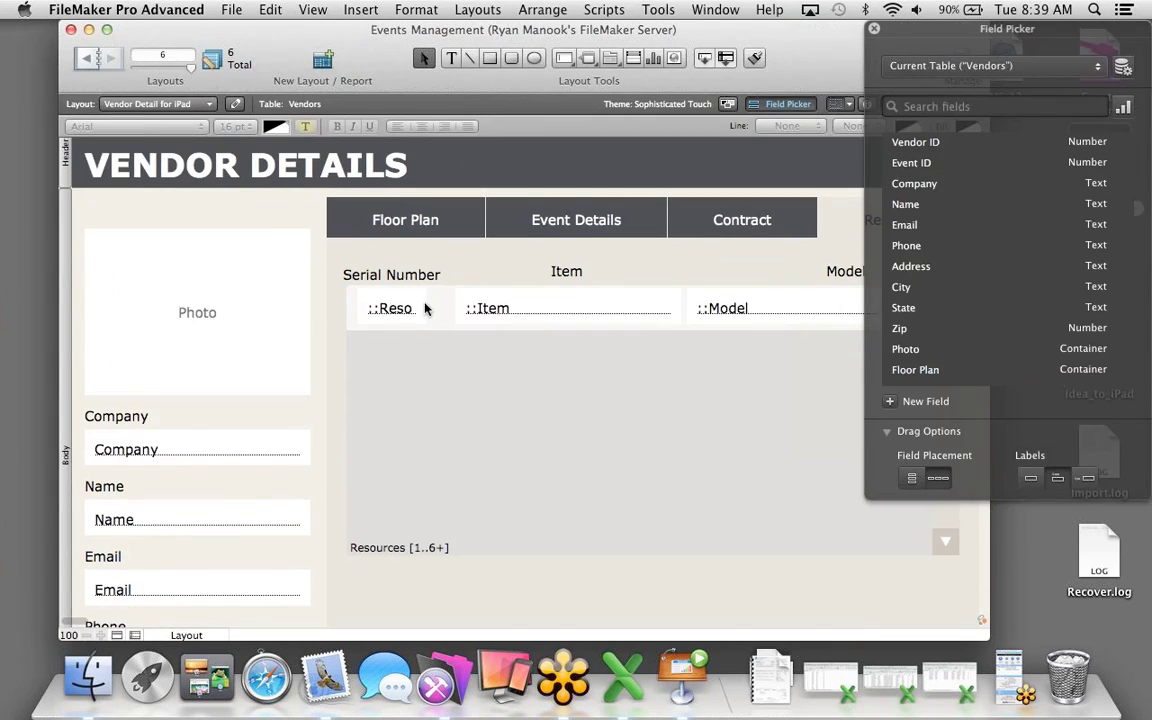
left_click(404, 319)
left_click(581, 298, "shift")
left_click(774, 310, "shift")
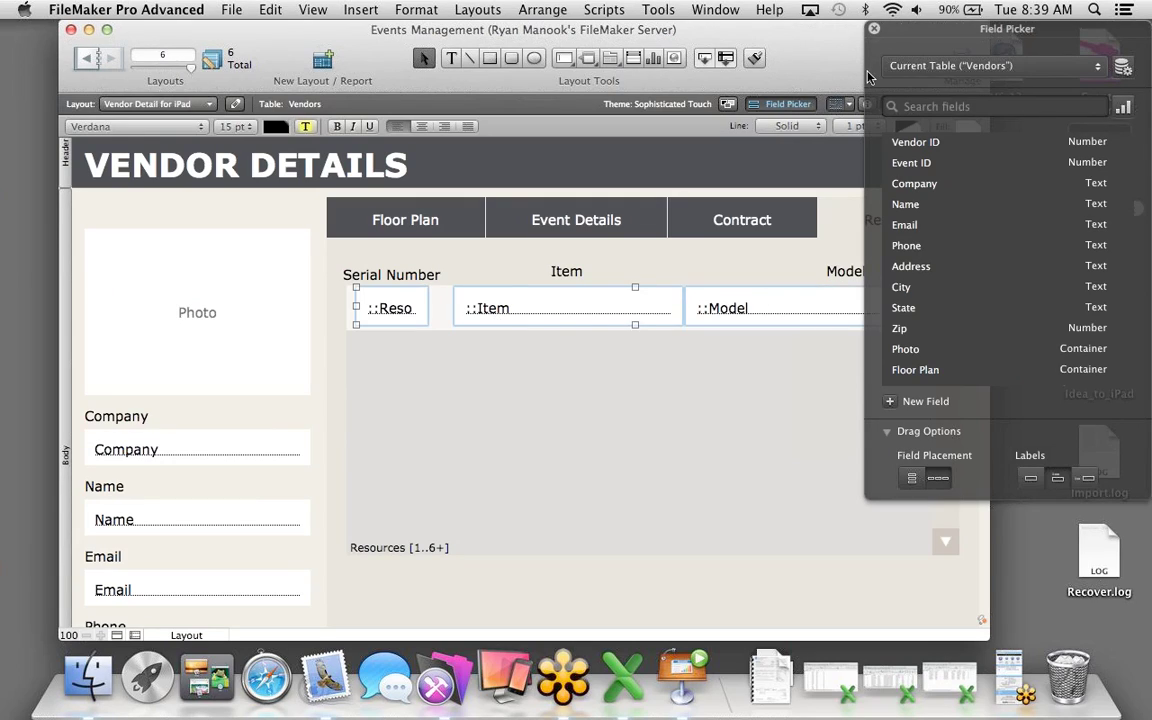
left_click_drag(910, 40, 1009, 40)
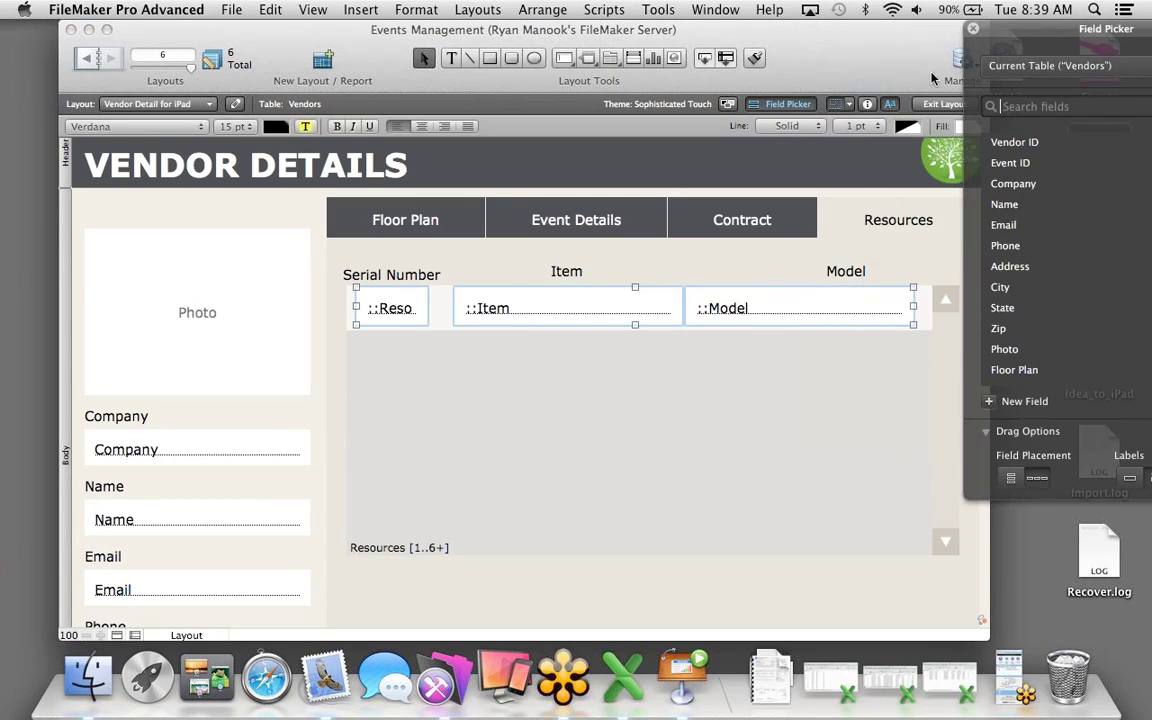
left_click(867, 105)
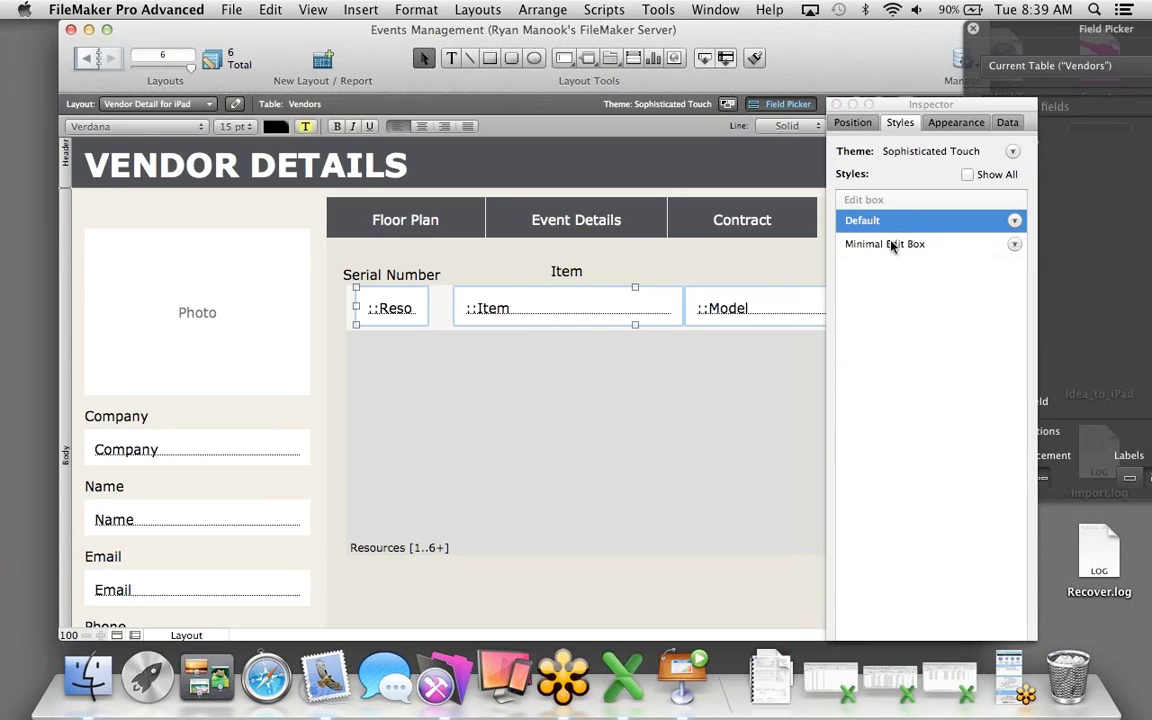
left_click(888, 246)
left_click(746, 253)
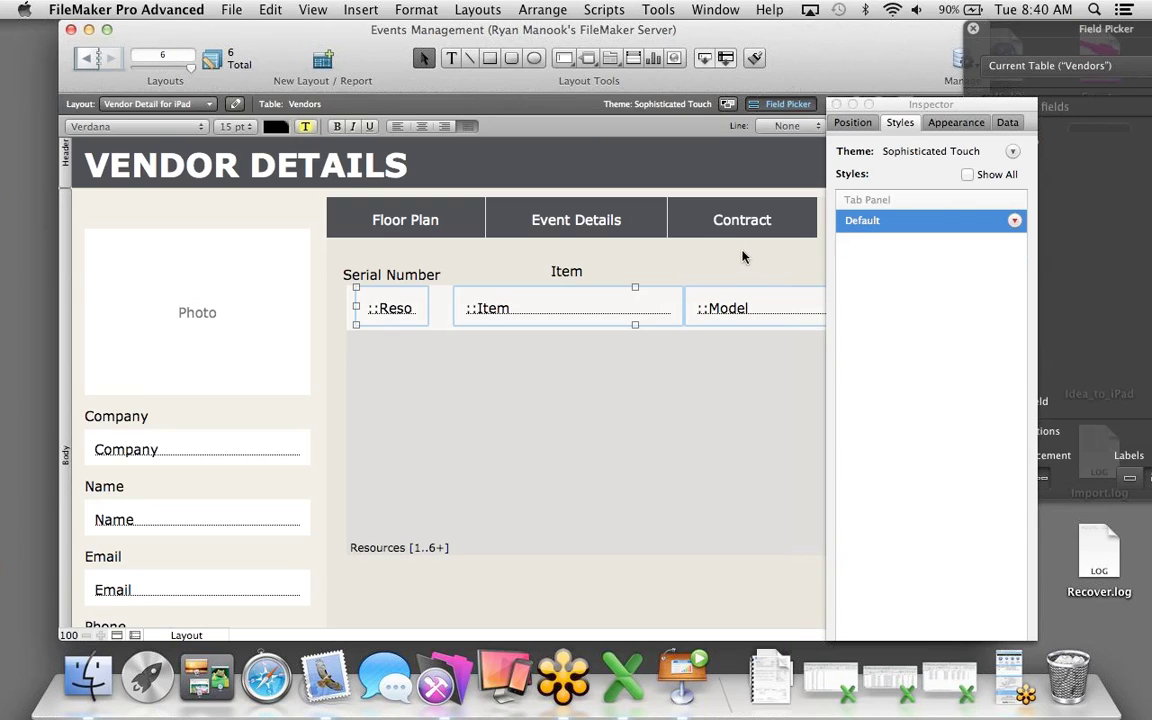
left_click(836, 104)
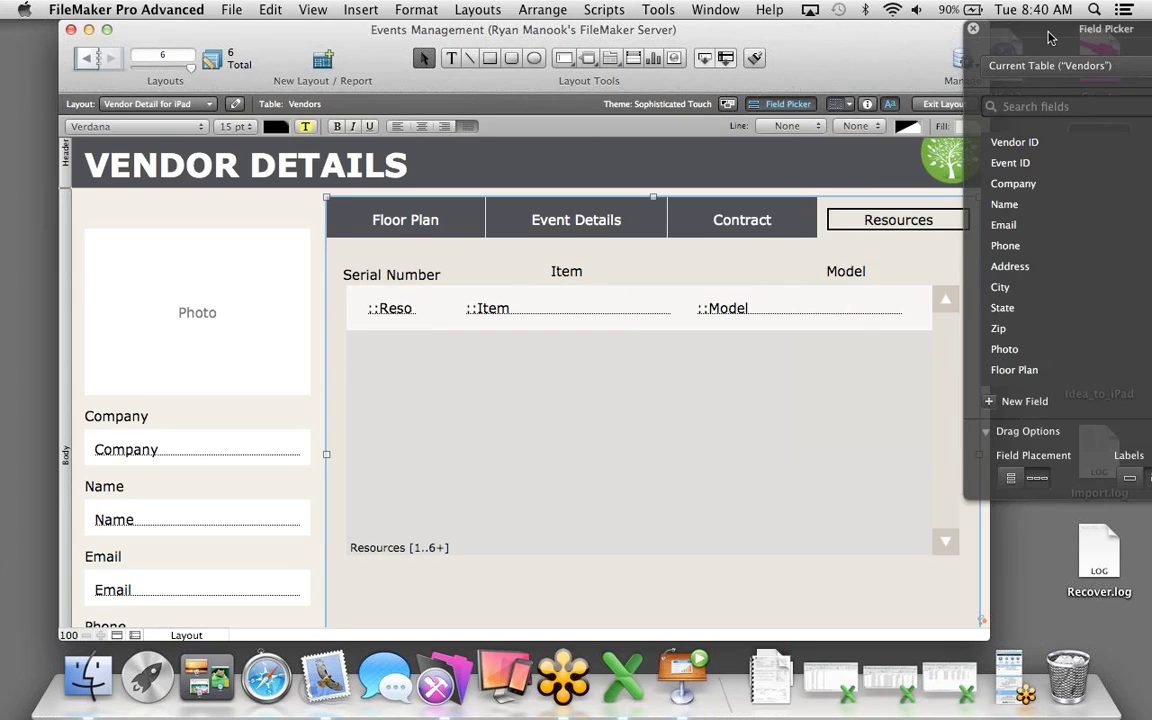
Create new Vendors fields Signature and Date, making Date a date-type field.
left_click_drag(1052, 35, 950, 35)
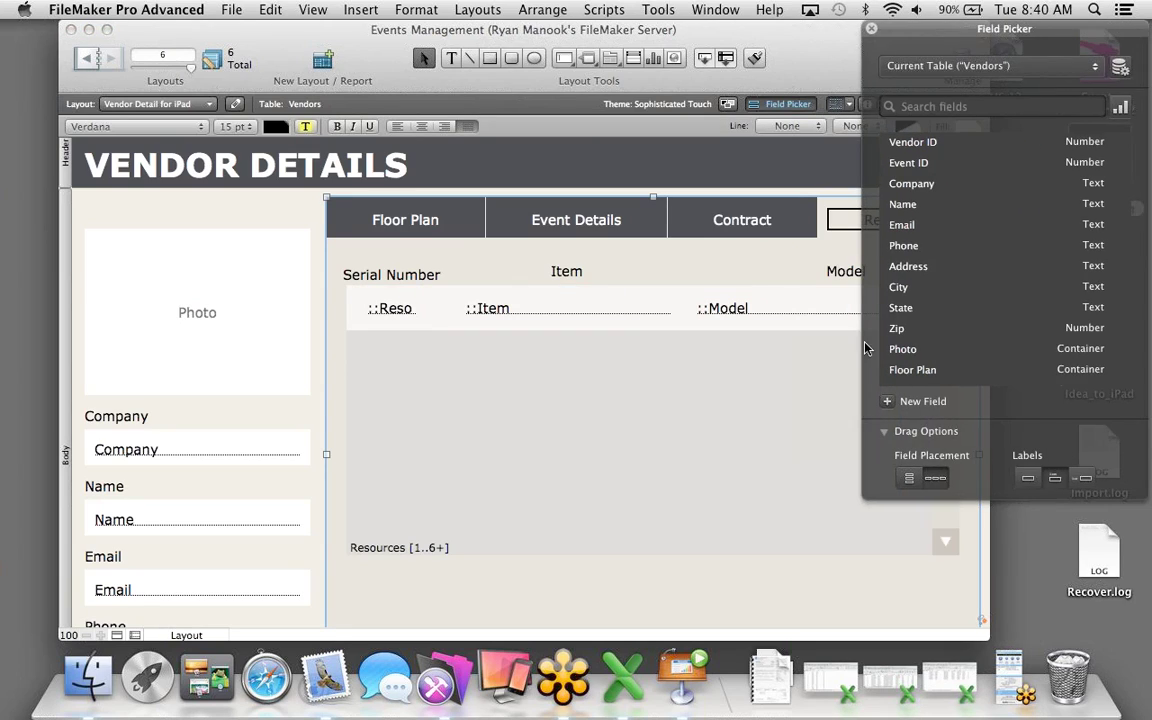
left_click(886, 400)
type("Signature")
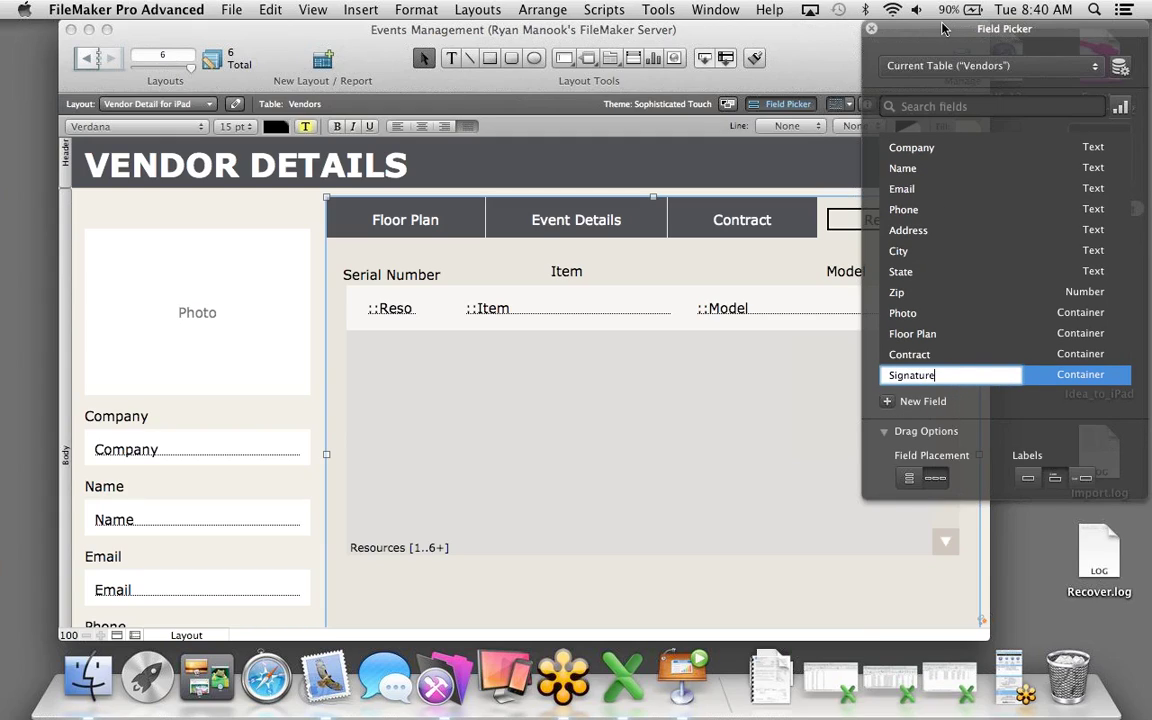
left_click_drag(943, 28, 965, 28)
left_click(908, 403)
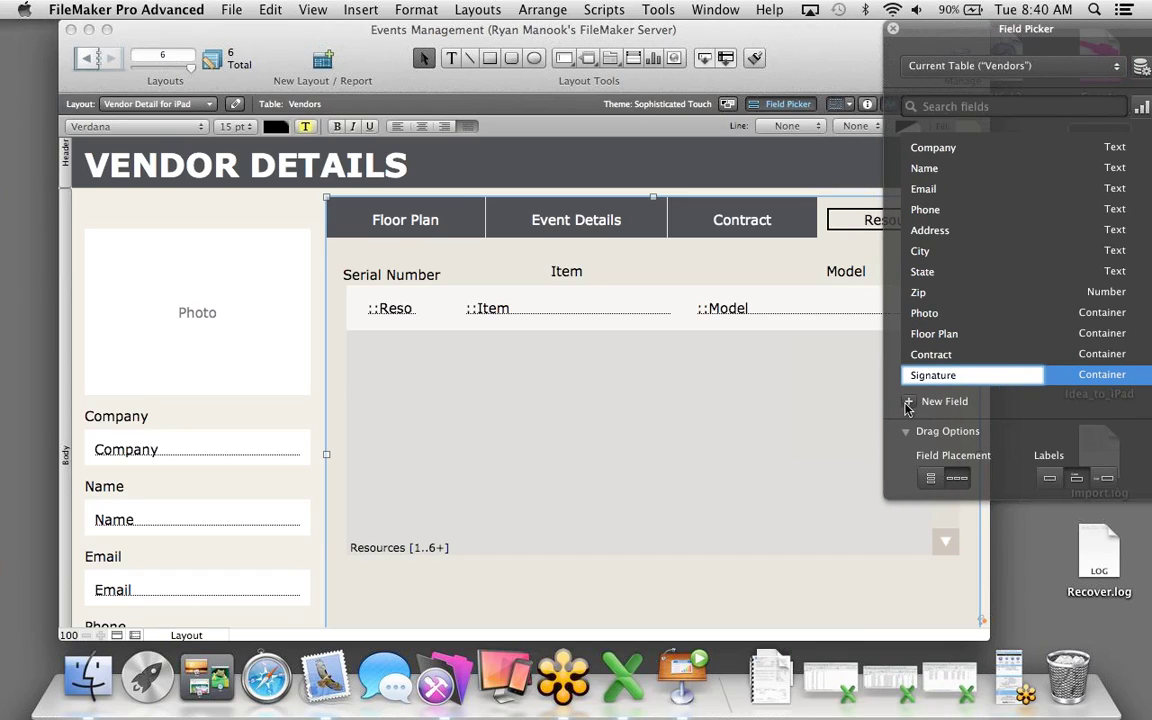
type("Date")
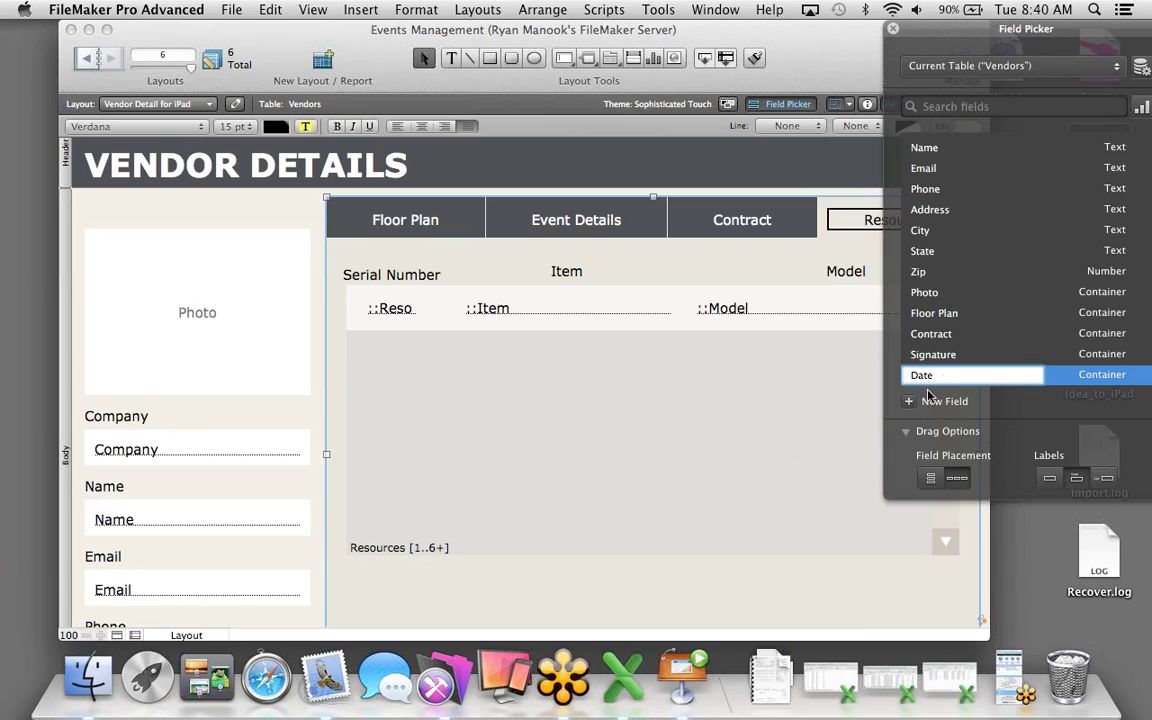
left_click(1098, 374)
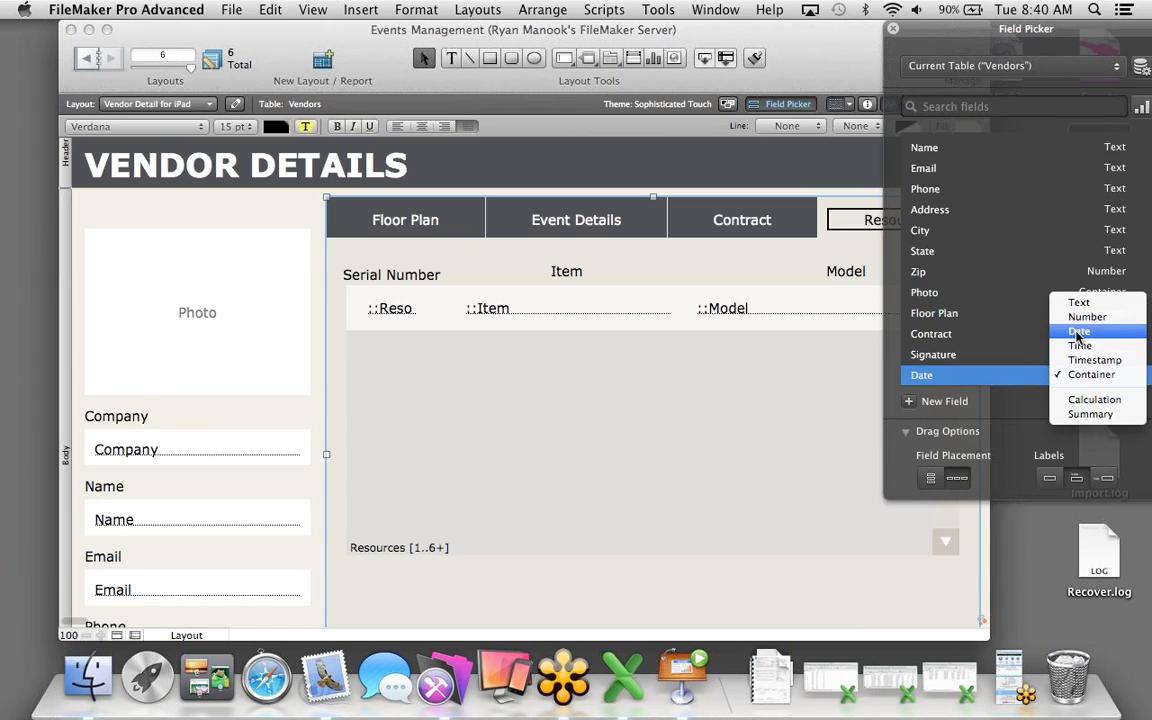
left_click(1078, 335)
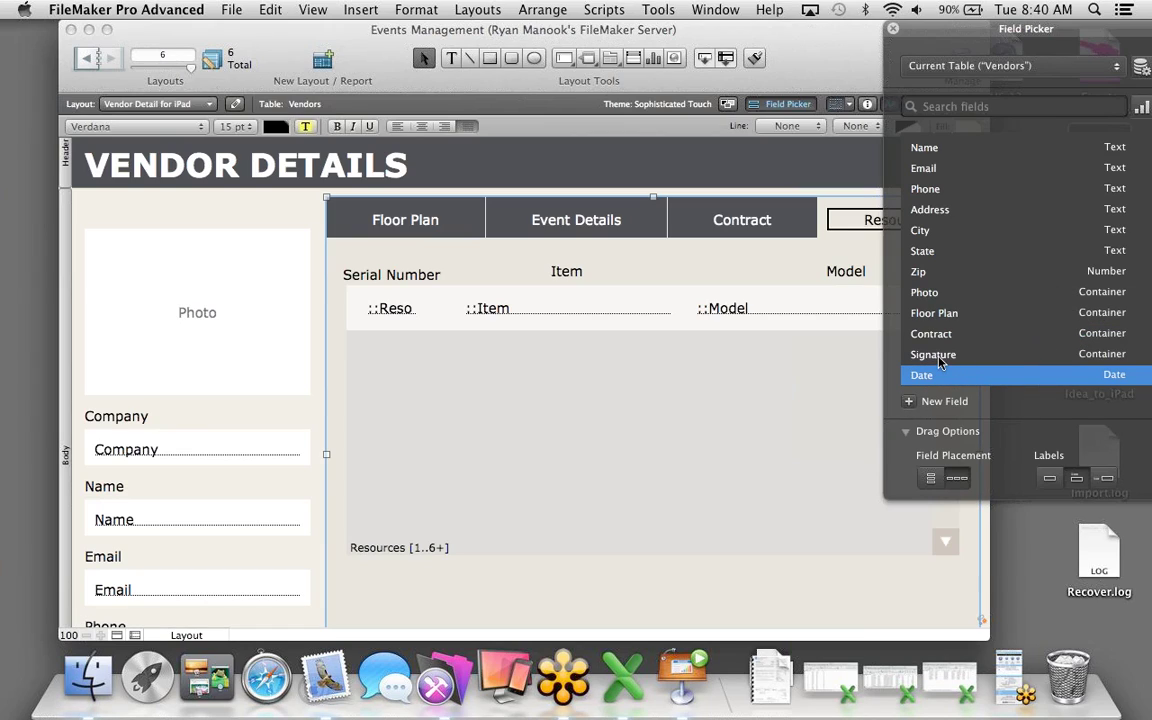
Place Signature and Date below the Resources portal, aligned with its left edge.
left_click(940, 356, "shift")
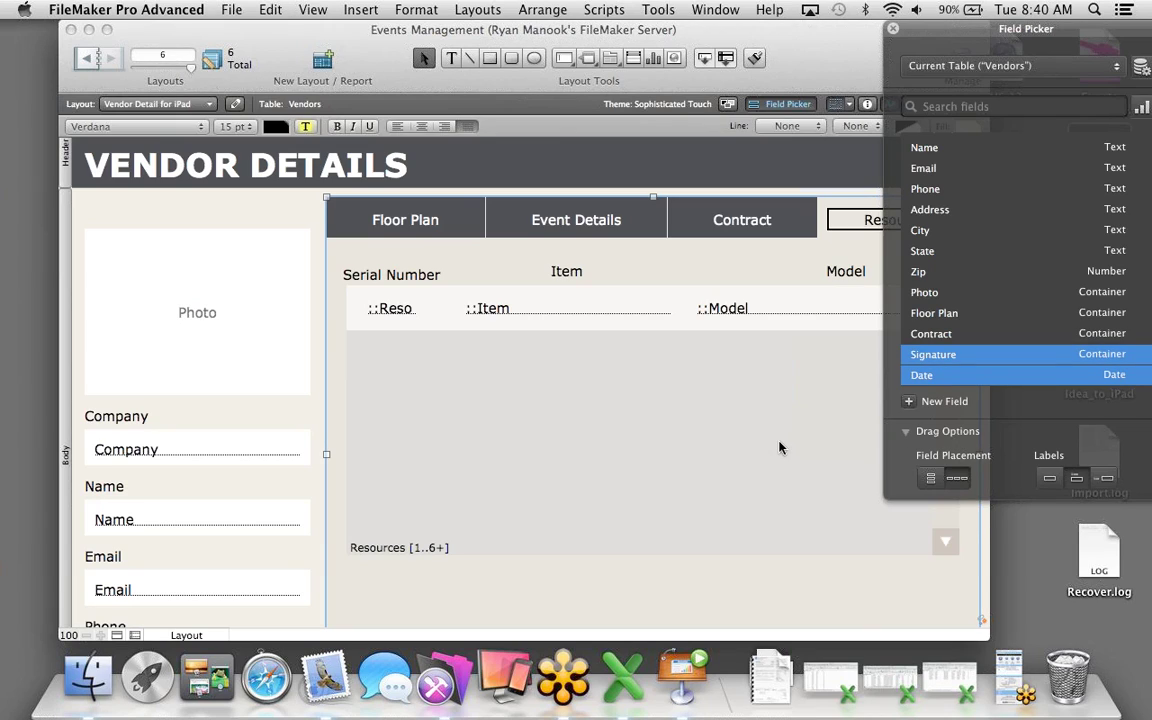
scroll(780, 448, "down", 2)
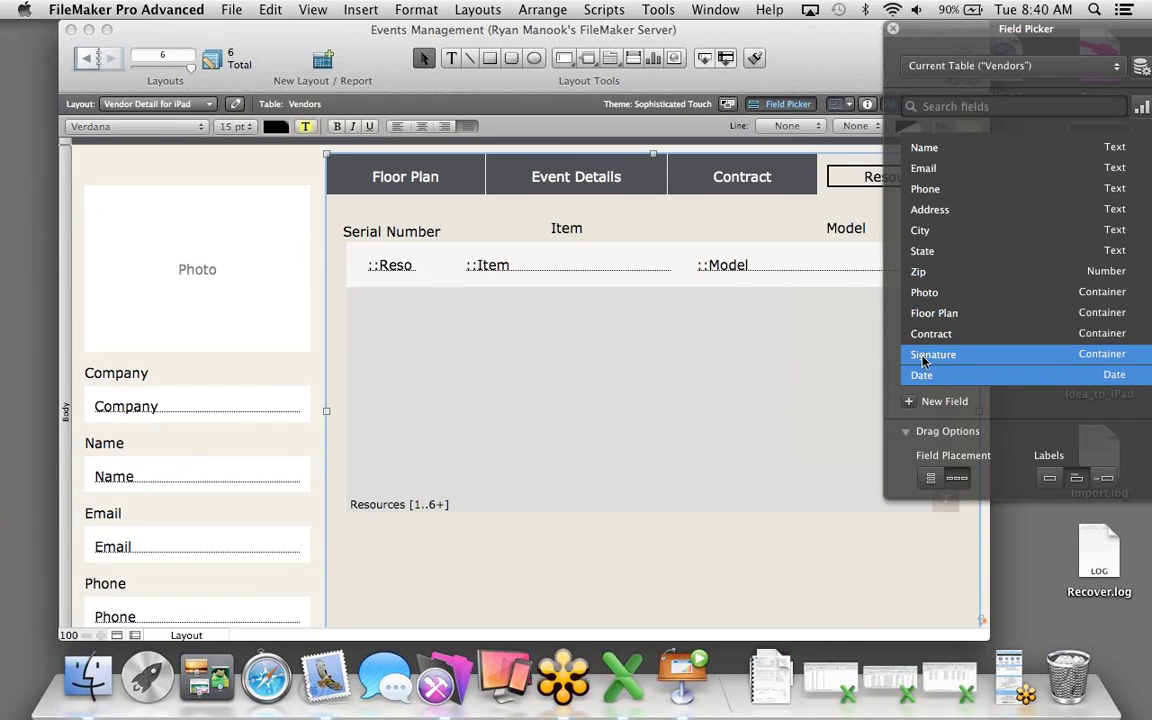
mouse_move(923, 362)
left_mouse_down()
mouse_move(543, 514)
mouse_move(424, 522)
mouse_move(383, 508)
mouse_move(386, 521)
left_mouse_up()
scroll(400, 490, "down", 3)
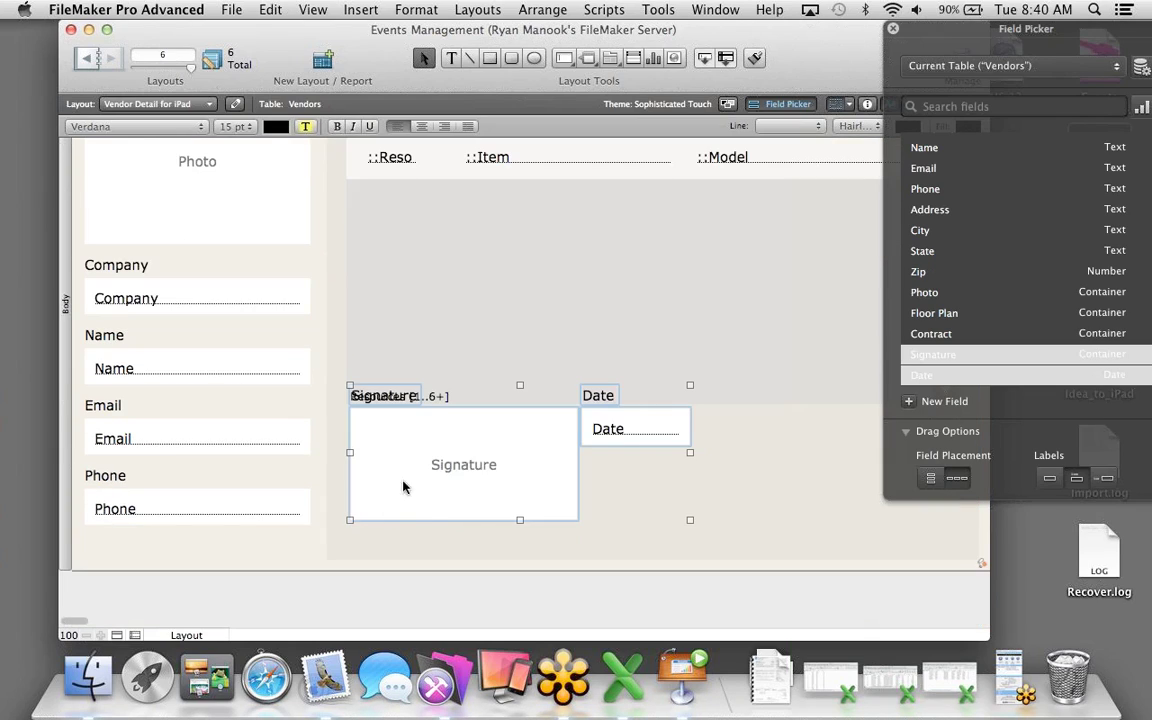
left_click_drag(405, 467, 397, 494)
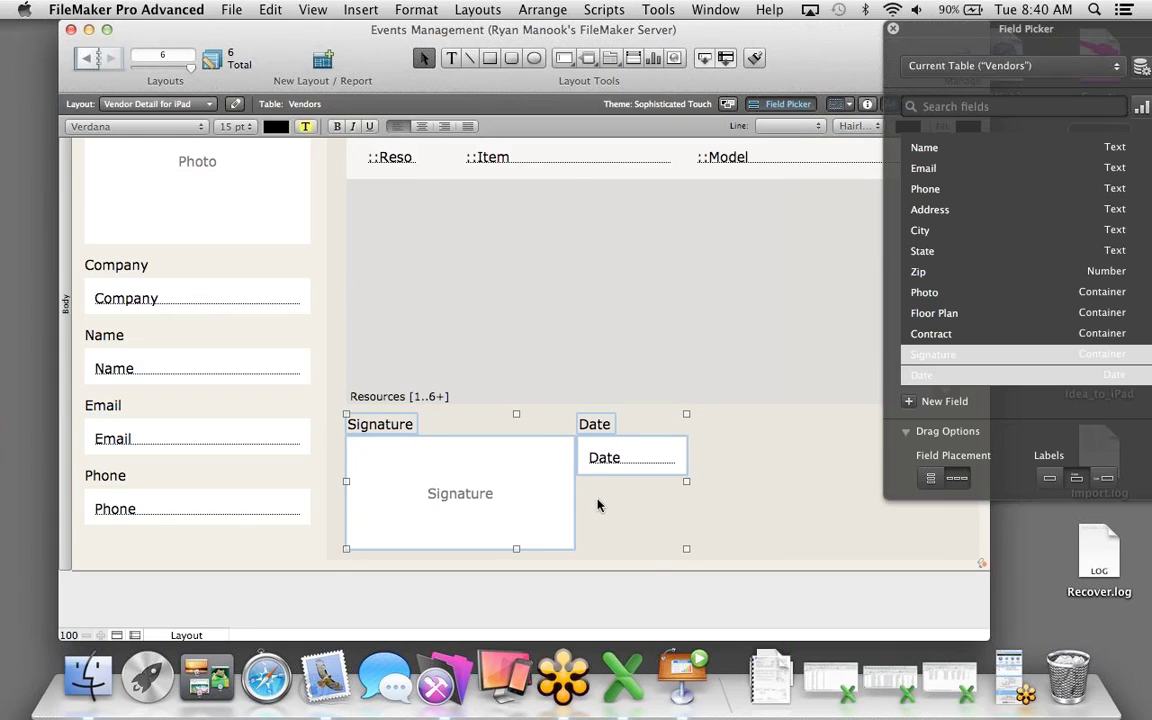
left_click(618, 474)
left_click(619, 472)
left_click(598, 425, "shift")
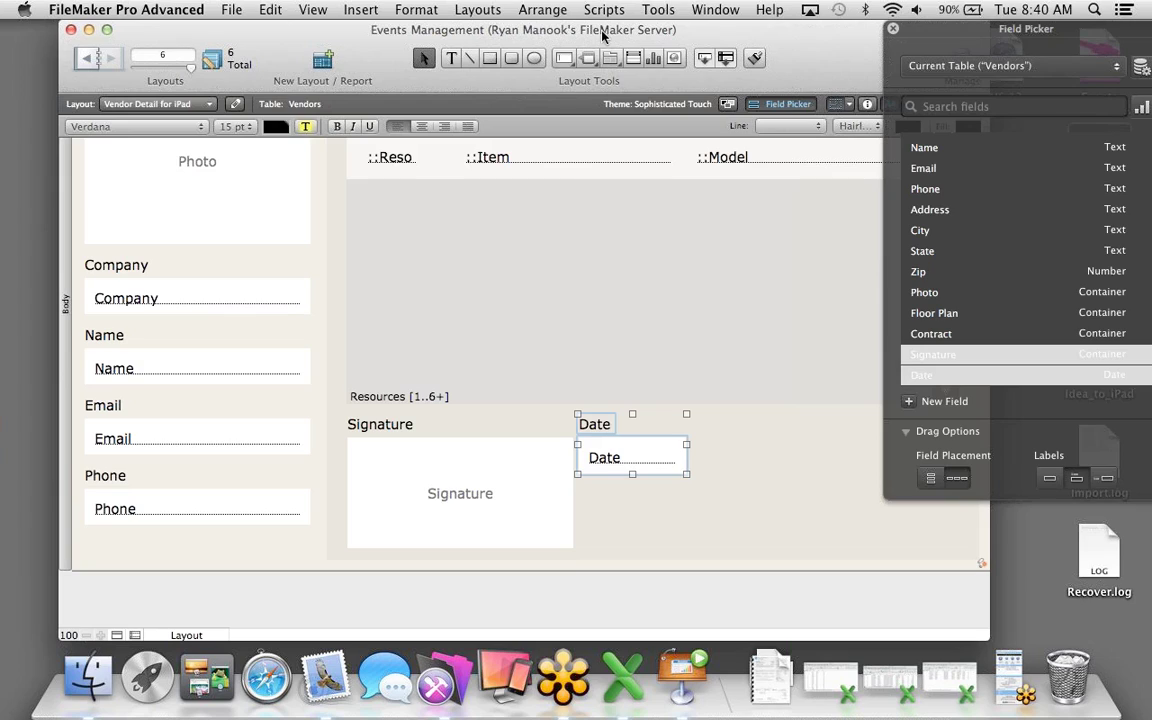
Move Date to the right edge, widen Signature to 7.375 in, and return to Browse mode.
left_click_drag(603, 36, 497, 36)
mouse_move(525, 464)
left_mouse_down()
mouse_move(716, 450)
mouse_move(798, 462)
left_mouse_up()
left_click(466, 493)
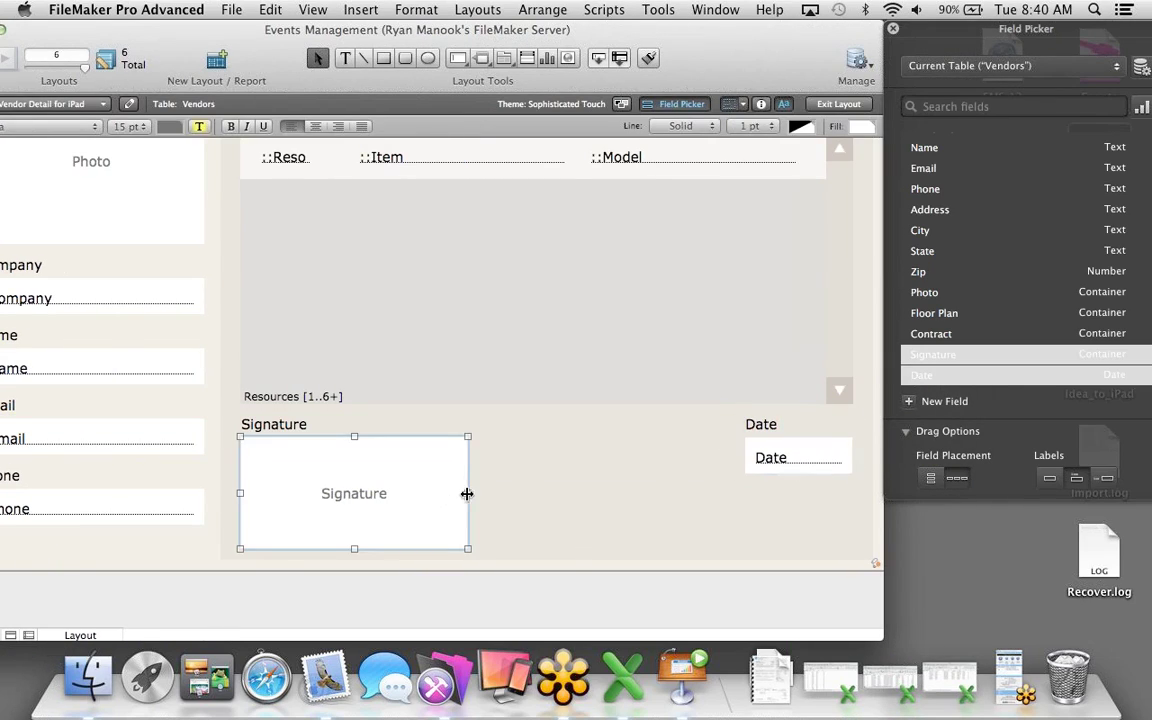
left_click_drag(466, 493, 717, 497)
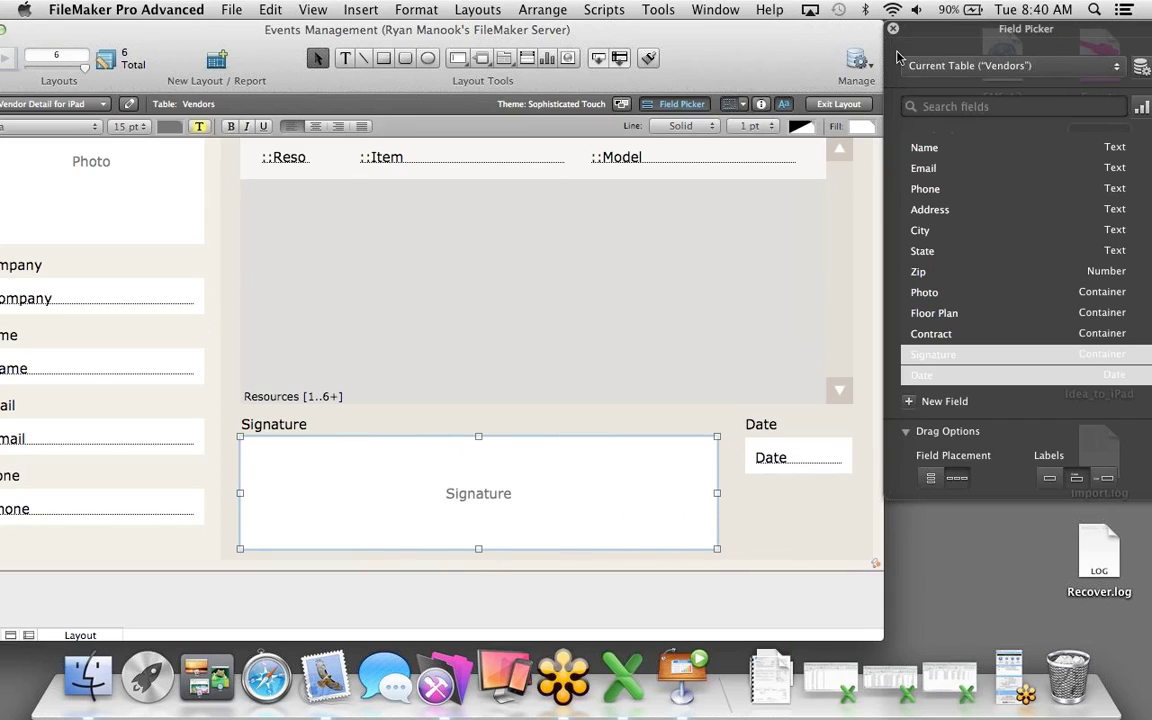
left_click(838, 104)
left_click(772, 132)
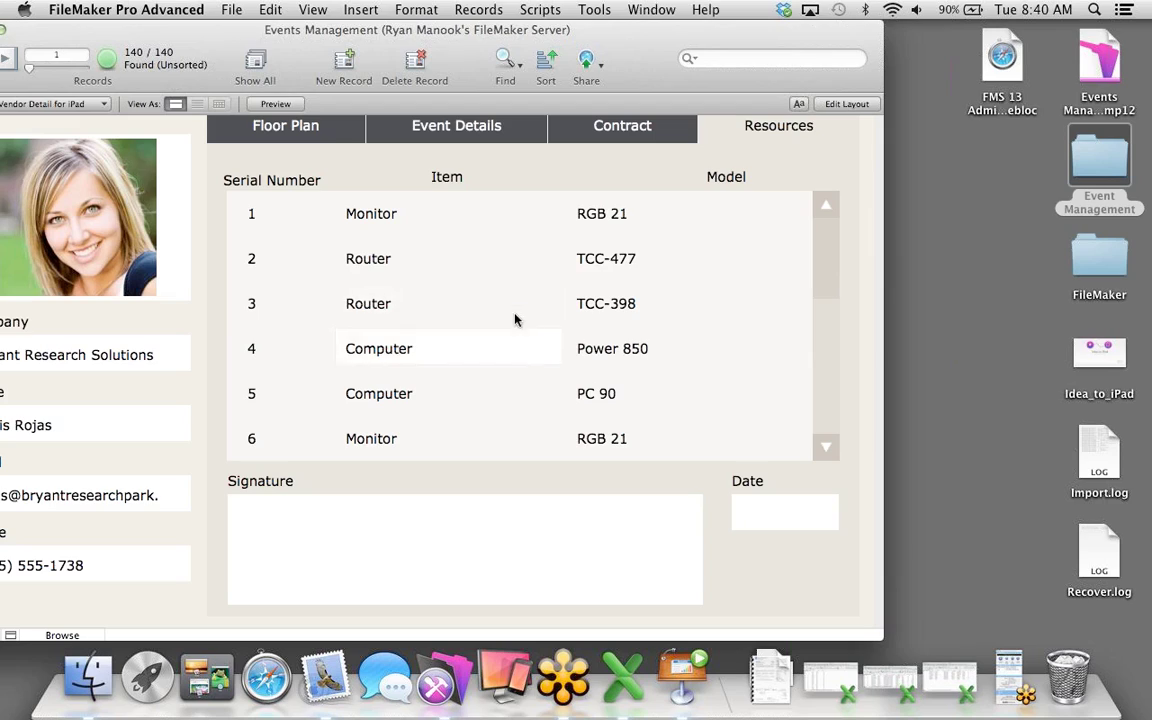
Minimize the FileMaker vendor window and bring Reflector to the front.
left_click_drag(302, 47, 389, 45)
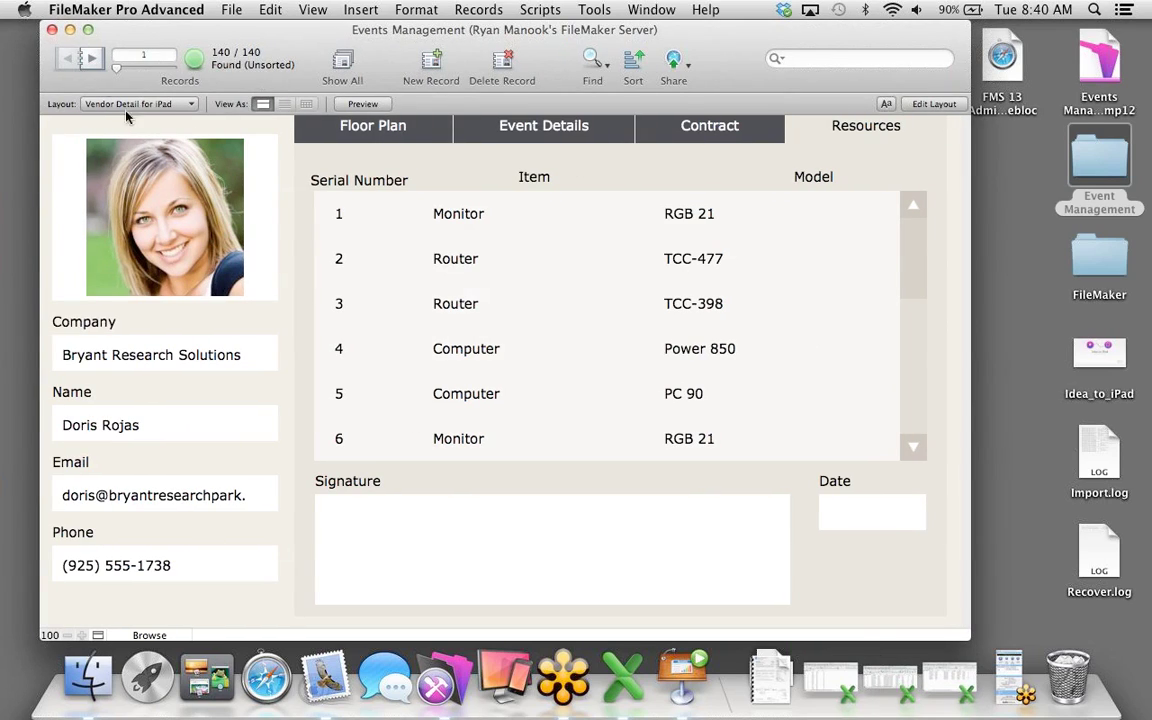
left_click(69, 30)
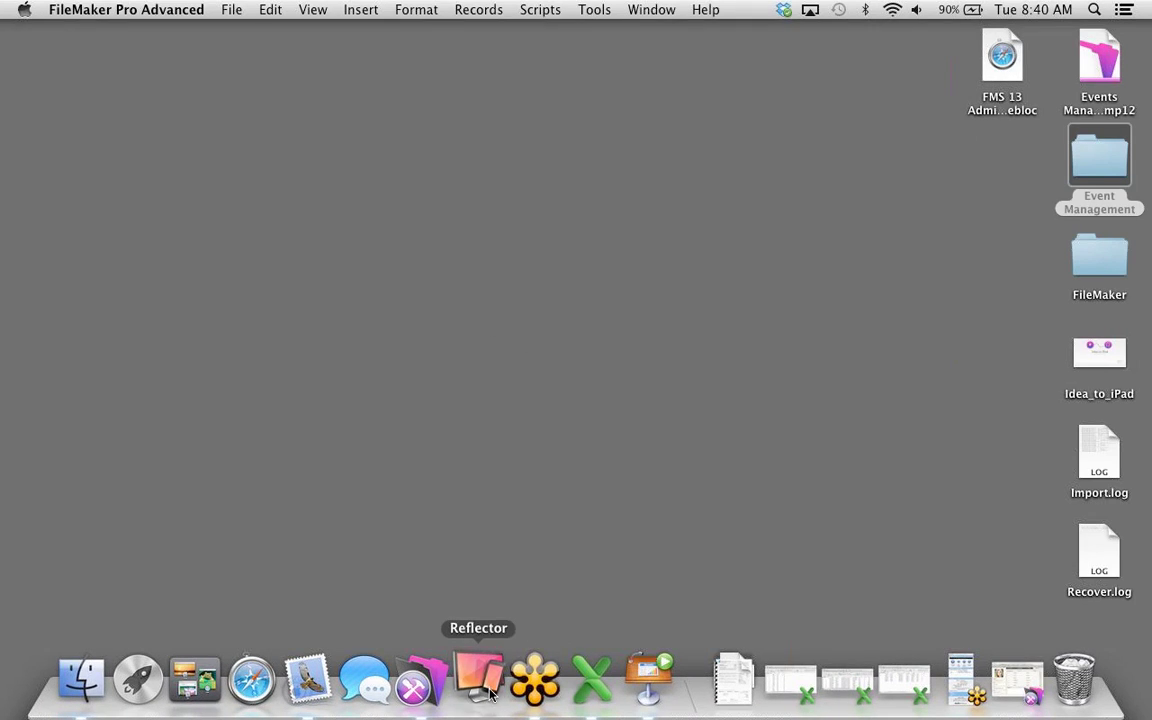
left_click(482, 683)
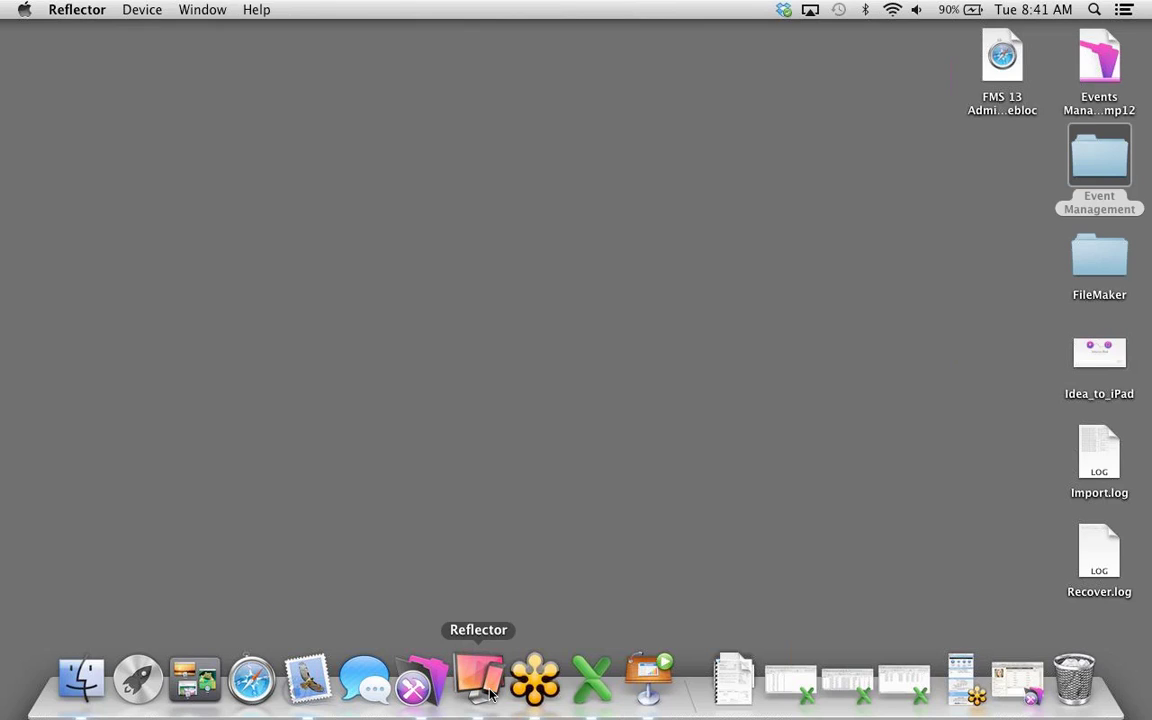
Quit and relaunch Reflector from its Dock icon menu so the iPad mirror frame is empty.
right_click(479, 691)
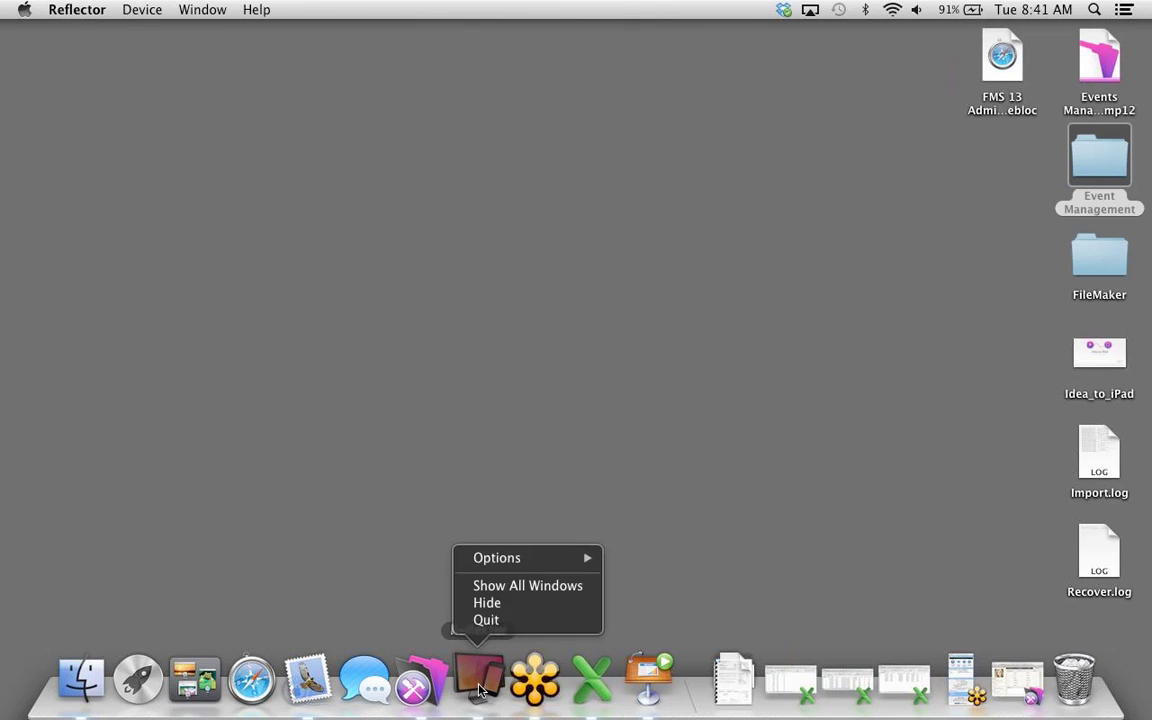
left_click(487, 621)
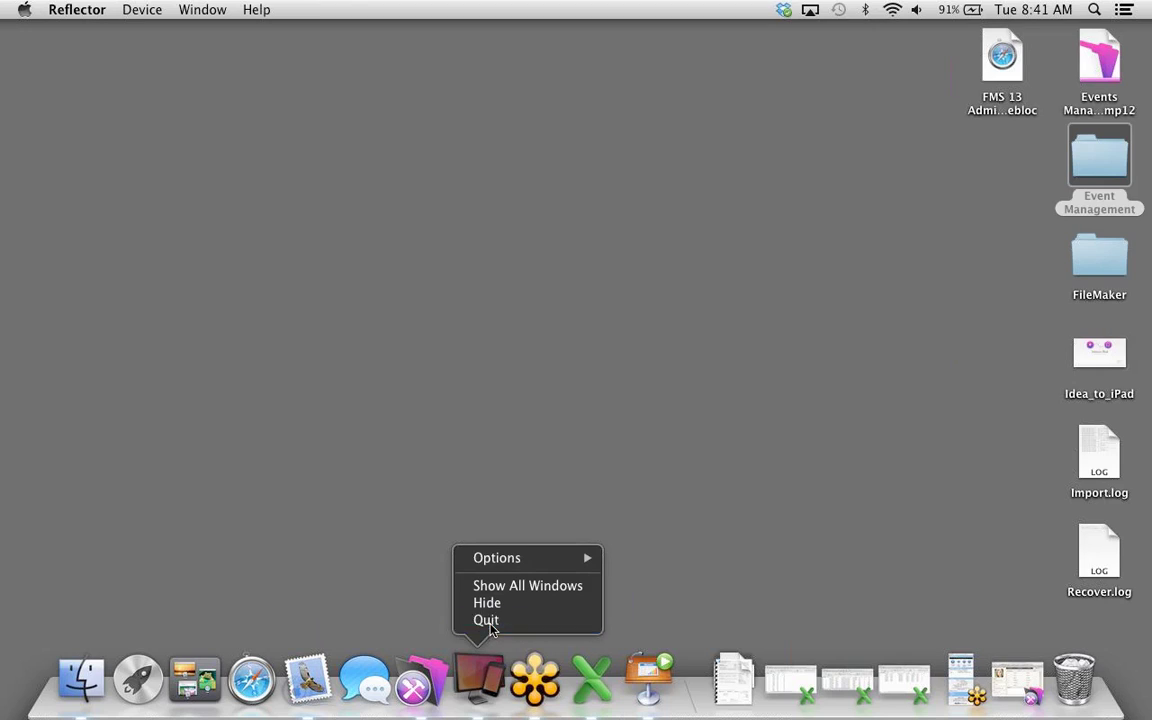
right_click(481, 685)
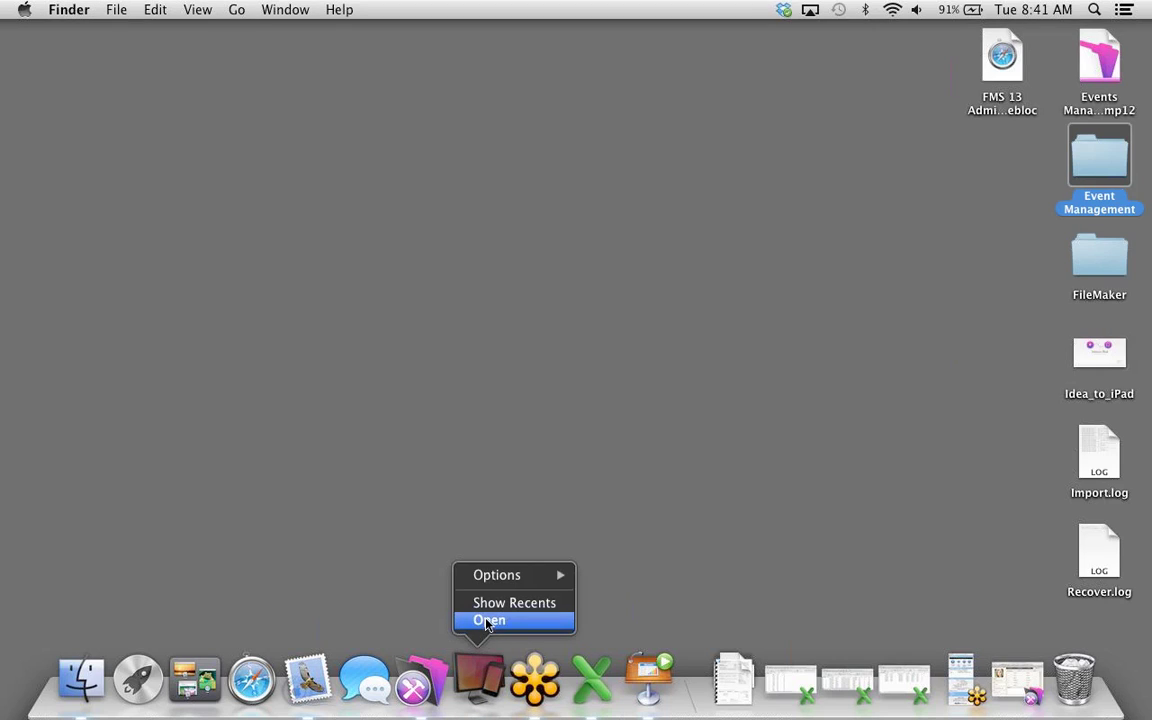
left_click(488, 620)
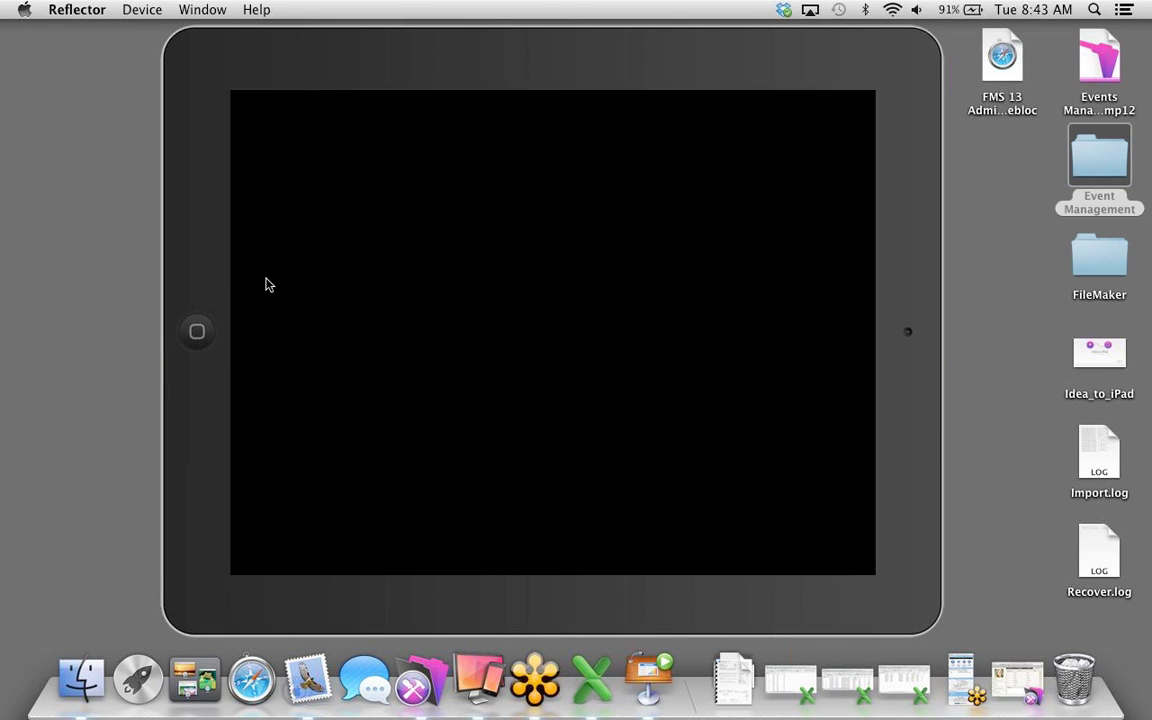
right_click(476, 678)
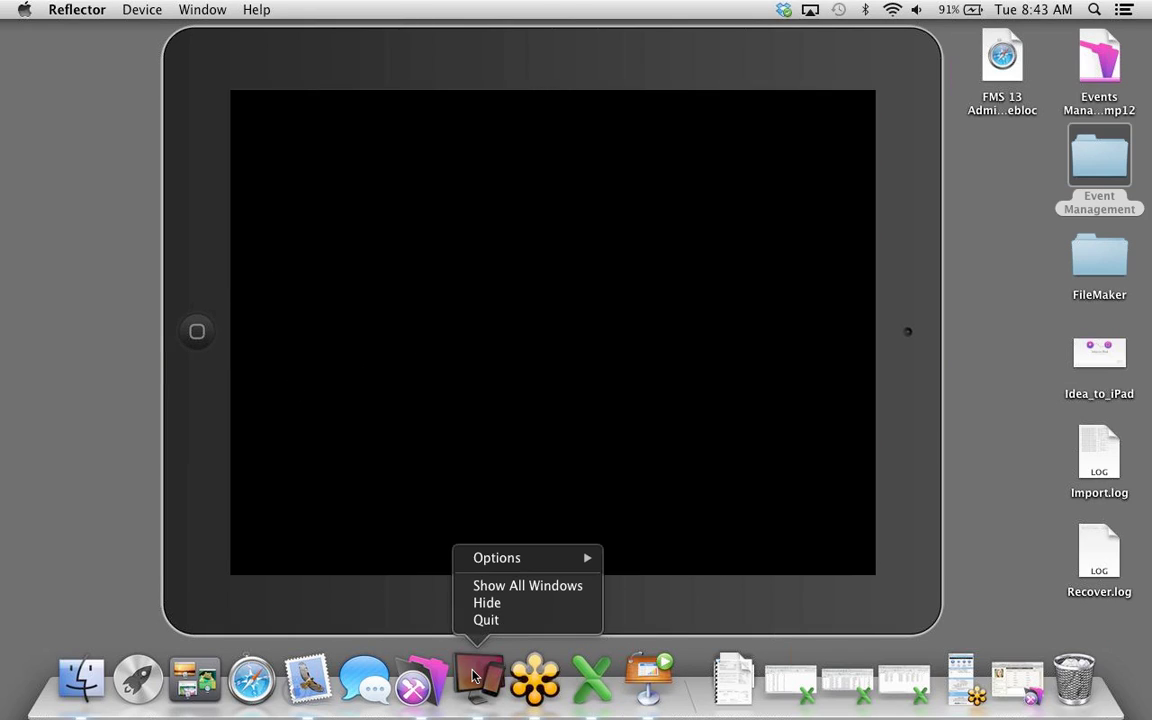
Quit Reflector, show FileMaker's Event Detail for iPad layout on its Vendor tab, and enter Layout mode.
left_click(486, 617)
left_click(418, 678)
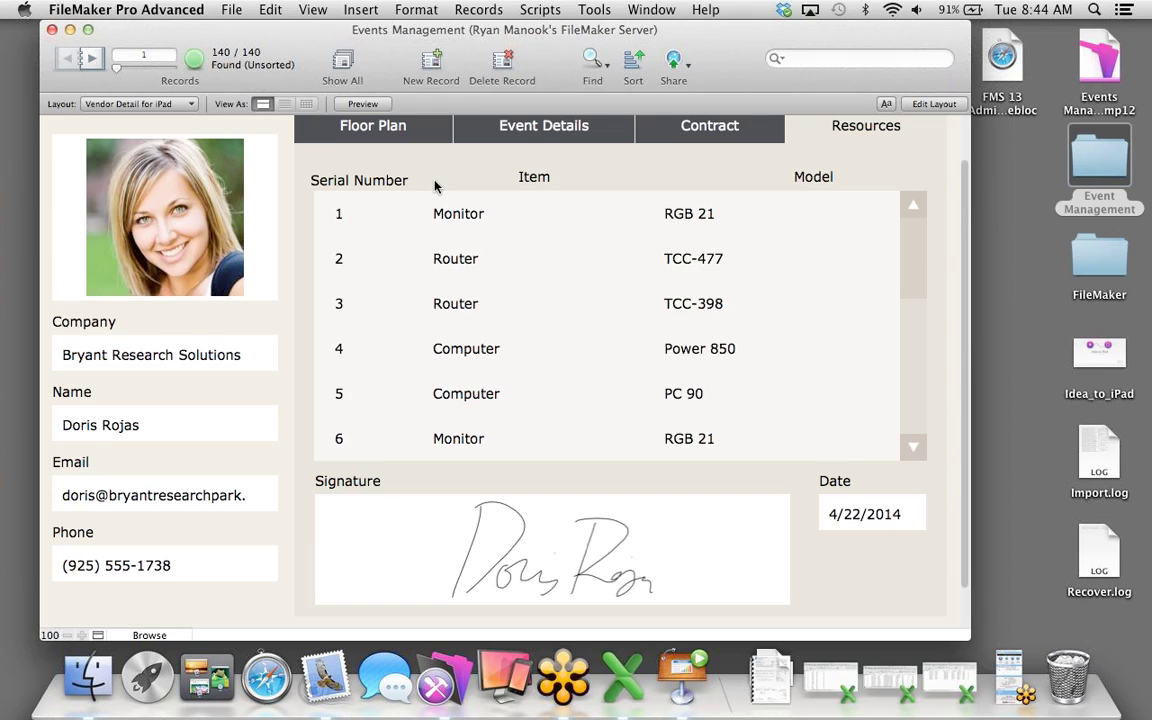
scroll(435, 186, "up", 3)
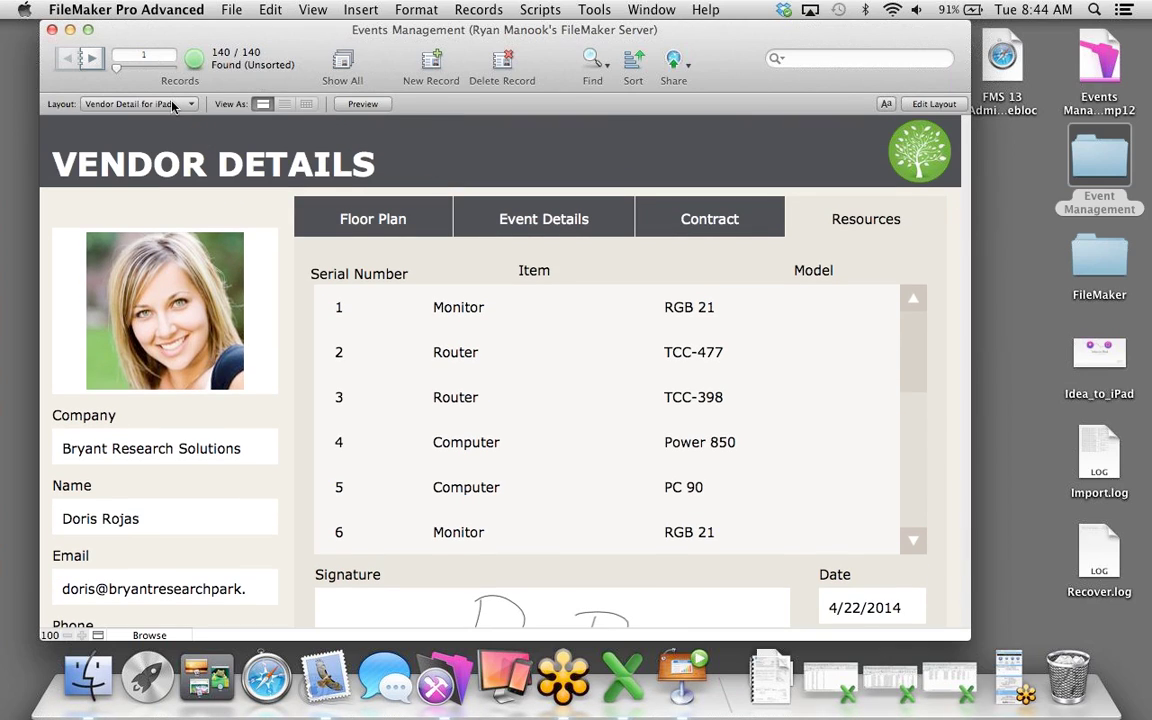
left_click(172, 104)
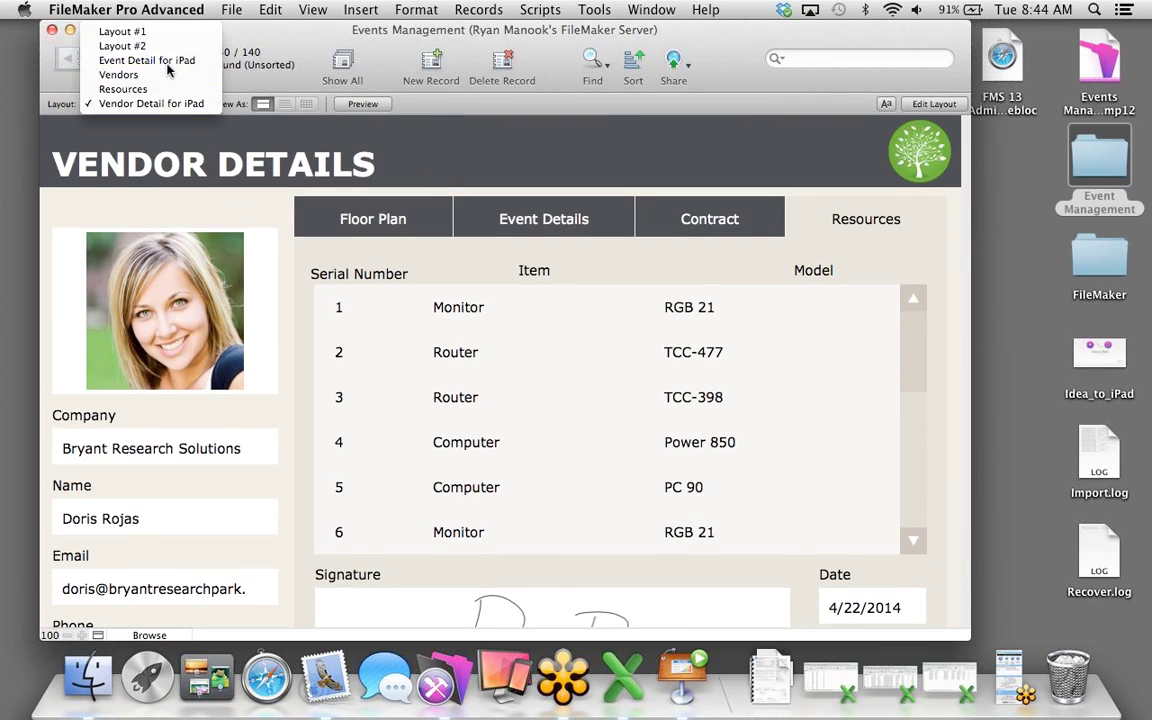
left_click(167, 61)
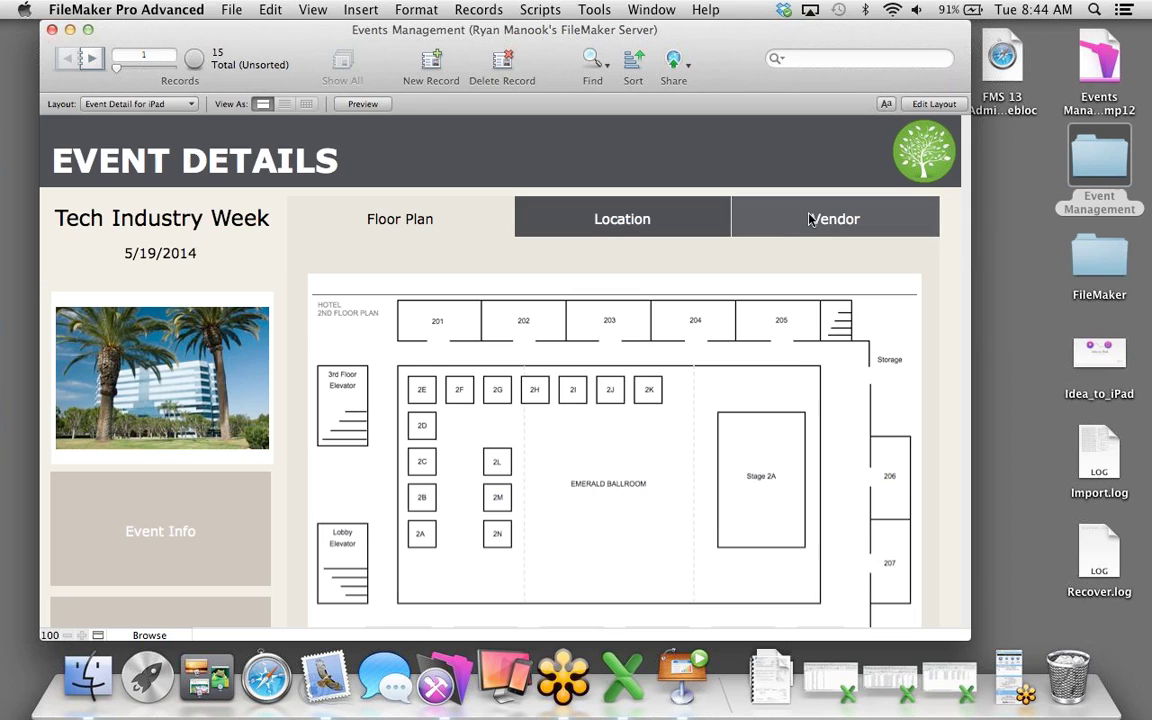
left_click(806, 217)
scroll(800, 225, "down", 2)
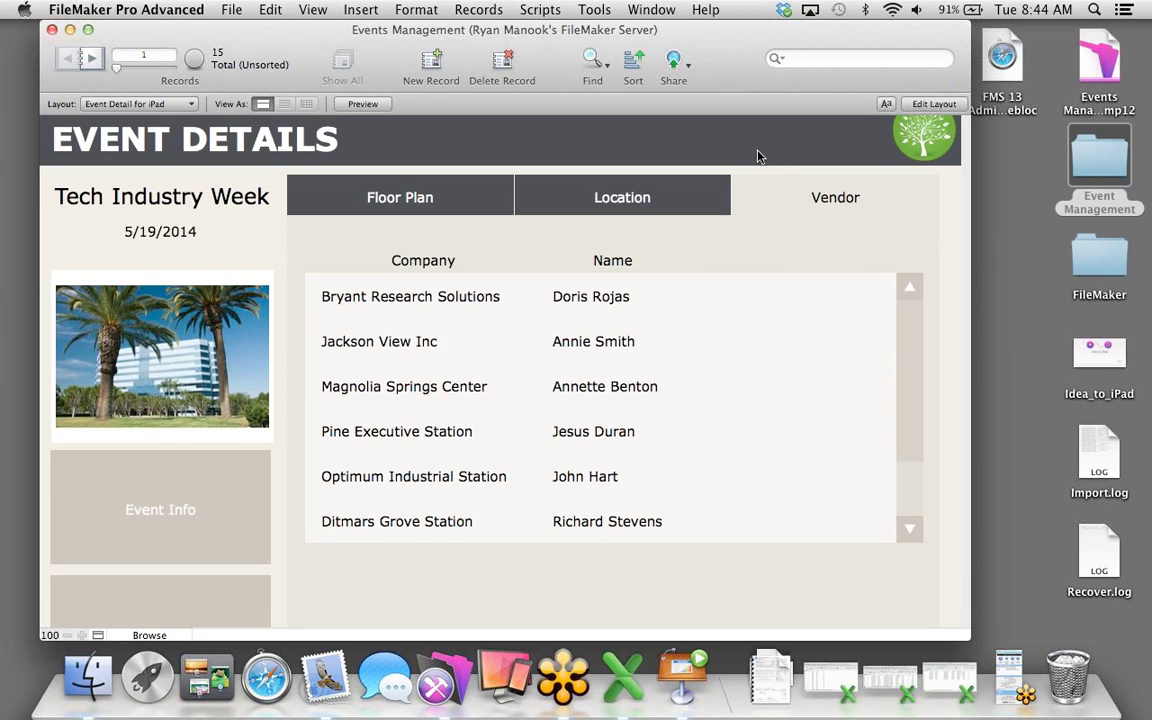
left_click(921, 106)
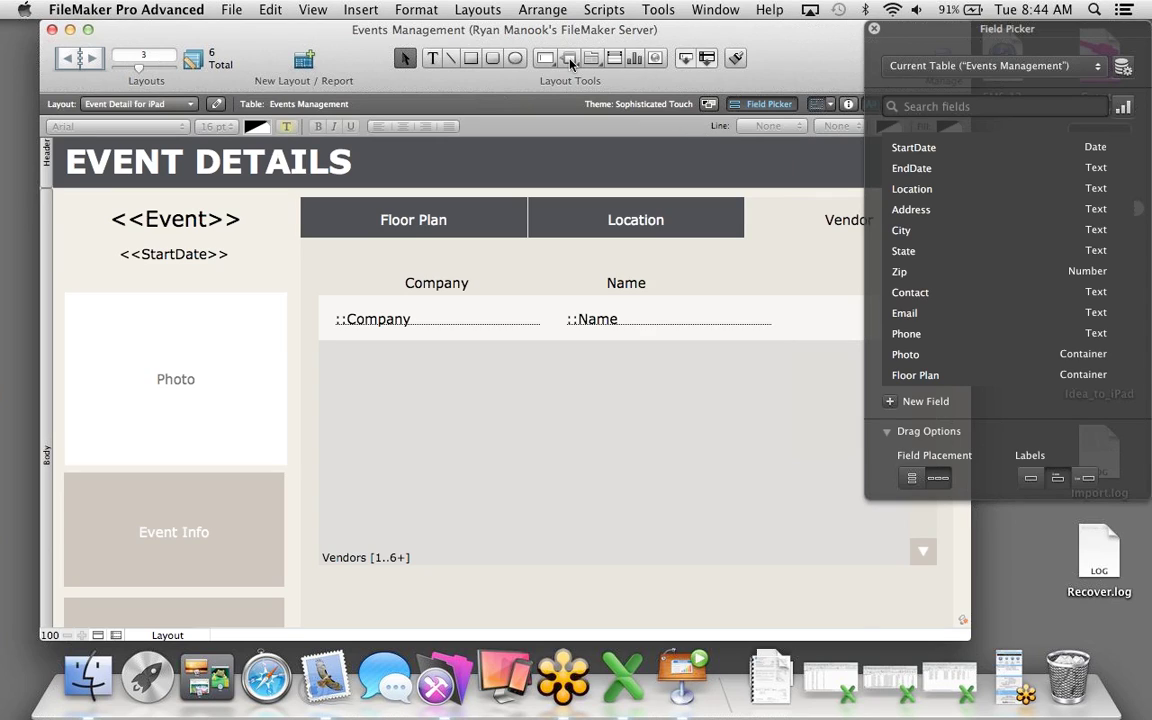
Draw a button above the vendor list set to Go to Related Record from Vendors.
left_click_drag(566, 62, 607, 80)
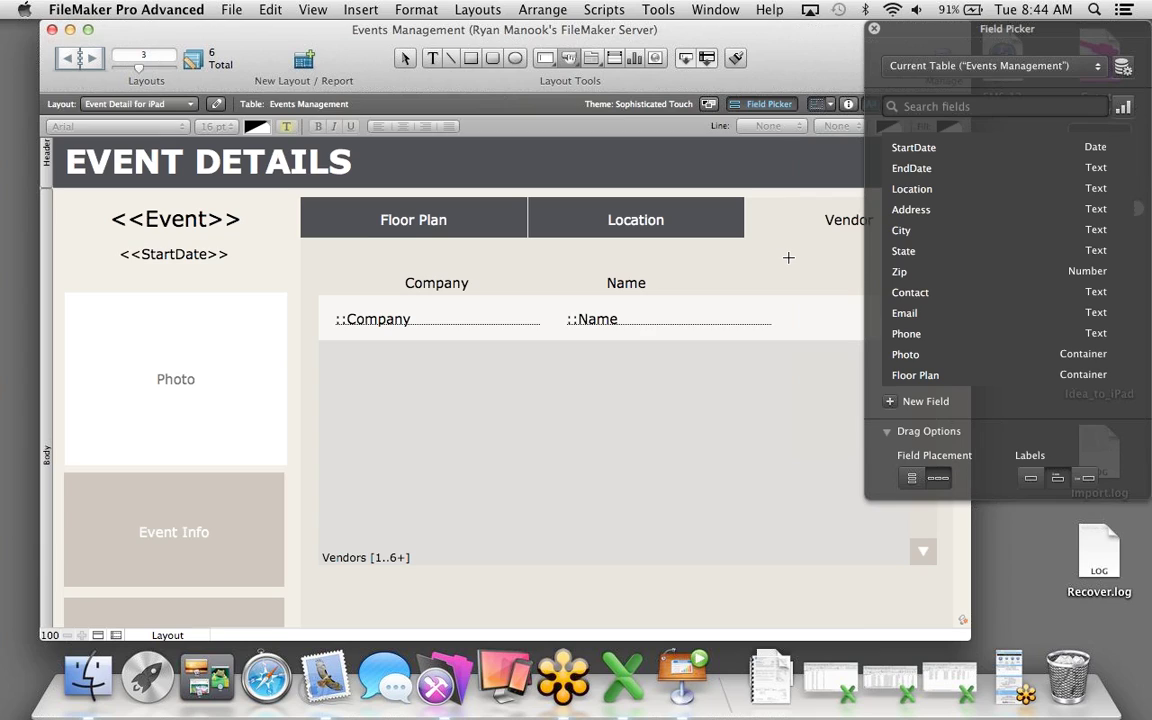
left_click_drag(788, 258, 858, 290)
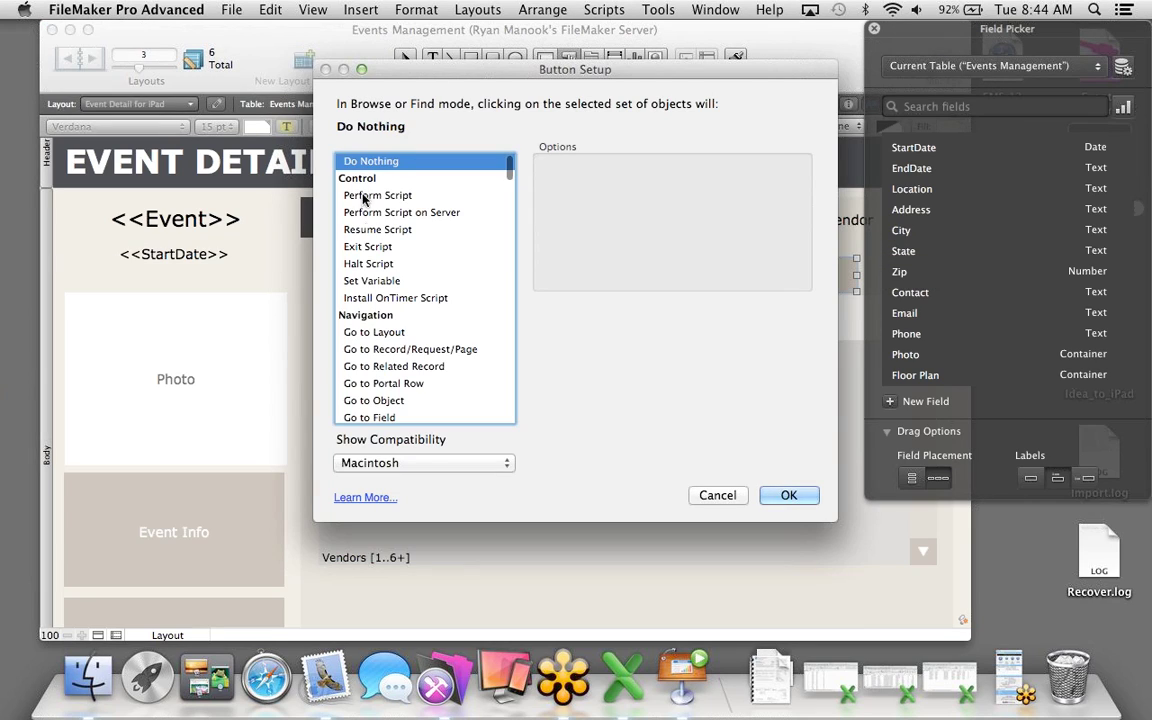
scroll(366, 242, "down", 3)
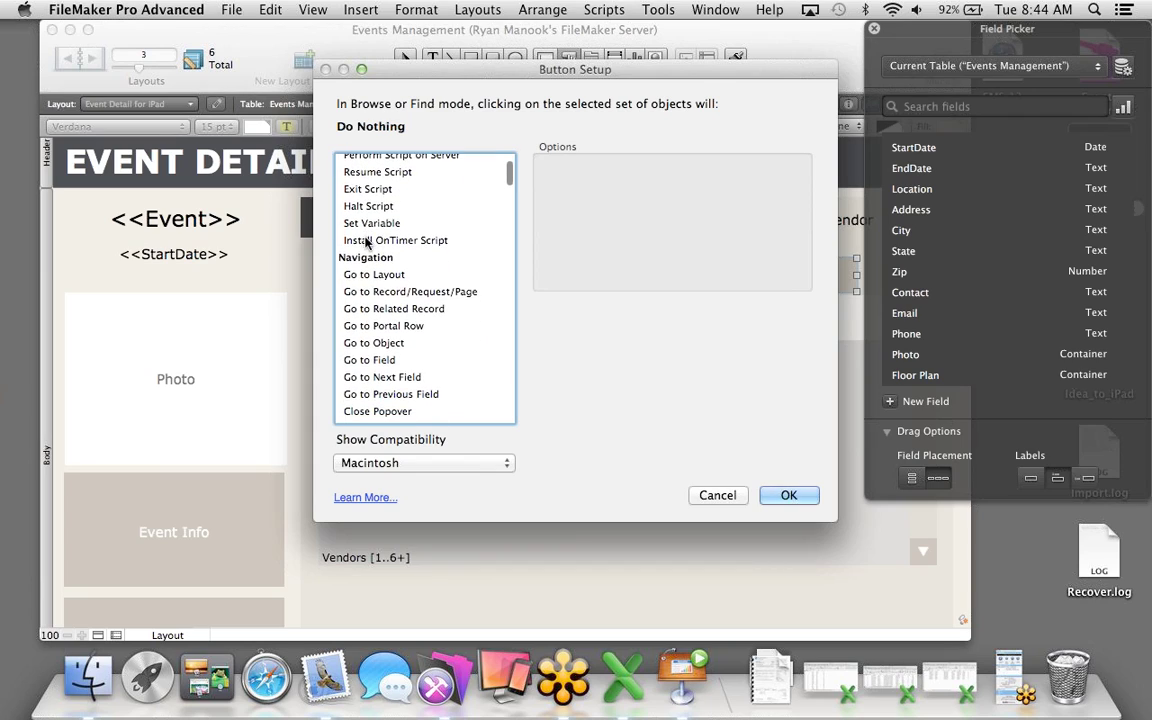
left_click(376, 310)
left_click(740, 267)
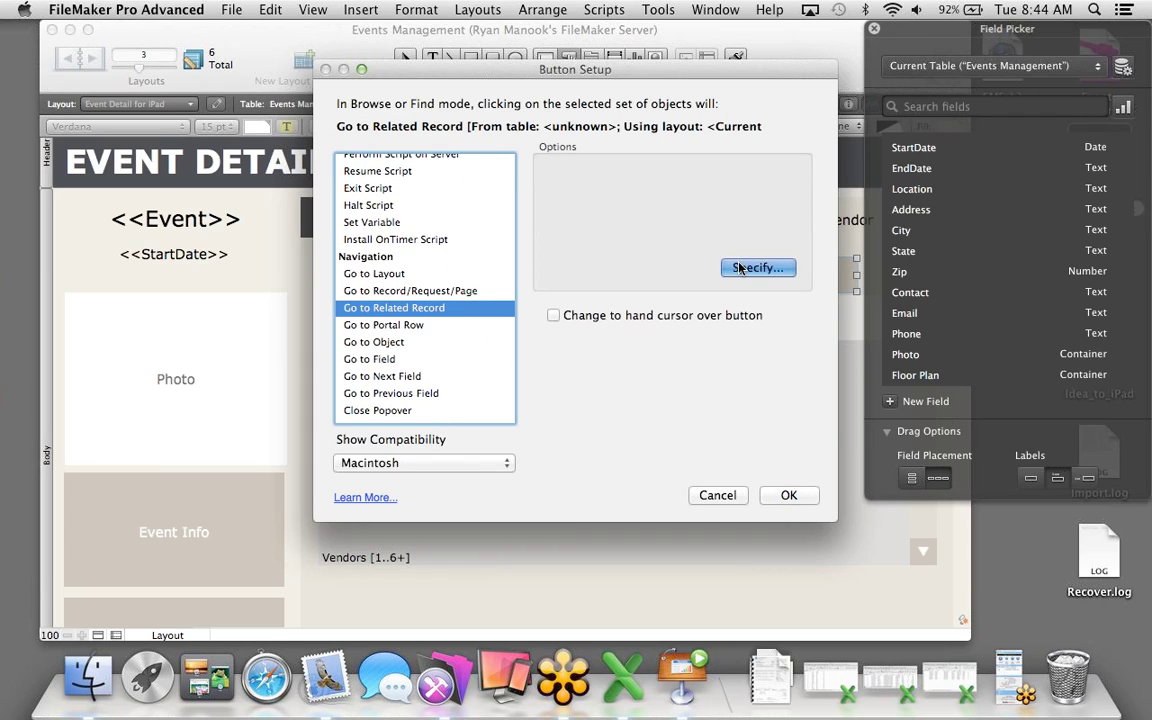
left_click(655, 192)
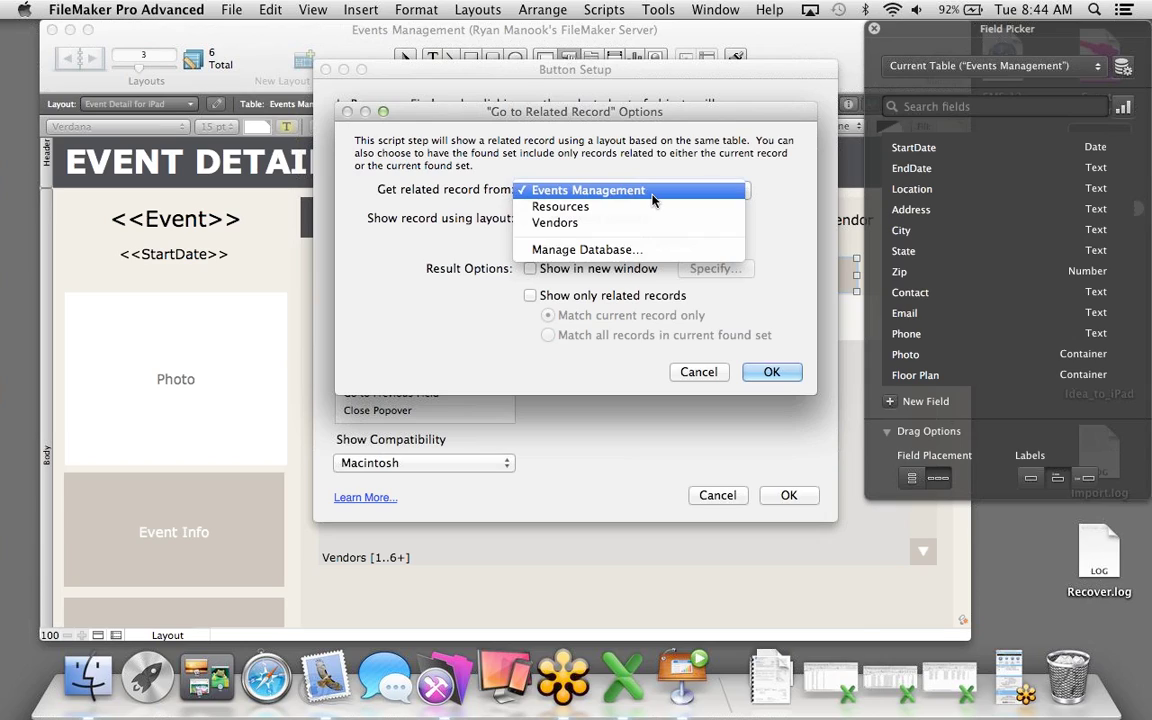
left_click(643, 222)
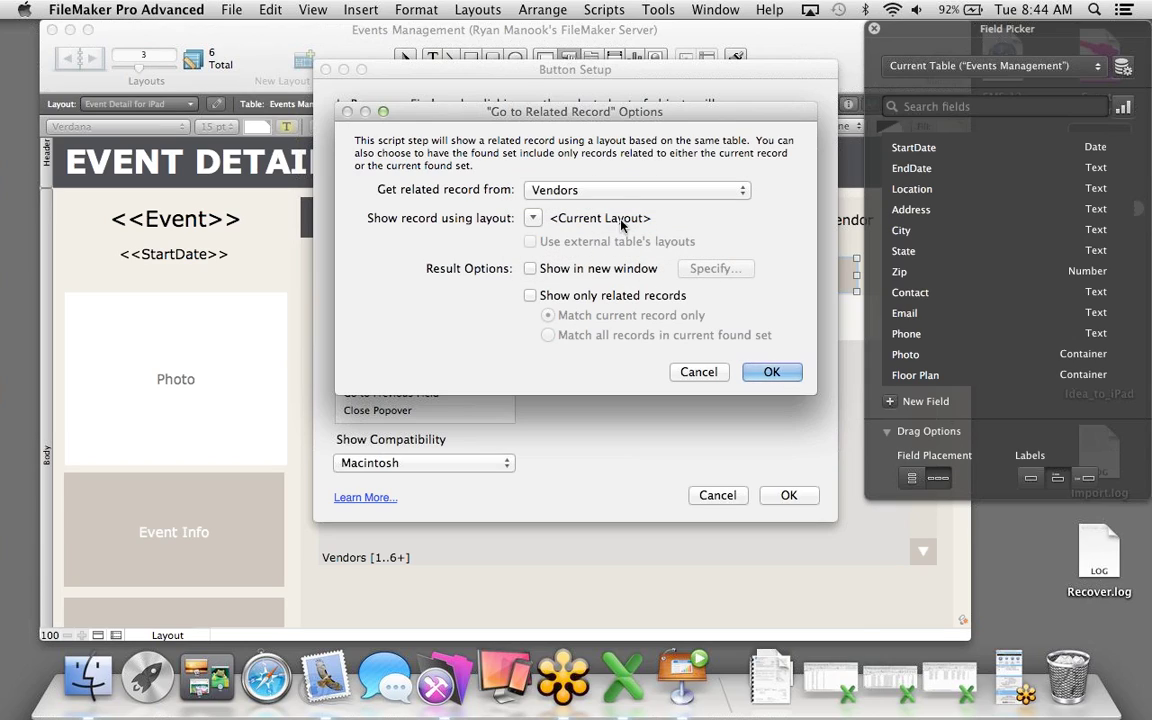
Target the Vendor Detail for iPad layout, confirm the button setup, and label it View.
left_click(535, 222)
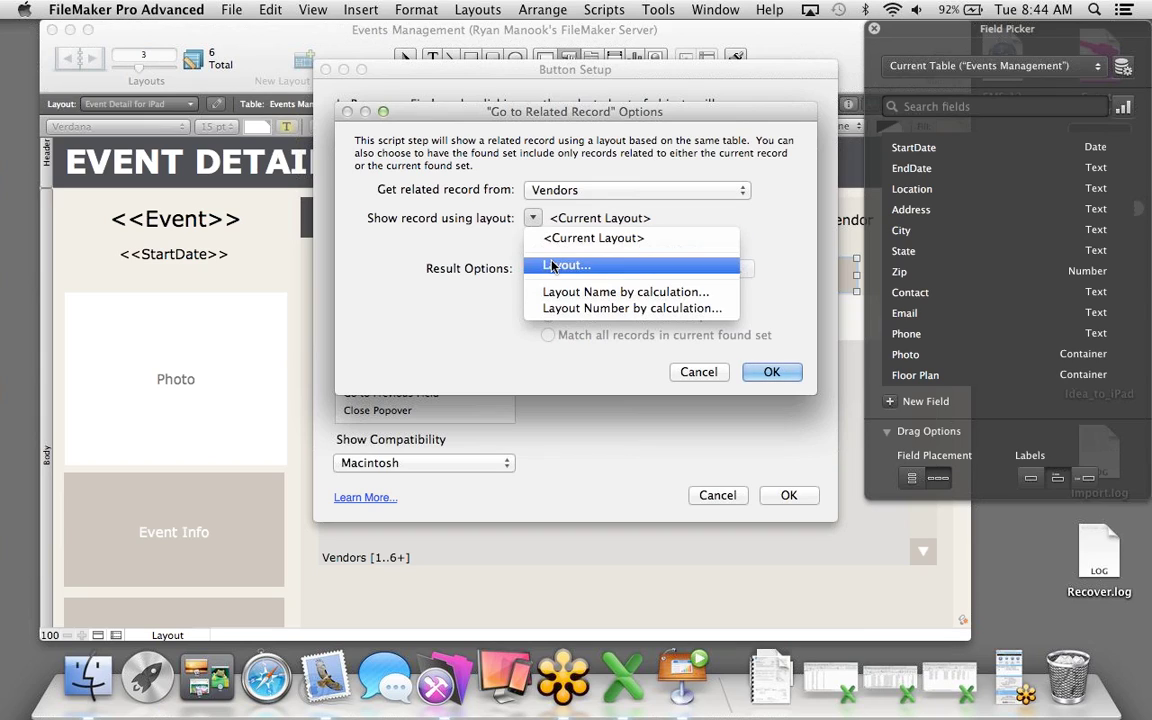
left_click(550, 267)
left_click(570, 334)
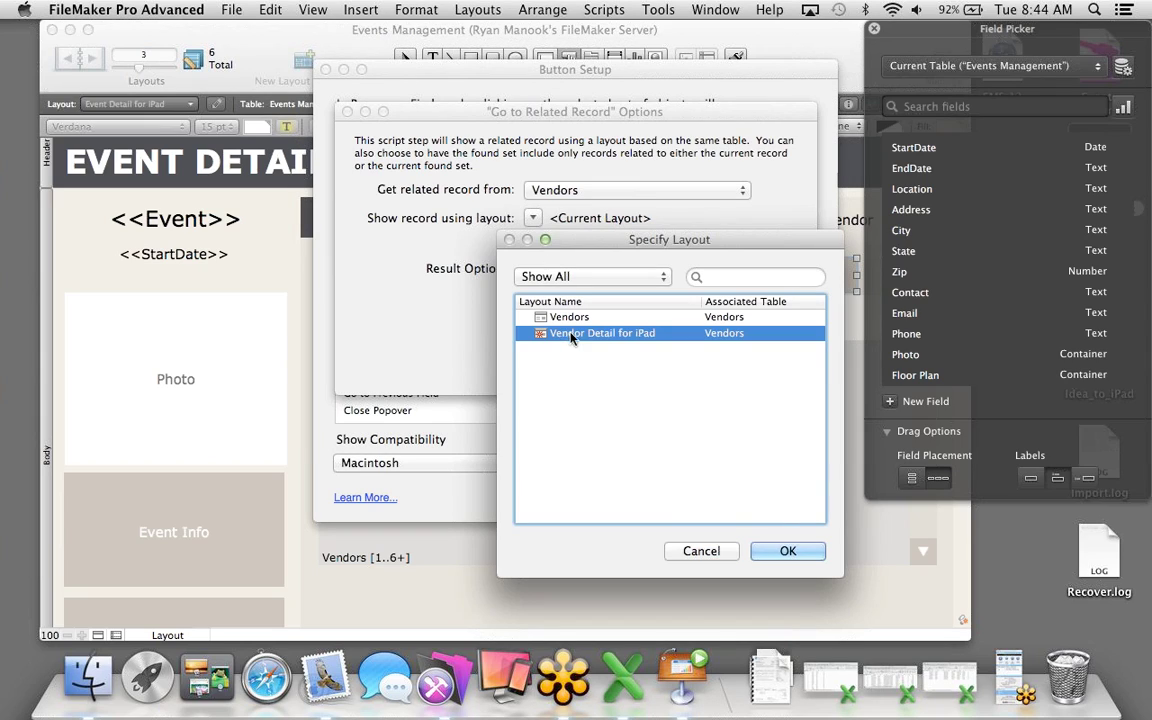
left_click(785, 548)
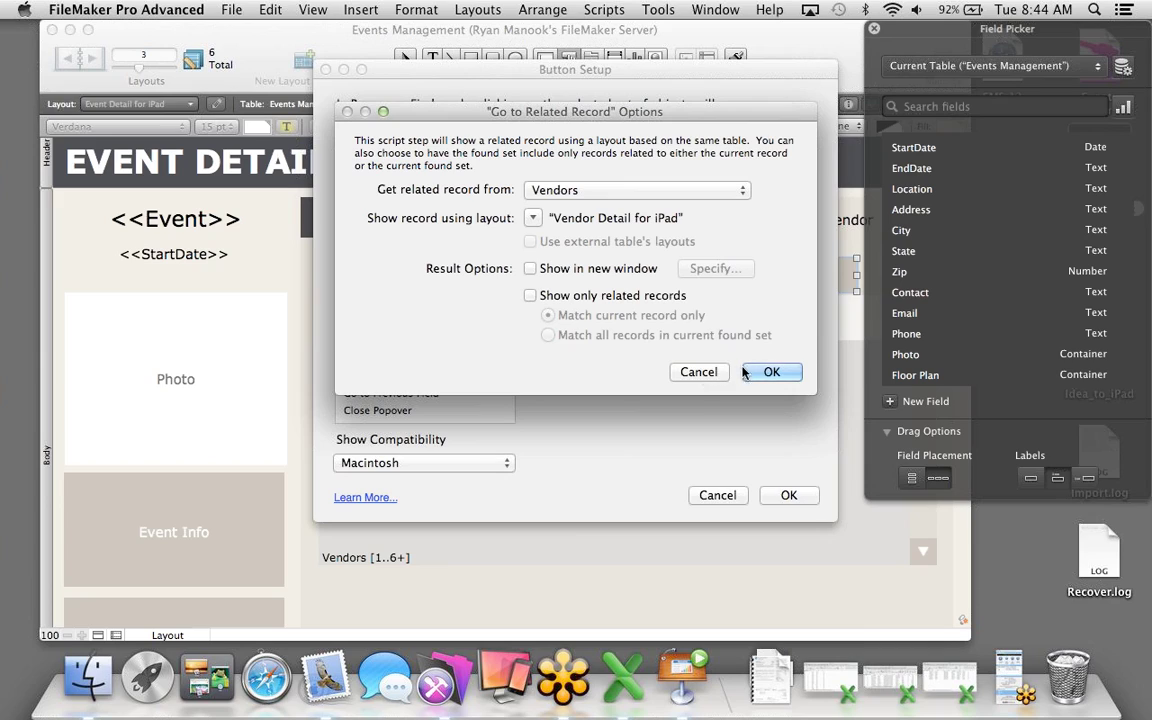
left_click(752, 372)
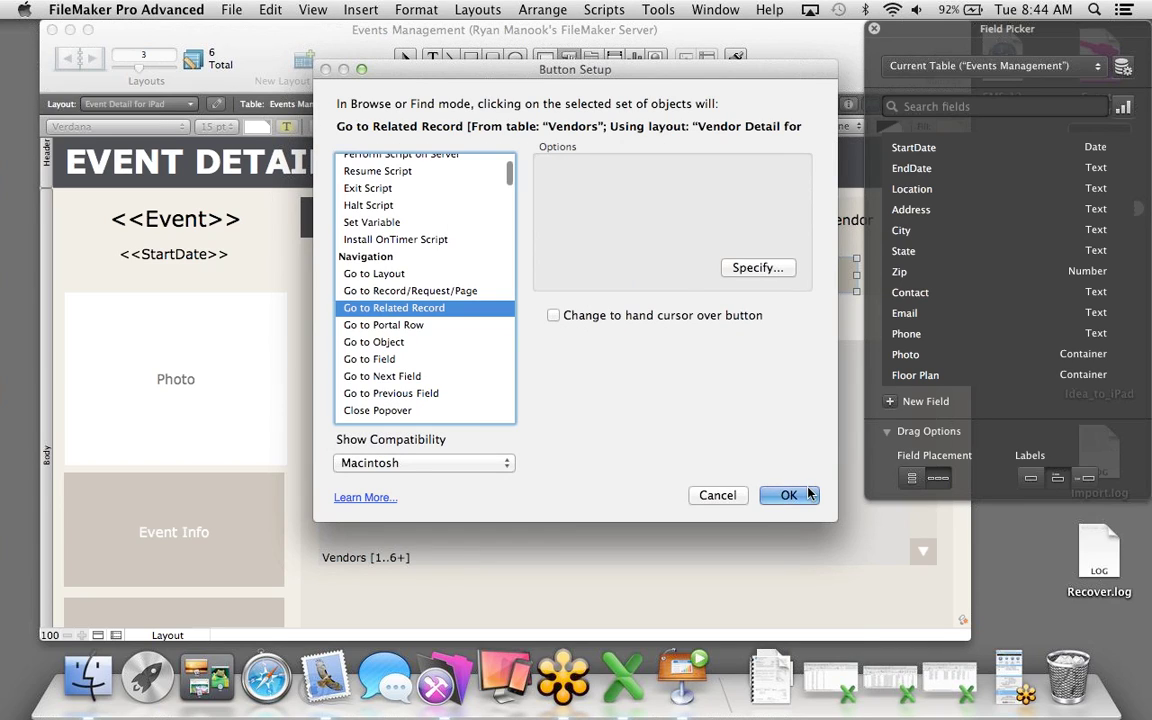
left_click(789, 495)
type("View")
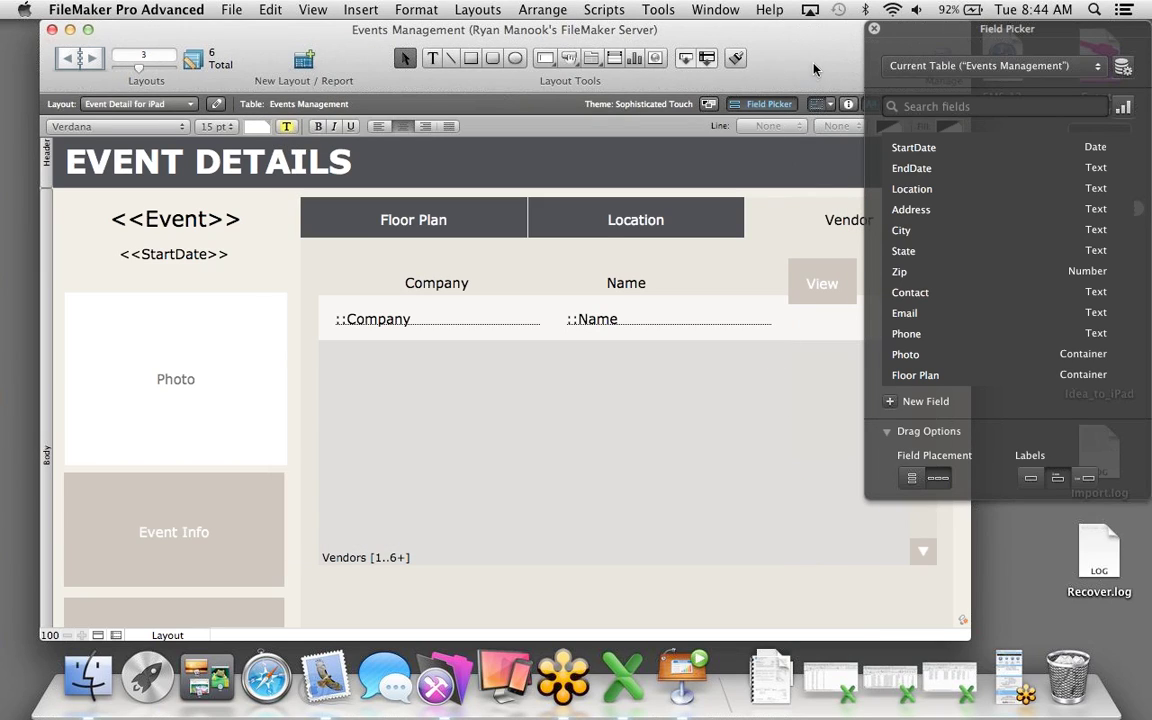
Shrink the View button and place it at the right end of the vendor portal row.
left_click(795, 265)
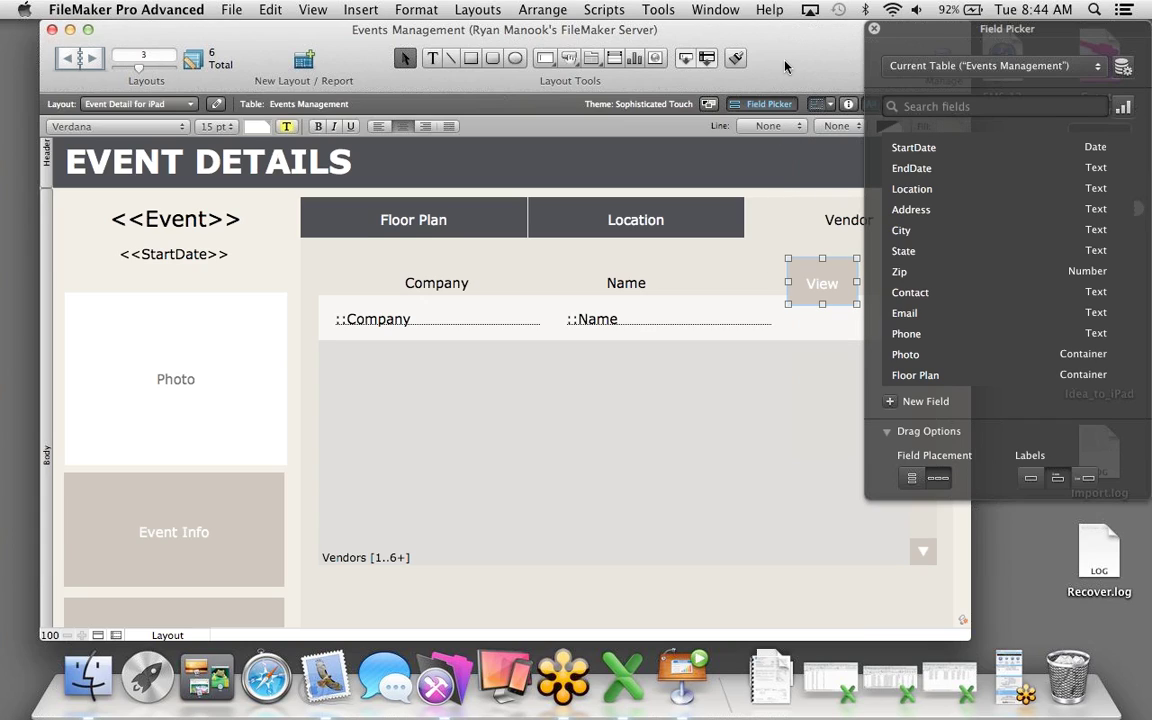
left_click_drag(786, 67, 643, 67)
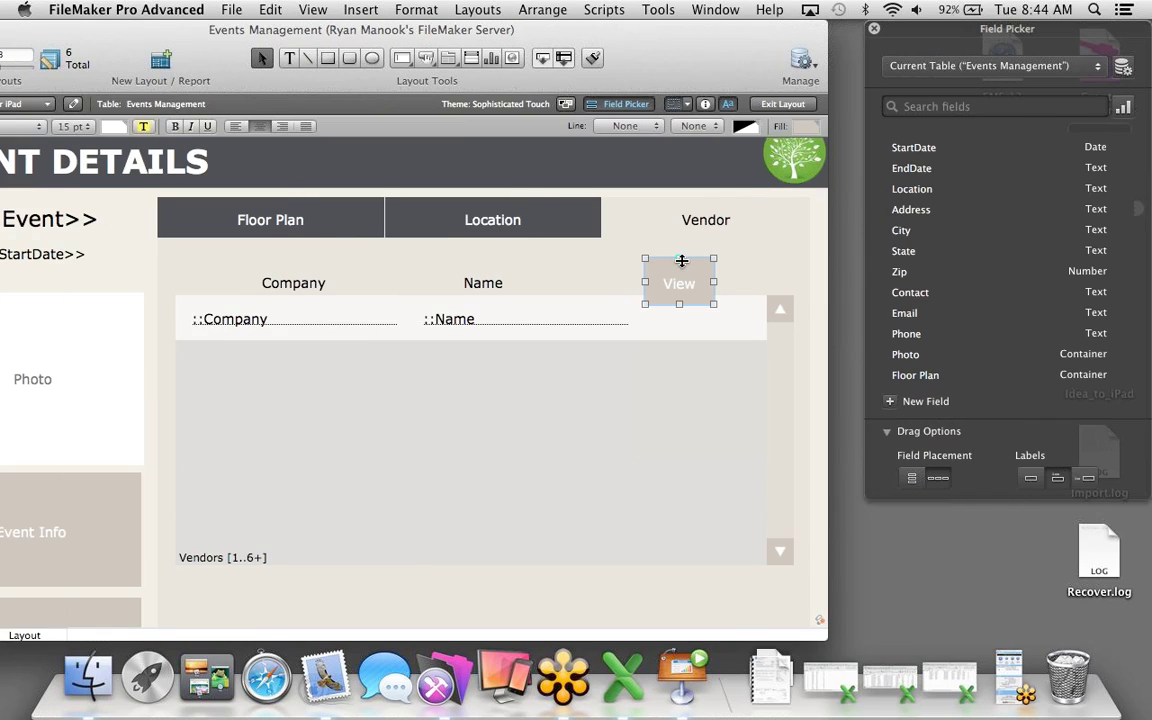
left_click_drag(681, 259, 708, 320)
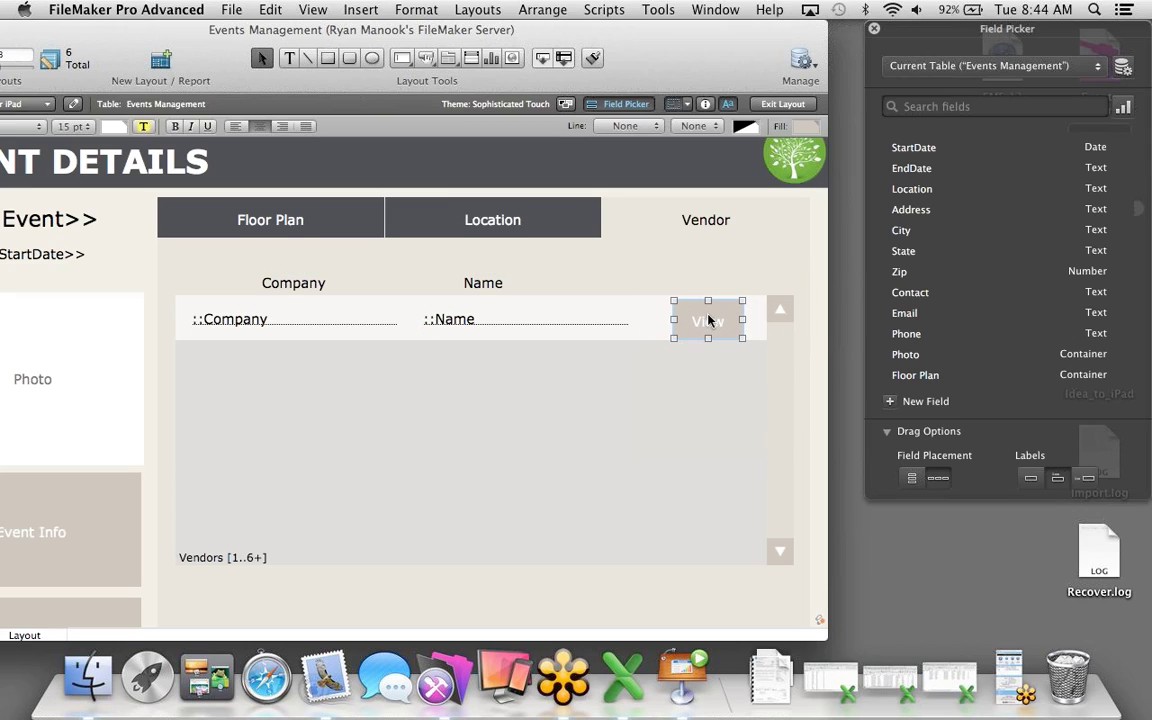
key("Right")
key("Right")
key("Right")
key("Right")
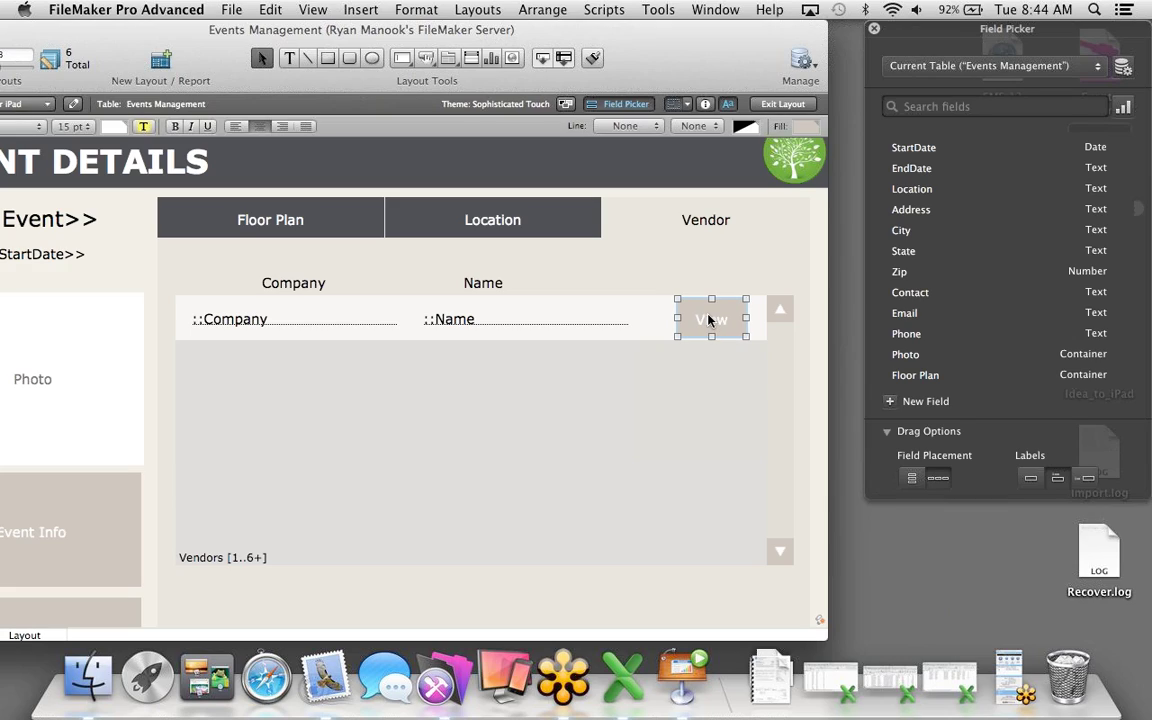
left_click_drag(711, 320, 723, 320)
left_click(715, 288)
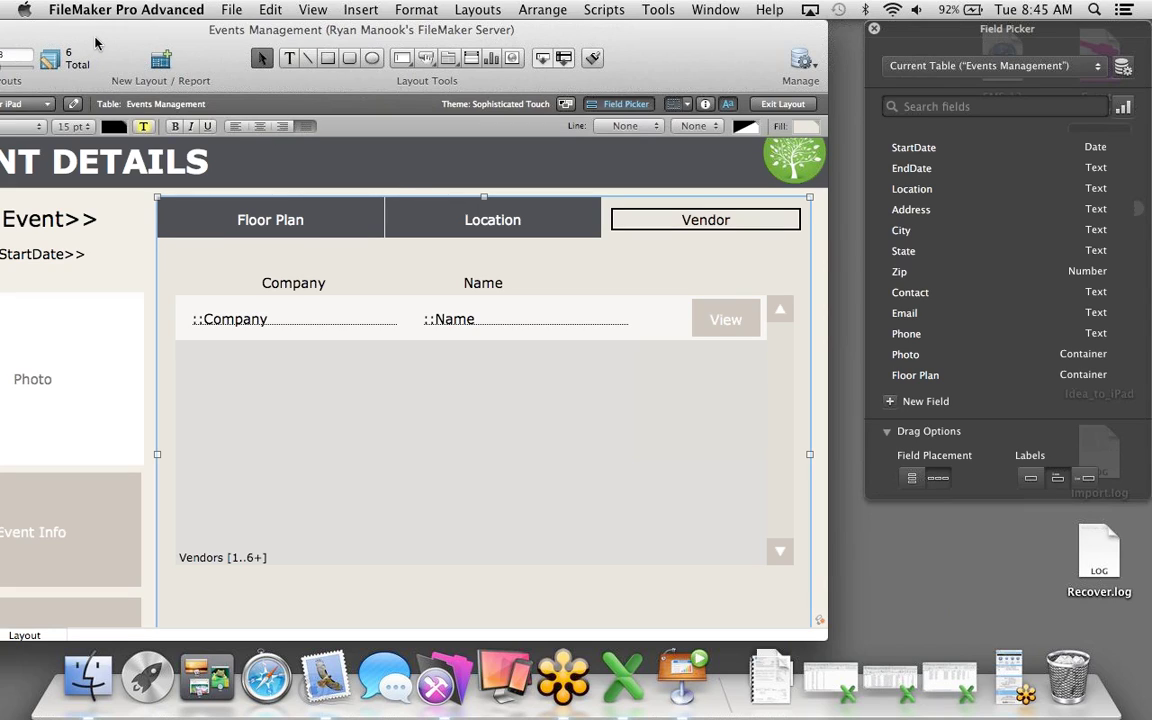
left_click_drag(103, 33, 178, 30)
left_click(80, 103)
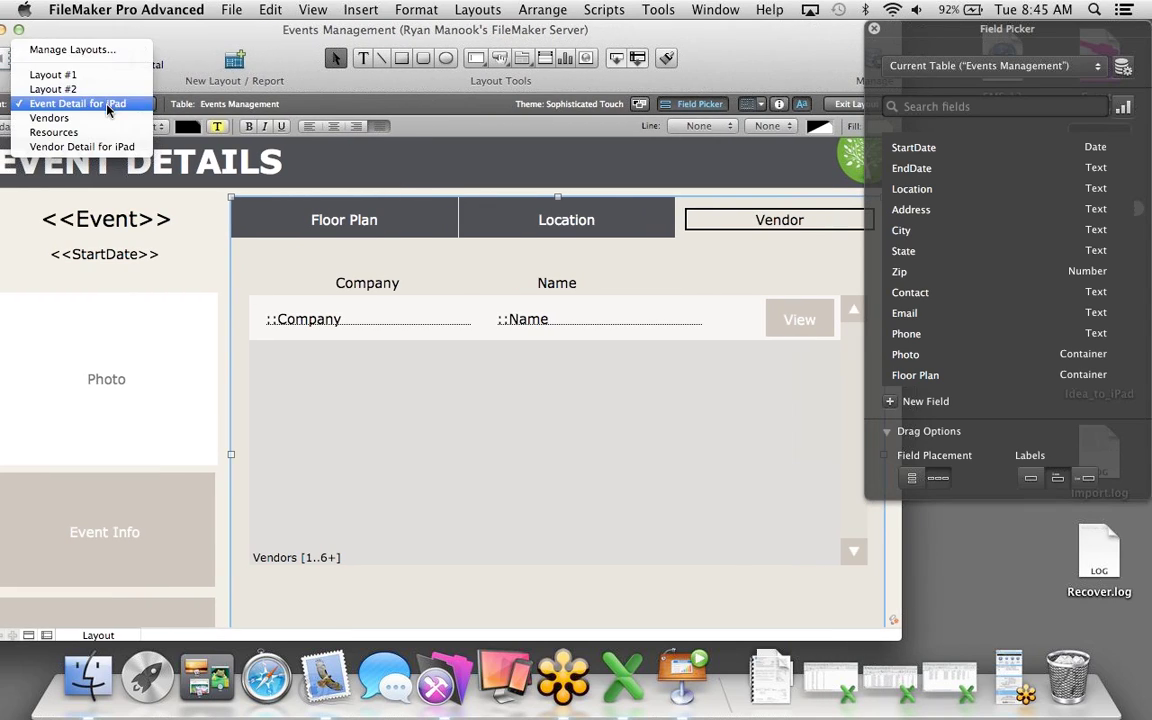
On Vendor Detail for iPad's Event Details tab, draw a button between StartDate and Location.
left_click(95, 148)
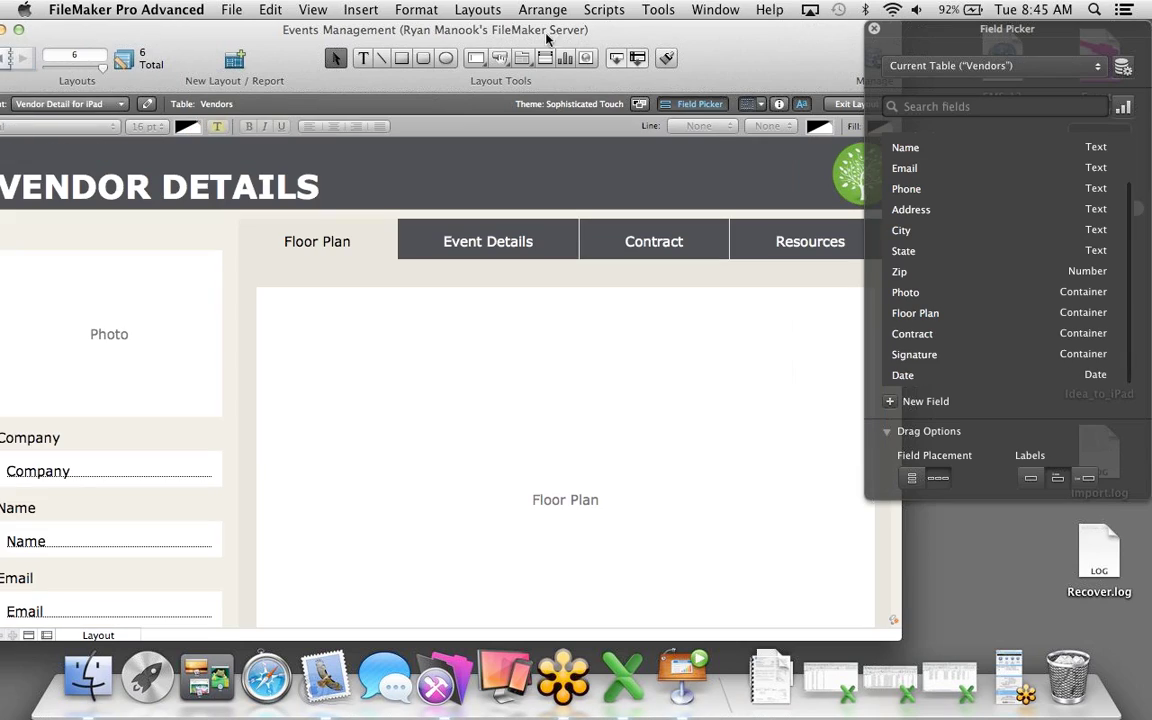
left_click(500, 240)
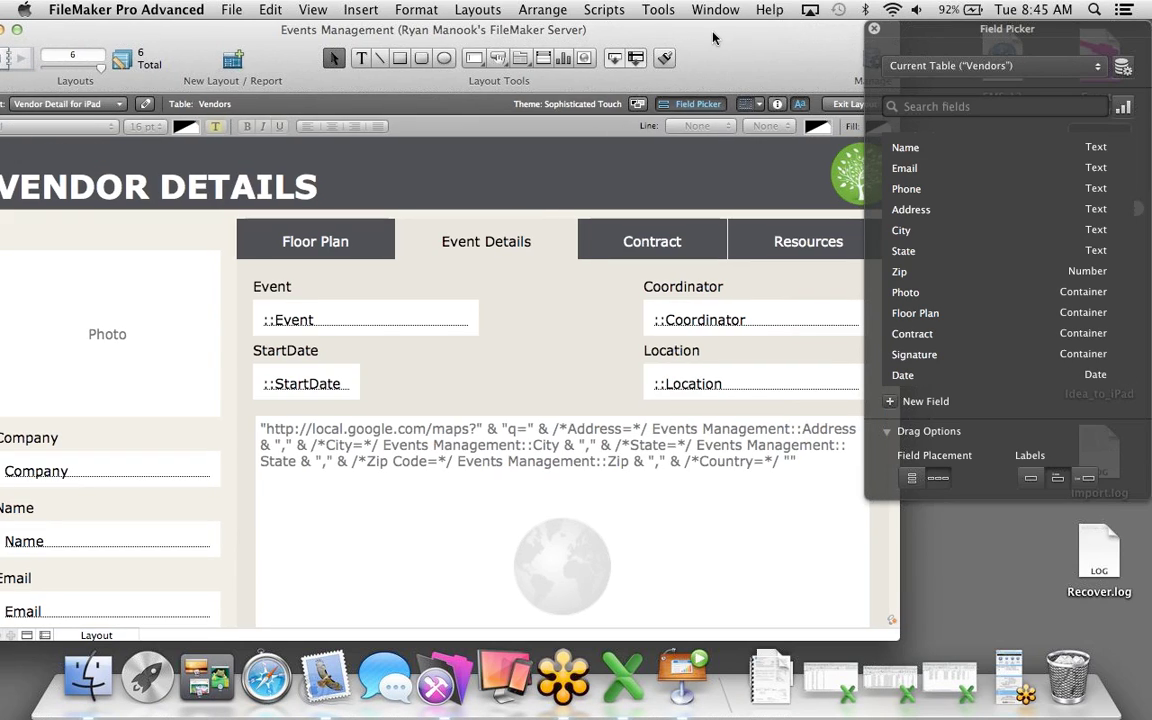
left_click_drag(715, 37, 614, 37)
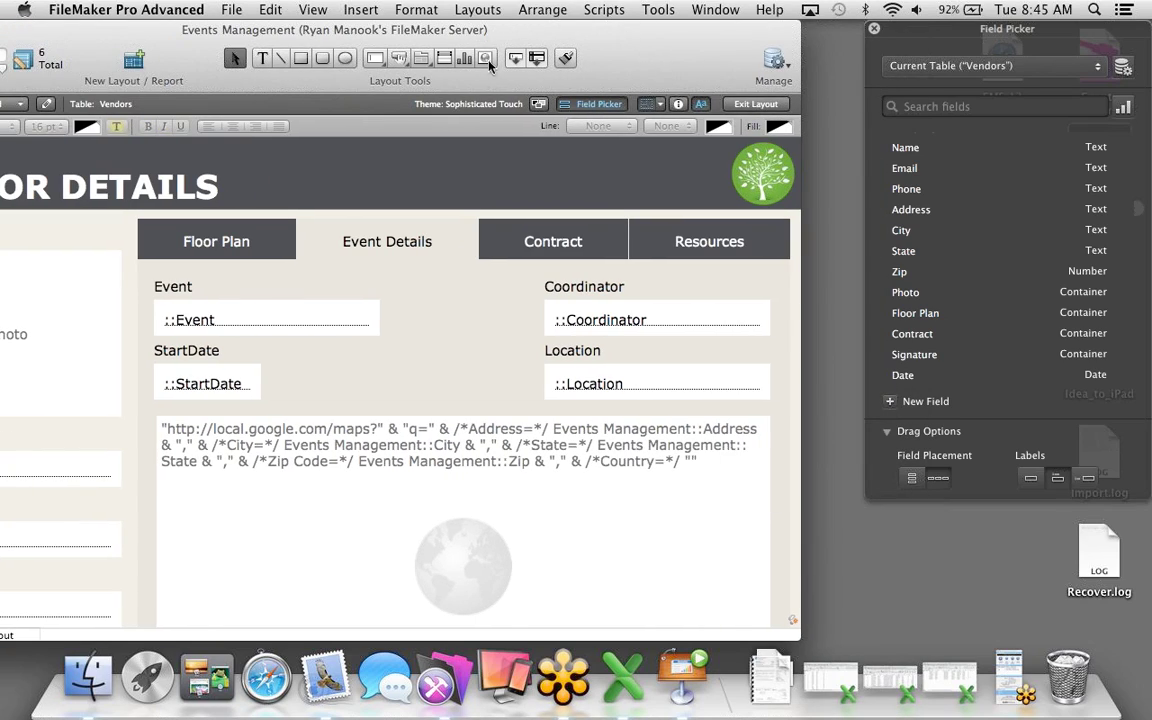
left_click(399, 58)
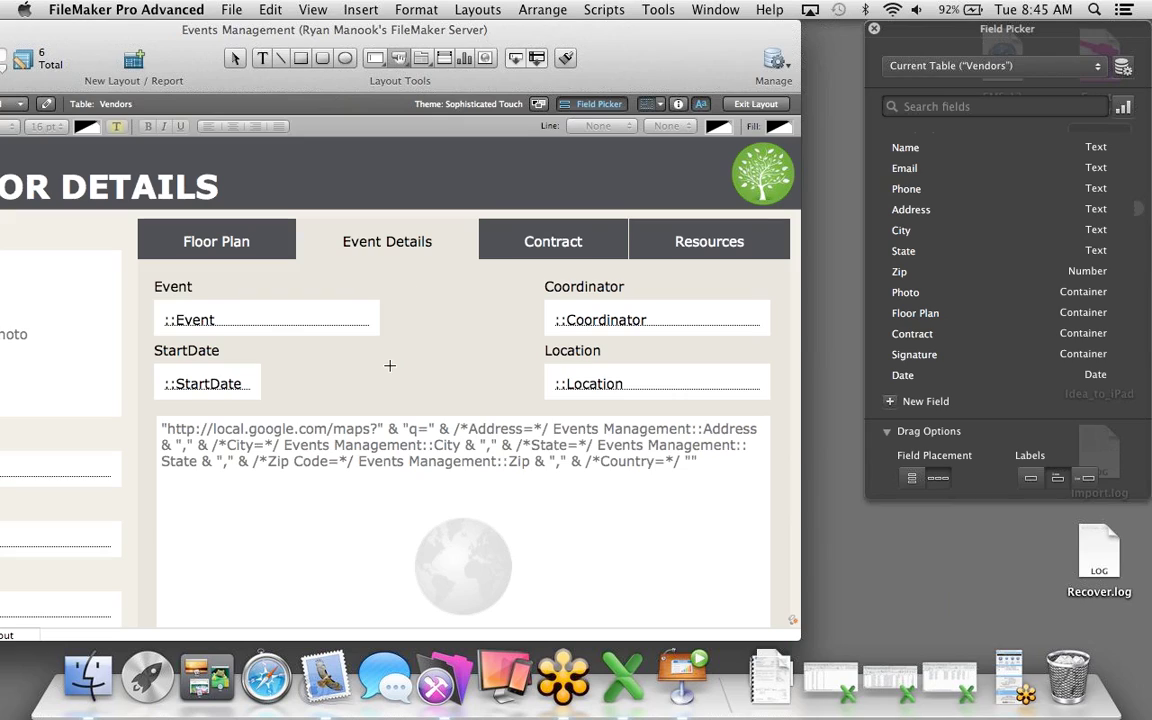
left_click_drag(396, 366, 474, 408)
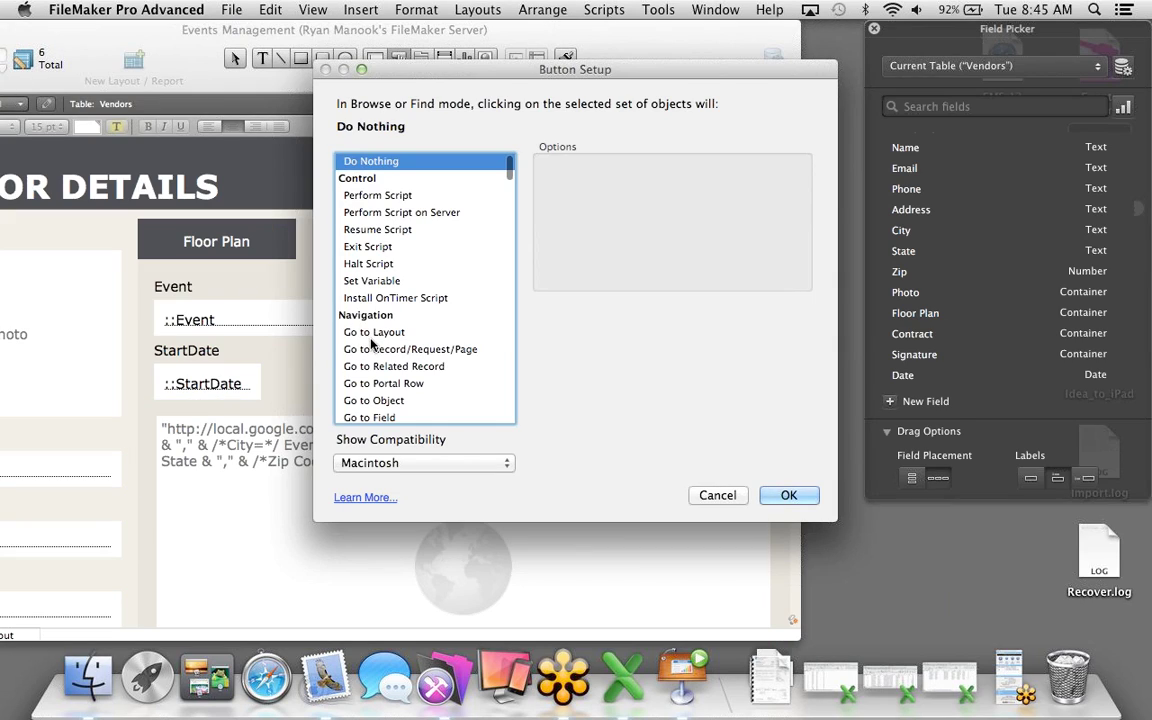
Set the button to Go to Related Record from Events Management using layout Event Detail for iPad.
left_click(370, 366)
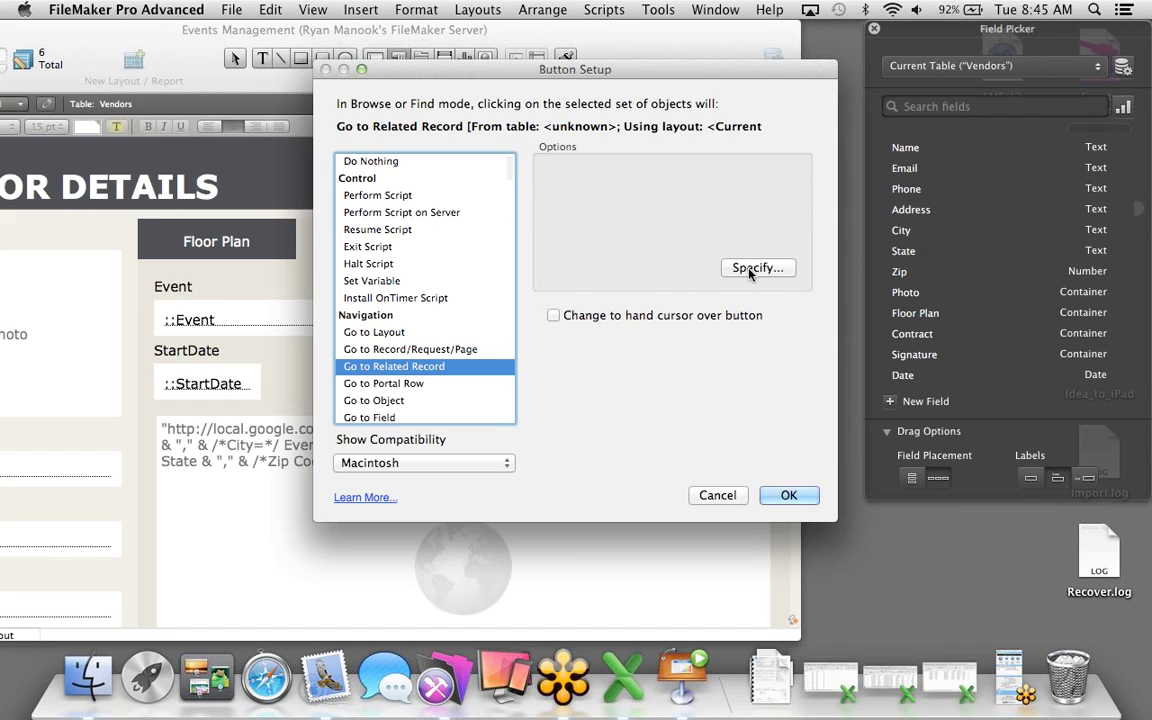
left_click(724, 264)
left_click(640, 190)
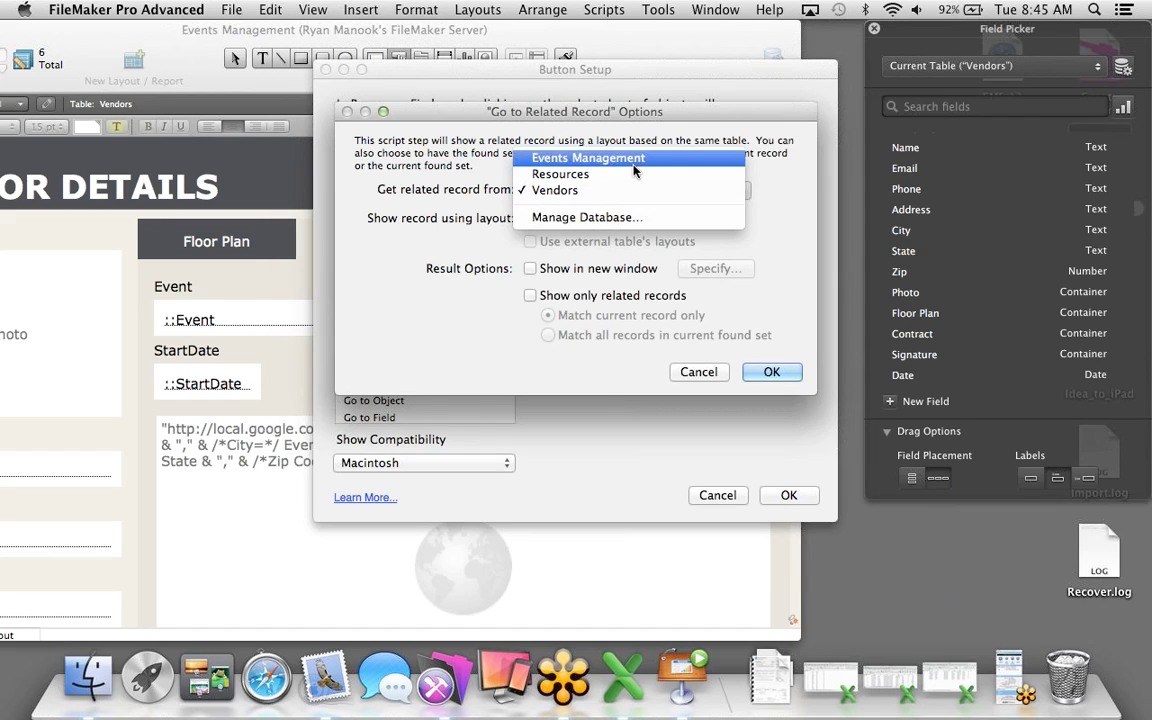
left_click(572, 157)
left_click(533, 218)
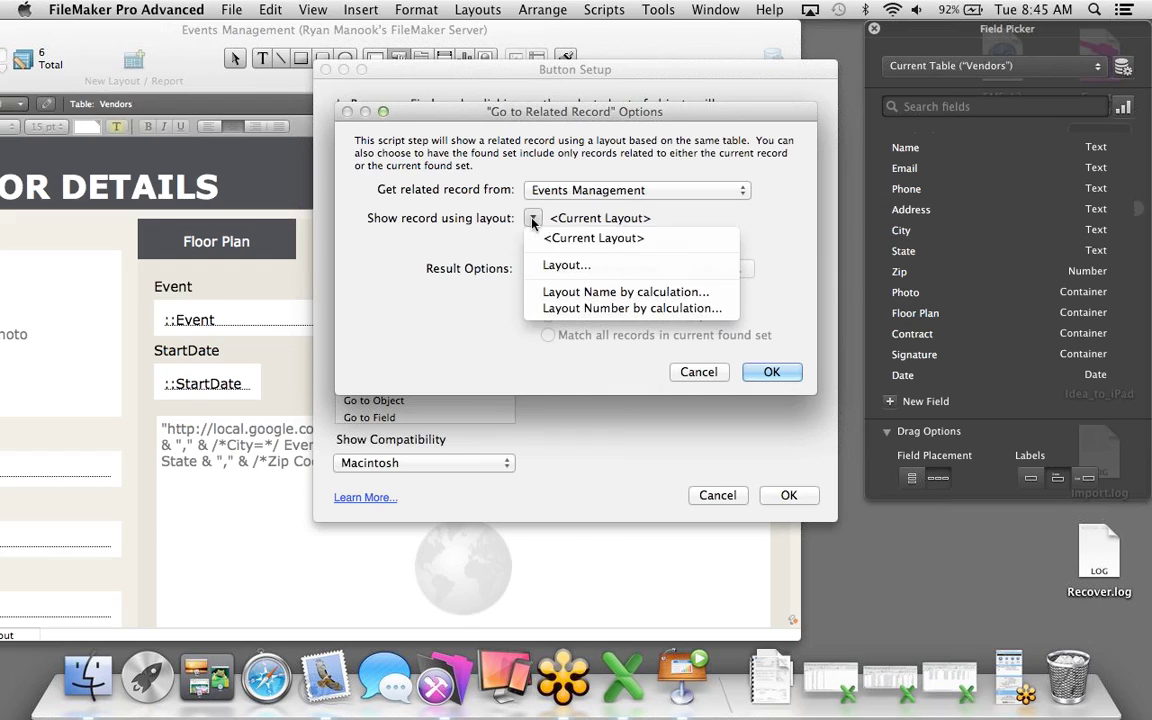
left_click(546, 270)
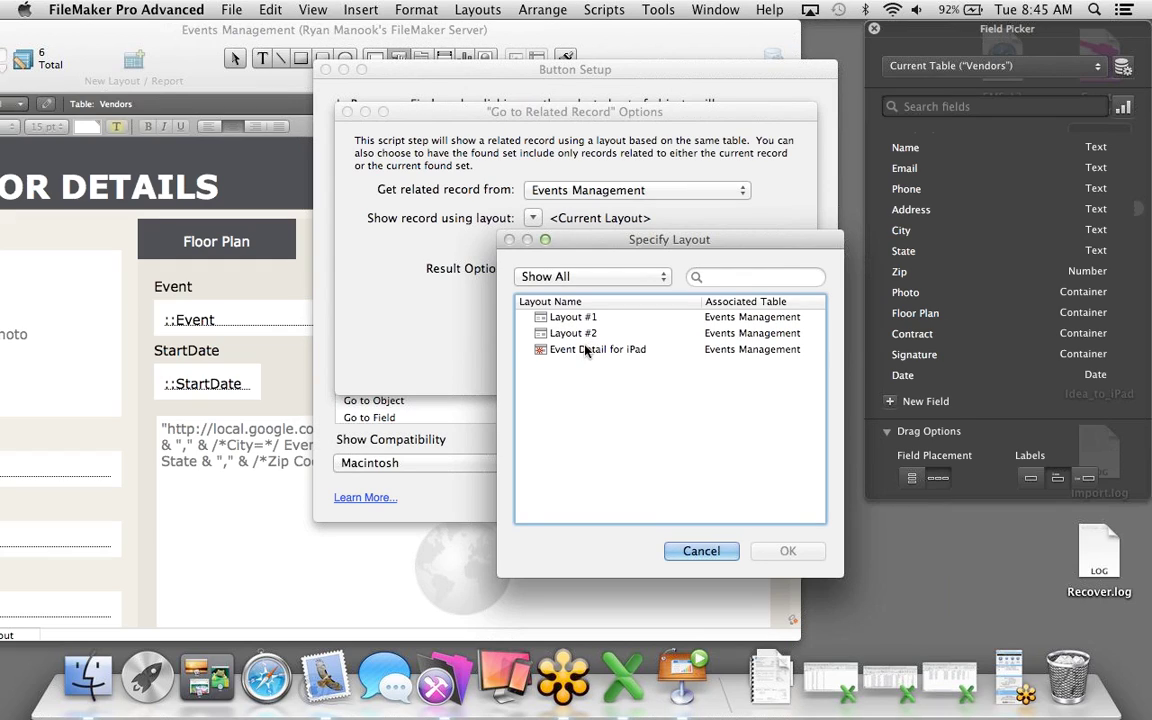
left_click(590, 349)
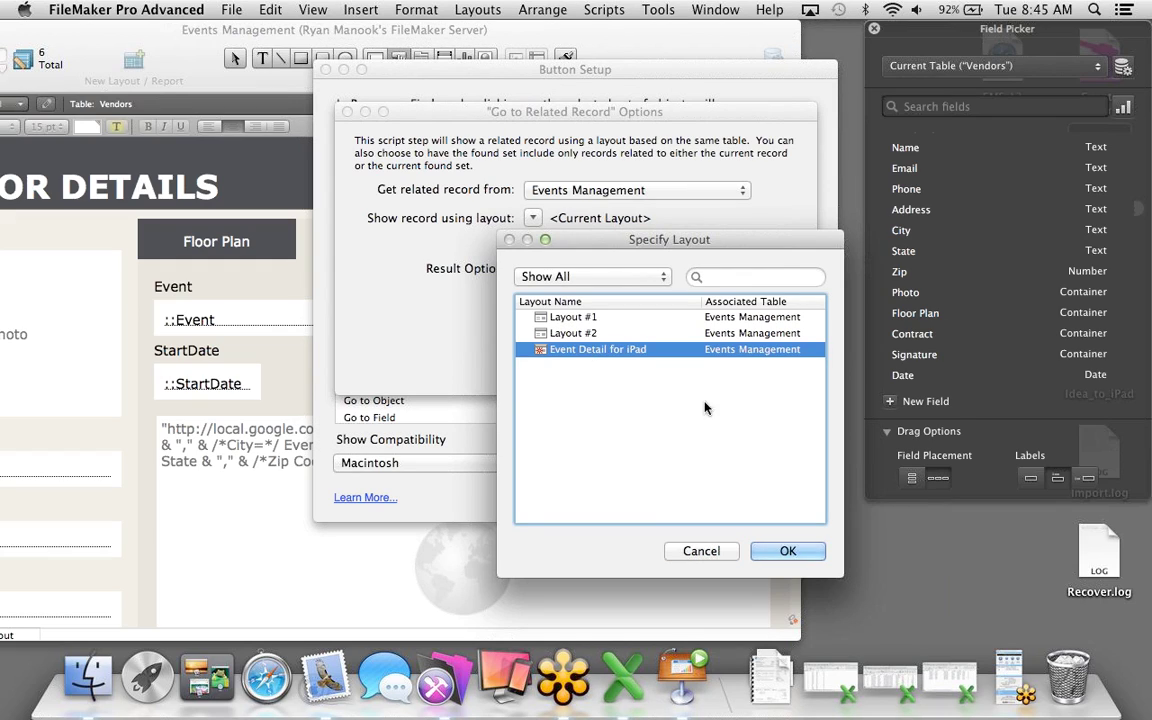
left_click(788, 551)
left_click(764, 373)
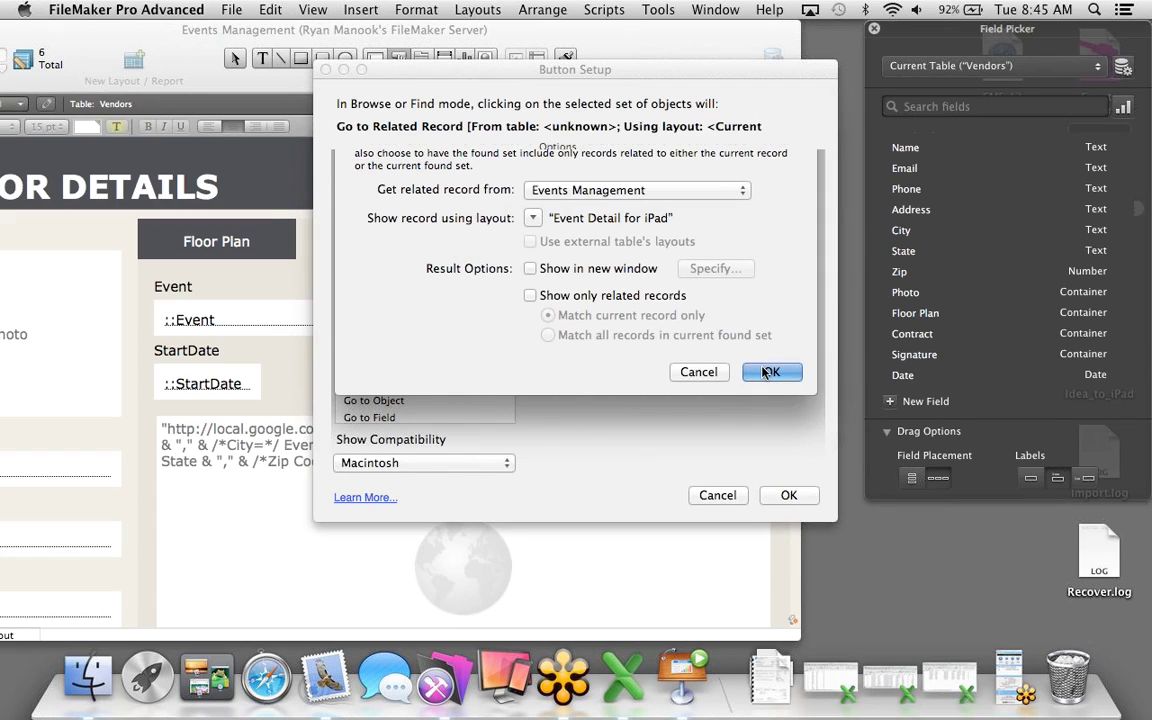
left_click(788, 495)
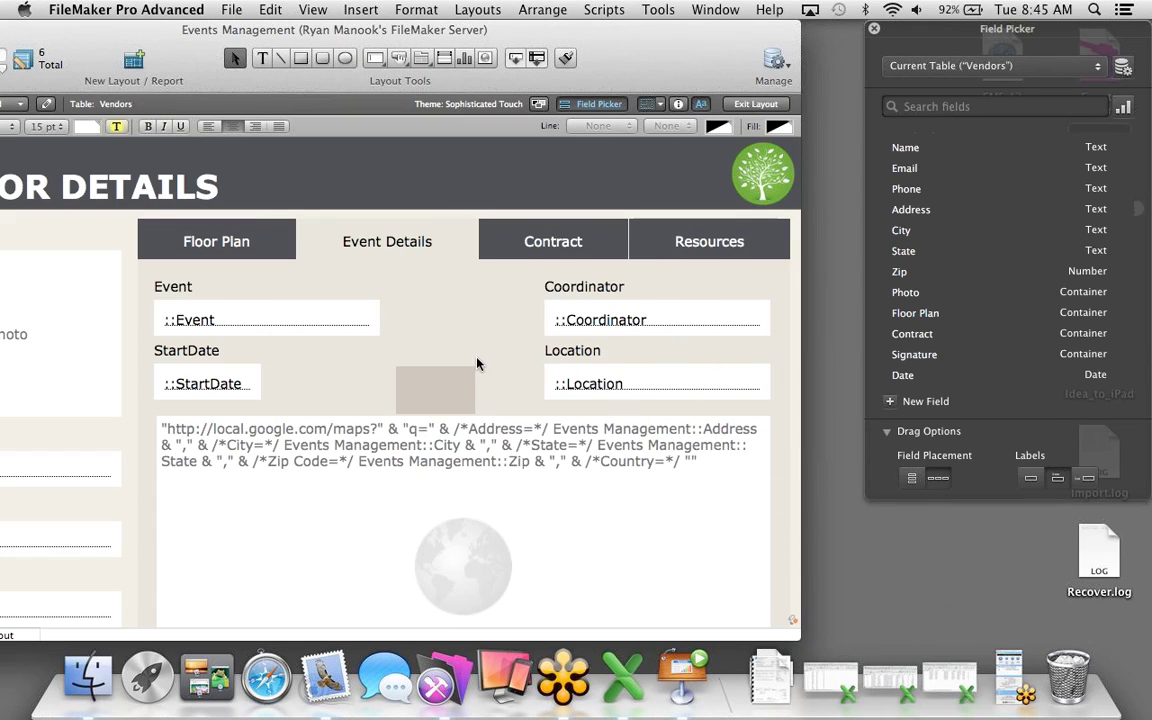
Label the button View, move it beside StartDate, and exit Layout mode.
type("View")
left_click(434, 385)
left_click_drag(434, 385, 337, 363)
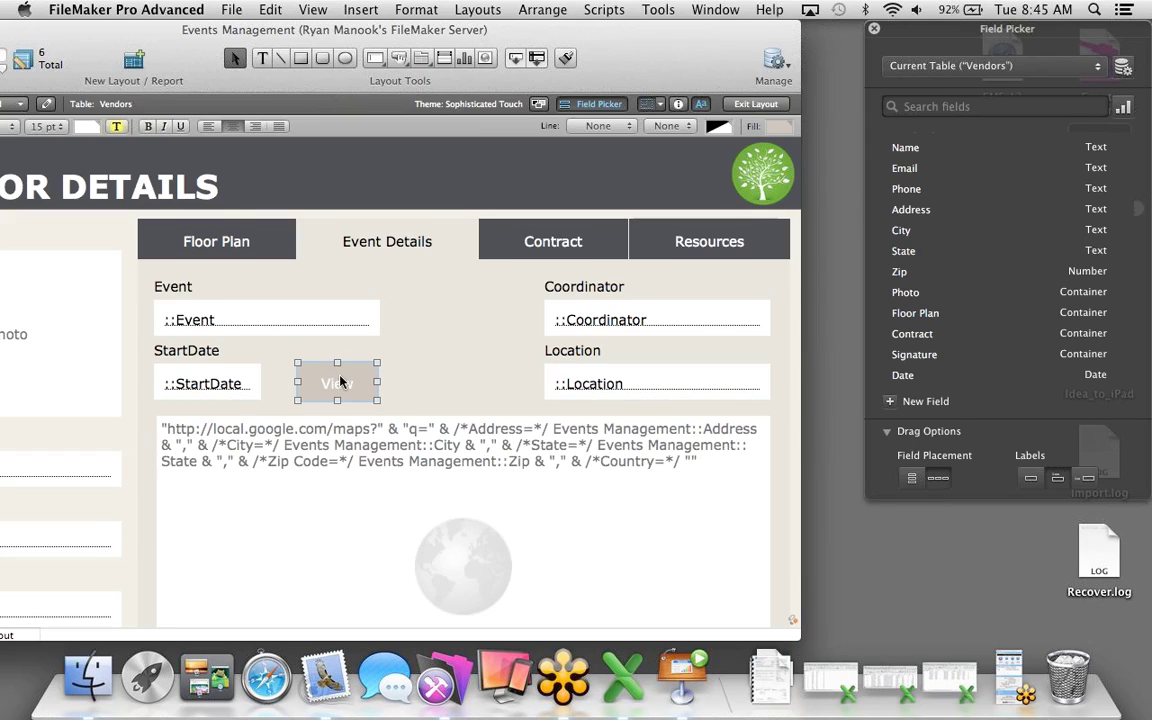
left_click(373, 339)
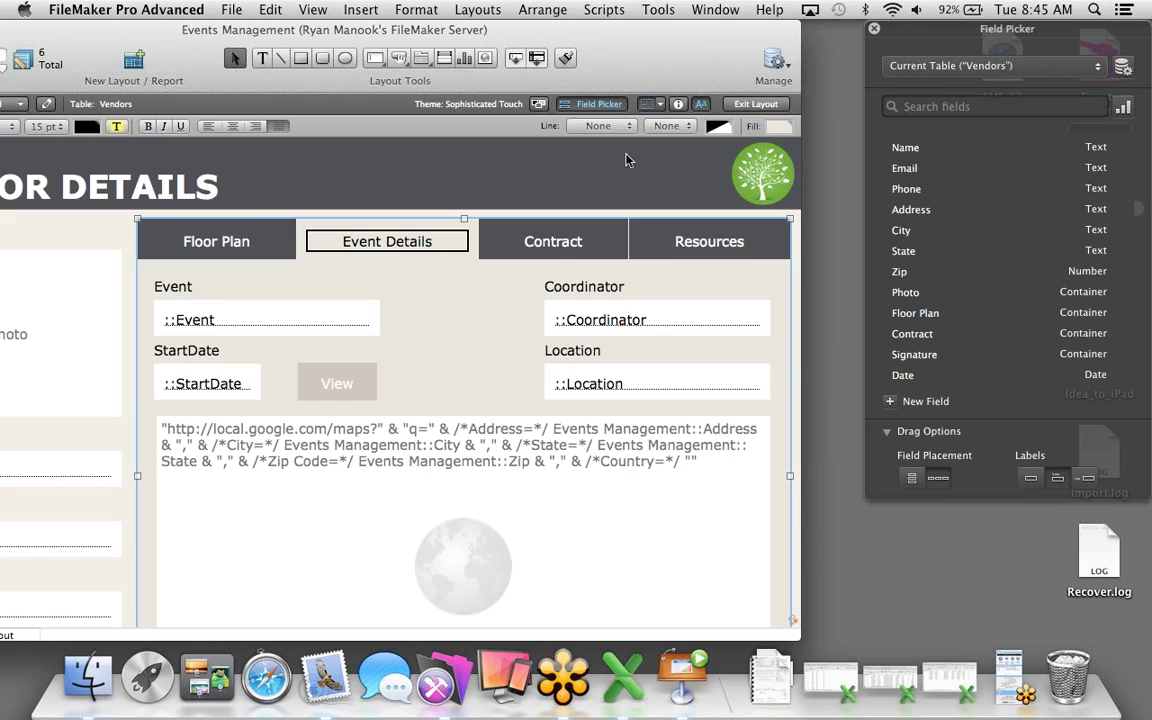
left_click(755, 104)
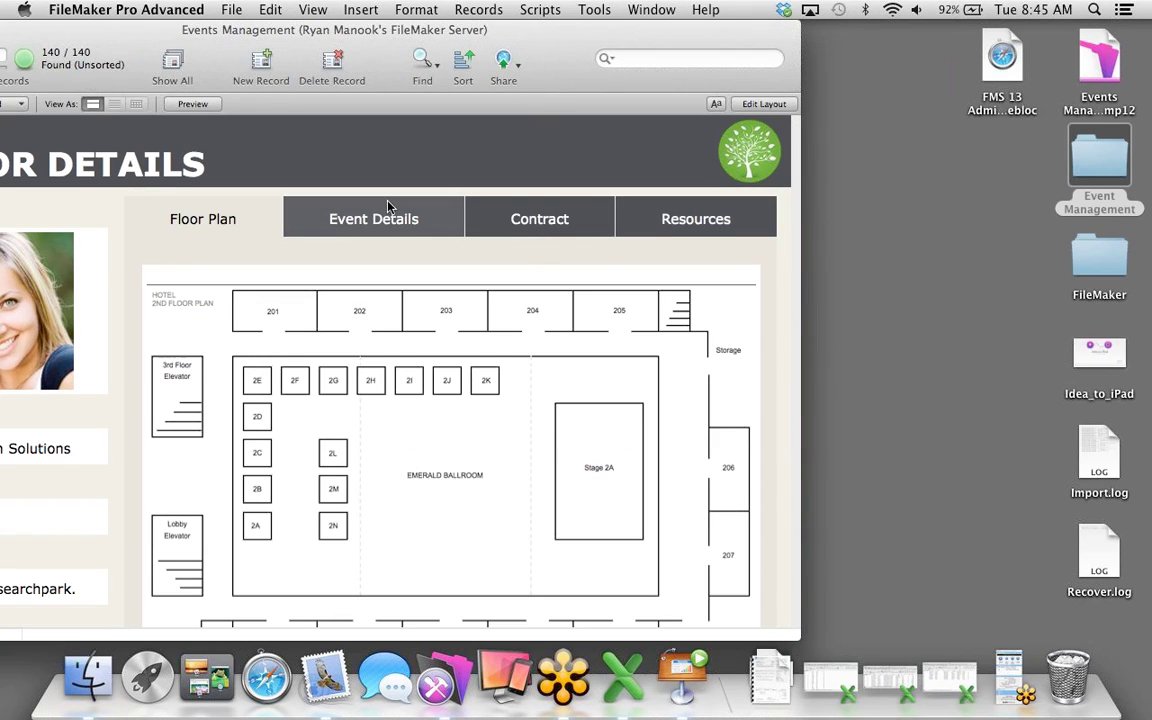
Check the vendor's Event Details tab and Event Detail for iPad's Vendor list, then minimise FileMaker.
left_click(389, 207)
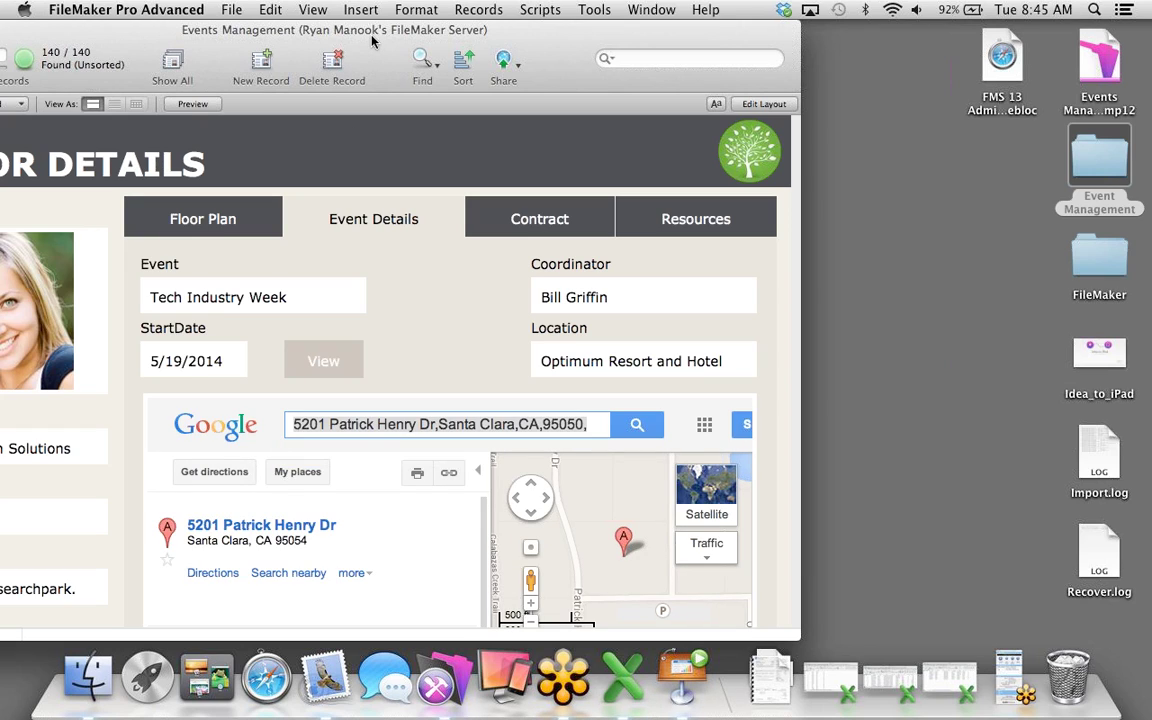
left_click_drag(375, 41, 461, 40)
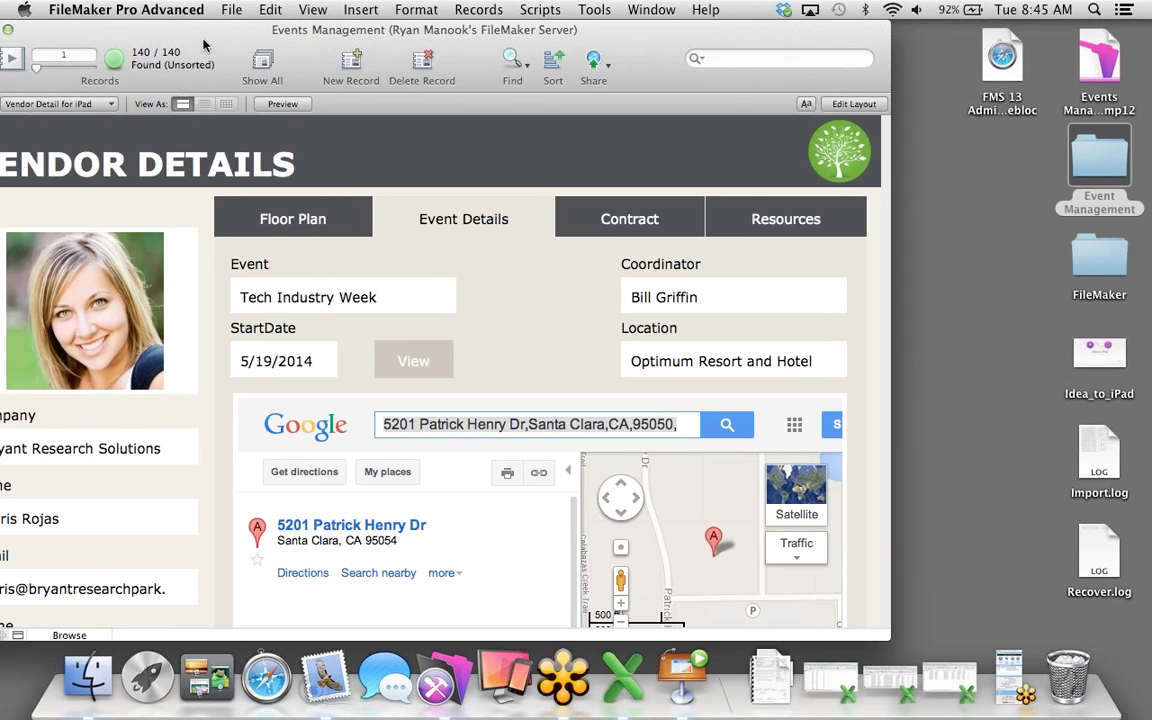
left_click_drag(206, 46, 295, 40)
left_click(148, 103)
left_click(140, 51)
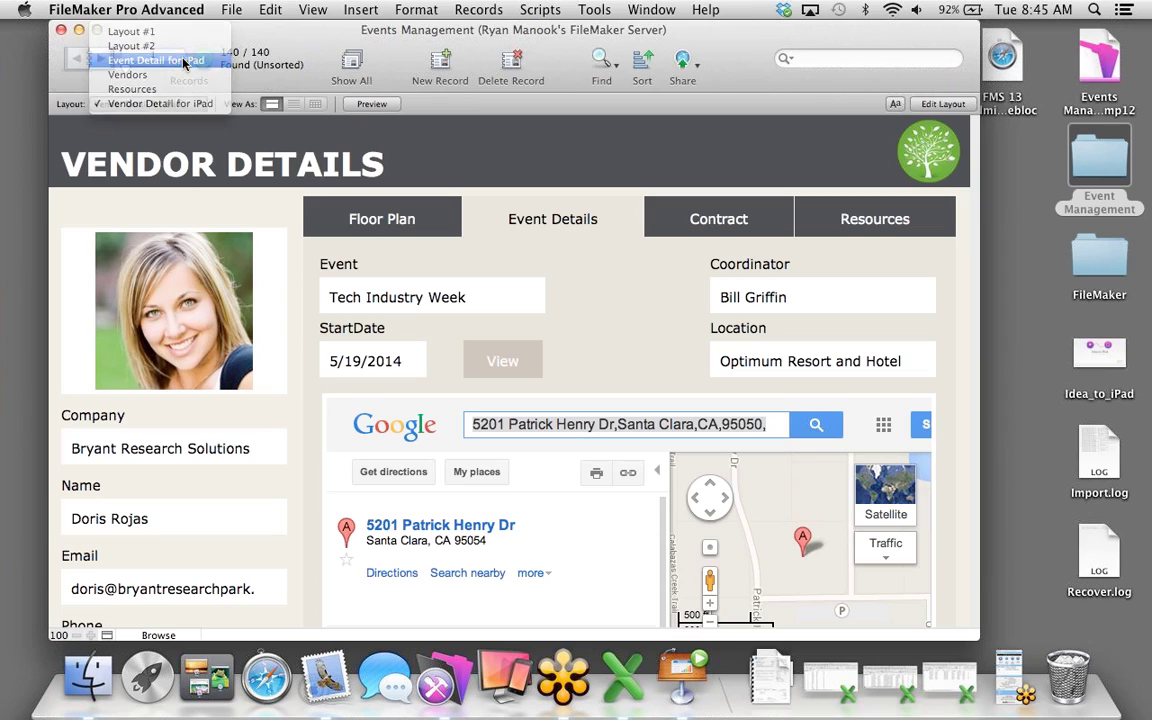
left_click(882, 218)
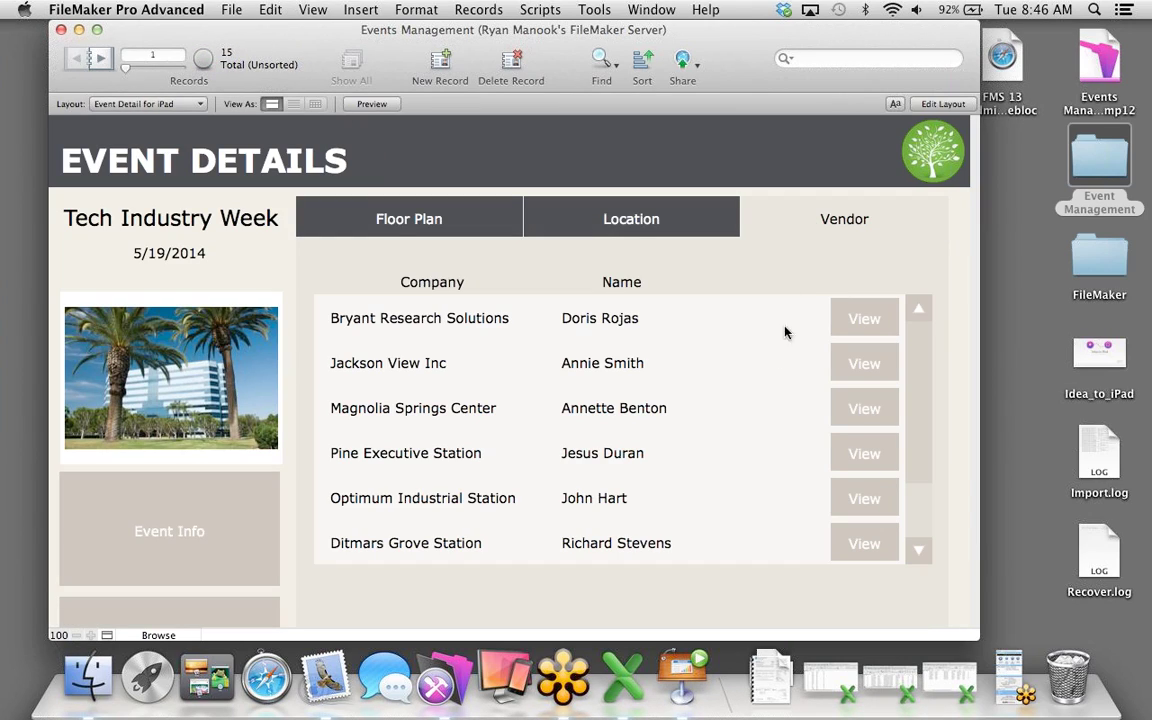
left_click(79, 29)
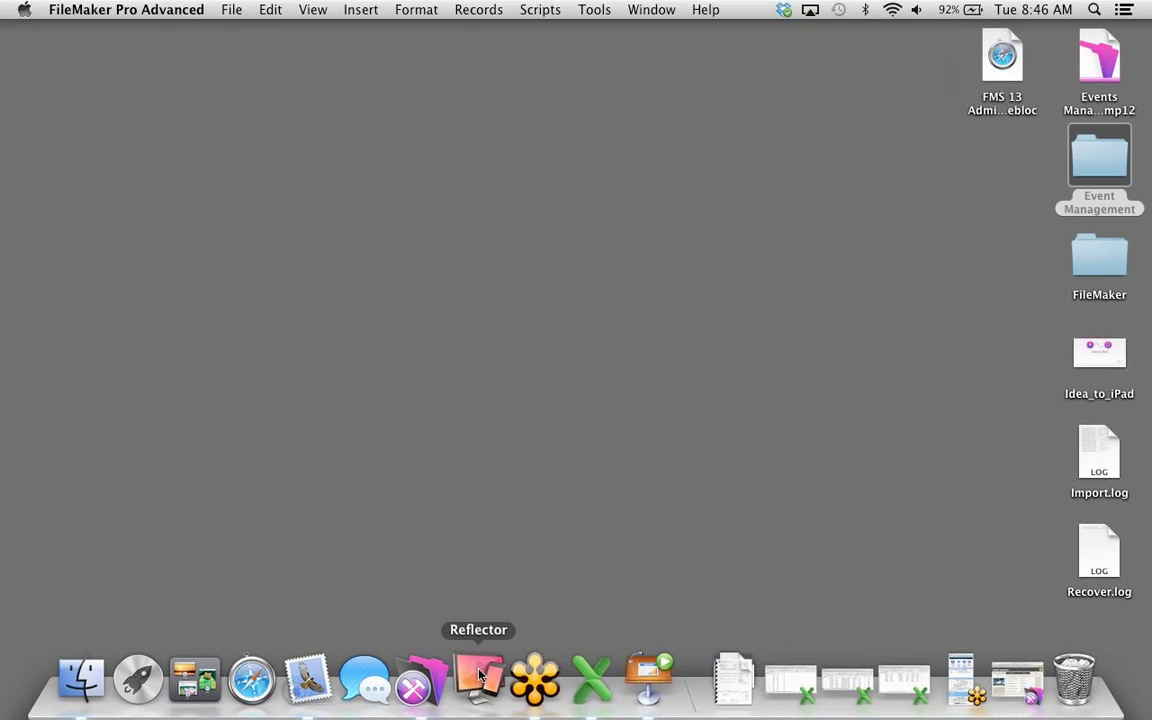
View the mirrored iPad in Reflector, reposition its window, then switch to the Keynote slides.
left_click(478, 676)
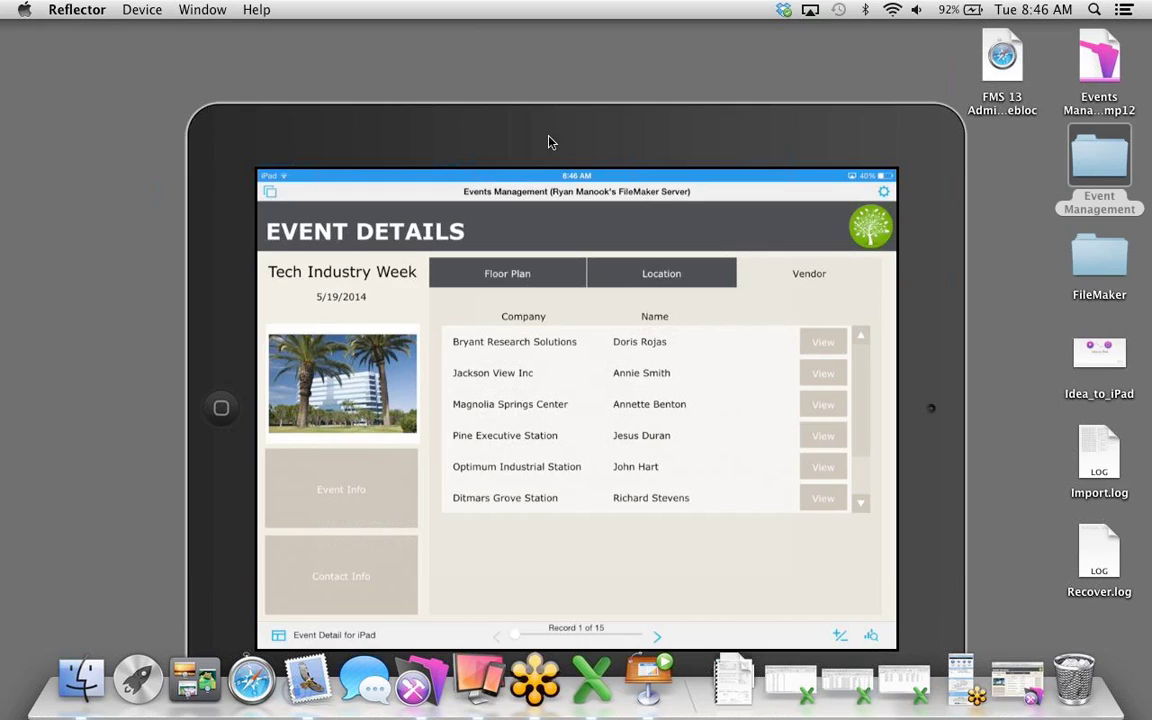
left_click_drag(548, 142, 518, 83)
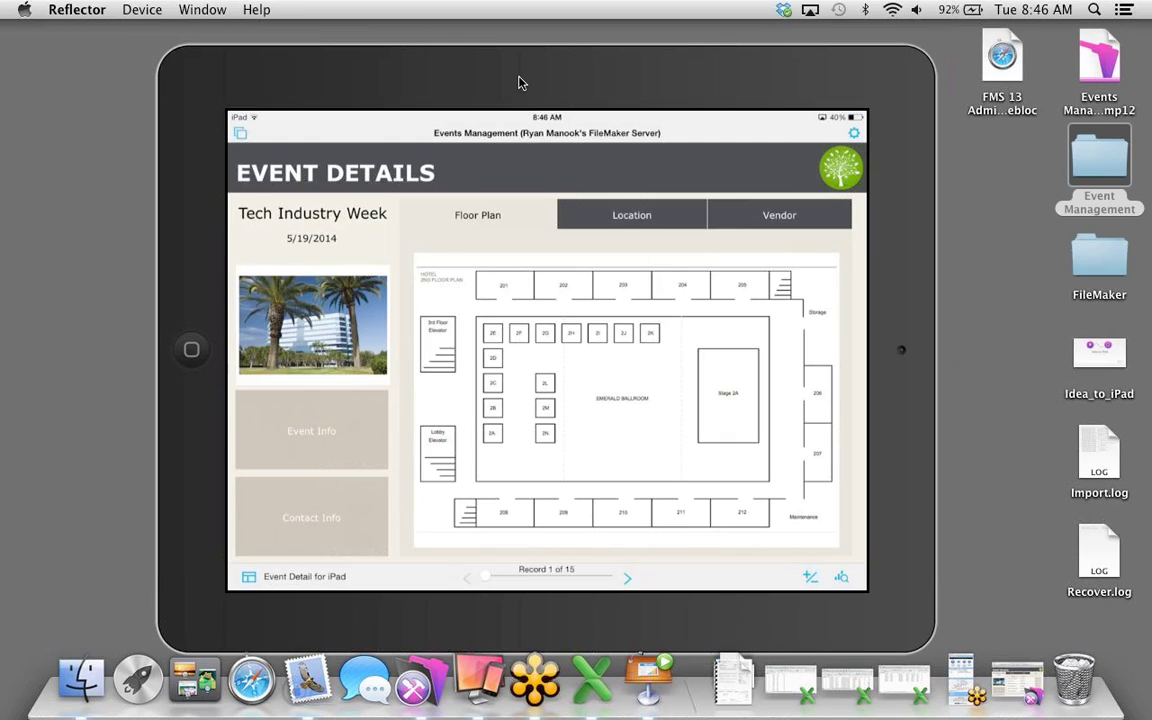
left_click(651, 676)
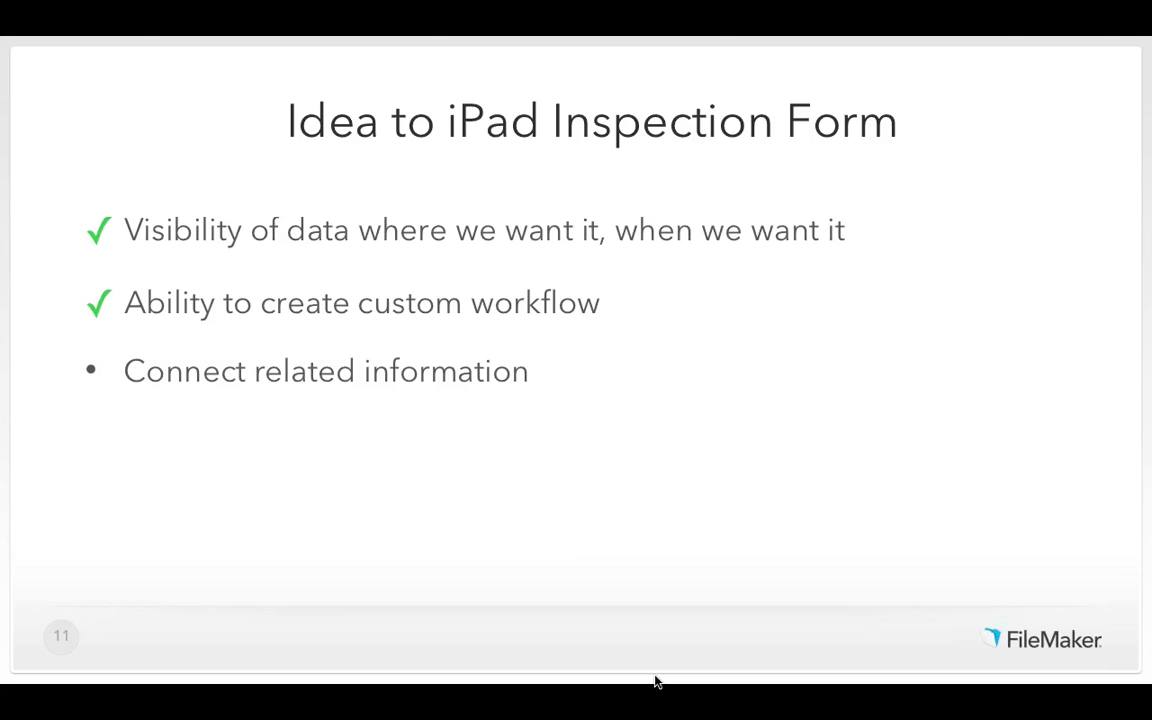
Advance Keynote to slide 12, where Connect related information gets its green check.
key("Right")
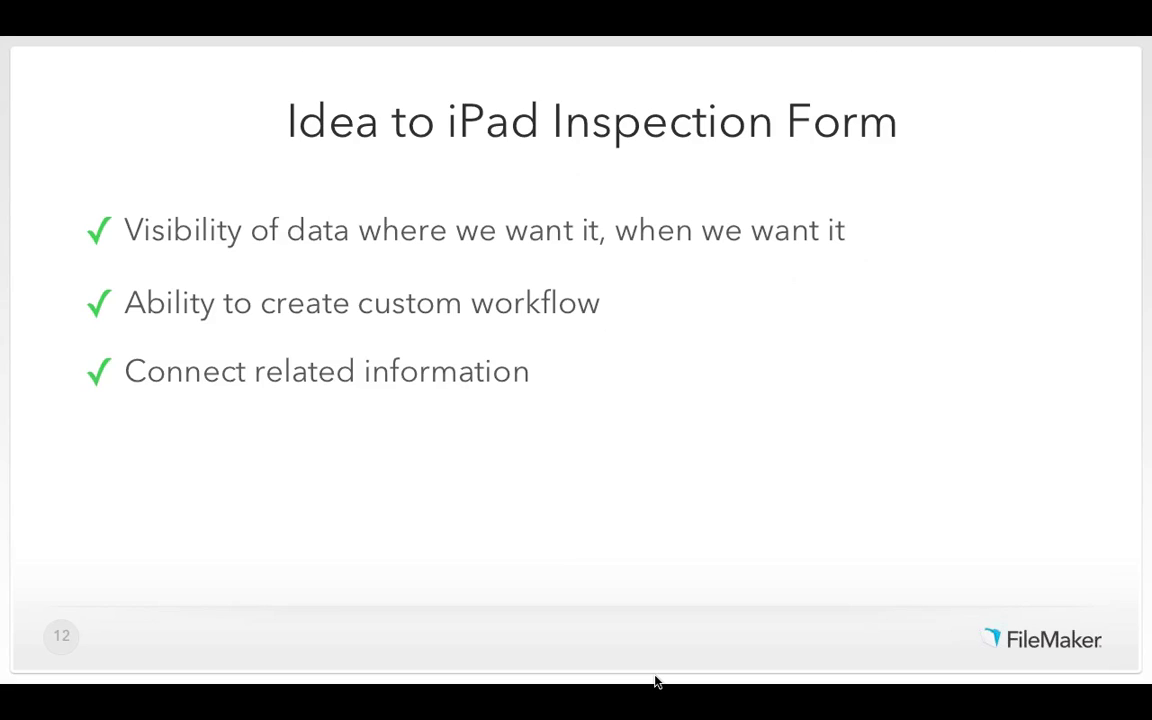